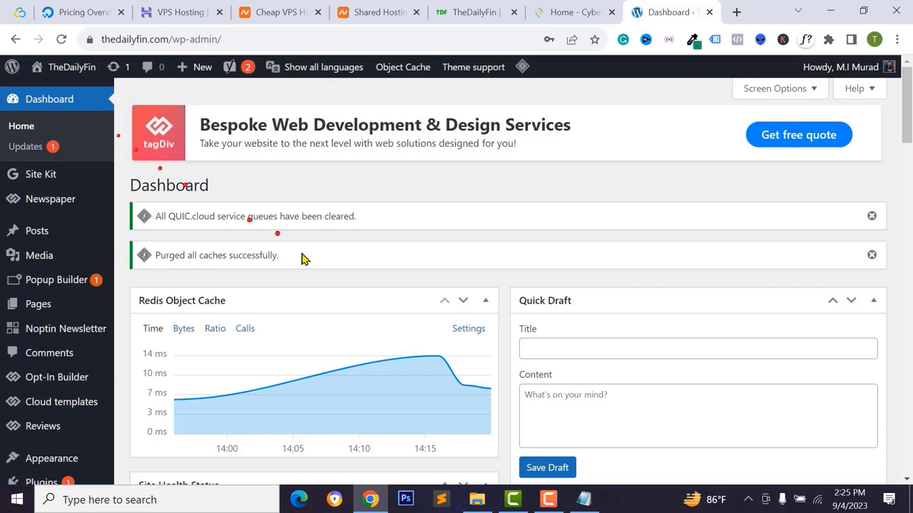
- Switch to the CyberPanel tab and look over its control panel home page
{"action": "left_click", "coordinate": [560, 15]}
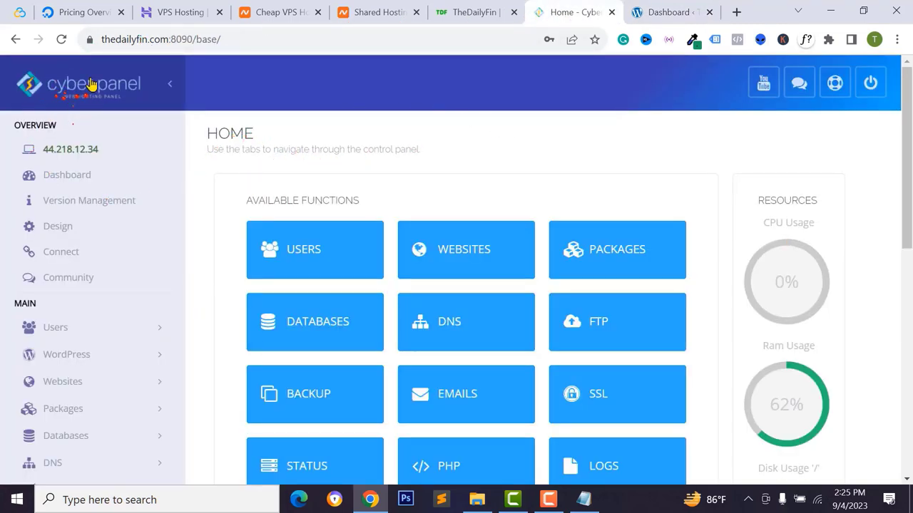
{"action": "scroll", "coordinate": [220, 271], "scroll_direction": "down", "scroll_amount": 2}
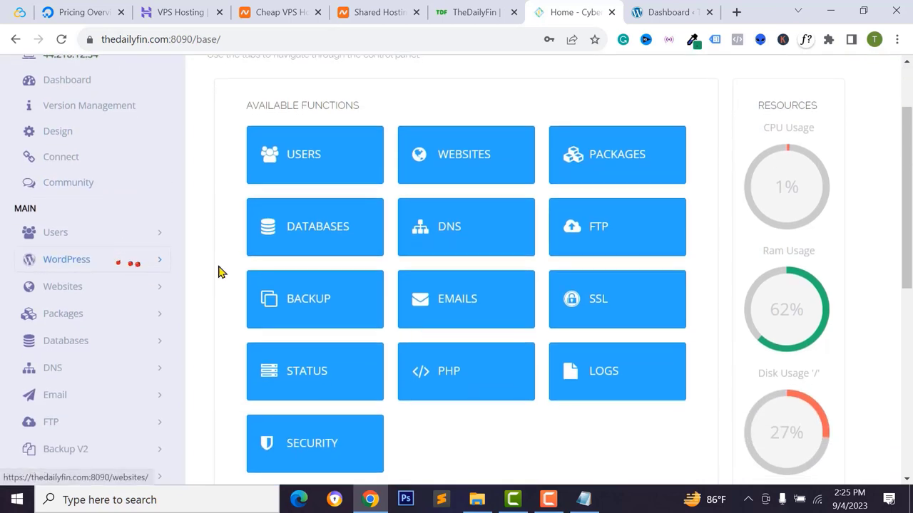
{"action": "scroll", "coordinate": [220, 271], "scroll_direction": "up", "scroll_amount": 2}
- Go back to the WordPress dashboard, then show TheDailyFin website's homepage
{"action": "left_click", "coordinate": [662, 13]}
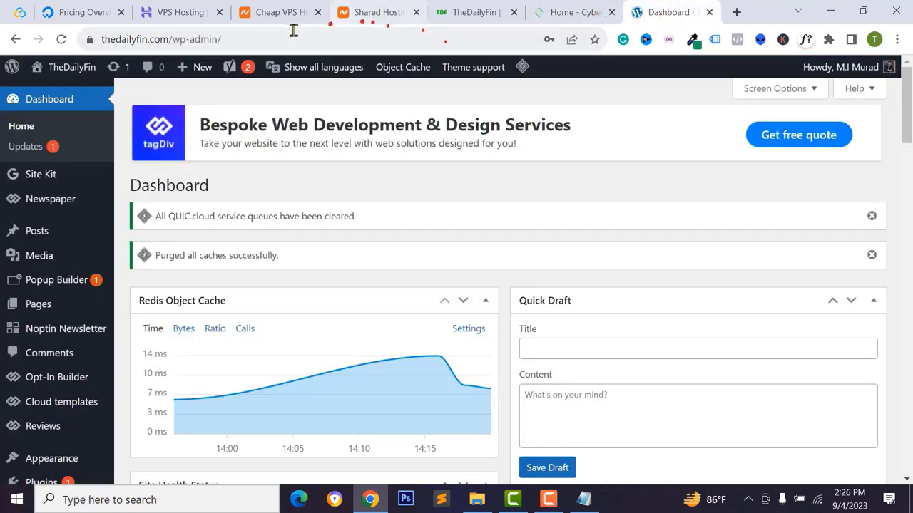
{"action": "left_click", "coordinate": [481, 11]}
{"action": "left_click", "coordinate": [54, 91]}
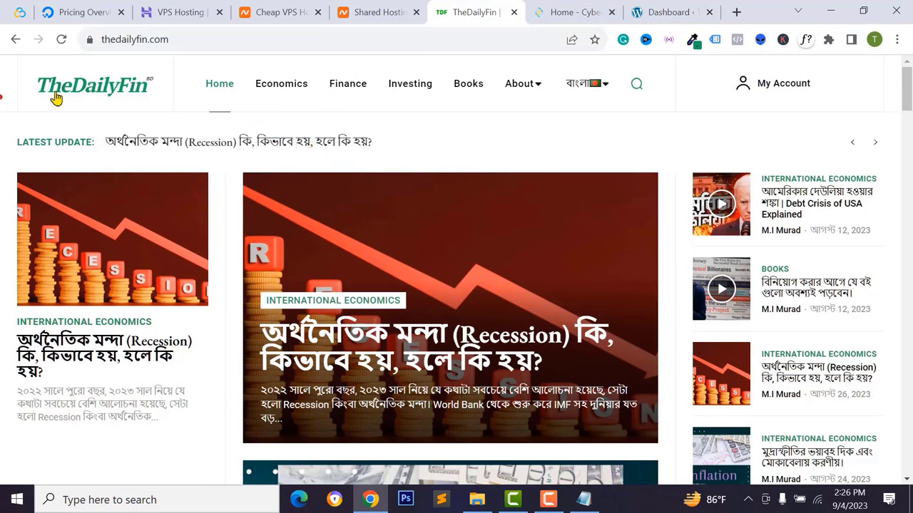
{"action": "left_click", "coordinate": [366, 16]}
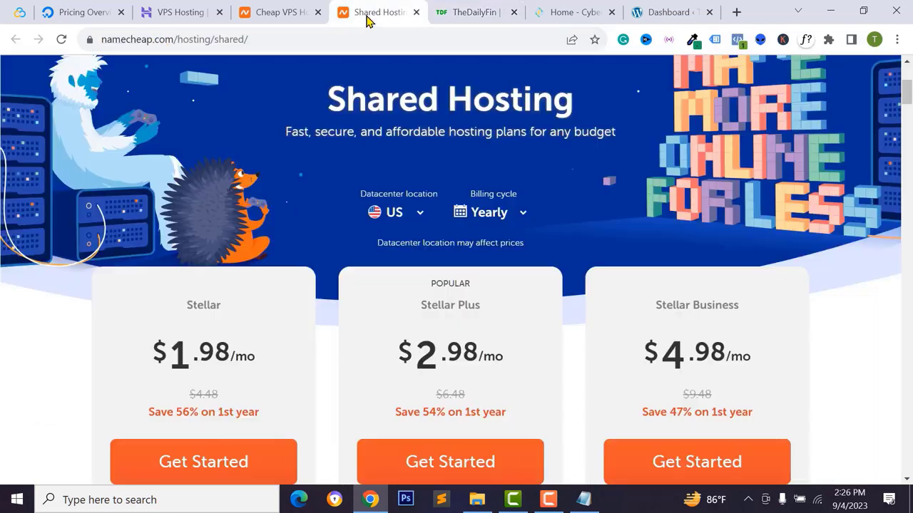
{"action": "scroll", "coordinate": [291, 150], "scroll_direction": "up", "scroll_amount": 1}
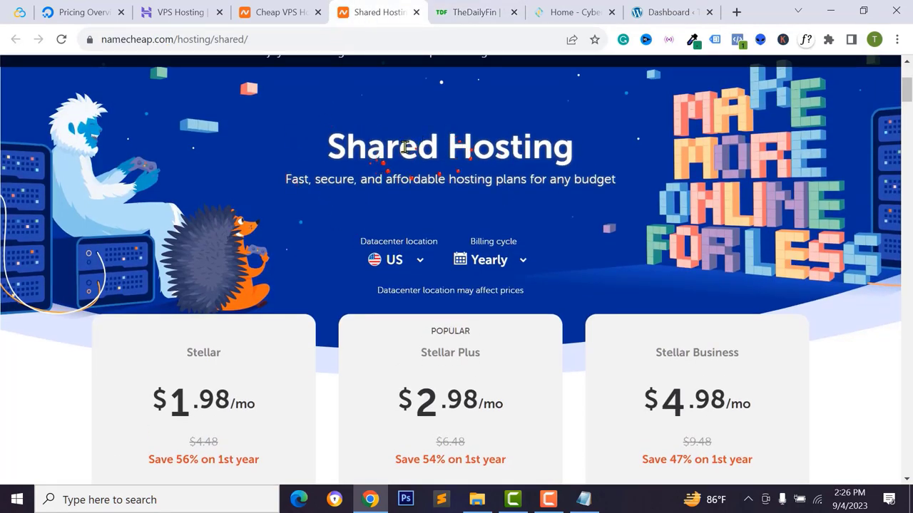
{"action": "scroll", "coordinate": [447, 267], "scroll_direction": "up", "scroll_amount": 2}
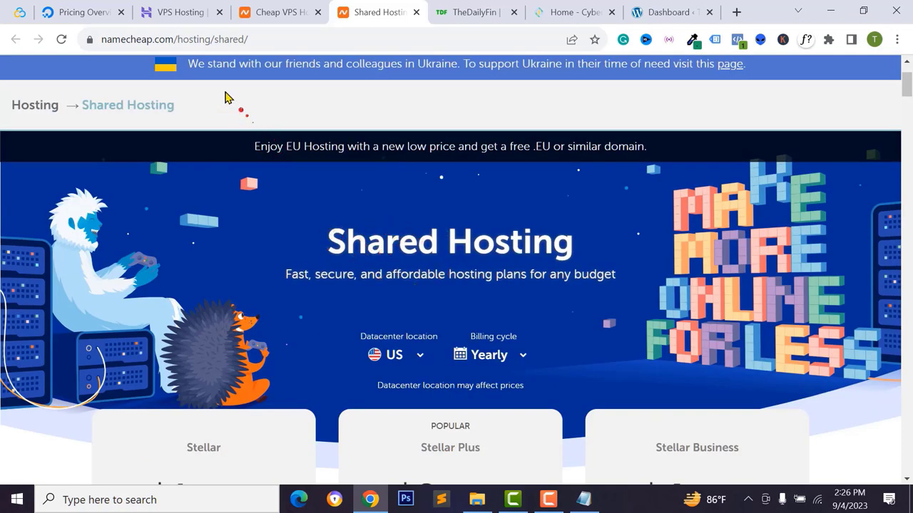
{"action": "left_click", "coordinate": [467, 10]}
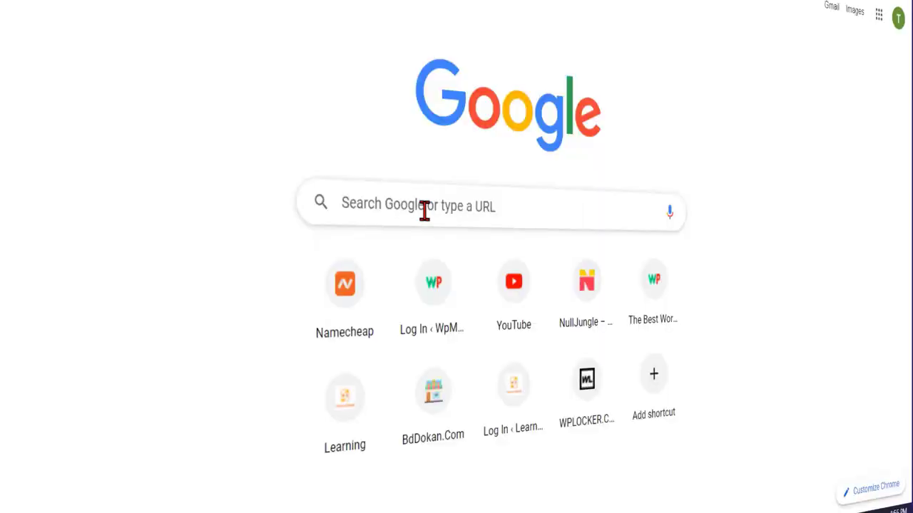
{"action": "left_click", "coordinate": [424, 208]}
{"action": "type", "text": "www.faceboo"}
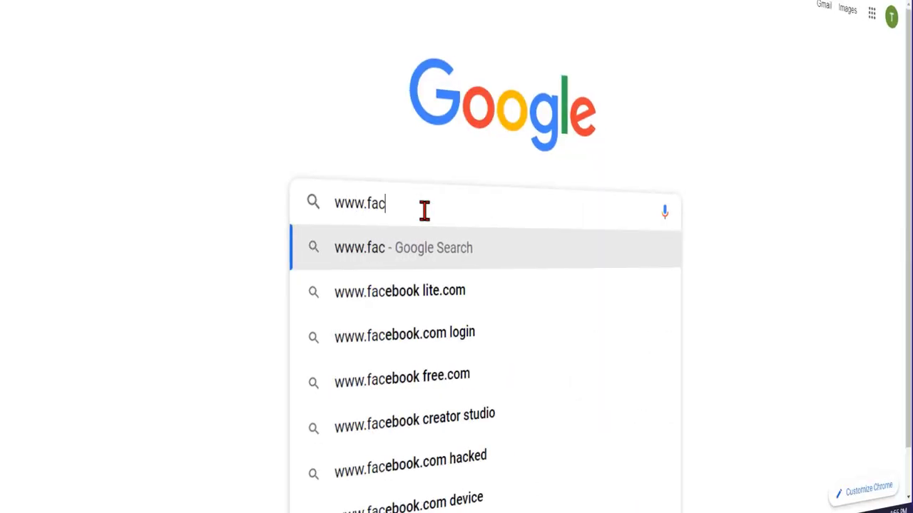
{"action": "type", "text": "k.com"}
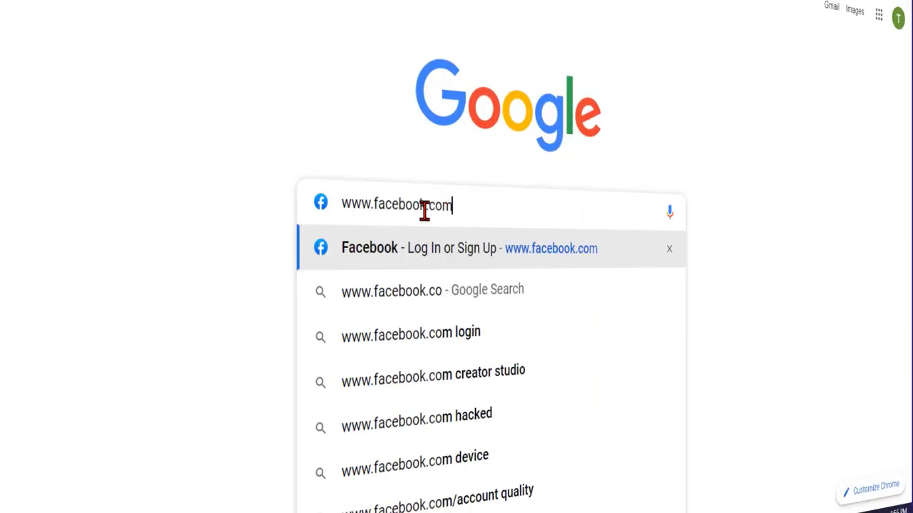
{"action": "key", "text": "ctrl+a"}
{"action": "type", "text": "goo"}
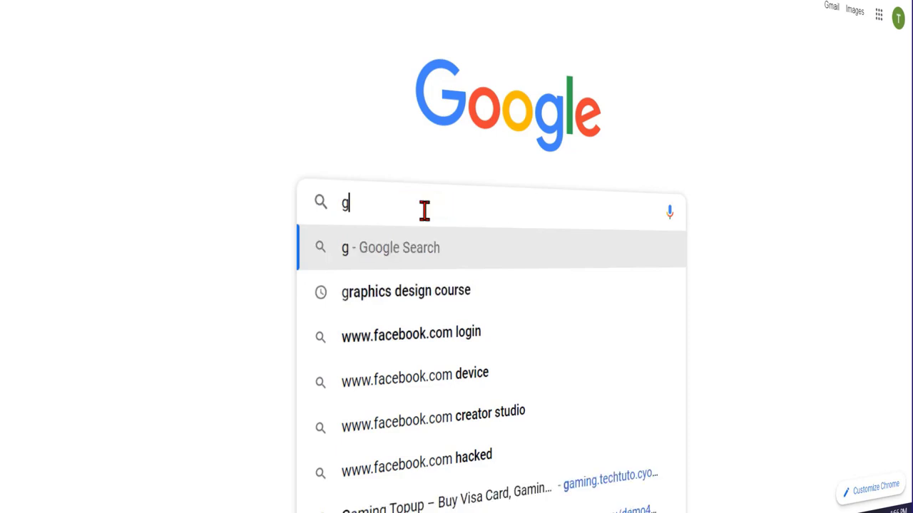
{"action": "key", "text": "BackSpace"}
{"action": "key", "text": "BackSpace"}
{"action": "key", "text": "BackSpace"}
{"action": "type", "text": "amazon."}
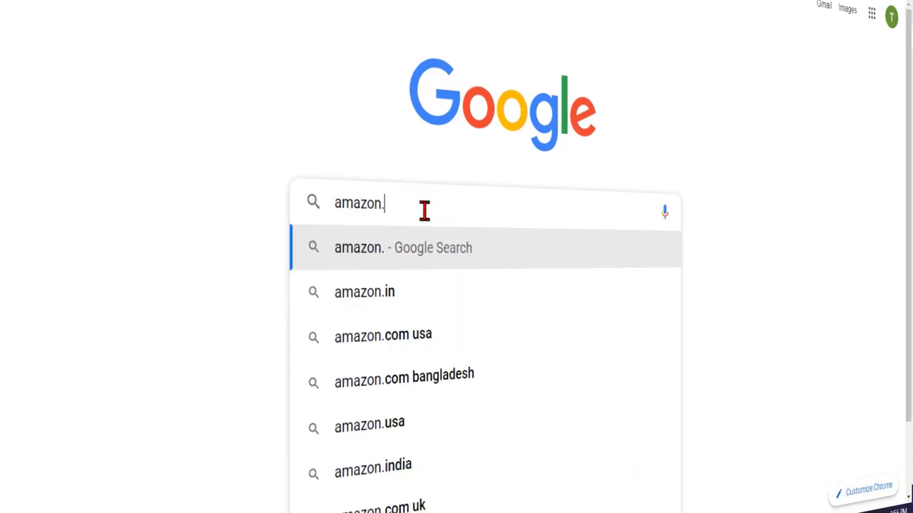
{"action": "type", "text": "in"}
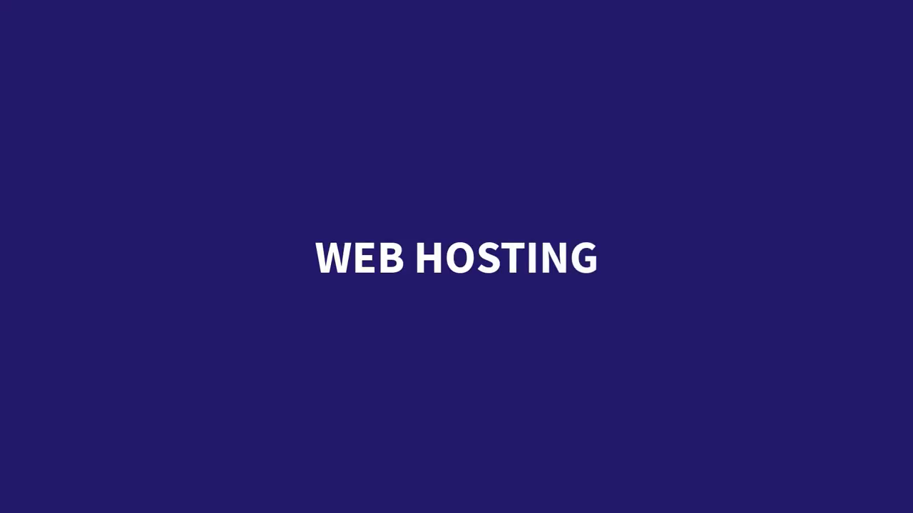
- Scroll down through the online shop's Mobile Phones listings
{"action": "scroll", "coordinate": [456, 256], "scroll_direction": "down", "scroll_amount": 3}
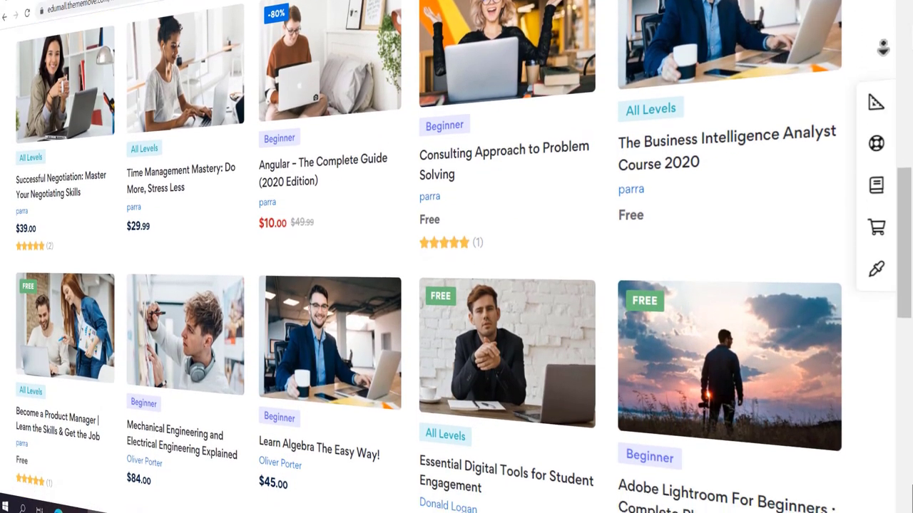
{"action": "scroll", "coordinate": [883, 47], "scroll_direction": "down", "scroll_amount": 2}
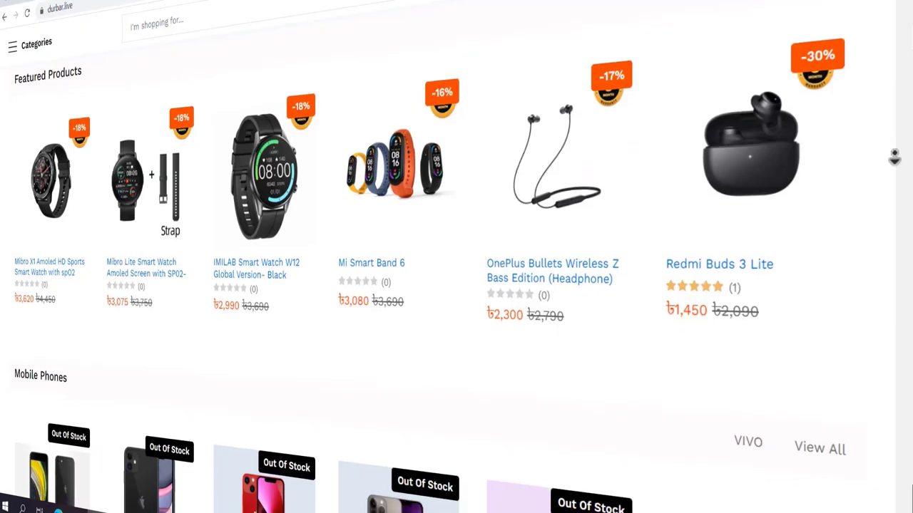
{"action": "scroll", "coordinate": [896, 160], "scroll_direction": "down", "scroll_amount": 3}
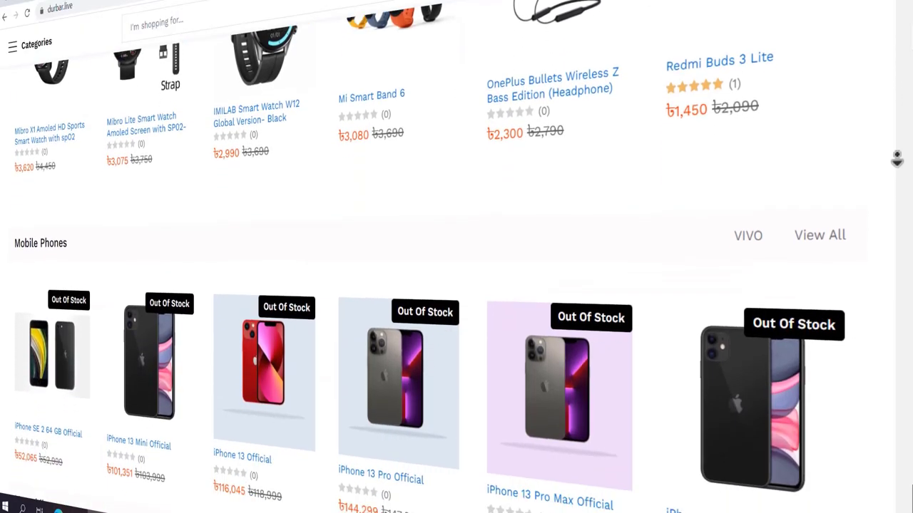
{"action": "scroll", "coordinate": [897, 160], "scroll_direction": "down", "scroll_amount": 2}
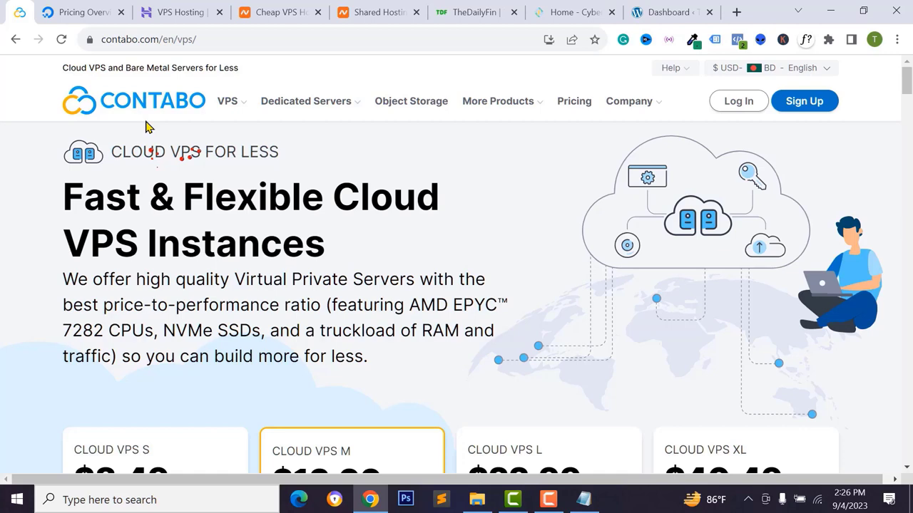
- Switch to Namecheap's Shared Hosting page and scroll to the Plan Features table
{"action": "key", "text": "ctrl+5"}
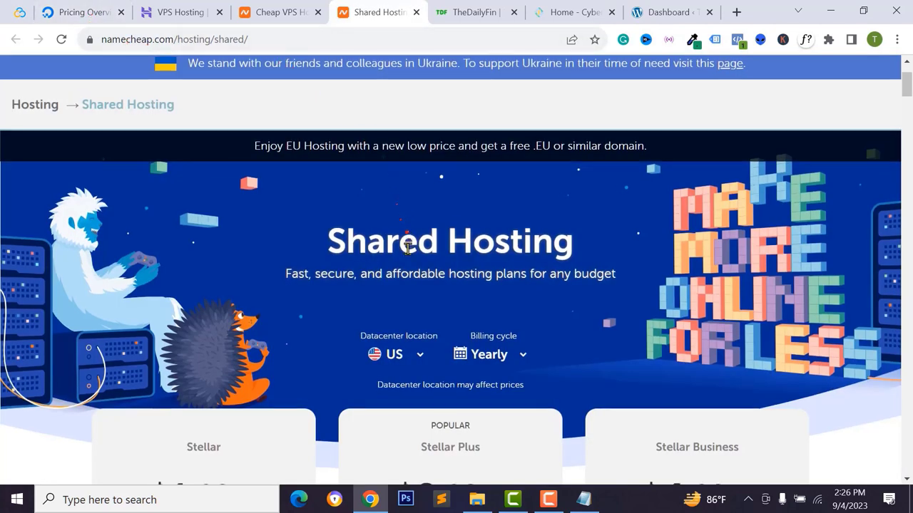
{"action": "scroll", "coordinate": [407, 242], "scroll_direction": "down", "scroll_amount": 3}
{"action": "scroll", "coordinate": [407, 248], "scroll_direction": "down", "scroll_amount": 2}
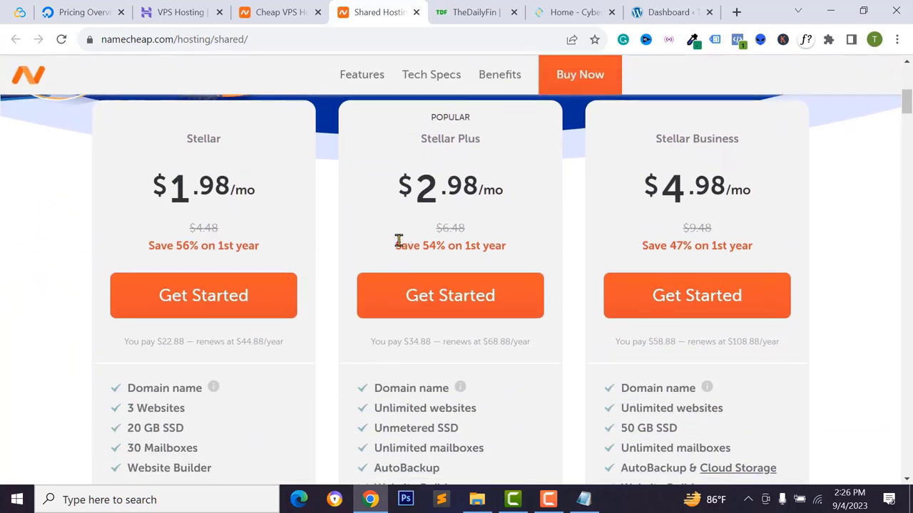
{"action": "scroll", "coordinate": [238, 303], "scroll_direction": "down", "scroll_amount": 2}
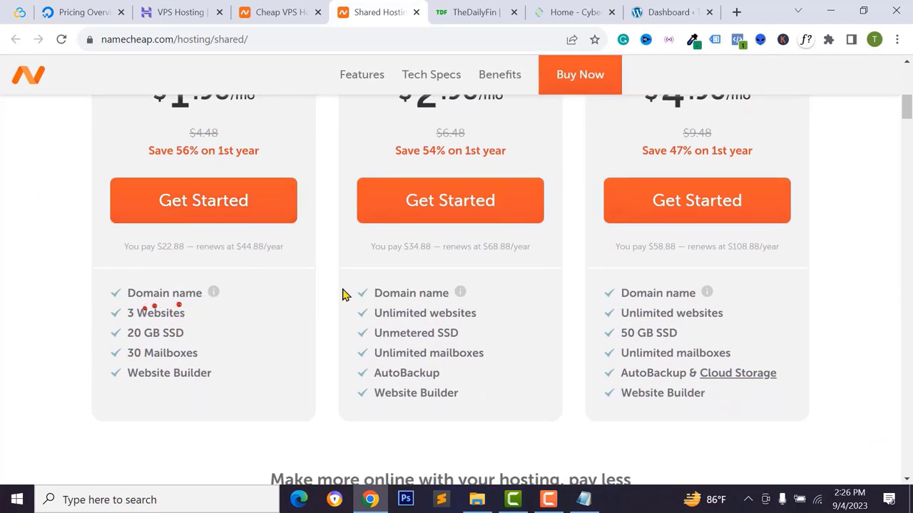
{"action": "scroll", "coordinate": [442, 288], "scroll_direction": "up", "scroll_amount": 1}
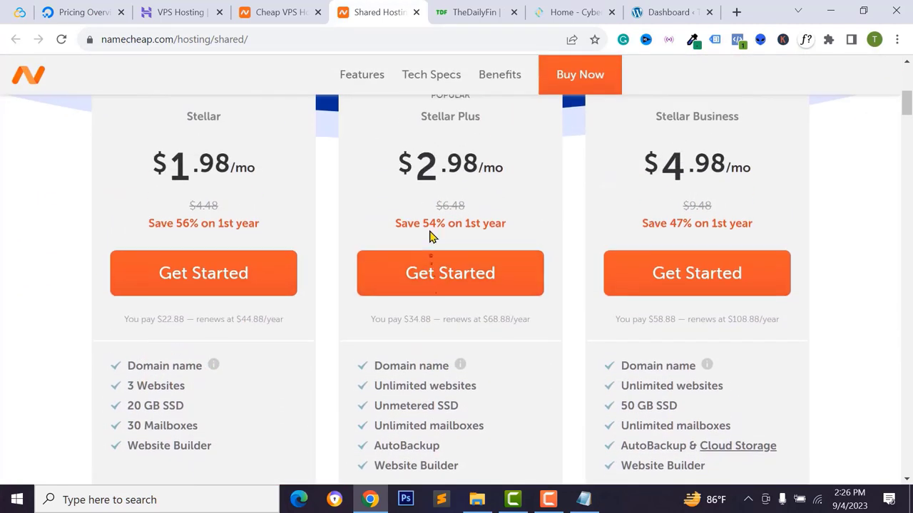
{"action": "scroll", "coordinate": [420, 178], "scroll_direction": "up", "scroll_amount": 1}
{"action": "scroll", "coordinate": [431, 256], "scroll_direction": "down", "scroll_amount": 2}
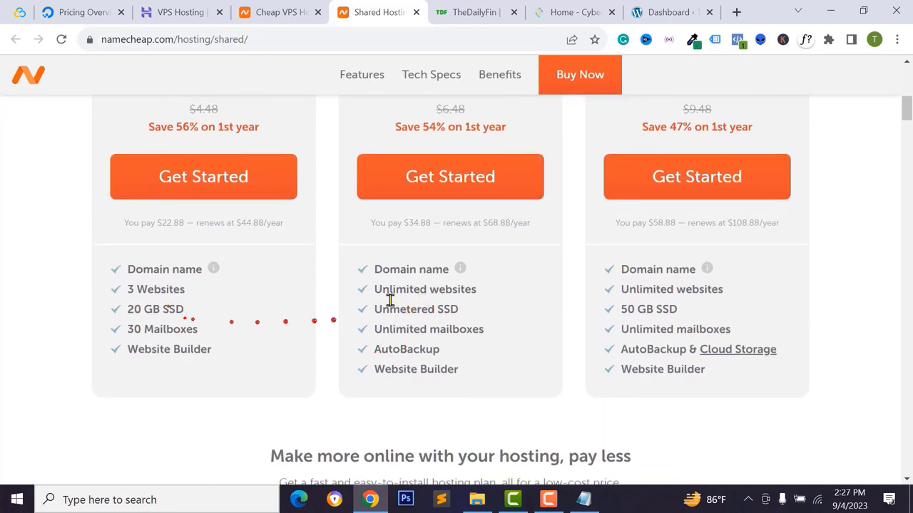
{"action": "scroll", "coordinate": [171, 310], "scroll_direction": "down", "scroll_amount": 1}
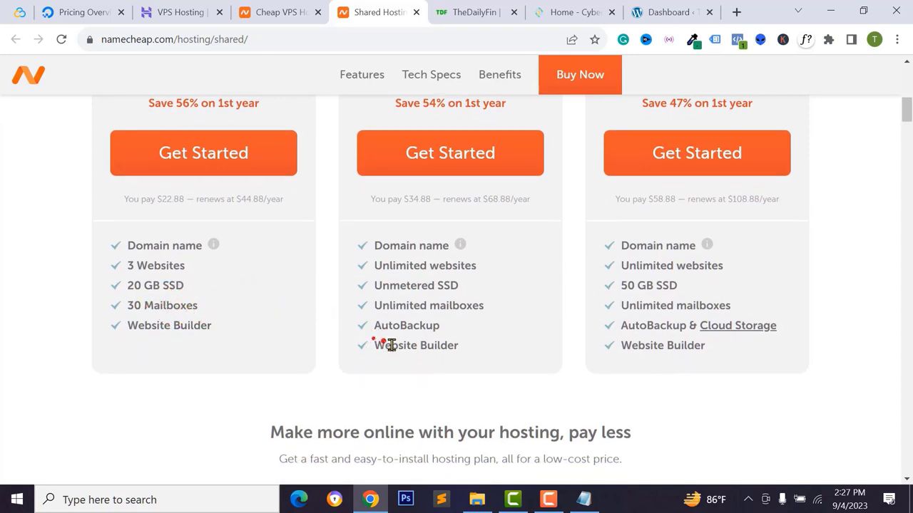
{"action": "mouse_move", "coordinate": [460, 244]}
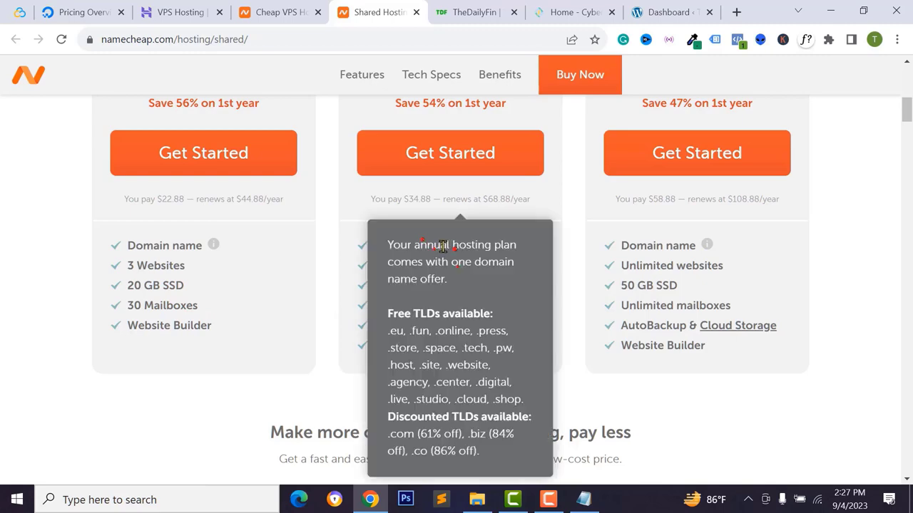
- Compare the three plans' disk space, domains, subdomains and backups in the Tech Specs rows
{"action": "scroll", "coordinate": [389, 348], "scroll_direction": "down", "scroll_amount": 3}
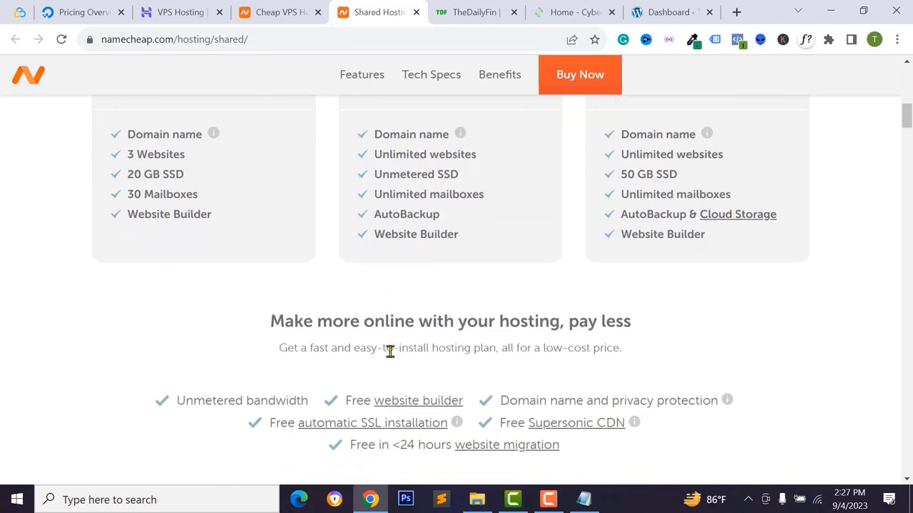
{"action": "scroll", "coordinate": [390, 349], "scroll_direction": "down", "scroll_amount": 3}
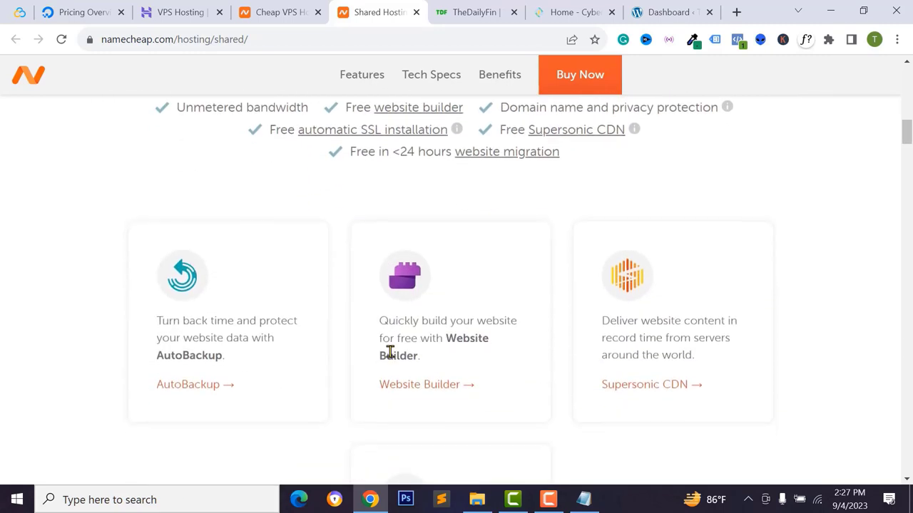
{"action": "scroll", "coordinate": [391, 356], "scroll_direction": "down", "scroll_amount": 5}
{"action": "scroll", "coordinate": [391, 357], "scroll_direction": "down", "scroll_amount": 3}
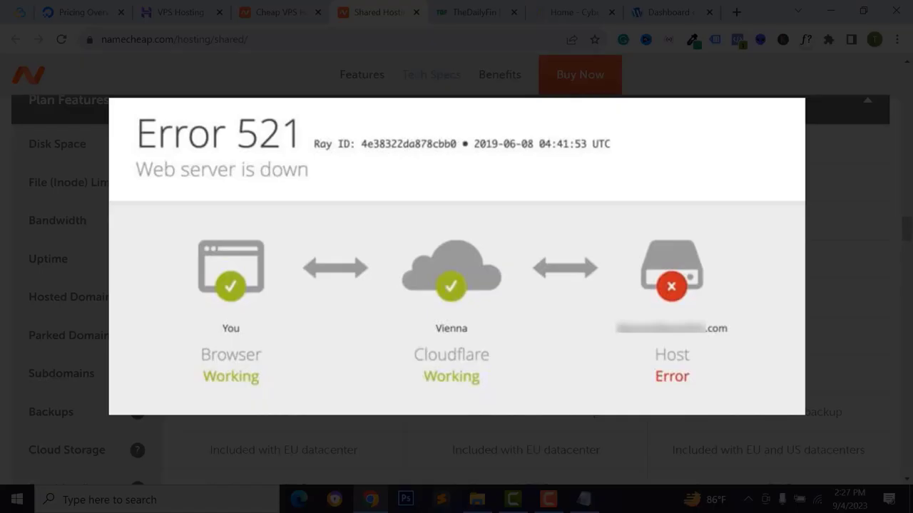
{"action": "scroll", "coordinate": [577, 361], "scroll_direction": "down", "scroll_amount": 5}
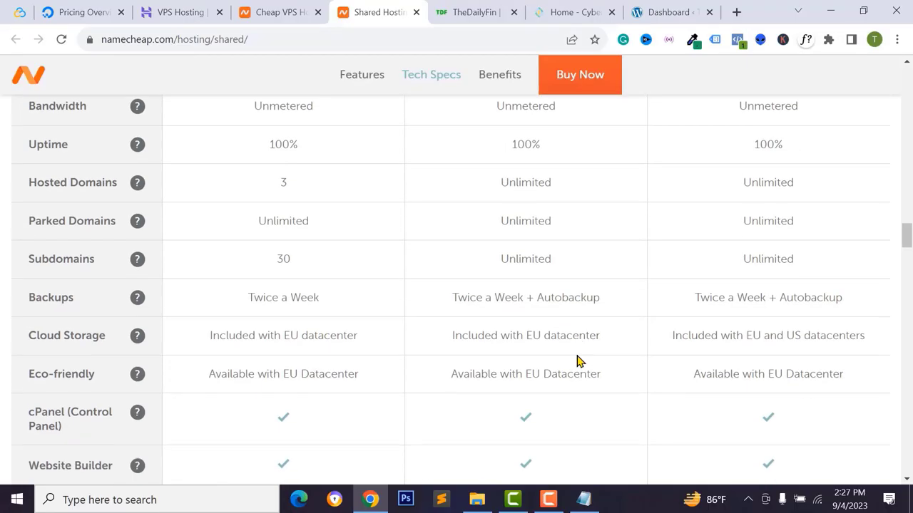
{"action": "scroll", "coordinate": [577, 362], "scroll_direction": "down", "scroll_amount": 2}
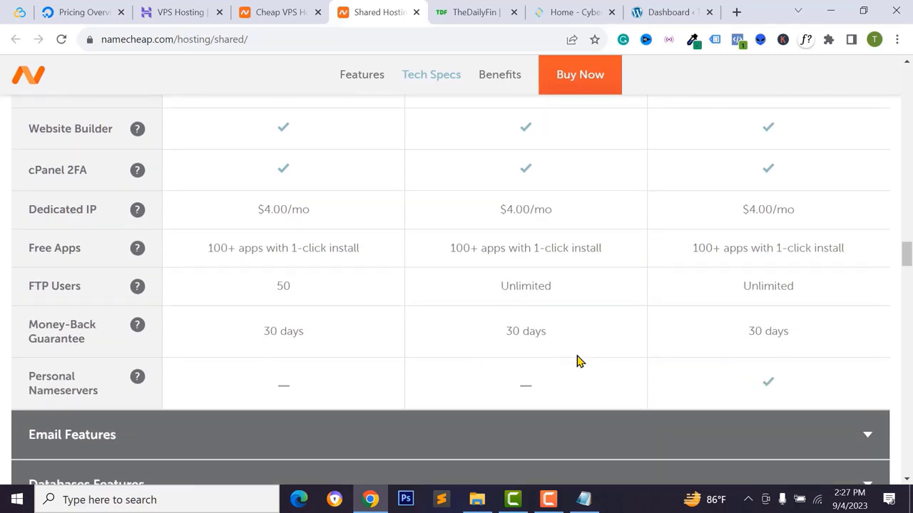
{"action": "scroll", "coordinate": [577, 361], "scroll_direction": "up", "scroll_amount": 4}
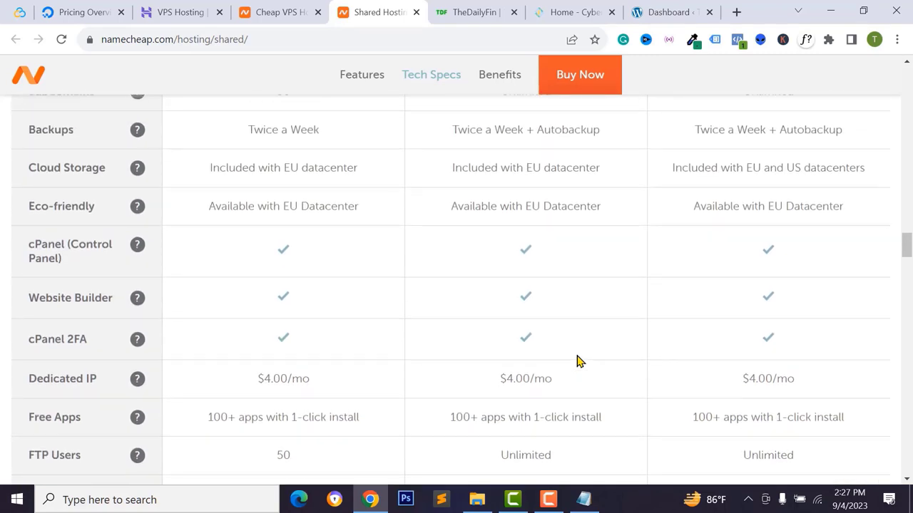
{"action": "scroll", "coordinate": [577, 362], "scroll_direction": "up", "scroll_amount": 2}
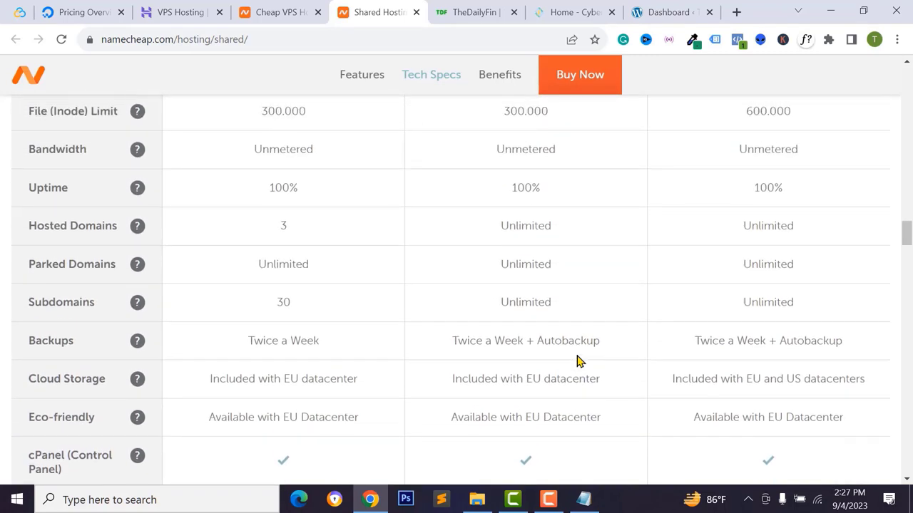
{"action": "scroll", "coordinate": [577, 361], "scroll_direction": "up", "scroll_amount": 1}
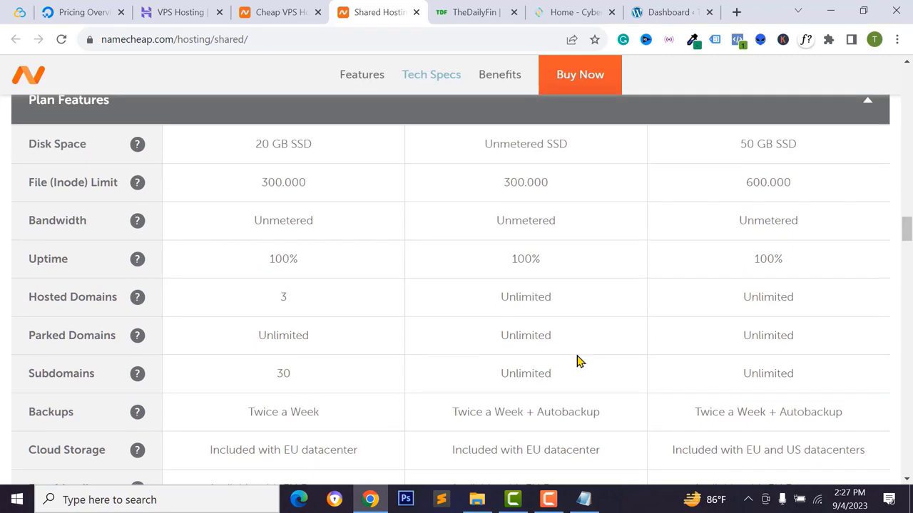
{"action": "scroll", "coordinate": [576, 361], "scroll_direction": "up", "scroll_amount": 1}
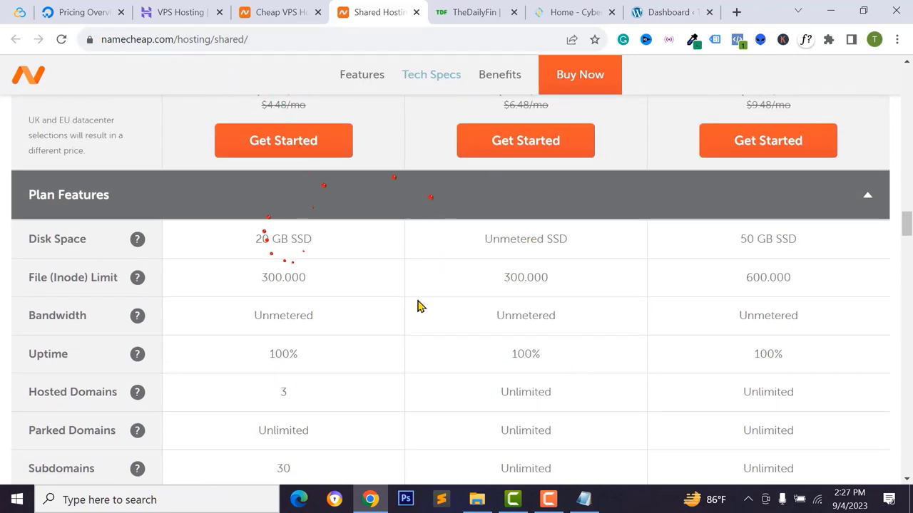
{"action": "scroll", "coordinate": [497, 290], "scroll_direction": "down", "scroll_amount": 1}
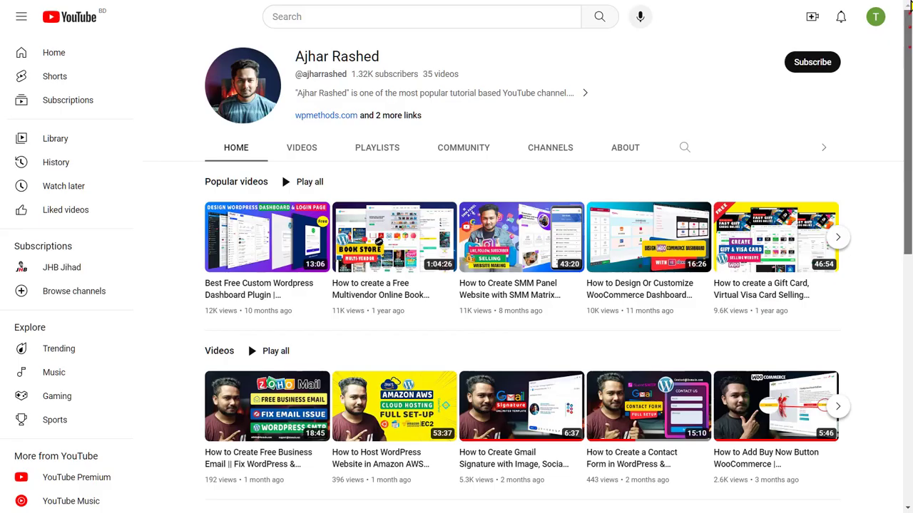
- Hit Subscribe on the WordPress tutorial channel's YouTube page
{"action": "scroll", "coordinate": [910, 16], "scroll_direction": "down", "scroll_amount": 1}
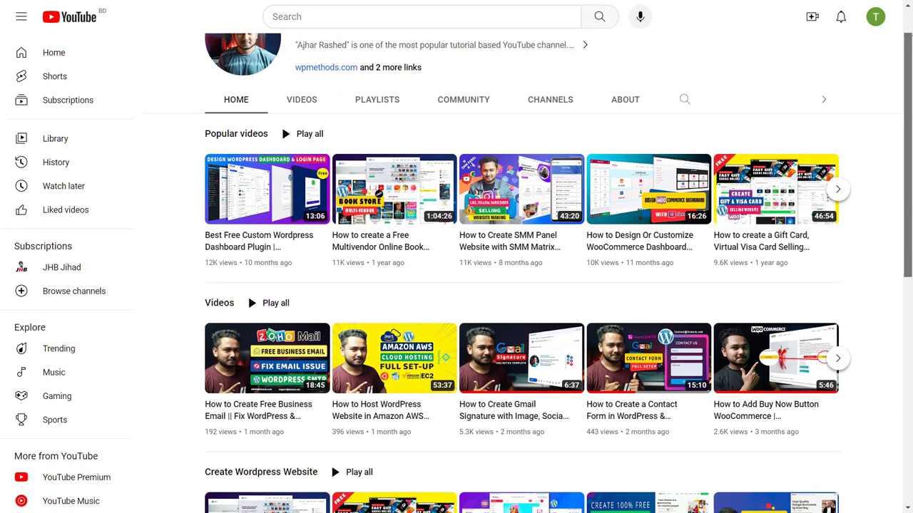
{"action": "scroll", "coordinate": [848, 61], "scroll_direction": "up", "scroll_amount": 1}
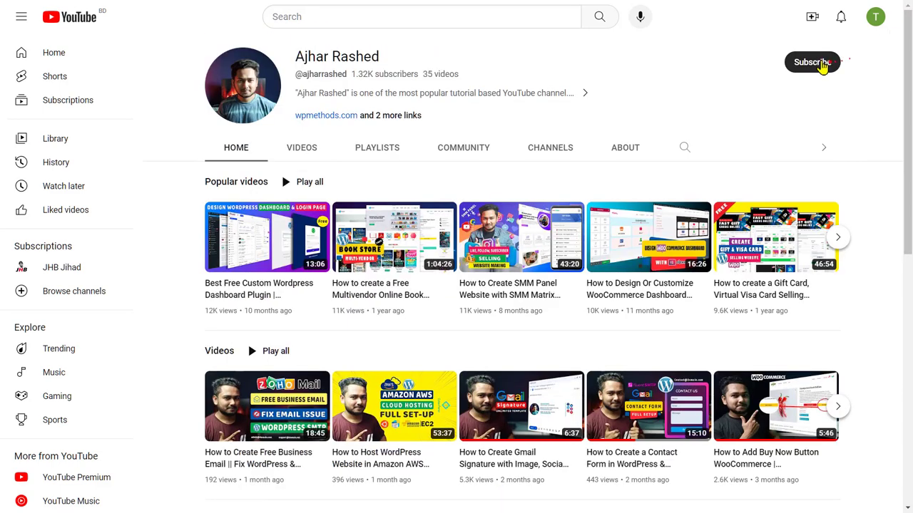
{"action": "left_click", "coordinate": [820, 65]}
{"action": "left_click", "coordinate": [823, 66]}
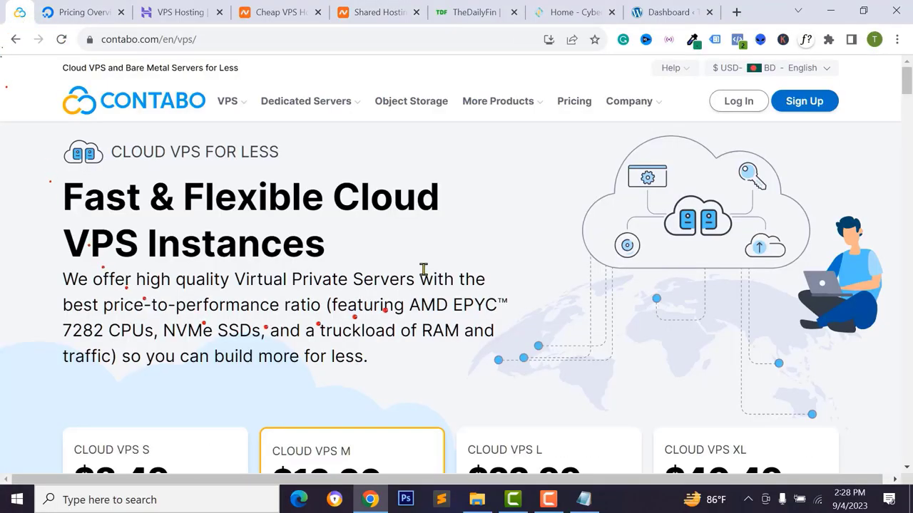
- Scroll Contabo's VPS page down to the Cloud VPS S–XL pricing cards
{"action": "mouse_move", "coordinate": [227, 100]}
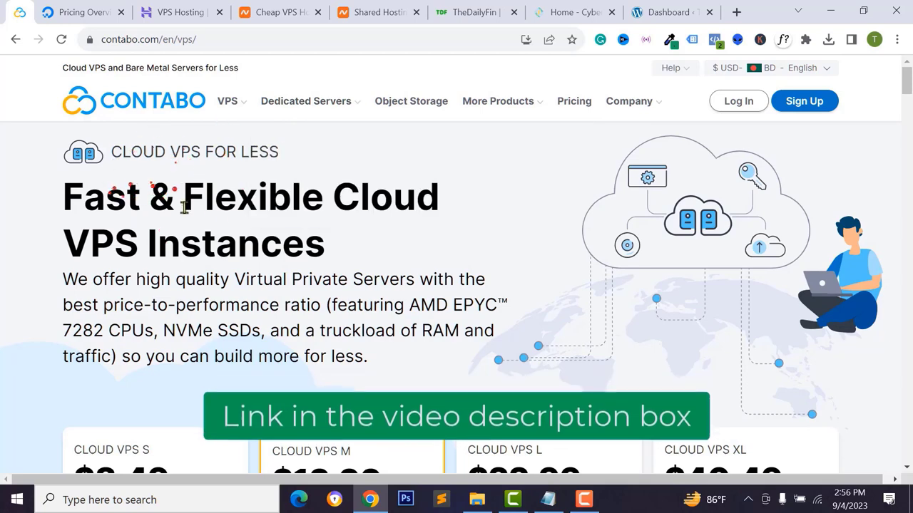
{"action": "scroll", "coordinate": [428, 300], "scroll_direction": "down", "scroll_amount": 4}
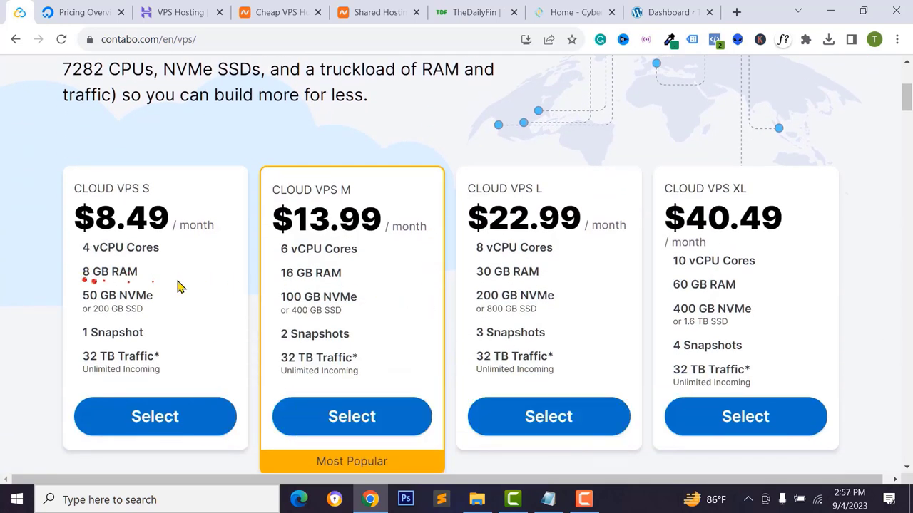
{"action": "scroll", "coordinate": [640, 301], "scroll_direction": "down", "scroll_amount": 1}
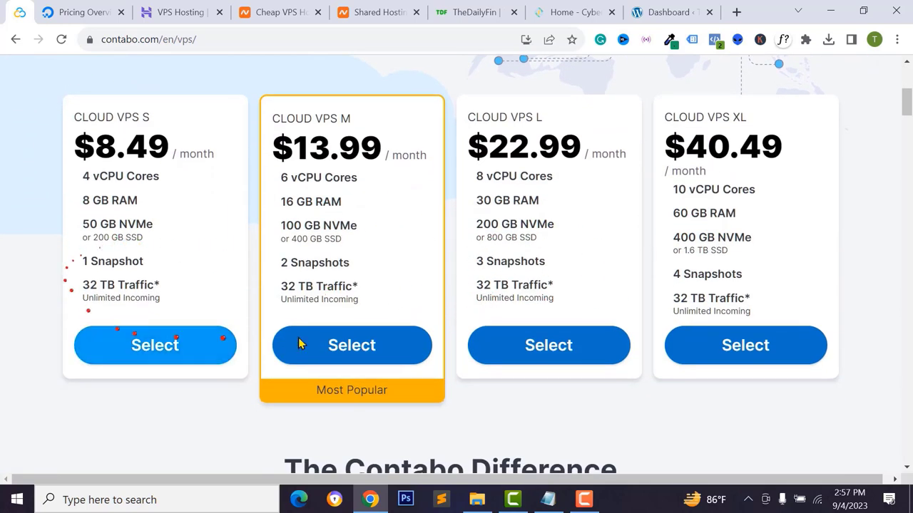
{"action": "left_click", "coordinate": [165, 12]}
{"action": "scroll", "coordinate": [292, 217], "scroll_direction": "up", "scroll_amount": 8}
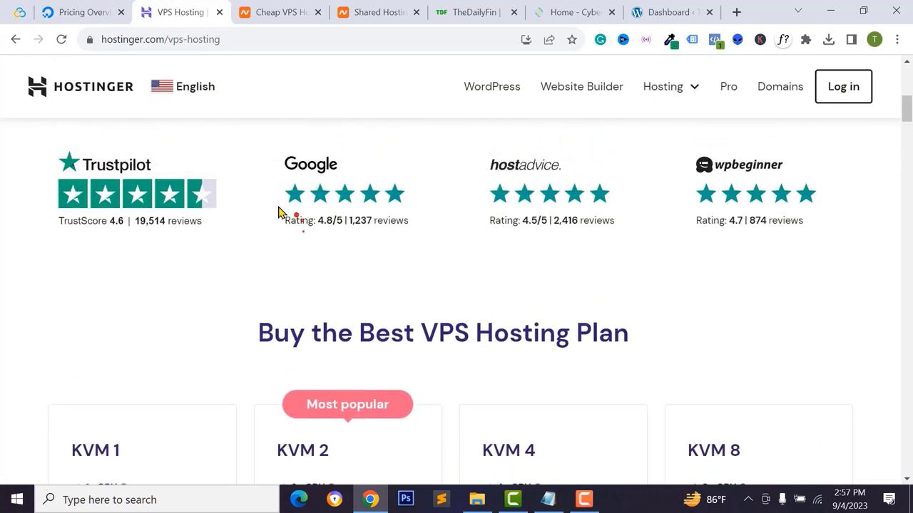
{"action": "scroll", "coordinate": [346, 245], "scroll_direction": "down", "scroll_amount": 8}
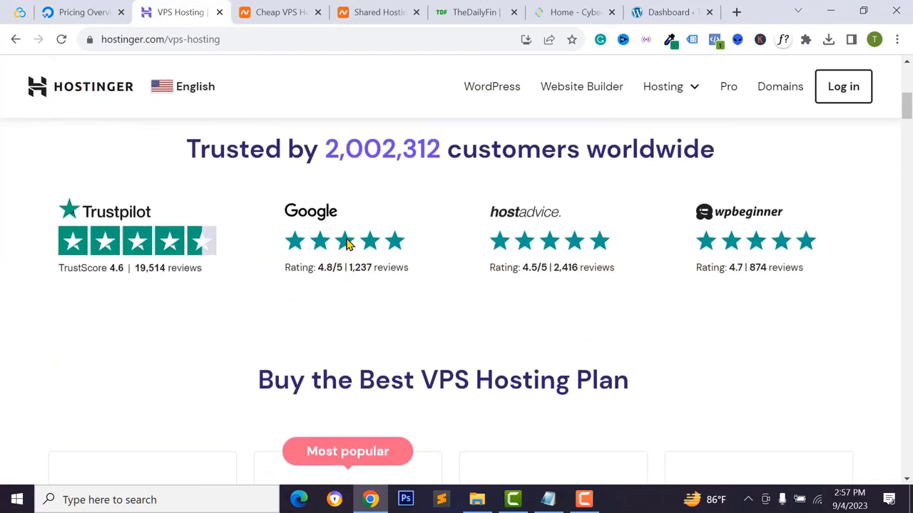
{"action": "scroll", "coordinate": [344, 243], "scroll_direction": "down", "scroll_amount": 2}
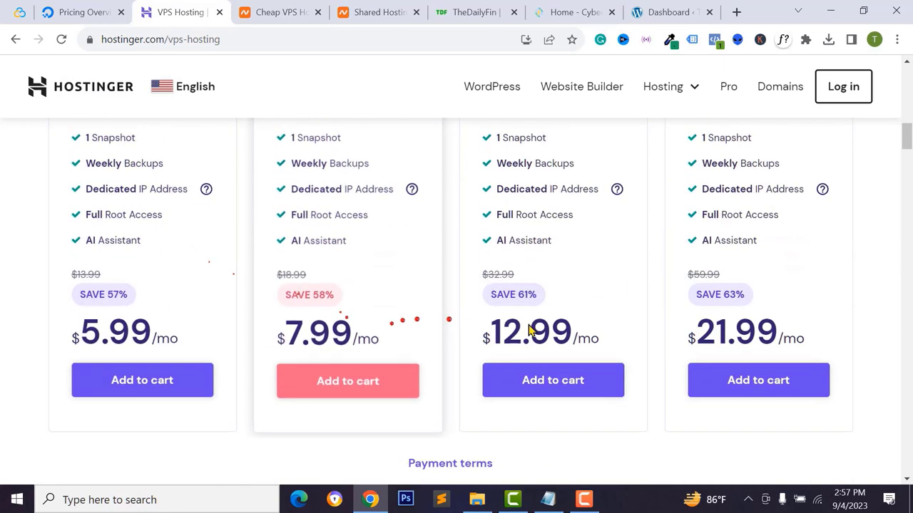
{"action": "double_click", "coordinate": [584, 332]}
{"action": "scroll", "coordinate": [579, 328], "scroll_direction": "up", "scroll_amount": 3}
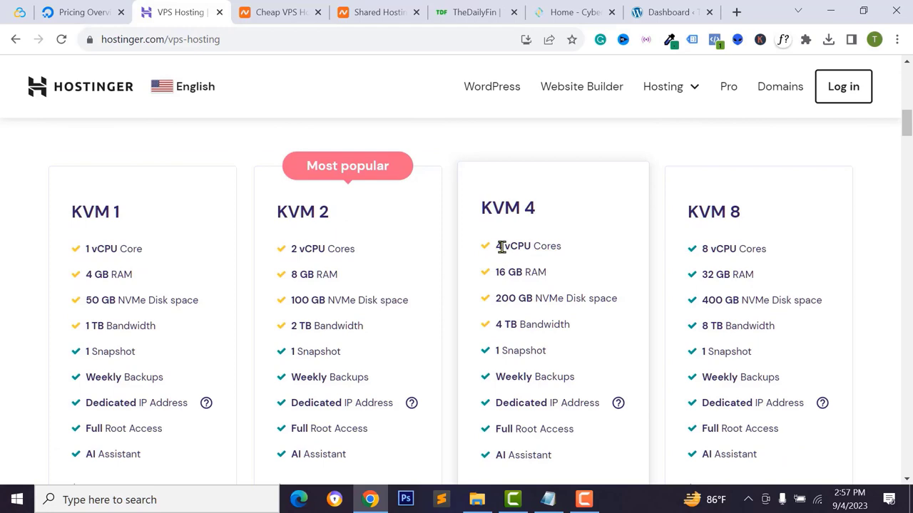
{"action": "double_click", "coordinate": [502, 276]}
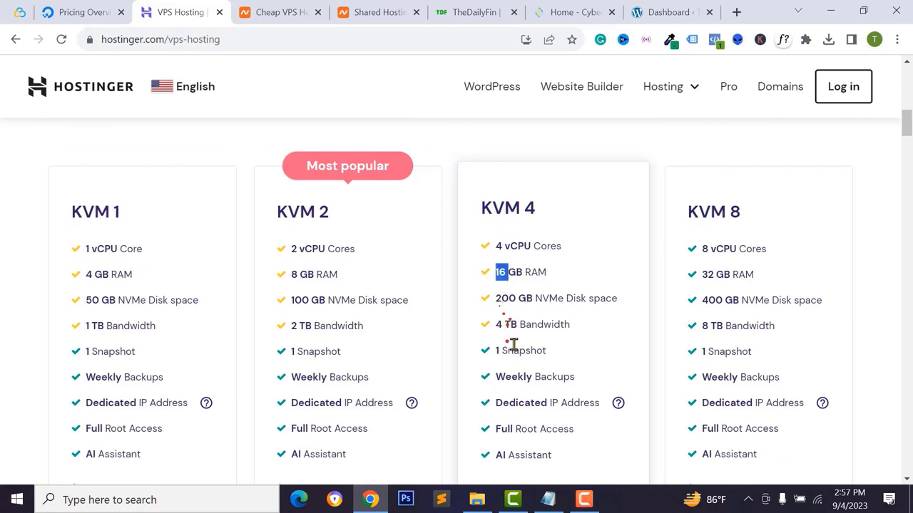
{"action": "scroll", "coordinate": [500, 305], "scroll_direction": "down", "scroll_amount": 1}
{"action": "left_click", "coordinate": [500, 303]}
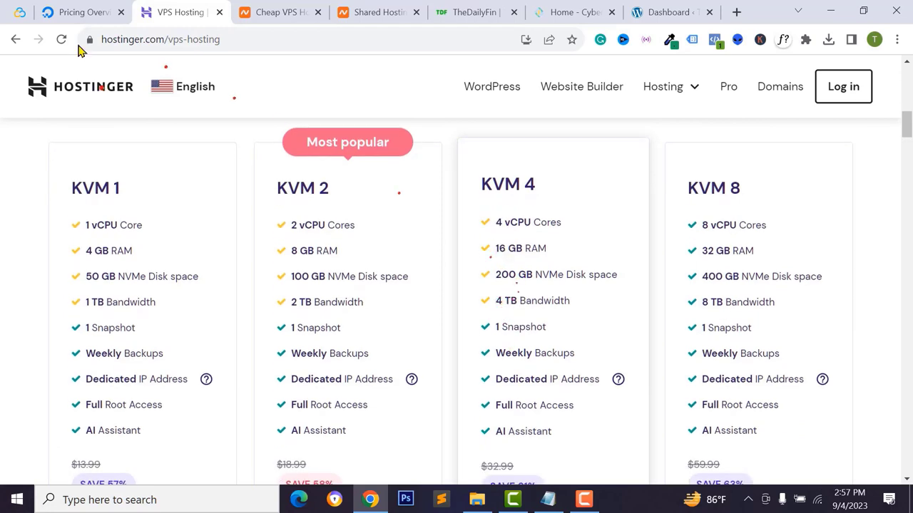
{"action": "left_click", "coordinate": [79, 12]}
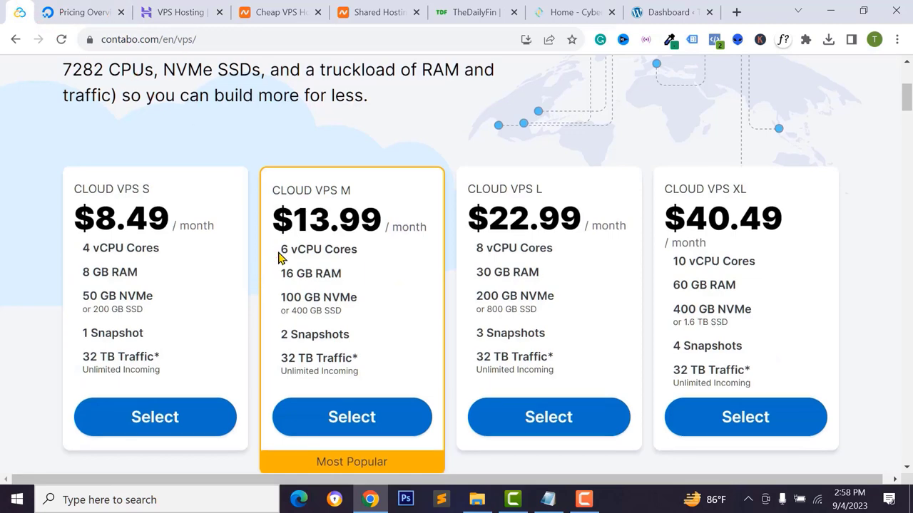
{"action": "scroll", "coordinate": [278, 258], "scroll_direction": "up", "scroll_amount": 1}
{"action": "left_click", "coordinate": [272, 254]}
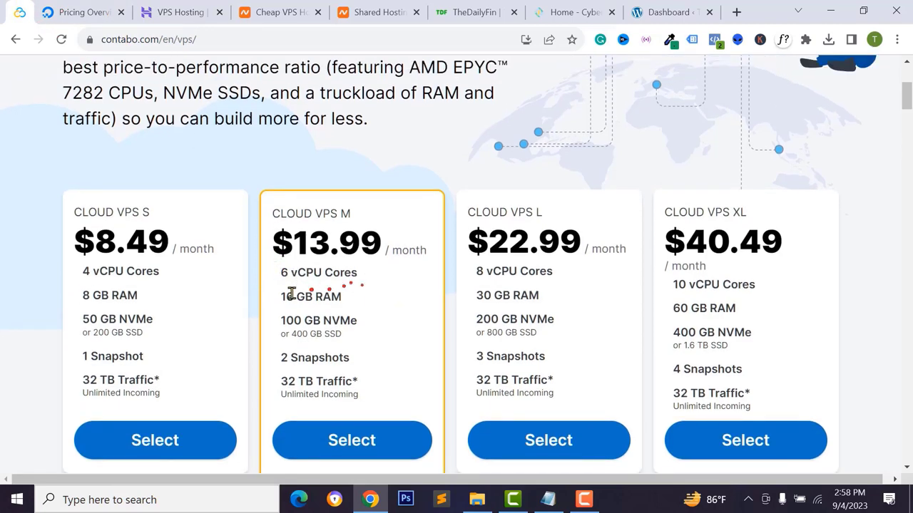
{"action": "scroll", "coordinate": [318, 323], "scroll_direction": "down", "scroll_amount": 2}
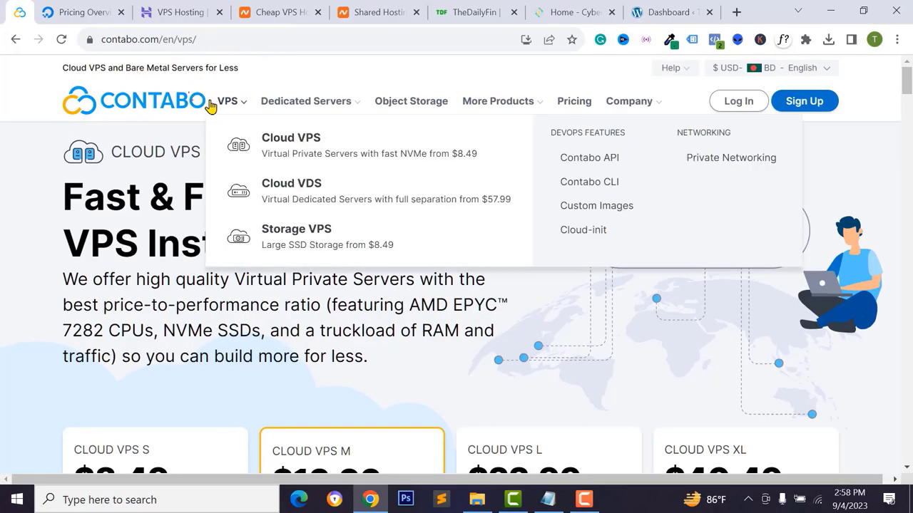
{"action": "scroll", "coordinate": [187, 308], "scroll_direction": "down", "scroll_amount": 2}
{"action": "scroll", "coordinate": [187, 308], "scroll_direction": "down", "scroll_amount": 3}
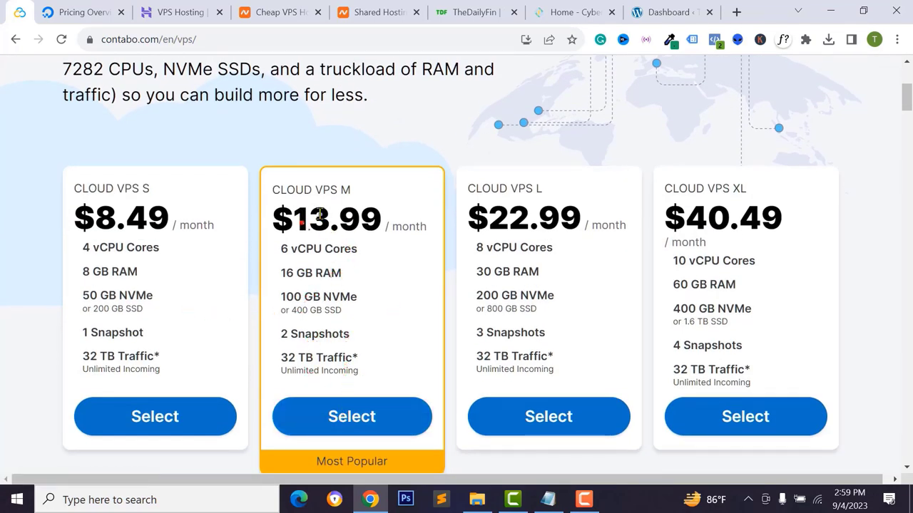
- Start the Cloud VPS M order and set its term length to 12 Months
{"action": "left_click", "coordinate": [354, 418]}
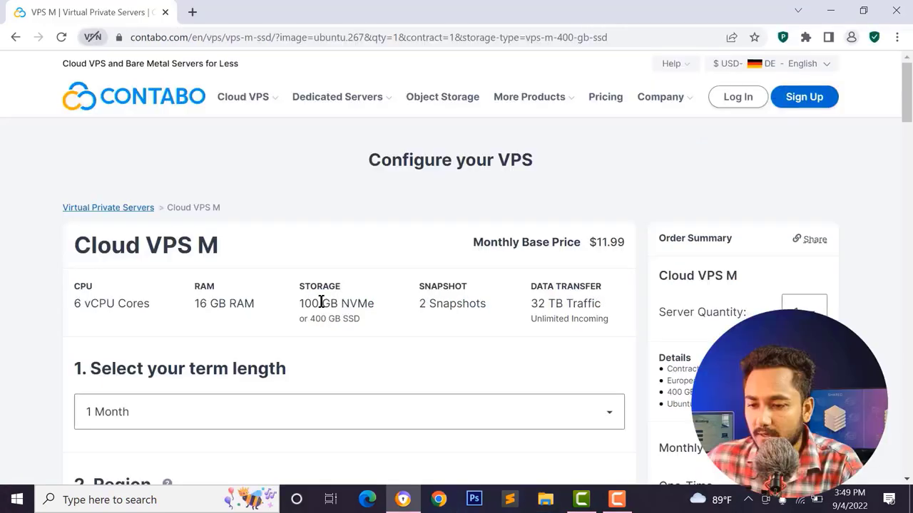
{"action": "scroll", "coordinate": [320, 301], "scroll_direction": "down", "scroll_amount": 1}
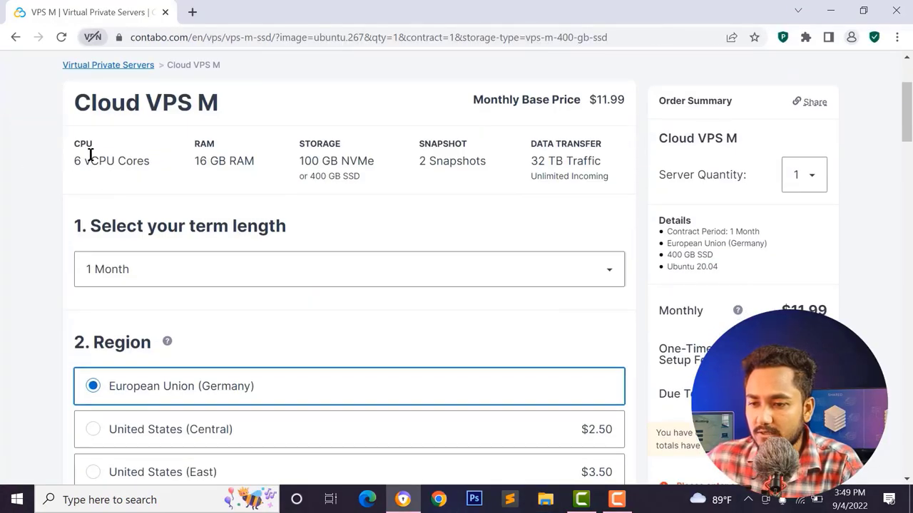
{"action": "scroll", "coordinate": [328, 213], "scroll_direction": "down", "scroll_amount": 2}
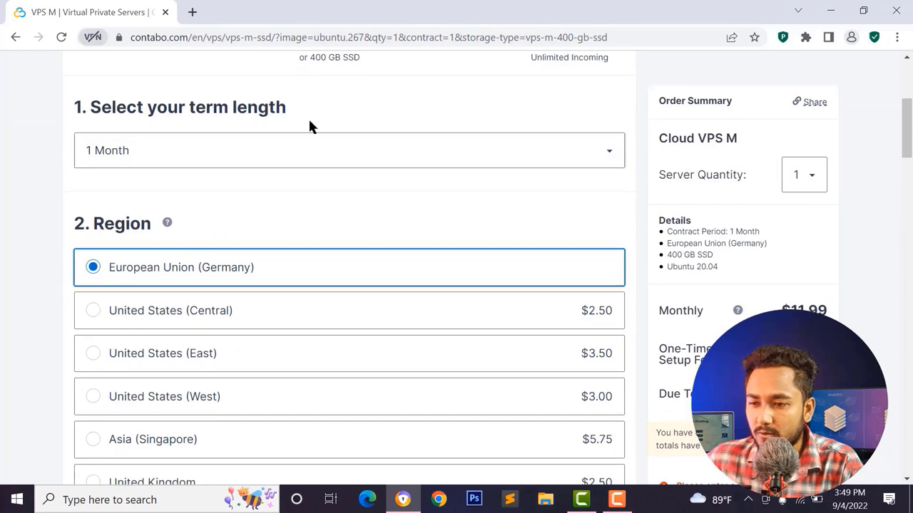
{"action": "left_click", "coordinate": [163, 164]}
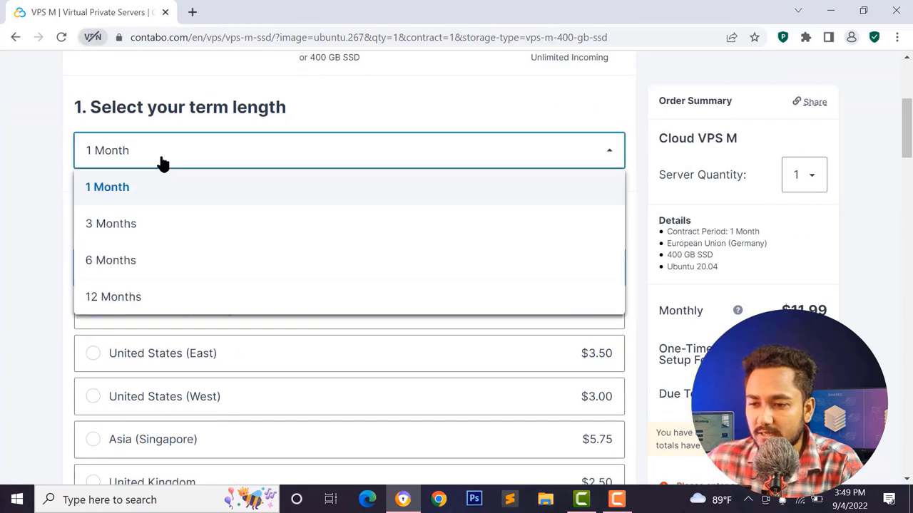
{"action": "left_click", "coordinate": [123, 264]}
{"action": "left_click", "coordinate": [112, 162]}
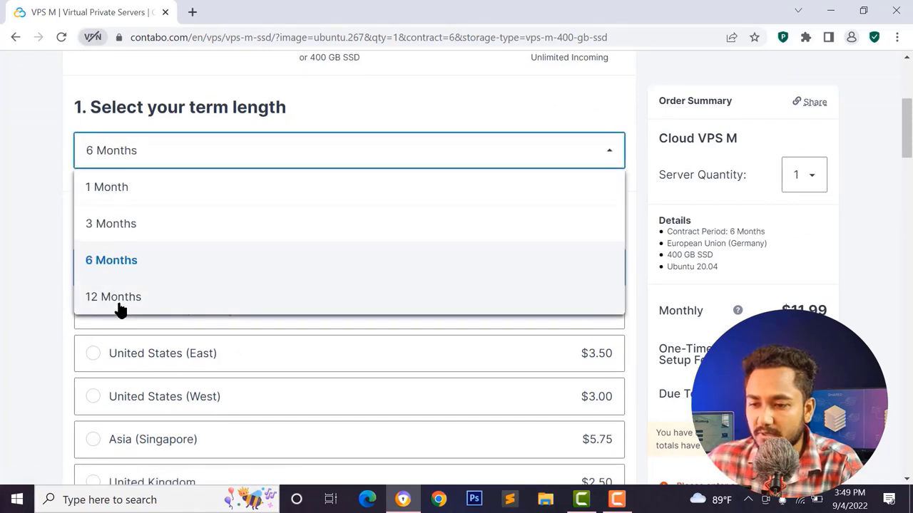
{"action": "left_click", "coordinate": [117, 299]}
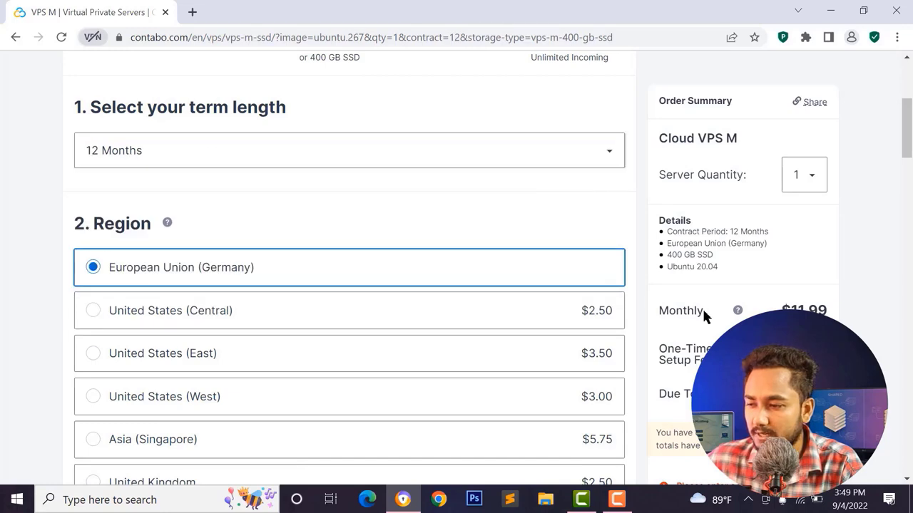
- Review the $11.99 monthly price, keeping European Union (Germany) region and 400 GB SSD
{"action": "scroll", "coordinate": [206, 135], "scroll_direction": "down", "scroll_amount": 1}
{"action": "scroll", "coordinate": [128, 175], "scroll_direction": "up", "scroll_amount": 1}
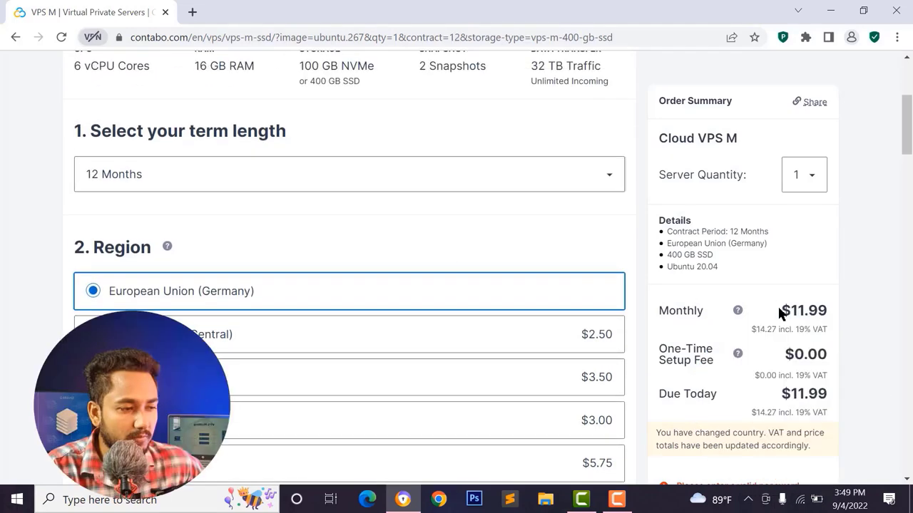
{"action": "left_click_drag", "start_coordinate": [780, 310], "coordinate": [828, 311]}
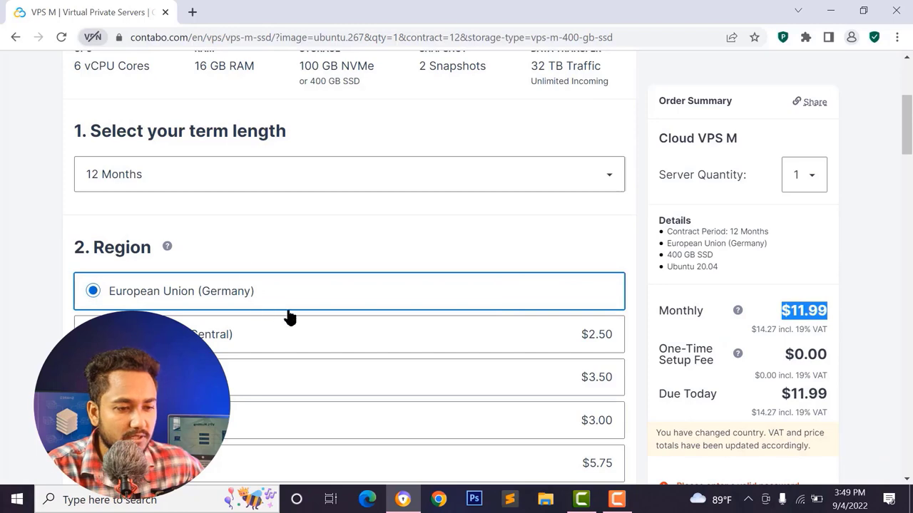
{"action": "scroll", "coordinate": [457, 309], "scroll_direction": "up", "scroll_amount": 3}
{"action": "scroll", "coordinate": [570, 277], "scroll_direction": "down", "scroll_amount": 2}
{"action": "scroll", "coordinate": [500, 263], "scroll_direction": "down", "scroll_amount": 5}
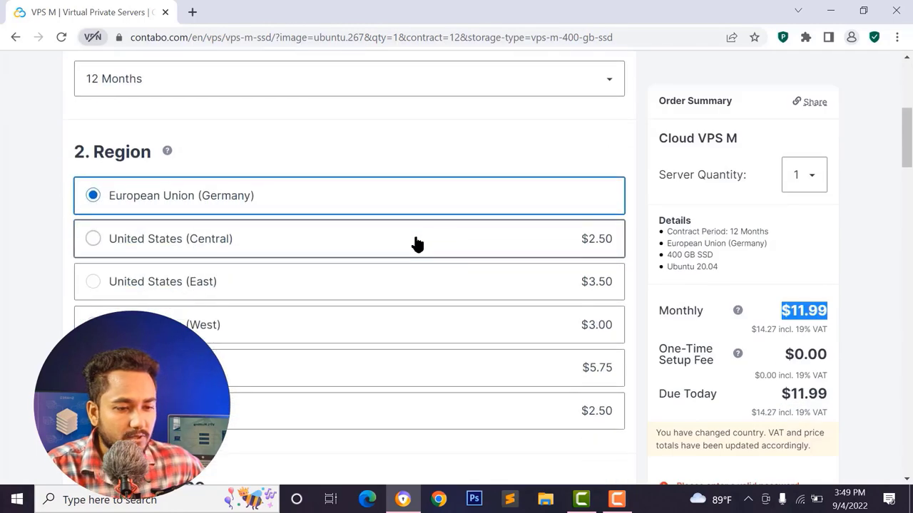
{"action": "scroll", "coordinate": [310, 234], "scroll_direction": "up", "scroll_amount": 2}
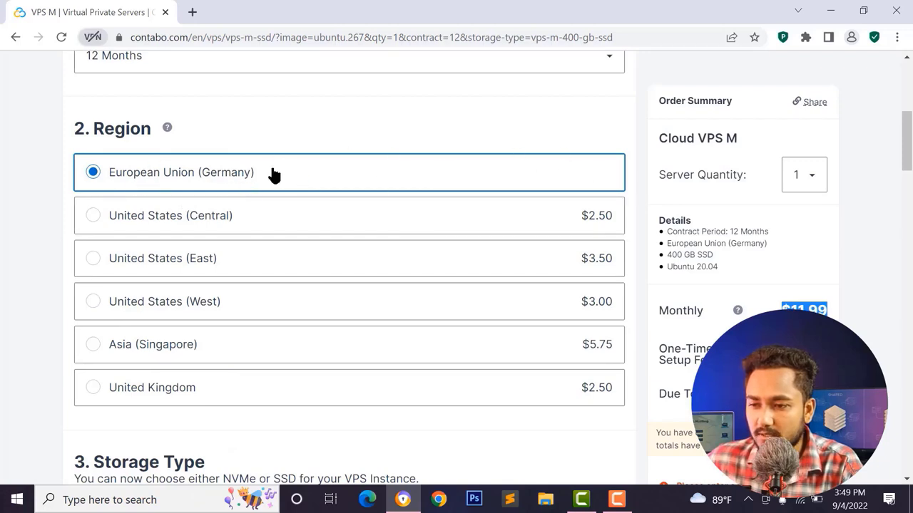
{"action": "left_click", "coordinate": [275, 176]}
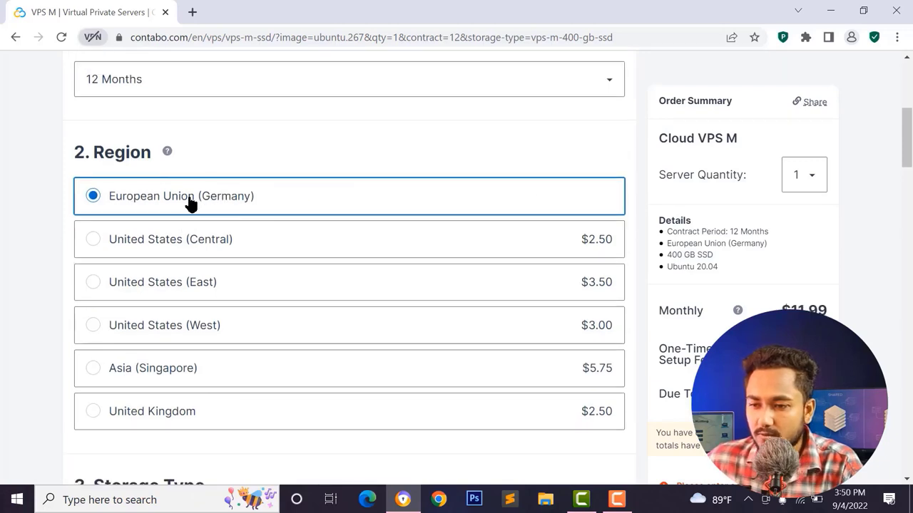
{"action": "scroll", "coordinate": [193, 204], "scroll_direction": "up", "scroll_amount": 1}
{"action": "scroll", "coordinate": [170, 207], "scroll_direction": "down", "scroll_amount": 5}
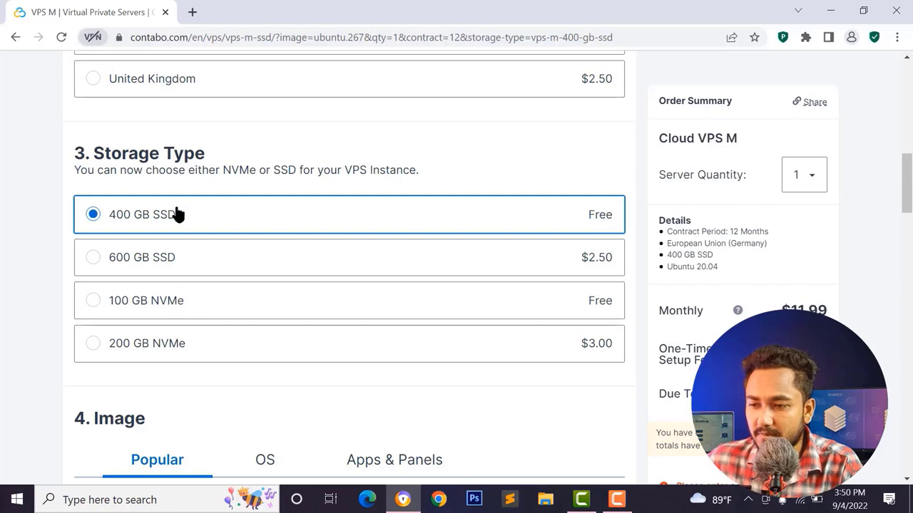
- Browse the OS and Apps & Panels image tabs, then return to the popular images
{"action": "scroll", "coordinate": [232, 245], "scroll_direction": "down", "scroll_amount": 3}
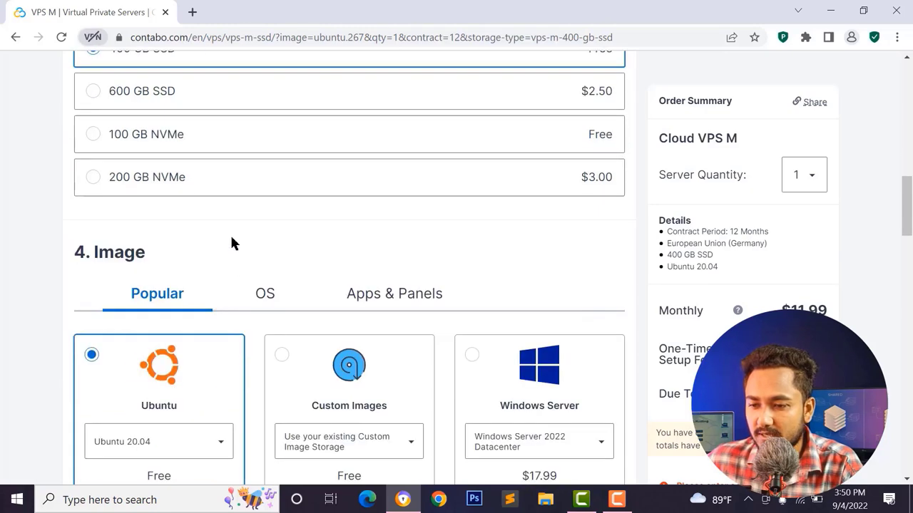
{"action": "scroll", "coordinate": [178, 200], "scroll_direction": "down", "scroll_amount": 2}
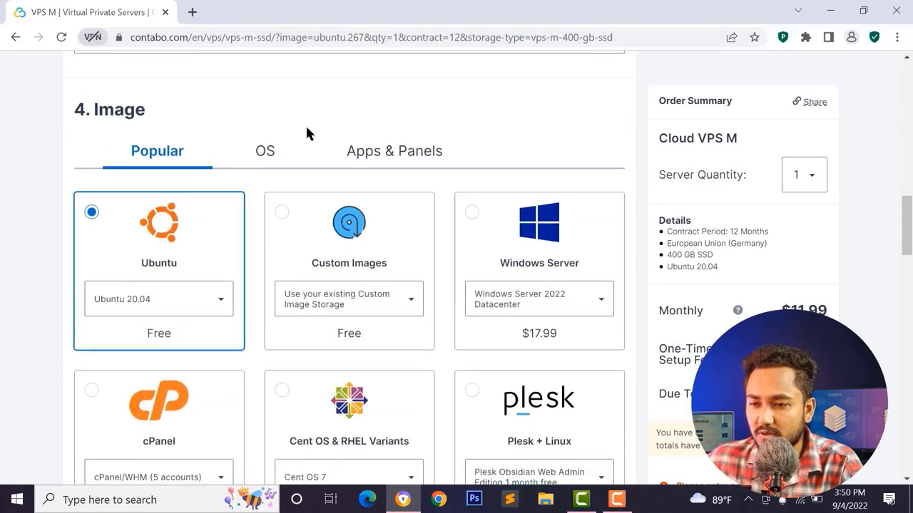
{"action": "scroll", "coordinate": [288, 214], "scroll_direction": "down", "scroll_amount": 1}
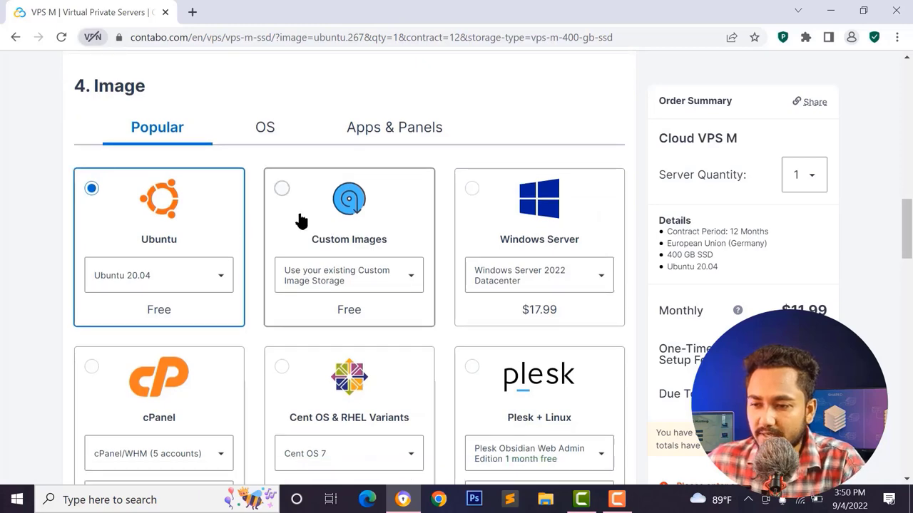
{"action": "left_click", "coordinate": [268, 139]}
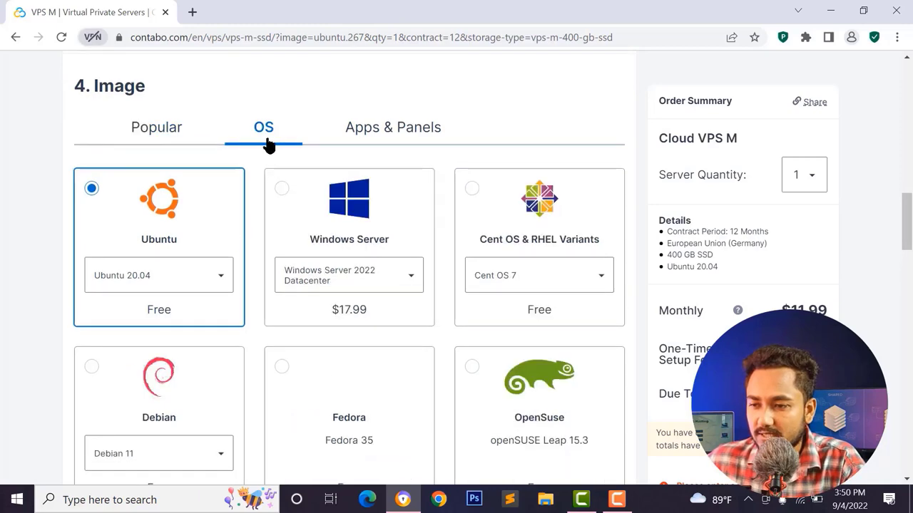
{"action": "left_click", "coordinate": [390, 136]}
{"action": "scroll", "coordinate": [356, 357], "scroll_direction": "down", "scroll_amount": 3}
{"action": "scroll", "coordinate": [279, 137], "scroll_direction": "up", "scroll_amount": 3}
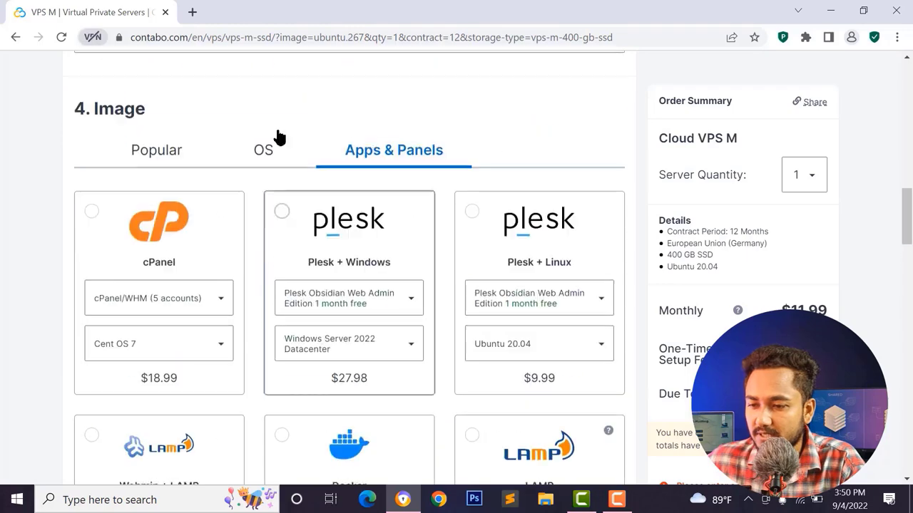
{"action": "left_click", "coordinate": [258, 149]}
{"action": "left_click", "coordinate": [157, 146]}
{"action": "scroll", "coordinate": [98, 264], "scroll_direction": "down", "scroll_amount": 3}
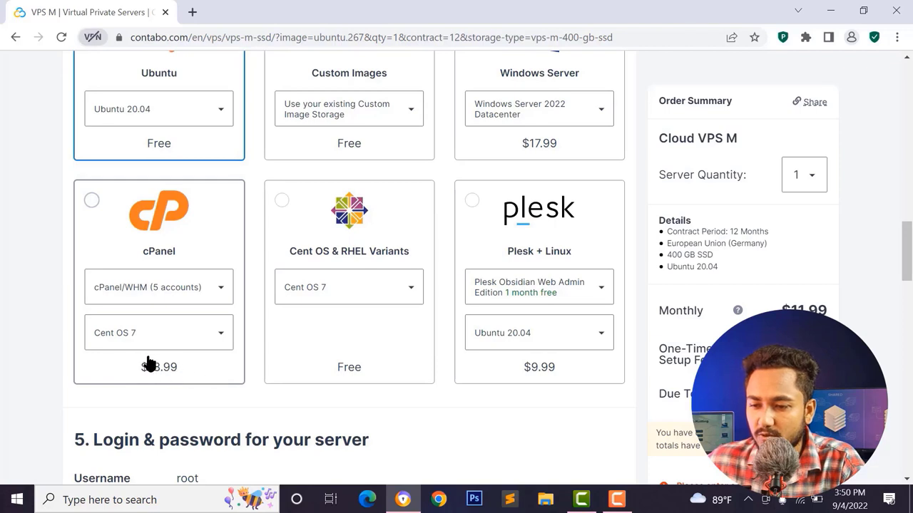
- Try the cPanel image with its 5-account tier, then reselect Ubuntu 20.04
{"action": "left_click", "coordinate": [151, 298]}
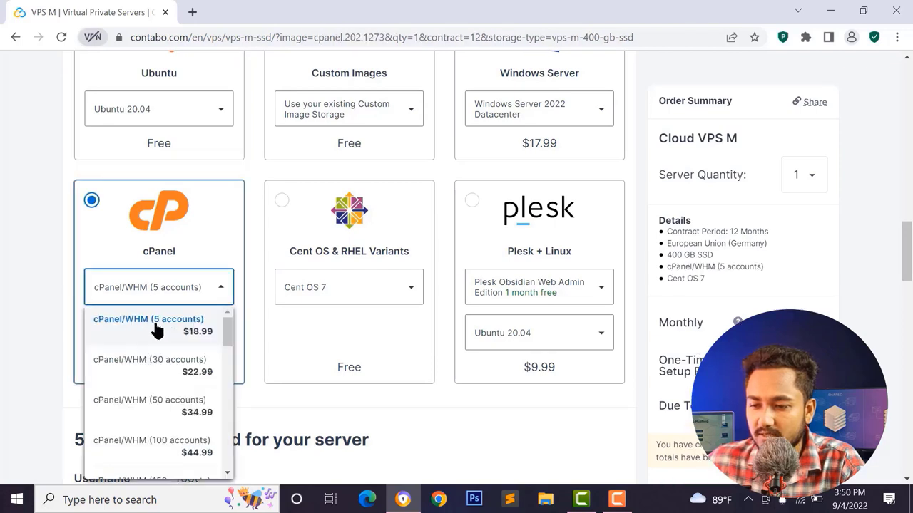
{"action": "left_click", "coordinate": [146, 246]}
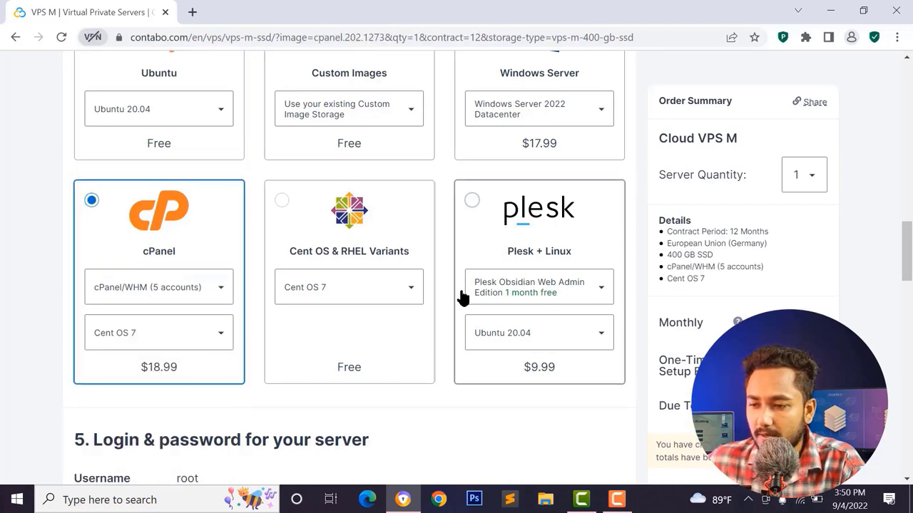
{"action": "scroll", "coordinate": [399, 278], "scroll_direction": "up", "scroll_amount": 3}
{"action": "left_click", "coordinate": [171, 228]}
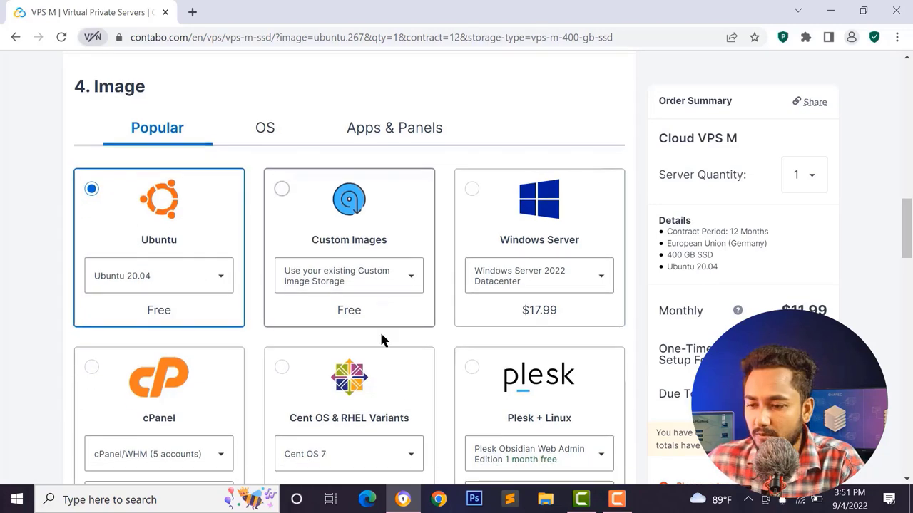
{"action": "scroll", "coordinate": [378, 321], "scroll_direction": "down", "scroll_amount": 2}
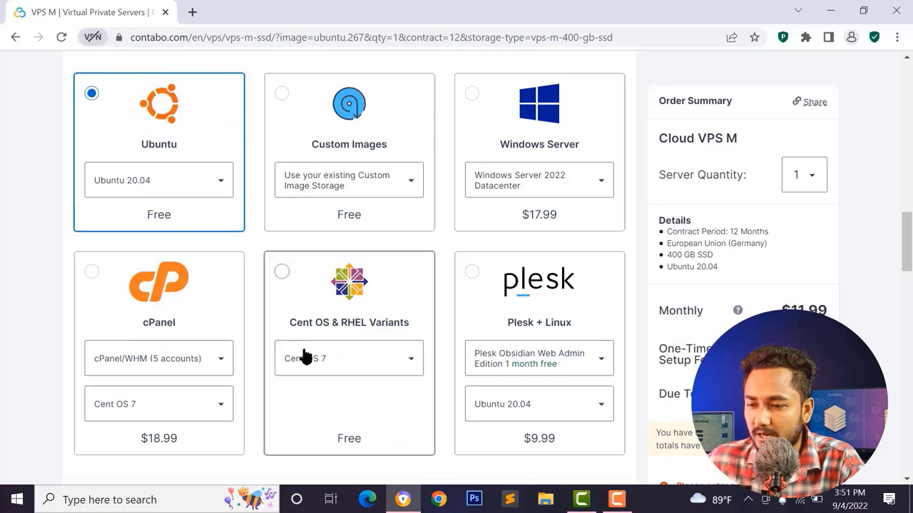
{"action": "scroll", "coordinate": [397, 418], "scroll_direction": "down", "scroll_amount": 2}
{"action": "scroll", "coordinate": [293, 320], "scroll_direction": "up", "scroll_amount": 3}
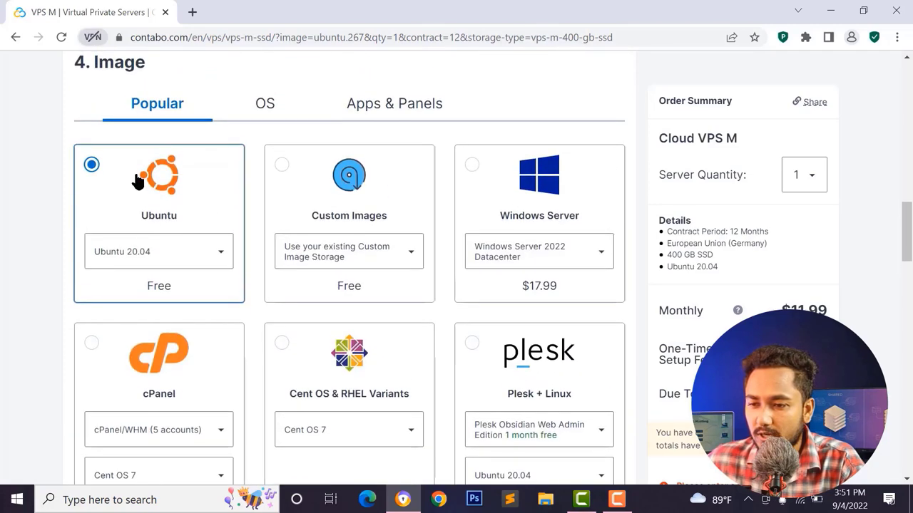
{"action": "scroll", "coordinate": [297, 272], "scroll_direction": "down", "scroll_amount": 6}
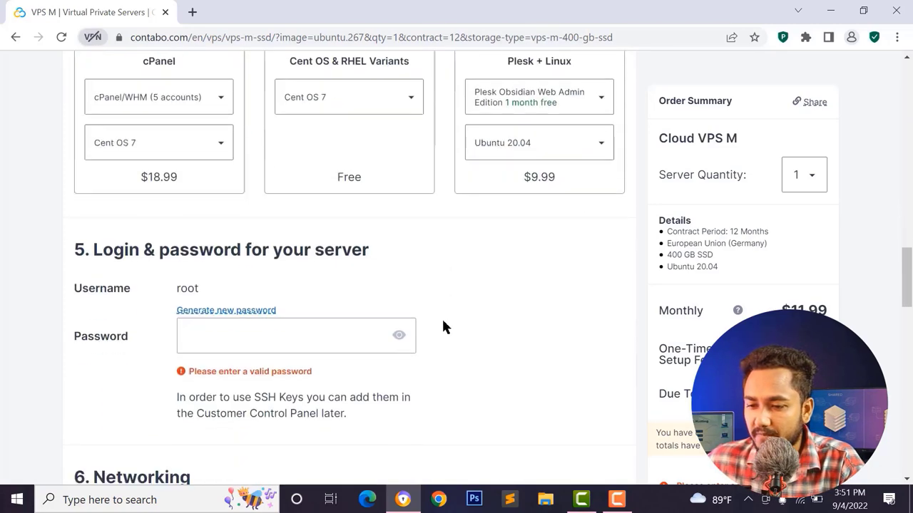
- Read through the root login and password section and its SSH note
{"action": "scroll", "coordinate": [351, 336], "scroll_direction": "down", "scroll_amount": 2}
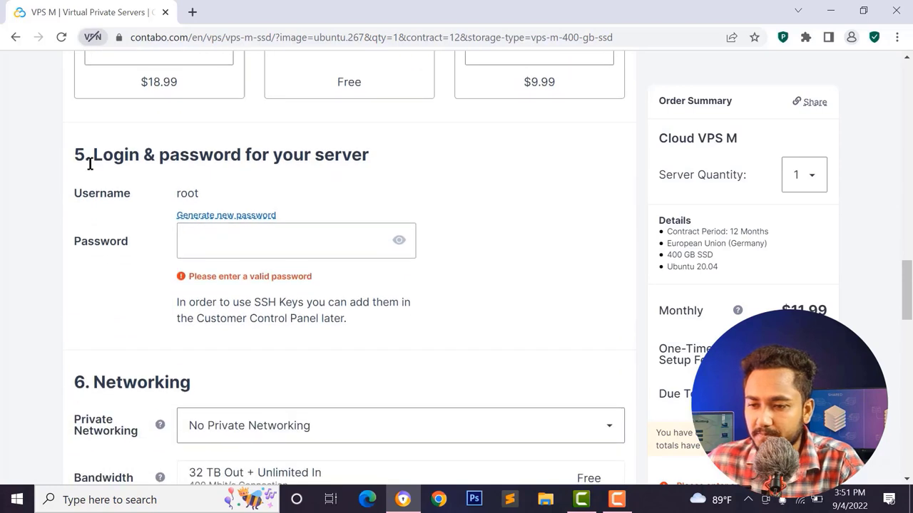
{"action": "left_click_drag", "start_coordinate": [92, 165], "coordinate": [224, 159]}
{"action": "left_click", "coordinate": [89, 142]}
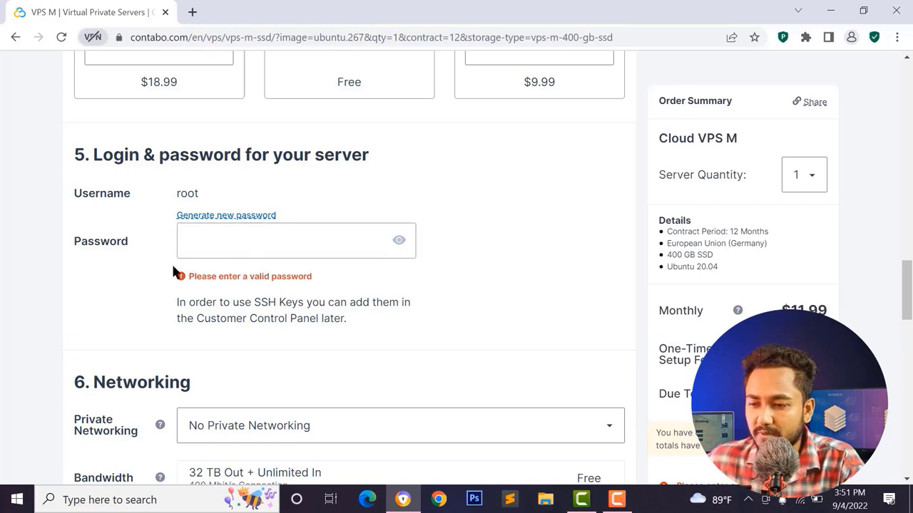
{"action": "double_click", "coordinate": [257, 302]}
{"action": "left_click", "coordinate": [145, 267]}
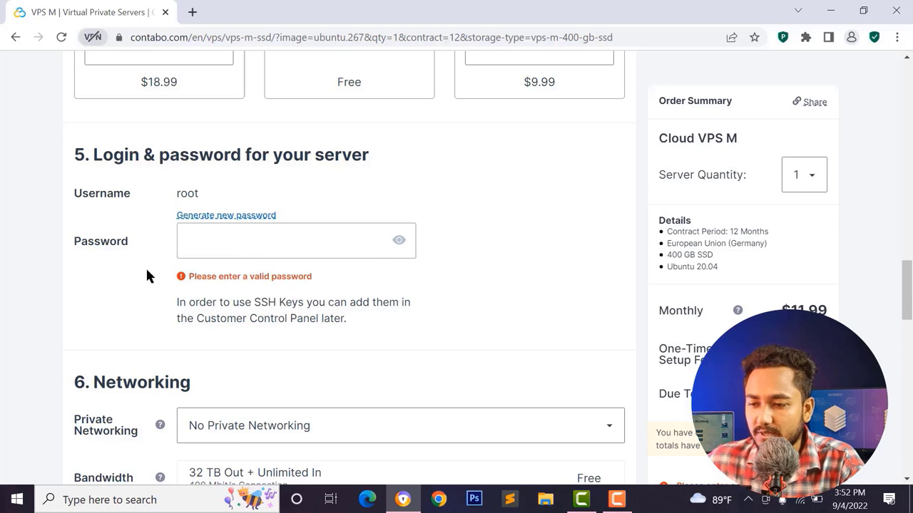
- Generate a new random root password and copy it to the clipboard
{"action": "left_click", "coordinate": [246, 235]}
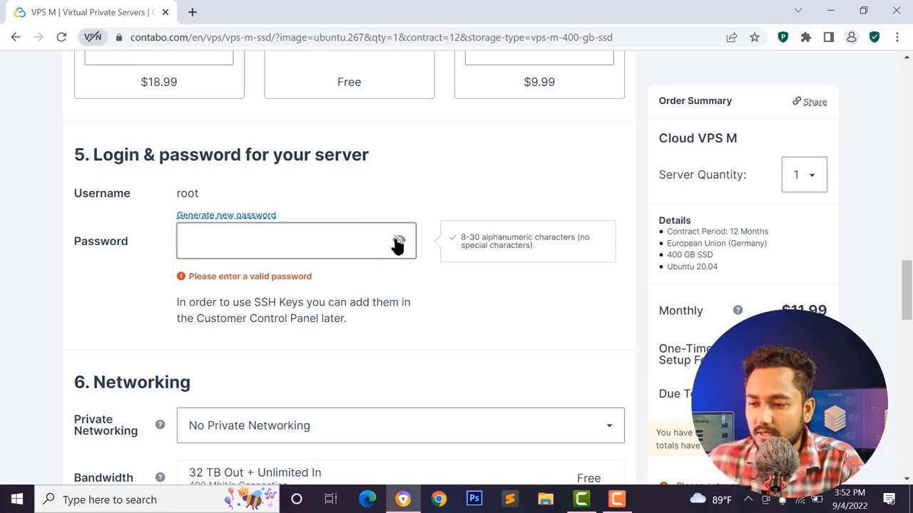
{"action": "left_click", "coordinate": [197, 216]}
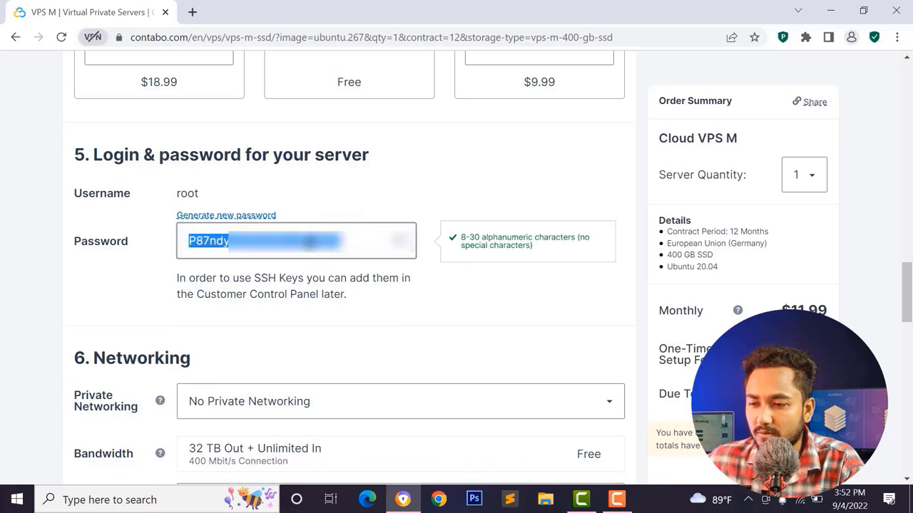
{"action": "left_click", "coordinate": [308, 242]}
{"action": "double_click", "coordinate": [310, 244]}
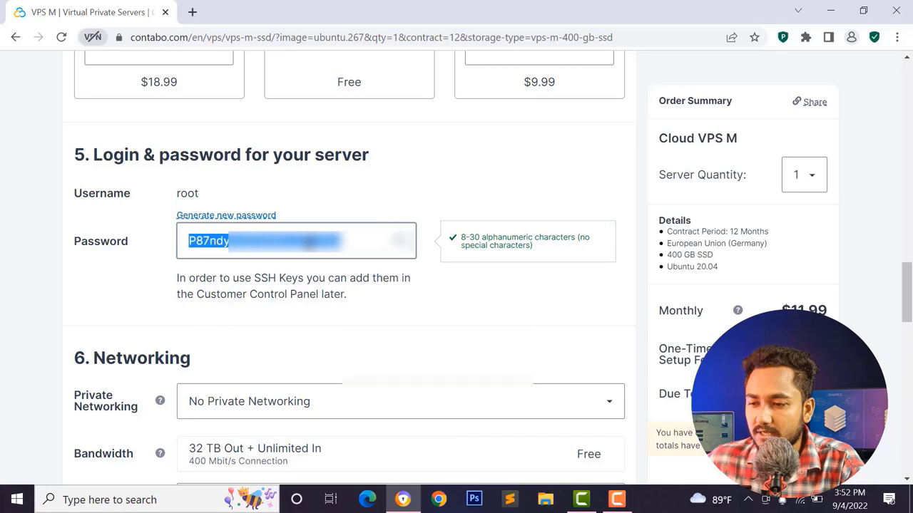
{"action": "right_click", "coordinate": [310, 242]}
{"action": "left_click", "coordinate": [345, 295]}
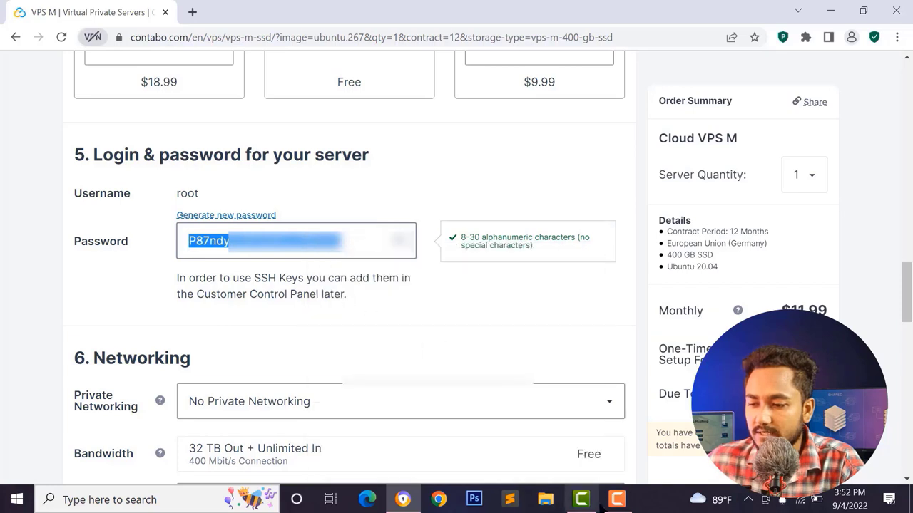
{"action": "scroll", "coordinate": [179, 271], "scroll_direction": "up", "scroll_amount": 1}
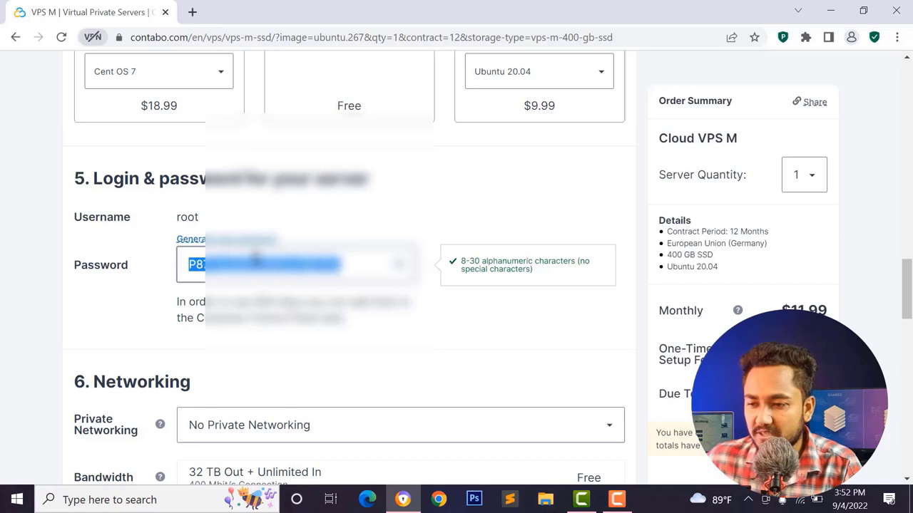
{"action": "scroll", "coordinate": [302, 282], "scroll_direction": "down", "scroll_amount": 3}
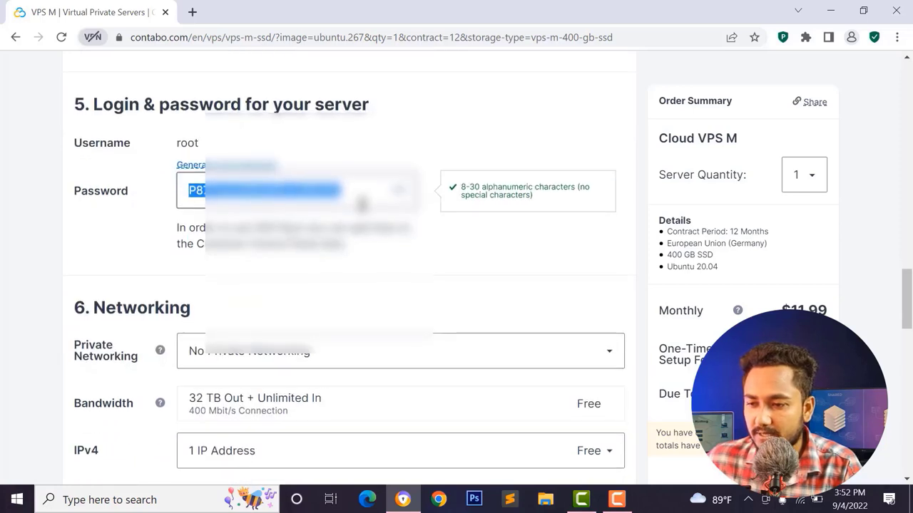
{"action": "scroll", "coordinate": [362, 204], "scroll_direction": "down", "scroll_amount": 3}
- Keep private networking at None and set object storage back to None after checking 1 TB
{"action": "left_click", "coordinate": [333, 116]}
{"action": "scroll", "coordinate": [179, 198], "scroll_direction": "down", "scroll_amount": 4}
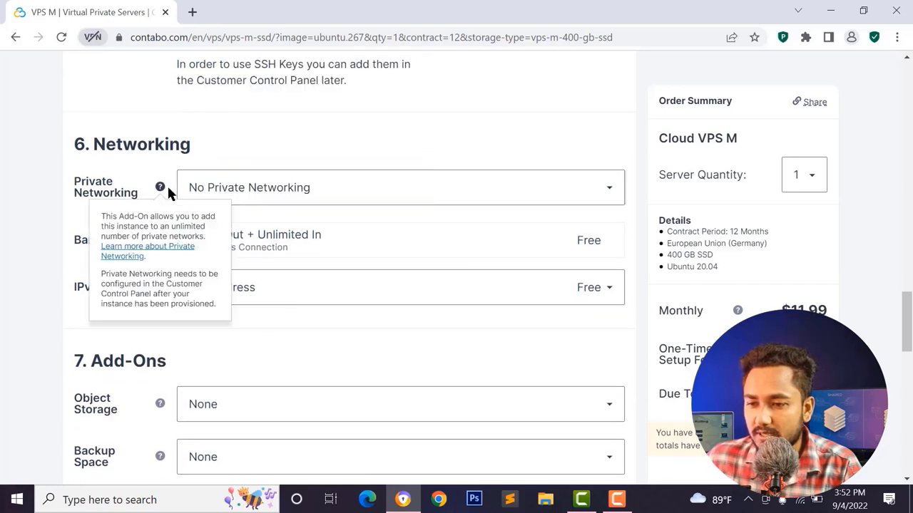
{"action": "left_click", "coordinate": [278, 192]}
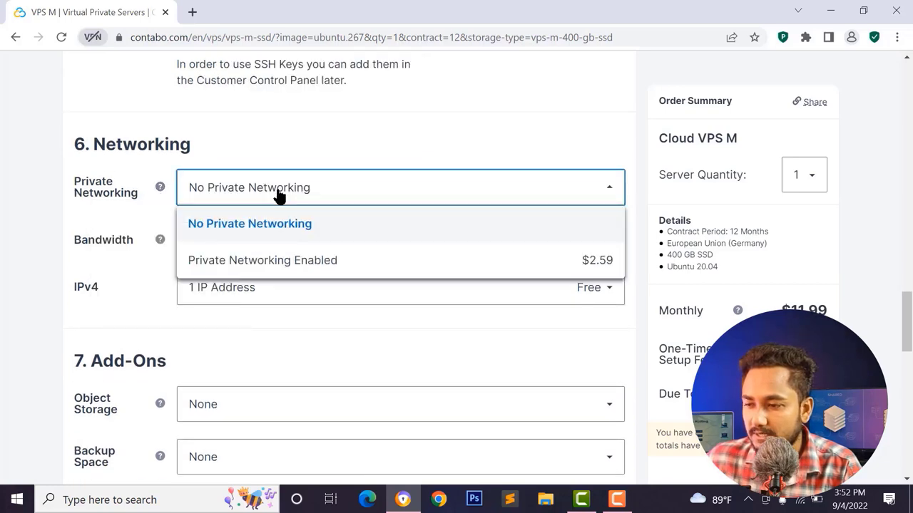
{"action": "left_click", "coordinate": [278, 192]}
{"action": "scroll", "coordinate": [235, 248], "scroll_direction": "down", "scroll_amount": 3}
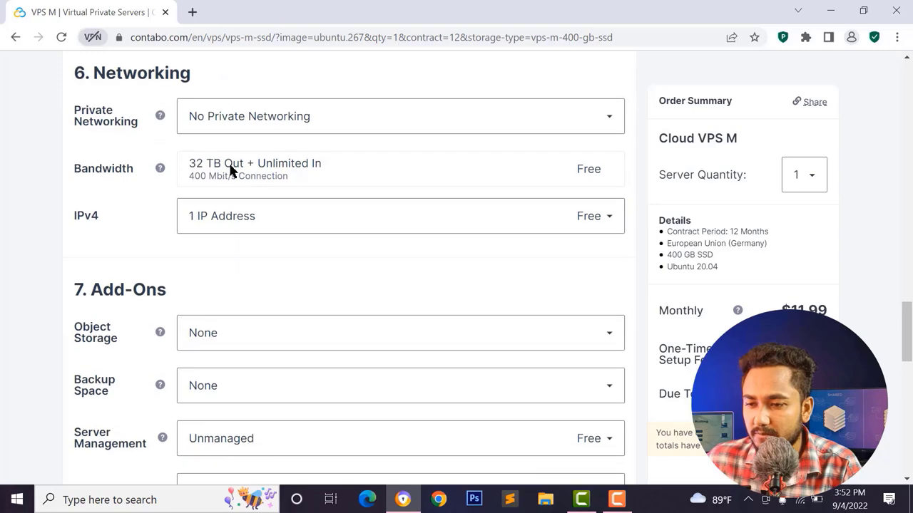
{"action": "scroll", "coordinate": [281, 189], "scroll_direction": "down", "scroll_amount": 6}
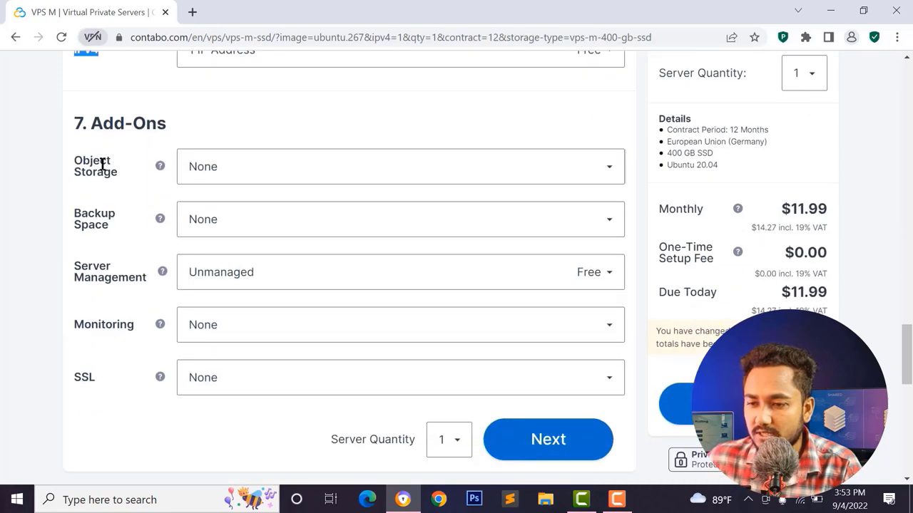
{"action": "left_click", "coordinate": [213, 169]}
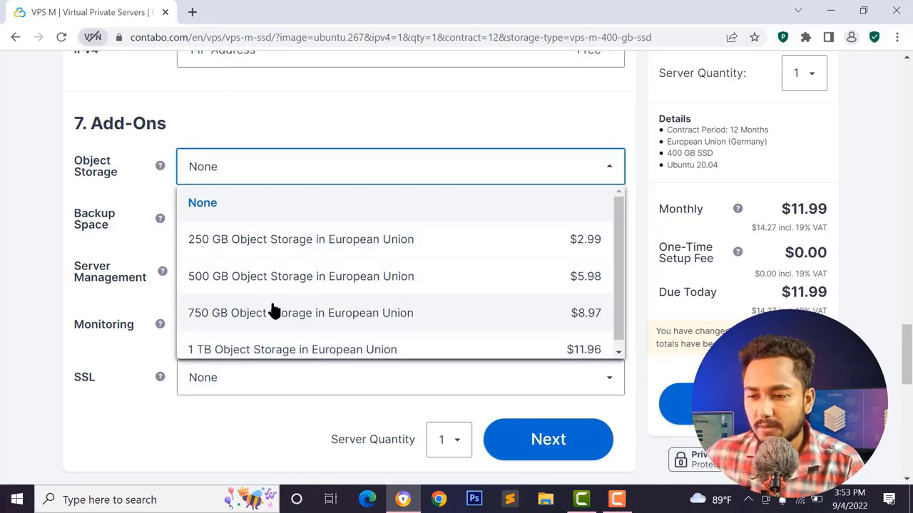
{"action": "left_click", "coordinate": [256, 342]}
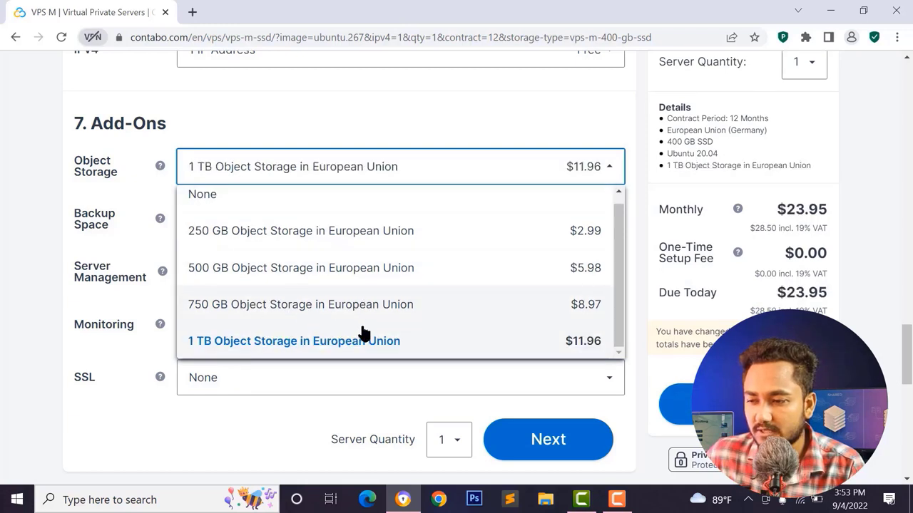
{"action": "left_click", "coordinate": [245, 198]}
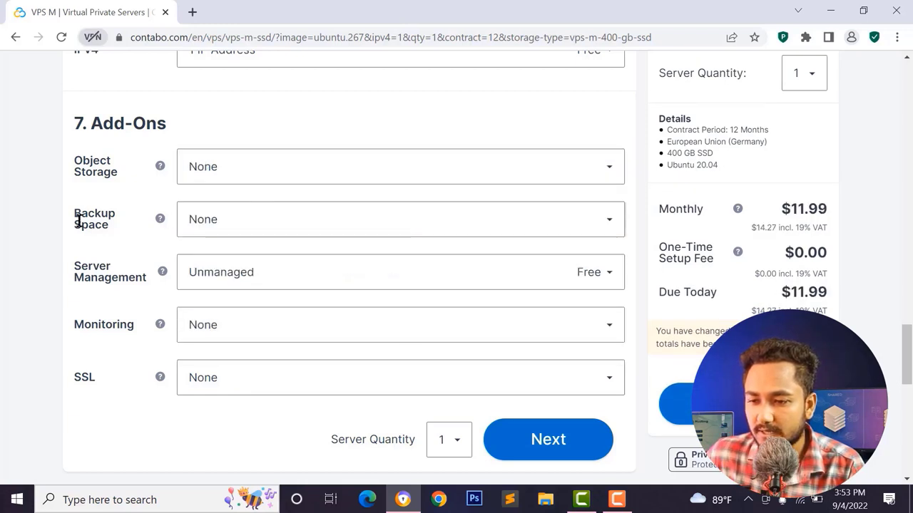
- Leave backup space at None and server management at Unmanaged after trying Managed
{"action": "left_click", "coordinate": [208, 234]}
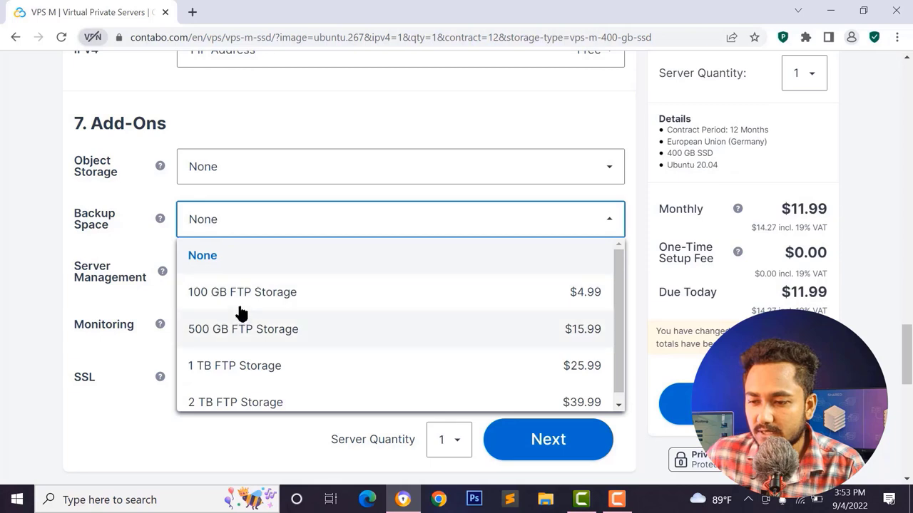
{"action": "left_click", "coordinate": [212, 261]}
{"action": "scroll", "coordinate": [263, 291], "scroll_direction": "down", "scroll_amount": 1}
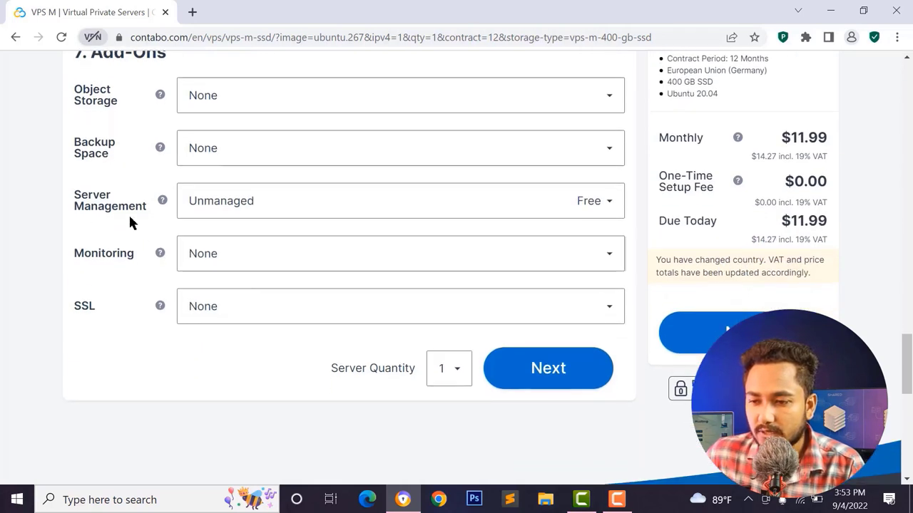
{"action": "left_click", "coordinate": [193, 209]}
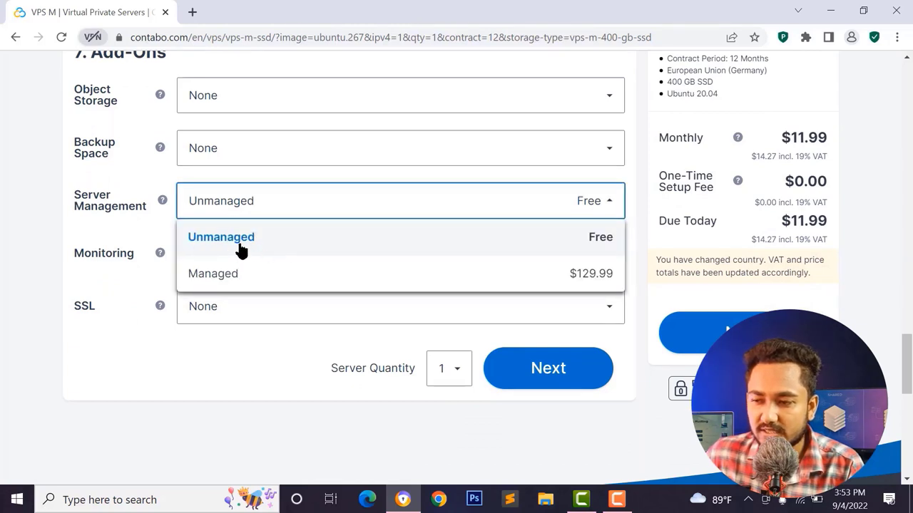
{"action": "left_click", "coordinate": [272, 206]}
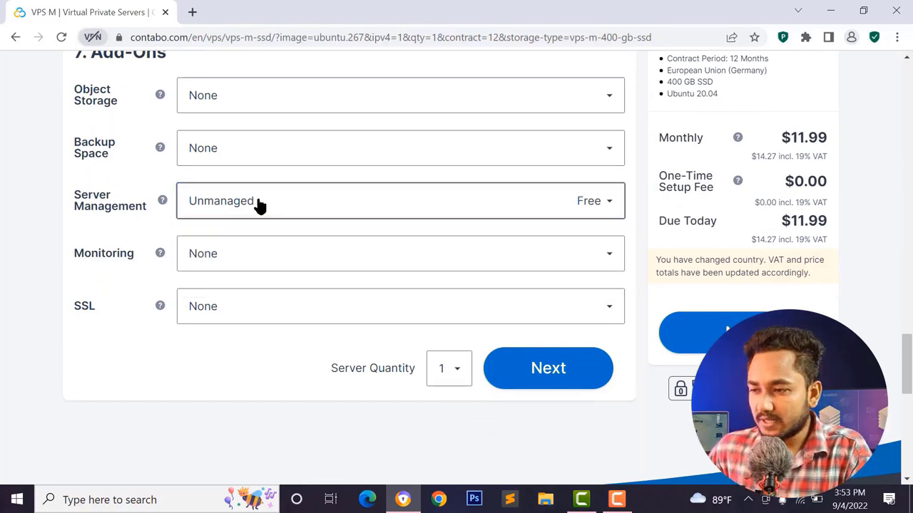
{"action": "left_click", "coordinate": [260, 205]}
{"action": "left_click", "coordinate": [574, 206]}
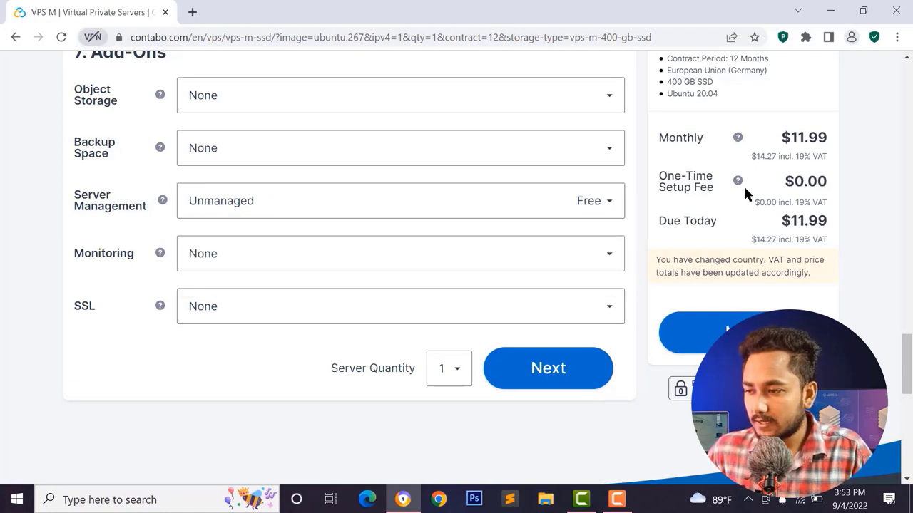
{"action": "left_click", "coordinate": [331, 208]}
{"action": "left_click", "coordinate": [262, 271]}
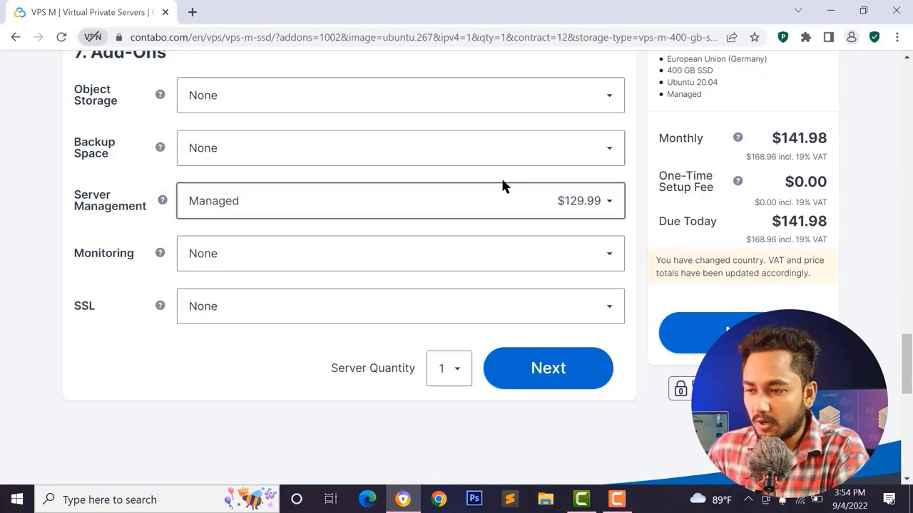
{"action": "left_click", "coordinate": [528, 198]}
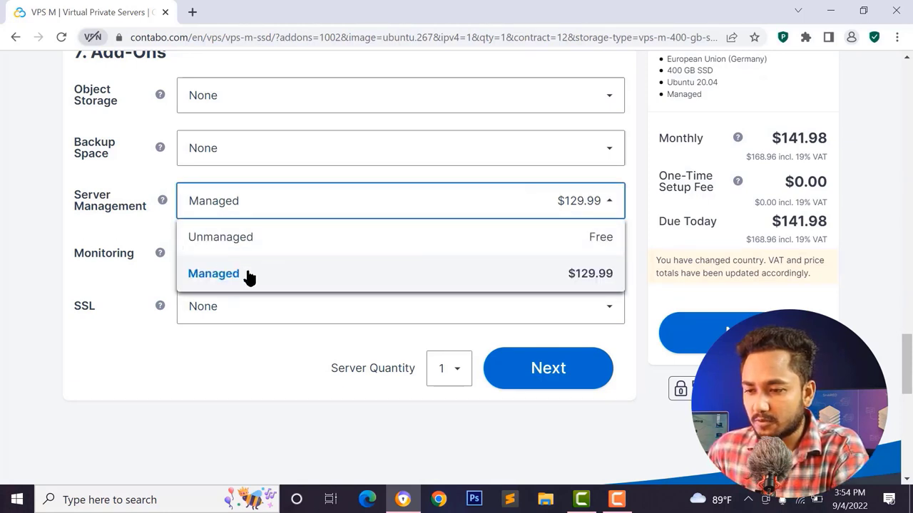
{"action": "left_click", "coordinate": [231, 246]}
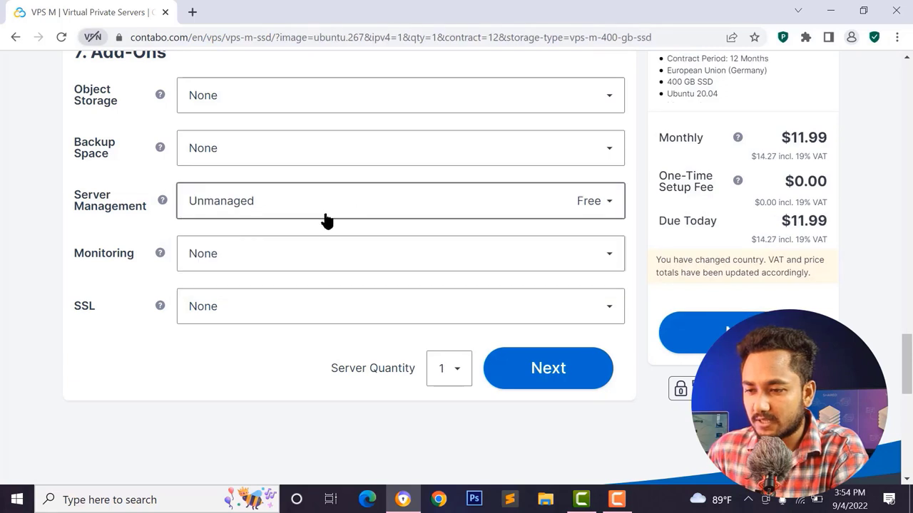
- Leave monitoring and SSL at None, then proceed to checkout registration
{"action": "scroll", "coordinate": [292, 205], "scroll_direction": "down", "scroll_amount": 1}
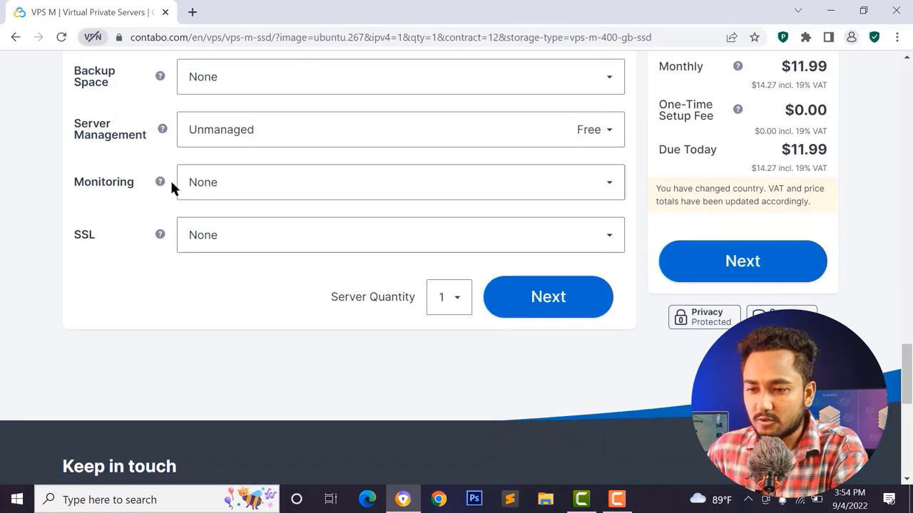
{"action": "left_click", "coordinate": [303, 186]}
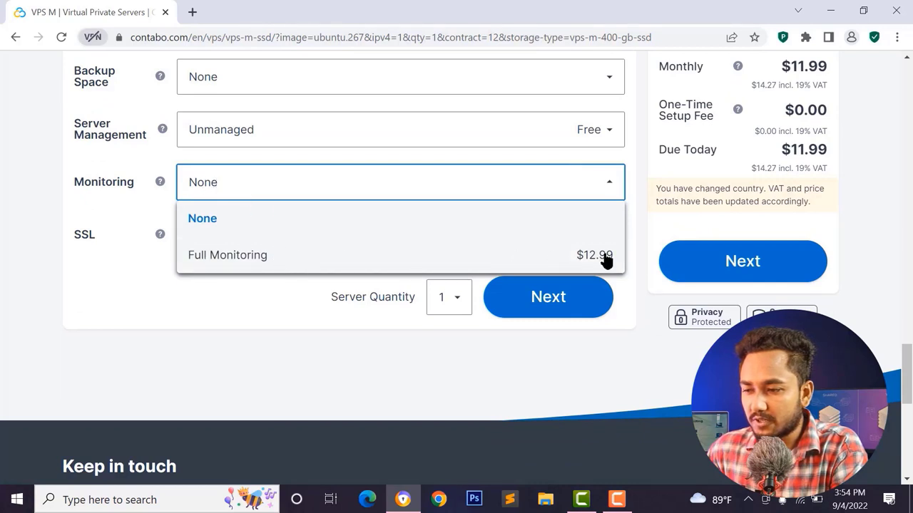
{"action": "left_click", "coordinate": [40, 255]}
{"action": "left_click", "coordinate": [184, 244]}
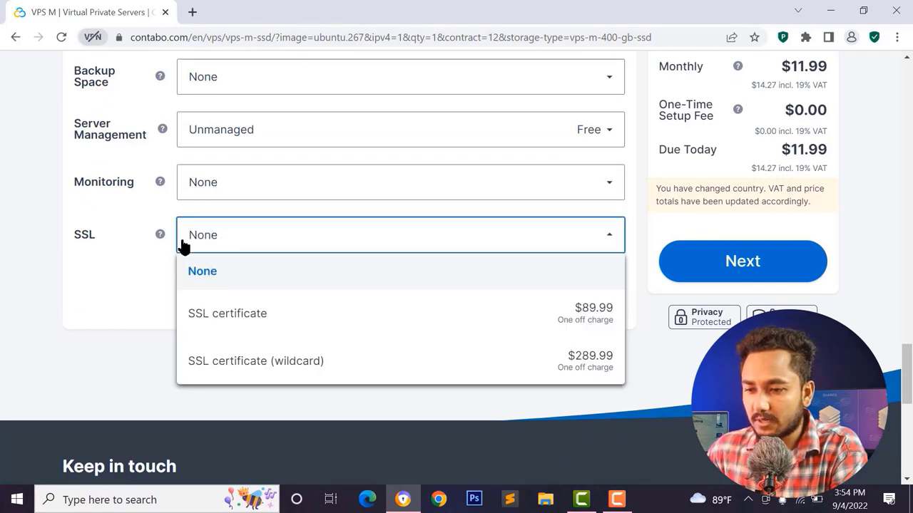
{"action": "left_click", "coordinate": [149, 262]}
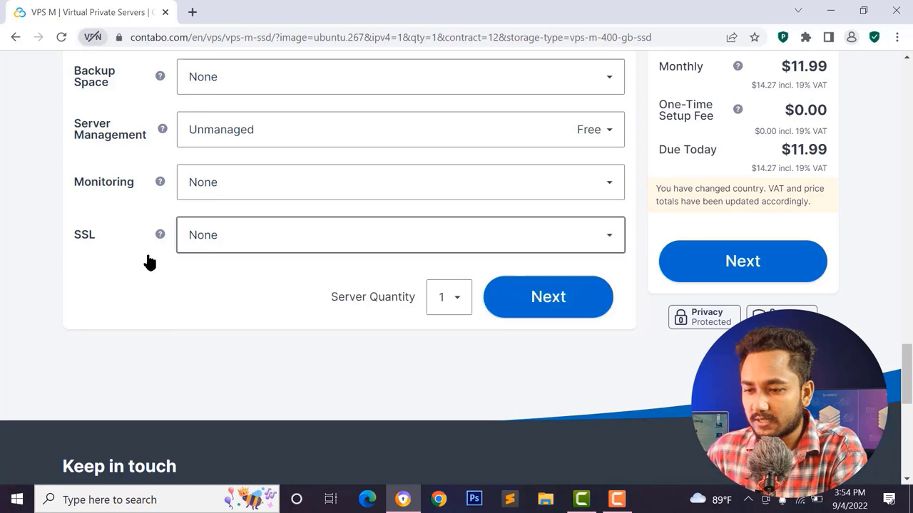
{"action": "left_click", "coordinate": [182, 241]}
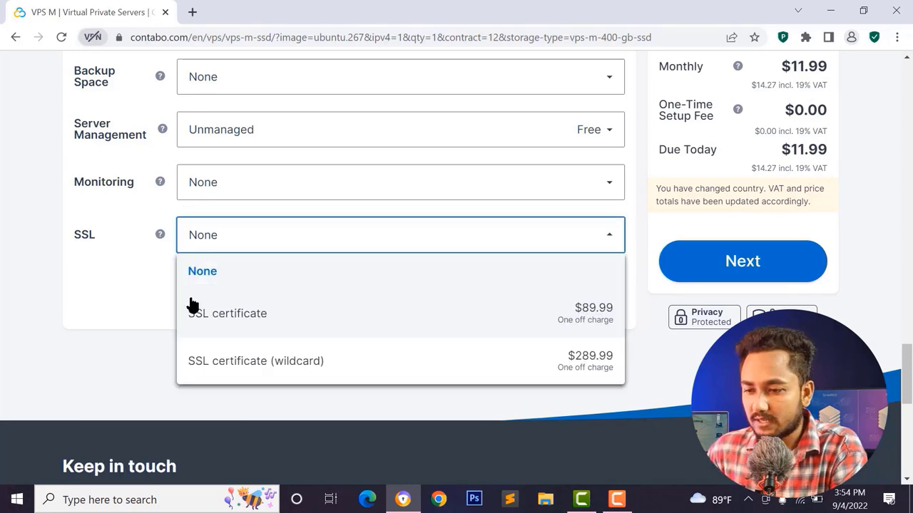
{"action": "left_click", "coordinate": [128, 266]}
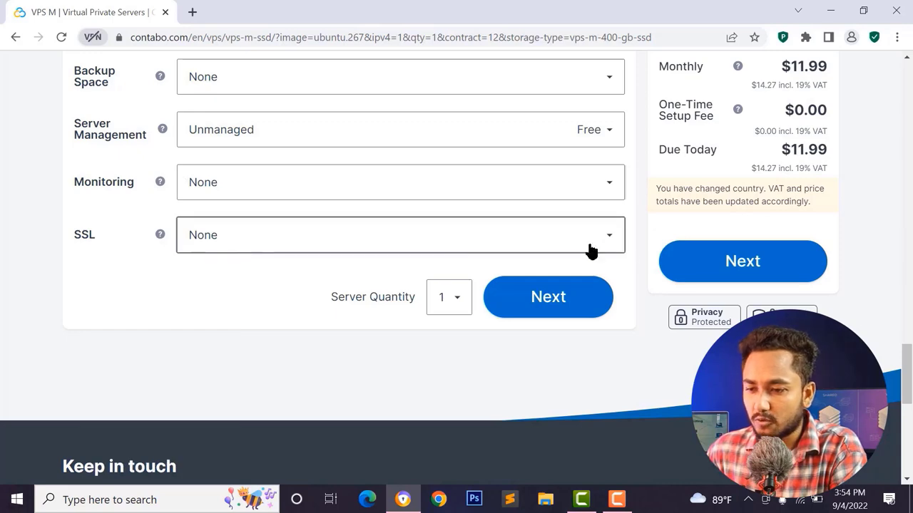
{"action": "left_click", "coordinate": [547, 297]}
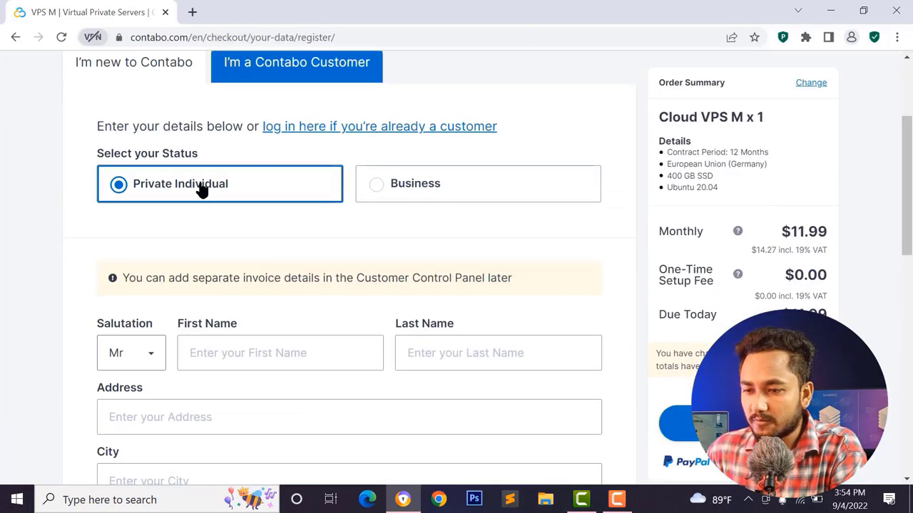
- Keep Private Individual selected on the new-customer form after checking the Business and login options
{"action": "scroll", "coordinate": [190, 178], "scroll_direction": "up", "scroll_amount": 2}
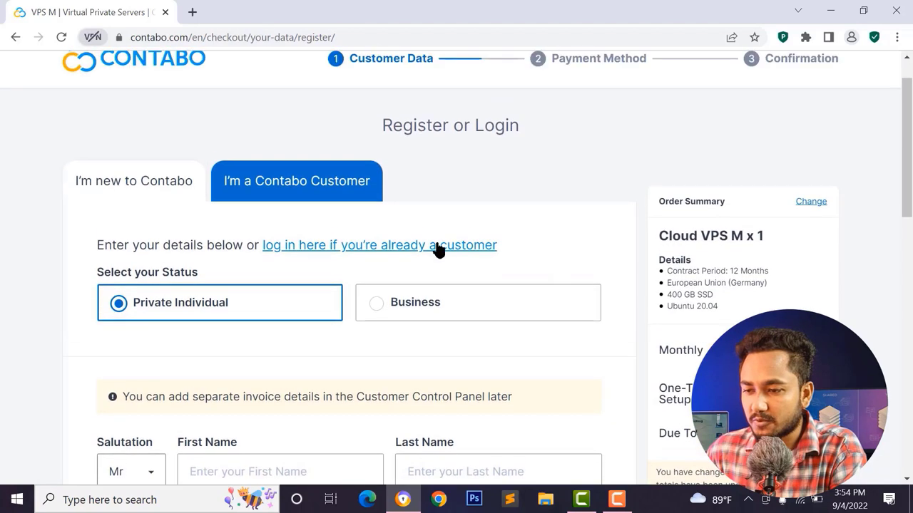
{"action": "scroll", "coordinate": [326, 269], "scroll_direction": "down", "scroll_amount": 2}
{"action": "left_click", "coordinate": [396, 197]}
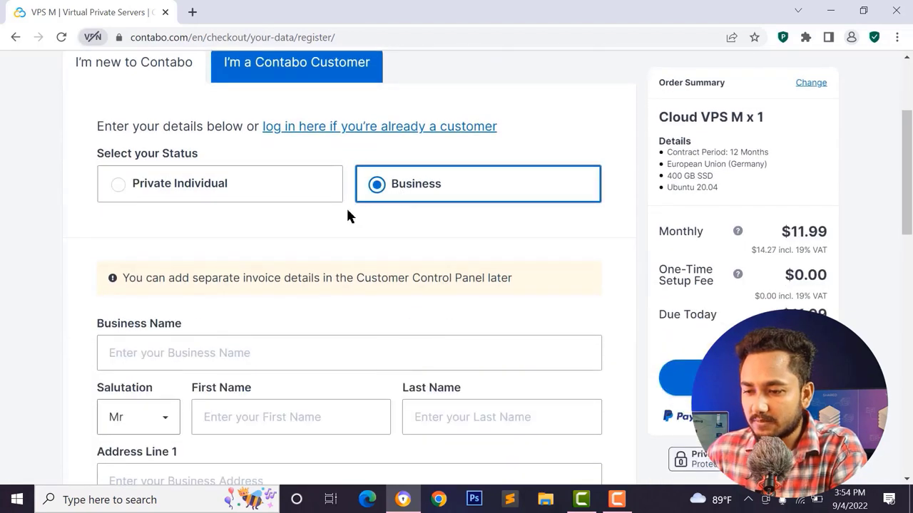
{"action": "scroll", "coordinate": [347, 216], "scroll_direction": "down", "scroll_amount": 9}
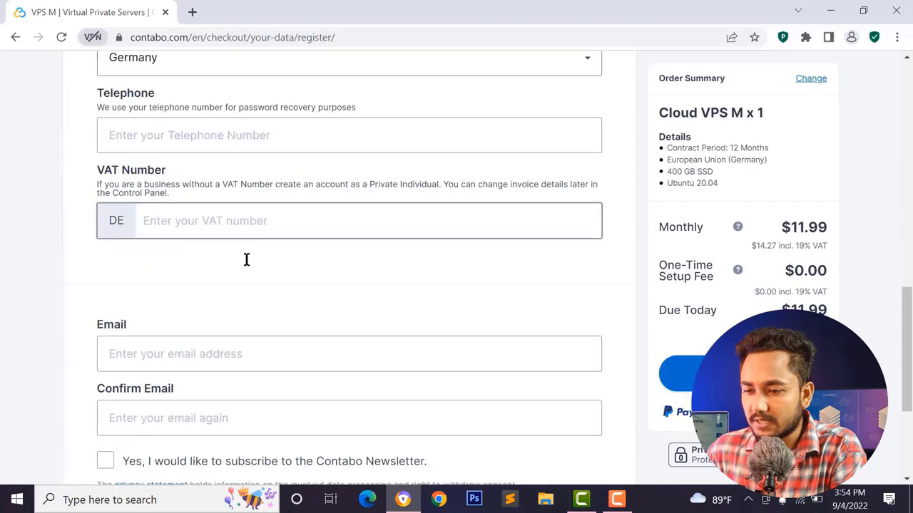
{"action": "scroll", "coordinate": [241, 253], "scroll_direction": "up", "scroll_amount": 9}
{"action": "left_click", "coordinate": [219, 197]}
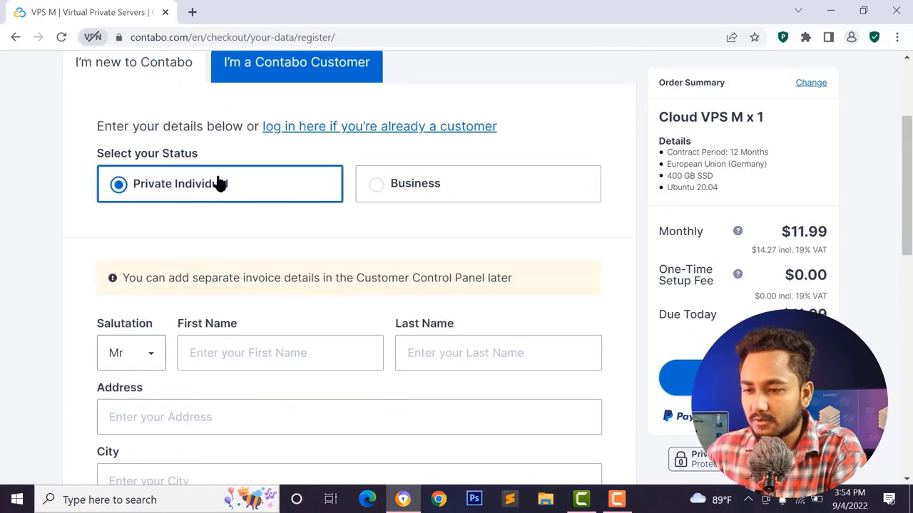
{"action": "scroll", "coordinate": [250, 196], "scroll_direction": "up", "scroll_amount": 2}
{"action": "scroll", "coordinate": [229, 294], "scroll_direction": "down", "scroll_amount": 5}
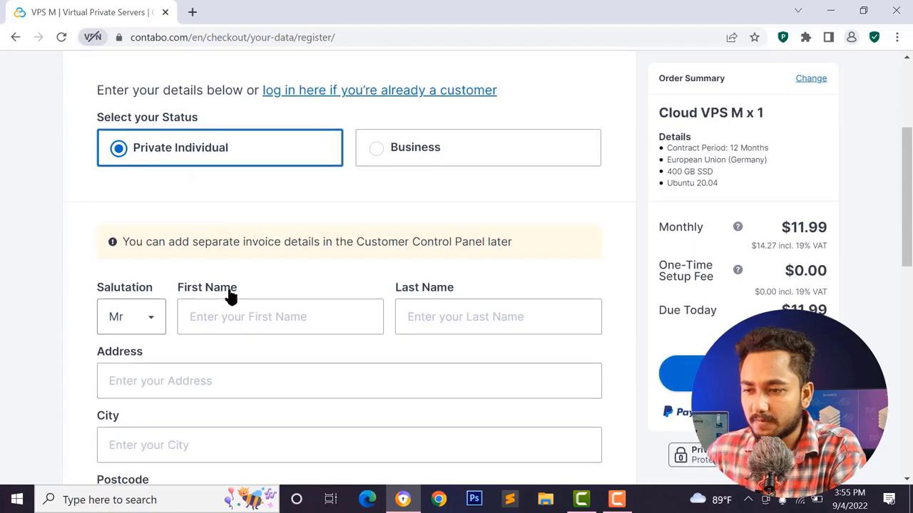
{"action": "scroll", "coordinate": [235, 282], "scroll_direction": "up", "scroll_amount": 4}
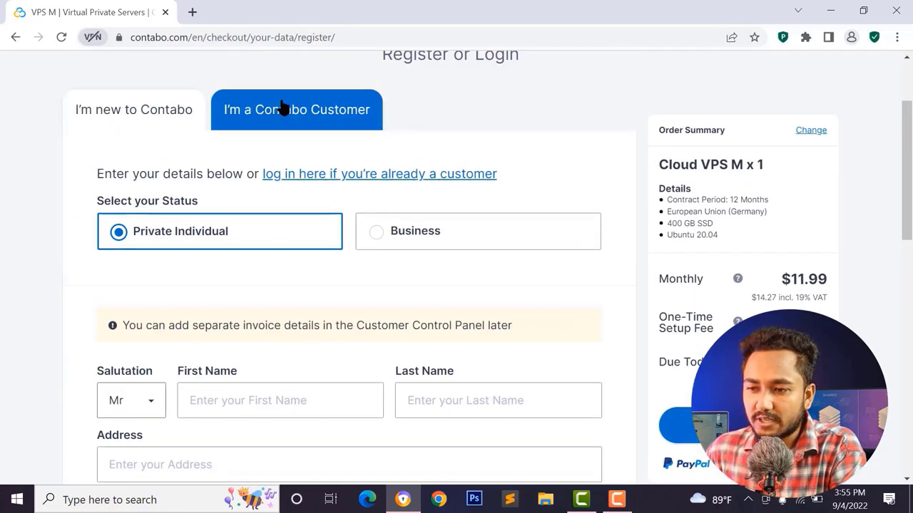
{"action": "left_click", "coordinate": [281, 107]}
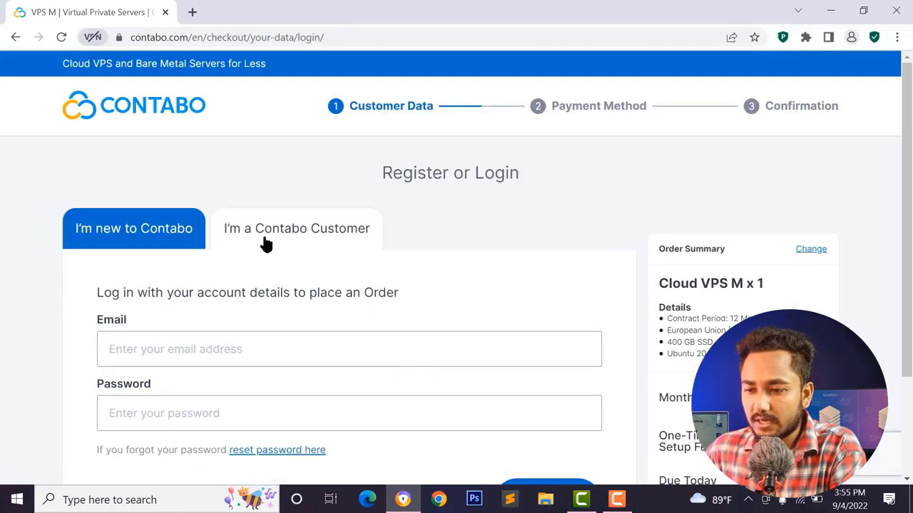
{"action": "scroll", "coordinate": [292, 245], "scroll_direction": "down", "scroll_amount": 2}
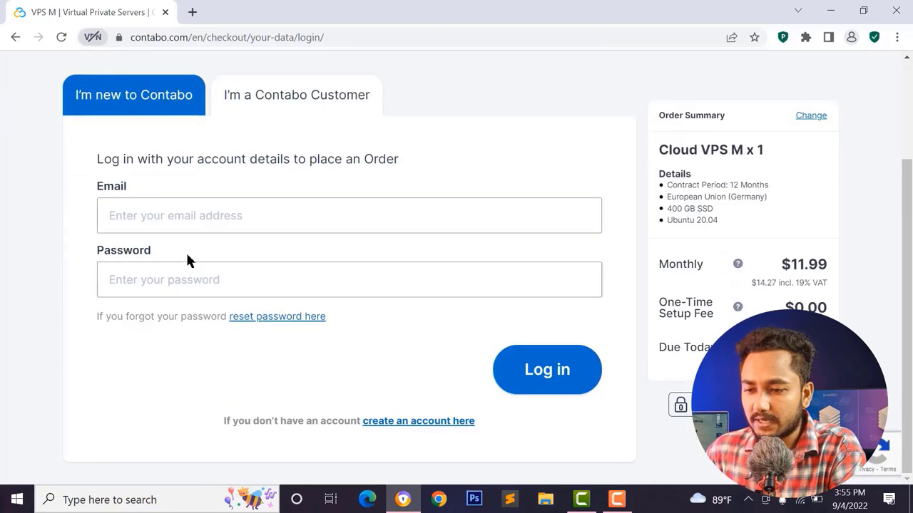
{"action": "left_click", "coordinate": [136, 104]}
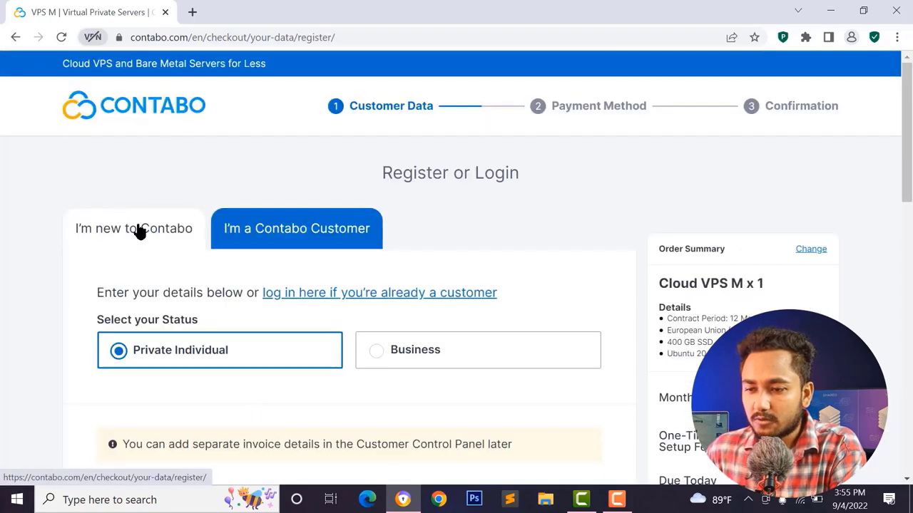
- Autofill the contact e-mail, repeat it in the confirmation field, and continue to payment
{"action": "scroll", "coordinate": [153, 230], "scroll_direction": "down", "scroll_amount": 1}
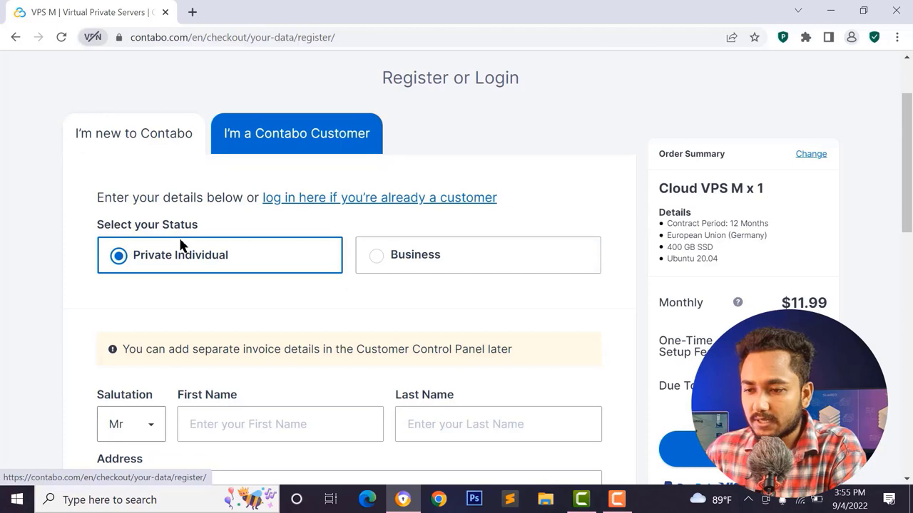
{"action": "scroll", "coordinate": [255, 251], "scroll_direction": "down", "scroll_amount": 3}
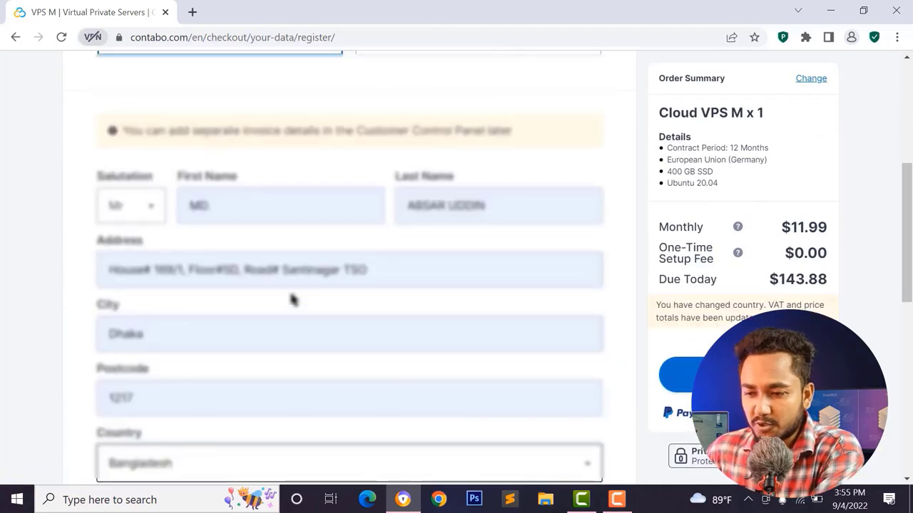
{"action": "scroll", "coordinate": [295, 320], "scroll_direction": "down", "scroll_amount": 5}
{"action": "scroll", "coordinate": [122, 164], "scroll_direction": "down", "scroll_amount": 3}
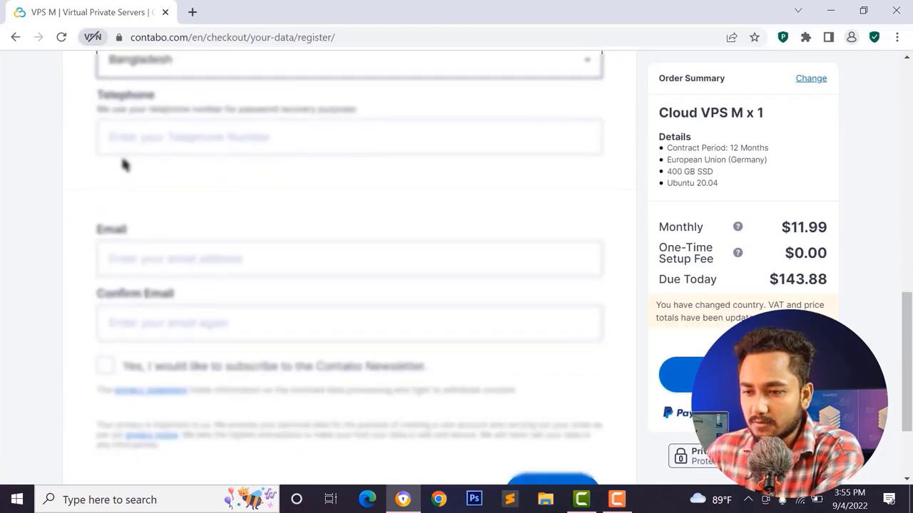
{"action": "left_click", "coordinate": [143, 139]}
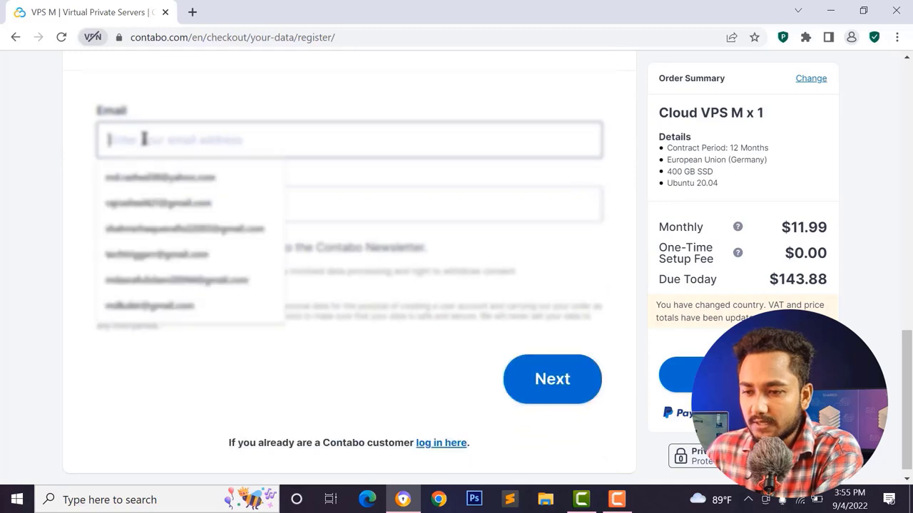
{"action": "left_click", "coordinate": [158, 178]}
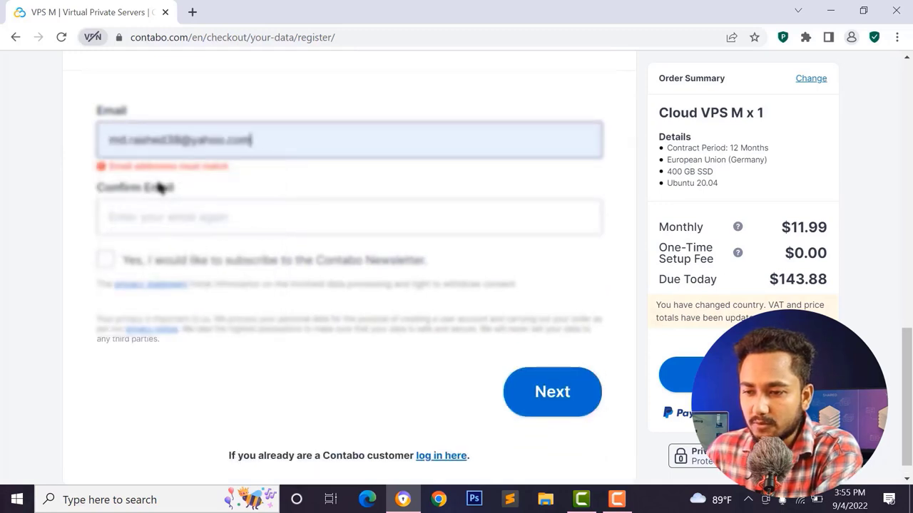
{"action": "left_click", "coordinate": [163, 188]}
{"action": "key", "text": "ctrl+v"}
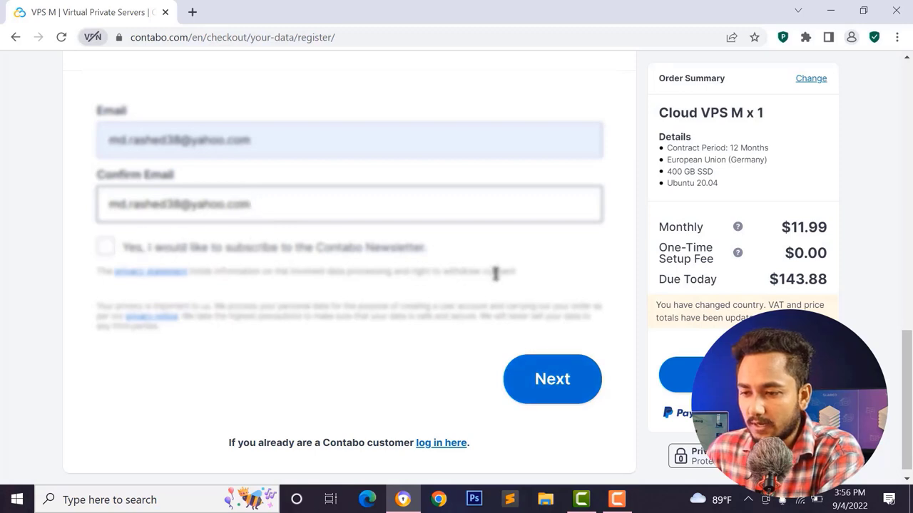
{"action": "left_click", "coordinate": [545, 385]}
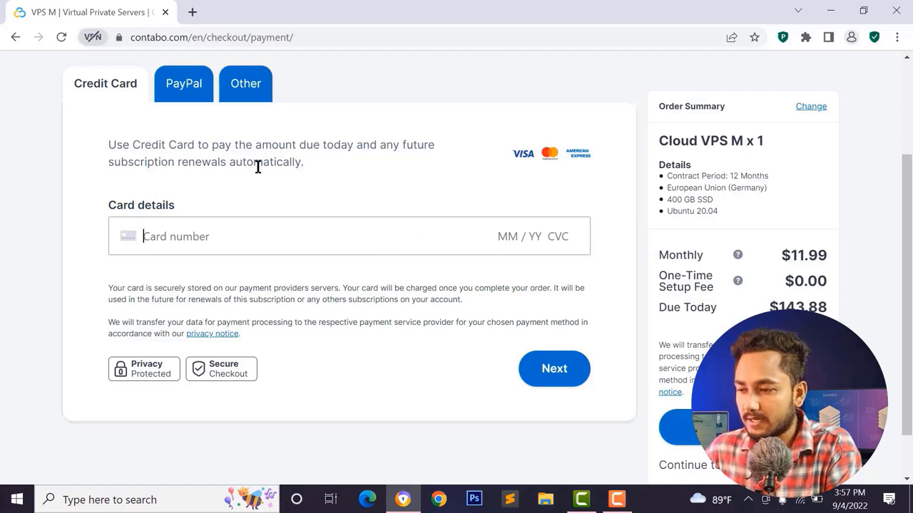
- Select PayPal as the payment method after viewing Other, then continue to confirmation
{"action": "left_click", "coordinate": [184, 87]}
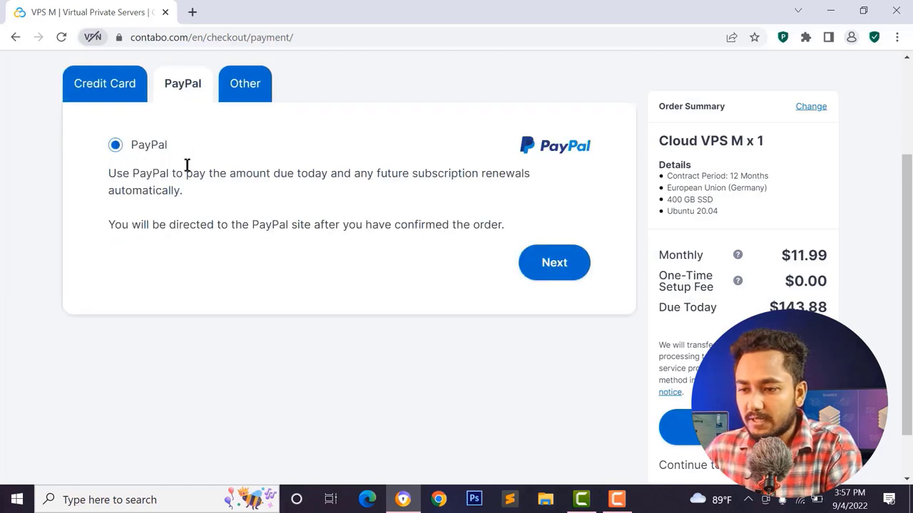
{"action": "left_click", "coordinate": [239, 100]}
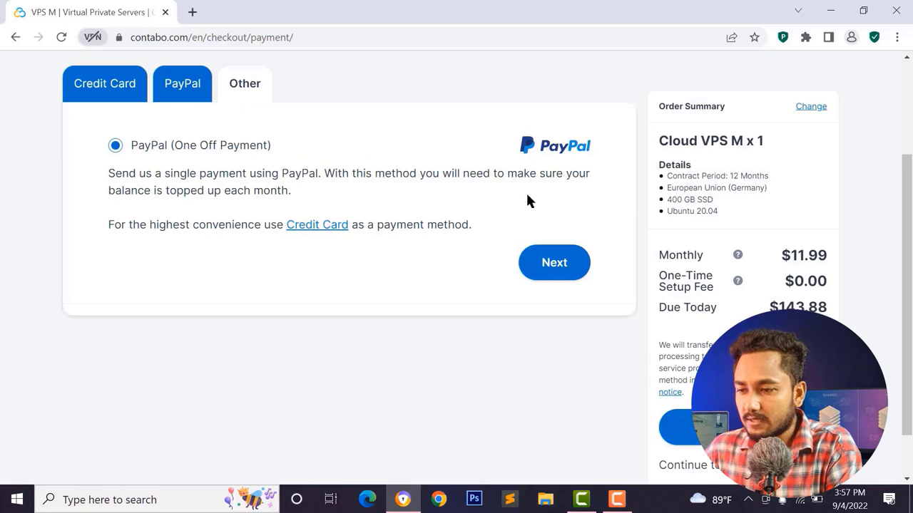
{"action": "scroll", "coordinate": [143, 114], "scroll_direction": "up", "scroll_amount": 1}
{"action": "left_click", "coordinate": [207, 140]}
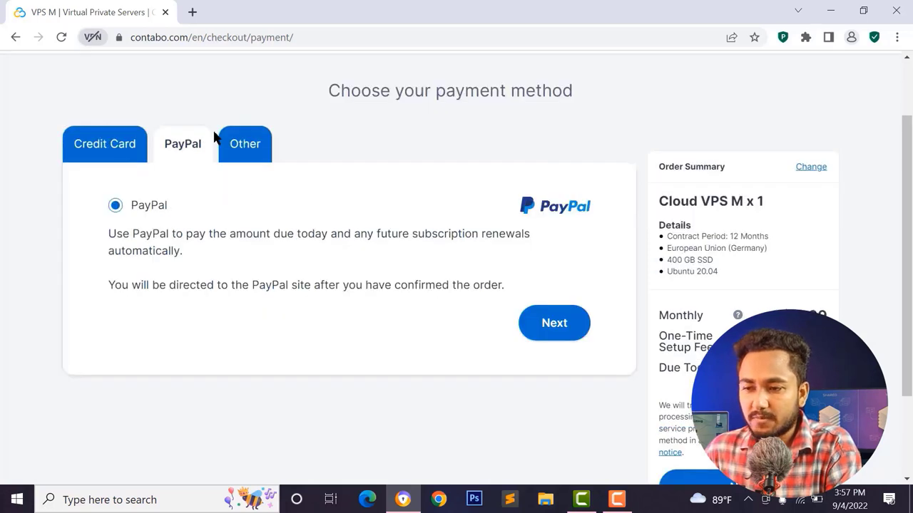
{"action": "left_click", "coordinate": [554, 323]}
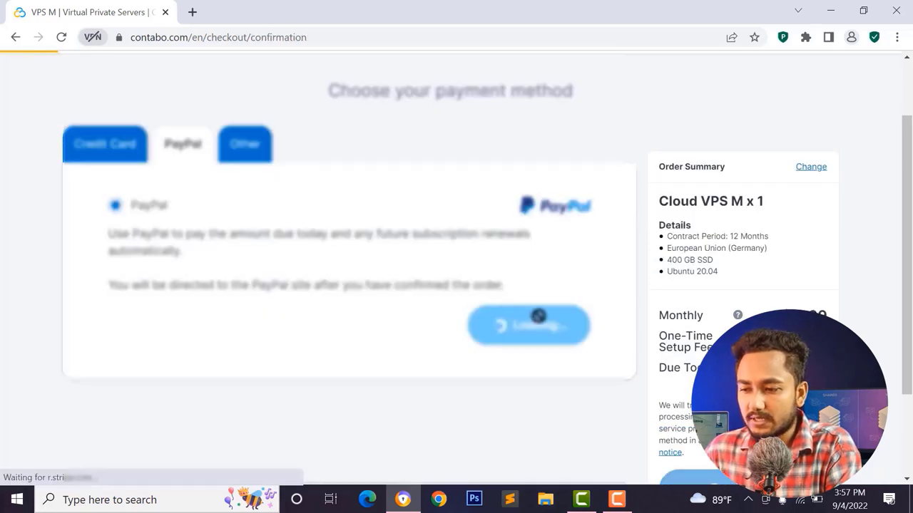
- Scroll down the order confirmation page toward the Order & Pay section
{"action": "scroll", "coordinate": [143, 276], "scroll_direction": "down", "scroll_amount": 5}
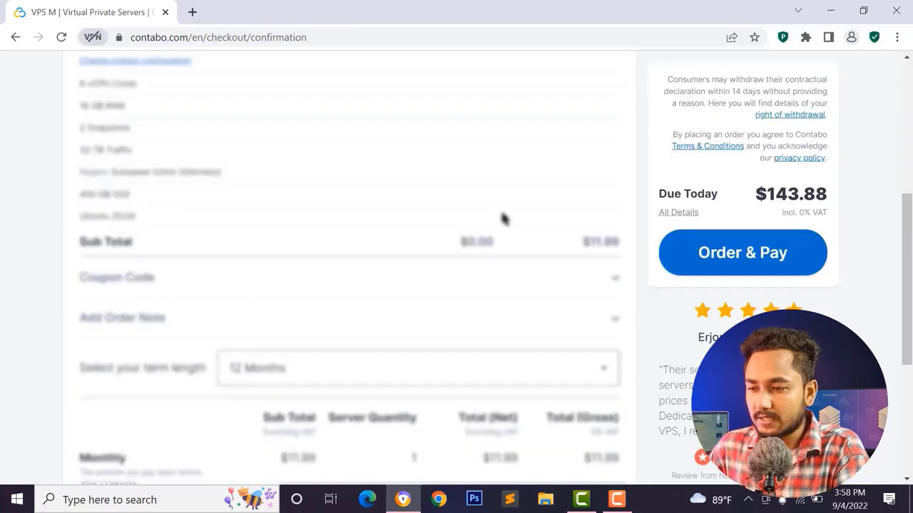
{"action": "scroll", "coordinate": [501, 228], "scroll_direction": "down", "scroll_amount": 4}
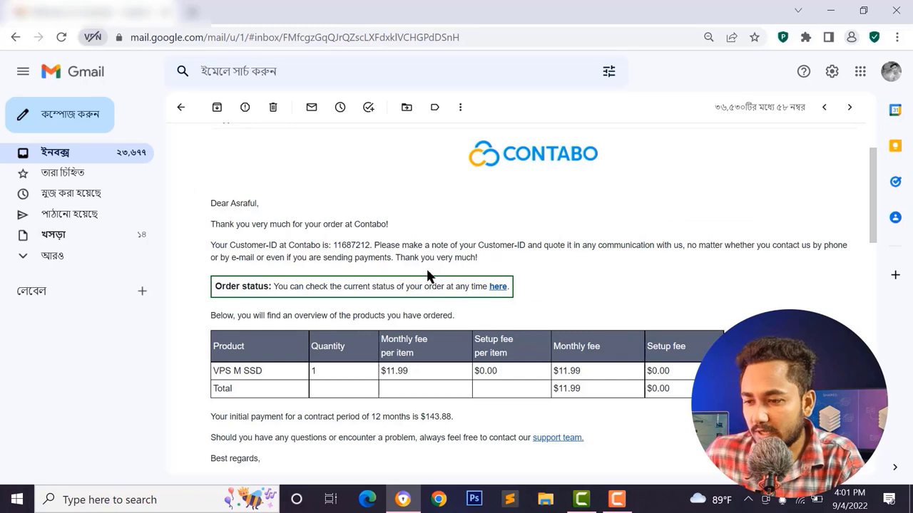
- Open the email's Order status 'here' link in a new tab and switch to it
{"action": "scroll", "coordinate": [315, 330], "scroll_direction": "down", "scroll_amount": 3}
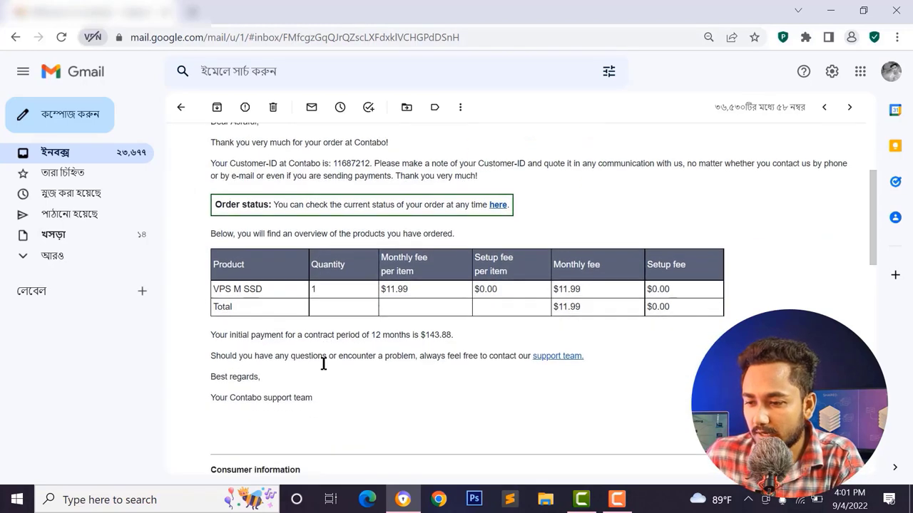
{"action": "scroll", "coordinate": [357, 345], "scroll_direction": "up", "scroll_amount": 1}
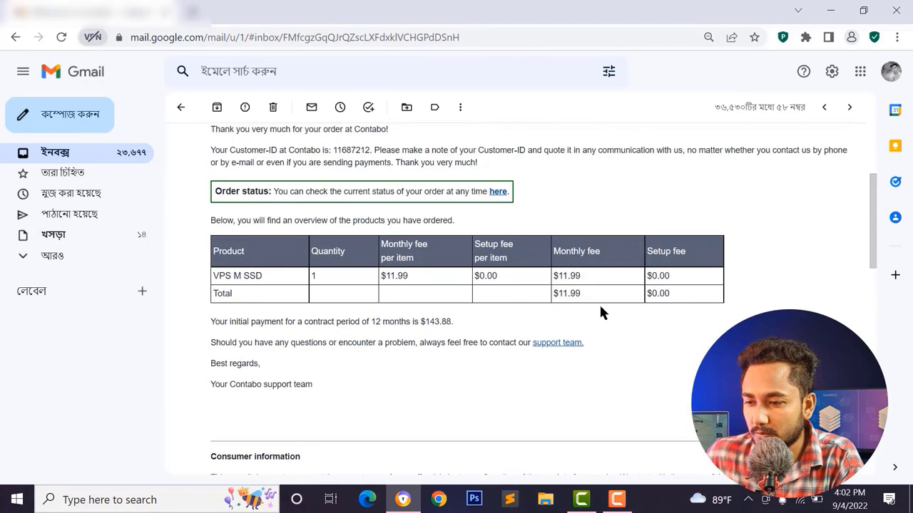
{"action": "scroll", "coordinate": [568, 345], "scroll_direction": "up", "scroll_amount": 2}
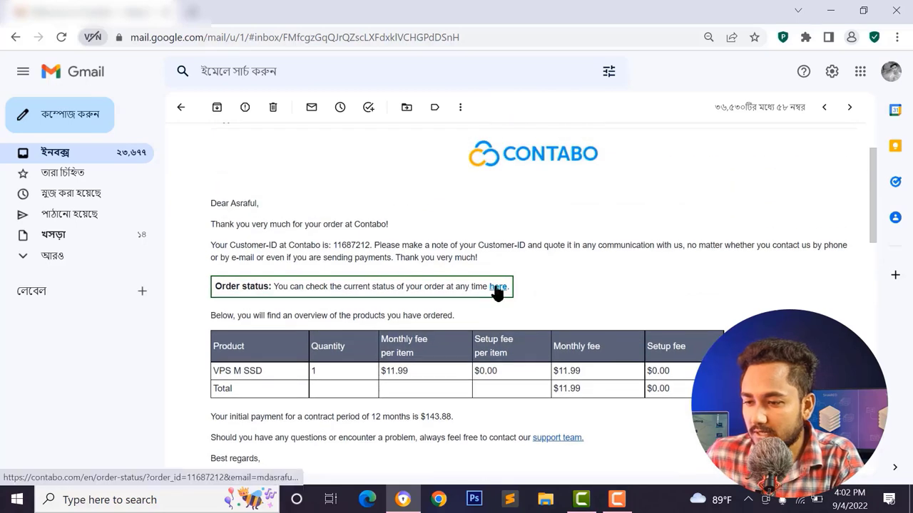
{"action": "right_click", "coordinate": [498, 288]}
{"action": "left_click", "coordinate": [542, 298]}
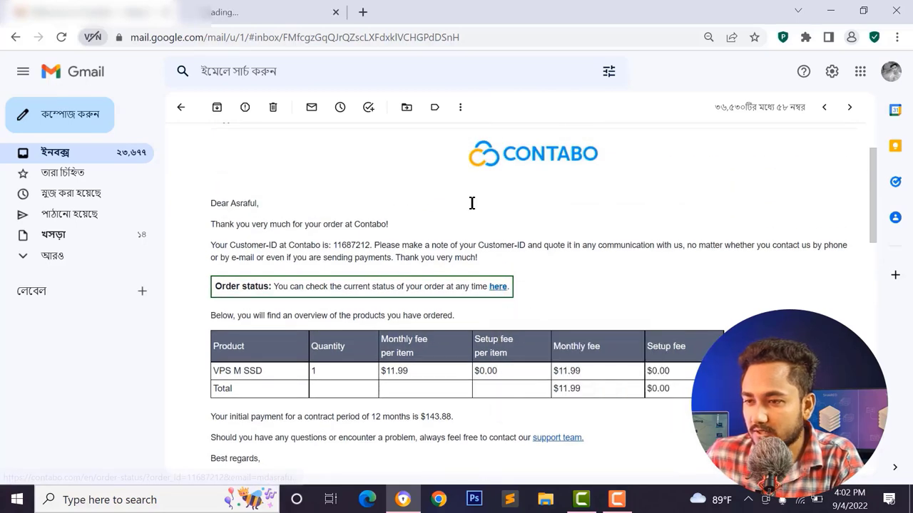
{"action": "left_click", "coordinate": [230, 6]}
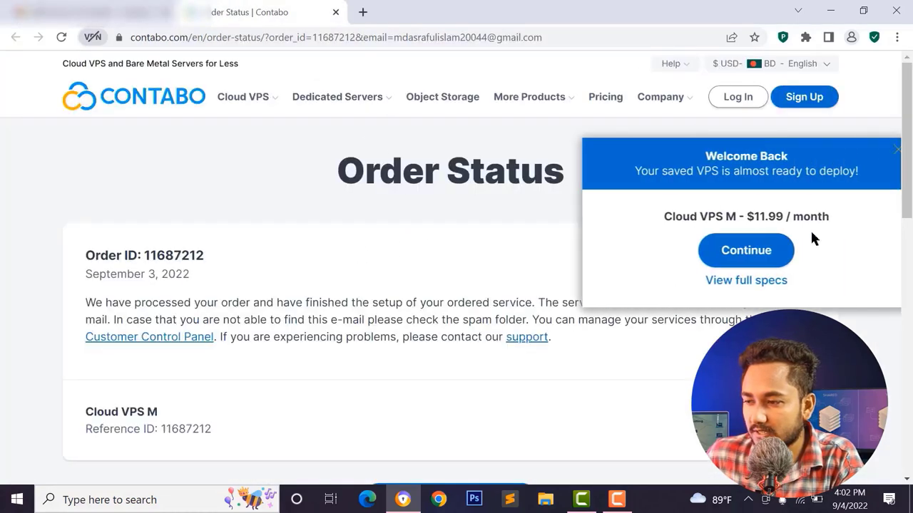
- Dismiss the Welcome Back popup, confirm the Complete status, and return to the Gmail tab
{"action": "left_click", "coordinate": [842, 149]}
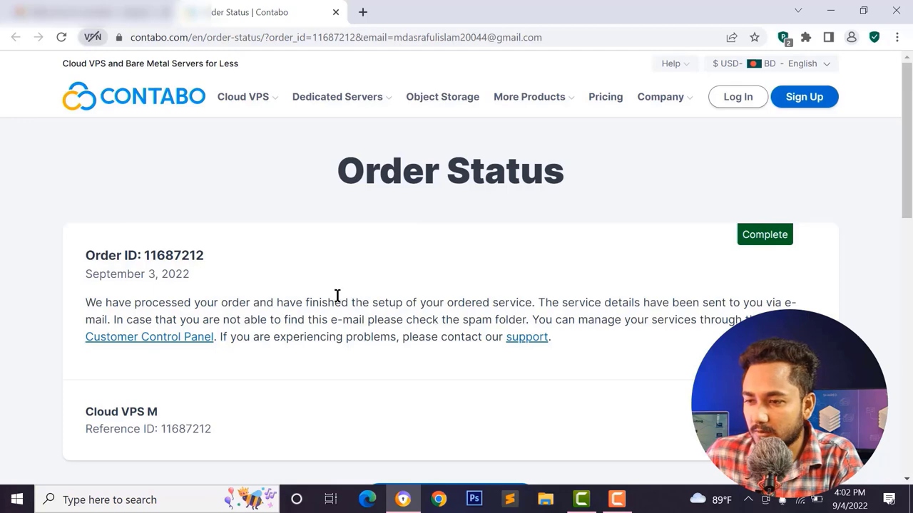
{"action": "left_click", "coordinate": [128, 12]}
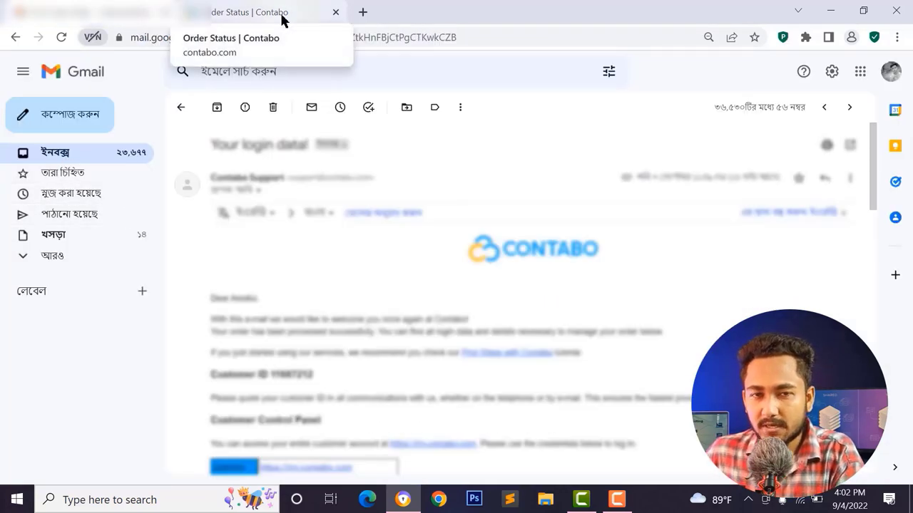
- Scroll to the Your VPS table and select the IP address 173.212.228.227
{"action": "scroll", "coordinate": [338, 296], "scroll_direction": "down", "scroll_amount": 3}
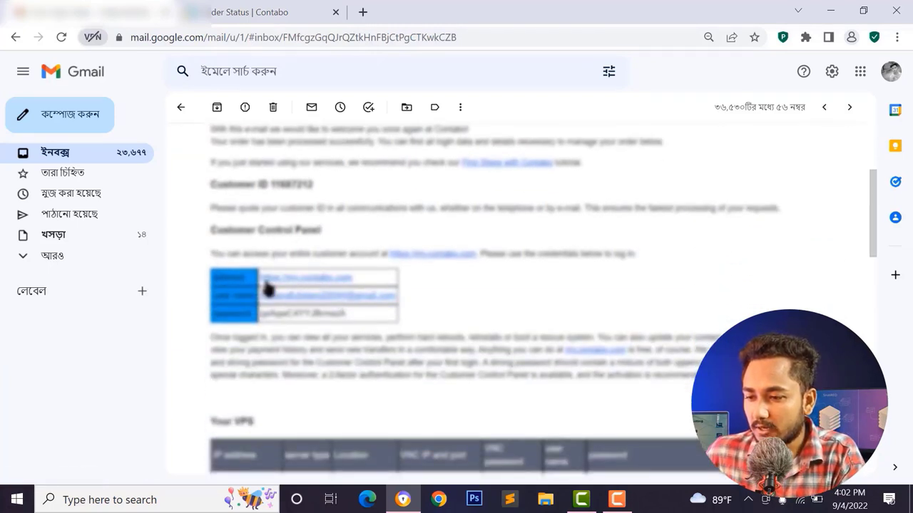
{"action": "scroll", "coordinate": [349, 324], "scroll_direction": "down", "scroll_amount": 3}
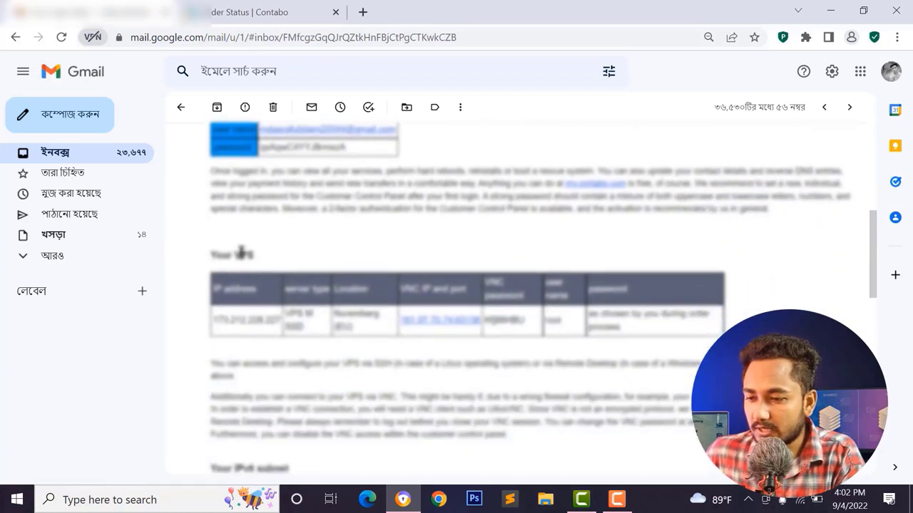
{"action": "triple_click", "coordinate": [242, 253]}
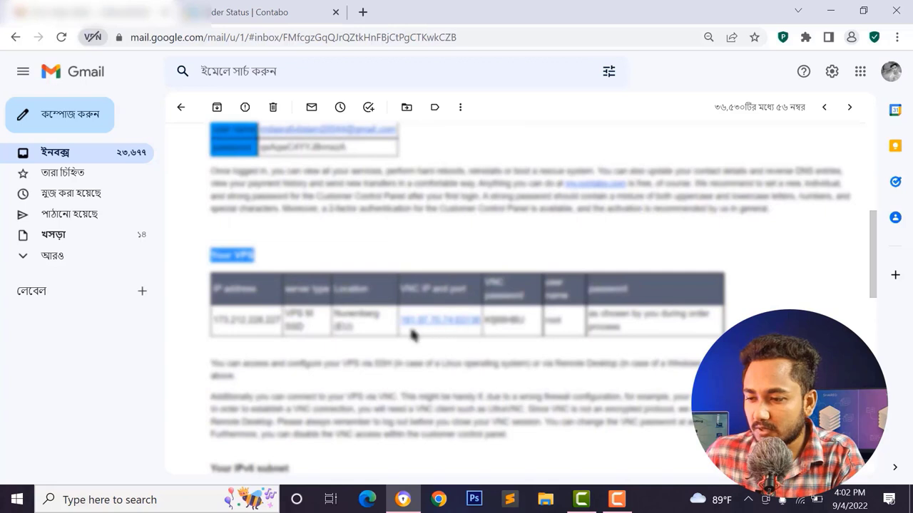
{"action": "left_click", "coordinate": [294, 324]}
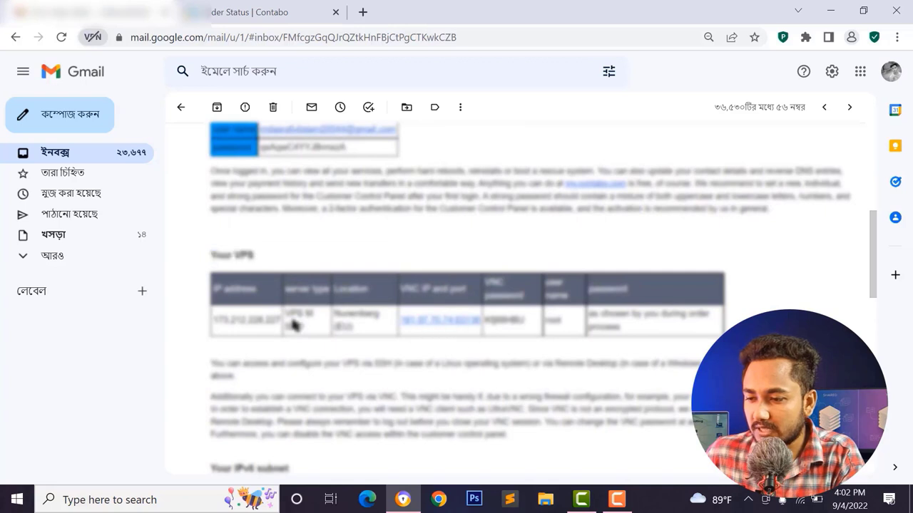
{"action": "double_click", "coordinate": [225, 322]}
{"action": "left_click", "coordinate": [321, 328]}
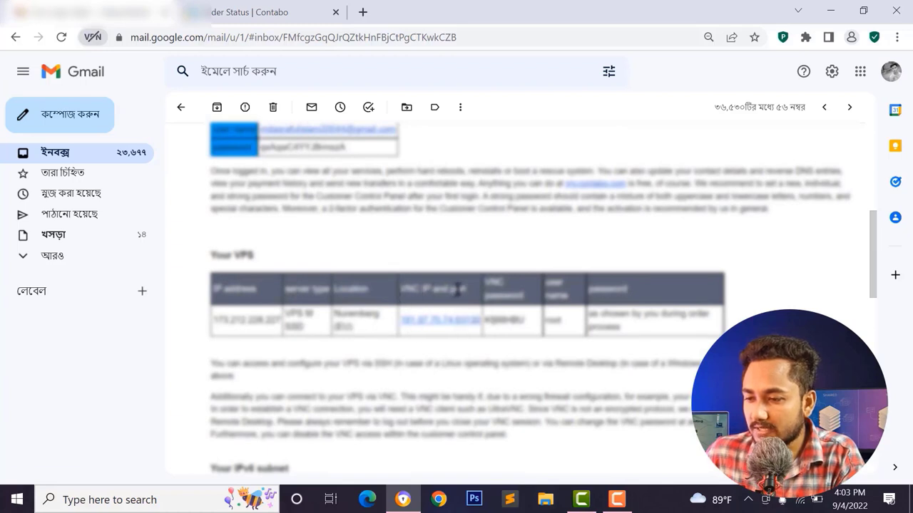
{"action": "scroll", "coordinate": [270, 294], "scroll_direction": "up", "scroll_amount": 2}
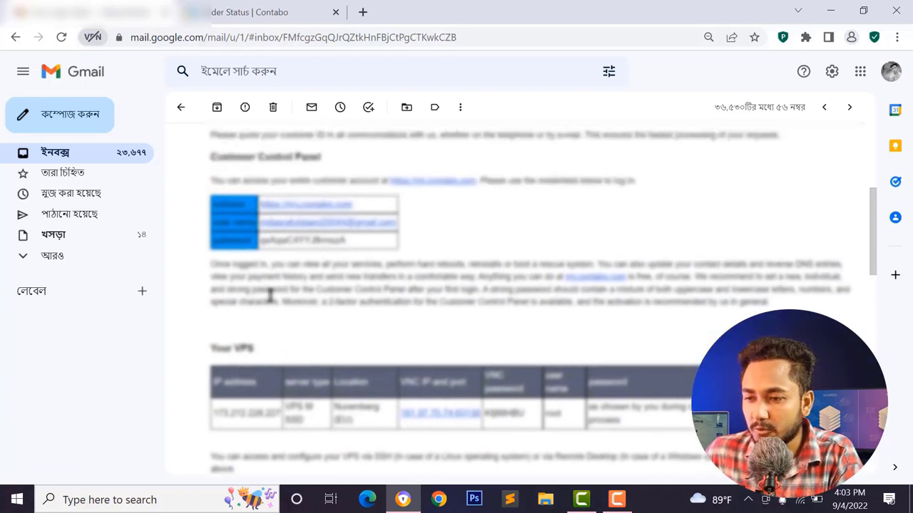
{"action": "scroll", "coordinate": [270, 295], "scroll_direction": "up", "scroll_amount": 2}
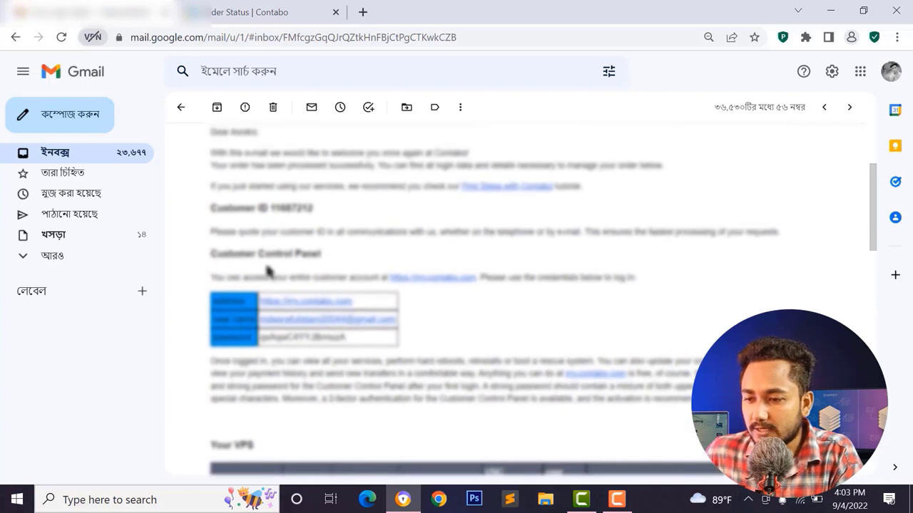
- Log in to the Contabo control panel with the emailed credentials and open Your services
{"action": "left_click", "coordinate": [306, 305]}
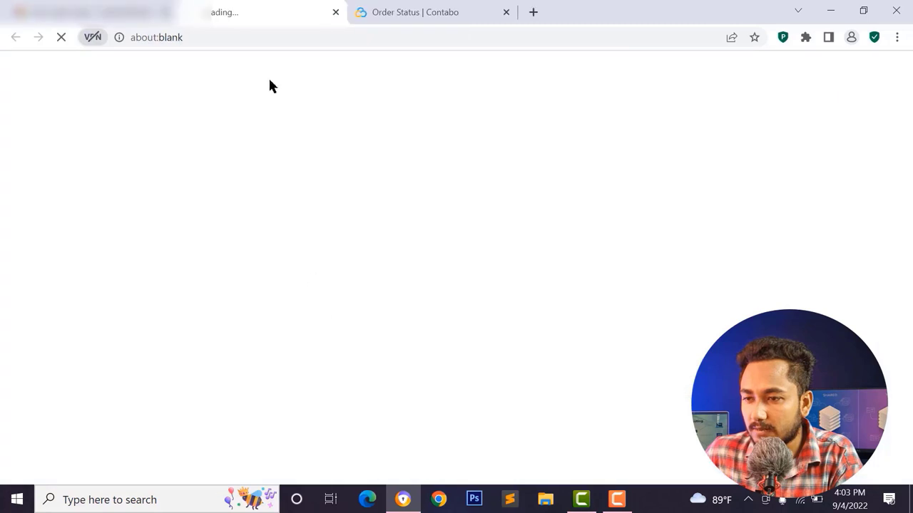
{"action": "key", "text": "ctrl+Tab"}
{"action": "left_click_drag", "start_coordinate": [258, 323], "coordinate": [399, 322]}
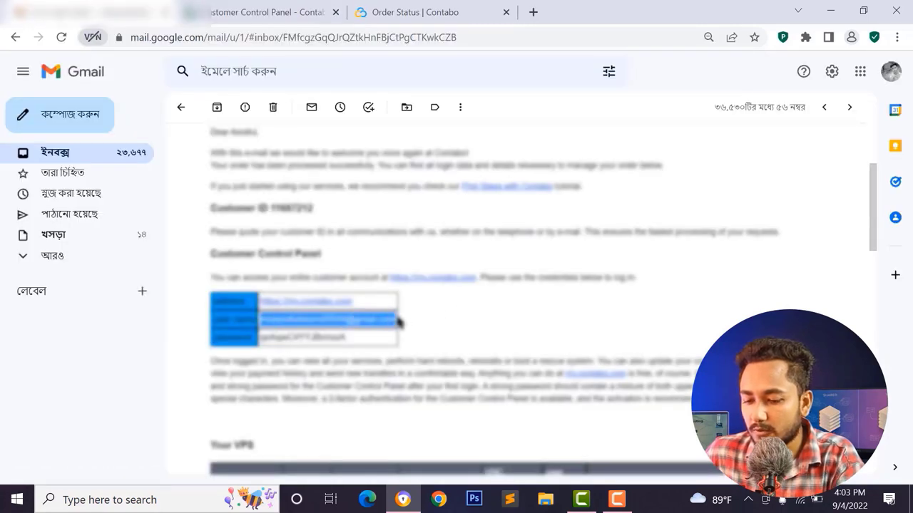
{"action": "left_click", "coordinate": [278, 10]}
{"action": "left_click", "coordinate": [402, 316]}
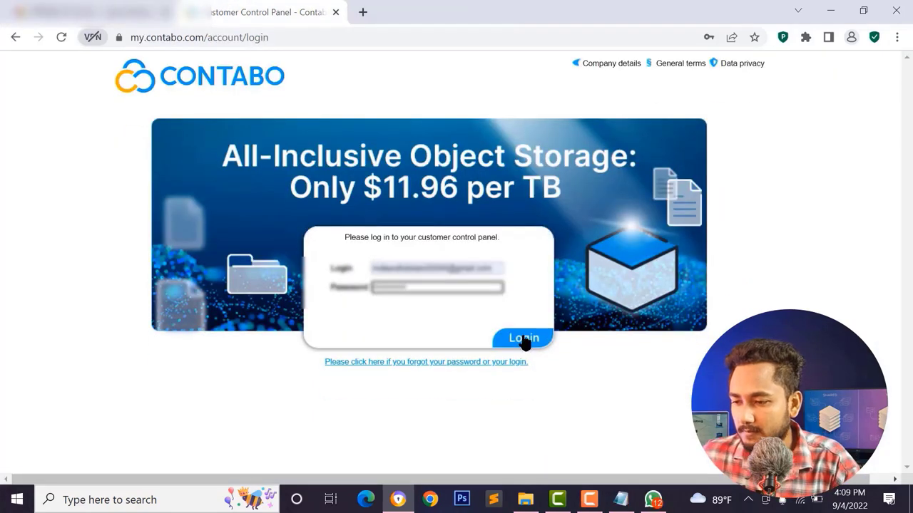
{"action": "left_click", "coordinate": [524, 339]}
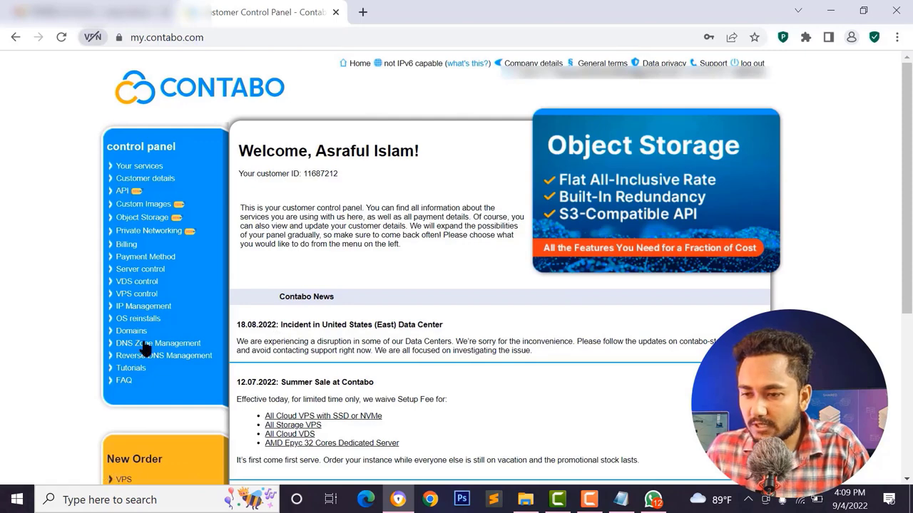
{"action": "left_click", "coordinate": [130, 167]}
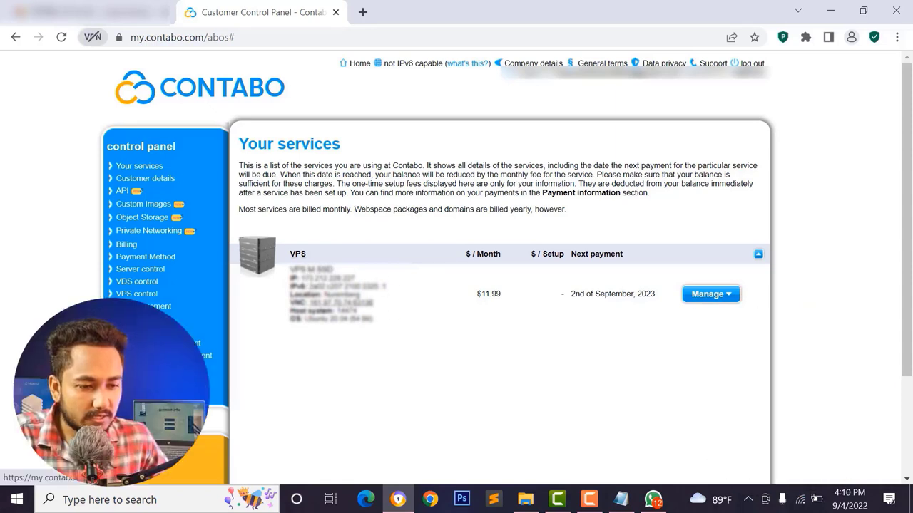
- Use the VPS M SSD's Manage menu to reach its Reinstallation page
{"action": "left_click", "coordinate": [724, 295]}
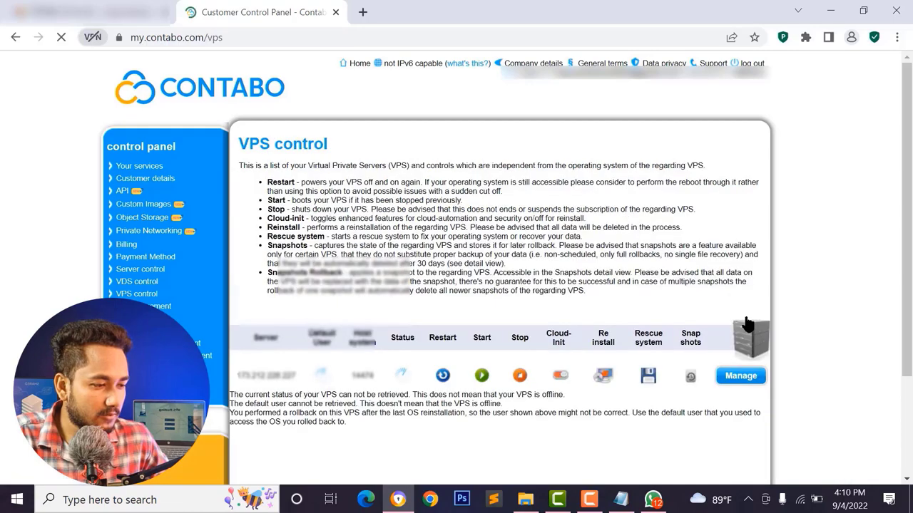
{"action": "scroll", "coordinate": [621, 298], "scroll_direction": "down", "scroll_amount": 2}
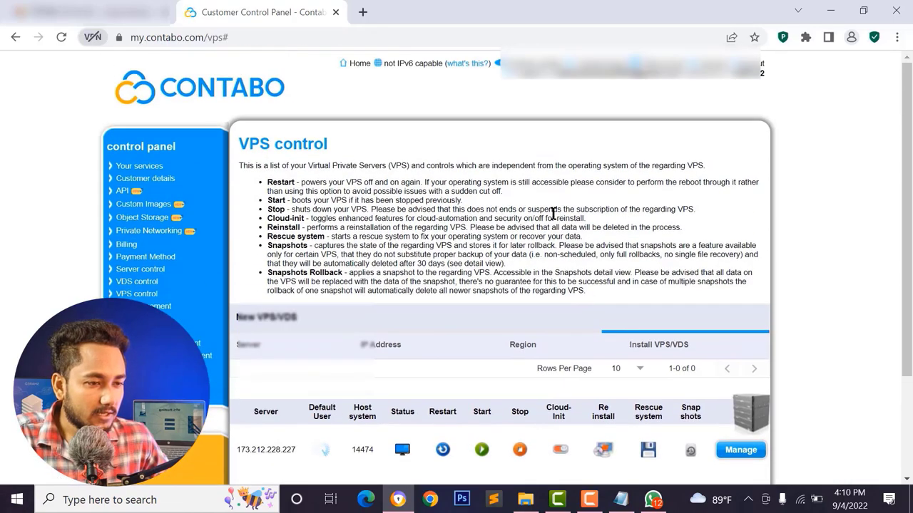
{"action": "left_click", "coordinate": [743, 377]}
{"action": "scroll", "coordinate": [746, 387], "scroll_direction": "down", "scroll_amount": 2}
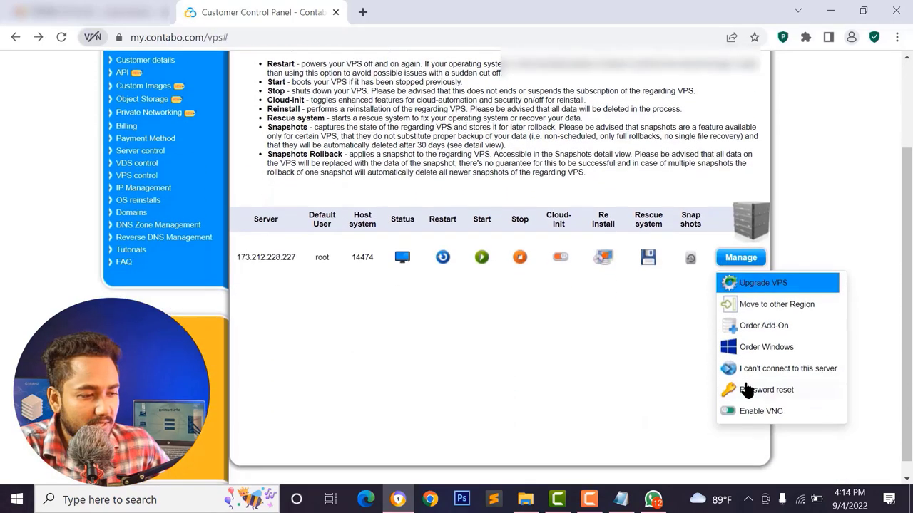
{"action": "left_click", "coordinate": [737, 289]}
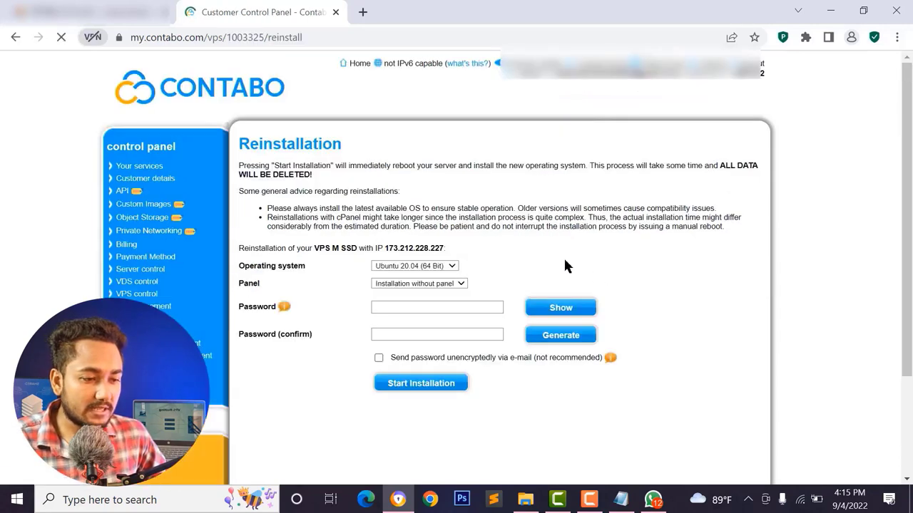
- Pick Ubuntu 22.04 and try the password fields, then go back without reinstalling
{"action": "left_click", "coordinate": [415, 267]}
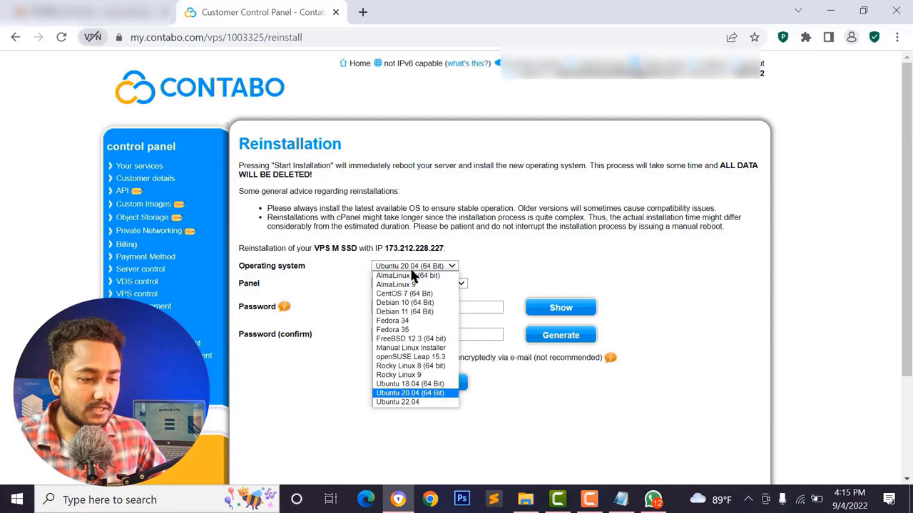
{"action": "left_click", "coordinate": [417, 402]}
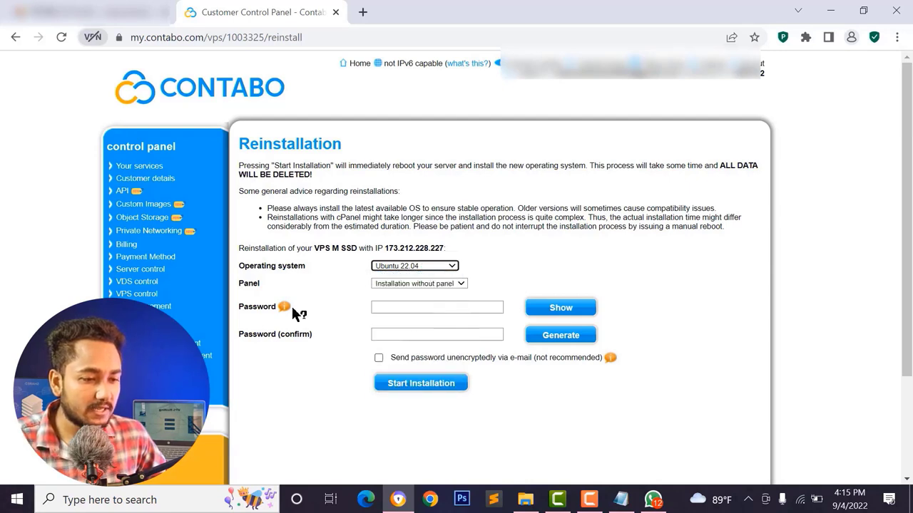
{"action": "left_click", "coordinate": [415, 307]}
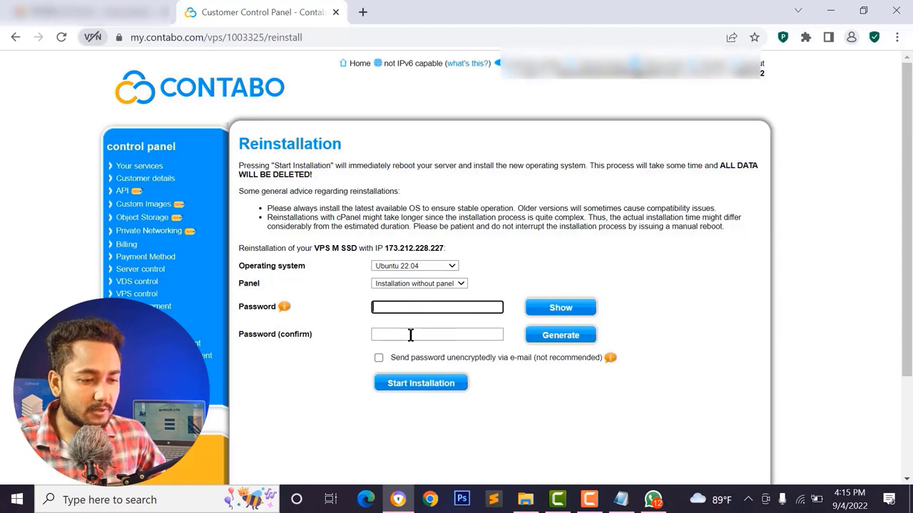
{"action": "left_click", "coordinate": [410, 334]}
{"action": "left_click", "coordinate": [401, 309]}
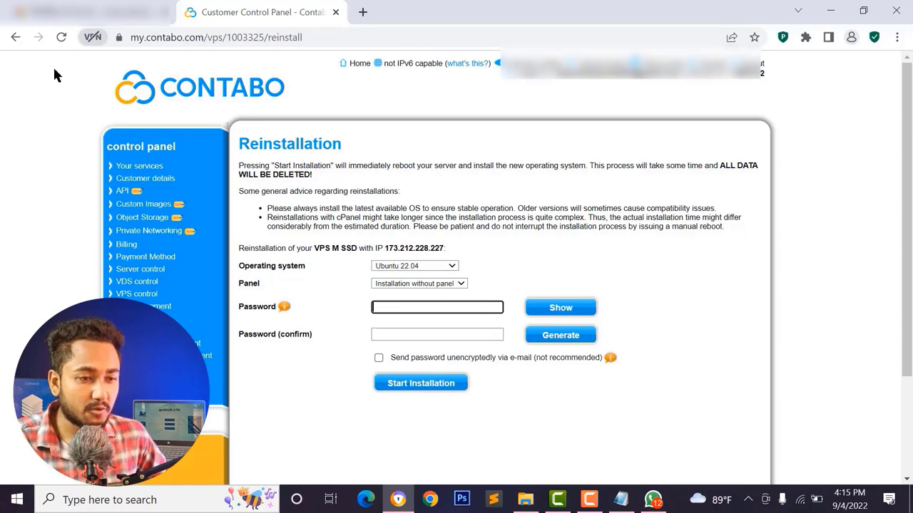
{"action": "left_click", "coordinate": [15, 37]}
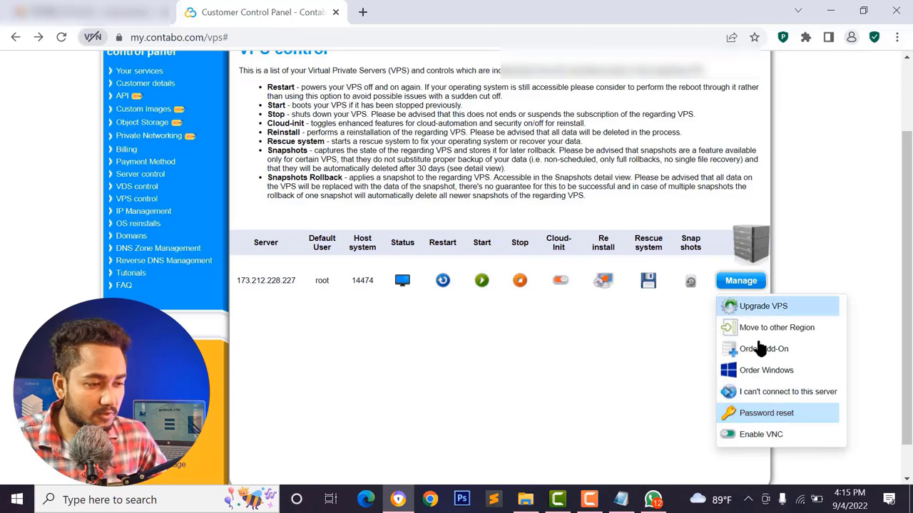
- Search Google for 'putty download for windows' in a new tab
{"action": "left_click", "coordinate": [368, 13]}
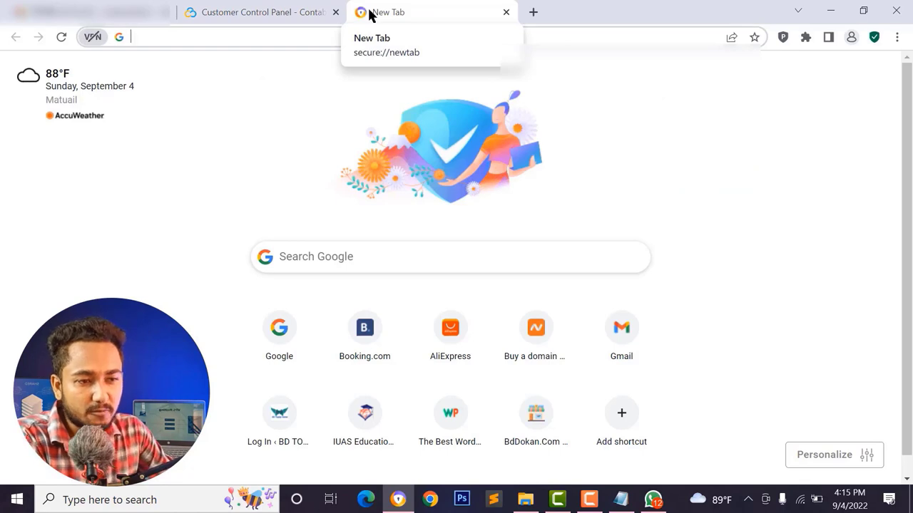
{"action": "left_click", "coordinate": [318, 37]}
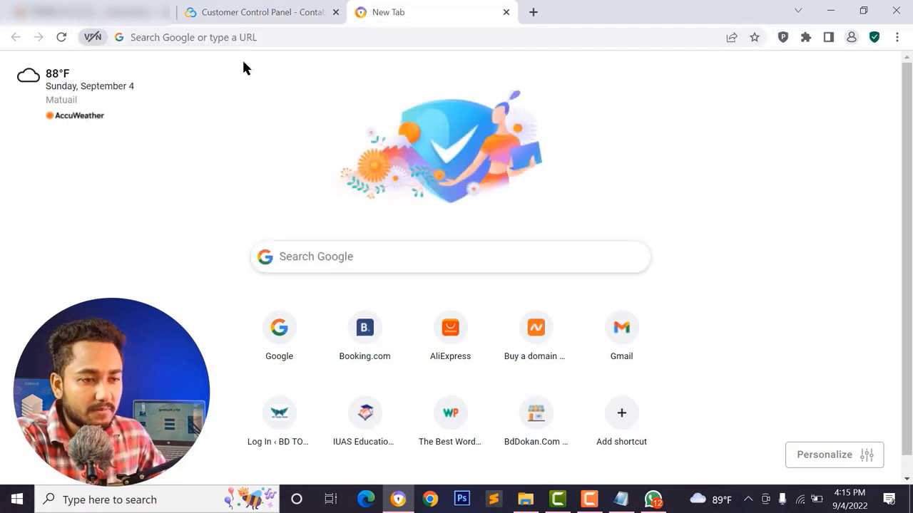
{"action": "left_click", "coordinate": [243, 38]}
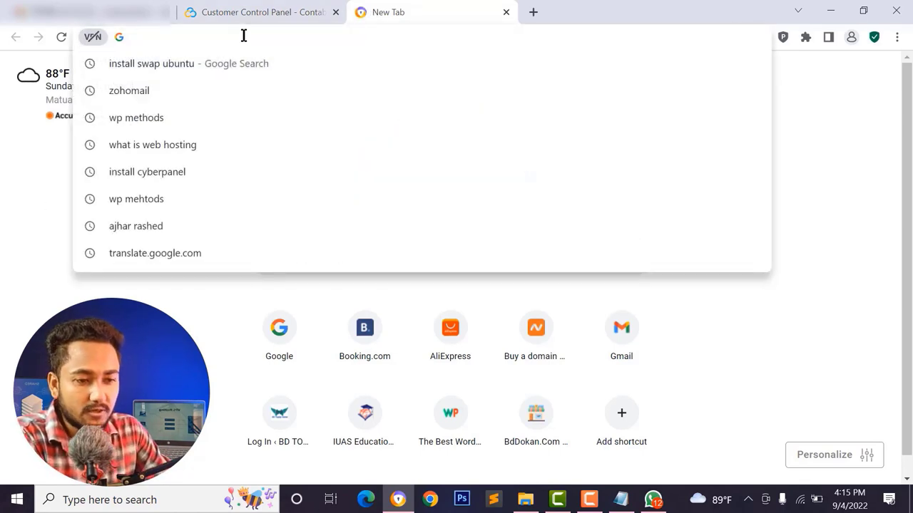
{"action": "type", "text": "putty"}
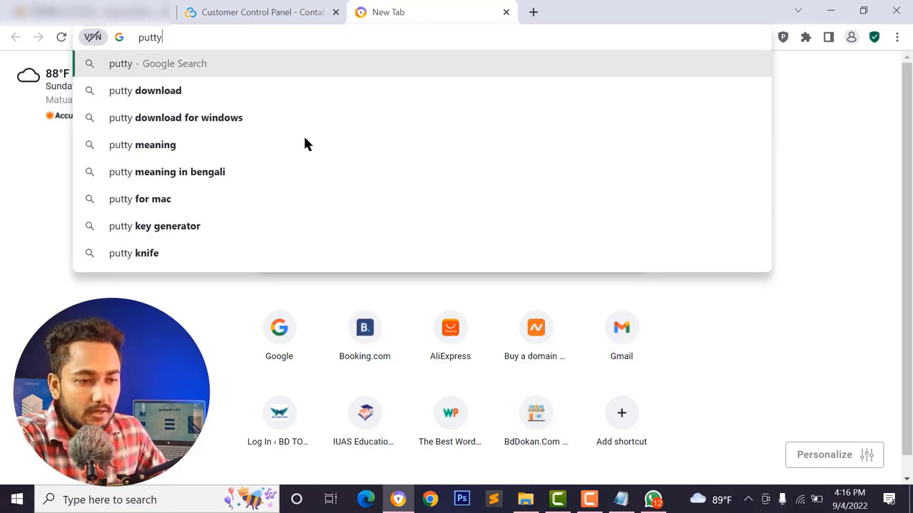
{"action": "left_click", "coordinate": [213, 116]}
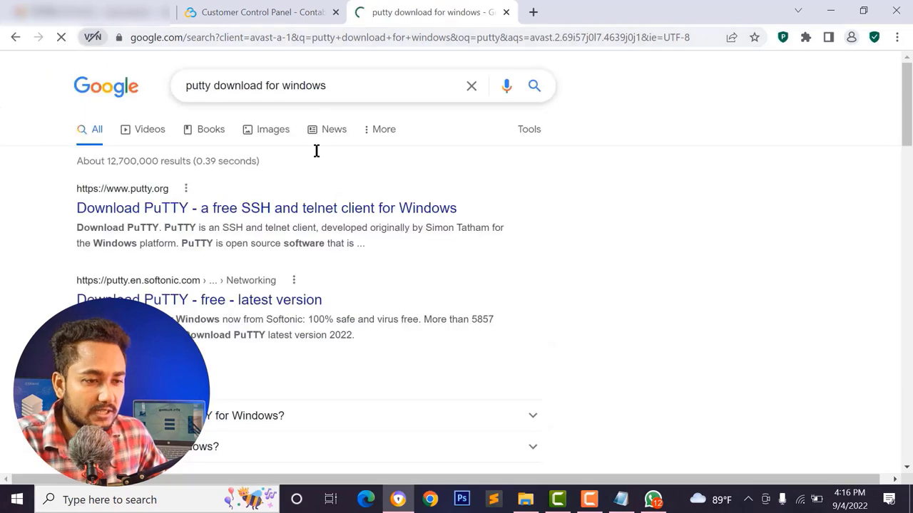
- Download putty-64bit-0.77-installer.msi from the official putty.org download page
{"action": "left_click", "coordinate": [174, 211]}
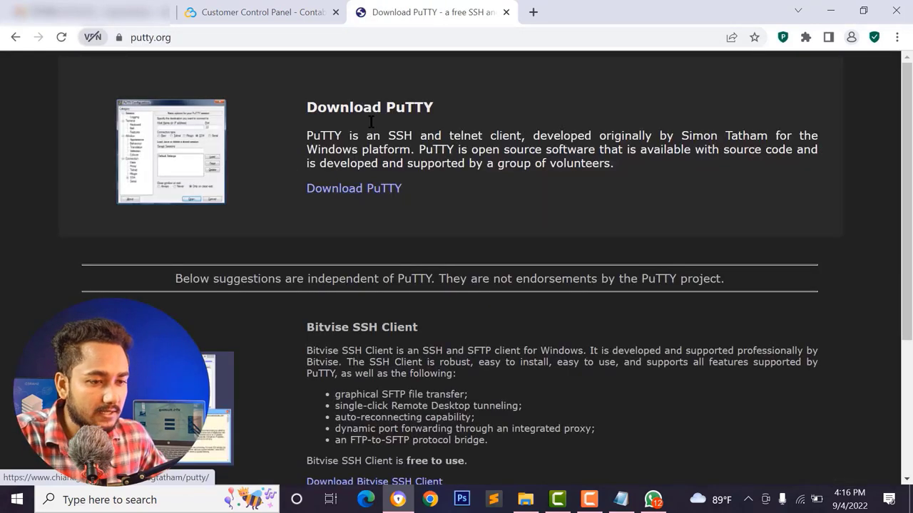
{"action": "left_click", "coordinate": [364, 194]}
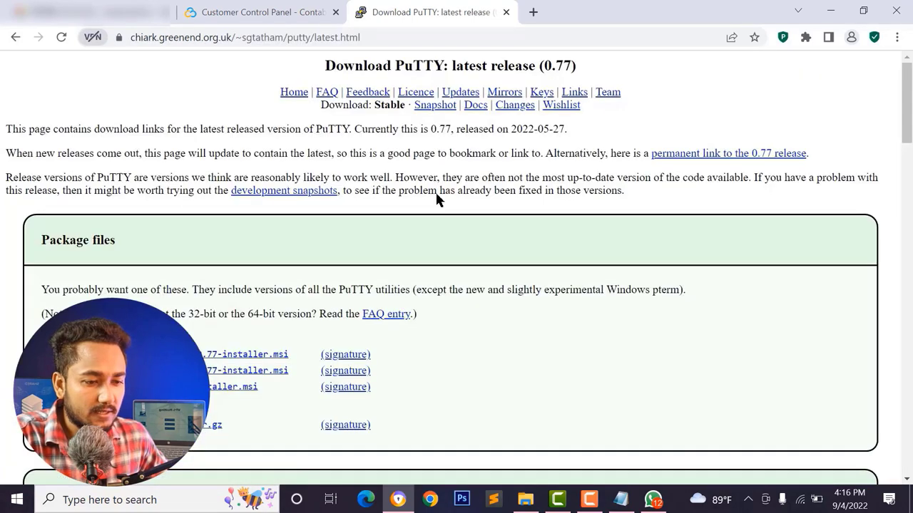
{"action": "scroll", "coordinate": [436, 197], "scroll_direction": "down", "scroll_amount": 3}
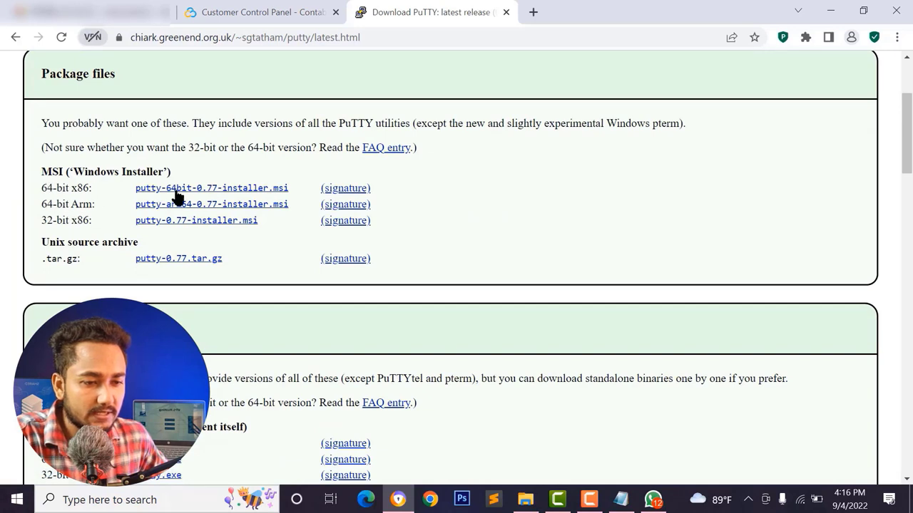
{"action": "left_click", "coordinate": [250, 191]}
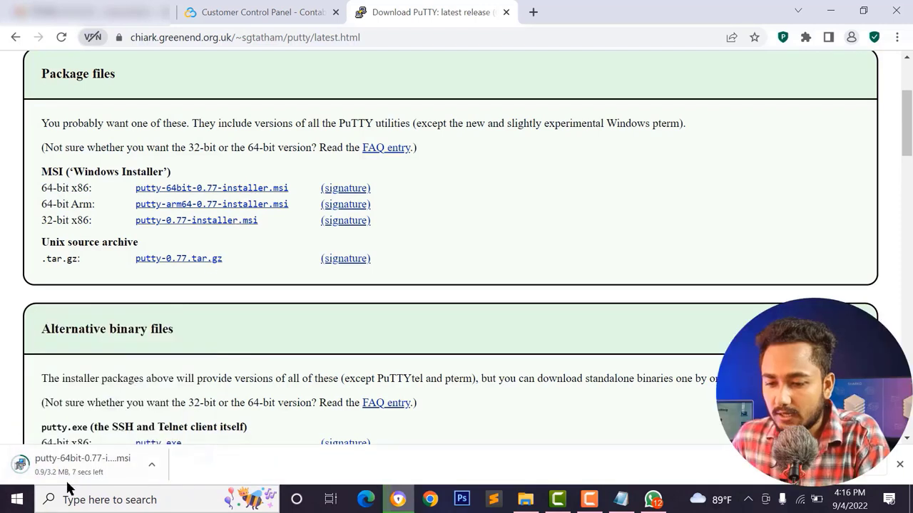
- Install PuTTY 0.77 from the downloaded .msi with the default folder and features
{"action": "left_click", "coordinate": [105, 467]}
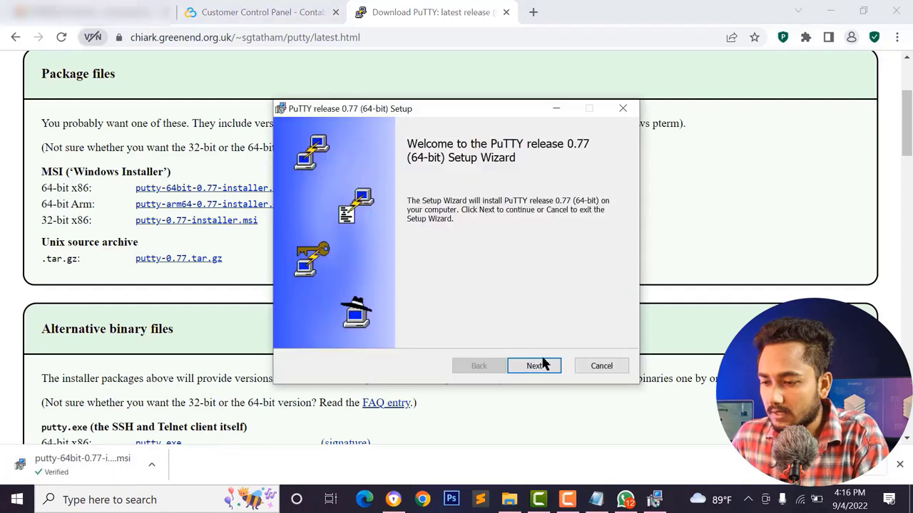
{"action": "left_click", "coordinate": [536, 366]}
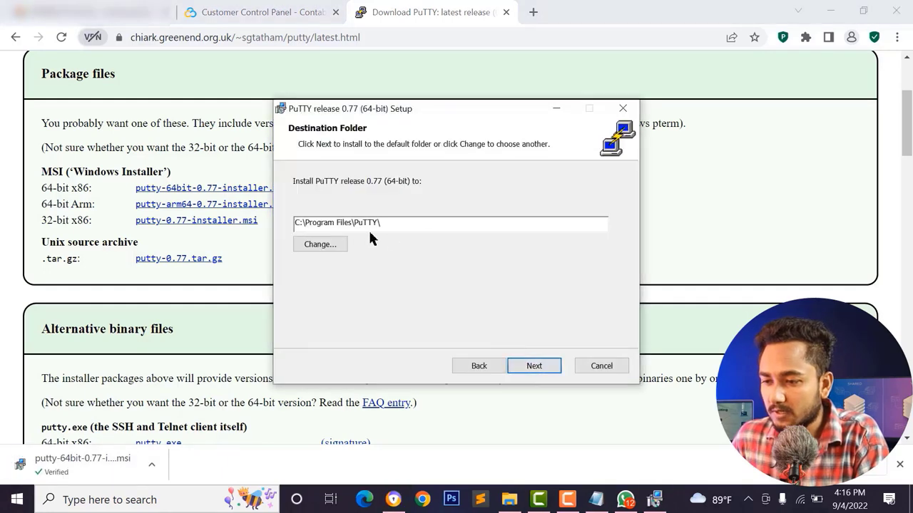
{"action": "left_click", "coordinate": [539, 364]}
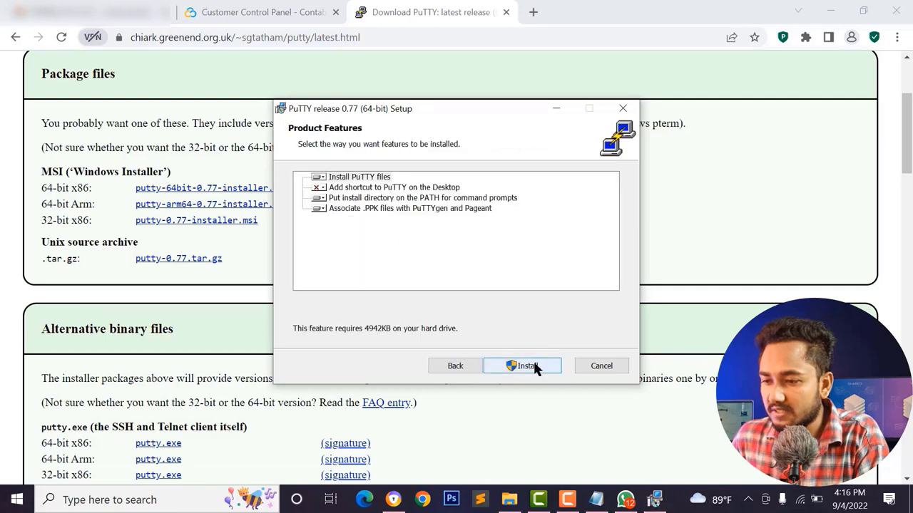
{"action": "left_click", "coordinate": [528, 365]}
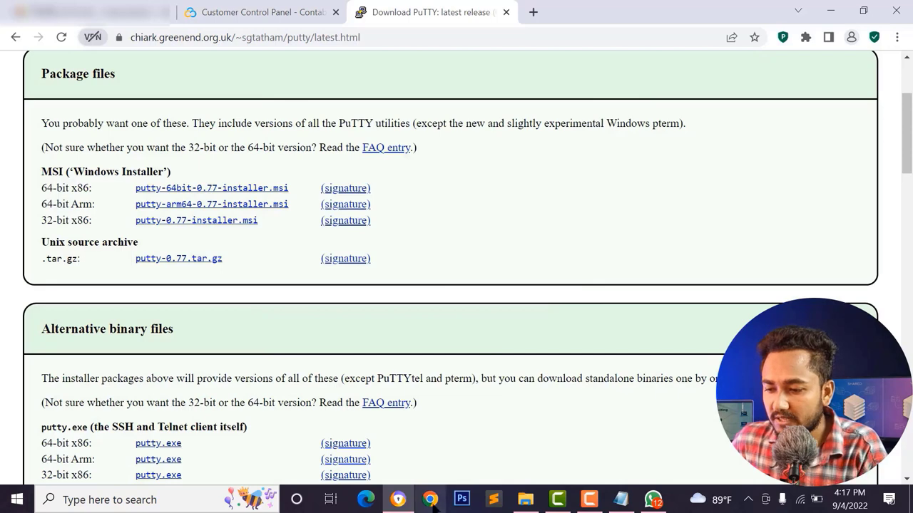
- Launch PuTTY from the Start menu's Recently added apps list
{"action": "left_click", "coordinate": [17, 499]}
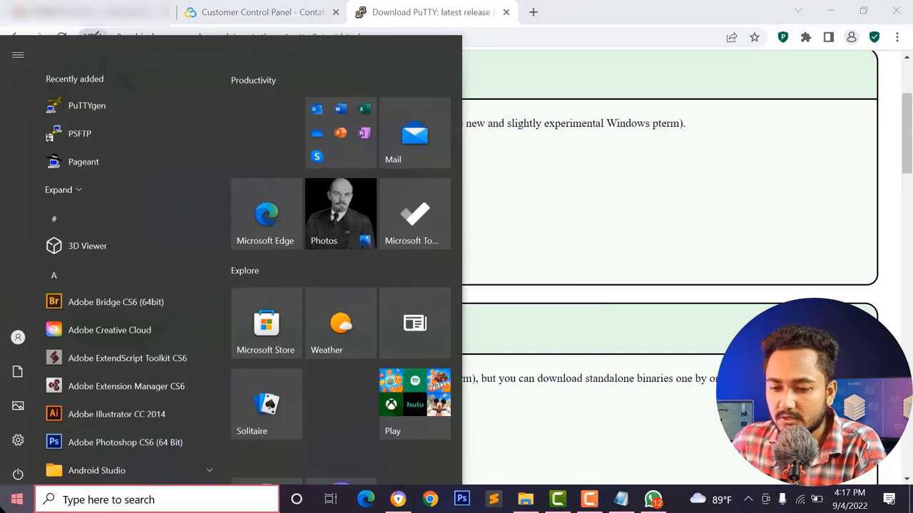
{"action": "left_click", "coordinate": [71, 150]}
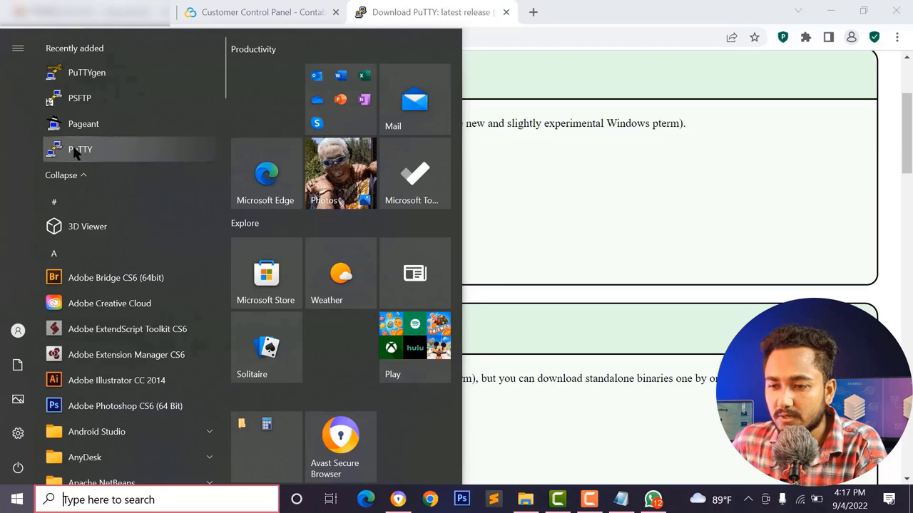
{"action": "left_click", "coordinate": [75, 151]}
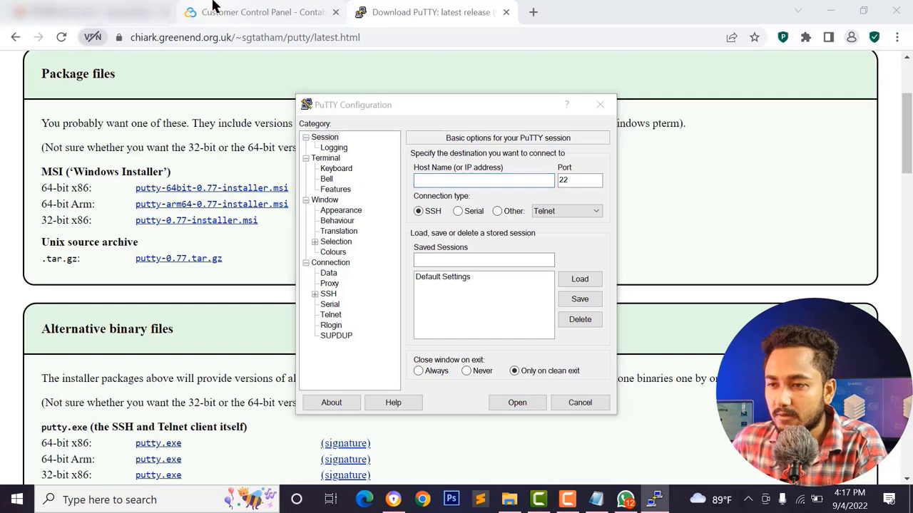
- Copy the server IP 173.212.228.227 from Contabo into PuTTY's Host Name field
{"action": "left_click", "coordinate": [241, 12]}
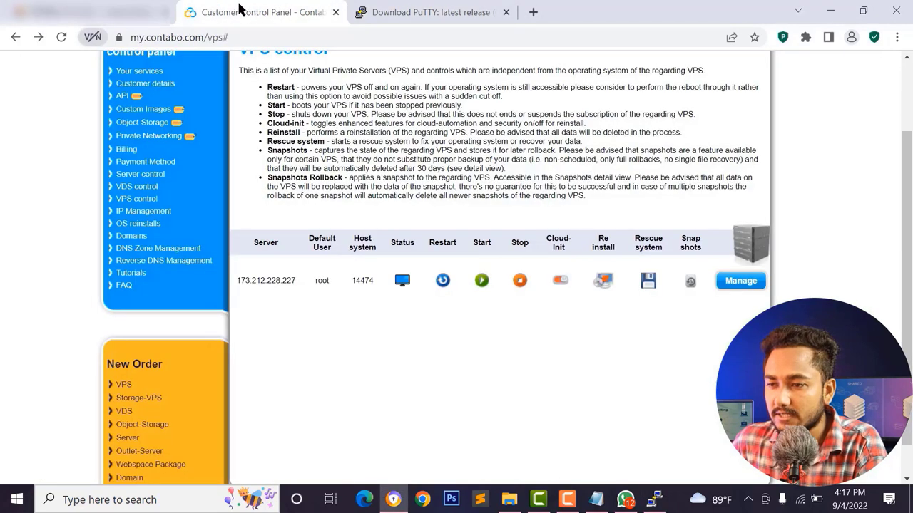
{"action": "double_click", "coordinate": [260, 278]}
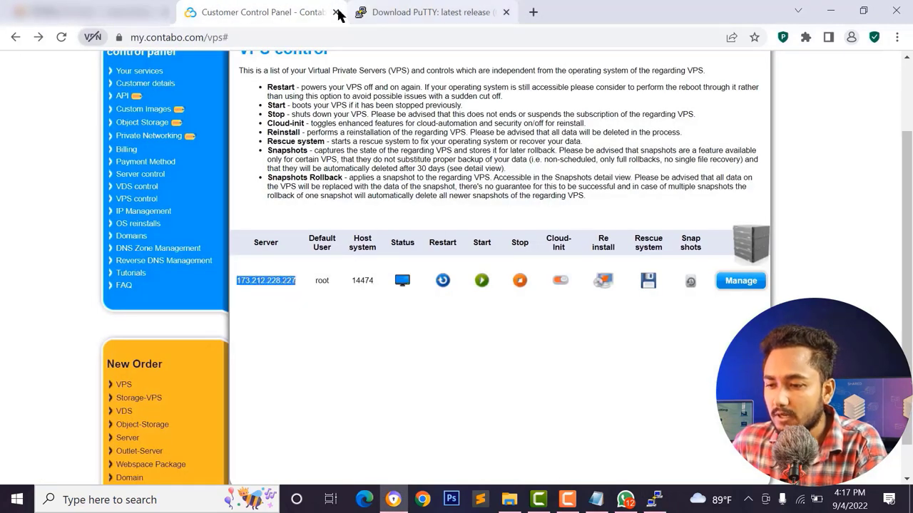
{"action": "right_click", "coordinate": [286, 278]}
{"action": "left_click", "coordinate": [311, 288]}
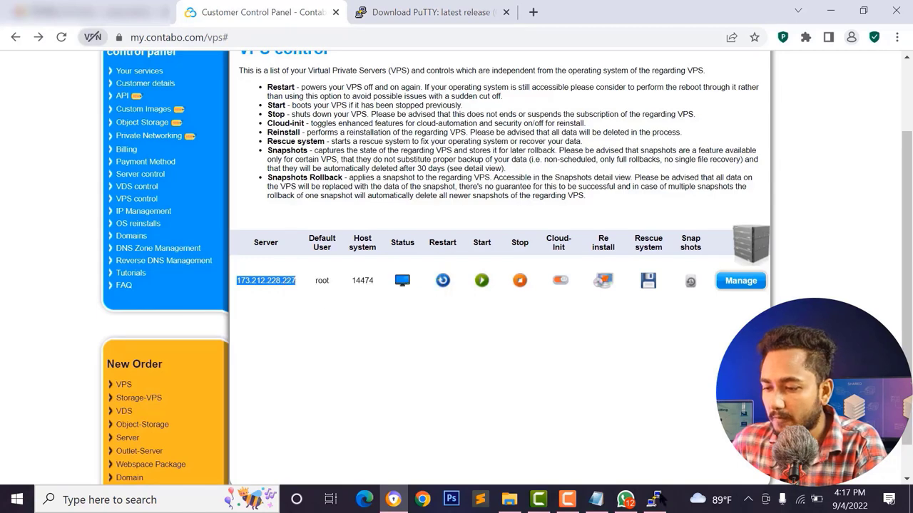
{"action": "left_click", "coordinate": [655, 499]}
{"action": "right_click", "coordinate": [452, 180]}
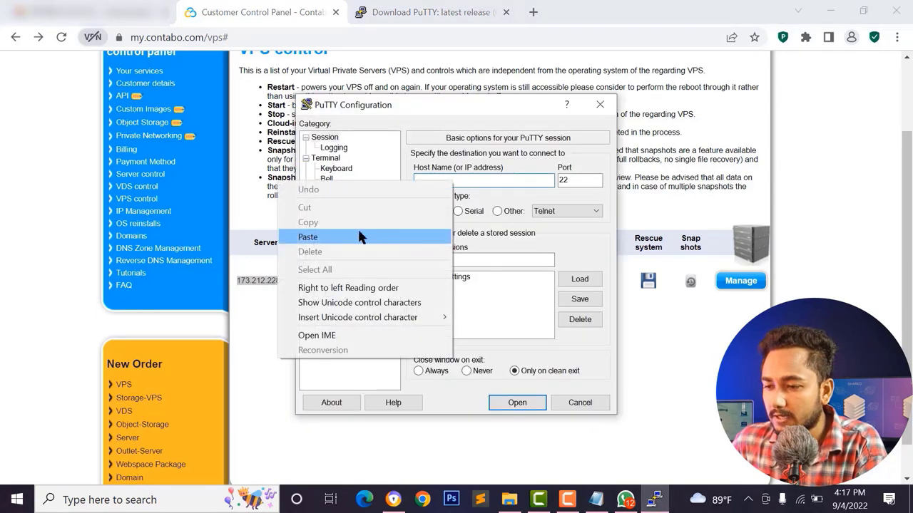
{"action": "left_click", "coordinate": [360, 238]}
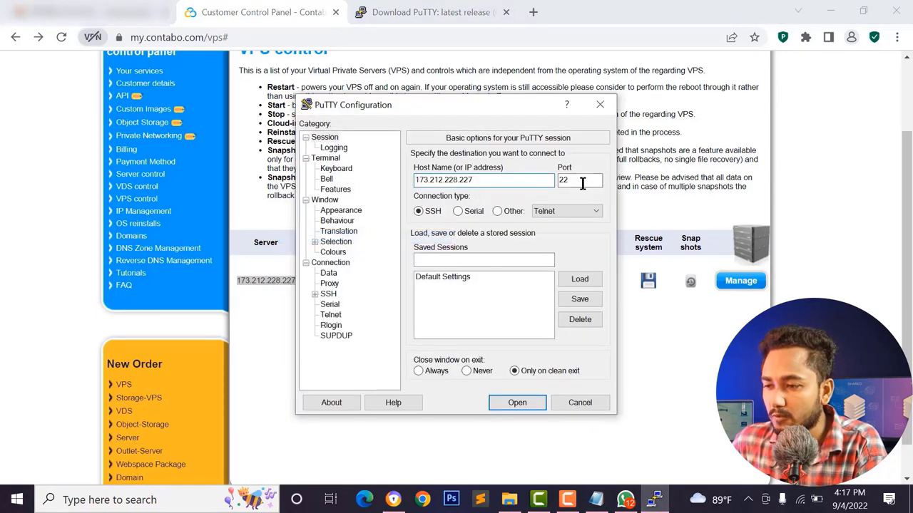
- Open the SSH connection on port 22 and place the terminal beside the Contabo page
{"action": "double_click", "coordinate": [561, 181]}
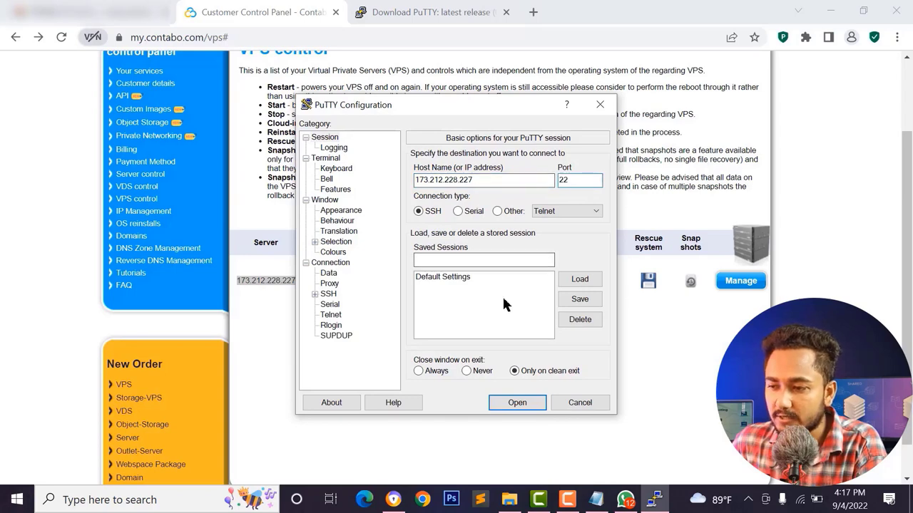
{"action": "left_click", "coordinate": [517, 403]}
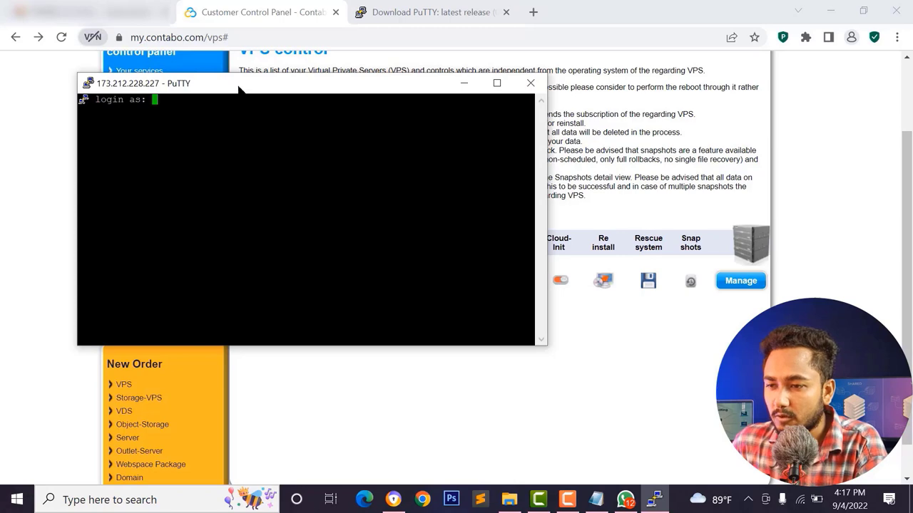
{"action": "left_click_drag", "start_coordinate": [244, 83], "coordinate": [566, 145]}
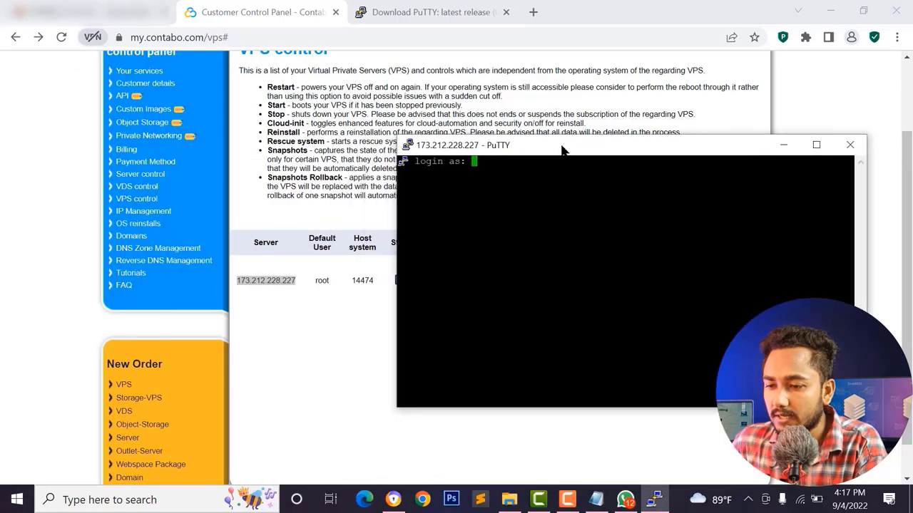
{"action": "left_click", "coordinate": [326, 271]}
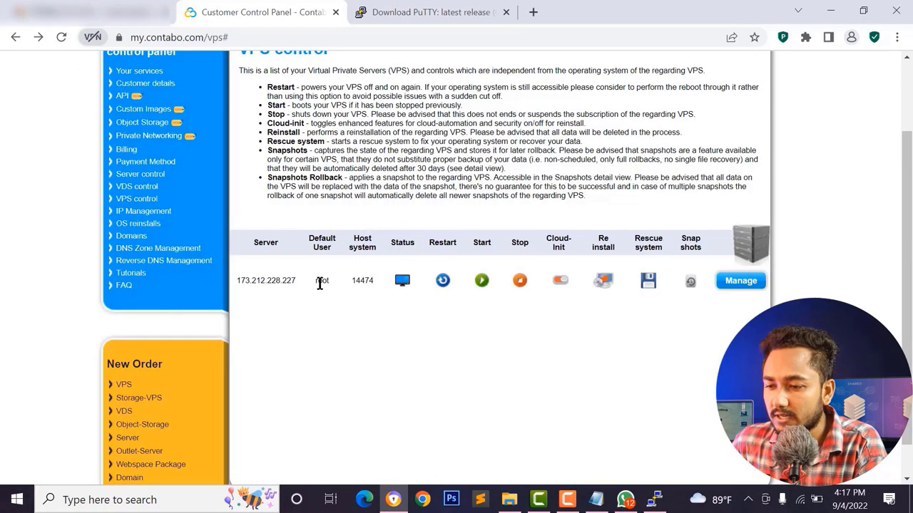
{"action": "right_click", "coordinate": [320, 283]}
- Enter root as the login user in the PuTTY session, then return to Contabo
{"action": "left_click", "coordinate": [342, 294]}
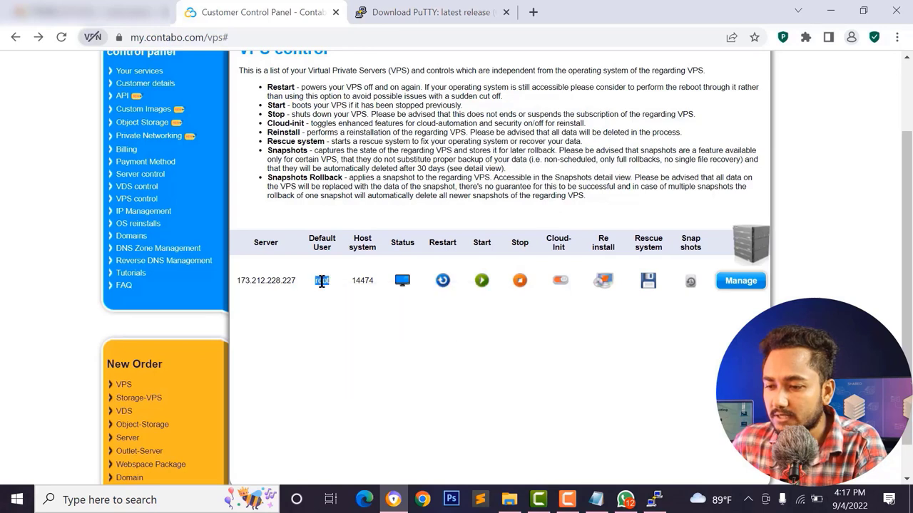
{"action": "left_click", "coordinate": [655, 499]}
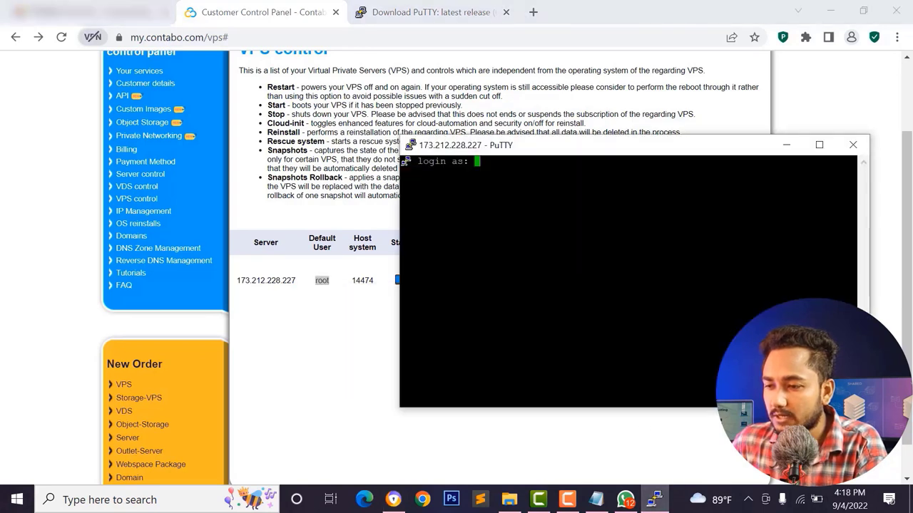
{"action": "type", "text": "root"}
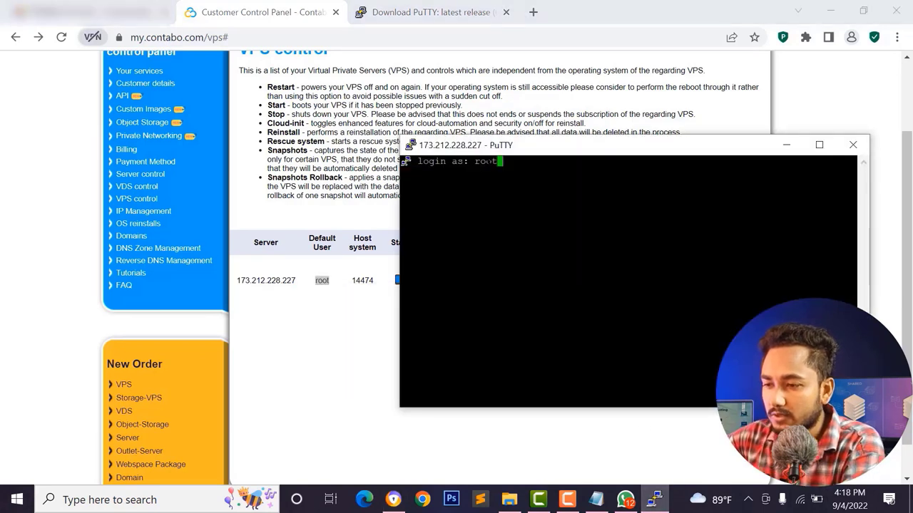
{"action": "key", "text": "Return"}
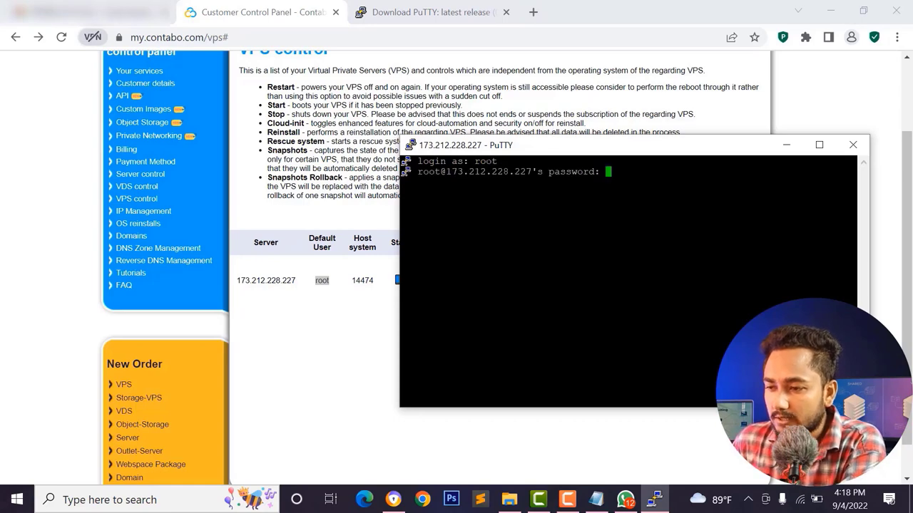
{"action": "left_click", "coordinate": [328, 315]}
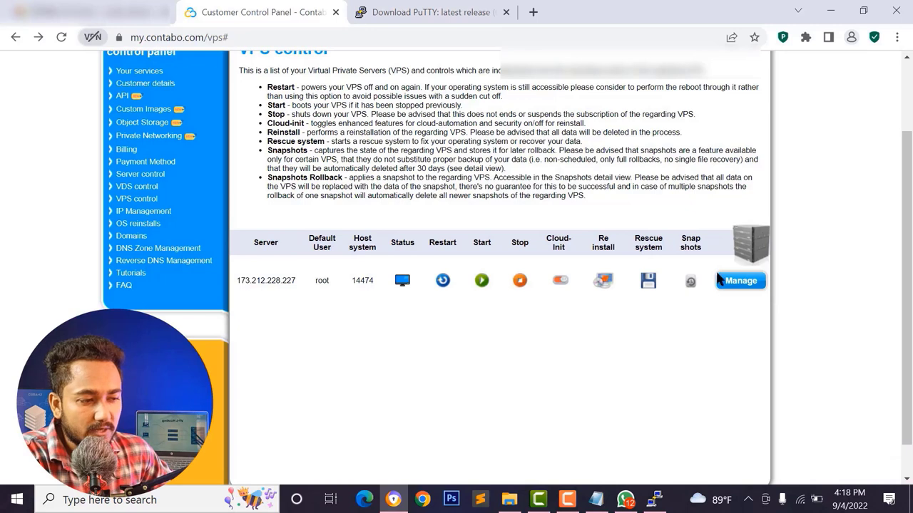
- Generate a new random root password on the VPS password reset page and copy it
{"action": "left_click", "coordinate": [740, 282]}
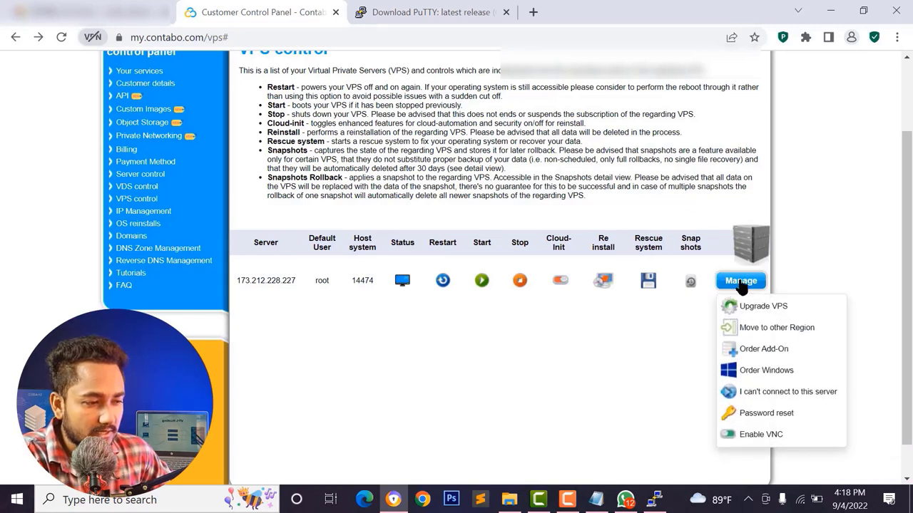
{"action": "left_click", "coordinate": [756, 416]}
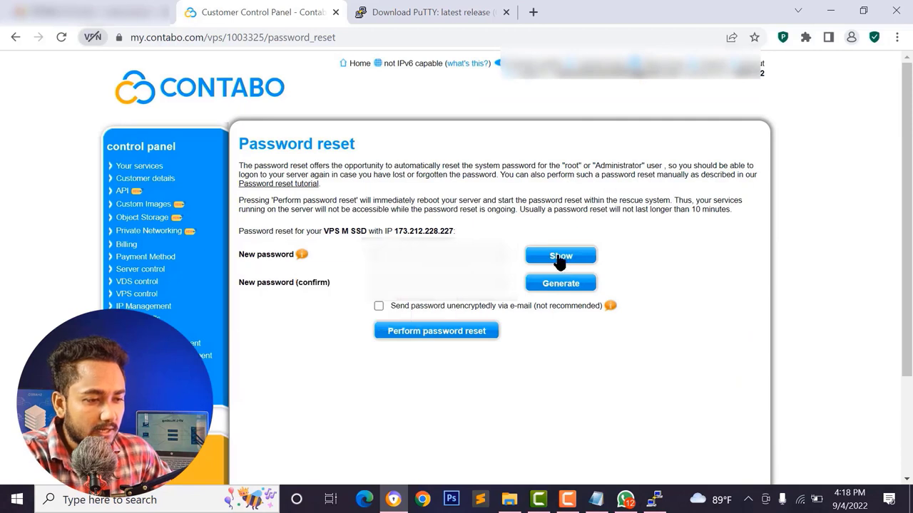
{"action": "left_click", "coordinate": [559, 284]}
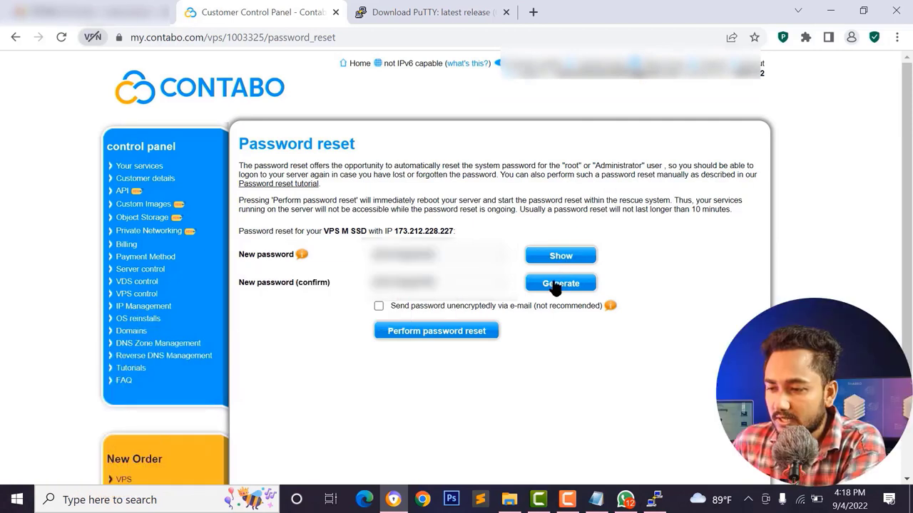
{"action": "left_click_drag", "start_coordinate": [449, 255], "coordinate": [388, 255]}
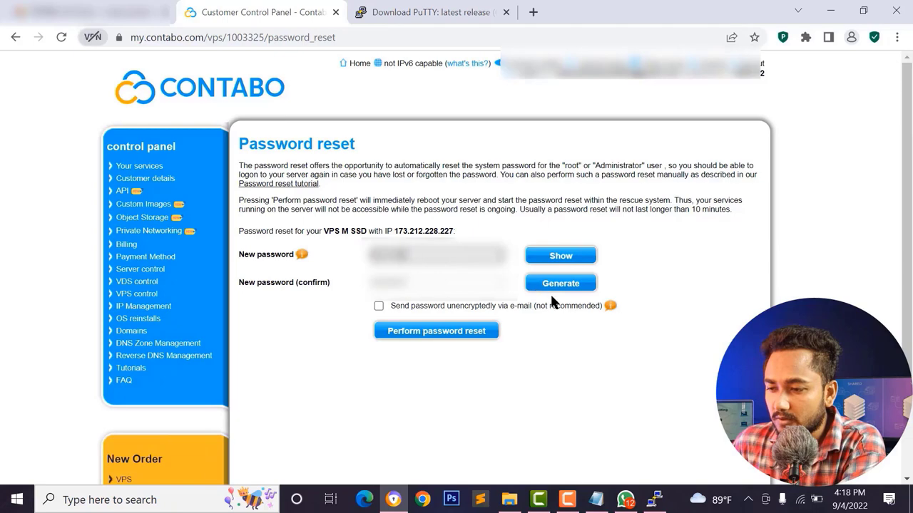
{"action": "left_click", "coordinate": [561, 258]}
{"action": "left_click_drag", "start_coordinate": [451, 255], "coordinate": [367, 255]}
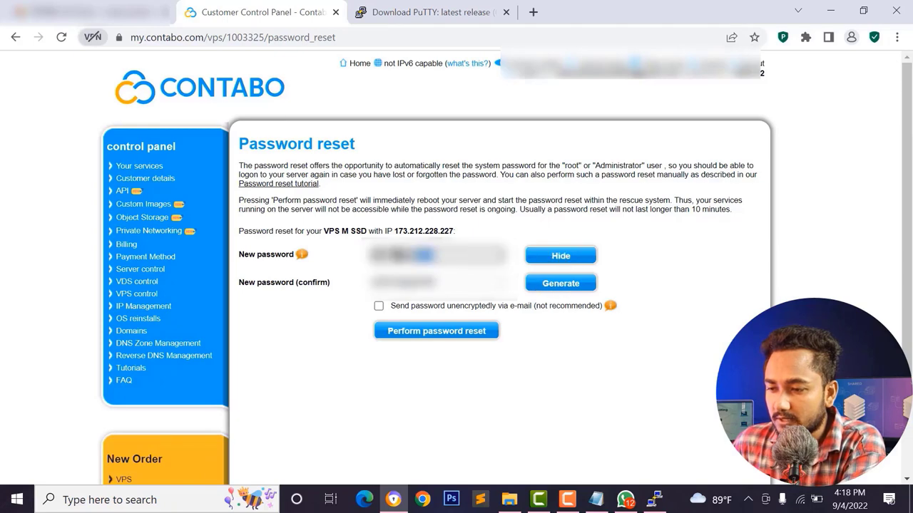
{"action": "right_click", "coordinate": [391, 258]}
{"action": "left_click", "coordinate": [426, 310]}
- Perform the password reset, confirming the new password was saved, and dismiss the success message
{"action": "left_click", "coordinate": [440, 333]}
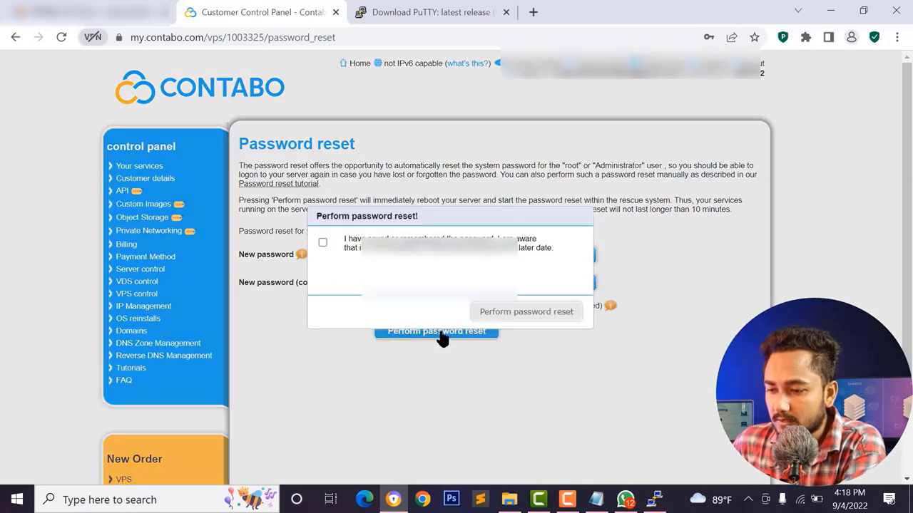
{"action": "left_click", "coordinate": [322, 242]}
{"action": "left_click", "coordinate": [526, 314]}
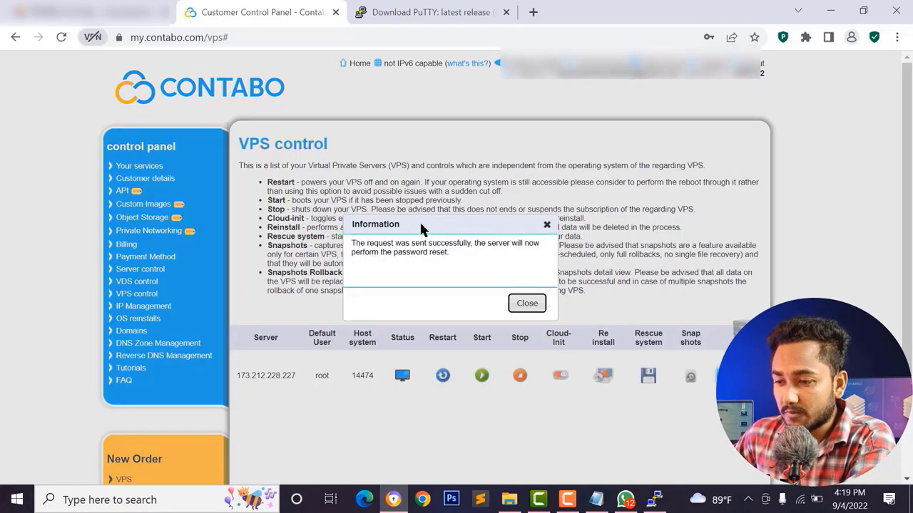
{"action": "left_click", "coordinate": [528, 304]}
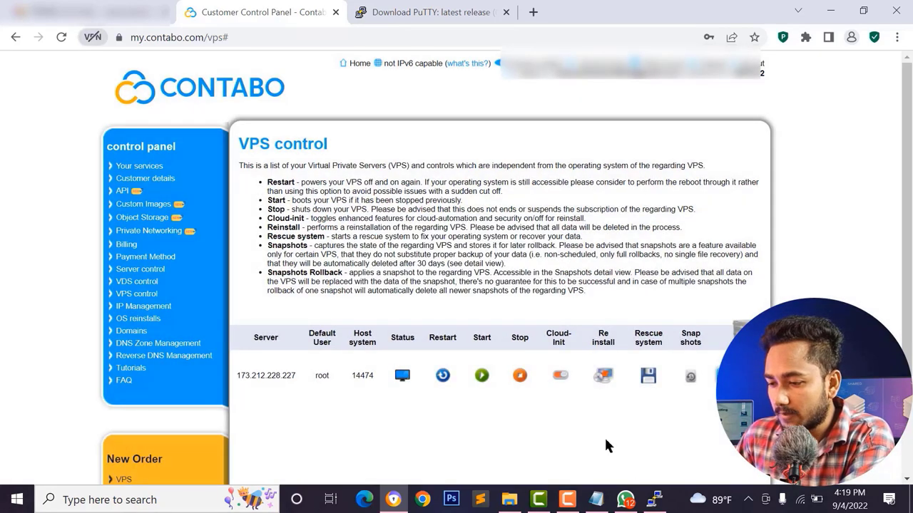
- Acknowledge PuTTY's connection-abort error, close the dead session, and expand Start's Recently added list
{"action": "key", "text": "alt+Tab"}
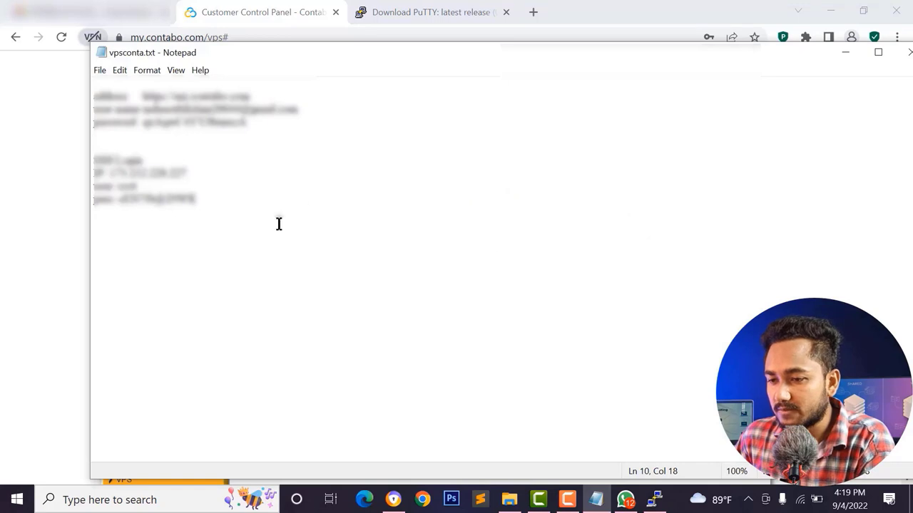
{"action": "key", "text": "alt+Tab"}
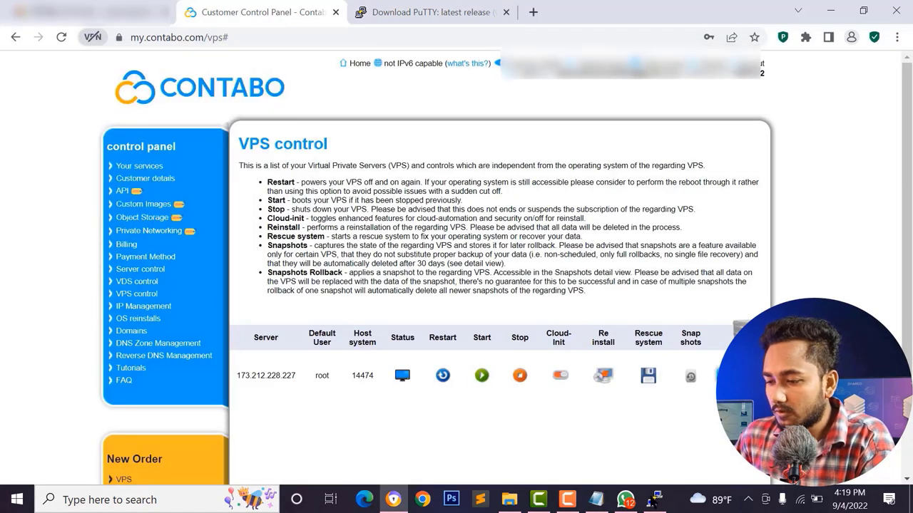
{"action": "left_click", "coordinate": [654, 500]}
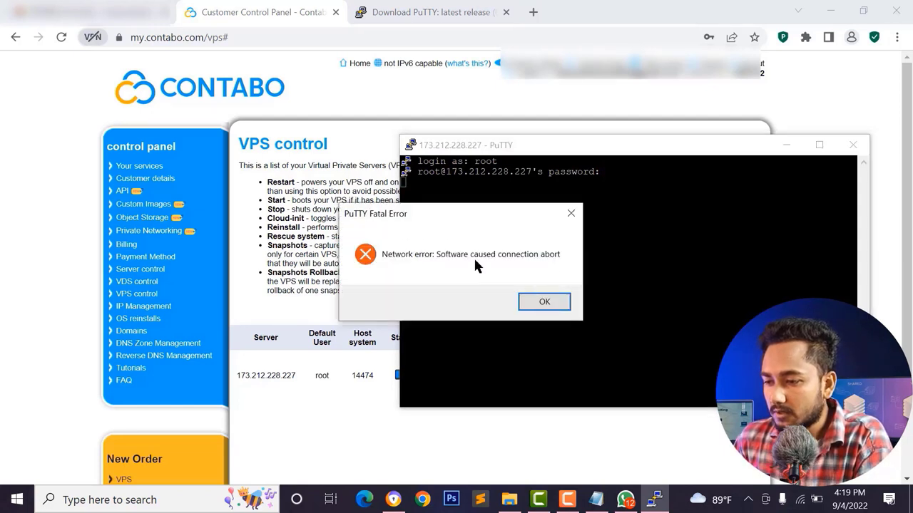
{"action": "left_click", "coordinate": [558, 306]}
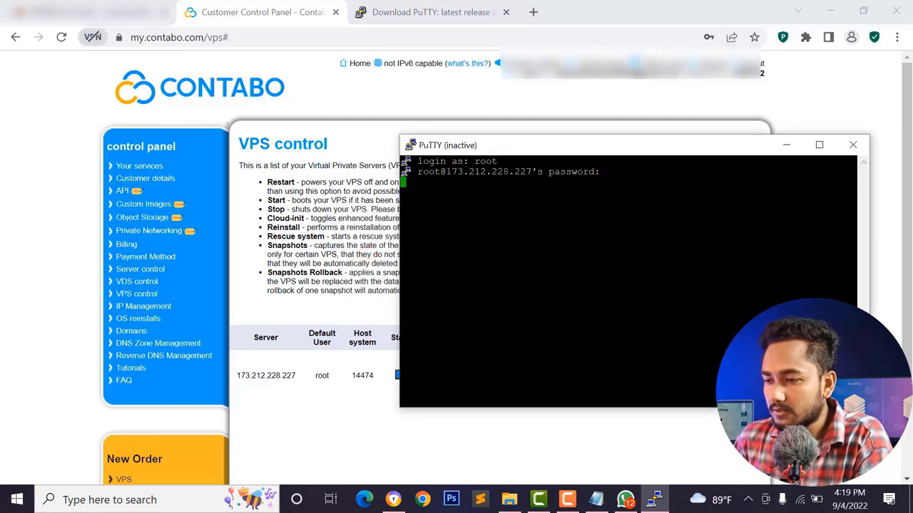
{"action": "left_click", "coordinate": [853, 144]}
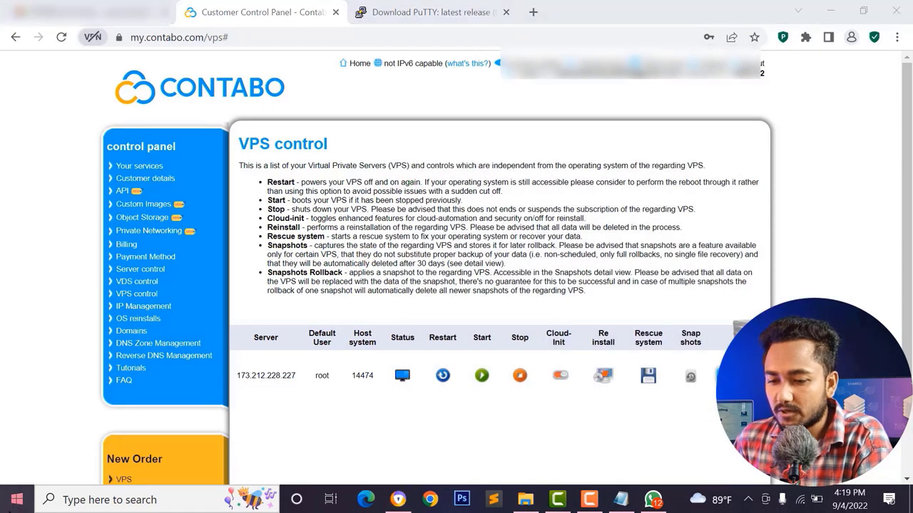
{"action": "key", "text": "super"}
{"action": "left_click", "coordinate": [67, 149]}
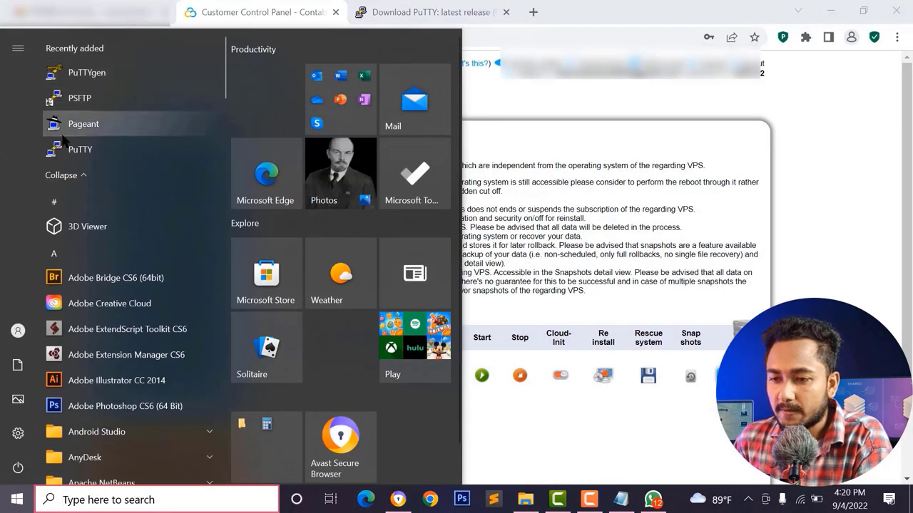
- Relaunch PuTTY and connect over SSH to the copied server IP 173.212.228.227
{"action": "left_click", "coordinate": [104, 156]}
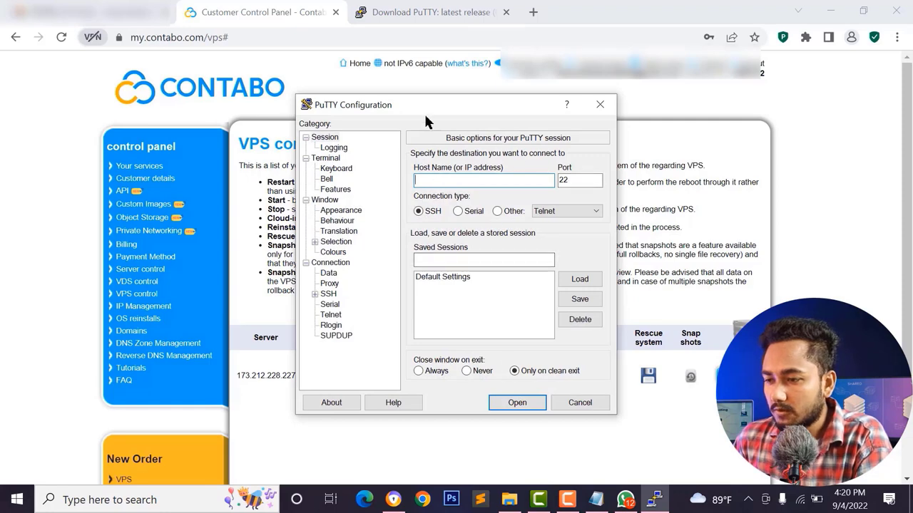
{"action": "left_click_drag", "start_coordinate": [430, 111], "coordinate": [750, 119]}
{"action": "left_click", "coordinate": [253, 375]}
{"action": "left_click_drag", "start_coordinate": [237, 376], "coordinate": [295, 376]}
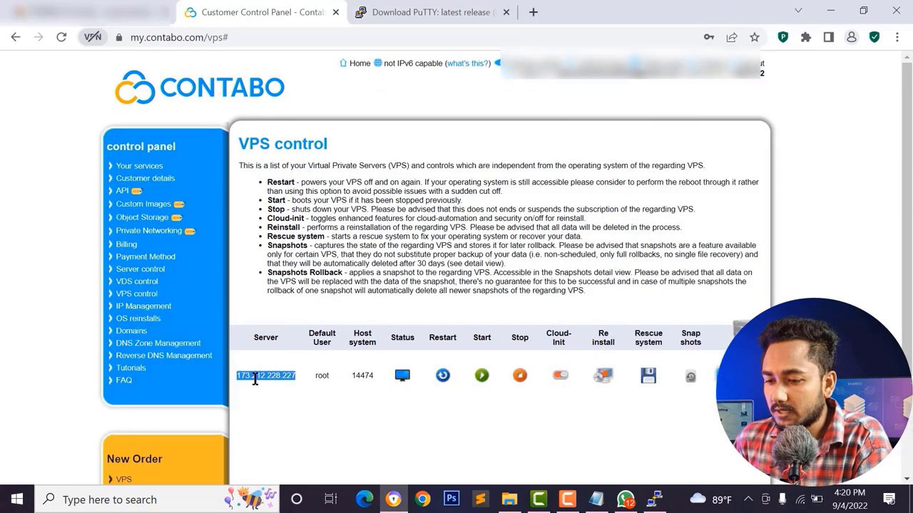
{"action": "right_click", "coordinate": [252, 373]}
{"action": "left_click", "coordinate": [273, 397]}
{"action": "left_click", "coordinate": [653, 499]}
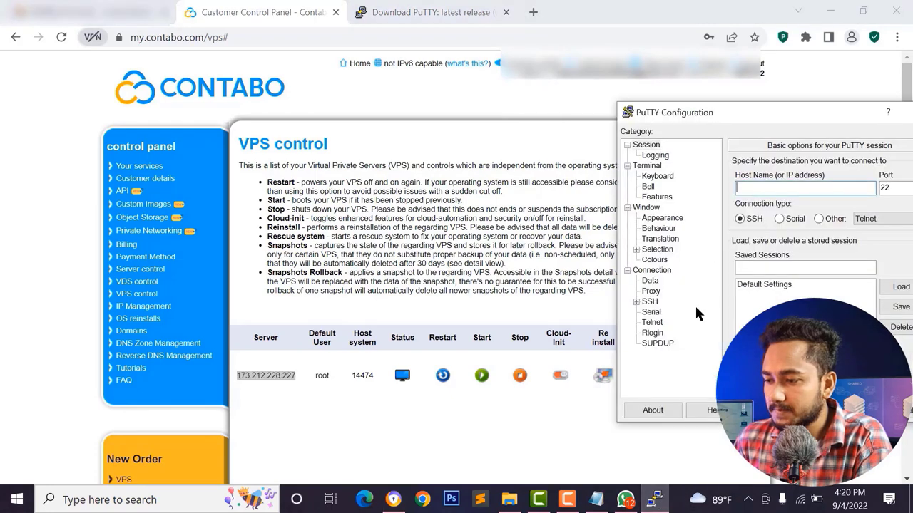
{"action": "key", "text": "ctrl+v"}
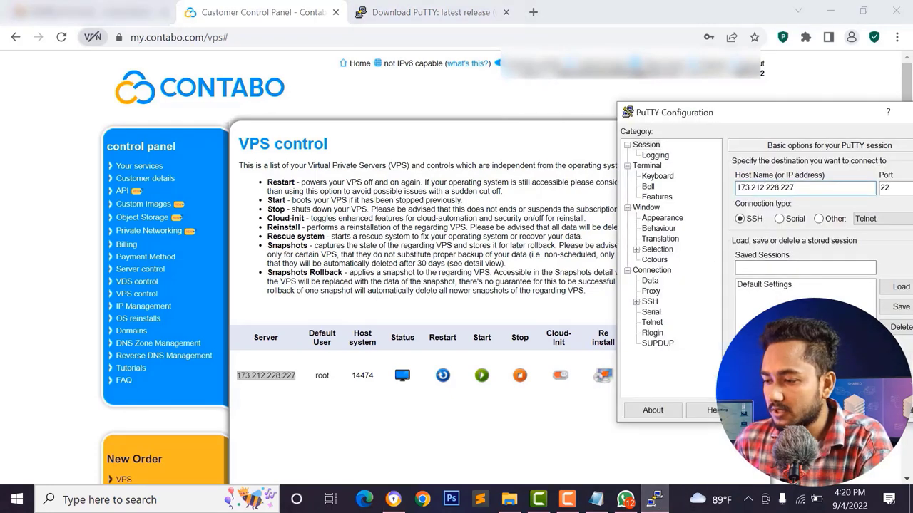
{"action": "left_click", "coordinate": [856, 410]}
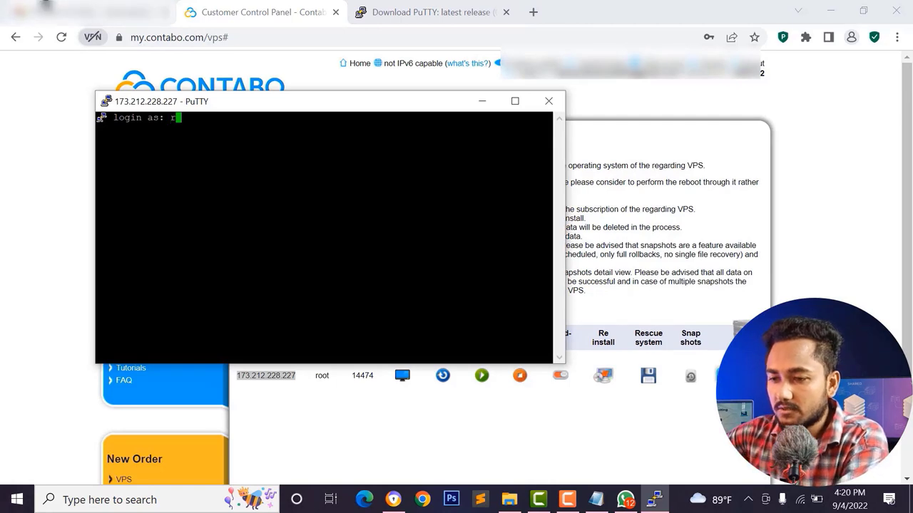
- Log in as root and run free to show about 16 GB of total memory
{"action": "type", "text": "root"}
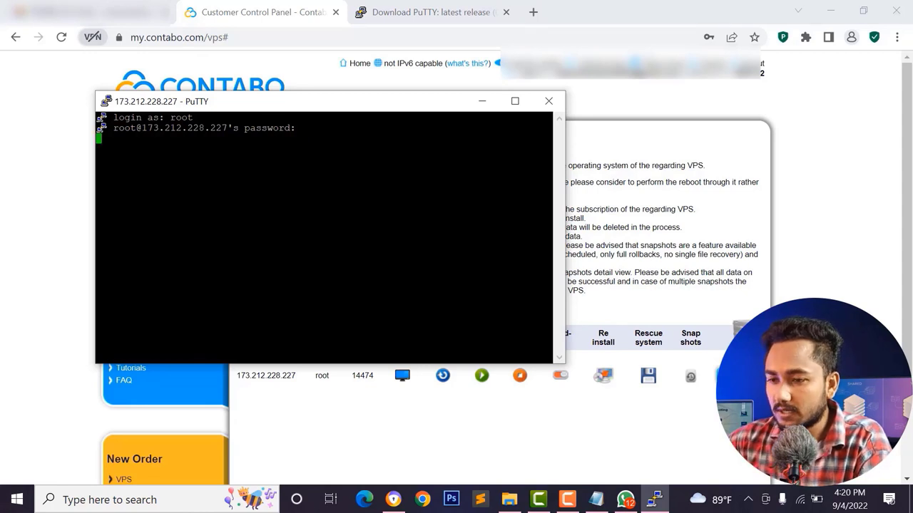
{"action": "key", "text": "Return"}
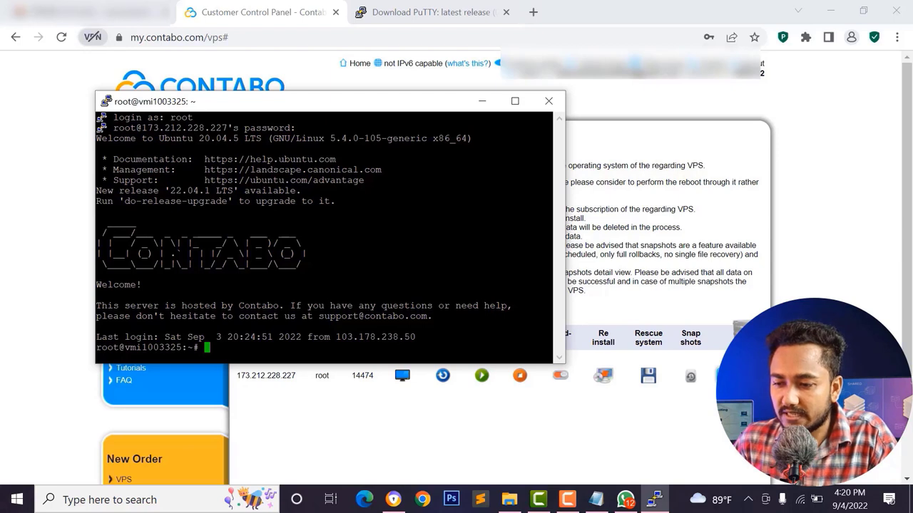
{"action": "type", "text": "free"}
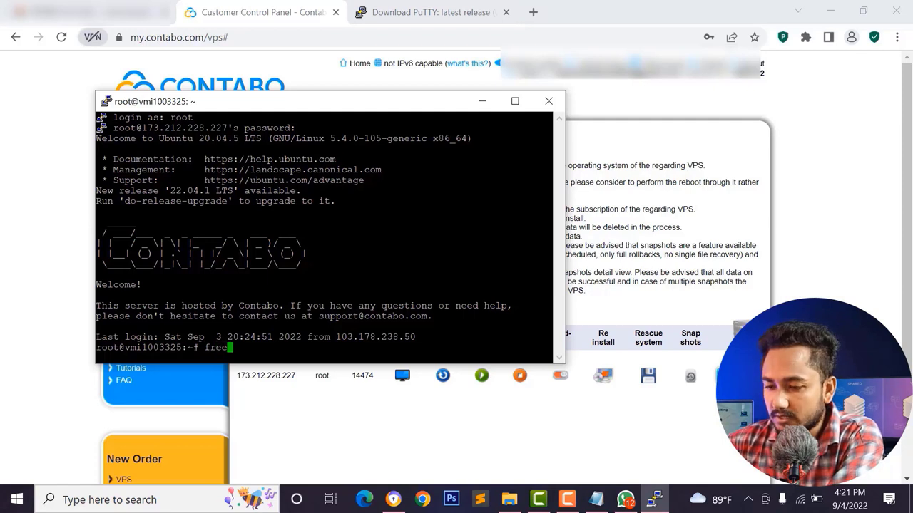
{"action": "key", "text": "Return"}
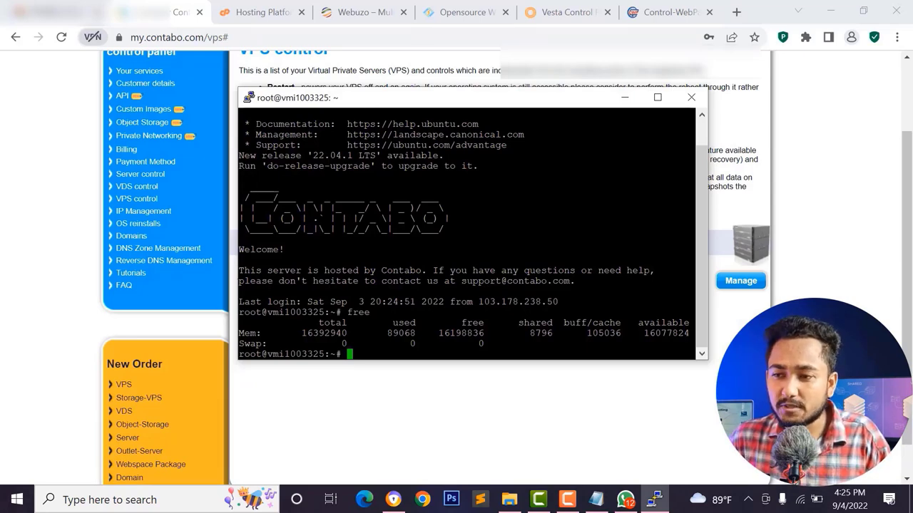
- Look through the Webuzo and Vesta Control tabs before settling on cPanel's website
{"action": "left_click", "coordinate": [325, 12]}
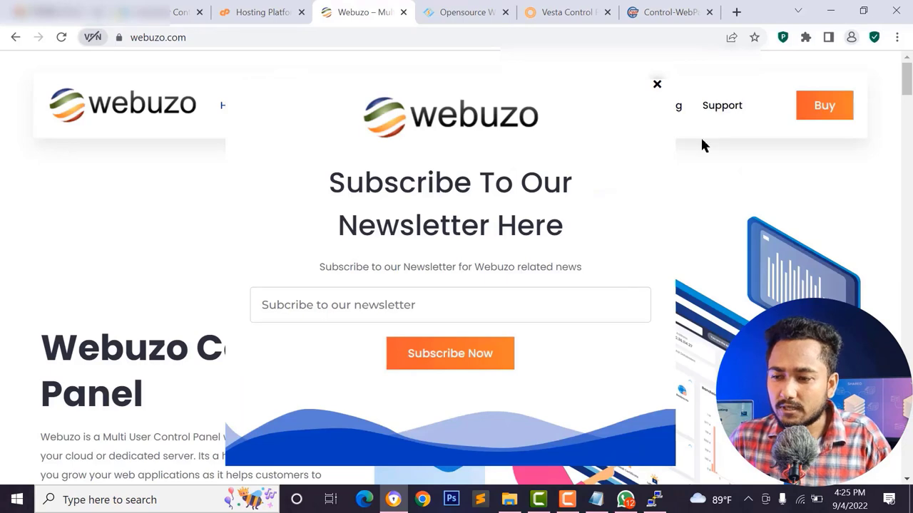
{"action": "left_click", "coordinate": [655, 87]}
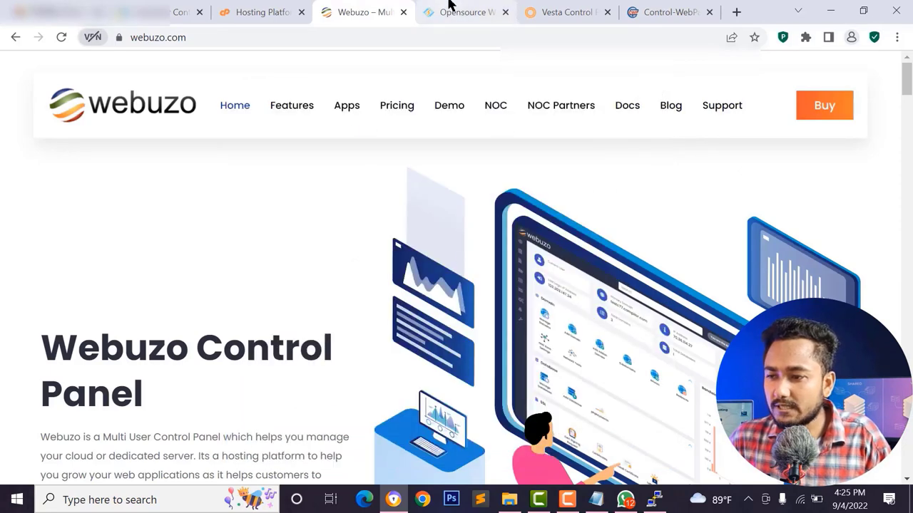
{"action": "left_click", "coordinate": [560, 12]}
{"action": "left_click", "coordinate": [635, 8]}
{"action": "left_click", "coordinate": [266, 14]}
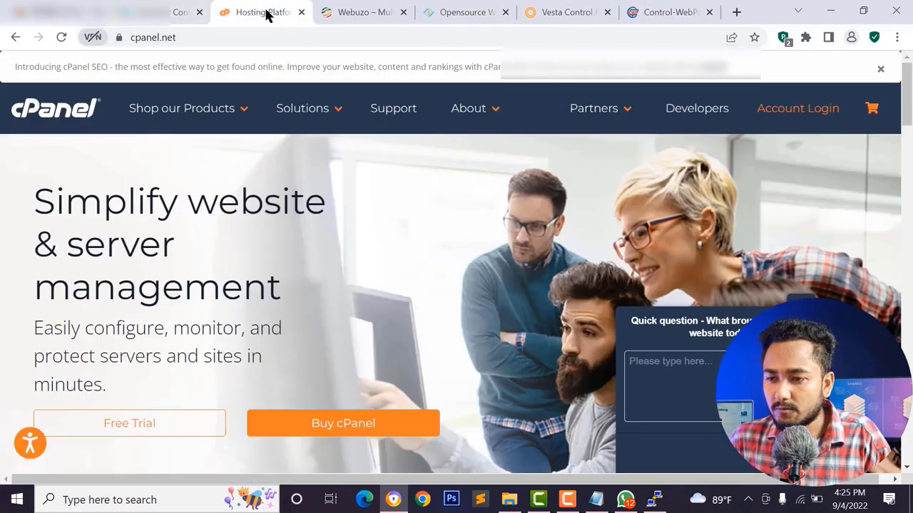
- Scroll cPanel's homepage and open its pricing page with the 'A Plan For Everyone' list
{"action": "scroll", "coordinate": [470, 275], "scroll_direction": "down", "scroll_amount": 3}
{"action": "scroll", "coordinate": [478, 282], "scroll_direction": "up", "scroll_amount": 3}
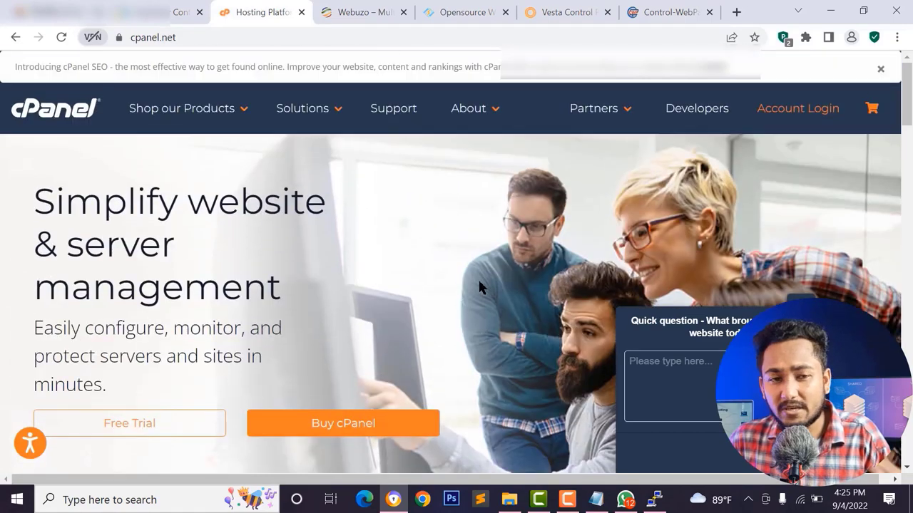
{"action": "scroll", "coordinate": [503, 310], "scroll_direction": "down", "scroll_amount": 6}
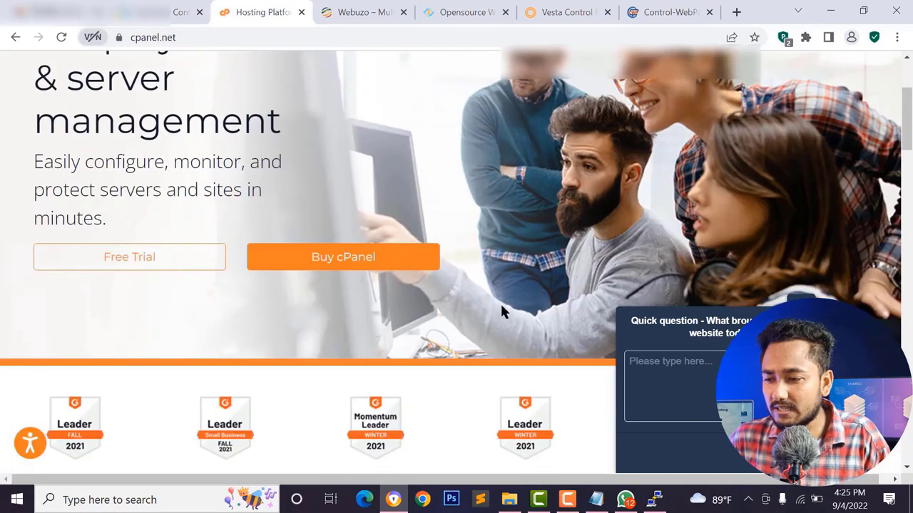
{"action": "scroll", "coordinate": [408, 221], "scroll_direction": "down", "scroll_amount": 7}
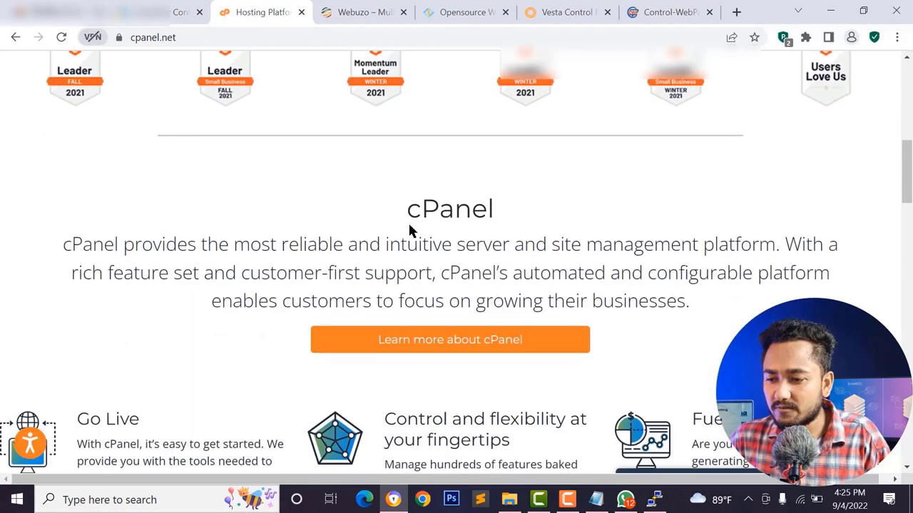
{"action": "scroll", "coordinate": [423, 240], "scroll_direction": "up", "scroll_amount": 13}
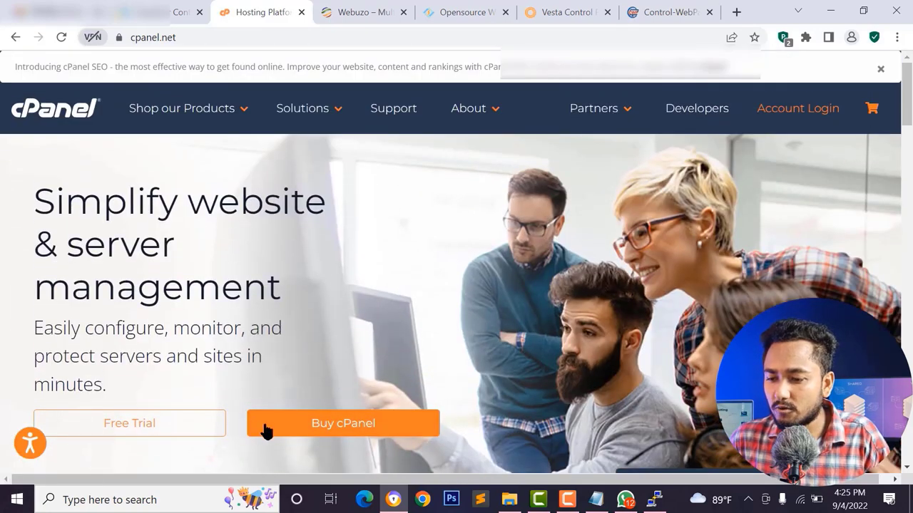
{"action": "scroll", "coordinate": [265, 431], "scroll_direction": "down", "scroll_amount": 3}
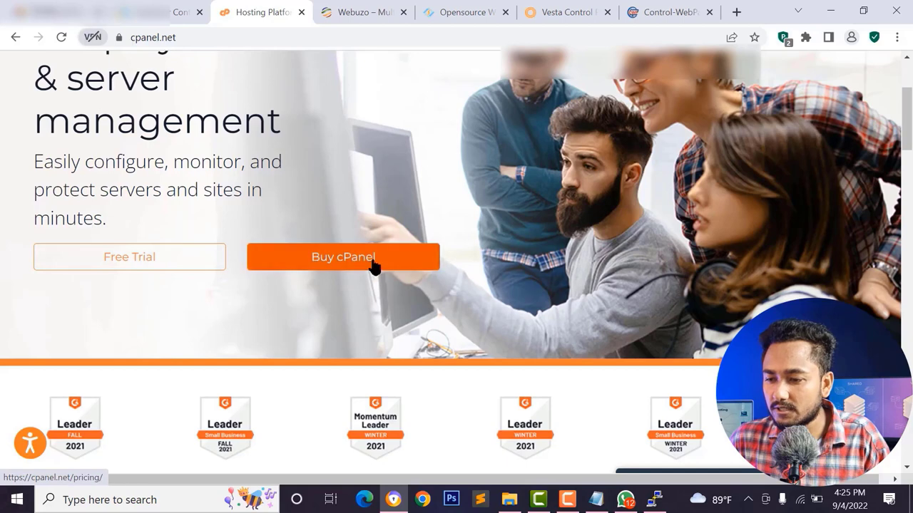
{"action": "left_click", "coordinate": [349, 259]}
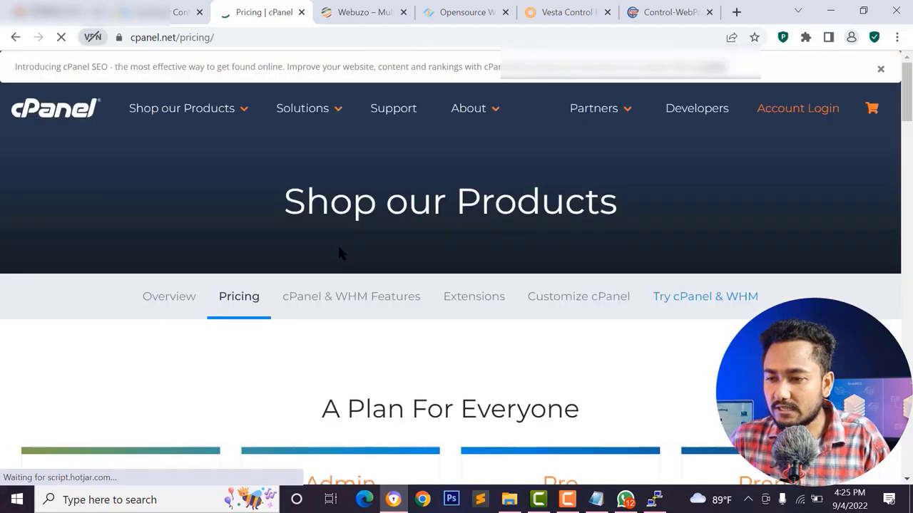
{"action": "scroll", "coordinate": [338, 252], "scroll_direction": "down", "scroll_amount": 5}
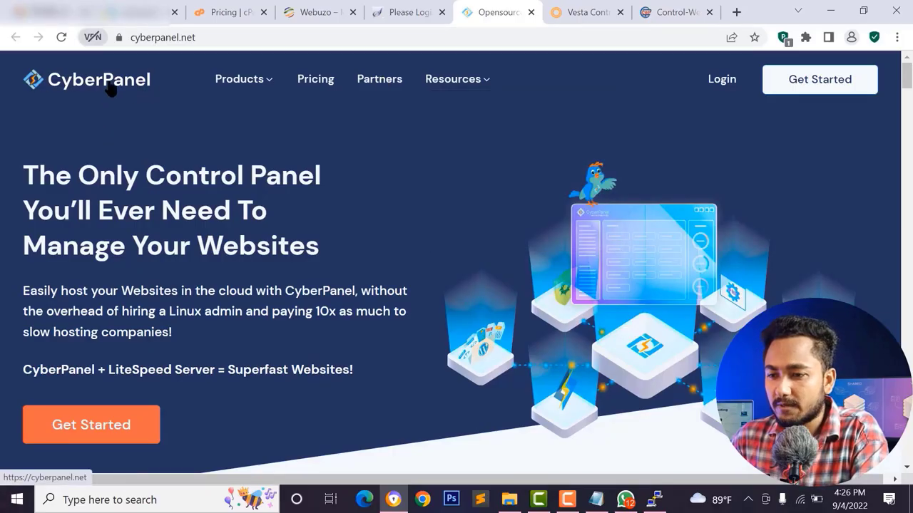
- Search Google for 'install cyberpanel' using the 'install cyberpanel ubuntu' suggestion
{"action": "scroll", "coordinate": [173, 268], "scroll_direction": "down", "scroll_amount": 5}
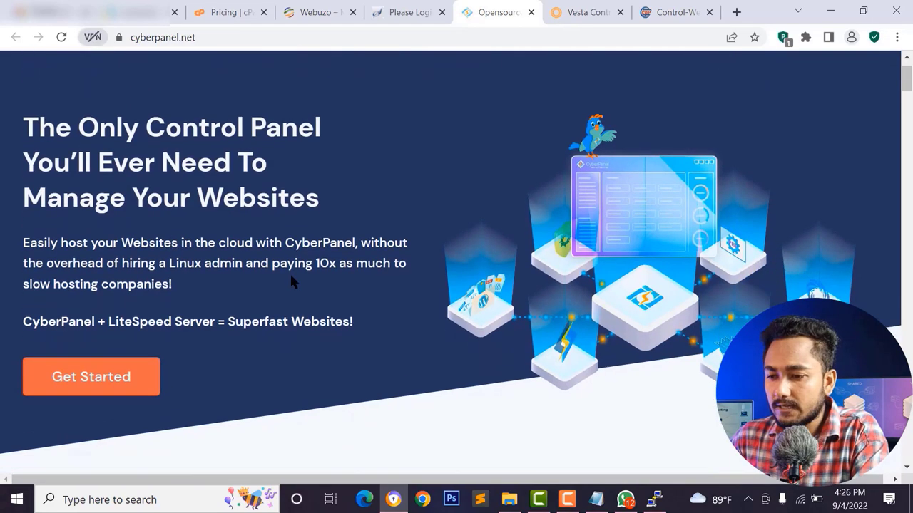
{"action": "scroll", "coordinate": [430, 259], "scroll_direction": "down", "scroll_amount": 3}
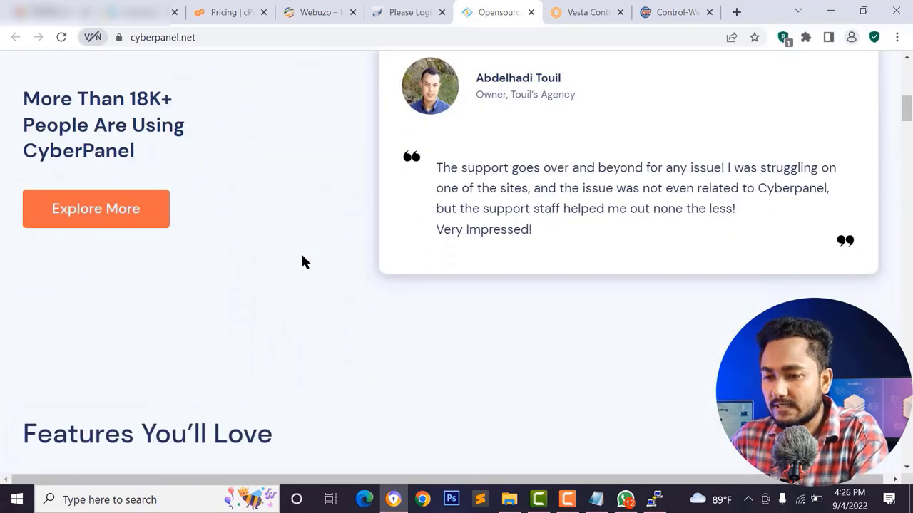
{"action": "scroll", "coordinate": [302, 261], "scroll_direction": "up", "scroll_amount": 8}
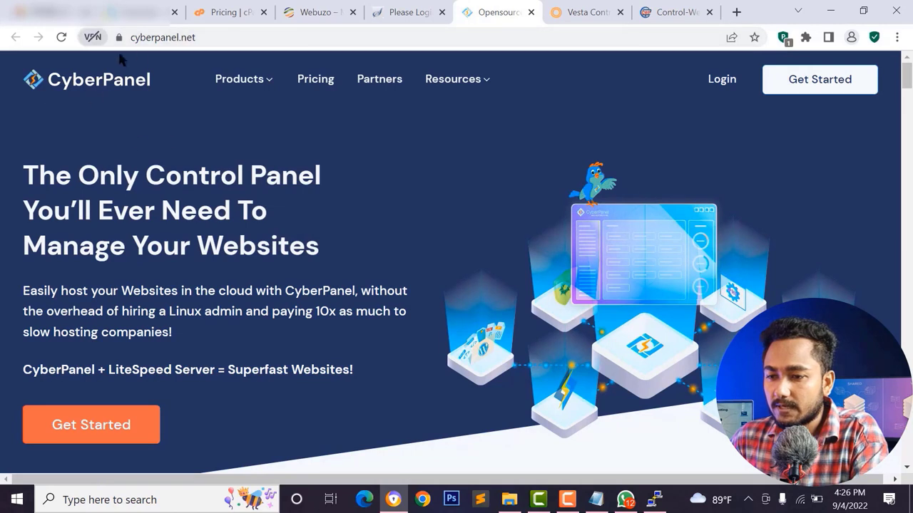
{"action": "left_click", "coordinate": [189, 37]}
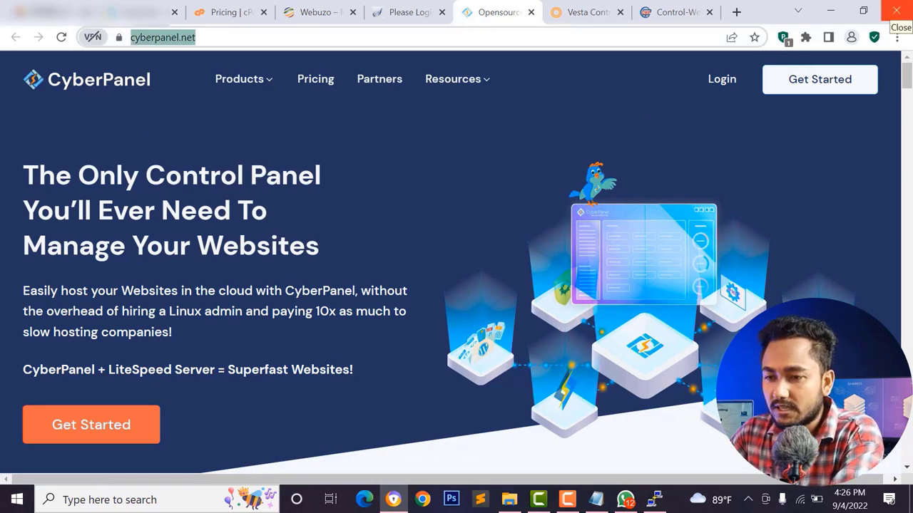
{"action": "type", "text": "inst"}
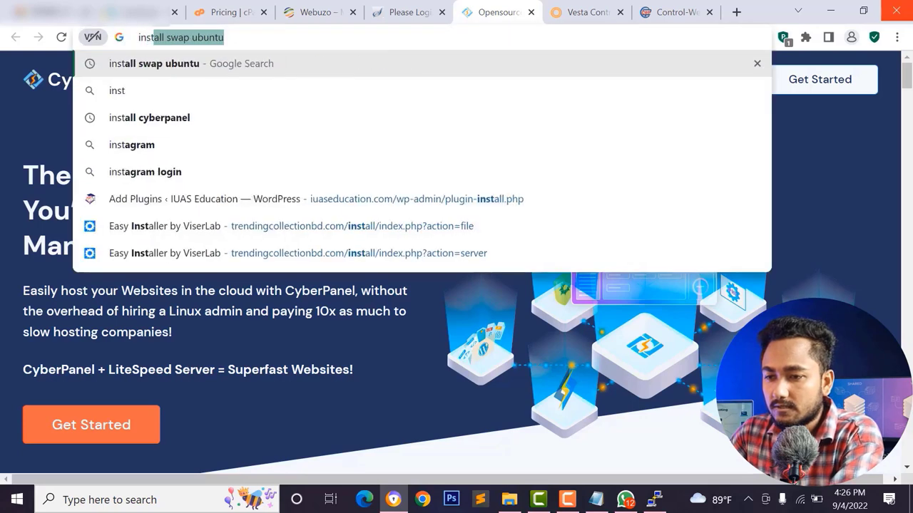
{"action": "type", "text": "all cyb"}
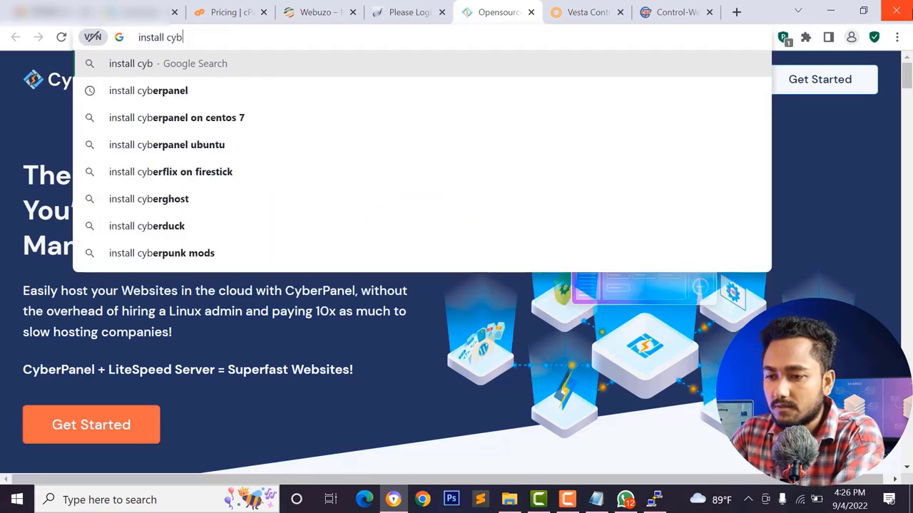
{"action": "type", "text": "erpanel"}
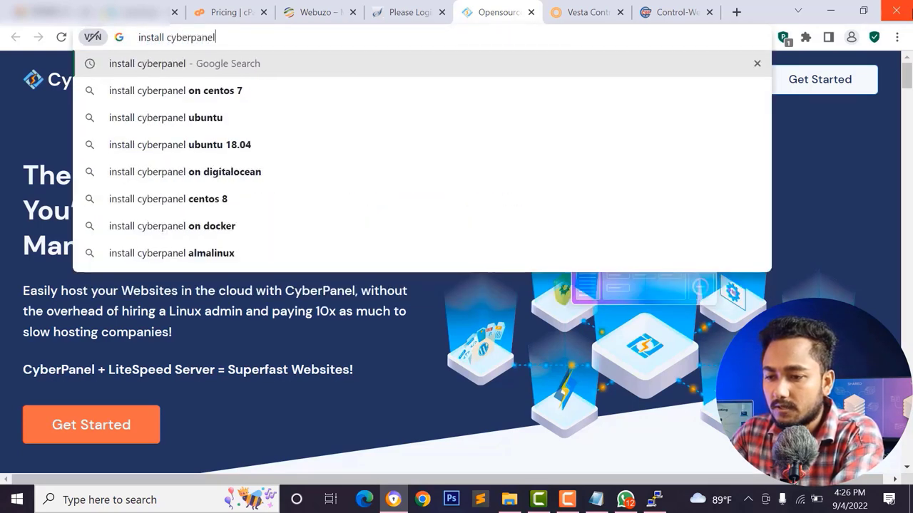
{"action": "left_click", "coordinate": [134, 117]}
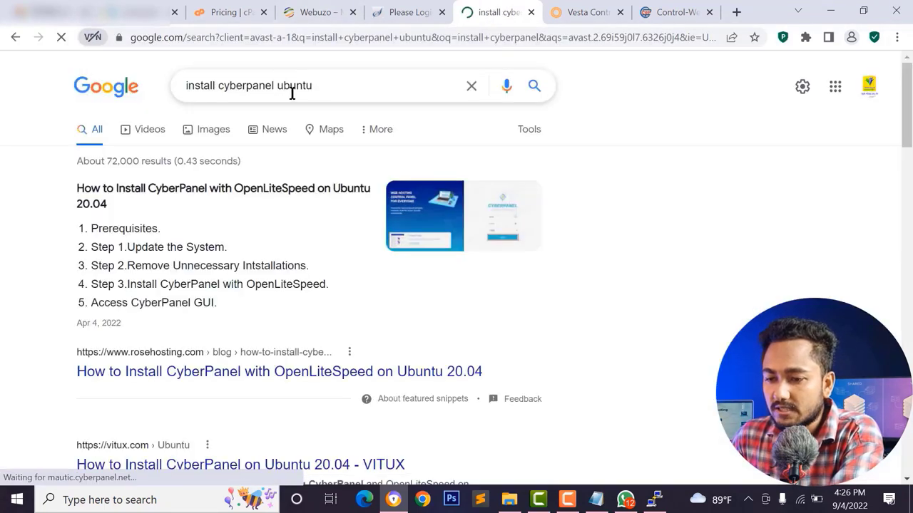
- Open the CyberPanel Ubuntu 20.04 community result, then its '01 - Installing CyberPanel' docs page
{"action": "scroll", "coordinate": [269, 258], "scroll_direction": "down", "scroll_amount": 3}
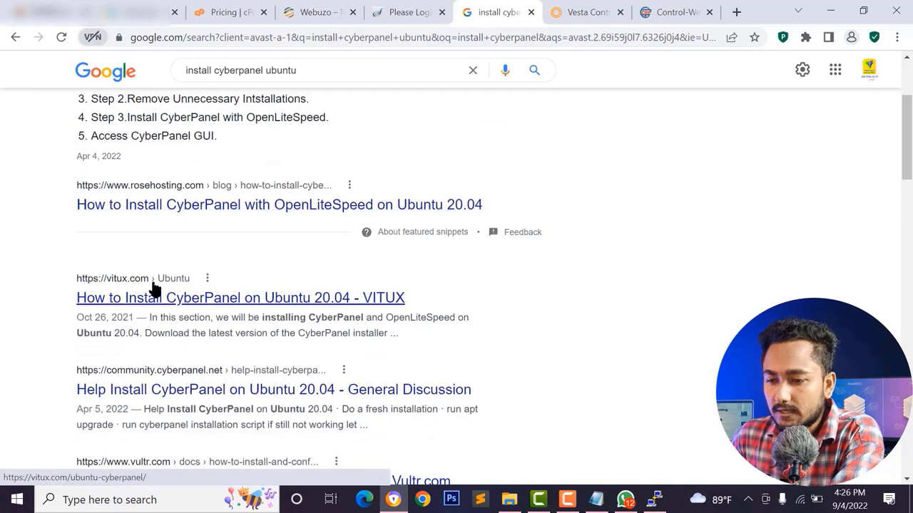
{"action": "scroll", "coordinate": [115, 250], "scroll_direction": "down", "scroll_amount": 1}
{"action": "scroll", "coordinate": [143, 228], "scroll_direction": "down", "scroll_amount": 2}
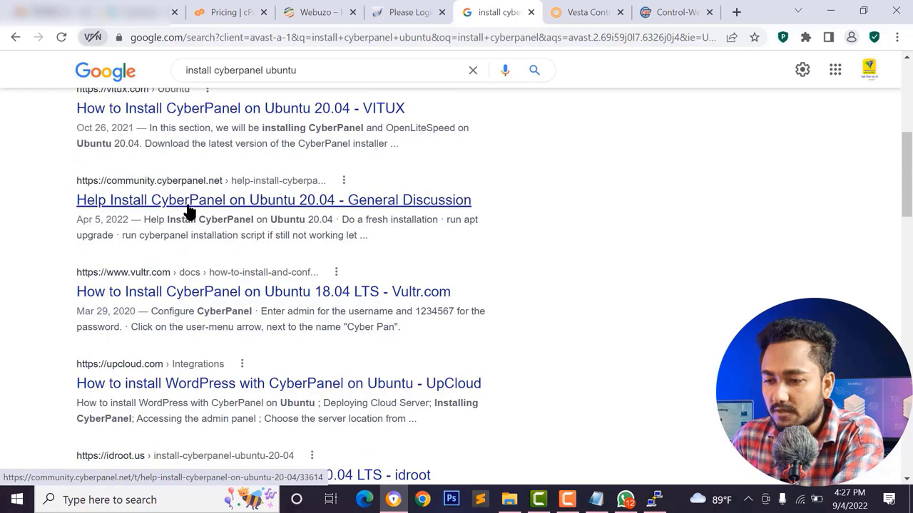
{"action": "left_click", "coordinate": [212, 199]}
{"action": "scroll", "coordinate": [331, 193], "scroll_direction": "down", "scroll_amount": 5}
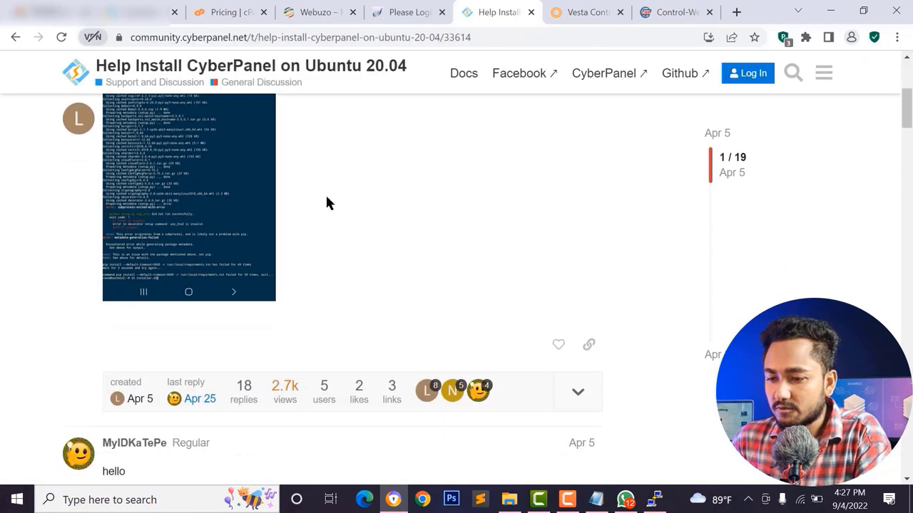
{"action": "scroll", "coordinate": [325, 202], "scroll_direction": "down", "scroll_amount": 15}
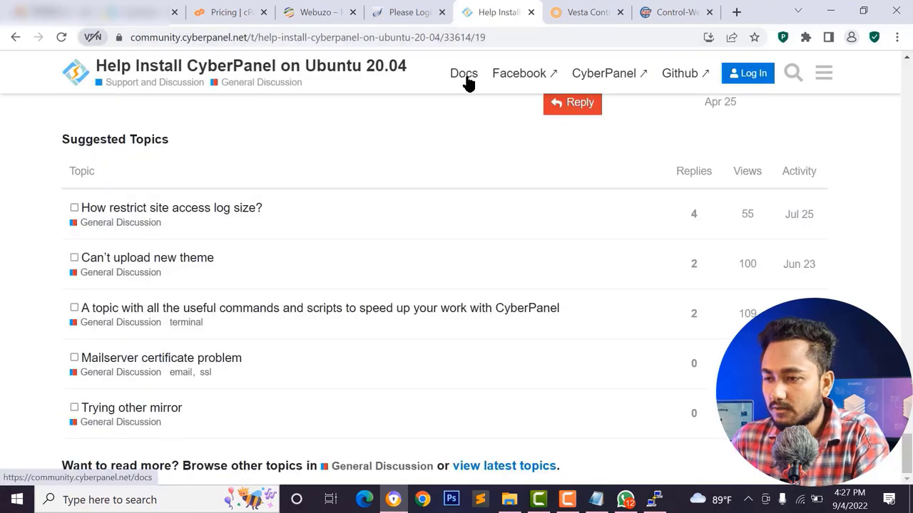
{"action": "left_click", "coordinate": [465, 77]}
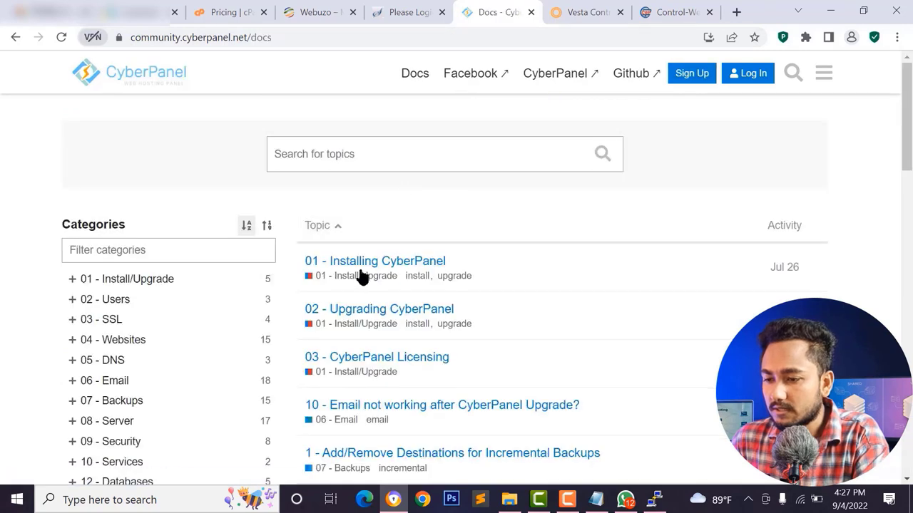
{"action": "left_click", "coordinate": [361, 270]}
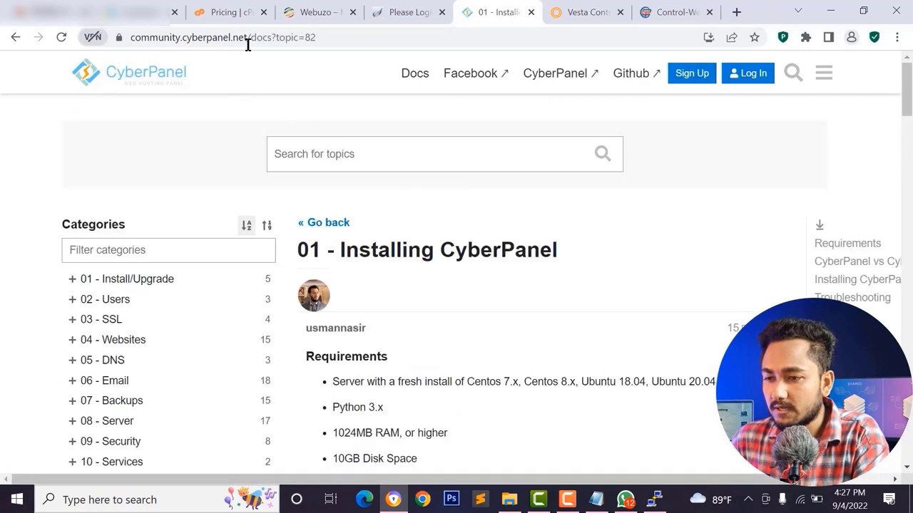
- Read the guide's steps and select the 'sudo apt update && sudo apt upgrade -y' command
{"action": "scroll", "coordinate": [470, 243], "scroll_direction": "down", "scroll_amount": 3}
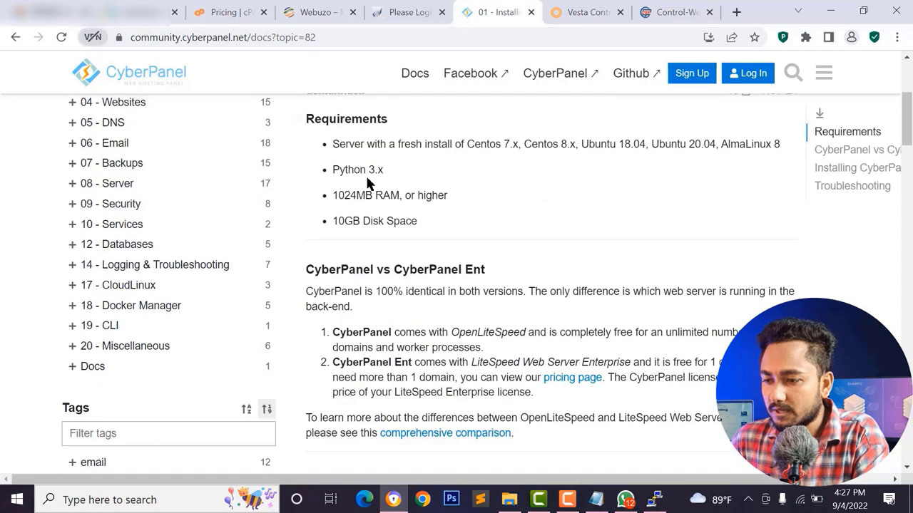
{"action": "scroll", "coordinate": [372, 239], "scroll_direction": "down", "scroll_amount": 5}
{"action": "scroll", "coordinate": [385, 244], "scroll_direction": "down", "scroll_amount": 3}
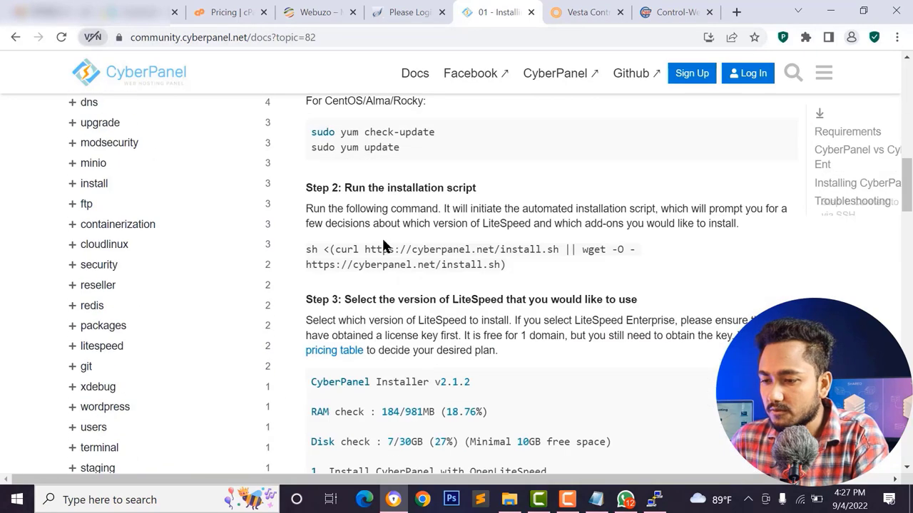
{"action": "scroll", "coordinate": [383, 240], "scroll_direction": "up", "scroll_amount": 3}
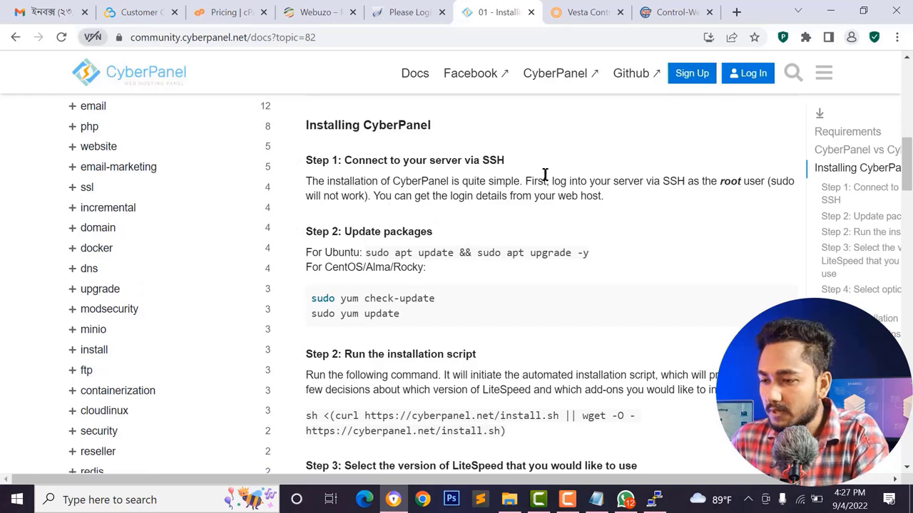
{"action": "left_click_drag", "start_coordinate": [663, 181], "coordinate": [746, 179]}
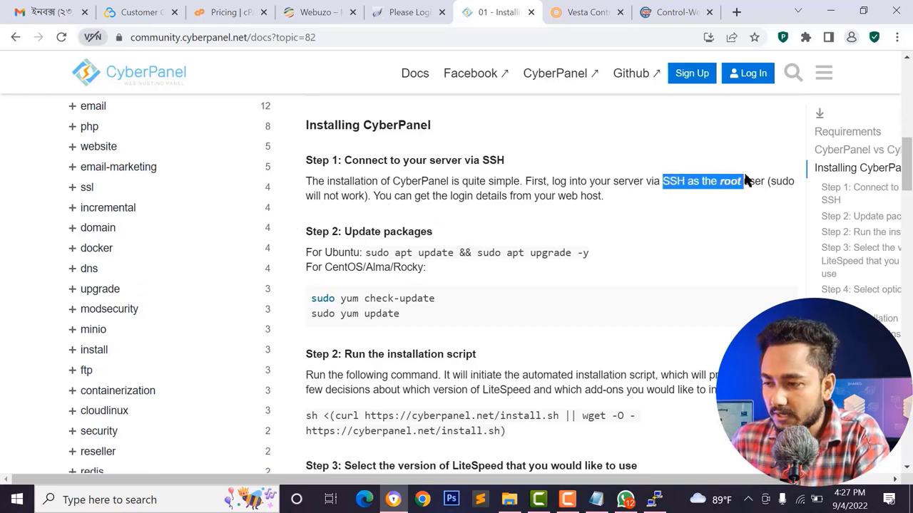
{"action": "left_click", "coordinate": [760, 180]}
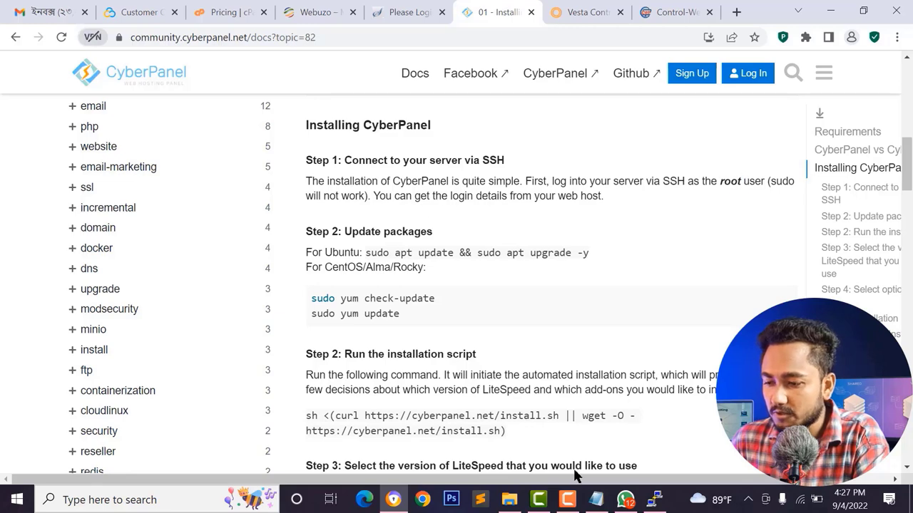
{"action": "left_click", "coordinate": [653, 499]}
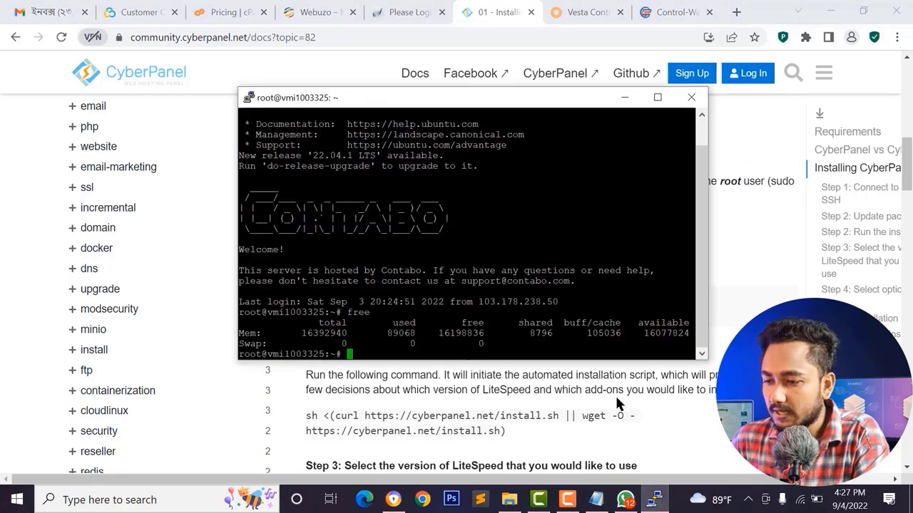
{"action": "left_click", "coordinate": [617, 404]}
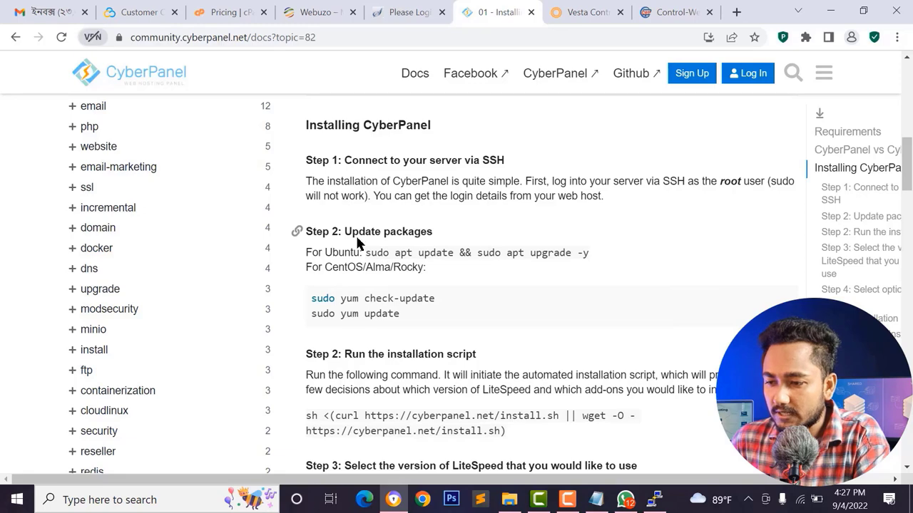
{"action": "scroll", "coordinate": [366, 265], "scroll_direction": "down", "scroll_amount": 1}
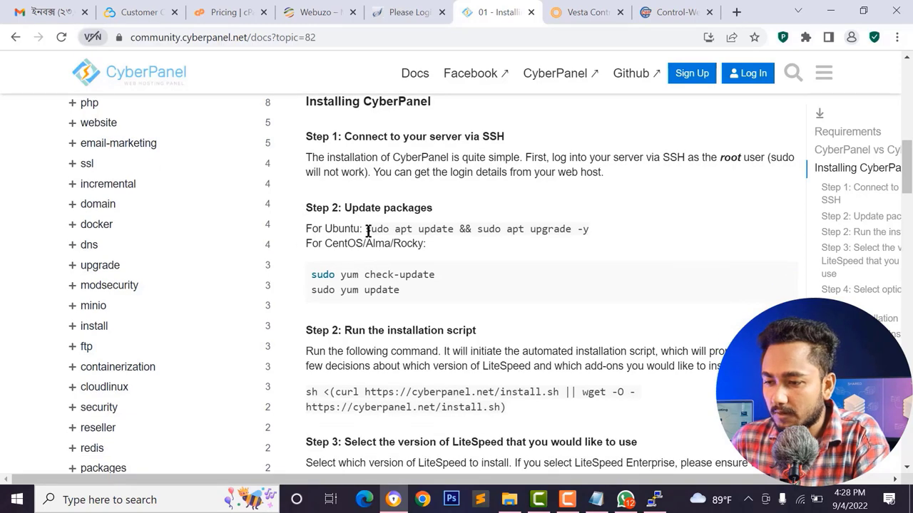
{"action": "left_click_drag", "start_coordinate": [382, 230], "coordinate": [599, 237]}
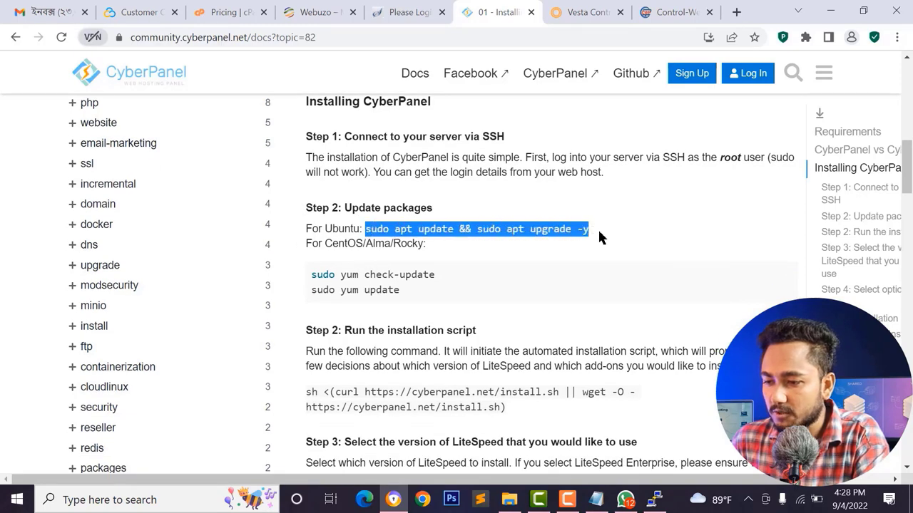
- Copy the 'sudo apt update && sudo apt upgrade -y' command from the install guide
{"action": "left_click", "coordinate": [330, 226]}
{"action": "double_click", "coordinate": [344, 227]}
{"action": "left_click", "coordinate": [356, 227]}
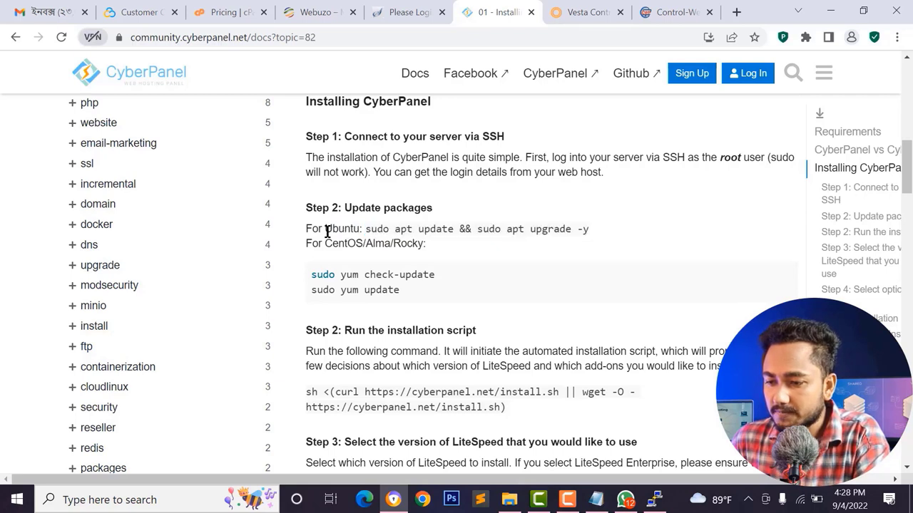
{"action": "left_click_drag", "start_coordinate": [391, 246], "coordinate": [432, 248]}
{"action": "left_click", "coordinate": [390, 244]}
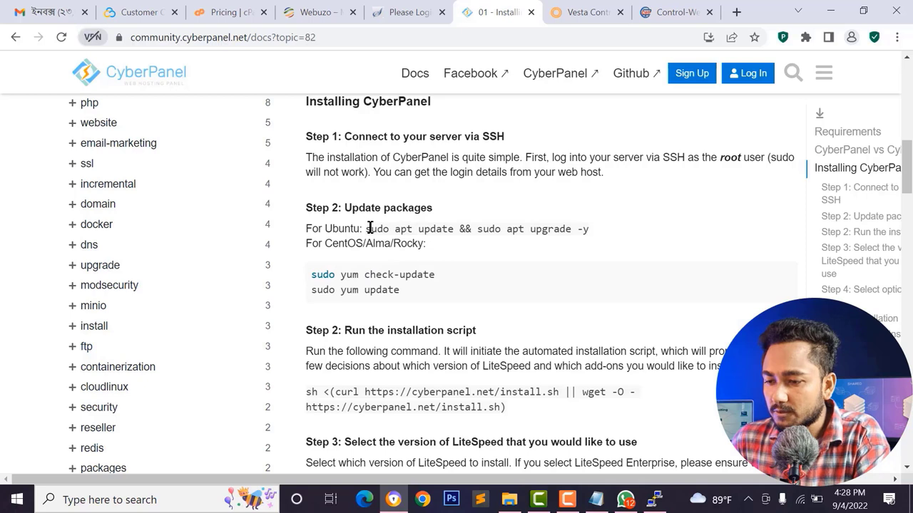
{"action": "left_click_drag", "start_coordinate": [366, 229], "coordinate": [586, 228]}
{"action": "key", "text": "ctrl+c"}
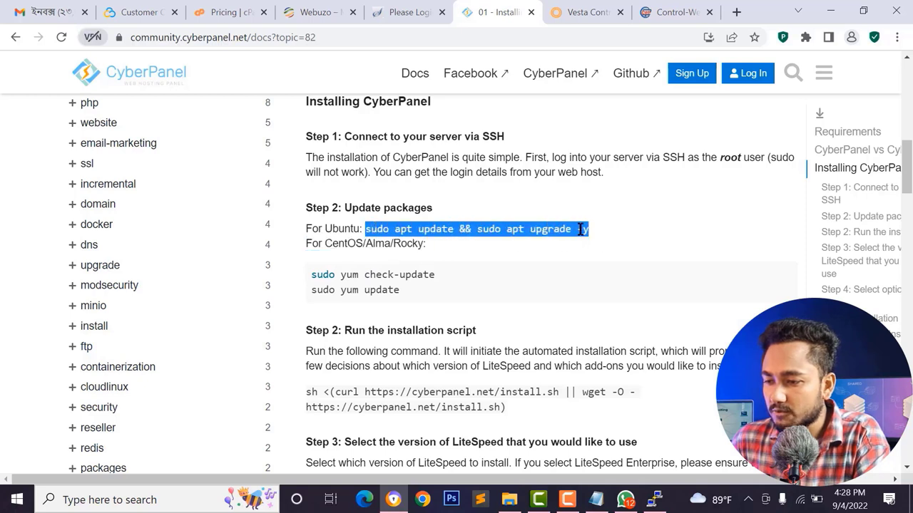
{"action": "right_click", "coordinate": [576, 228]}
{"action": "left_click", "coordinate": [601, 242]}
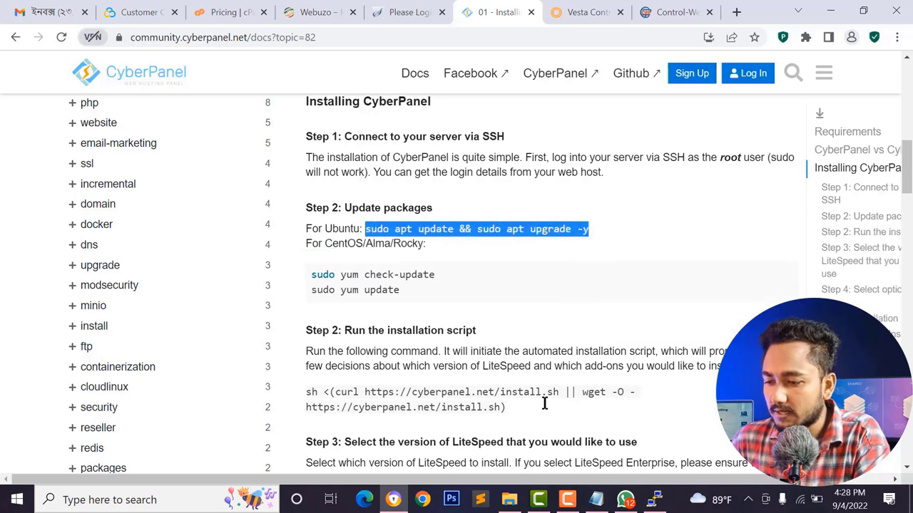
- Paste and run the update command in the PuTTY terminal, then return to the guide
{"action": "key", "text": "alt+Tab"}
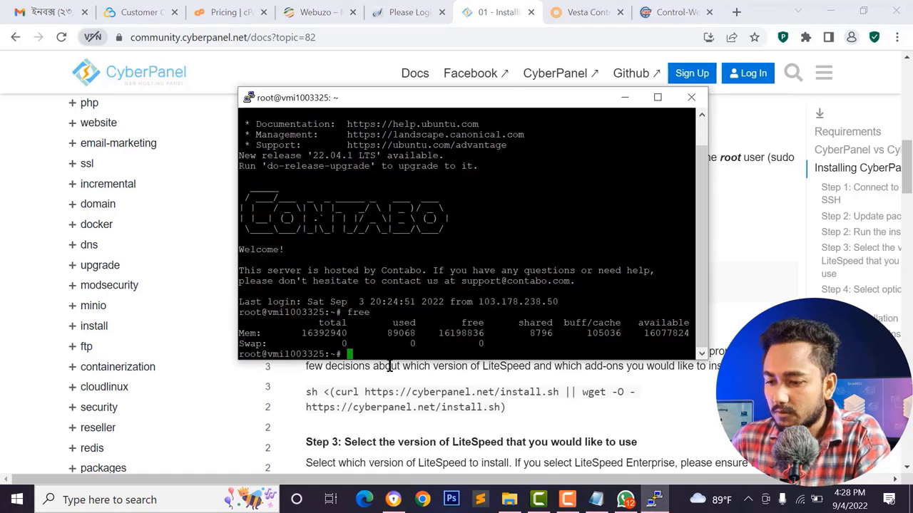
{"action": "right_click", "coordinate": [383, 361]}
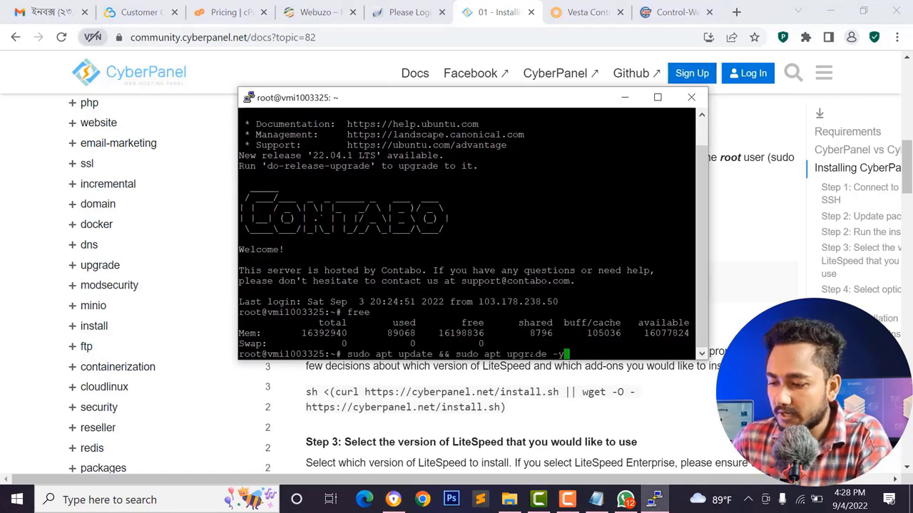
{"action": "key", "text": "Return"}
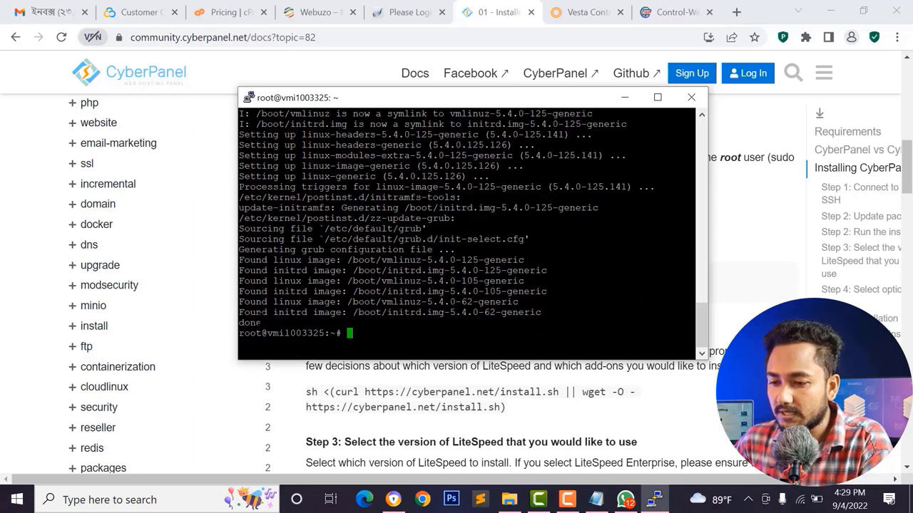
{"action": "left_click", "coordinate": [412, 405]}
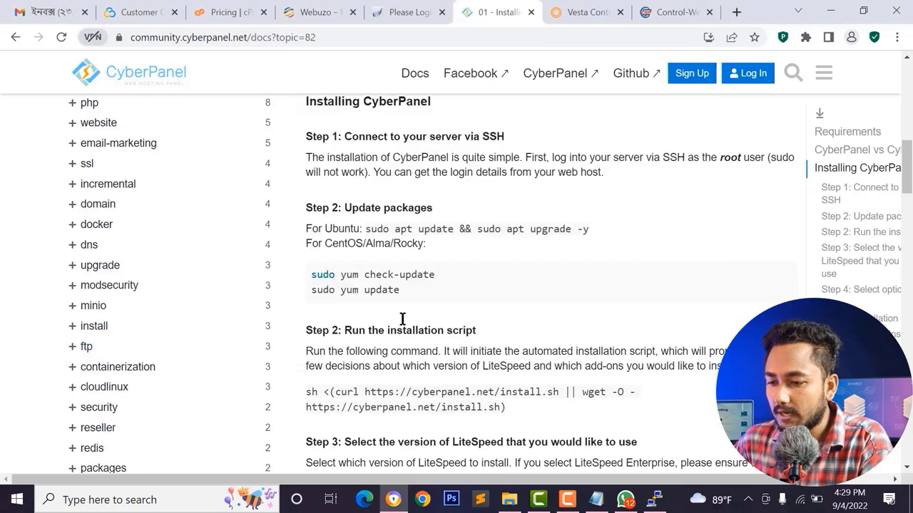
{"action": "scroll", "coordinate": [381, 330], "scroll_direction": "down", "scroll_amount": 2}
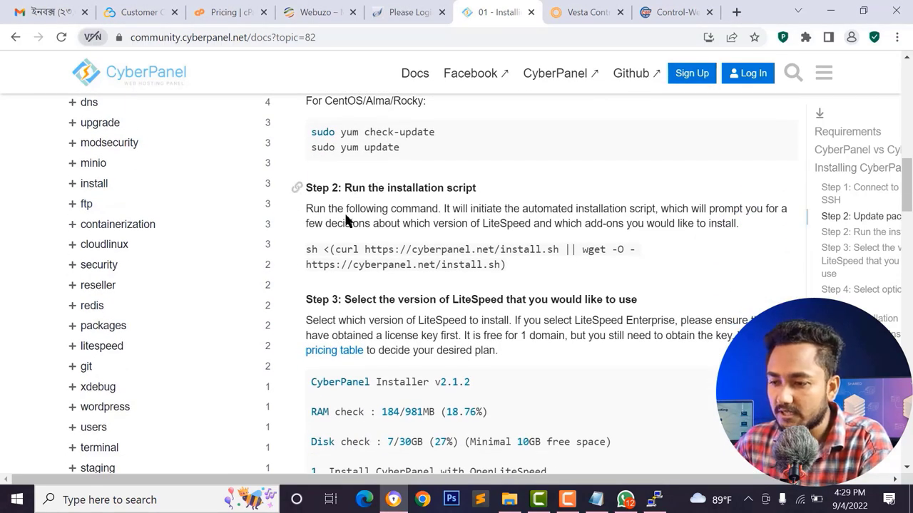
{"action": "left_click_drag", "start_coordinate": [505, 258], "coordinate": [311, 255]}
{"action": "key", "text": "ctrl+c"}
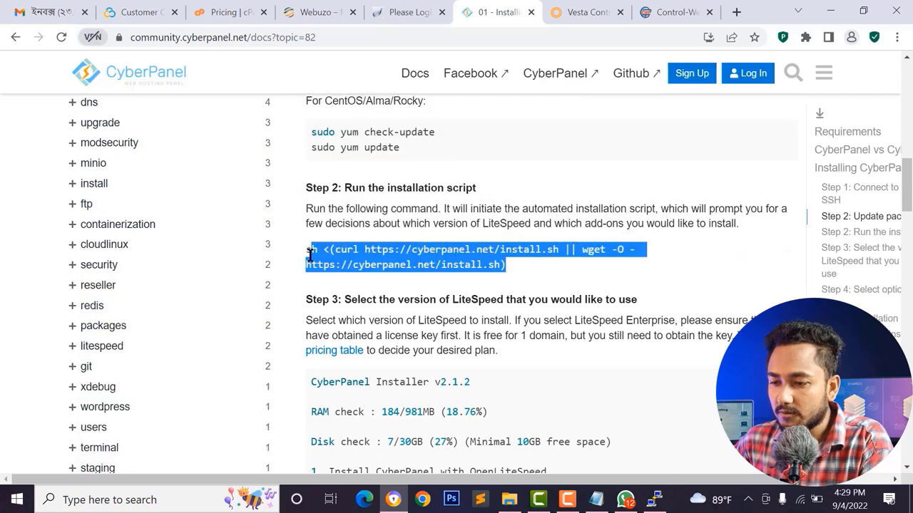
{"action": "right_click", "coordinate": [347, 260]}
{"action": "left_click", "coordinate": [426, 268]}
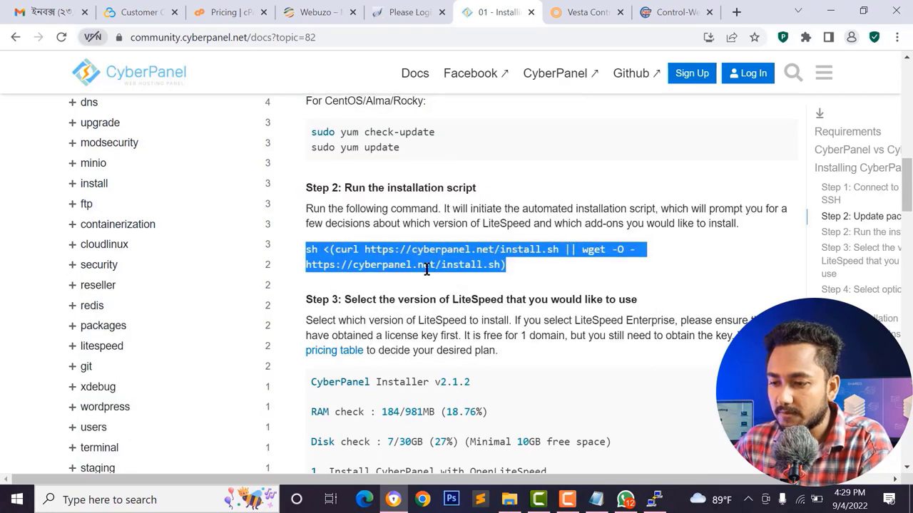
{"action": "right_click", "coordinate": [347, 262]}
{"action": "left_click", "coordinate": [367, 267]}
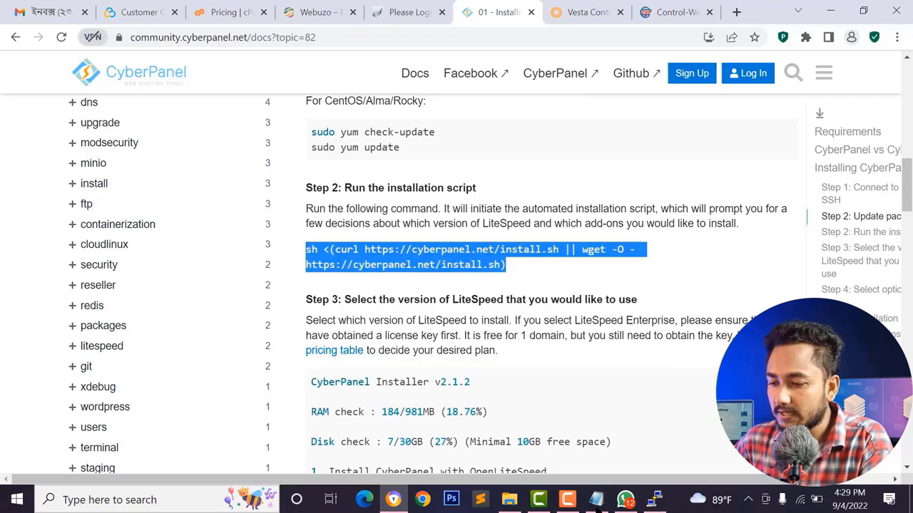
- Paste the install command into the PuTTY server terminal and run it
{"action": "left_click", "coordinate": [654, 499]}
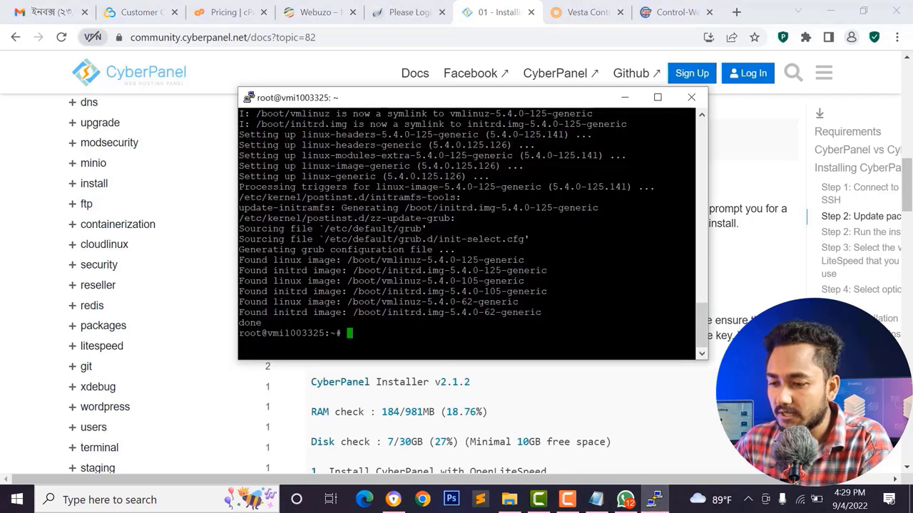
{"action": "key", "text": "shift+Insert"}
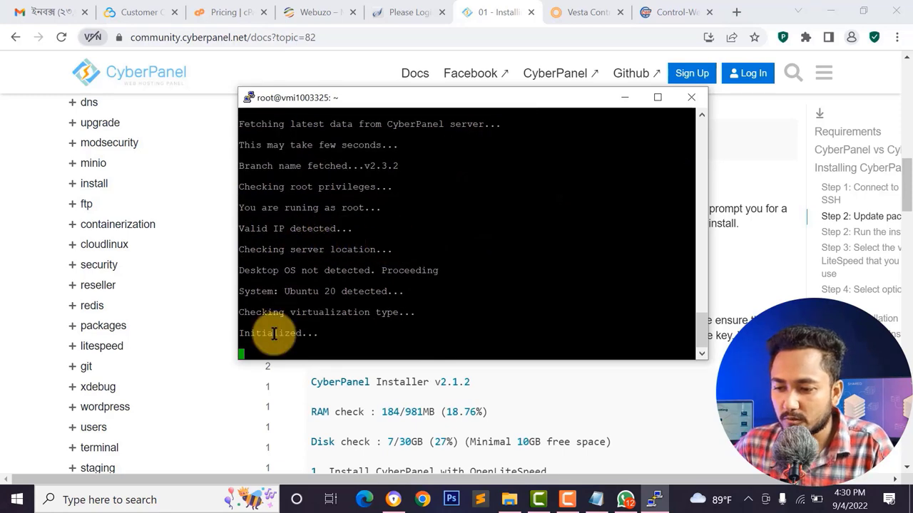
{"action": "scroll", "coordinate": [239, 344], "scroll_direction": "down", "scroll_amount": 10}
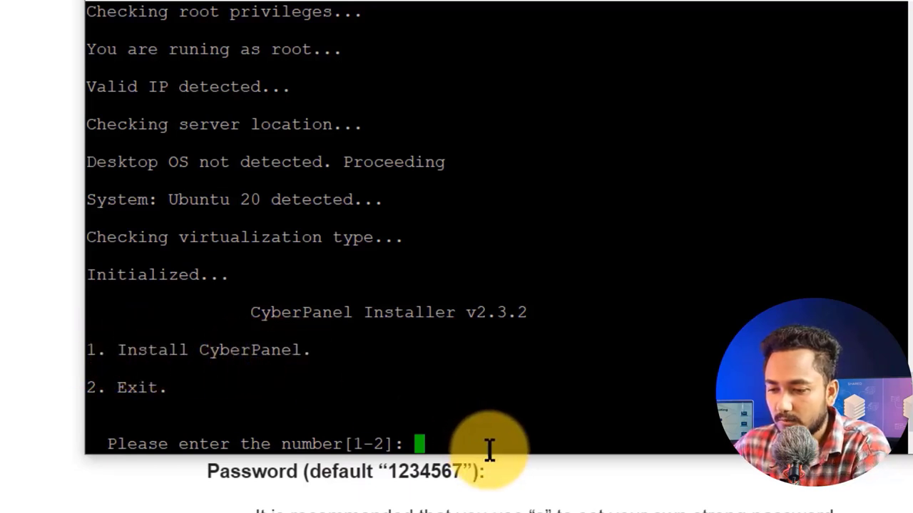
- Pick option 1 to install CyberPanel, then option 1 for OpenLiteSpeed over LiteSpeed Enterprise
{"action": "type", "text": "1"}
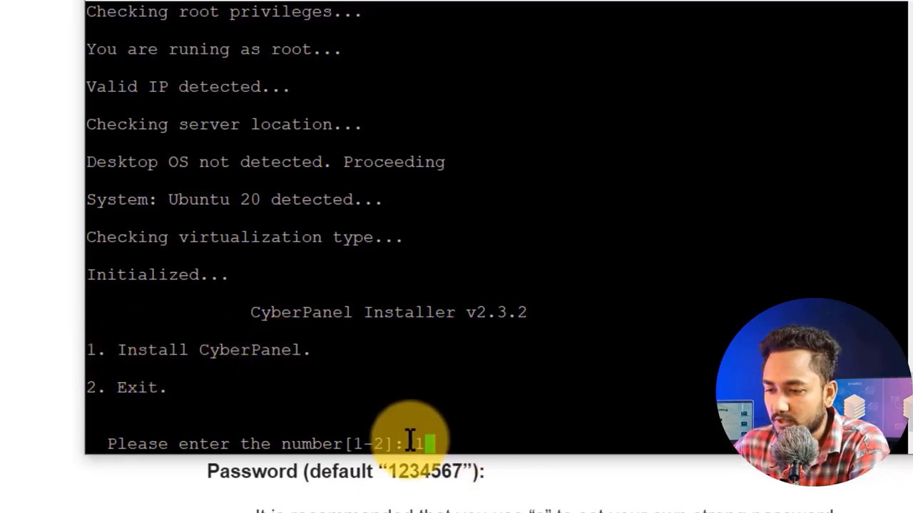
{"action": "key", "text": "Return"}
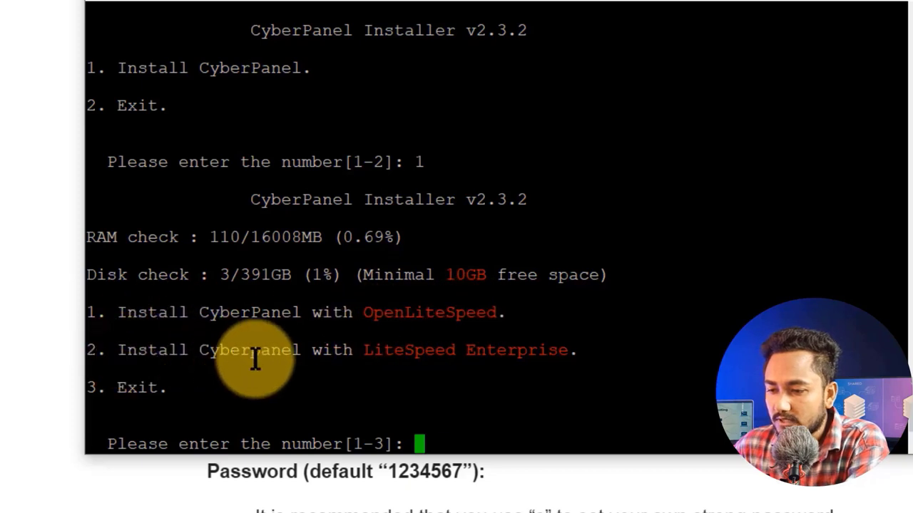
{"action": "double_click", "coordinate": [518, 349]}
{"action": "triple_click", "coordinate": [397, 350]}
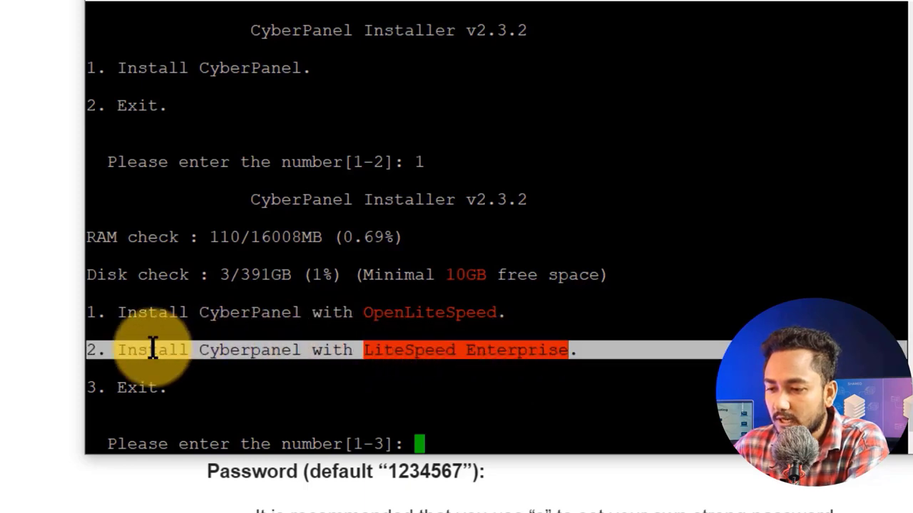
{"action": "left_click", "coordinate": [305, 317]}
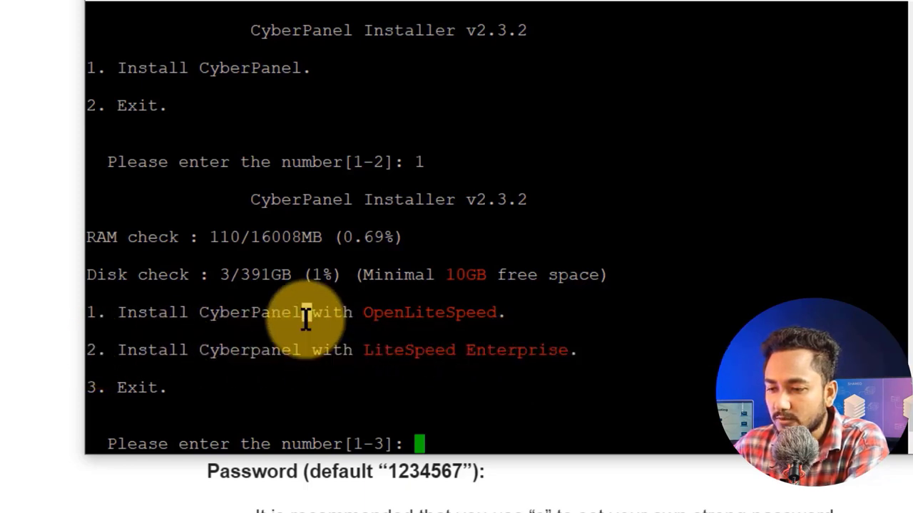
{"action": "triple_click", "coordinate": [305, 317]}
{"action": "triple_click", "coordinate": [359, 338]}
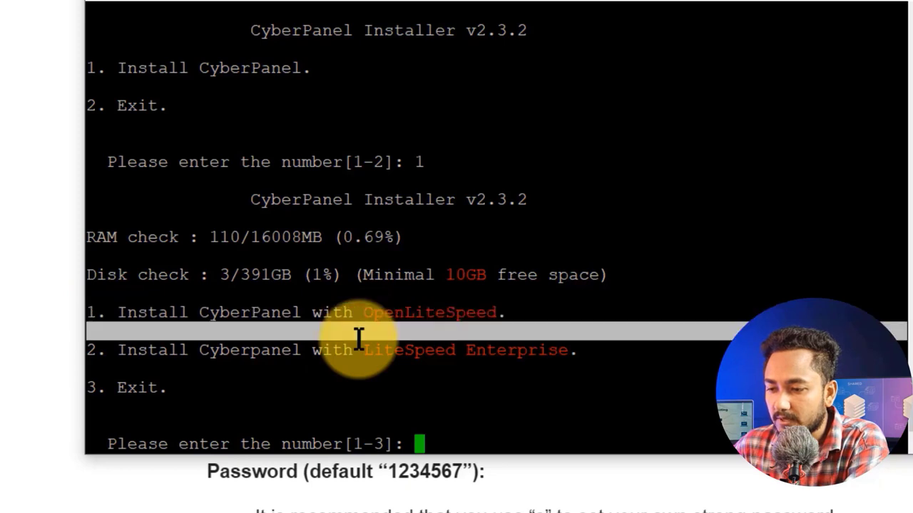
{"action": "triple_click", "coordinate": [325, 350]}
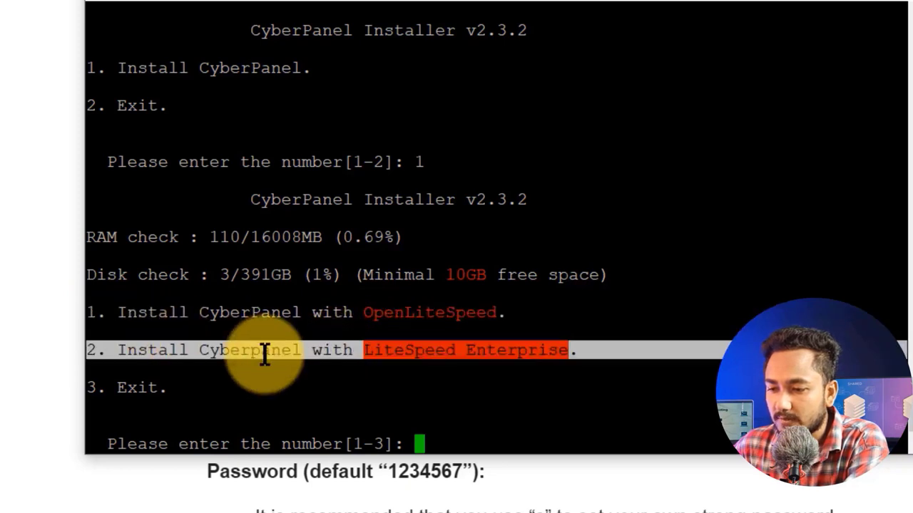
{"action": "left_click", "coordinate": [273, 310]}
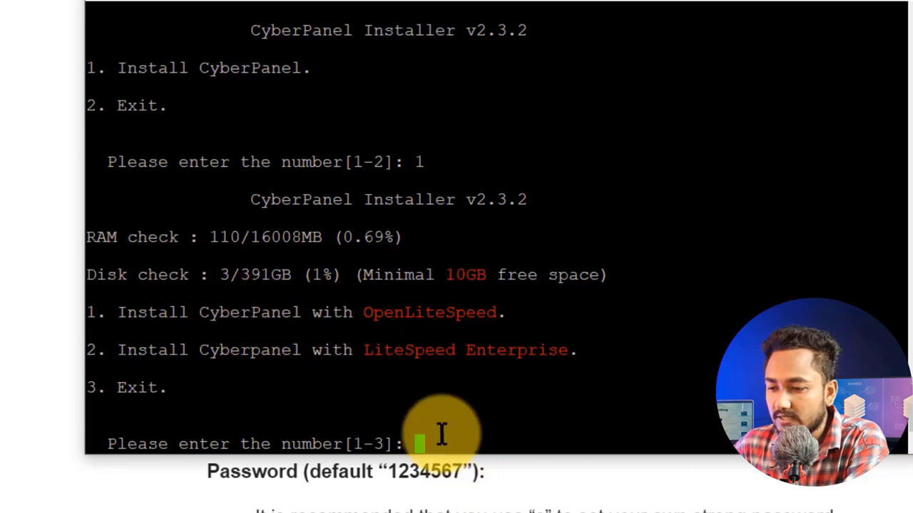
{"action": "type", "text": "1"}
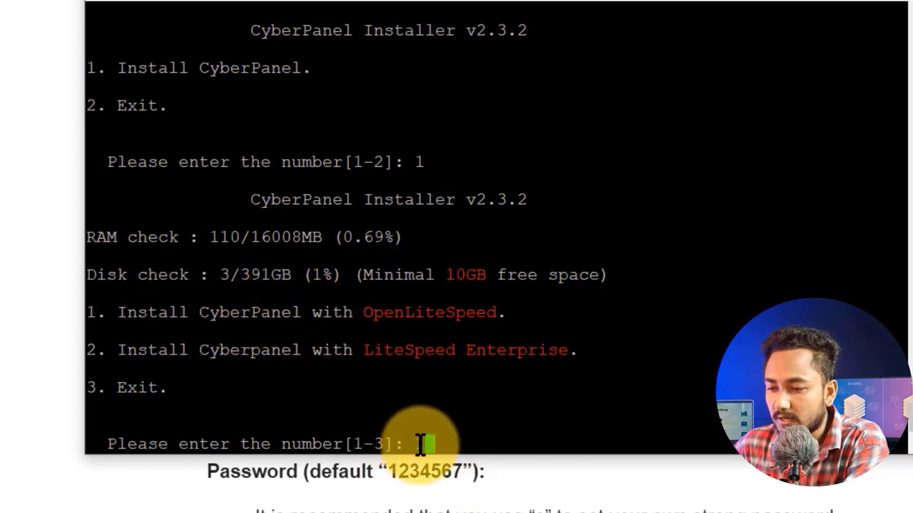
{"action": "key", "text": "Return"}
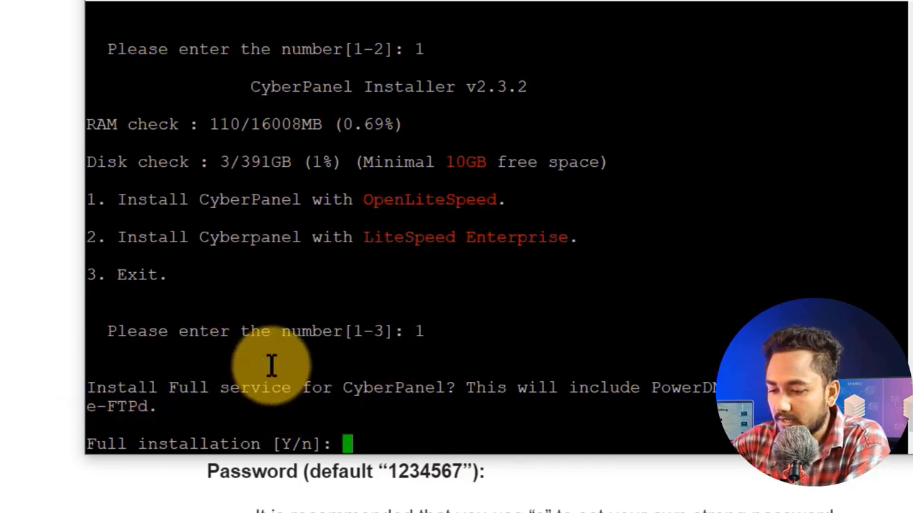
- Answer Y for full installation, keep local MySQL, and accept the latest CyberPanel version
{"action": "type", "text": "Y"}
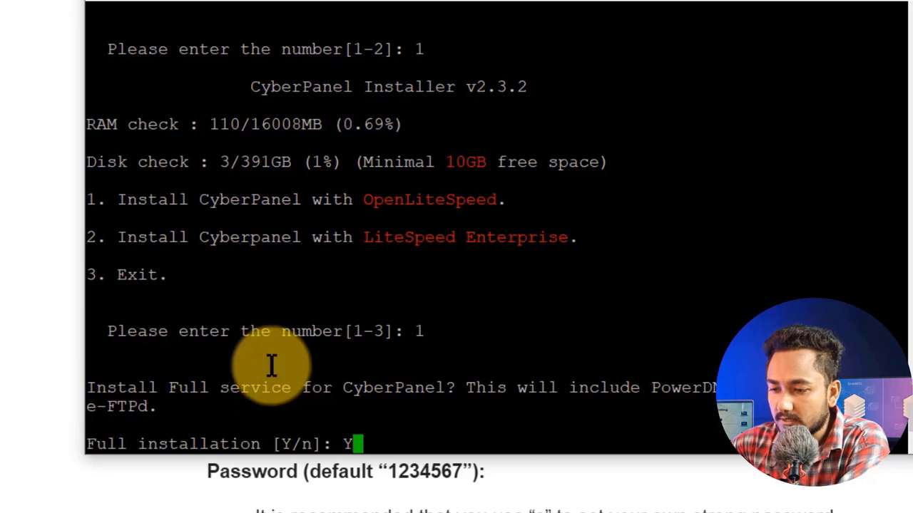
{"action": "key", "text": "Return"}
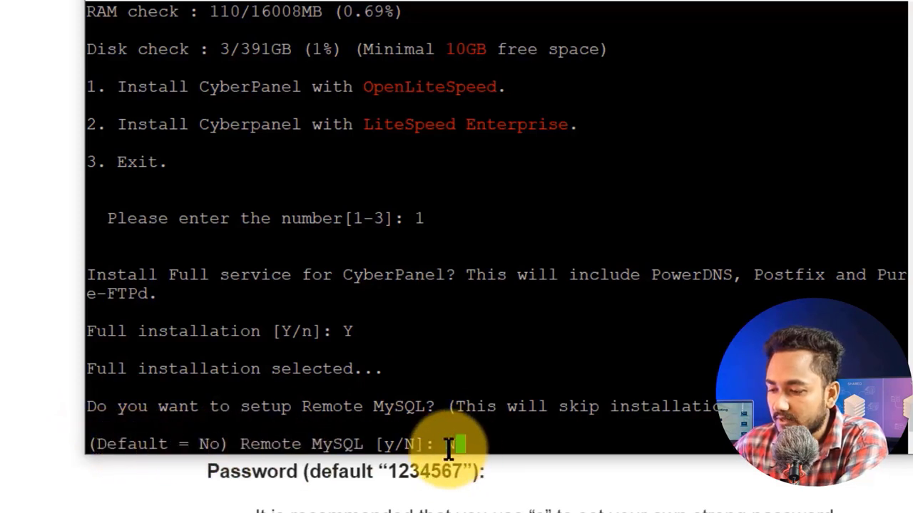
{"action": "key", "text": "Return"}
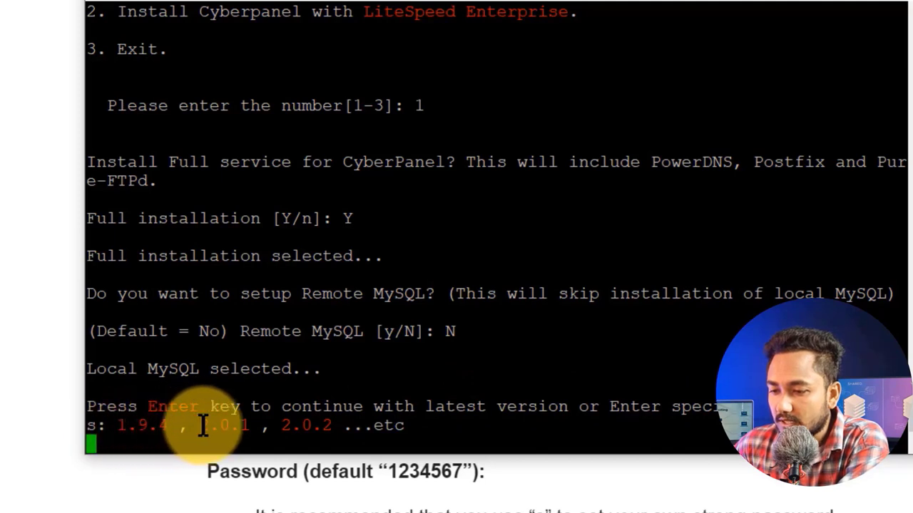
{"action": "left_click_drag", "start_coordinate": [202, 425], "coordinate": [276, 426]}
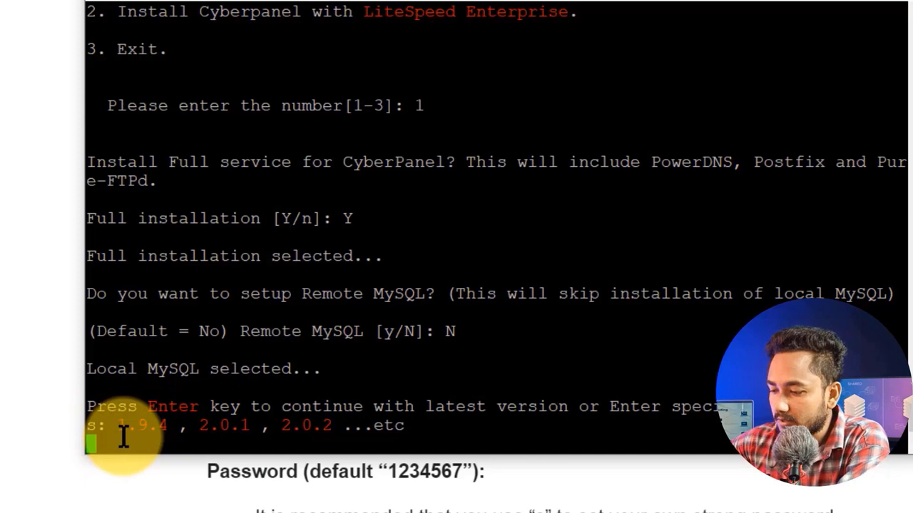
{"action": "key", "text": "Return"}
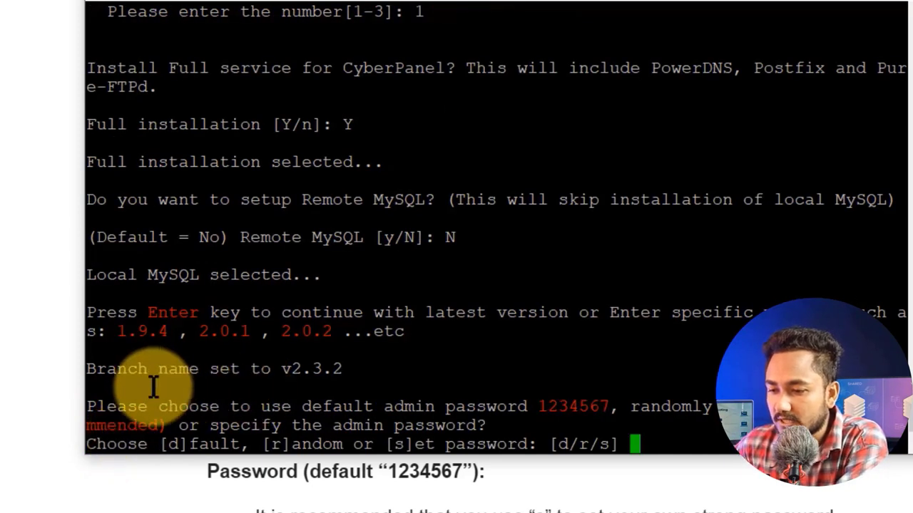
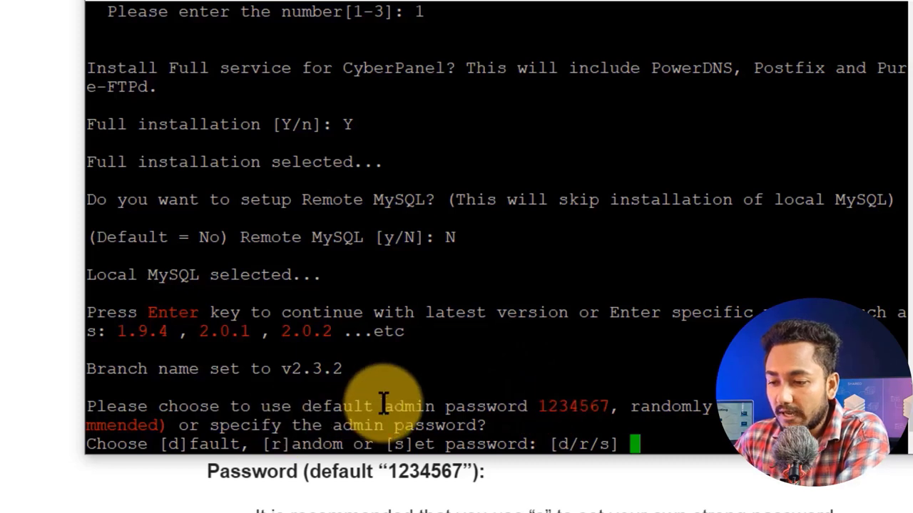
- Keep the default admin password and answer Y to install Memcached, Redis and the WatchDog
{"action": "double_click", "coordinate": [410, 406]}
{"action": "left_click", "coordinate": [567, 407]}
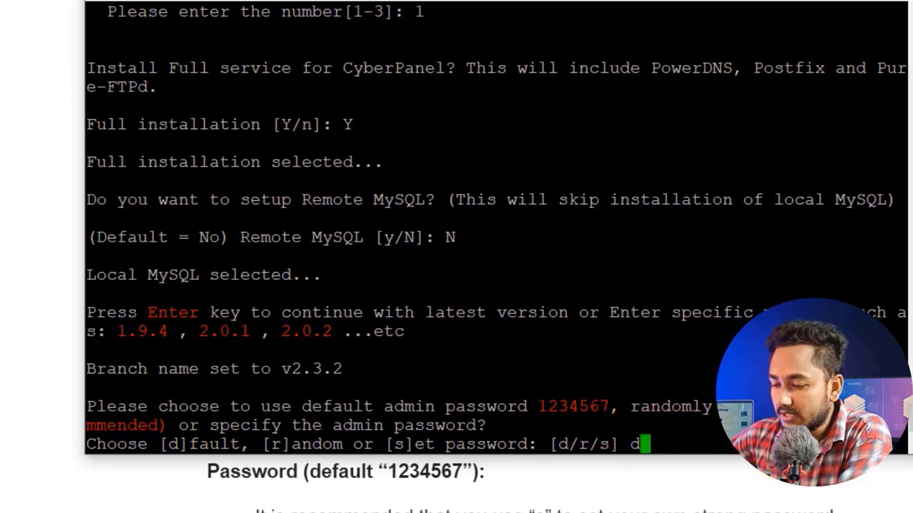
{"action": "key", "text": "Return"}
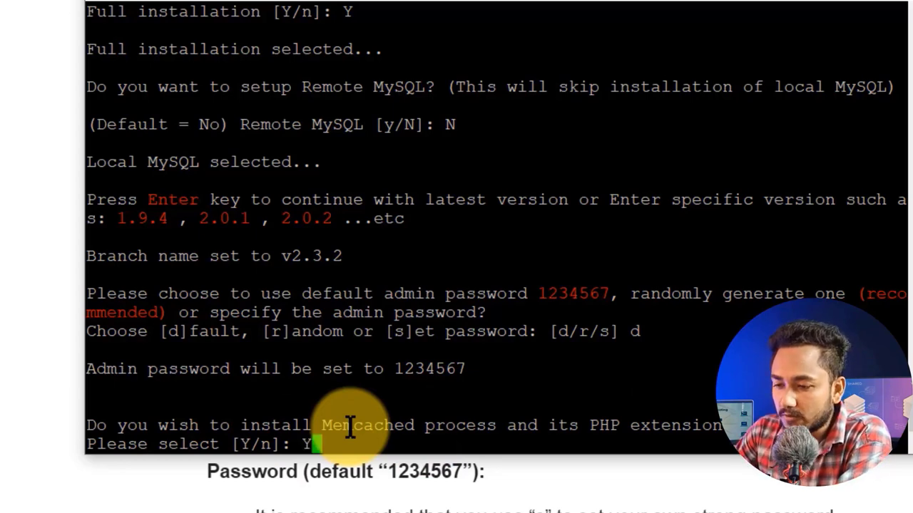
{"action": "key", "text": "Return"}
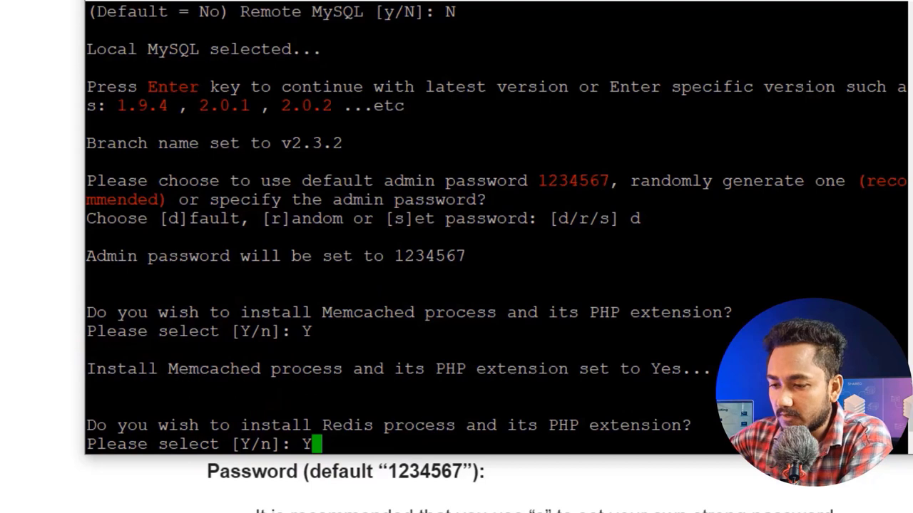
{"action": "key", "text": "Return"}
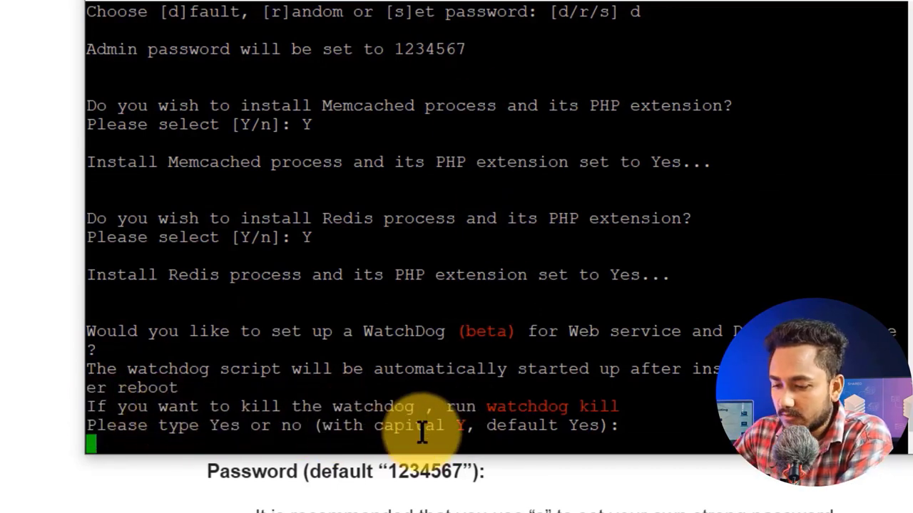
{"action": "type", "text": "Y"}
{"action": "key", "text": "Return"}
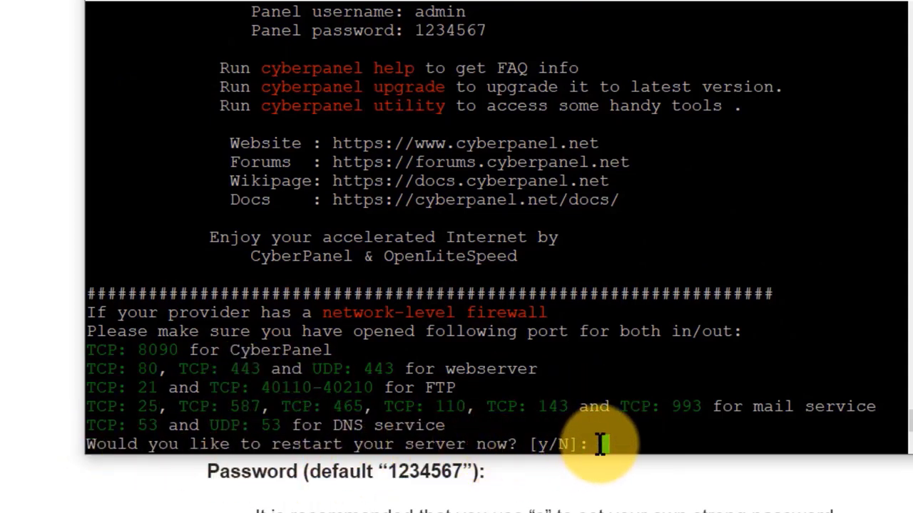
- Copy the CyberPanel Visit address, username and password lines from the installer output
{"action": "scroll", "coordinate": [602, 428], "scroll_direction": "up", "scroll_amount": 4}
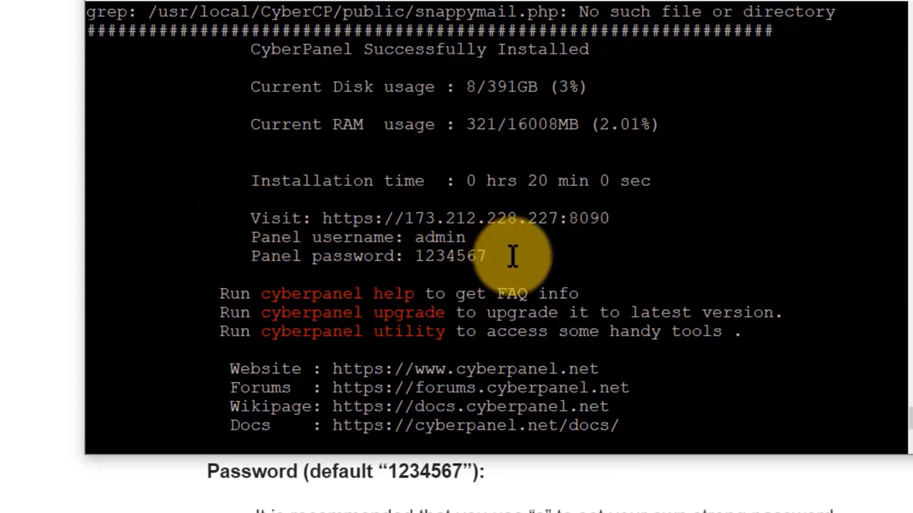
{"action": "left_click_drag", "start_coordinate": [512, 256], "coordinate": [255, 216]}
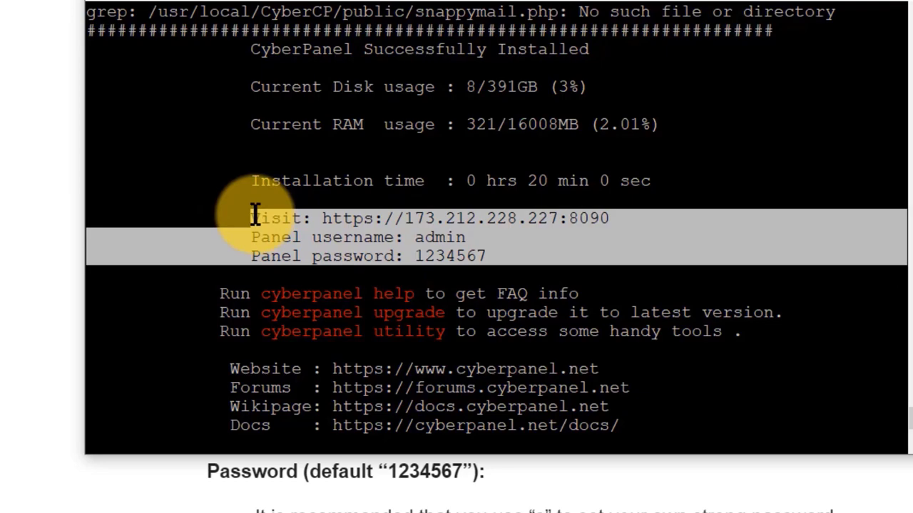
{"action": "scroll", "coordinate": [362, 236], "scroll_direction": "down", "scroll_amount": 5}
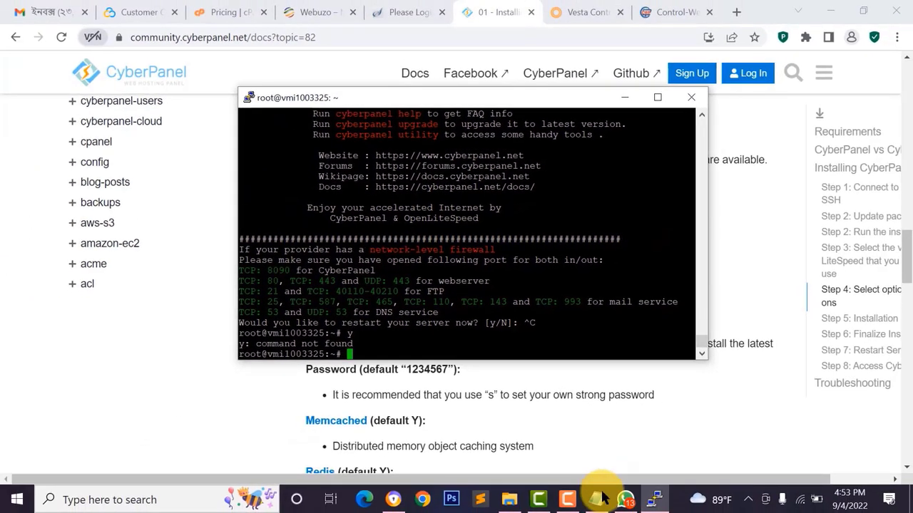
{"action": "left_click", "coordinate": [596, 499]}
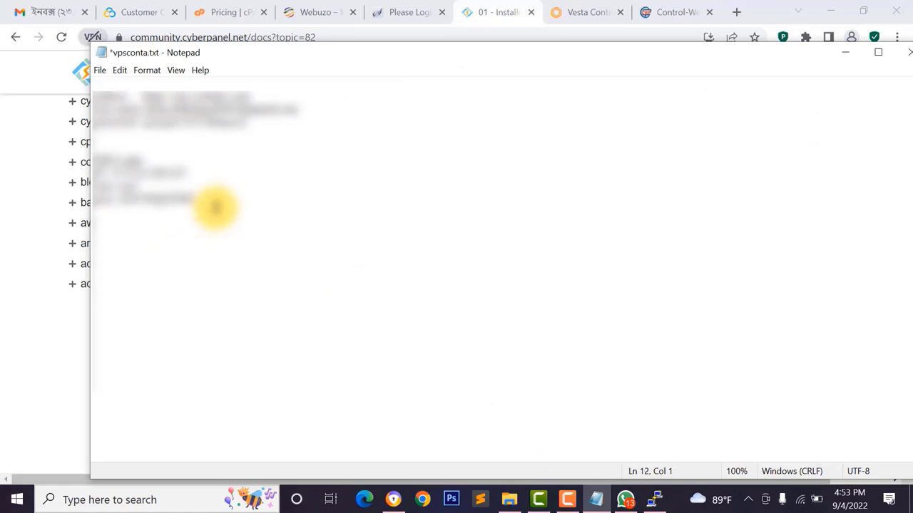
- Paste the CyberPanel login into vpsconta.txt, close PuTTY, and return to the Contabo page
{"action": "key", "text": "ctrl+v"}
{"action": "key", "text": "alt+Tab"}
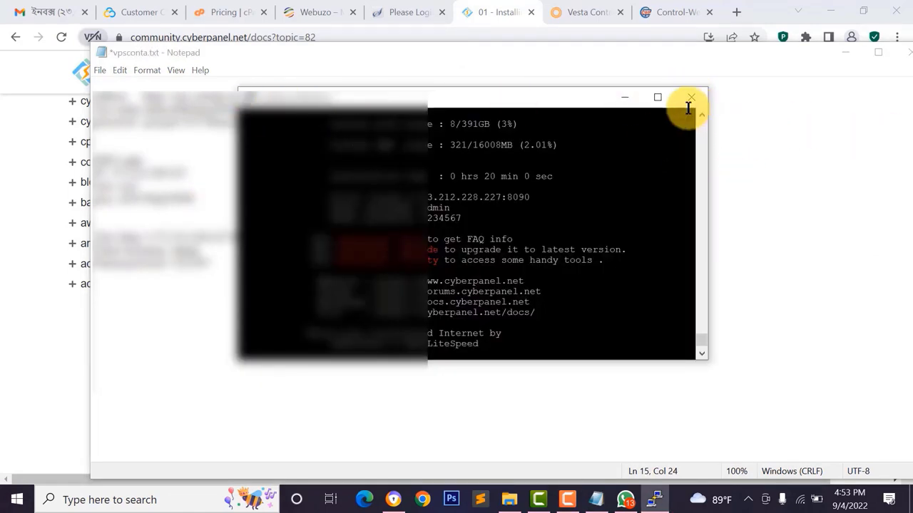
{"action": "left_click", "coordinate": [691, 99]}
{"action": "left_click", "coordinate": [470, 302]}
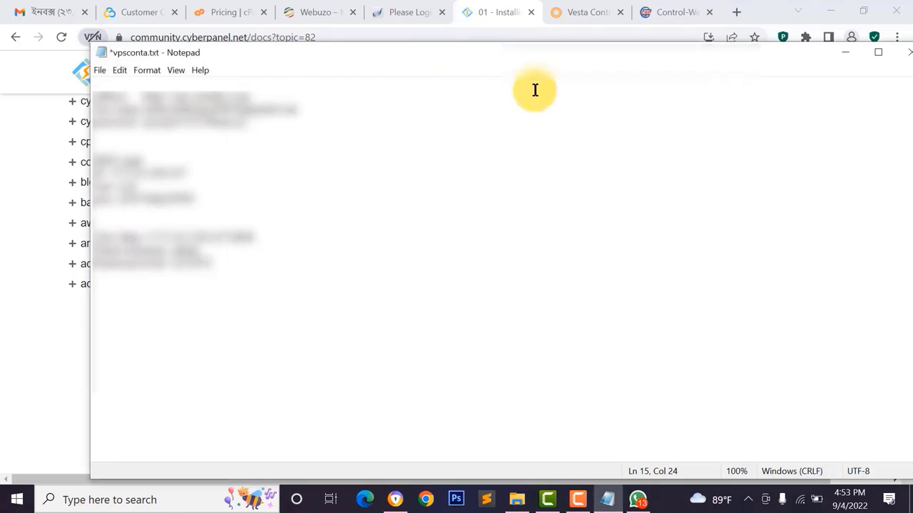
{"action": "left_click", "coordinate": [119, 13]}
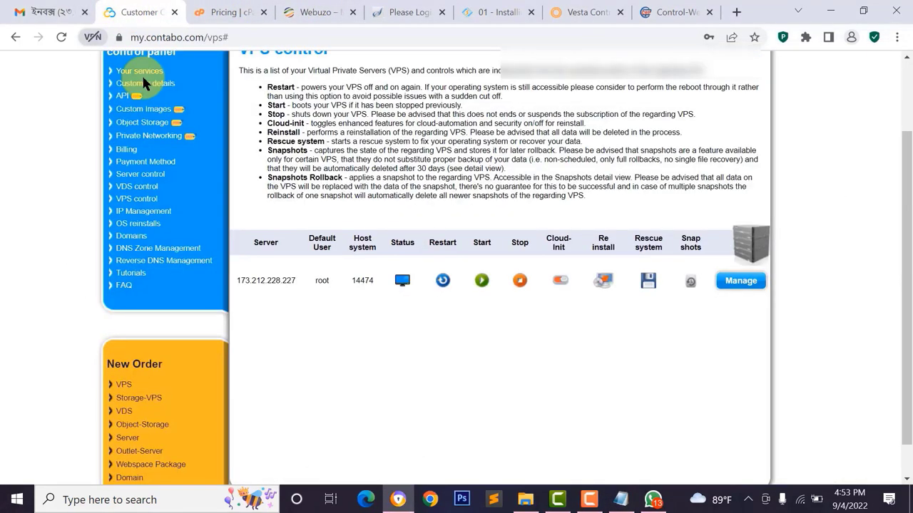
- Trigger a VPS reboot in Contabo, reload the control page, and switch back to the notes
{"action": "scroll", "coordinate": [250, 160], "scroll_direction": "up", "scroll_amount": 1}
{"action": "scroll", "coordinate": [248, 161], "scroll_direction": "up", "scroll_amount": 1}
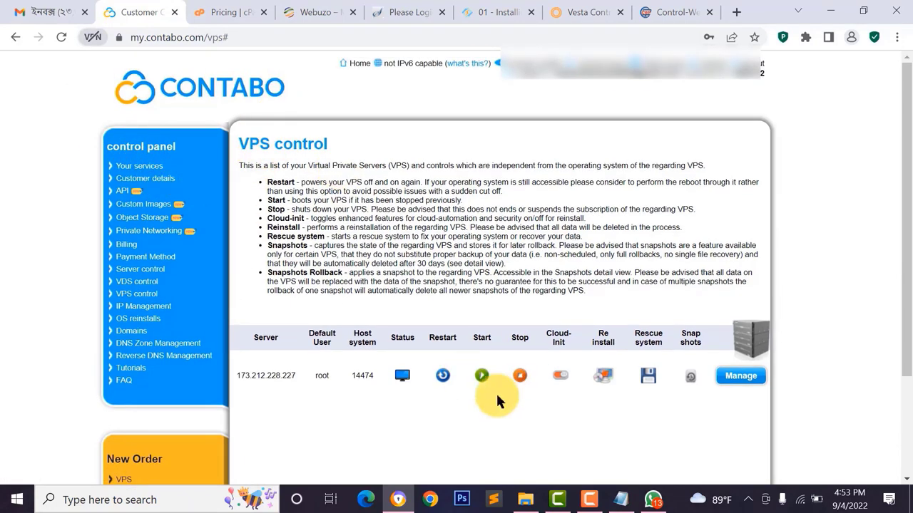
{"action": "left_click", "coordinate": [742, 376]}
{"action": "scroll", "coordinate": [747, 379], "scroll_direction": "down", "scroll_amount": 1}
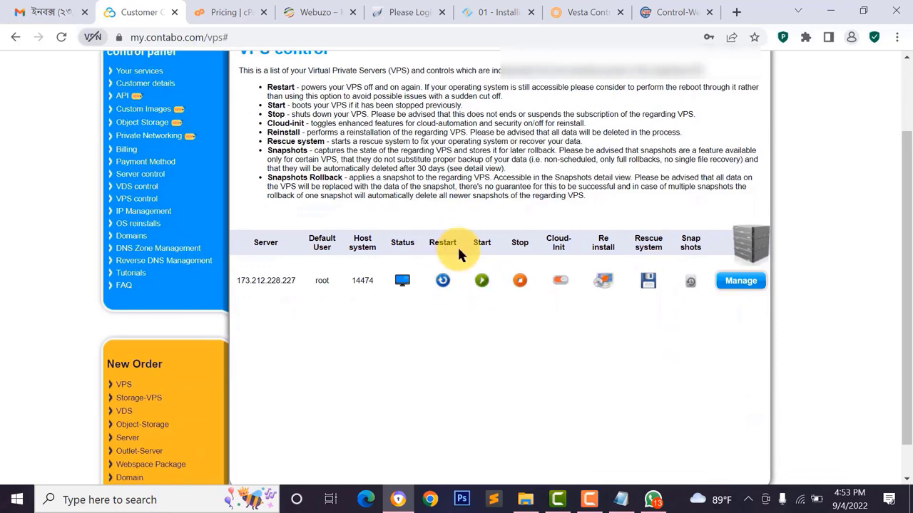
{"action": "left_click", "coordinate": [444, 281]}
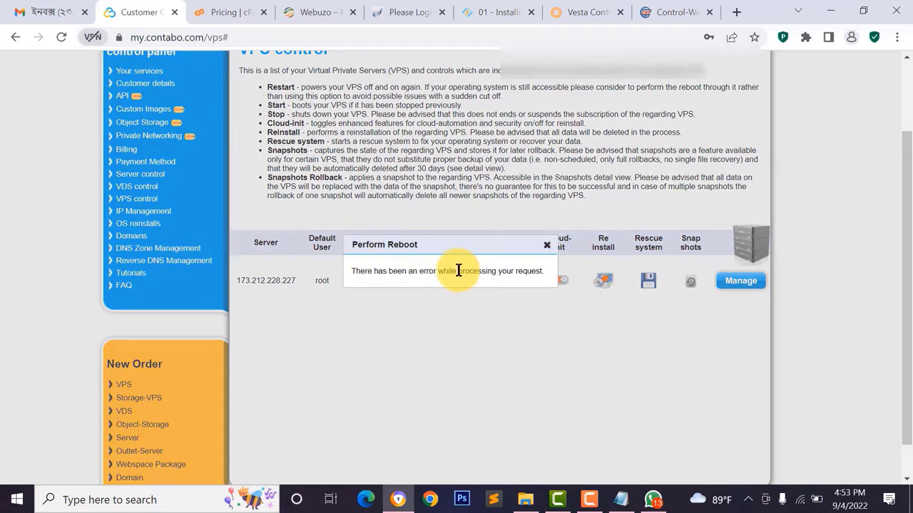
{"action": "left_click", "coordinate": [57, 37]}
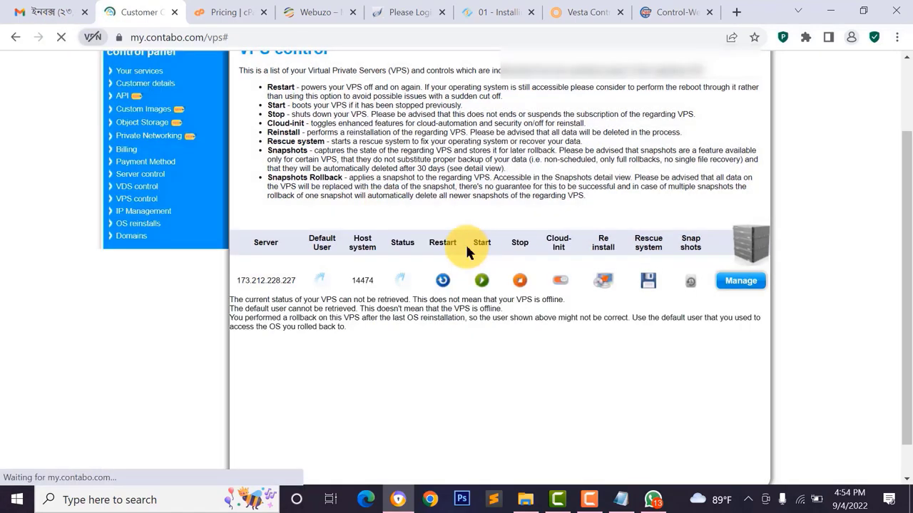
{"action": "key", "text": "alt+Tab"}
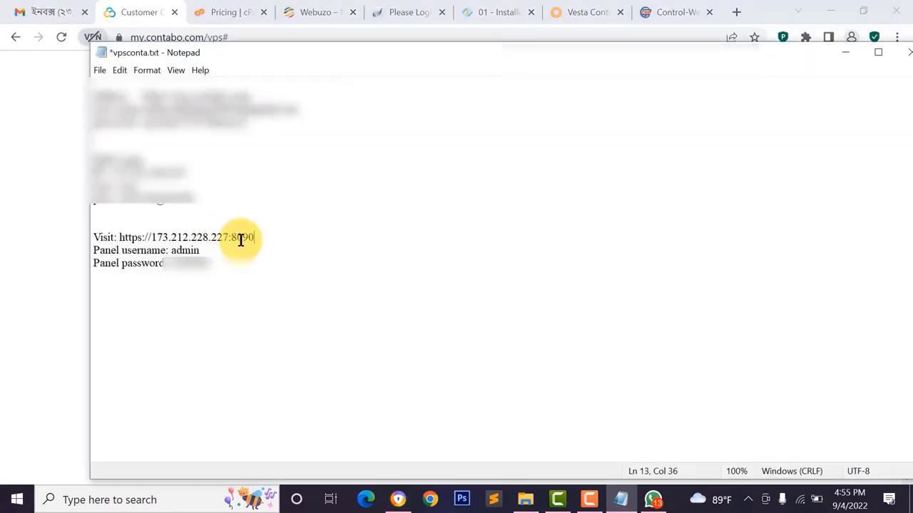
- Load the CyberPanel address from the notes in Chrome, reaching its certificate warning details
{"action": "left_click_drag", "start_coordinate": [253, 237], "coordinate": [133, 237]}
{"action": "right_click", "coordinate": [139, 237]}
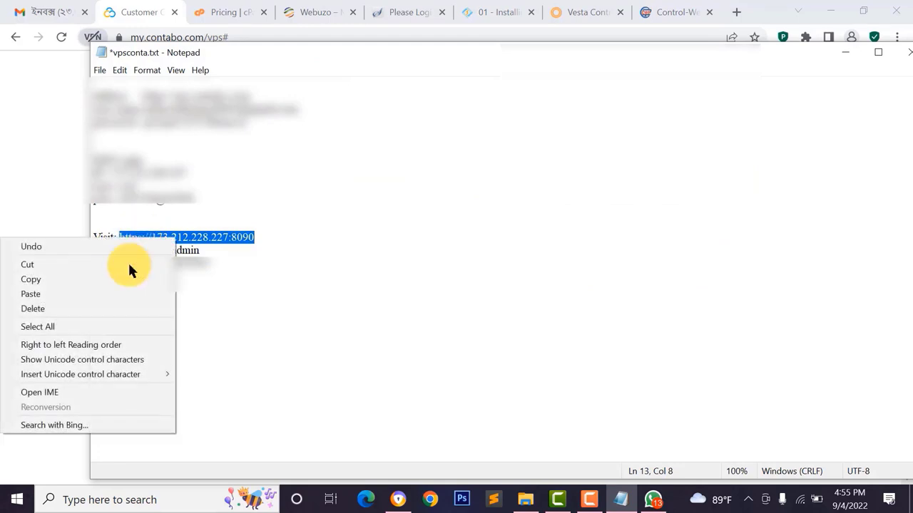
{"action": "left_click", "coordinate": [57, 276]}
{"action": "left_click", "coordinate": [17, 143]}
{"action": "left_click", "coordinate": [205, 7]}
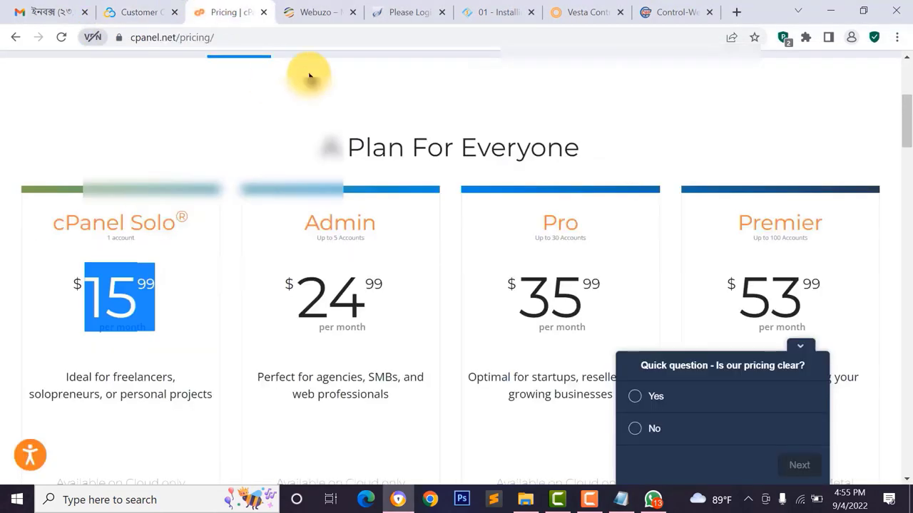
{"action": "left_click", "coordinate": [311, 30]}
{"action": "key", "text": "ctrl+v"}
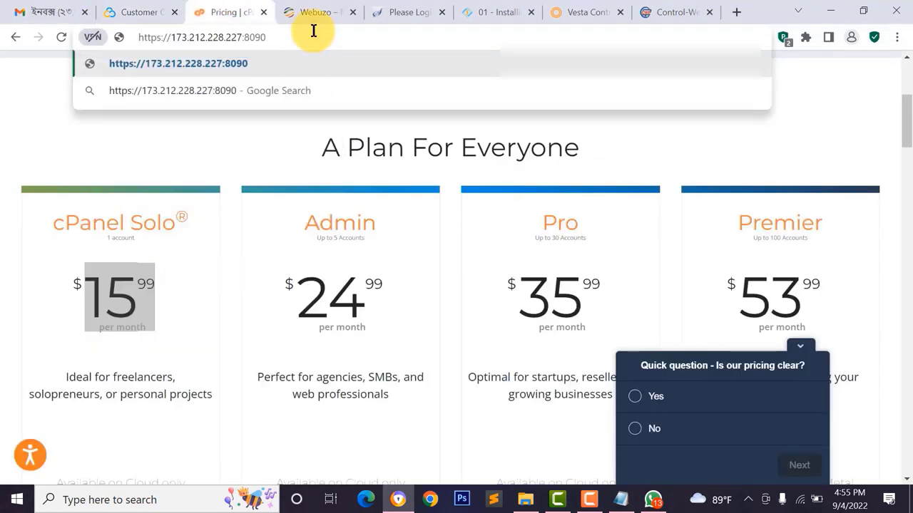
{"action": "key", "text": "Return"}
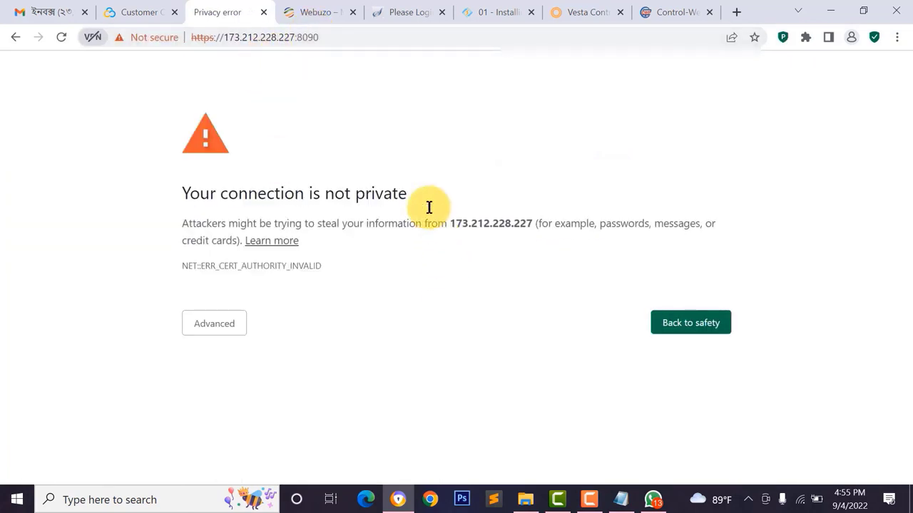
{"action": "left_click_drag", "start_coordinate": [198, 194], "coordinate": [391, 183]}
{"action": "left_click", "coordinate": [195, 206]}
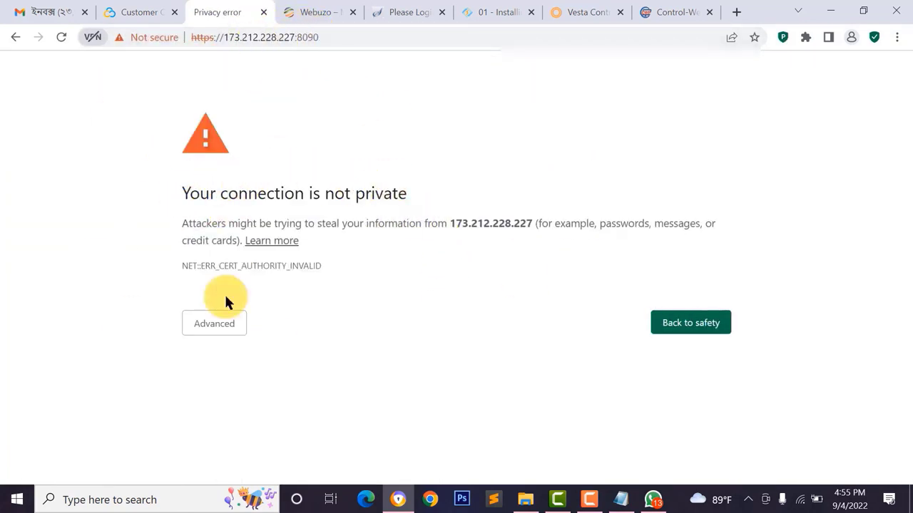
{"action": "left_click", "coordinate": [215, 326]}
- Copy the port 8090 CyberPanel address from Chrome and load it in Microsoft Edge
{"action": "key", "text": "ctrl+l"}
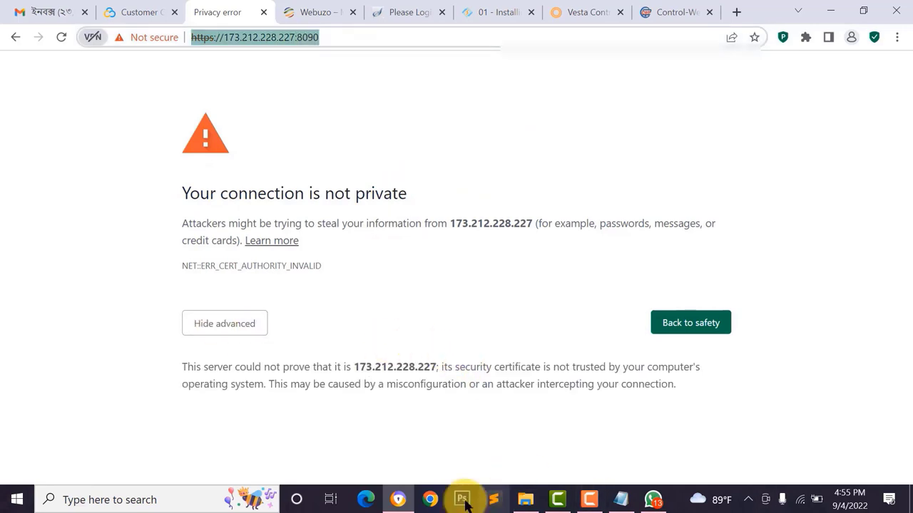
{"action": "right_click", "coordinate": [240, 36]}
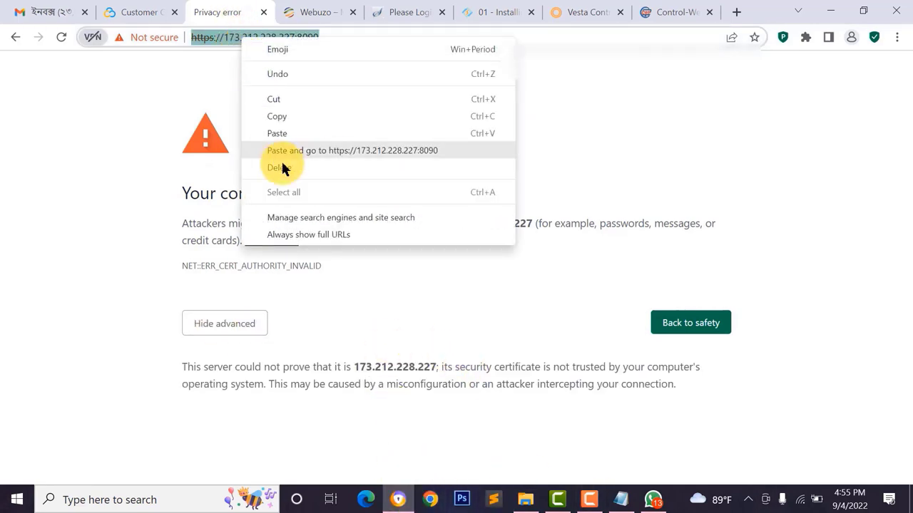
{"action": "left_click", "coordinate": [278, 116]}
{"action": "key", "text": "alt+Tab"}
{"action": "key", "text": "ctrl+v"}
{"action": "key", "text": "Return"}
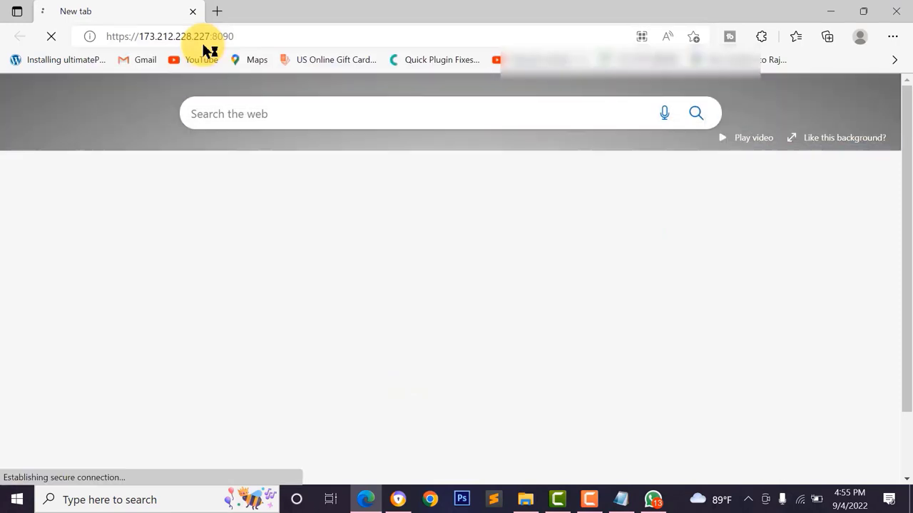
- Bypass Edge's certificate warning by continuing to 173.212.228.227 (unsafe)
{"action": "left_click", "coordinate": [280, 335]}
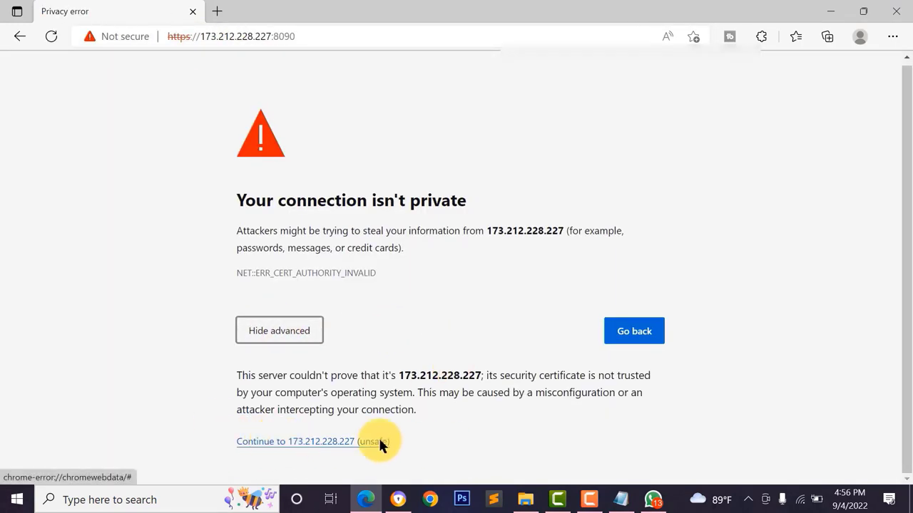
{"action": "left_click", "coordinate": [356, 445]}
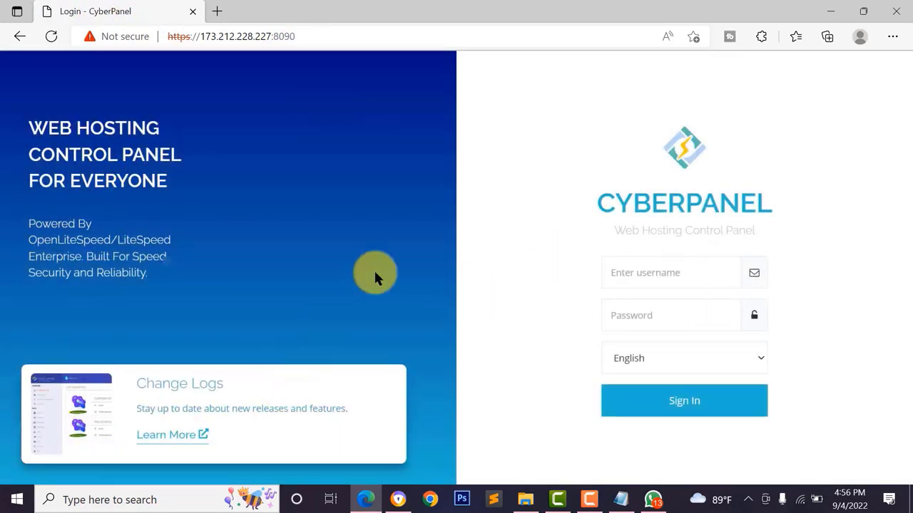
- Enter the username admin and copy the saved panel password from the notes
{"action": "left_click", "coordinate": [645, 278]}
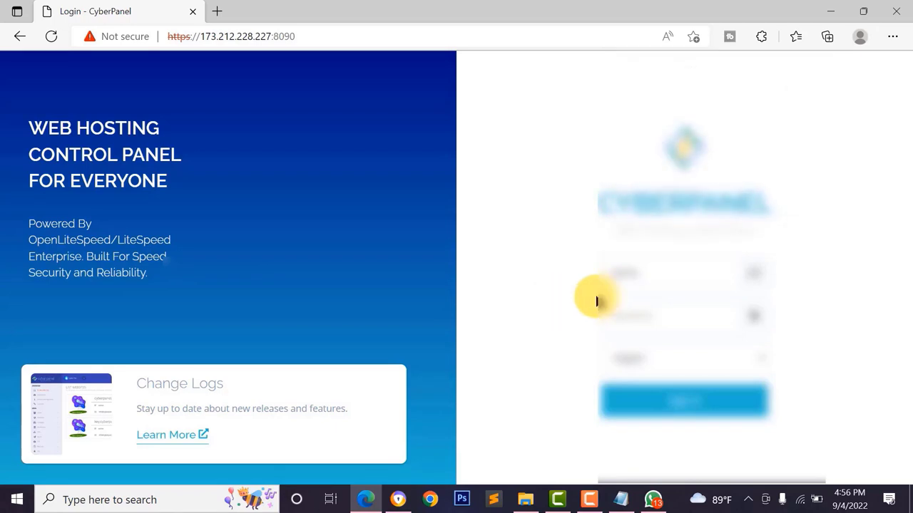
{"action": "type", "text": "admin"}
{"action": "left_click", "coordinate": [621, 499]}
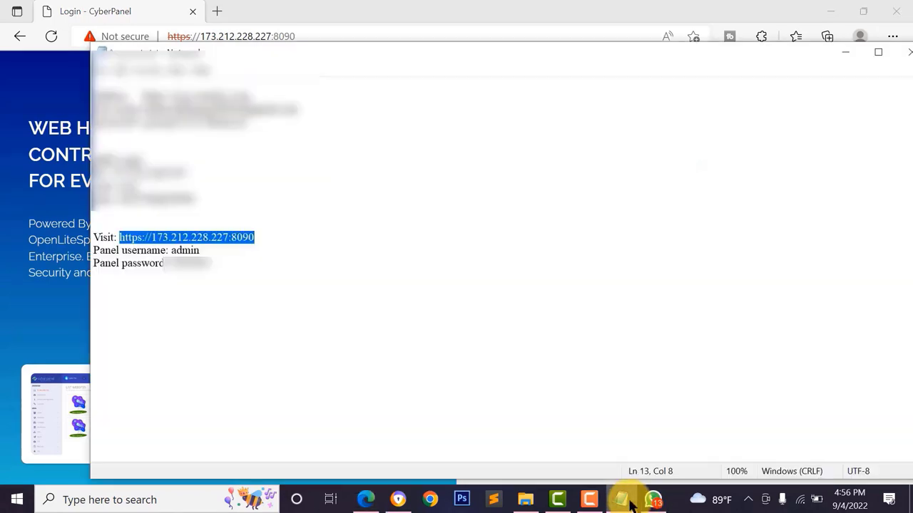
{"action": "left_click", "coordinate": [143, 263]}
{"action": "left_click", "coordinate": [174, 250]}
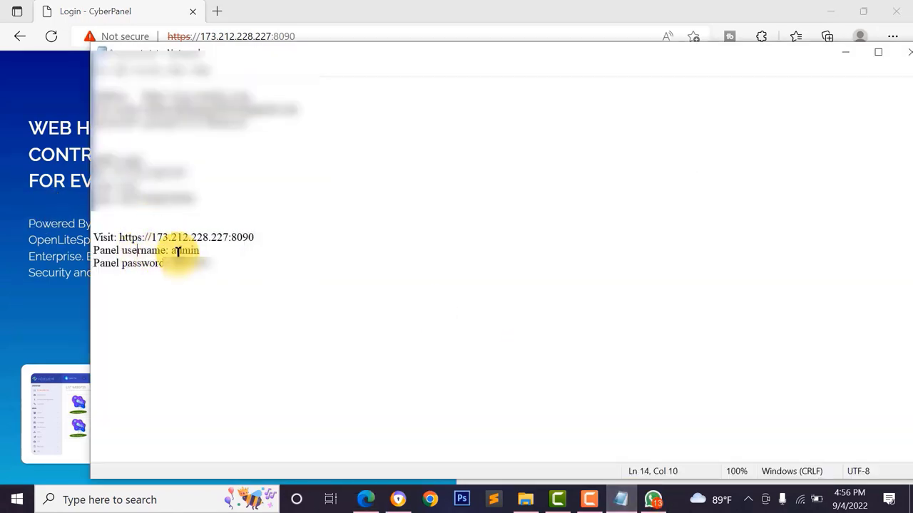
{"action": "left_click", "coordinate": [174, 250]}
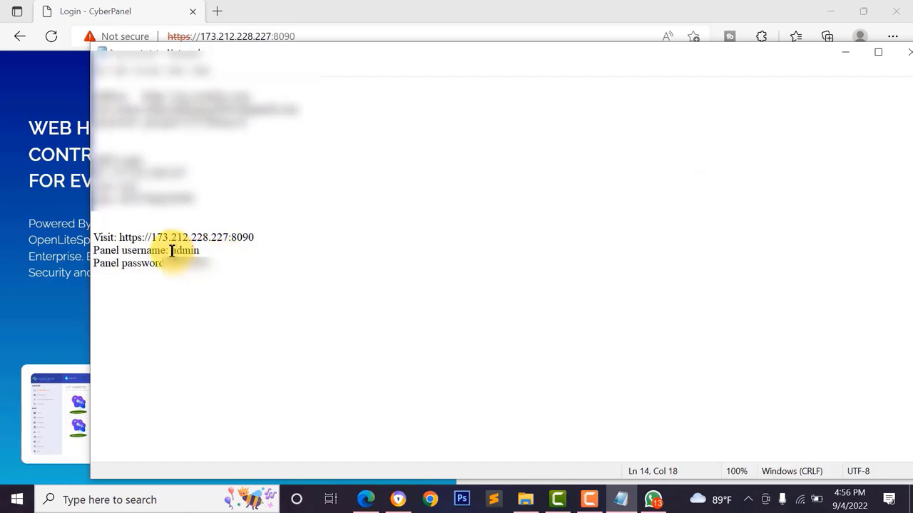
{"action": "left_click_drag", "start_coordinate": [213, 263], "coordinate": [168, 264]}
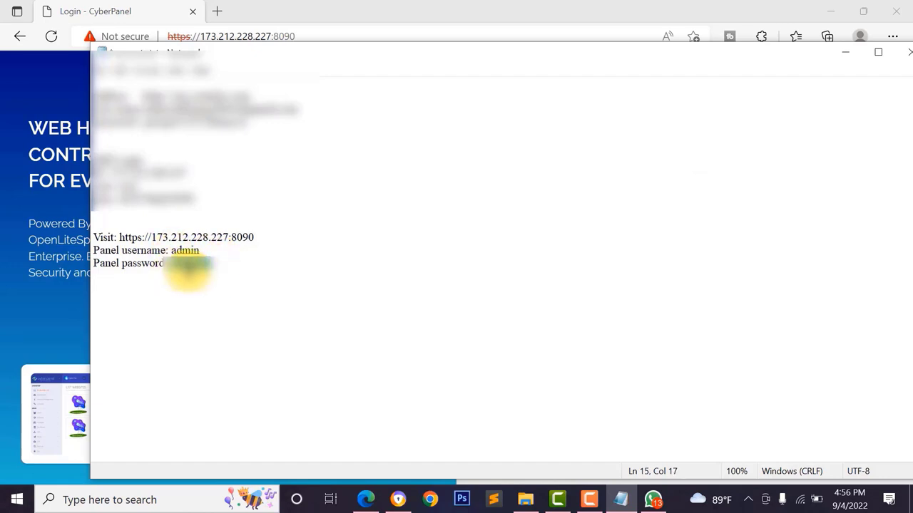
- Paste the admin password into the login form, keeping English, and sign in
{"action": "left_click", "coordinate": [33, 279]}
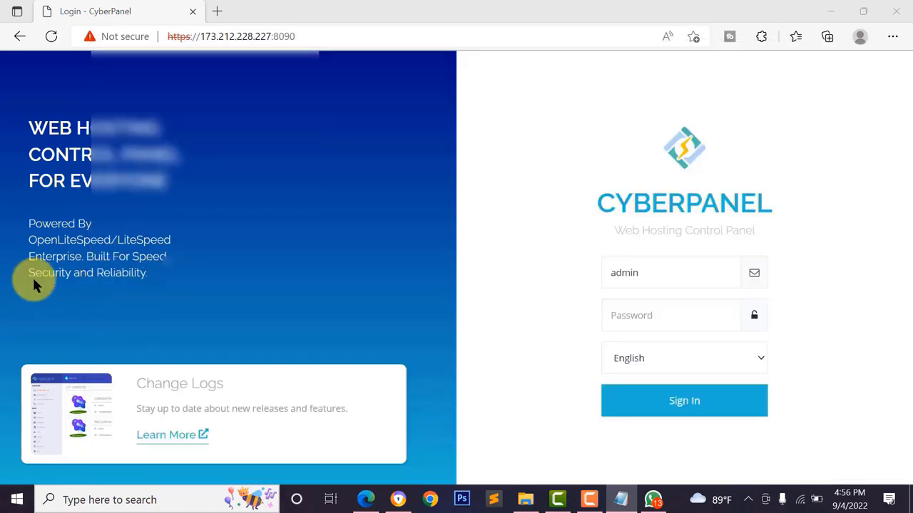
{"action": "left_click", "coordinate": [635, 359]}
{"action": "left_click", "coordinate": [540, 322]}
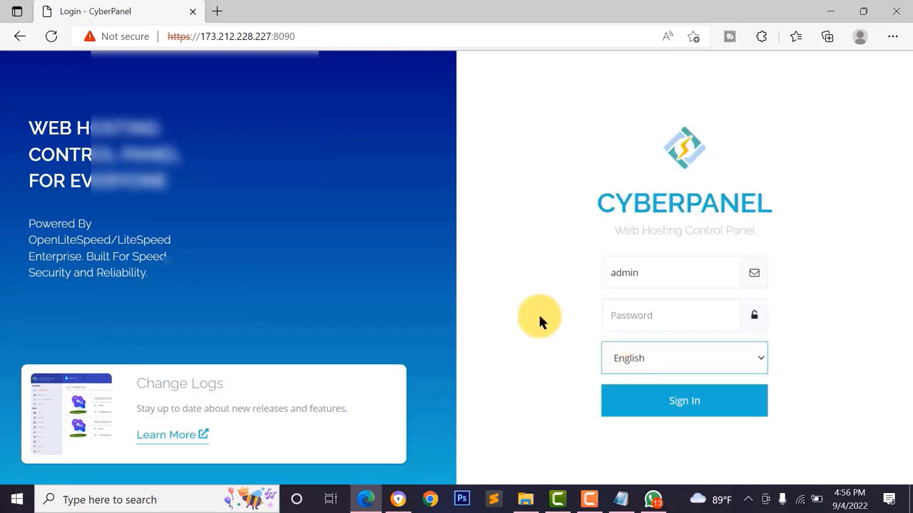
{"action": "left_click", "coordinate": [610, 322]}
{"action": "key", "text": "ctrl+v"}
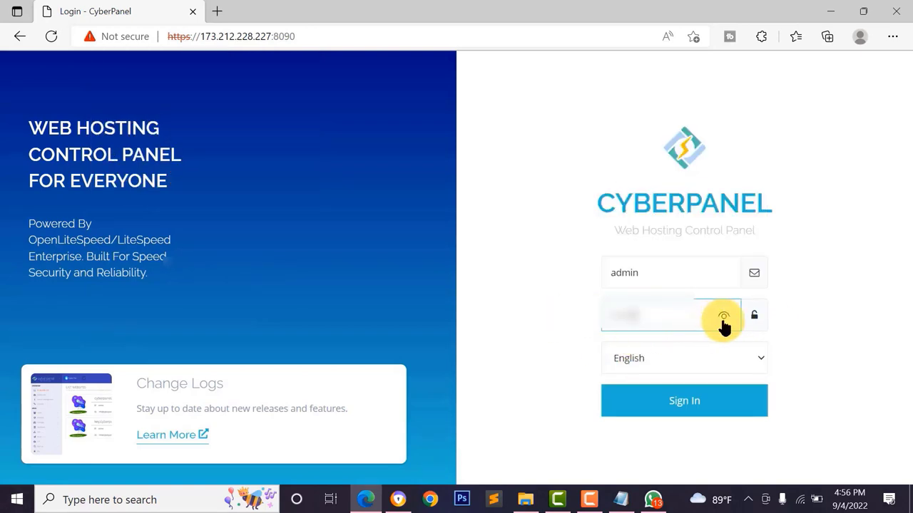
{"action": "left_click", "coordinate": [723, 321]}
{"action": "left_click", "coordinate": [663, 401]}
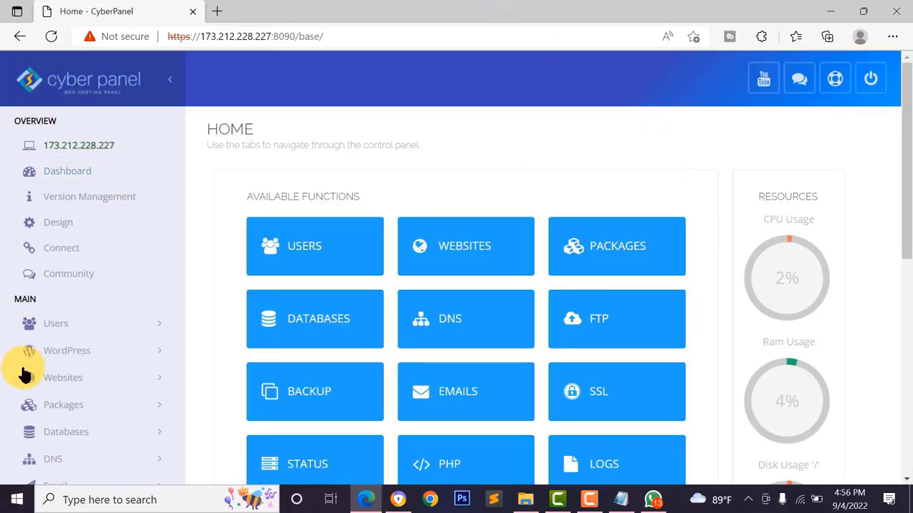
{"action": "scroll", "coordinate": [876, 292], "scroll_direction": "down", "scroll_amount": 5}
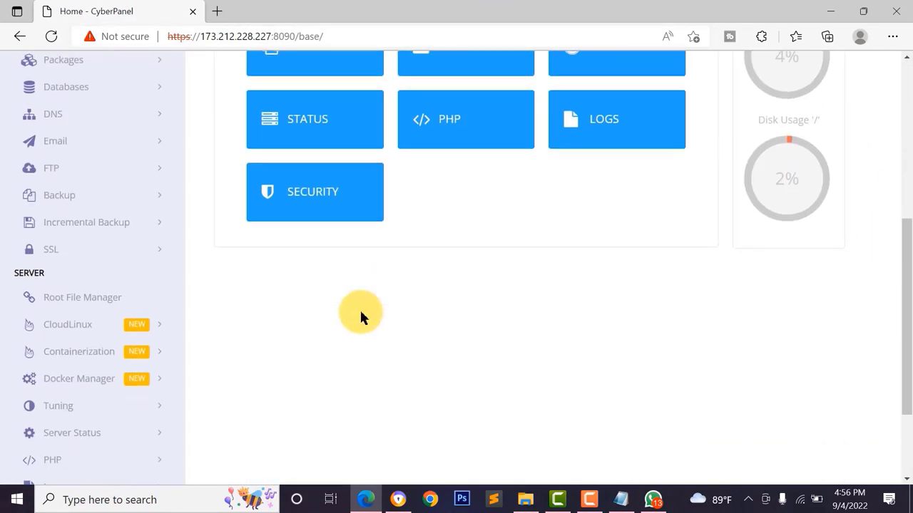
{"action": "scroll", "coordinate": [359, 313], "scroll_direction": "up", "scroll_amount": 4}
{"action": "scroll", "coordinate": [373, 306], "scroll_direction": "up", "scroll_amount": 1}
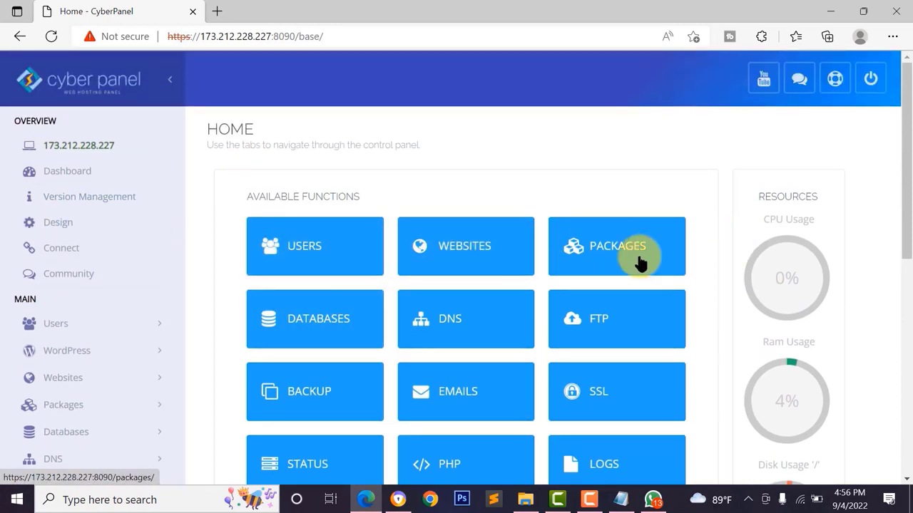
{"action": "scroll", "coordinate": [571, 403], "scroll_direction": "down", "scroll_amount": 1}
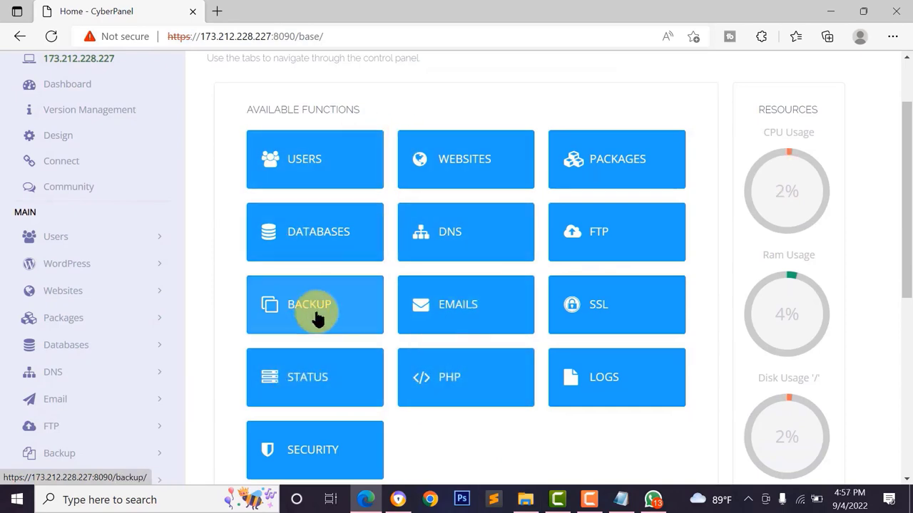
{"action": "scroll", "coordinate": [839, 395], "scroll_direction": "down", "scroll_amount": 1}
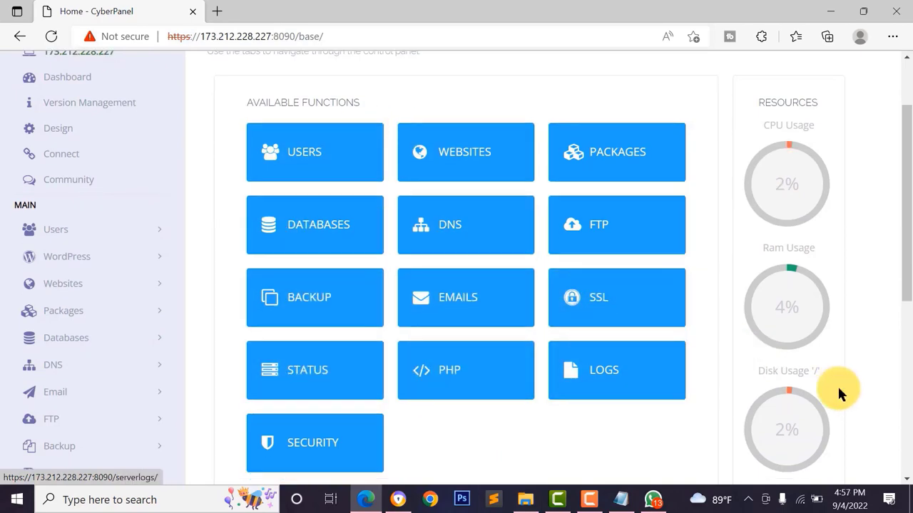
{"action": "scroll", "coordinate": [836, 385], "scroll_direction": "up", "scroll_amount": 1}
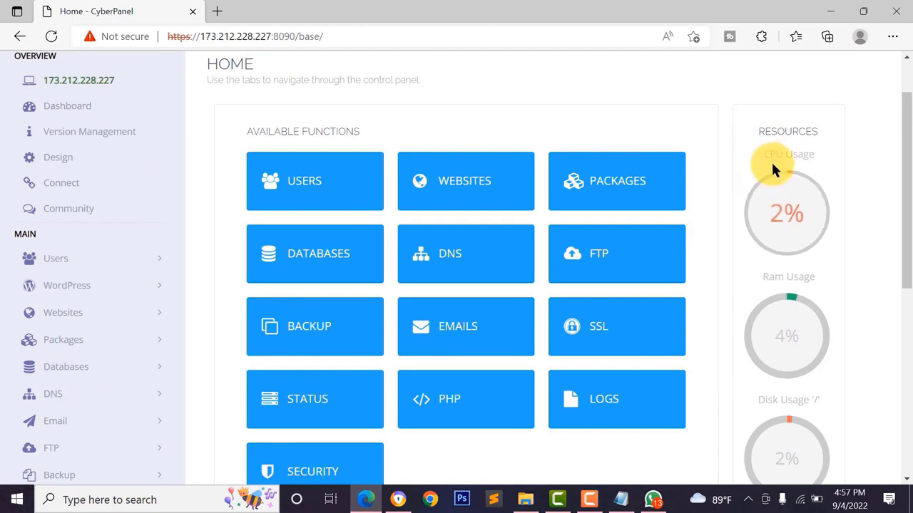
{"action": "scroll", "coordinate": [787, 227], "scroll_direction": "down", "scroll_amount": 2}
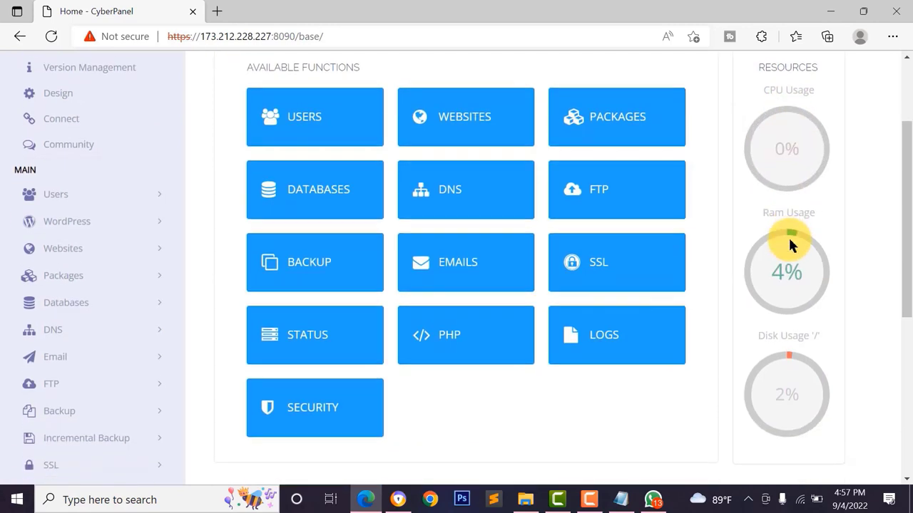
{"action": "scroll", "coordinate": [789, 241], "scroll_direction": "down", "scroll_amount": 1}
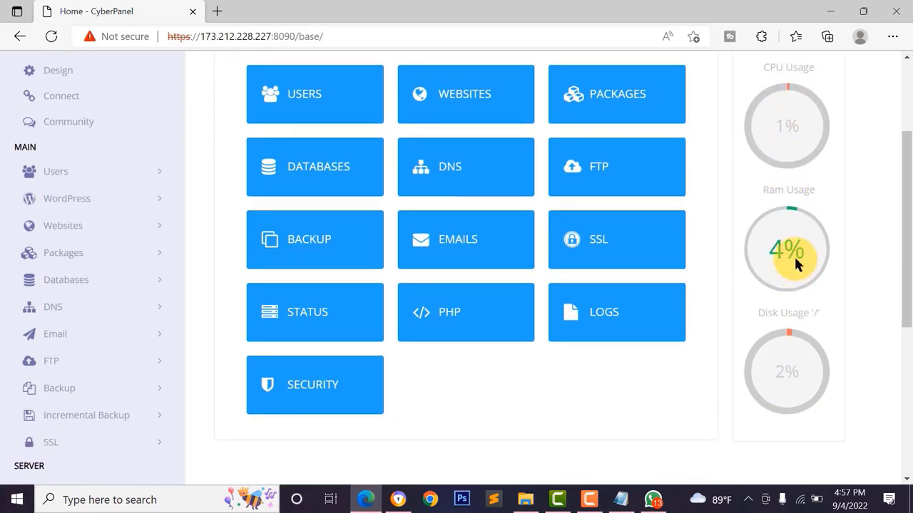
{"action": "scroll", "coordinate": [781, 316], "scroll_direction": "down", "scroll_amount": 3}
{"action": "scroll", "coordinate": [782, 316], "scroll_direction": "up", "scroll_amount": 1}
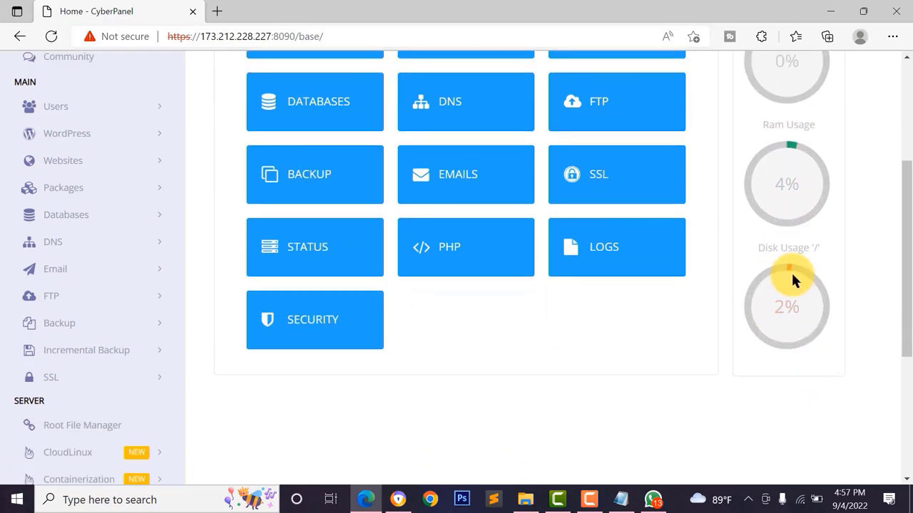
{"action": "scroll", "coordinate": [770, 230], "scroll_direction": "up", "scroll_amount": 8}
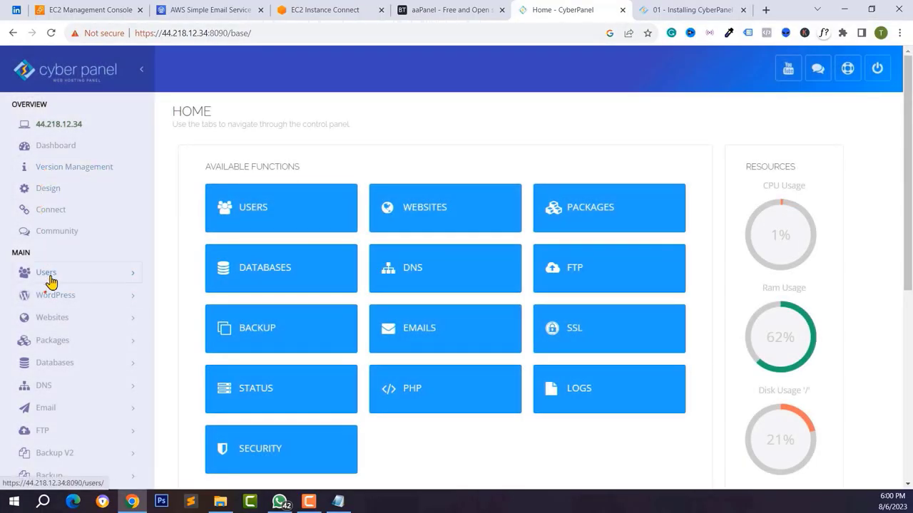
- Review the admin's View Profile details, showing ACL admin and unlimited websites
{"action": "left_click", "coordinate": [49, 278]}
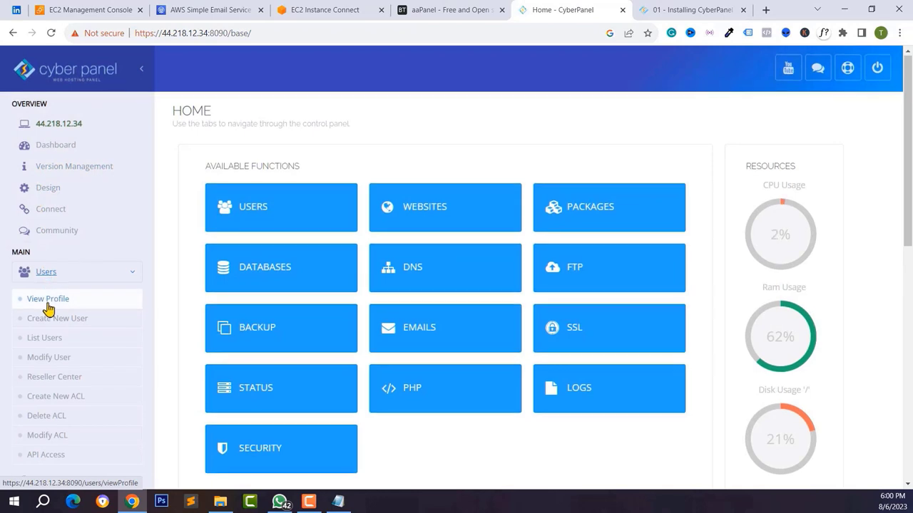
{"action": "scroll", "coordinate": [47, 305], "scroll_direction": "down", "scroll_amount": 1}
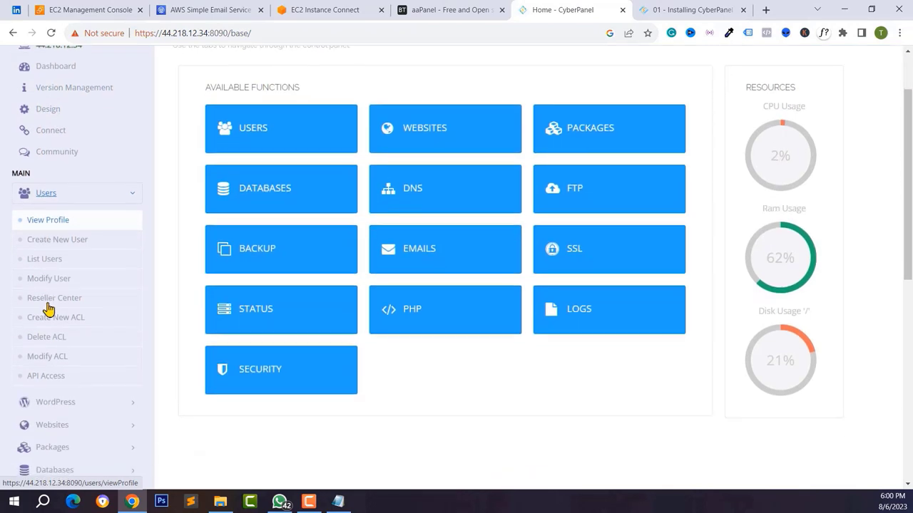
{"action": "left_click", "coordinate": [46, 224]}
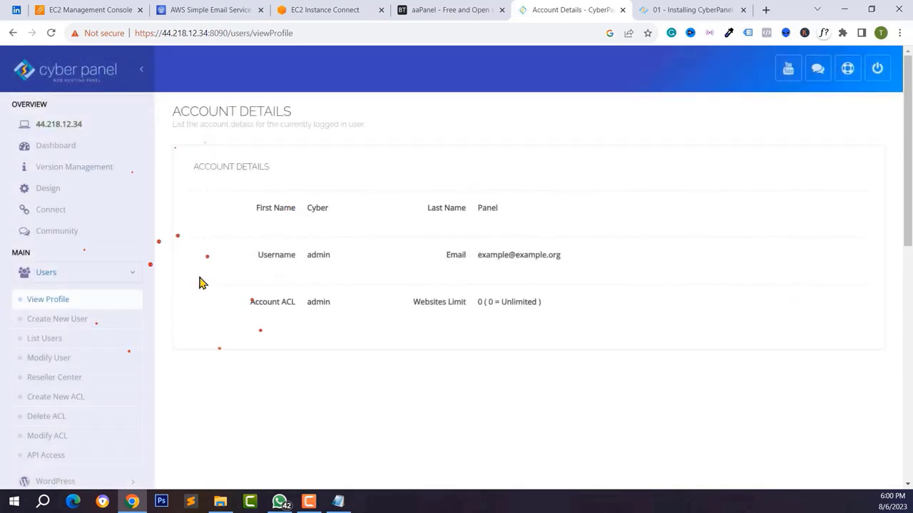
{"action": "scroll", "coordinate": [479, 228], "scroll_direction": "down", "scroll_amount": 1}
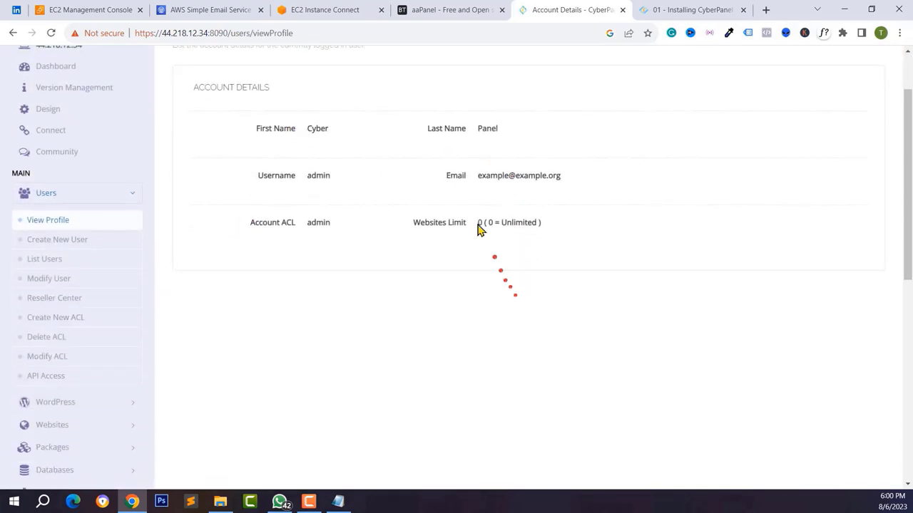
{"action": "triple_click", "coordinate": [484, 177]}
{"action": "double_click", "coordinate": [482, 126]}
{"action": "scroll", "coordinate": [507, 207], "scroll_direction": "down", "scroll_amount": 1}
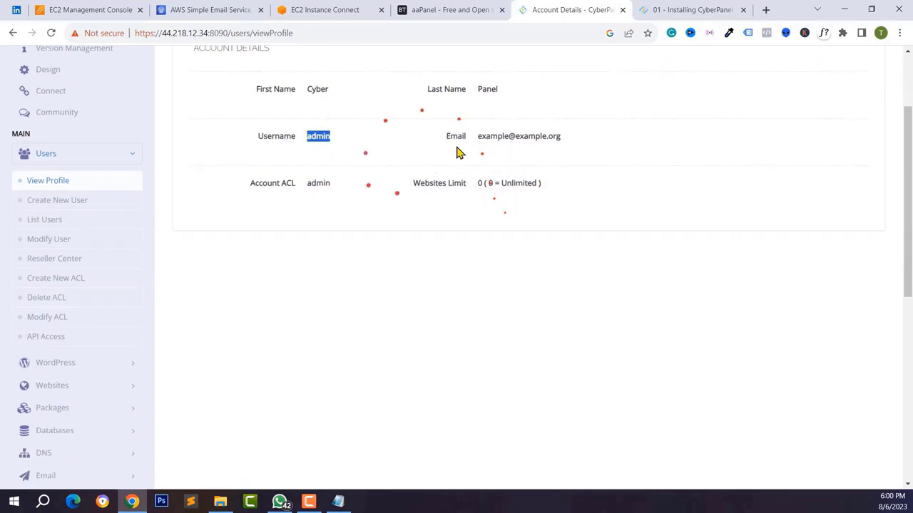
{"action": "left_click", "coordinate": [41, 239]}
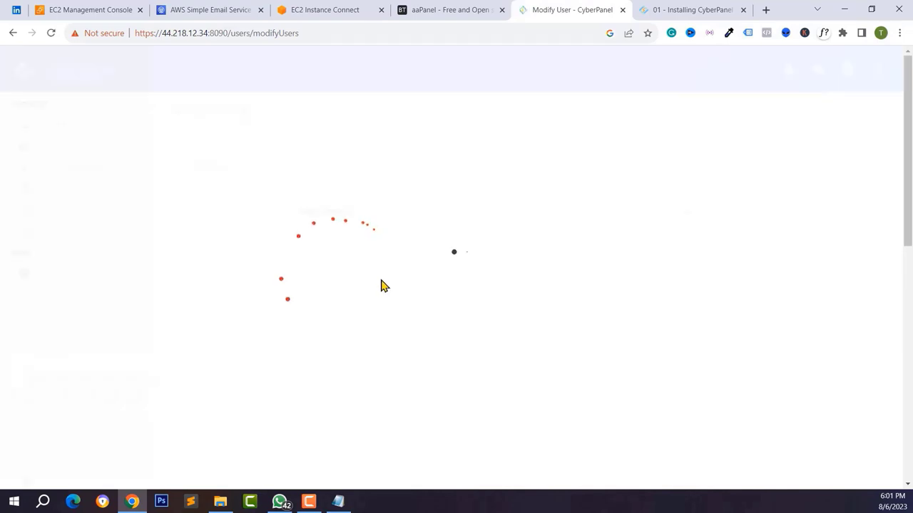
- Load the admin account on Modify User and replace its e-mail address
{"action": "left_click", "coordinate": [414, 218]}
{"action": "left_click", "coordinate": [383, 240]}
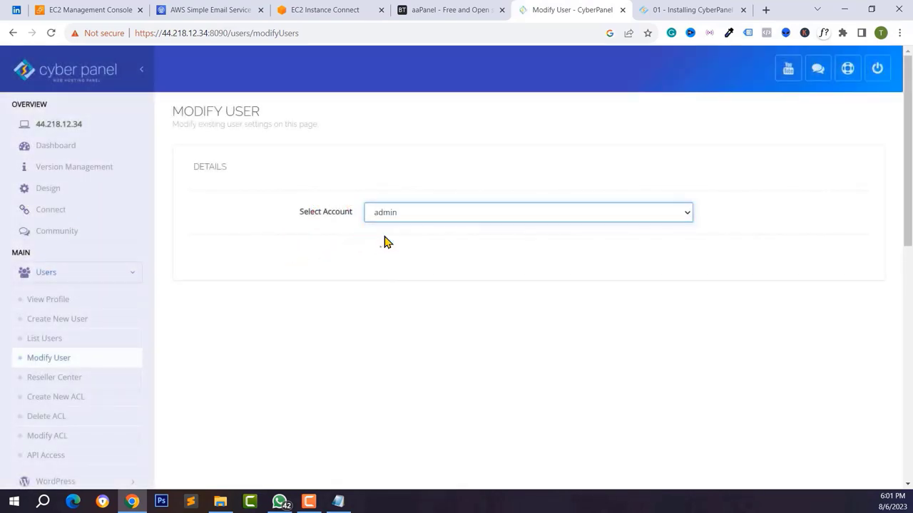
{"action": "scroll", "coordinate": [416, 278], "scroll_direction": "down", "scroll_amount": 1}
{"action": "scroll", "coordinate": [415, 280], "scroll_direction": "down", "scroll_amount": 1}
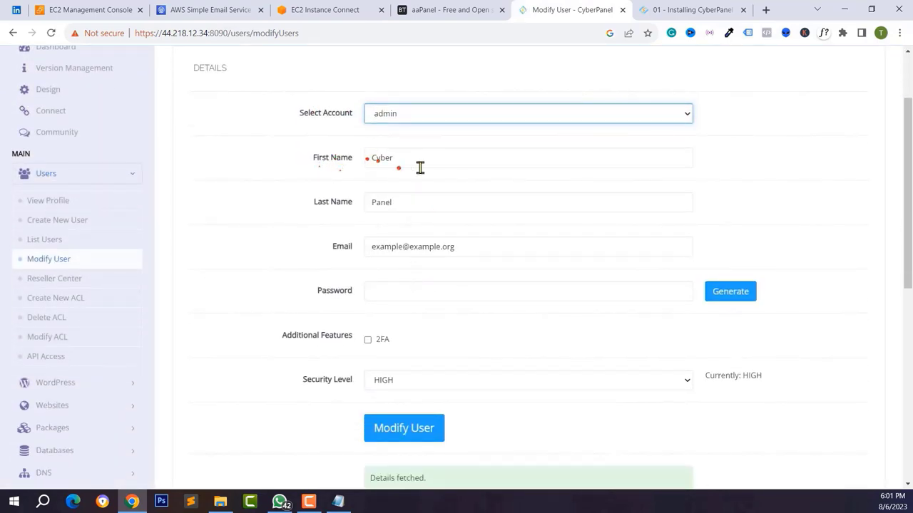
{"action": "left_click_drag", "start_coordinate": [419, 167], "coordinate": [367, 164]}
{"action": "left_click", "coordinate": [387, 203]}
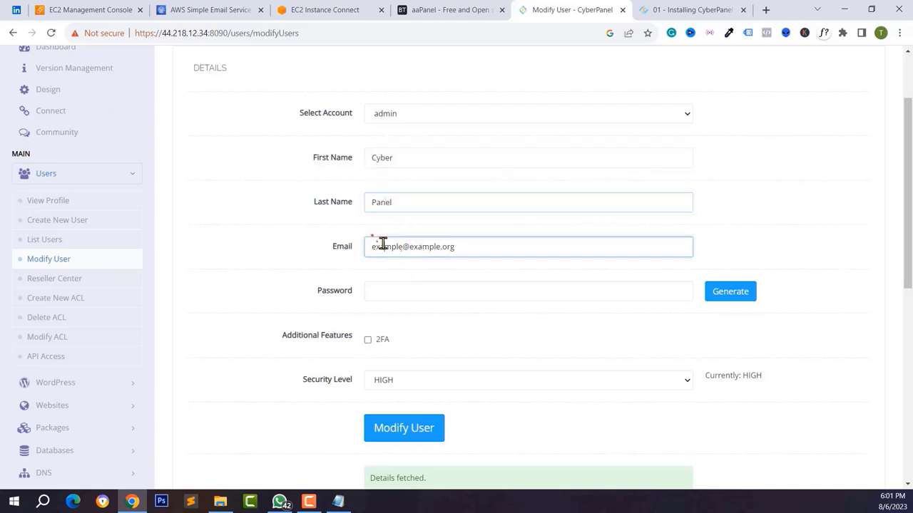
{"action": "triple_click", "coordinate": [388, 244]}
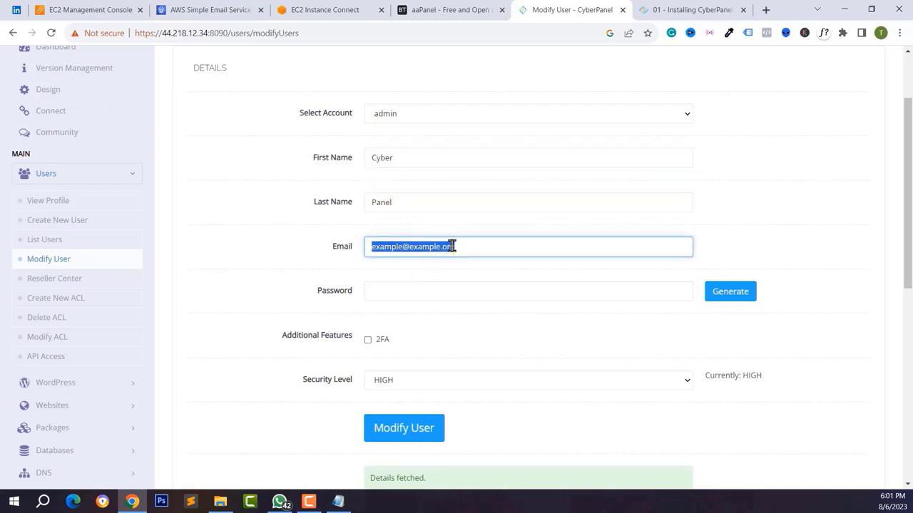
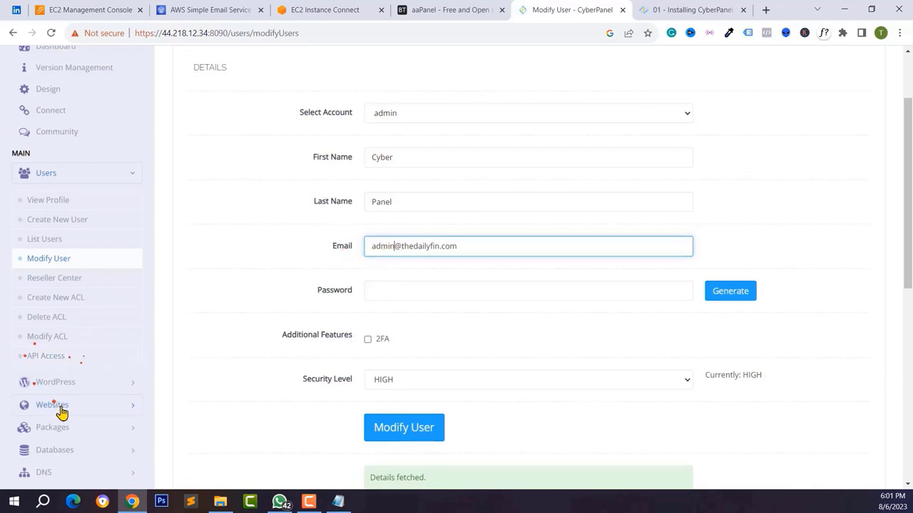
{"action": "scroll", "coordinate": [61, 411], "scroll_direction": "down", "scroll_amount": 2}
{"action": "scroll", "coordinate": [363, 271], "scroll_direction": "up", "scroll_amount": 1}
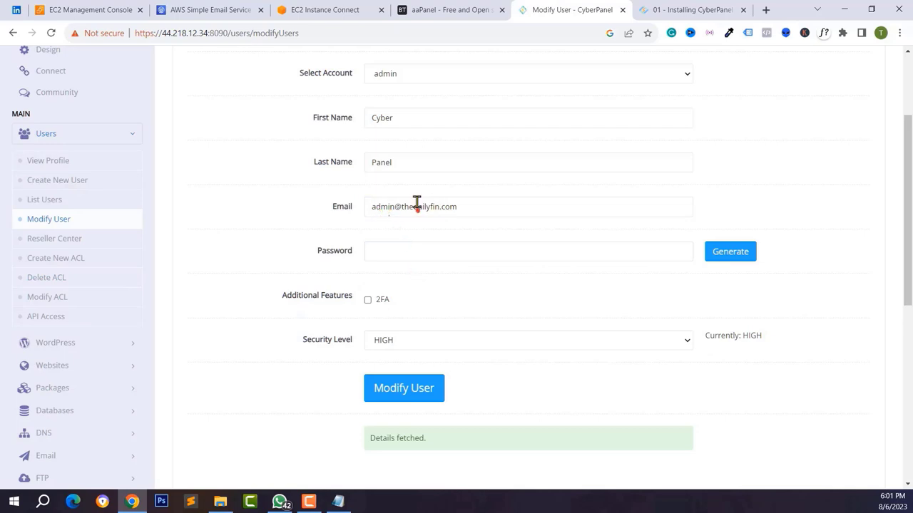
- Set a new admin password, trying Generate, and save the account changes
{"action": "left_click", "coordinate": [414, 247]}
{"action": "left_click", "coordinate": [734, 252]}
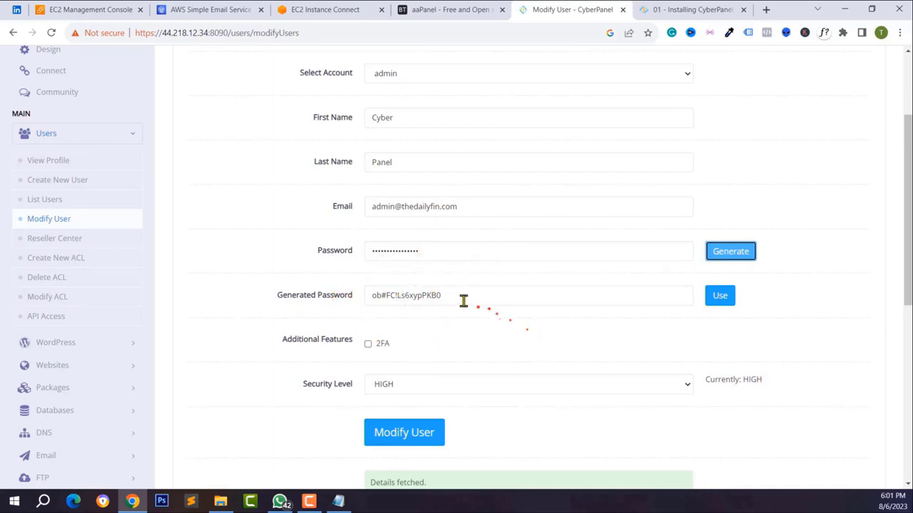
{"action": "left_click", "coordinate": [414, 250]}
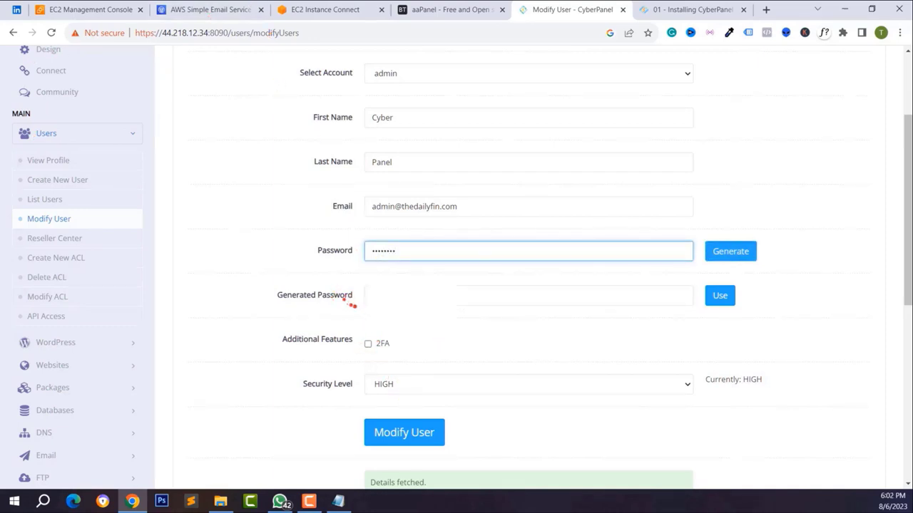
{"action": "left_click", "coordinate": [417, 442]}
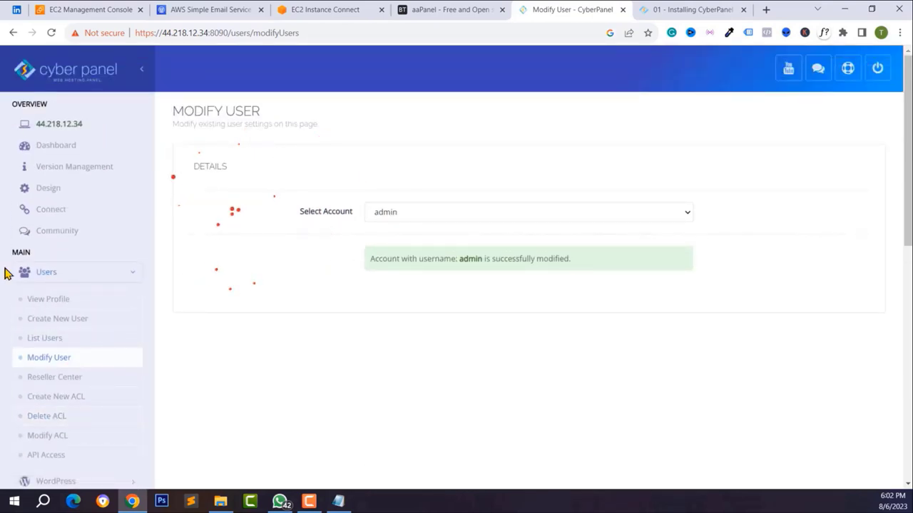
- Start signing back in by entering the admin username
{"action": "left_click", "coordinate": [398, 214]}
{"action": "left_click", "coordinate": [397, 215]}
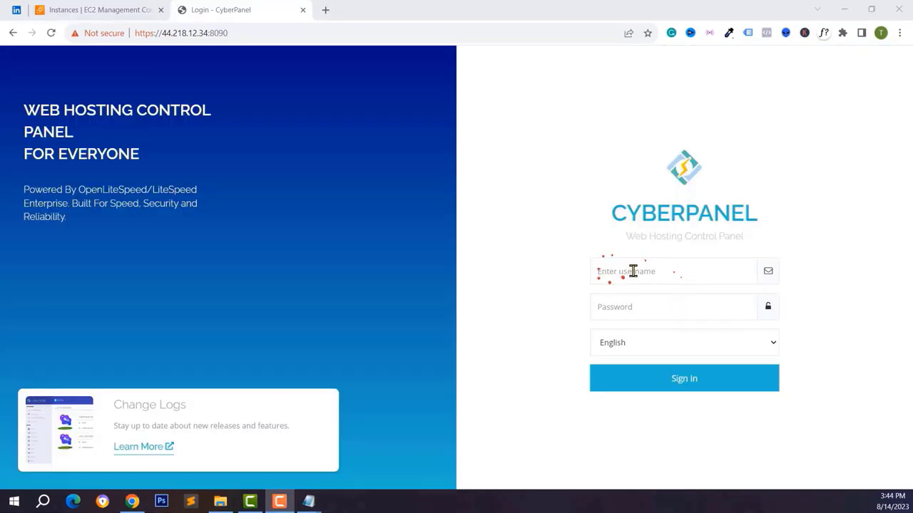
{"action": "left_click", "coordinate": [632, 271]}
{"action": "type", "text": "ad"}
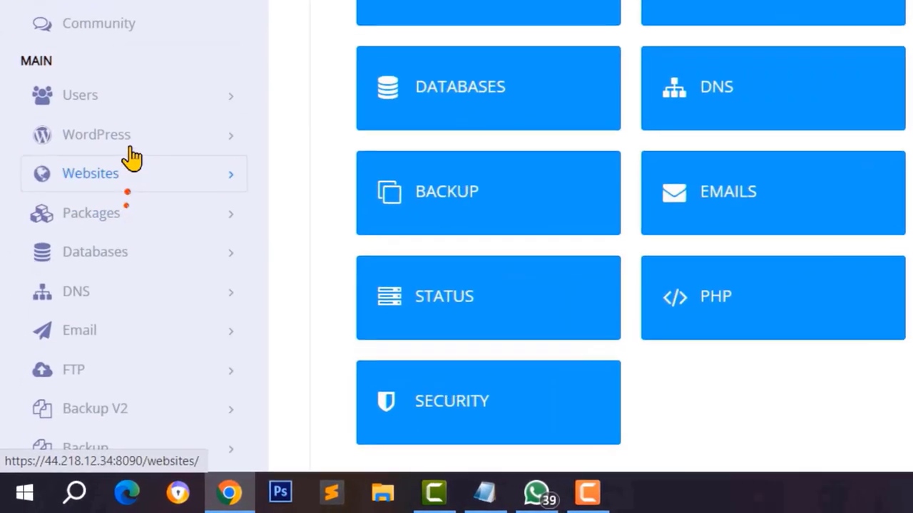
- Open Websites > Create Website and choose the Default hosting package
{"action": "left_click", "coordinate": [75, 295]}
{"action": "left_click", "coordinate": [135, 139]}
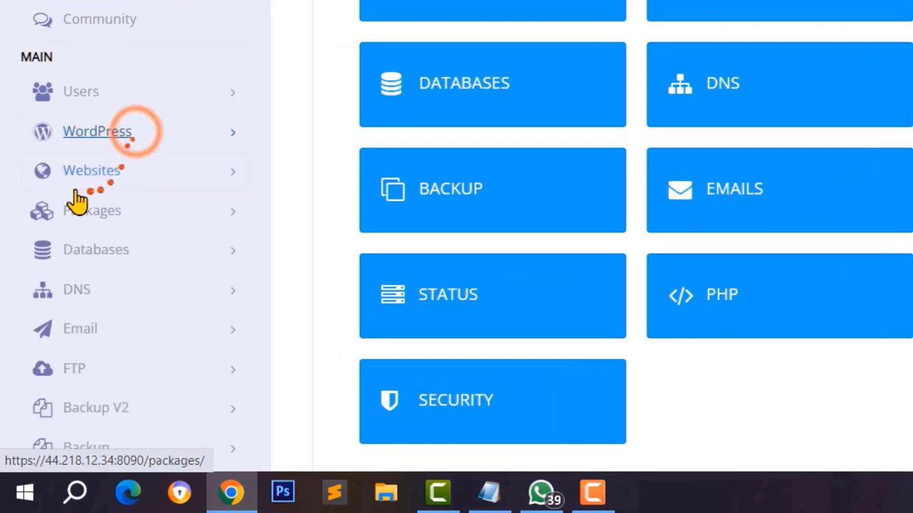
{"action": "left_click", "coordinate": [106, 178]}
{"action": "scroll", "coordinate": [104, 168], "scroll_direction": "down", "scroll_amount": 2}
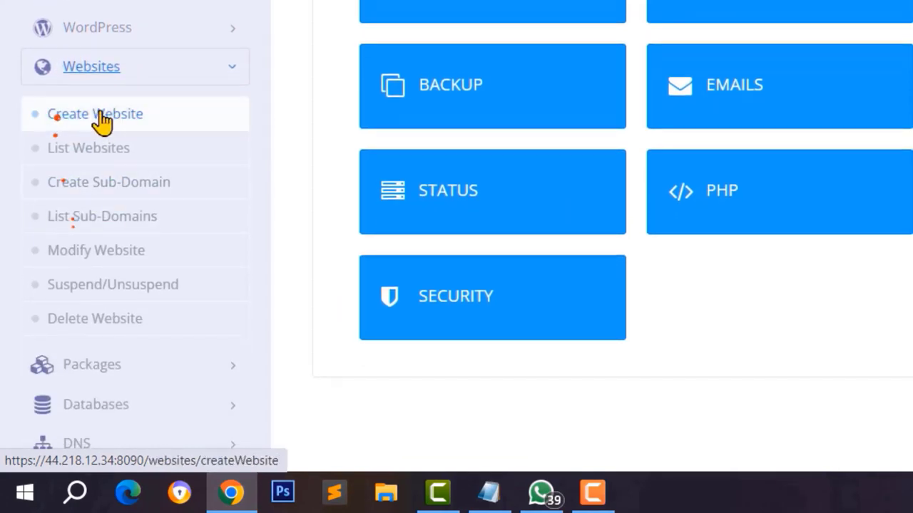
{"action": "left_click", "coordinate": [96, 120]}
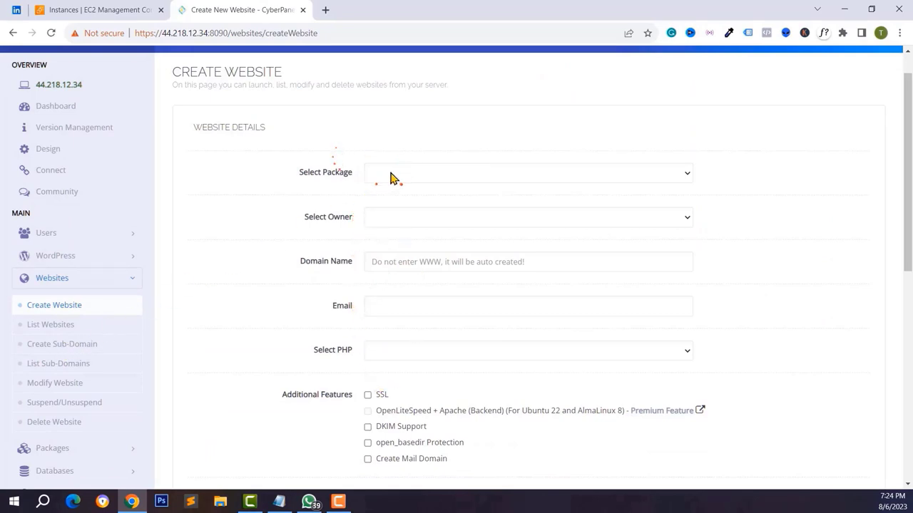
{"action": "left_click", "coordinate": [391, 178]}
{"action": "left_click", "coordinate": [390, 196]}
{"action": "left_click", "coordinate": [396, 175]}
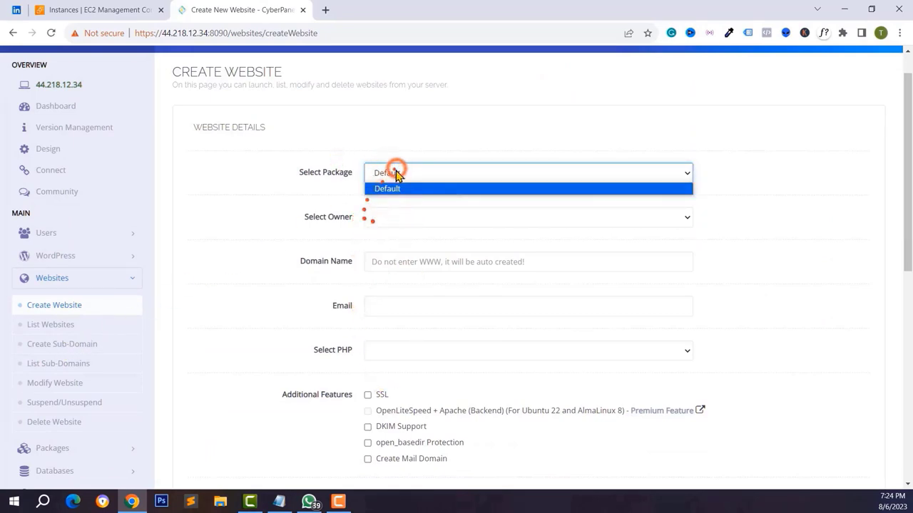
{"action": "left_click", "coordinate": [385, 189]}
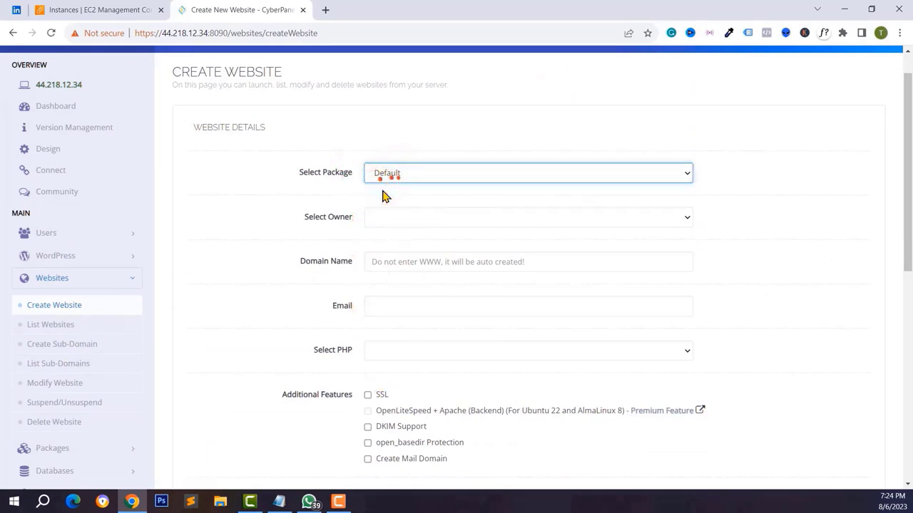
{"action": "scroll", "coordinate": [389, 189], "scroll_direction": "down", "scroll_amount": 1}
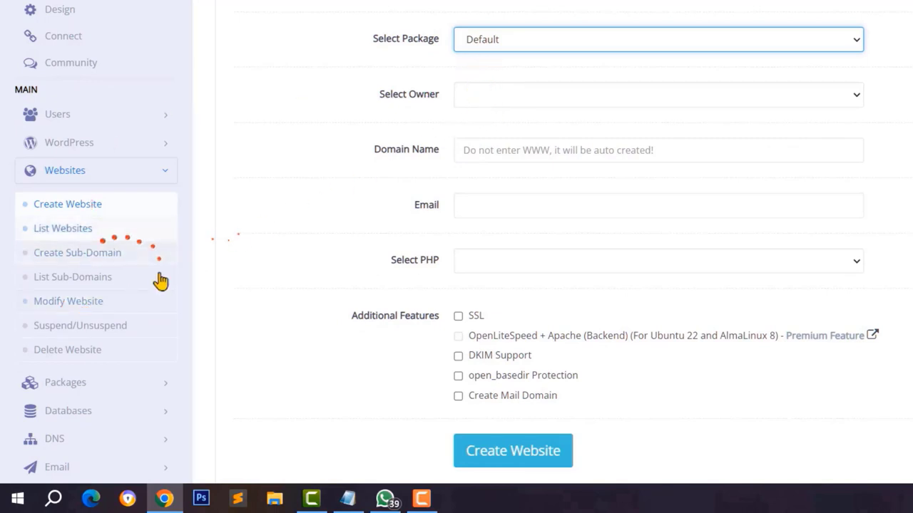
{"action": "scroll", "coordinate": [143, 289], "scroll_direction": "down", "scroll_amount": 1}
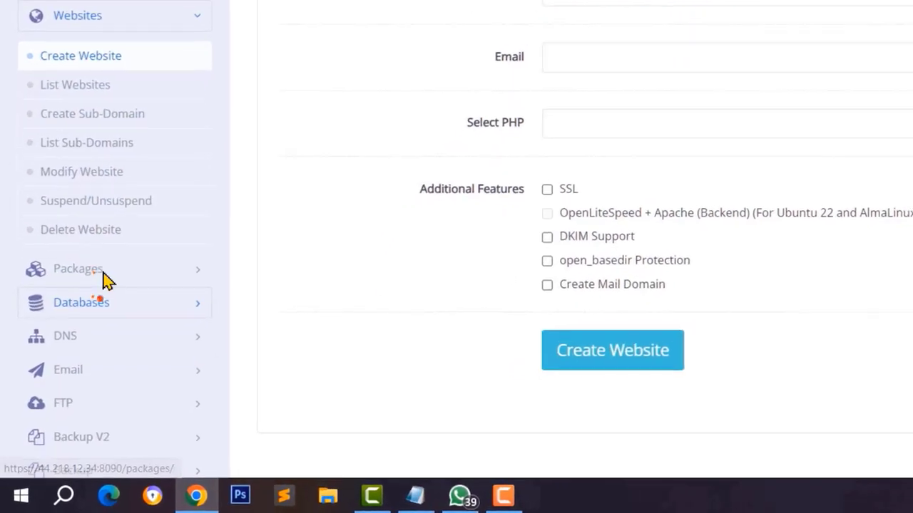
- Open Create Package in a new tab and name the package 'personal'
{"action": "left_click", "coordinate": [102, 274]}
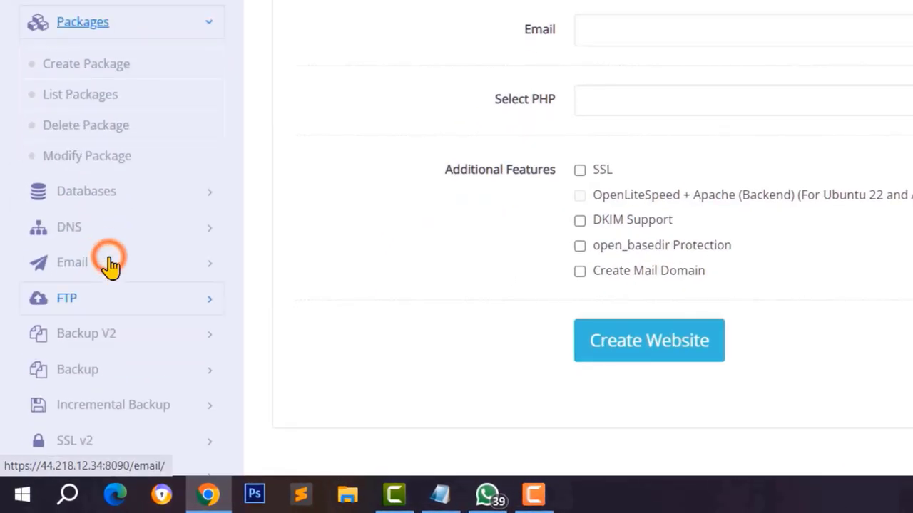
{"action": "right_click", "coordinate": [67, 91]}
{"action": "left_click", "coordinate": [135, 81]}
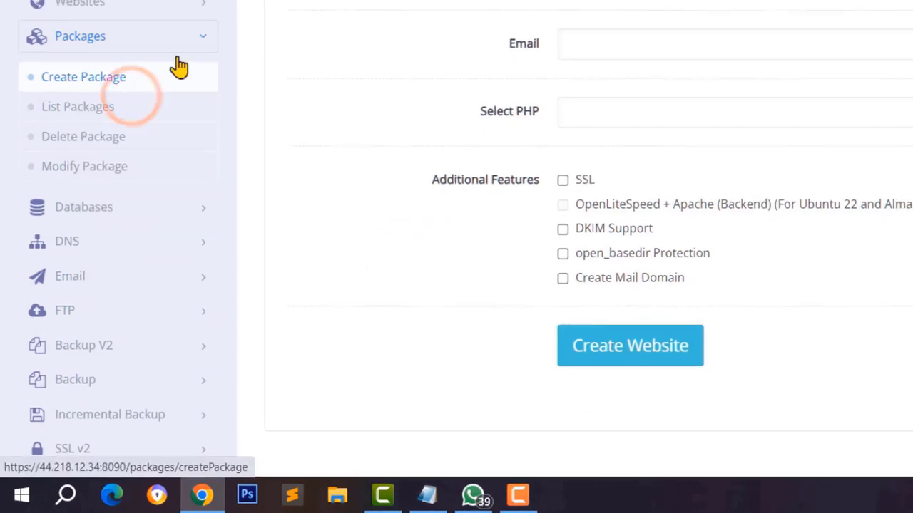
{"action": "left_click", "coordinate": [393, 214]}
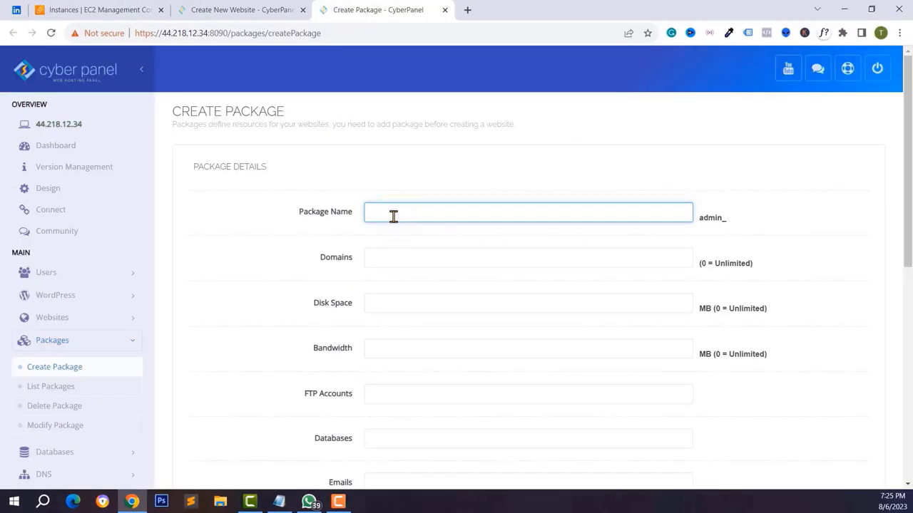
{"action": "type", "text": "personal"}
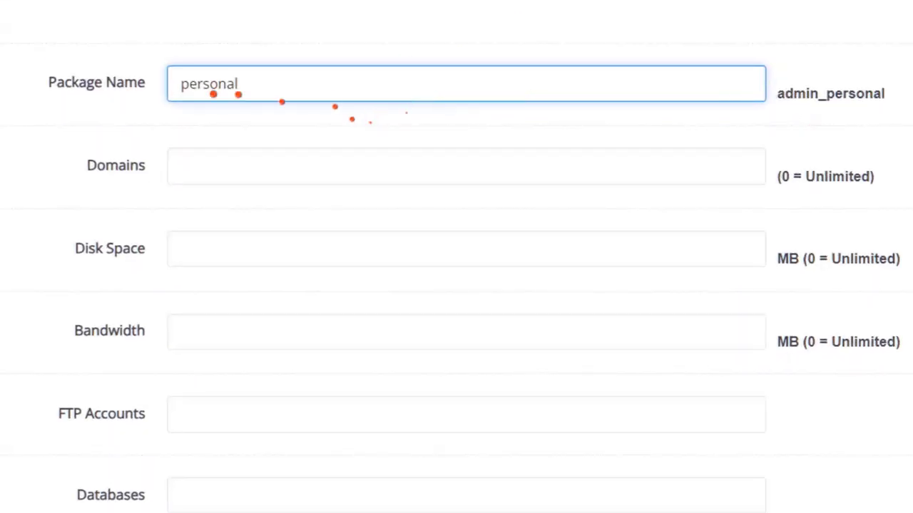
- Set the package's domain limit to 10 and disk space to 0 (unlimited)
{"action": "left_click", "coordinate": [204, 169]}
{"action": "type", "text": "-1"}
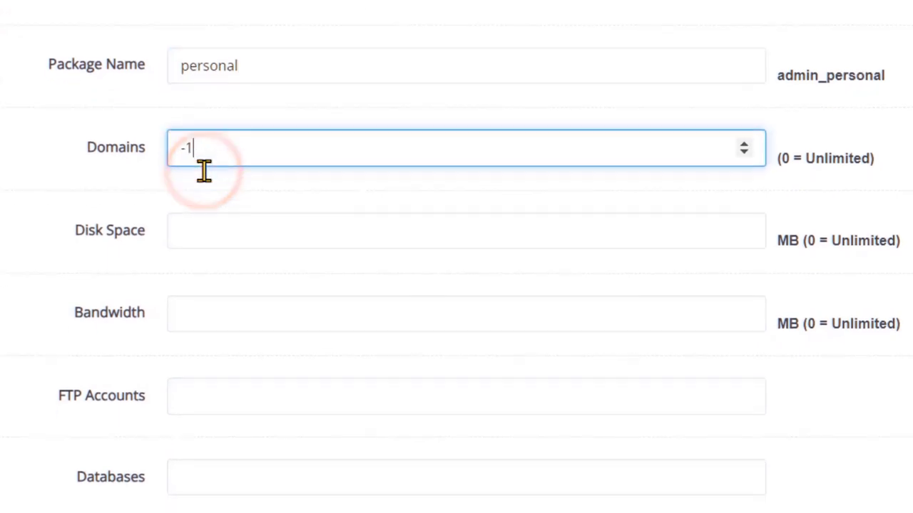
{"action": "double_click", "coordinate": [206, 128]}
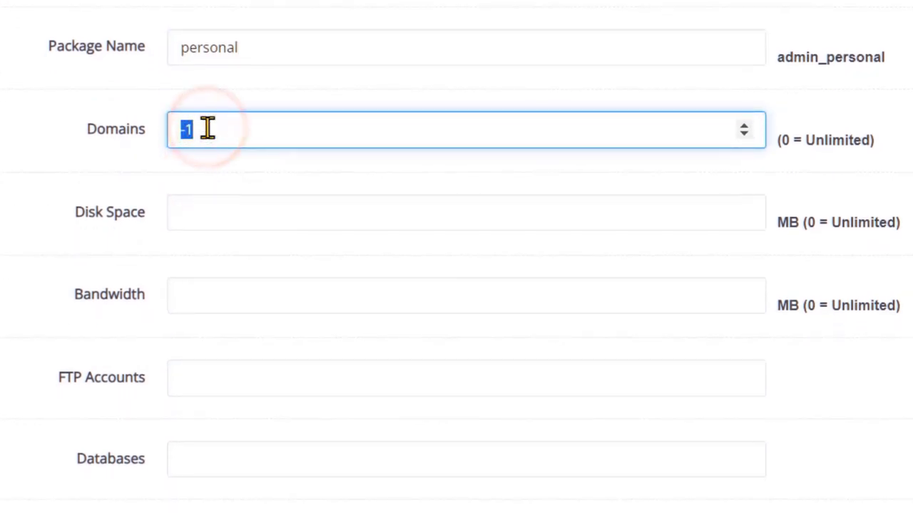
{"action": "type", "text": "0"}
{"action": "double_click", "coordinate": [175, 129]}
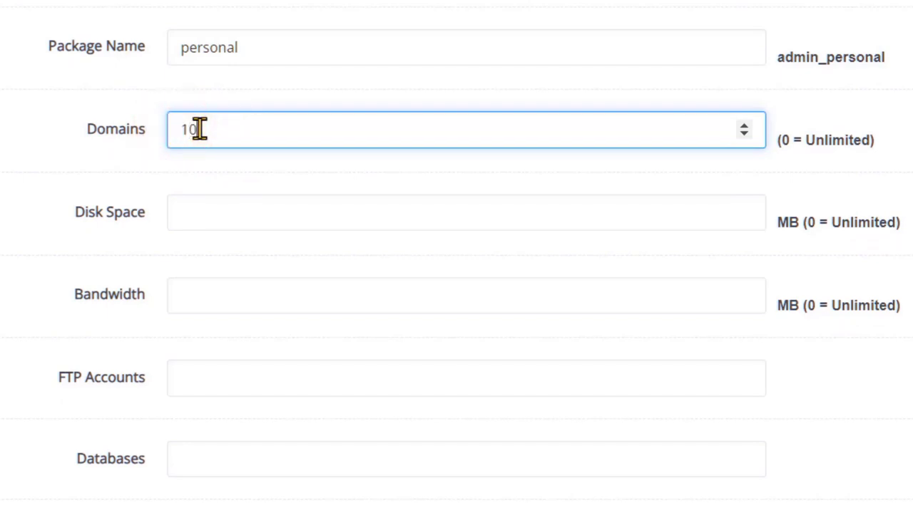
{"action": "type", "text": "10"}
{"action": "left_click", "coordinate": [206, 218]}
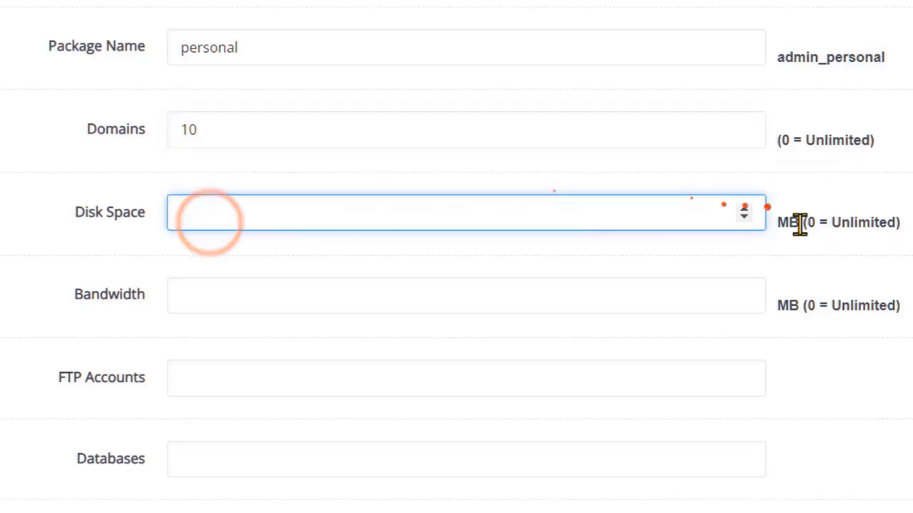
{"action": "left_click", "coordinate": [357, 214]}
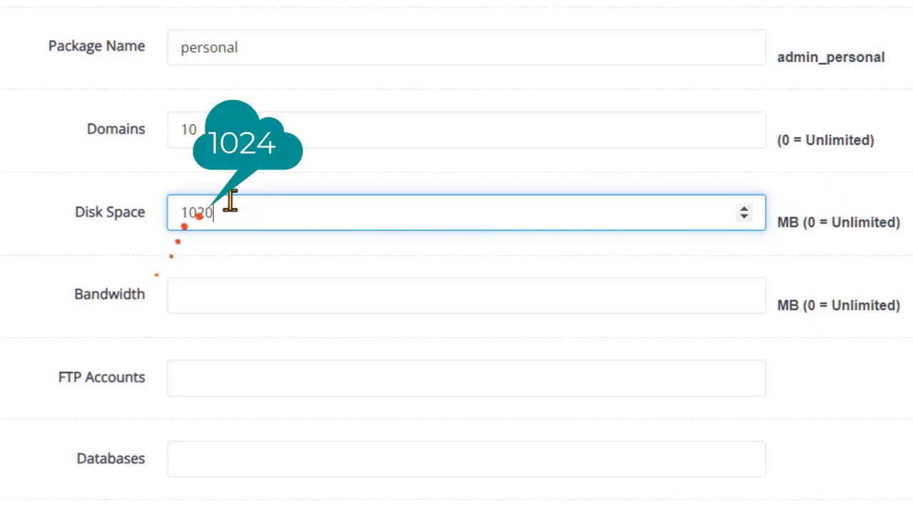
{"action": "left_click_drag", "start_coordinate": [224, 204], "coordinate": [167, 210]}
{"action": "key", "text": "Right"}
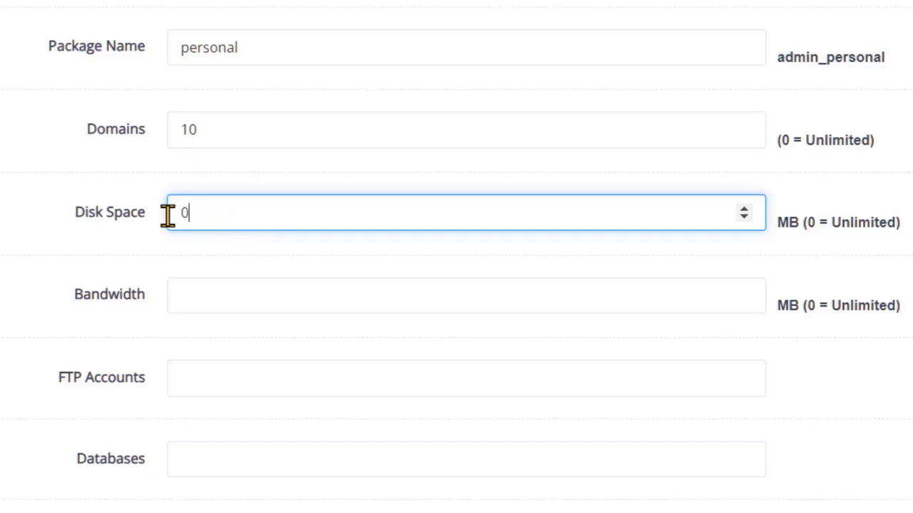
{"action": "left_click", "coordinate": [825, 227]}
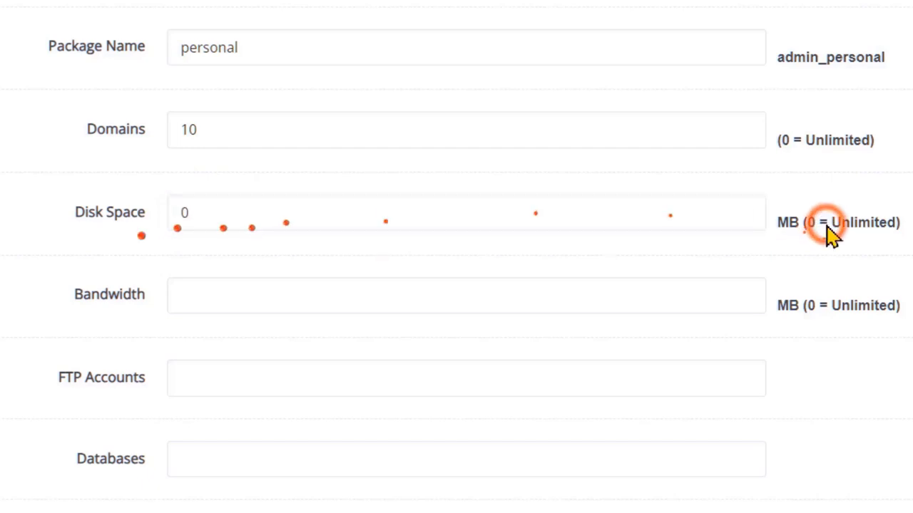
- Set unlimited bandwidth, 40 FTP accounts, 100 databases and 100 emails
{"action": "left_click", "coordinate": [197, 292]}
{"action": "type", "text": "-2"}
{"action": "scroll", "coordinate": [208, 329], "scroll_direction": "down", "scroll_amount": 2}
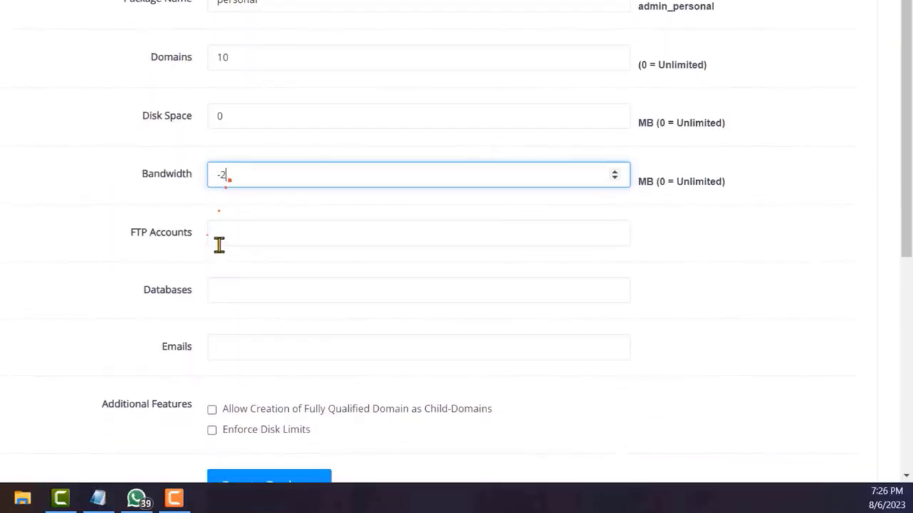
{"action": "left_click", "coordinate": [279, 233]}
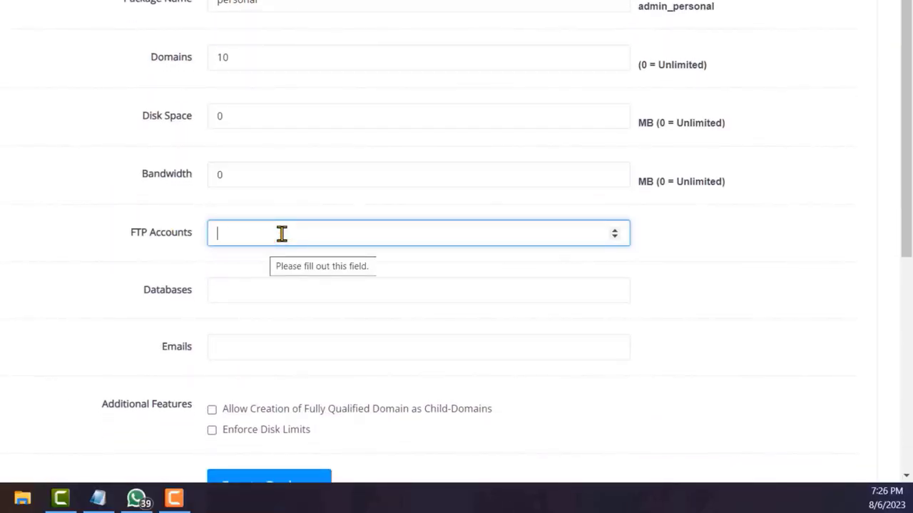
{"action": "type", "text": "40"}
{"action": "left_click", "coordinate": [236, 296]}
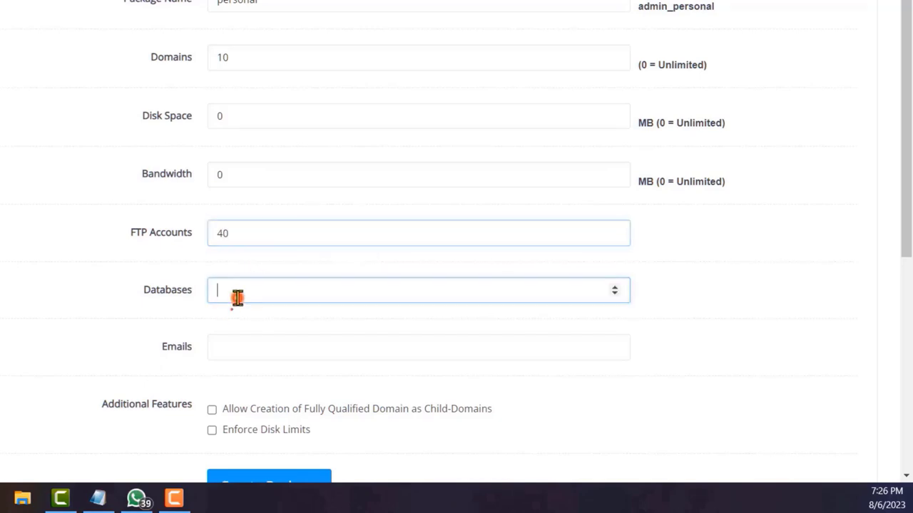
{"action": "type", "text": "100"}
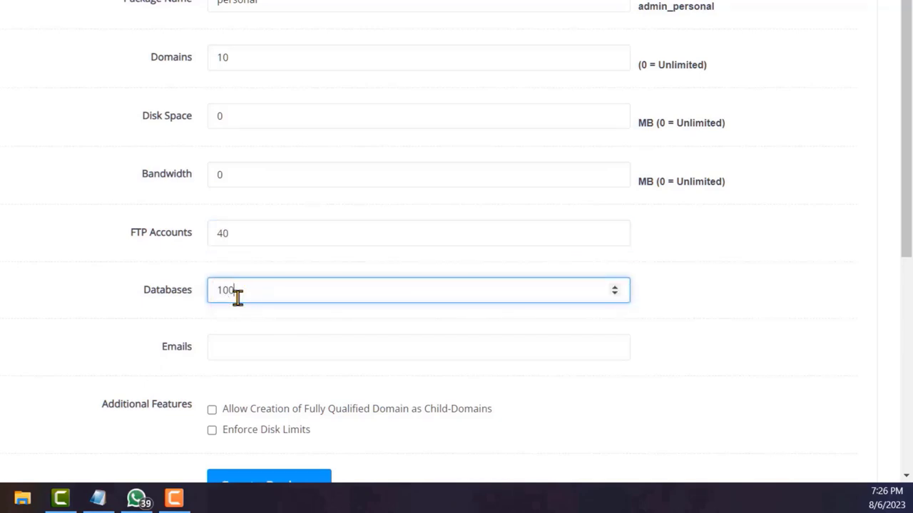
{"action": "left_click", "coordinate": [239, 347]}
{"action": "type", "text": "100"}
- Create the personal package and return to the Create Website form
{"action": "scroll", "coordinate": [238, 354], "scroll_direction": "down", "scroll_amount": 1}
{"action": "left_click", "coordinate": [214, 350]}
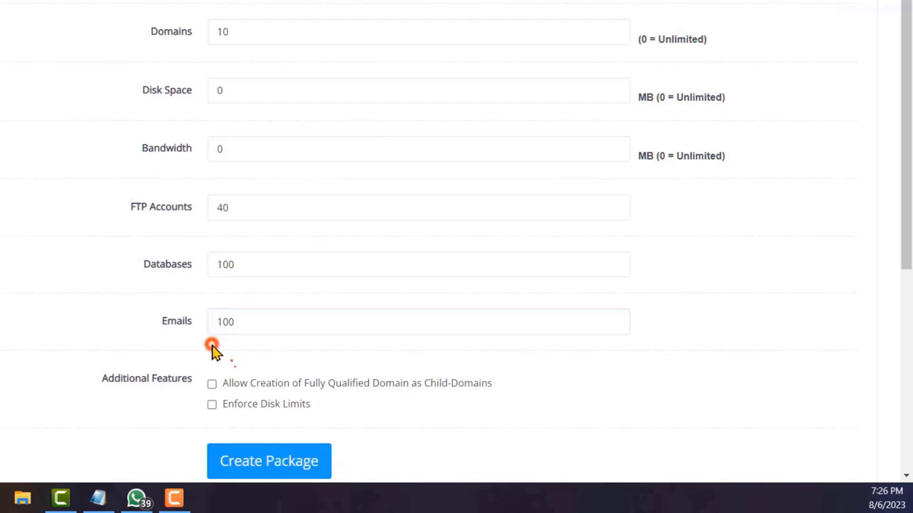
{"action": "scroll", "coordinate": [295, 421], "scroll_direction": "down", "scroll_amount": 2}
{"action": "left_click", "coordinate": [295, 421]}
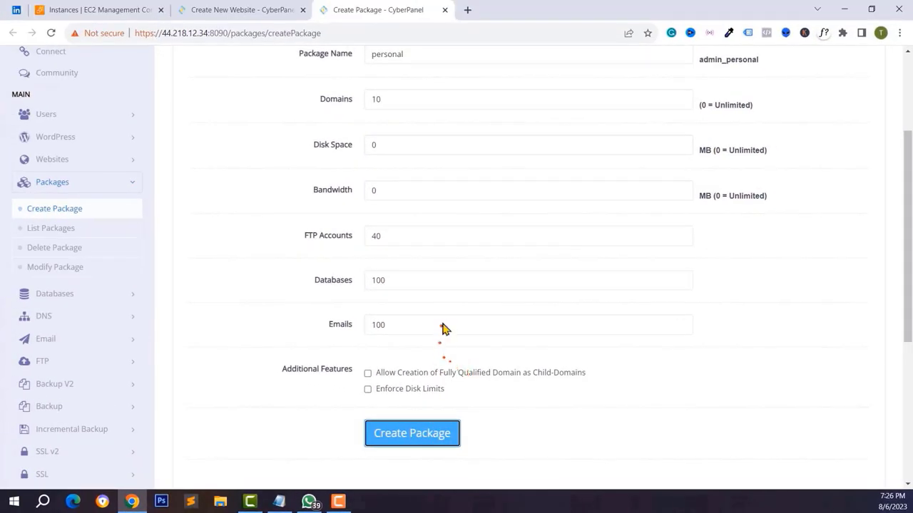
{"action": "scroll", "coordinate": [442, 328], "scroll_direction": "down", "scroll_amount": 2}
{"action": "scroll", "coordinate": [419, 388], "scroll_direction": "up", "scroll_amount": 3}
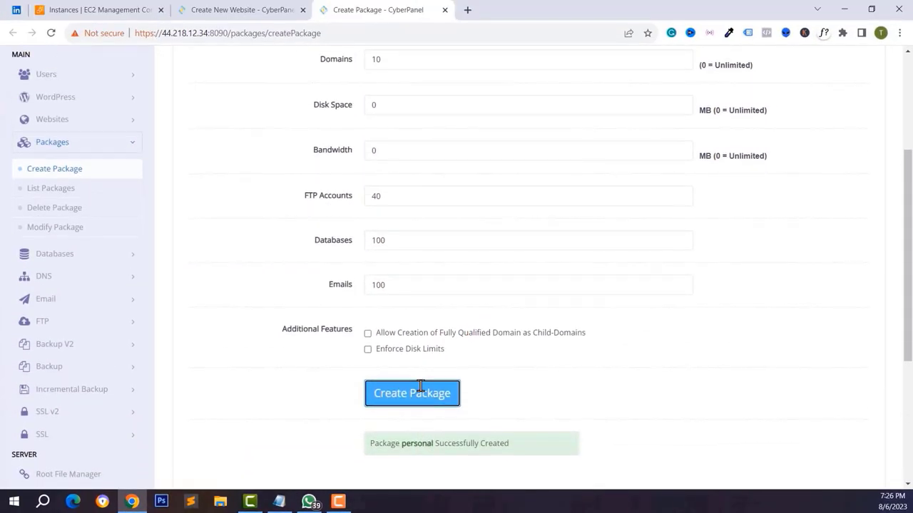
{"action": "left_click", "coordinate": [231, 8]}
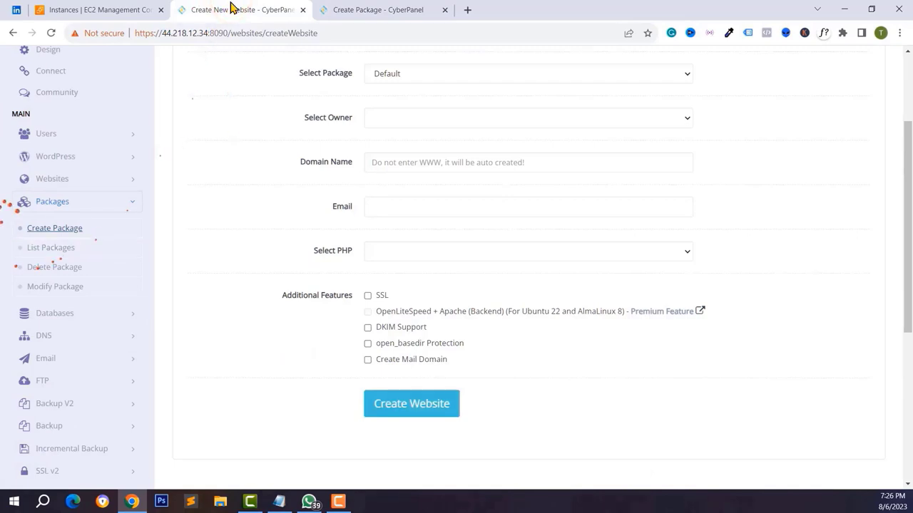
- Reload the Create Website form and choose package admin_personal with owner admin
{"action": "scroll", "coordinate": [387, 126], "scroll_direction": "up", "scroll_amount": 2}
{"action": "left_click", "coordinate": [414, 152]}
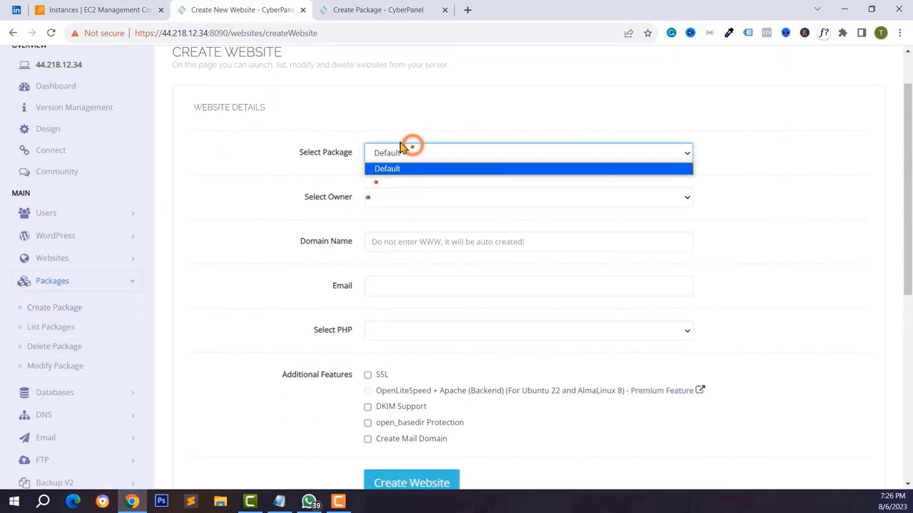
{"action": "left_click", "coordinate": [48, 34]}
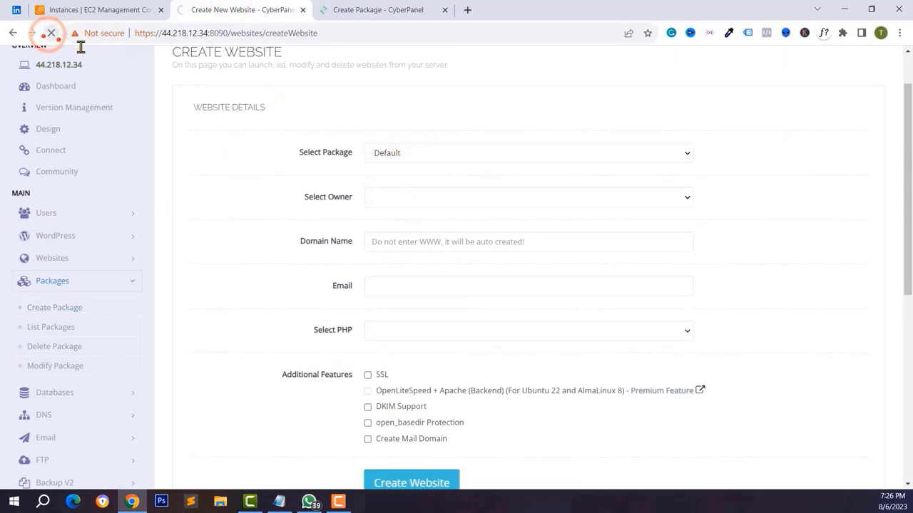
{"action": "left_click", "coordinate": [402, 154]}
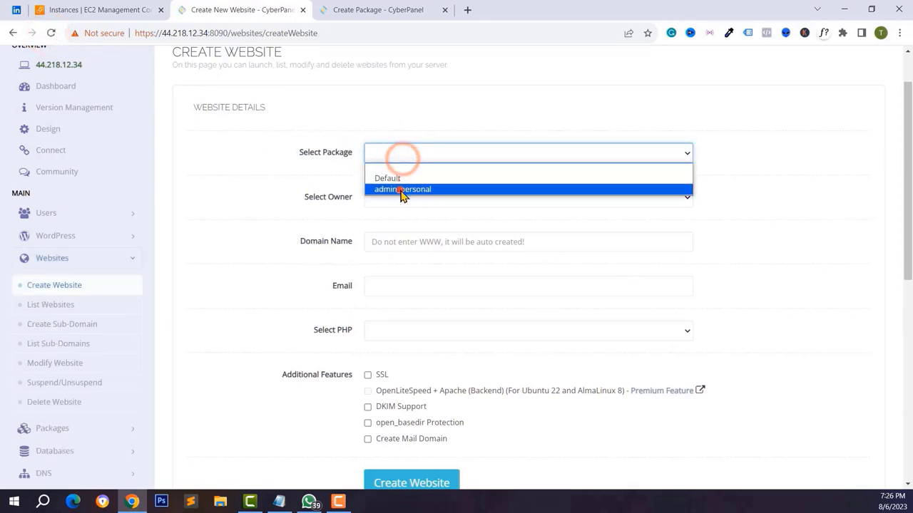
{"action": "left_click", "coordinate": [402, 190]}
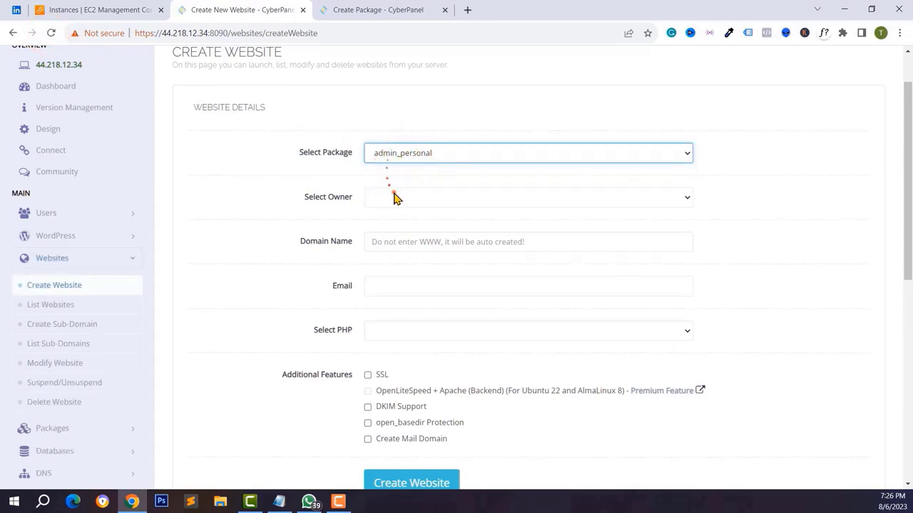
{"action": "left_click", "coordinate": [394, 197]}
{"action": "left_click", "coordinate": [393, 221]}
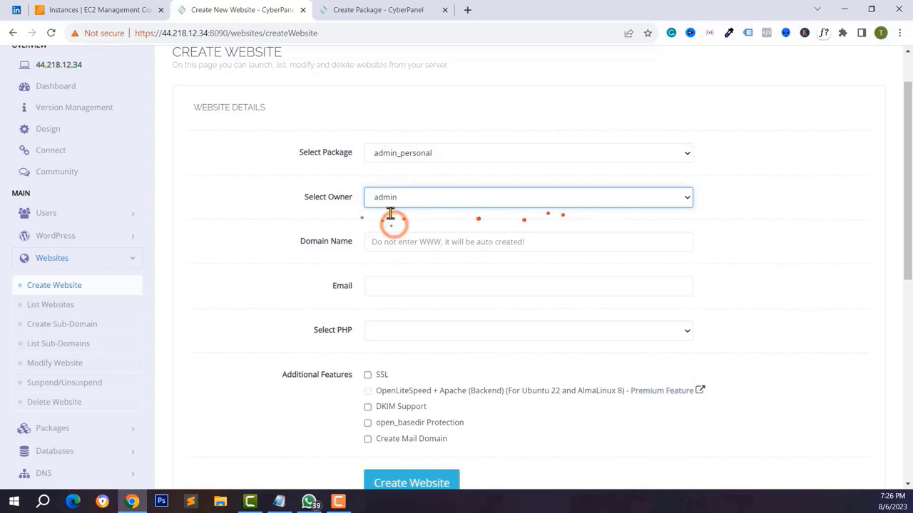
{"action": "scroll", "coordinate": [390, 214], "scroll_direction": "down", "scroll_amount": 1}
{"action": "left_click", "coordinate": [385, 200]}
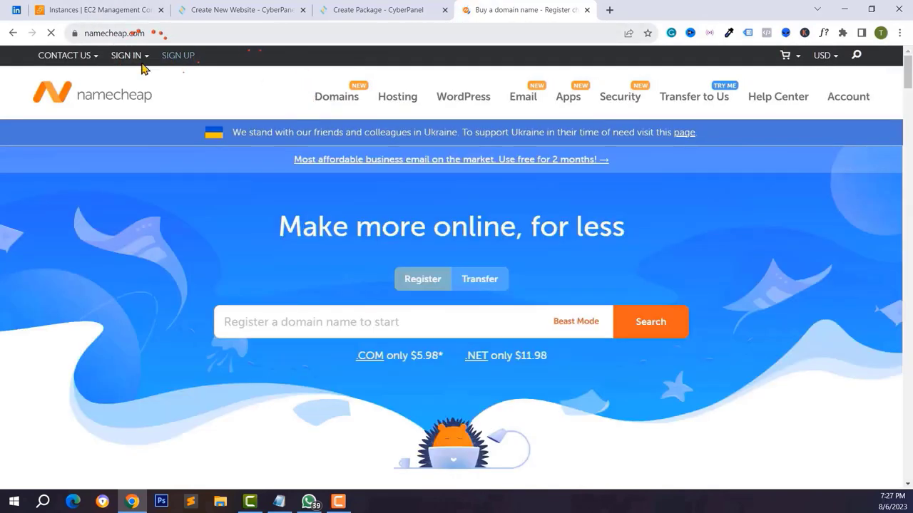
- Search Namecheap for thedailyfin.com and add it to the cart
{"action": "scroll", "coordinate": [428, 236], "scroll_direction": "down", "scroll_amount": 1}
{"action": "left_click", "coordinate": [325, 248]}
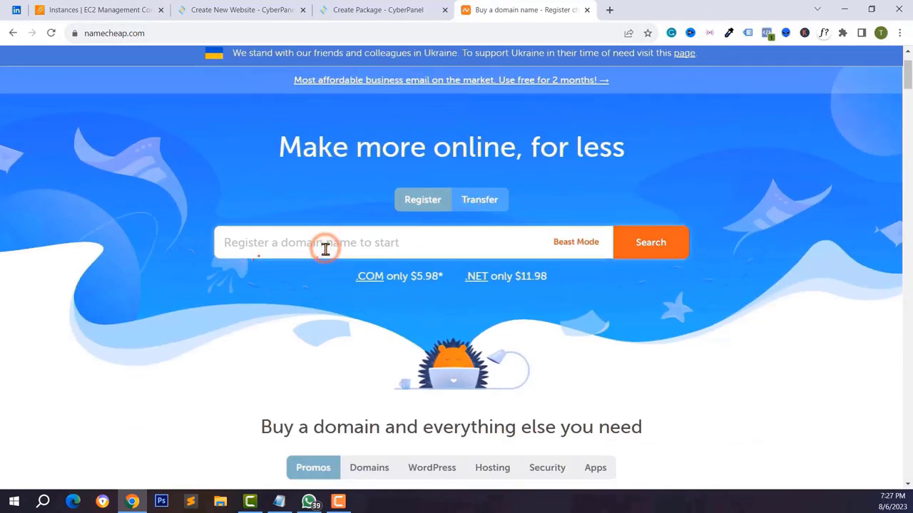
{"action": "scroll", "coordinate": [325, 248], "scroll_direction": "up", "scroll_amount": 1}
{"action": "type", "text": "thedaily"}
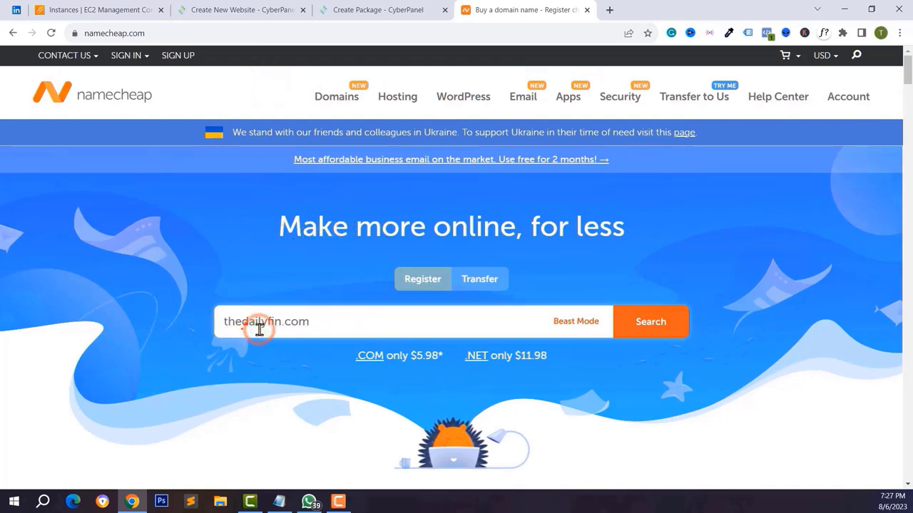
{"action": "type", "text": "fin.com"}
{"action": "key", "text": "Return"}
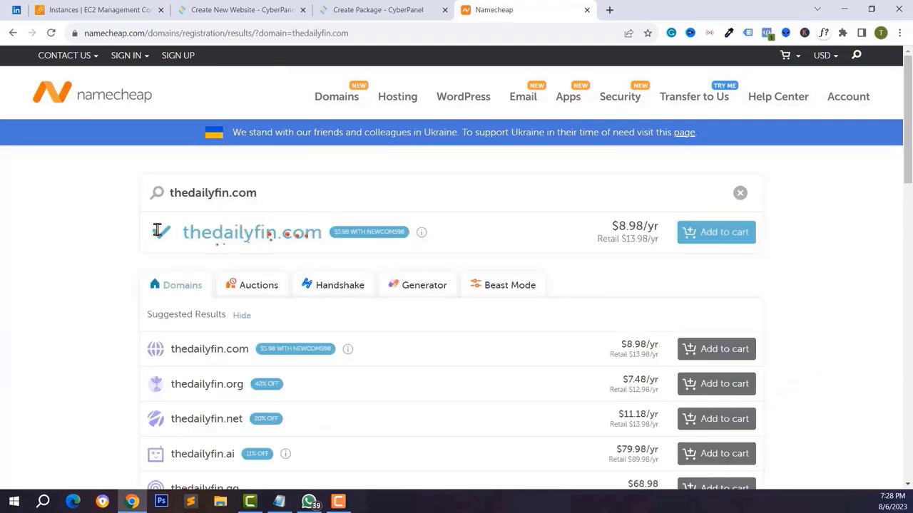
{"action": "left_click", "coordinate": [717, 237]}
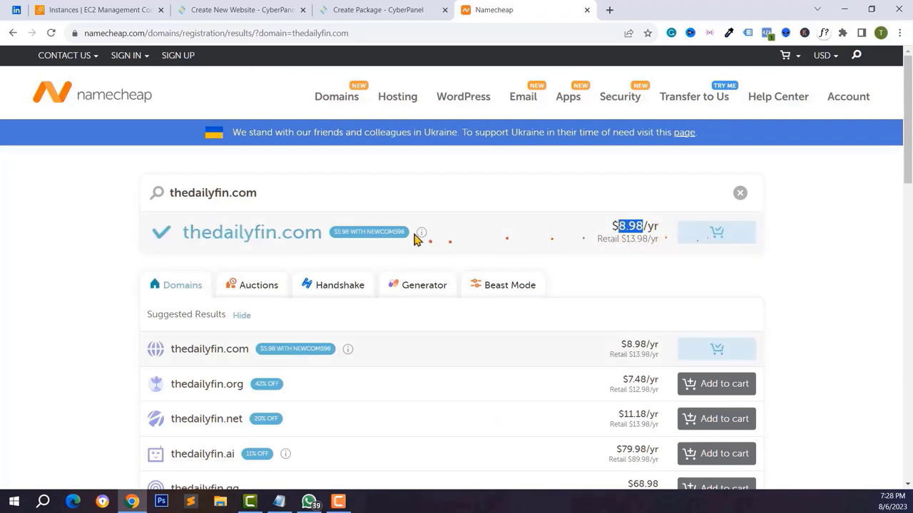
- Copy the NEWCOM598 promo code and proceed to checkout
{"action": "left_click_drag", "start_coordinate": [360, 232], "coordinate": [330, 237]}
{"action": "left_click_drag", "start_coordinate": [405, 233], "coordinate": [367, 236]}
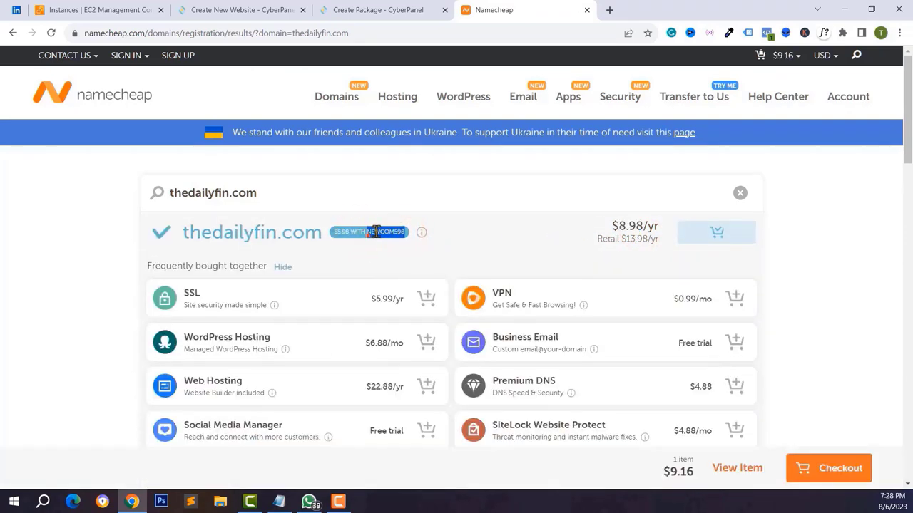
{"action": "right_click", "coordinate": [376, 231]}
{"action": "left_click", "coordinate": [396, 239]}
{"action": "scroll", "coordinate": [772, 410], "scroll_direction": "down", "scroll_amount": 4}
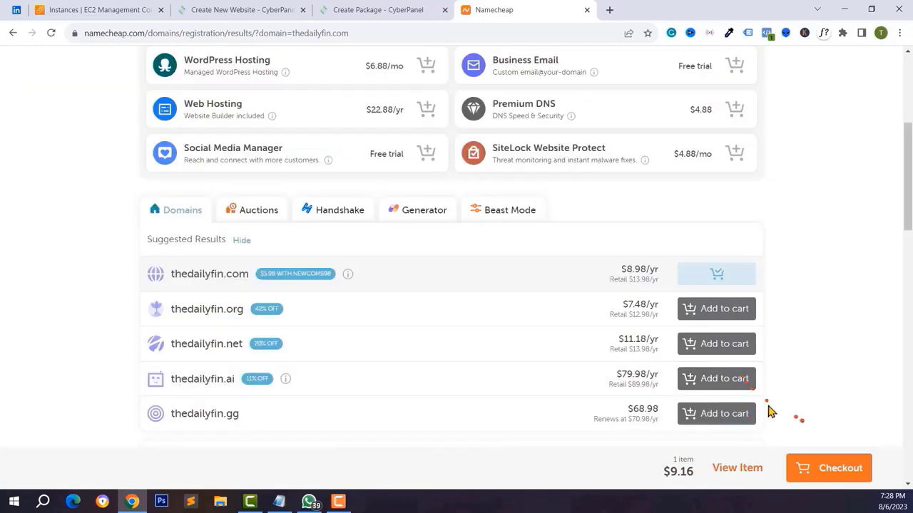
{"action": "left_click", "coordinate": [819, 467]}
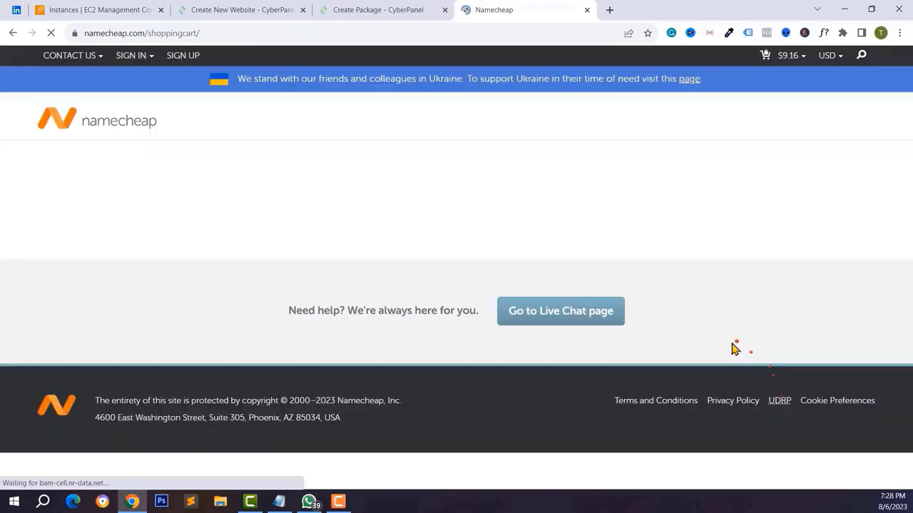
- Paste the NEWCOM598 promo code into the cart and apply it
{"action": "right_click", "coordinate": [689, 329]}
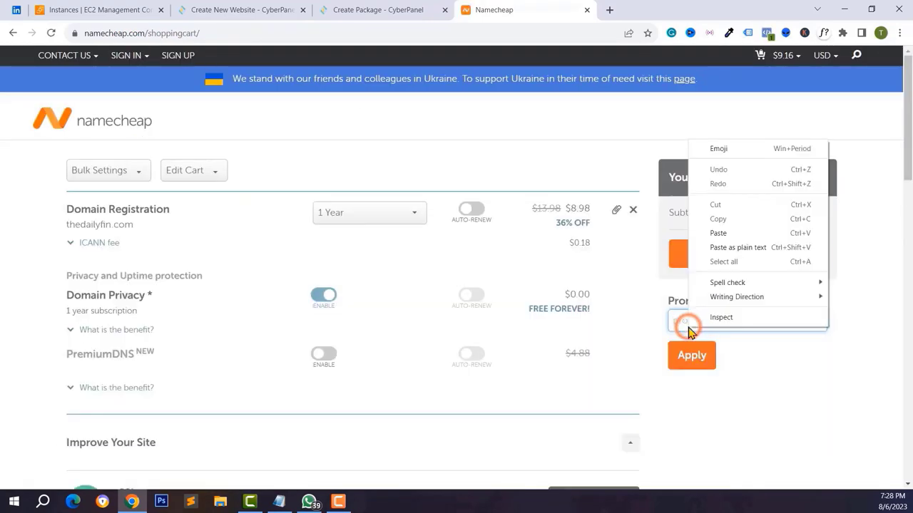
{"action": "left_click", "coordinate": [718, 234]}
{"action": "left_click", "coordinate": [697, 369]}
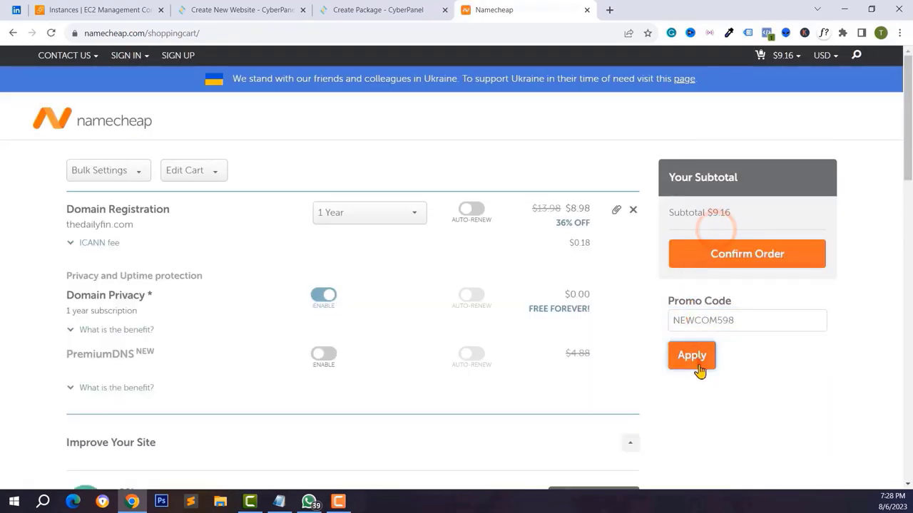
{"action": "left_click", "coordinate": [700, 370]}
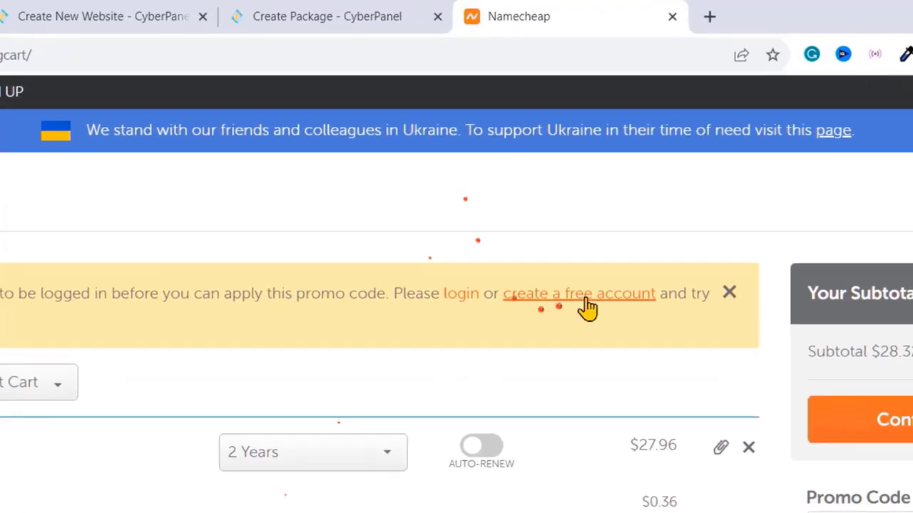
- Sign up for a free Namecheap account with a username, password and first name, then continue
{"action": "left_click", "coordinate": [536, 179]}
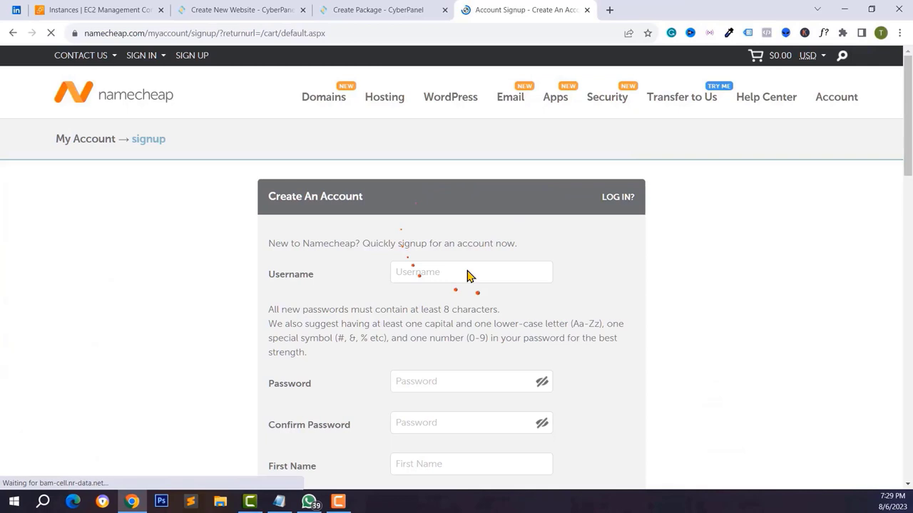
{"action": "left_click", "coordinate": [467, 276]}
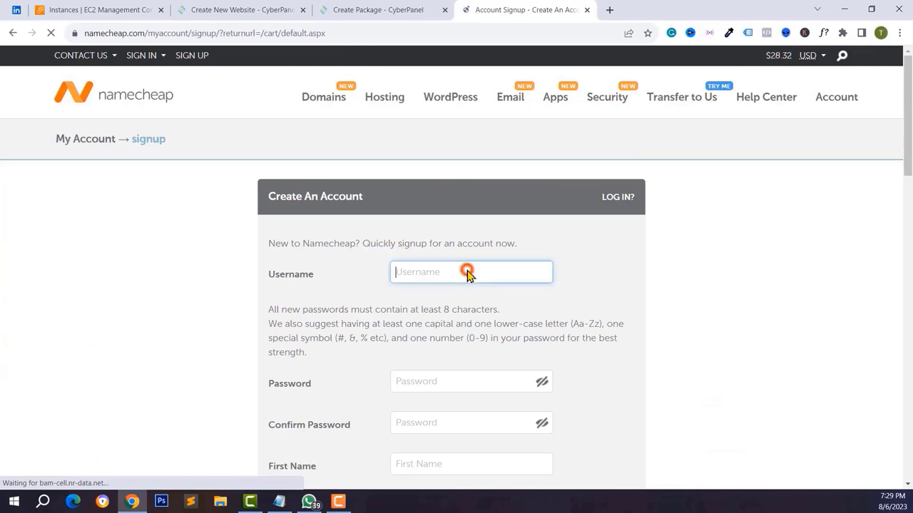
{"action": "scroll", "coordinate": [471, 285], "scroll_direction": "down", "scroll_amount": 3}
{"action": "left_click", "coordinate": [473, 326]}
{"action": "type", "text": "MI"}
{"action": "left_click", "coordinate": [471, 307]}
{"action": "type", "text": "Murad"}
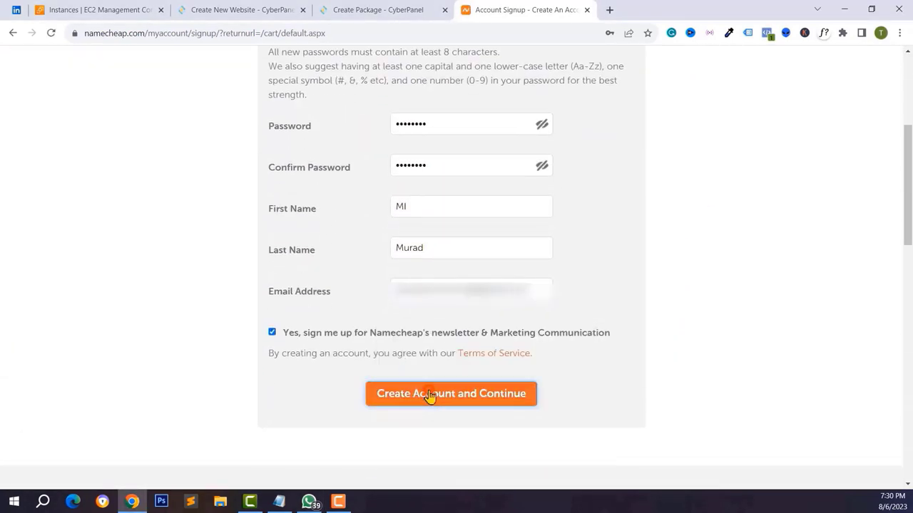
{"action": "left_click", "coordinate": [430, 396]}
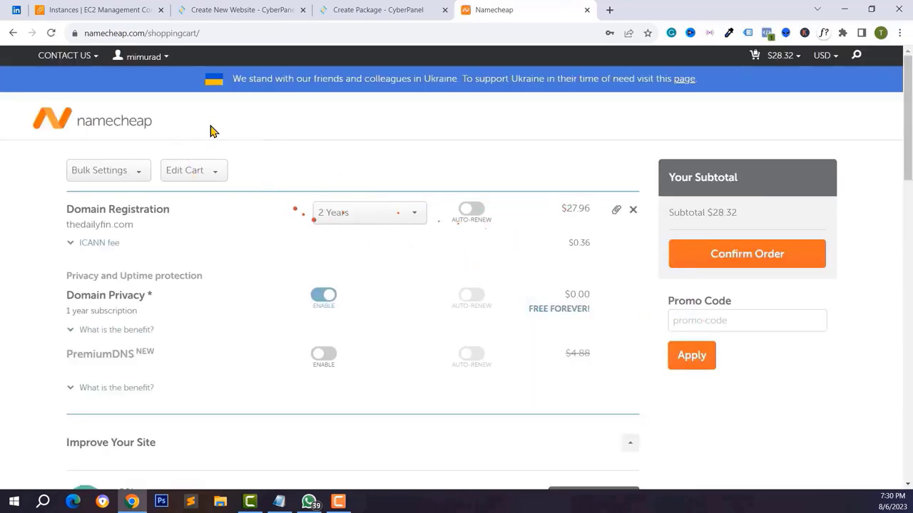
{"action": "right_click", "coordinate": [689, 313]}
- Apply NEWCOM598 so thedailyfin.com costs $5.98 for one year, then confirm the order
{"action": "left_click", "coordinate": [716, 221]}
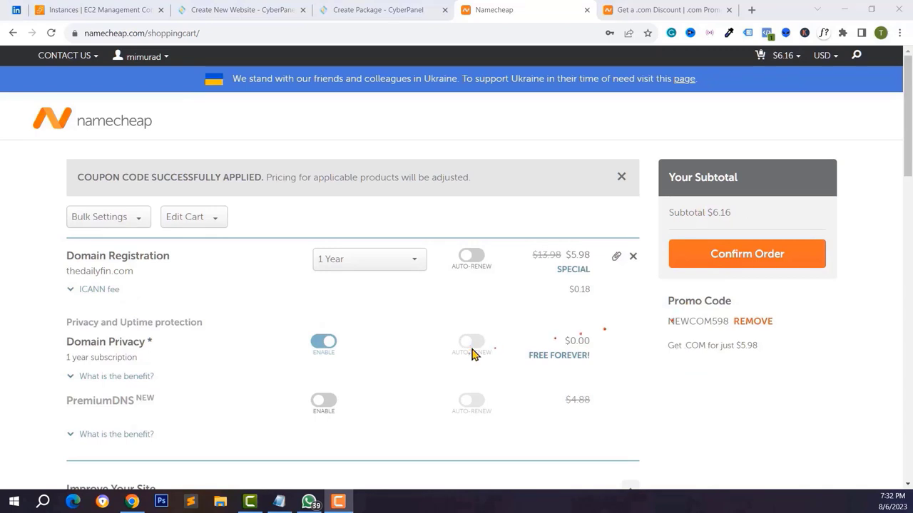
{"action": "scroll", "coordinate": [474, 354], "scroll_direction": "down", "scroll_amount": 3}
{"action": "scroll", "coordinate": [472, 355], "scroll_direction": "up", "scroll_amount": 1}
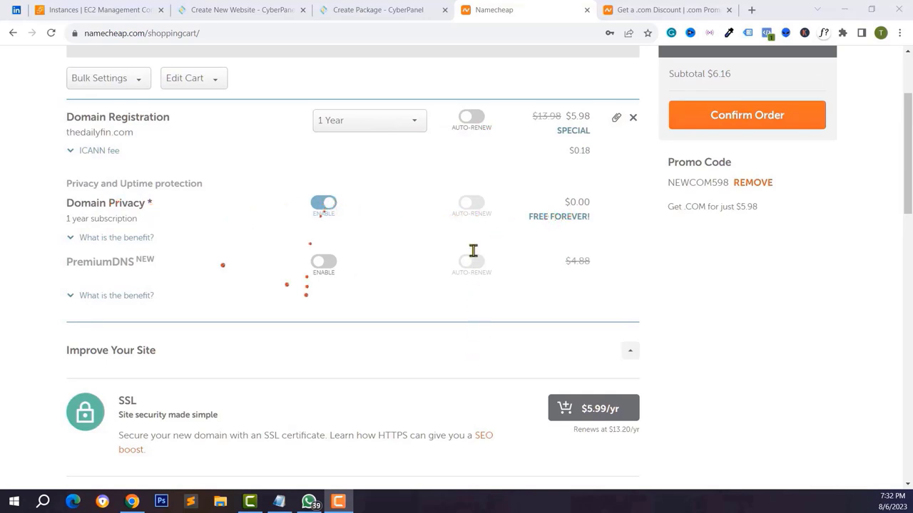
{"action": "left_click", "coordinate": [473, 204]}
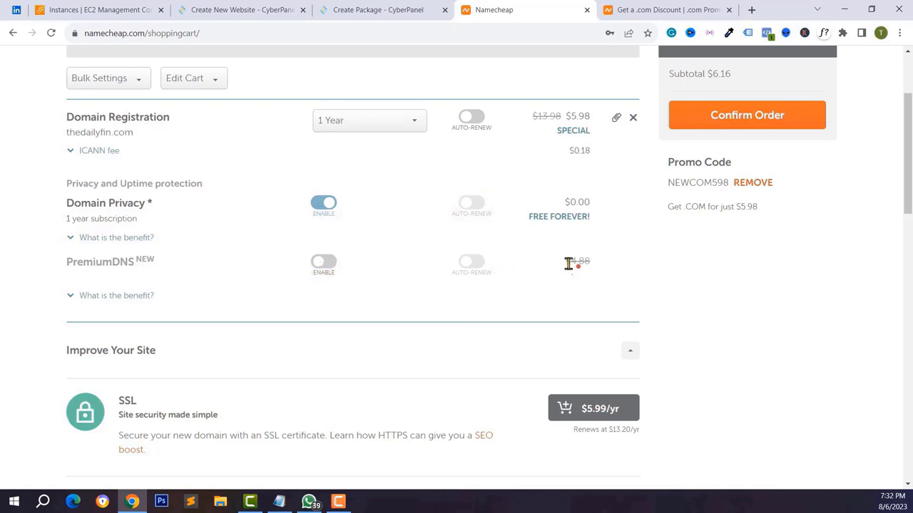
{"action": "scroll", "coordinate": [165, 308], "scroll_direction": "down", "scroll_amount": 4}
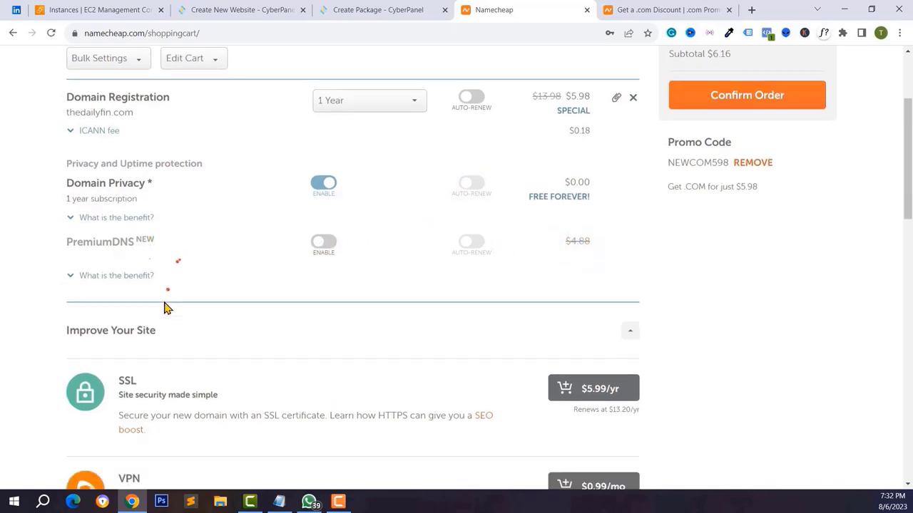
{"action": "scroll", "coordinate": [164, 308], "scroll_direction": "down", "scroll_amount": 9}
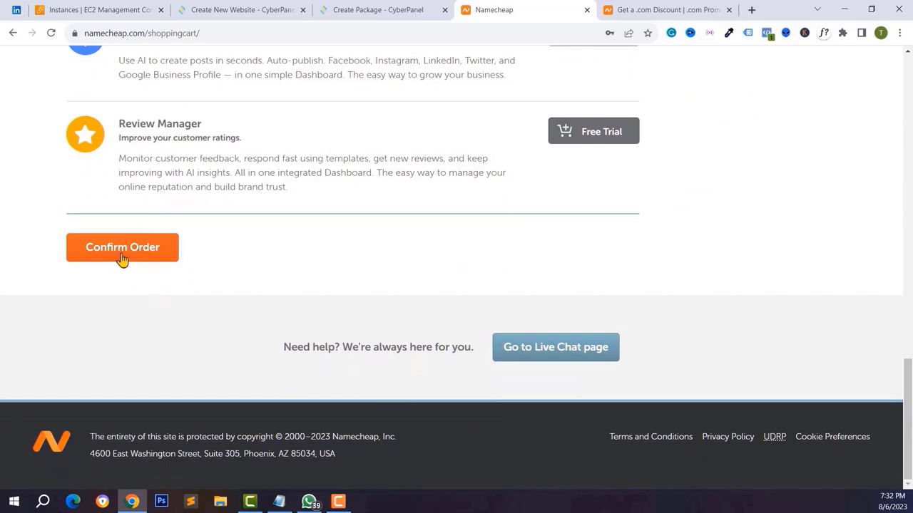
{"action": "left_click", "coordinate": [122, 257]}
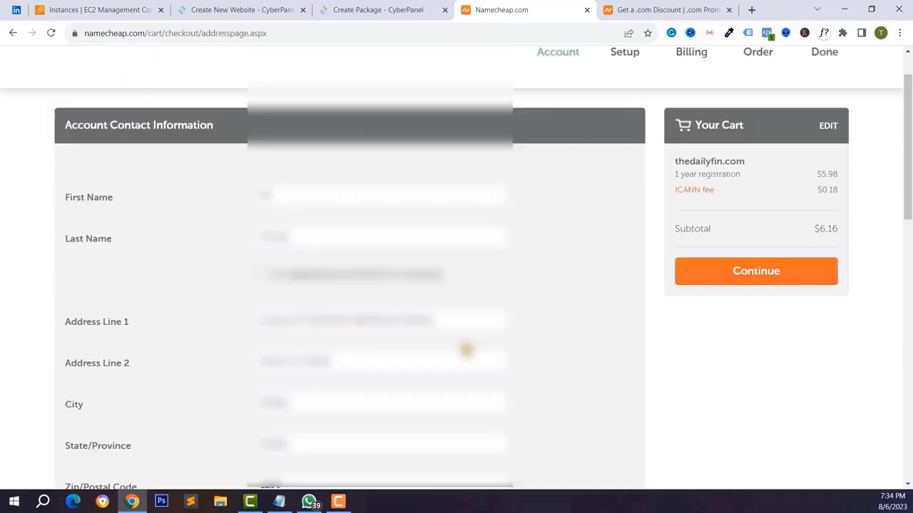
- Continue past the contact information and submit card payment to buy thedailyfin.com
{"action": "scroll", "coordinate": [465, 350], "scroll_direction": "down", "scroll_amount": 5}
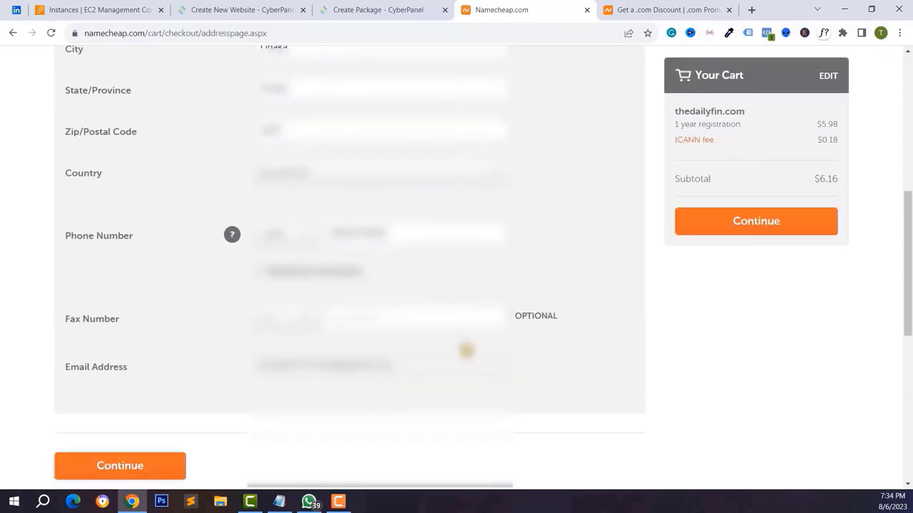
{"action": "scroll", "coordinate": [465, 350], "scroll_direction": "down", "scroll_amount": 2}
{"action": "left_click", "coordinate": [112, 379]}
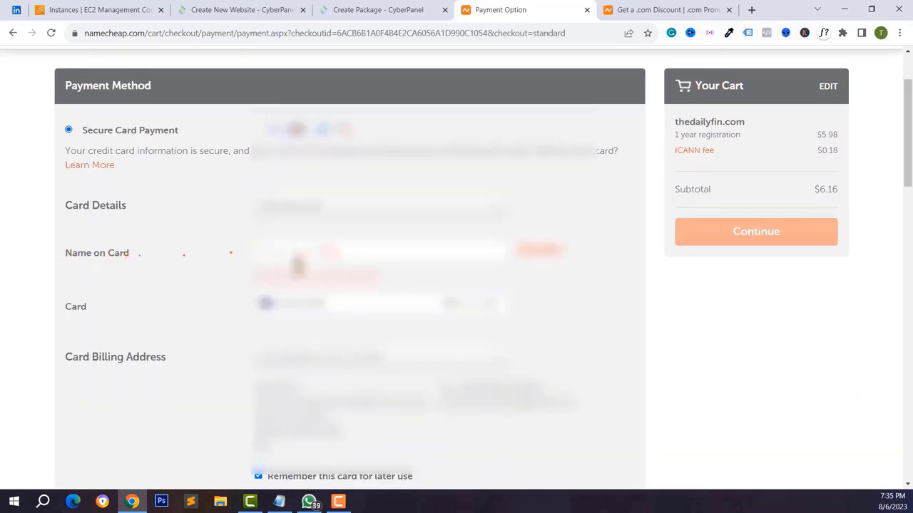
{"action": "scroll", "coordinate": [298, 266], "scroll_direction": "down", "scroll_amount": 3}
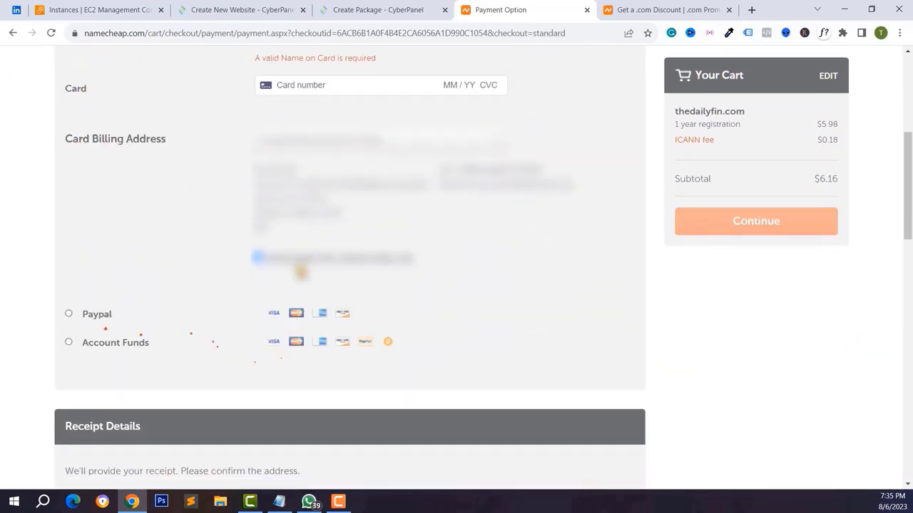
{"action": "scroll", "coordinate": [396, 308], "scroll_direction": "up", "scroll_amount": 4}
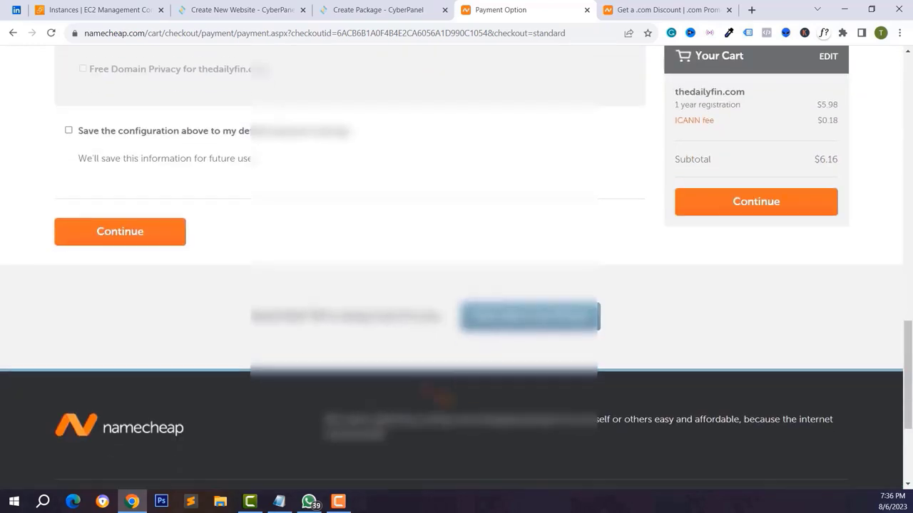
{"action": "scroll", "coordinate": [218, 302], "scroll_direction": "up", "scroll_amount": 3}
{"action": "left_click", "coordinate": [142, 413]}
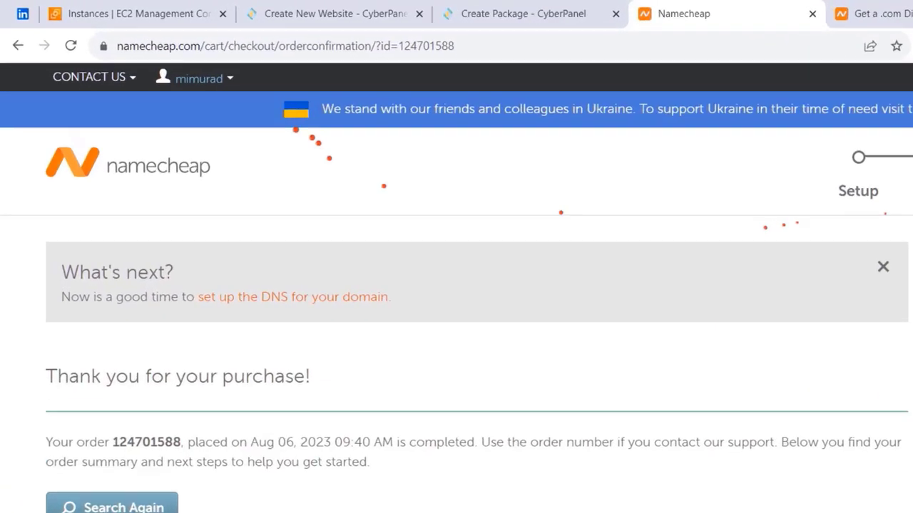
{"action": "left_click", "coordinate": [142, 57]}
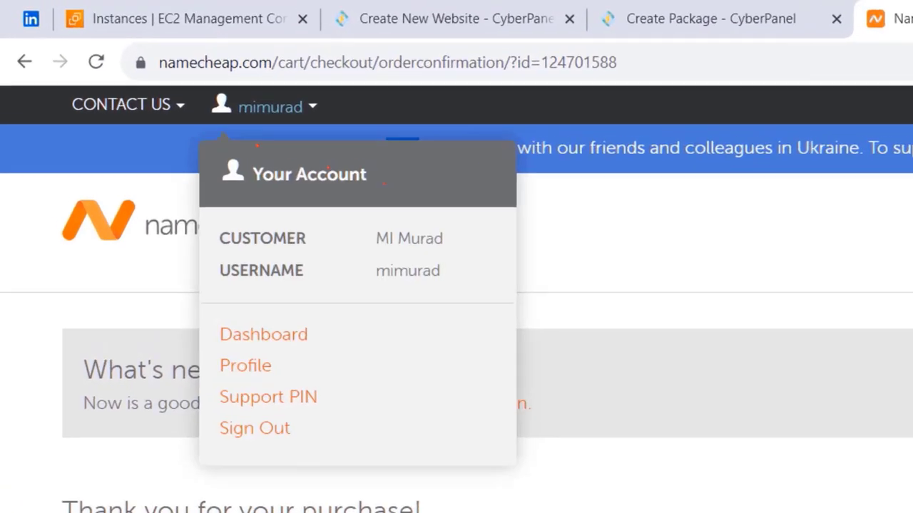
- From the account dashboard, expand and review the thedailyfin.com product details
{"action": "left_click", "coordinate": [265, 339]}
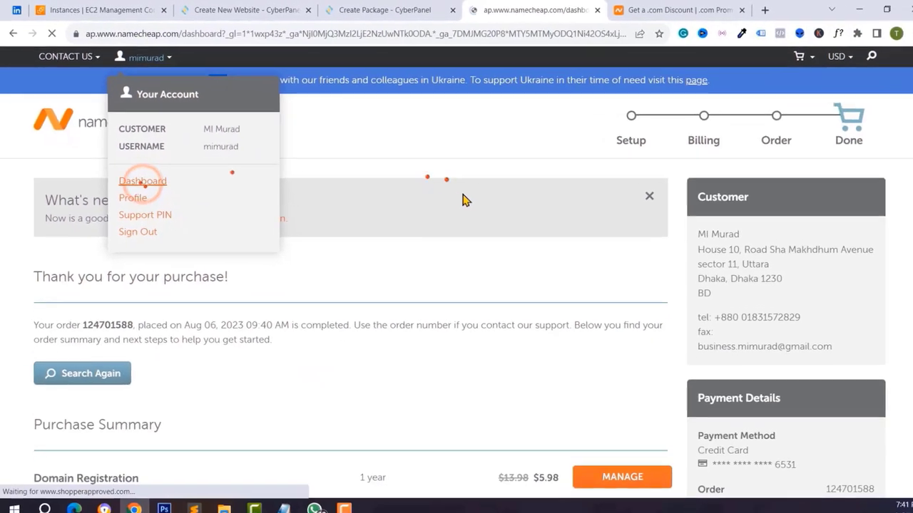
{"action": "scroll", "coordinate": [400, 295], "scroll_direction": "down", "scroll_amount": 3}
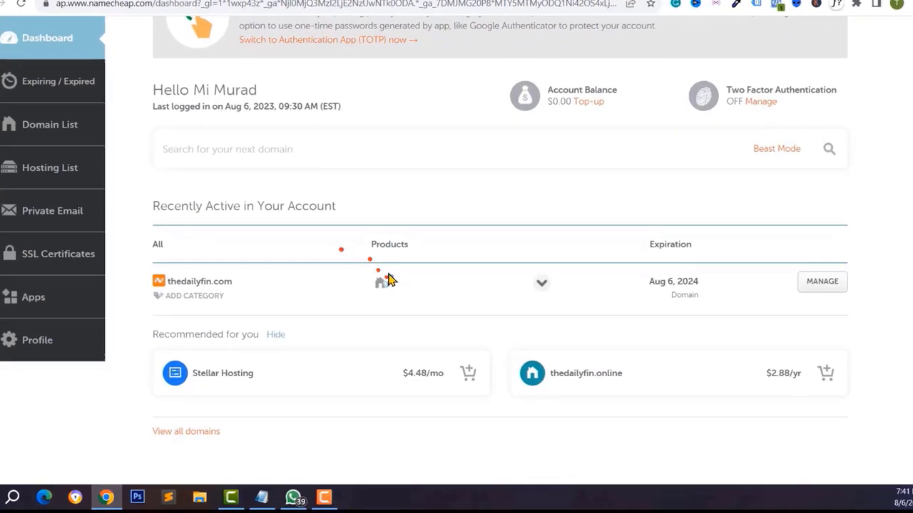
{"action": "double_click", "coordinate": [227, 296]}
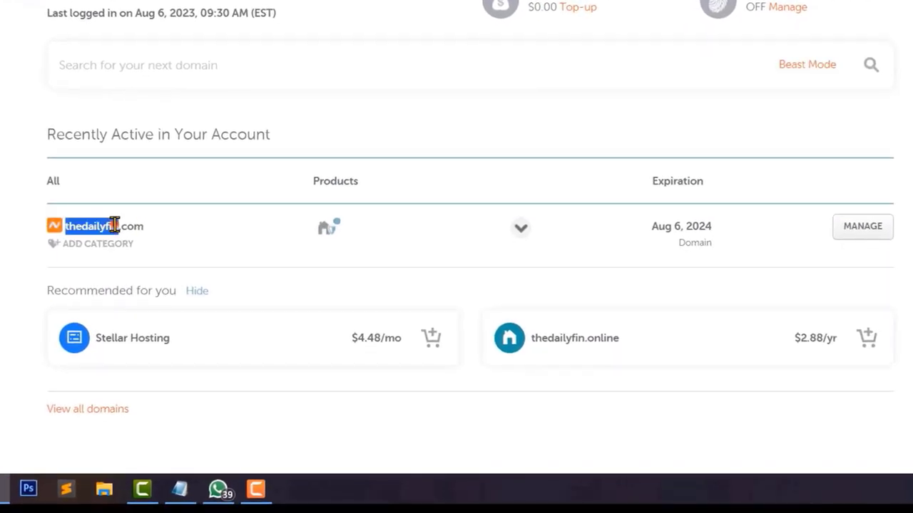
{"action": "left_click", "coordinate": [521, 228]}
{"action": "scroll", "coordinate": [514, 231], "scroll_direction": "down", "scroll_amount": 2}
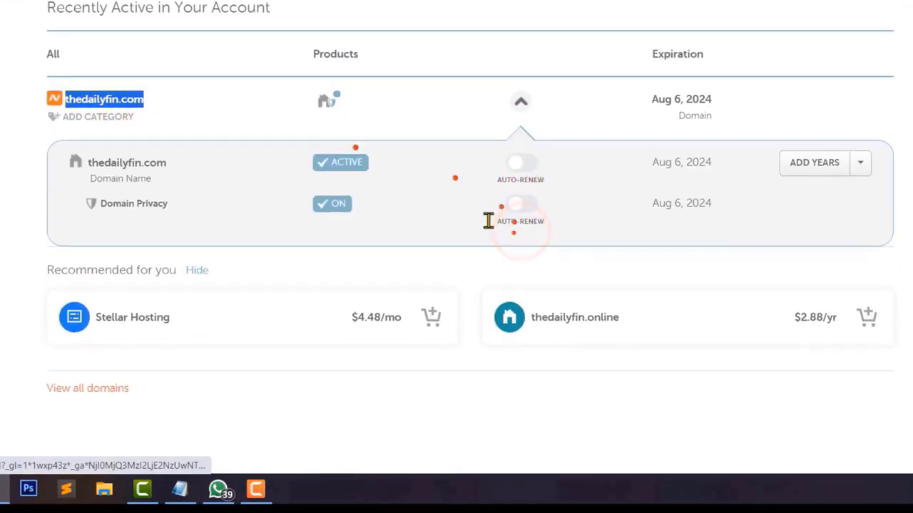
{"action": "left_click", "coordinate": [112, 99]}
{"action": "left_click", "coordinate": [207, 238]}
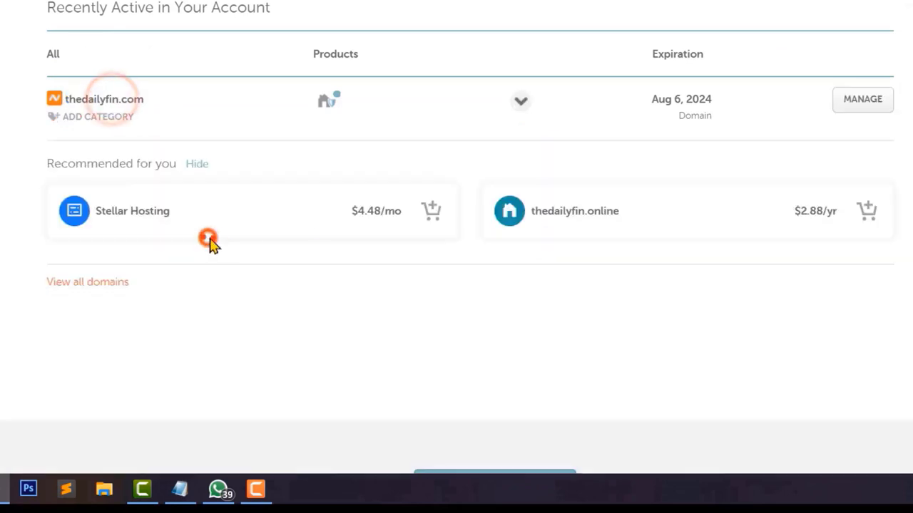
- Open thedailyfin.com's management page, keep the basic DNS nameservers, and go to Advanced DNS
{"action": "left_click", "coordinate": [840, 100]}
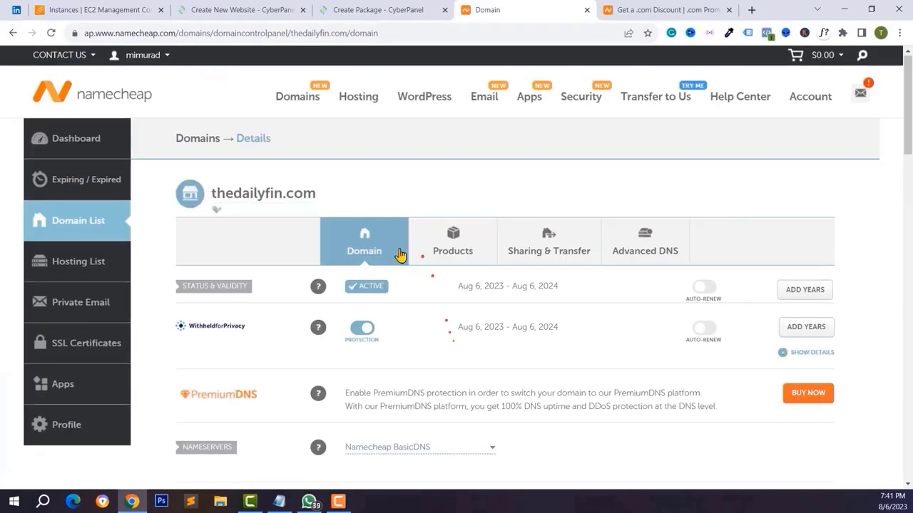
{"action": "scroll", "coordinate": [397, 254], "scroll_direction": "down", "scroll_amount": 5}
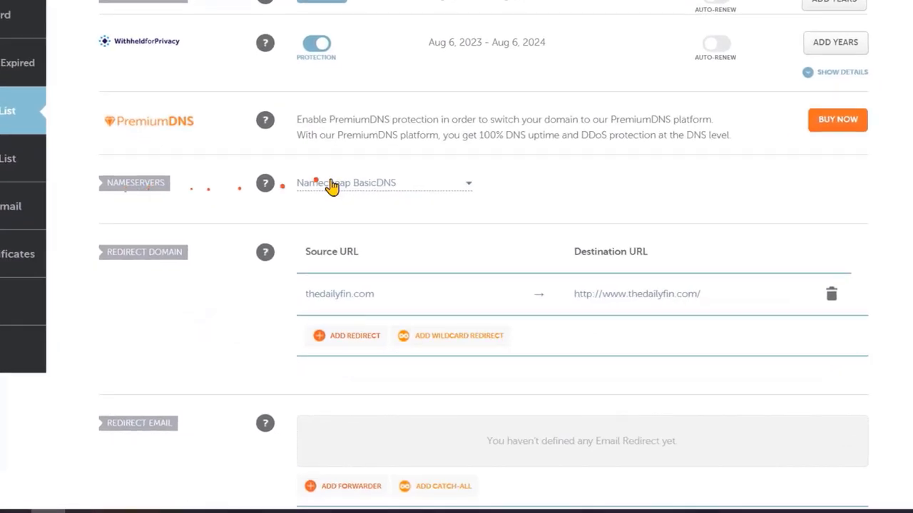
{"action": "left_click", "coordinate": [366, 211]}
{"action": "left_click", "coordinate": [277, 158]}
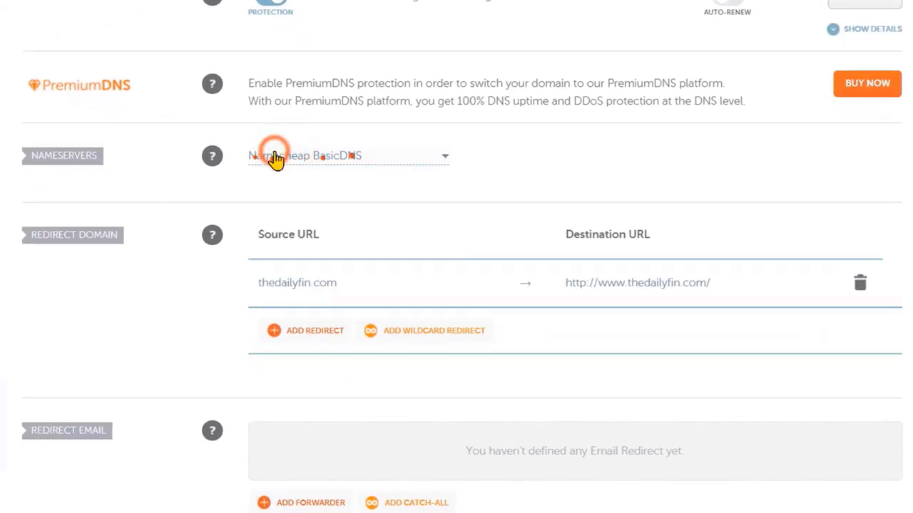
{"action": "scroll", "coordinate": [520, 275], "scroll_direction": "up", "scroll_amount": 5}
{"action": "left_click", "coordinate": [627, 201]}
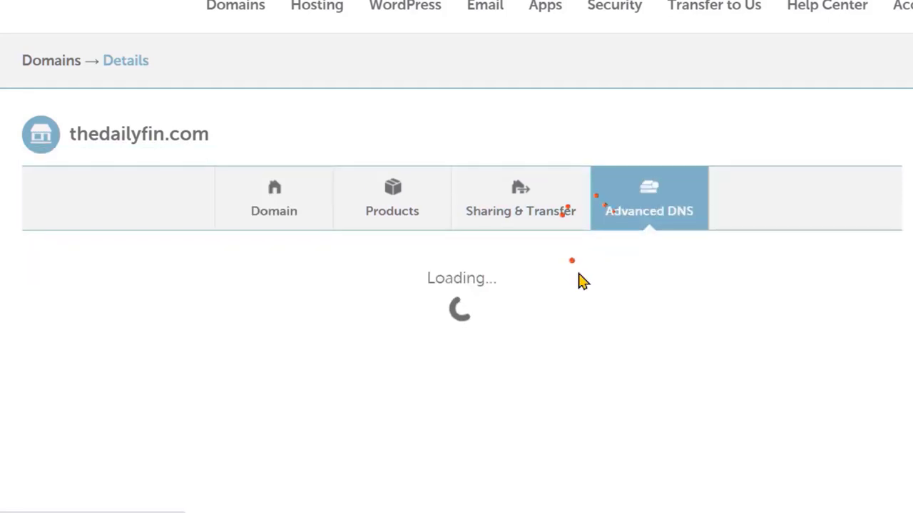
- Delete the www CNAME record and the URL Redirect record from thedailyfin.com's host records
{"action": "scroll", "coordinate": [581, 280], "scroll_direction": "down", "scroll_amount": 3}
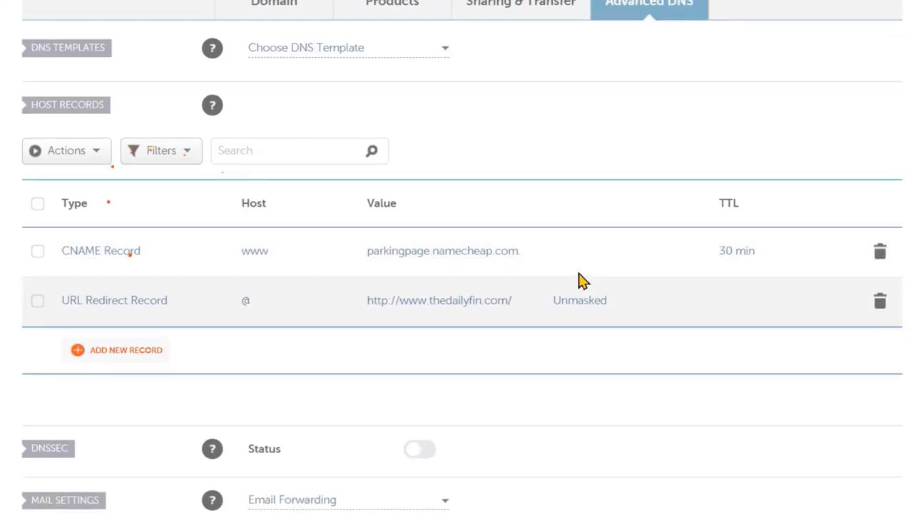
{"action": "scroll", "coordinate": [581, 280], "scroll_direction": "up", "scroll_amount": 1}
{"action": "scroll", "coordinate": [581, 280], "scroll_direction": "up", "scroll_amount": 1}
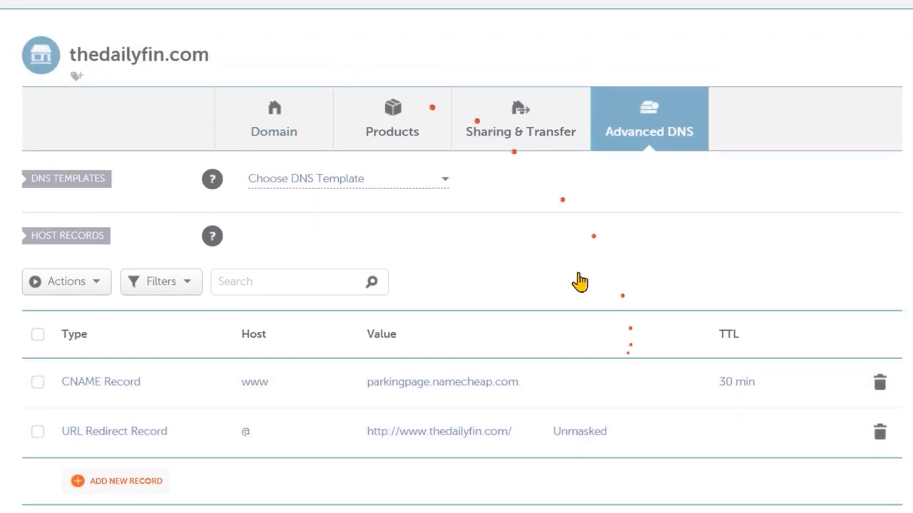
{"action": "scroll", "coordinate": [581, 281], "scroll_direction": "down", "scroll_amount": 1}
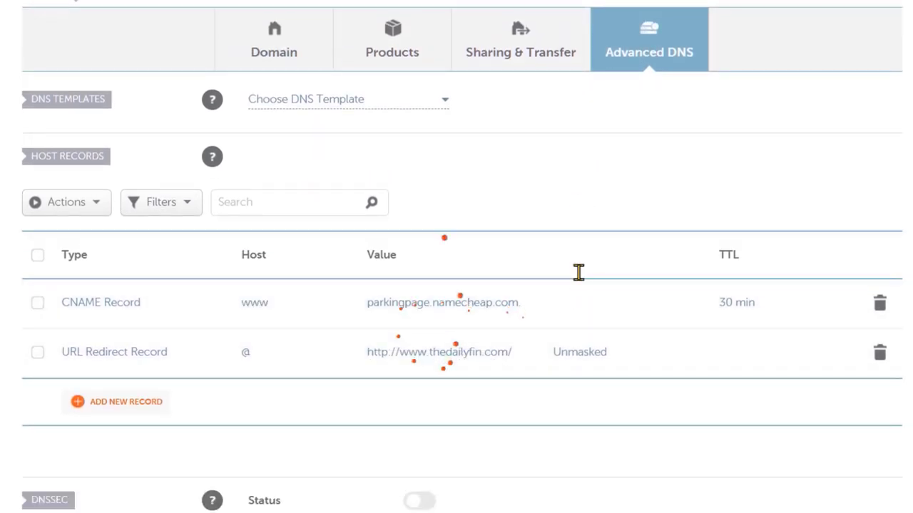
{"action": "left_click", "coordinate": [873, 305]}
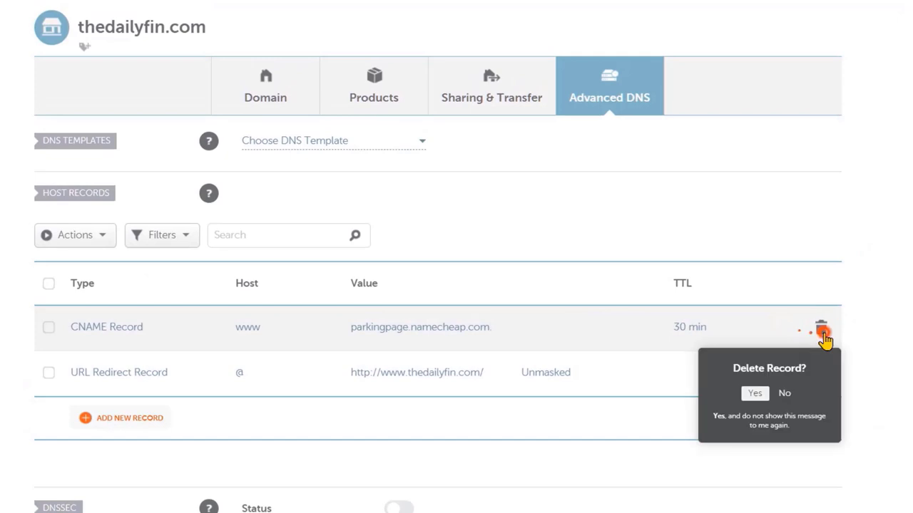
{"action": "left_click", "coordinate": [758, 392]}
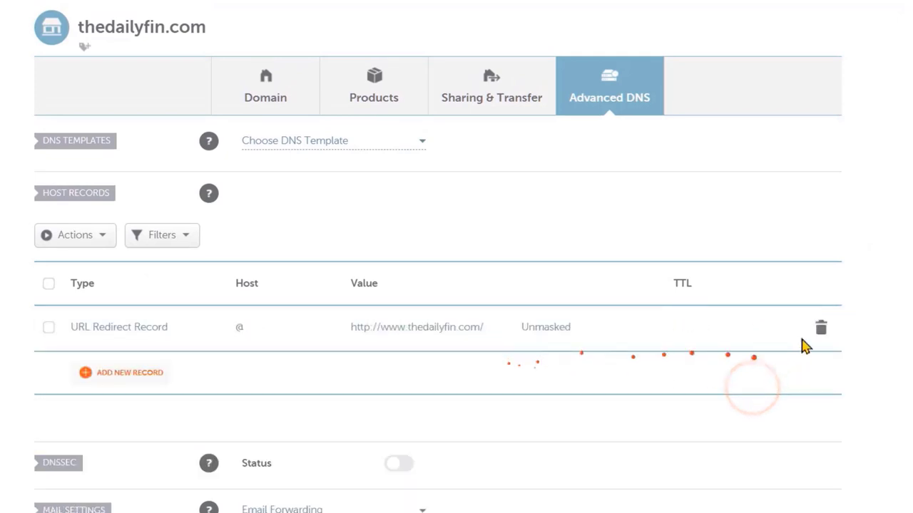
{"action": "left_click", "coordinate": [820, 329]}
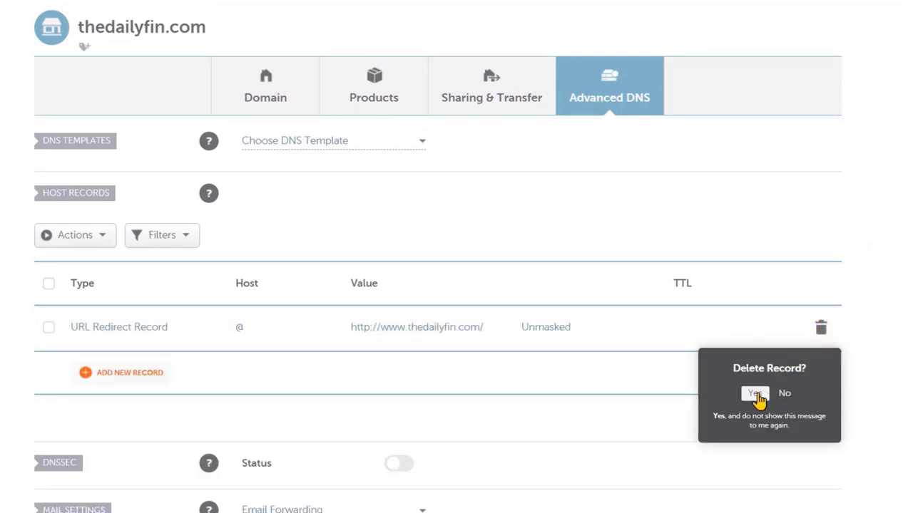
{"action": "left_click", "coordinate": [755, 393]}
{"action": "scroll", "coordinate": [762, 401], "scroll_direction": "up", "scroll_amount": 1}
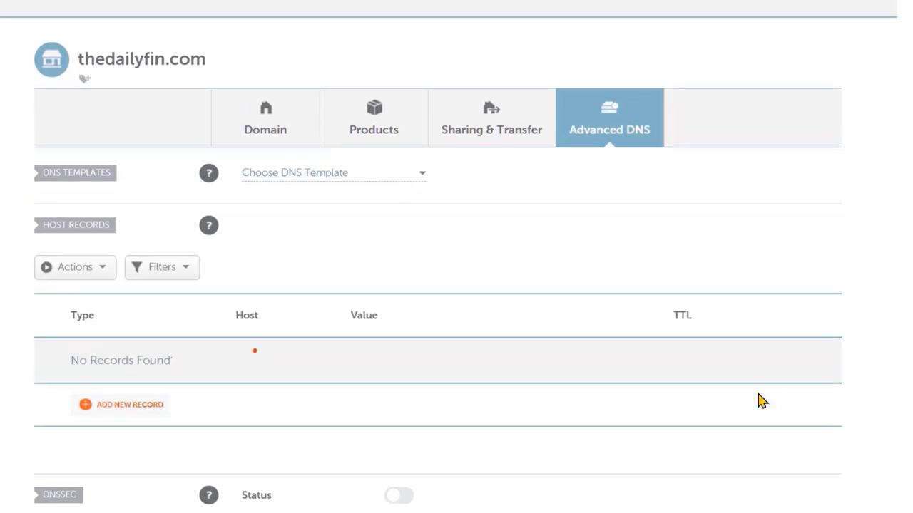
{"action": "scroll", "coordinate": [757, 397], "scroll_direction": "up", "scroll_amount": 1}
{"action": "scroll", "coordinate": [515, 383], "scroll_direction": "down", "scroll_amount": 2}
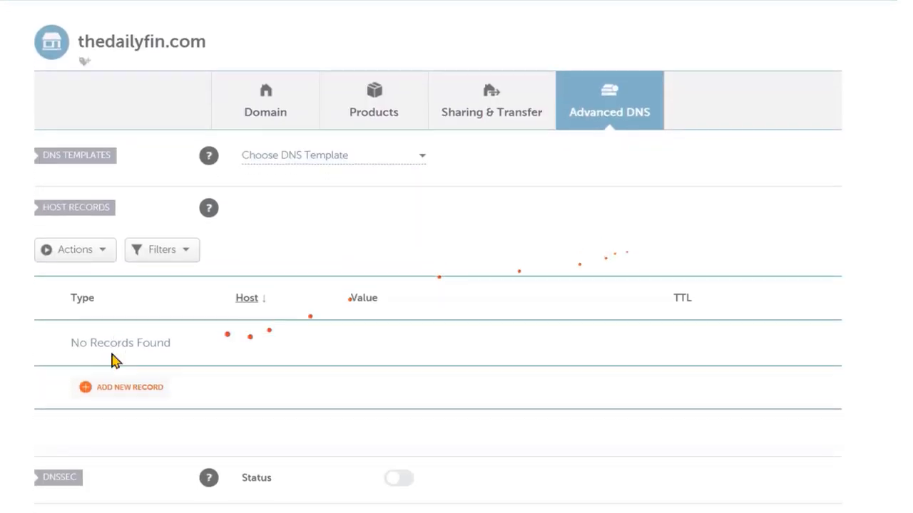
{"action": "scroll", "coordinate": [110, 361], "scroll_direction": "down", "scroll_amount": 1}
- Add a new A Record entry and begin filling in its Host (@) and Value
{"action": "left_click", "coordinate": [106, 361]}
{"action": "scroll", "coordinate": [102, 306], "scroll_direction": "down", "scroll_amount": 3}
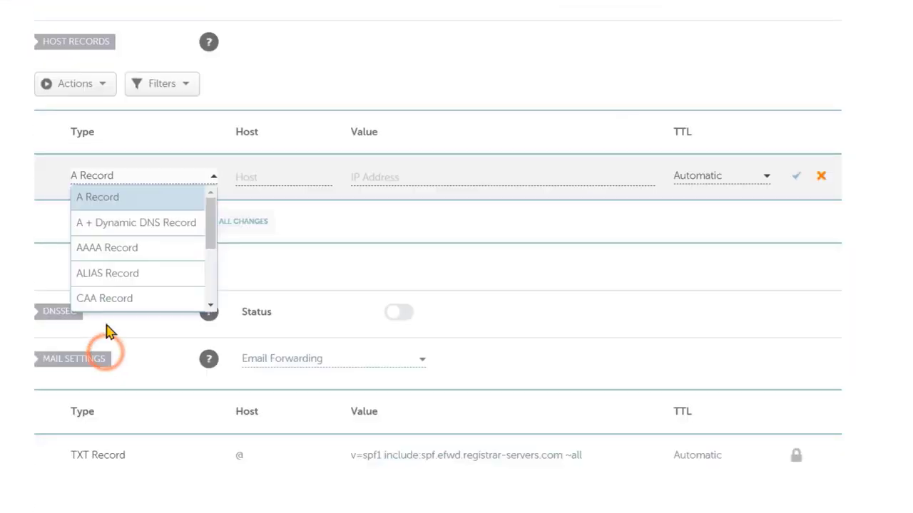
{"action": "left_click", "coordinate": [108, 201]}
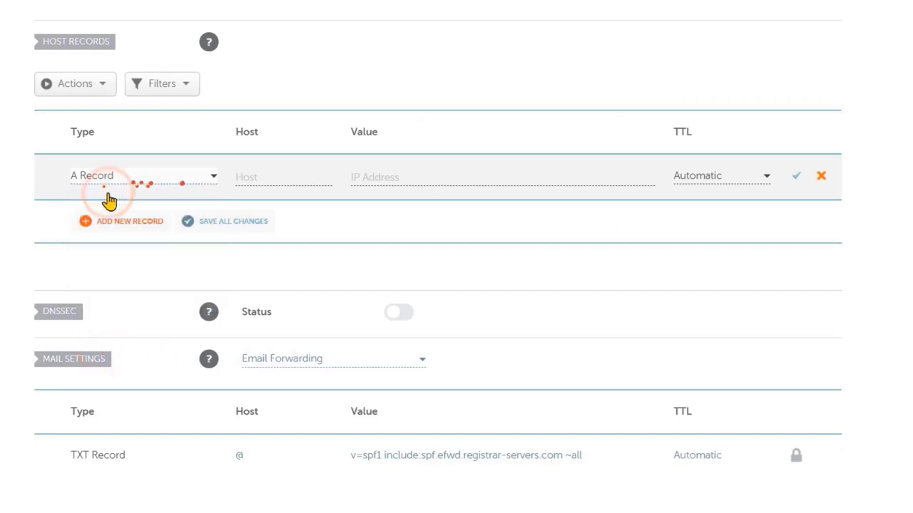
{"action": "left_click", "coordinate": [277, 175]}
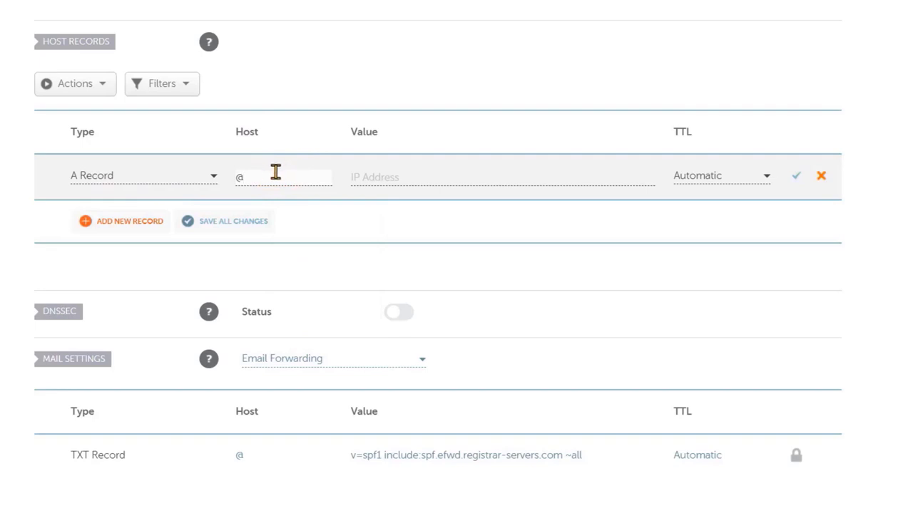
{"action": "left_click", "coordinate": [377, 178]}
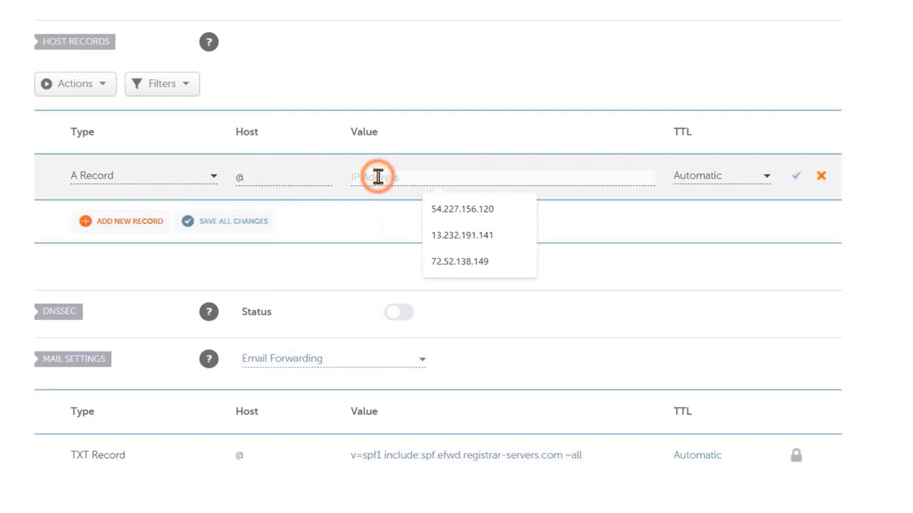
{"action": "left_click", "coordinate": [249, 178]}
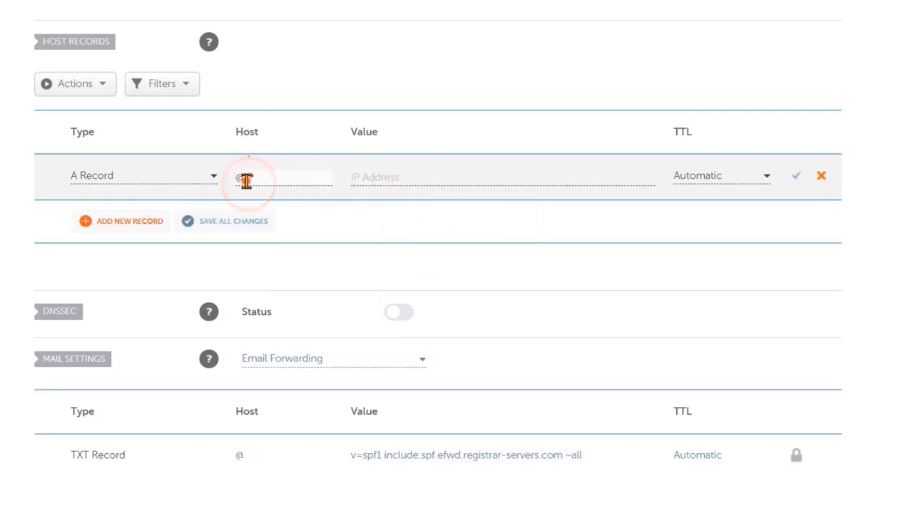
{"action": "scroll", "coordinate": [239, 182], "scroll_direction": "up", "scroll_amount": 3}
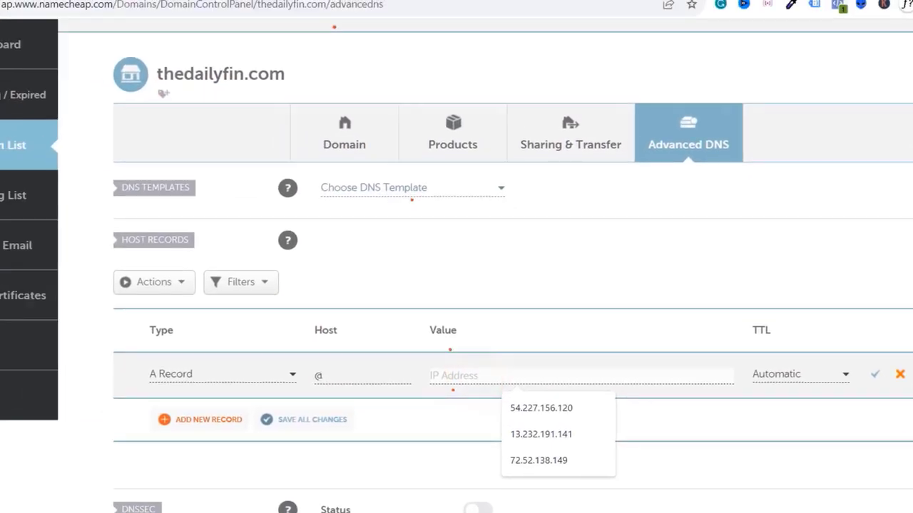
- Copy the server IP 44.218.12.34 from CyberPanel and save it as the A record value
{"action": "left_click", "coordinate": [428, 10]}
{"action": "left_click", "coordinate": [299, 11]}
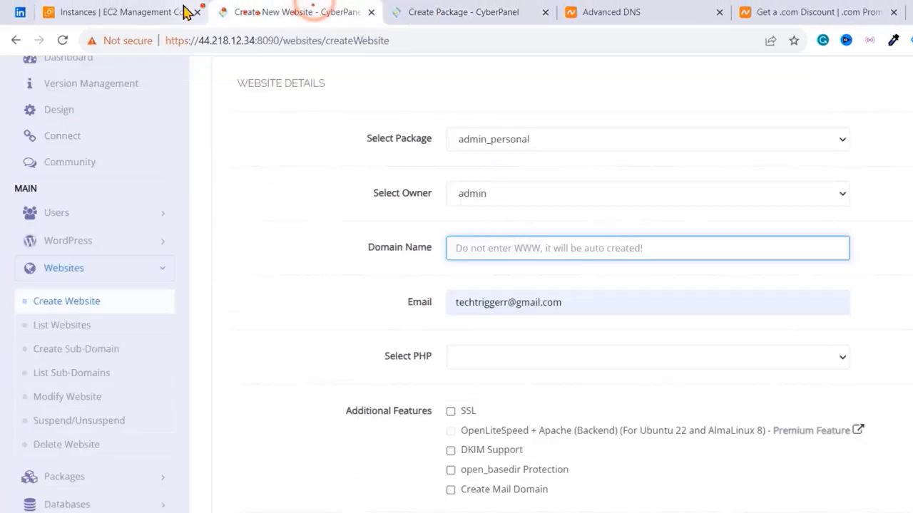
{"action": "left_click_drag", "start_coordinate": [254, 41], "coordinate": [200, 42]}
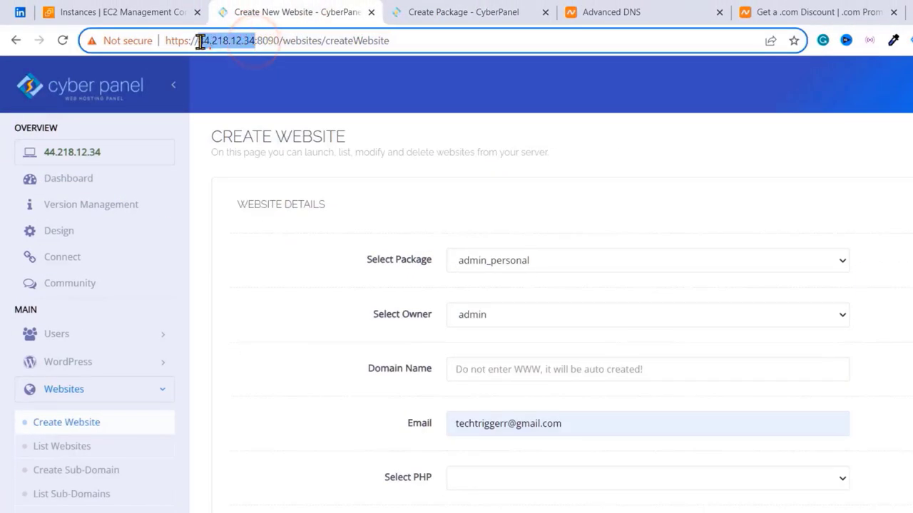
{"action": "key", "text": "ctrl+c"}
{"action": "left_click", "coordinate": [611, 12]}
{"action": "right_click", "coordinate": [587, 413]}
{"action": "left_click", "coordinate": [570, 355]}
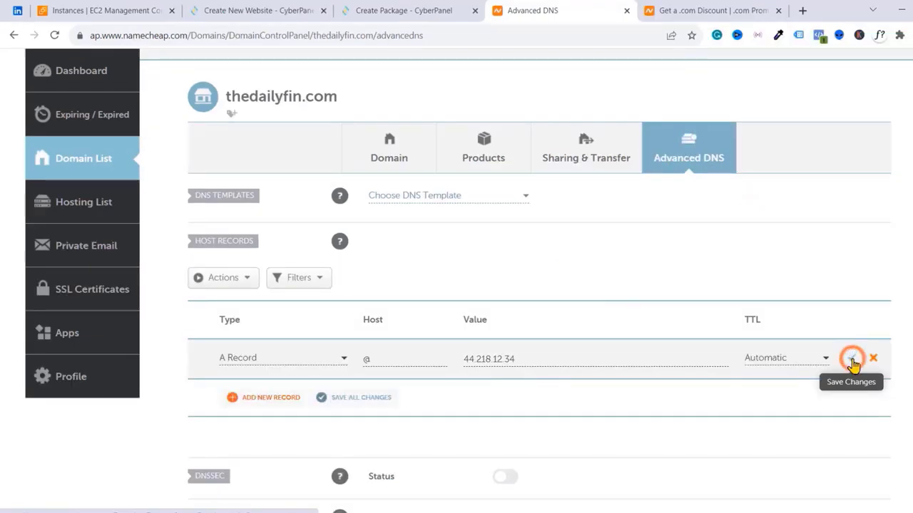
{"action": "left_click", "coordinate": [852, 359]}
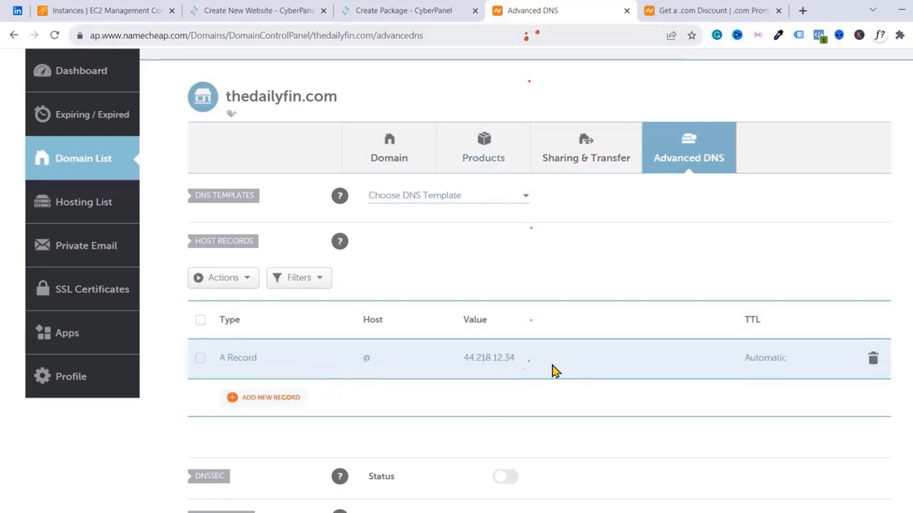
- Copy the domain name thedailyfin.com from the Namecheap page
{"action": "scroll", "coordinate": [340, 206], "scroll_direction": "up", "scroll_amount": 1}
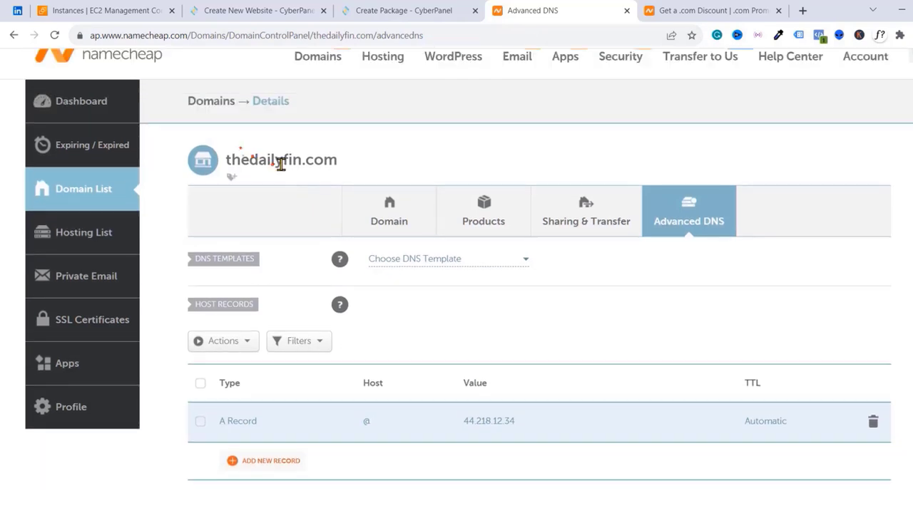
{"action": "double_click", "coordinate": [278, 161]}
{"action": "right_click", "coordinate": [289, 173]}
{"action": "left_click", "coordinate": [299, 174]}
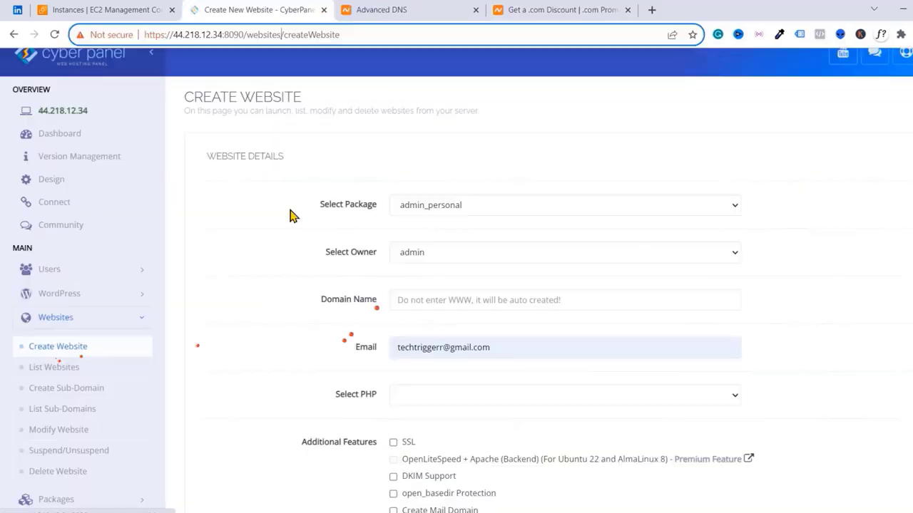
- Enter thedailyfin.com as the domain name and settle on PHP 8.1
{"action": "left_click", "coordinate": [501, 224]}
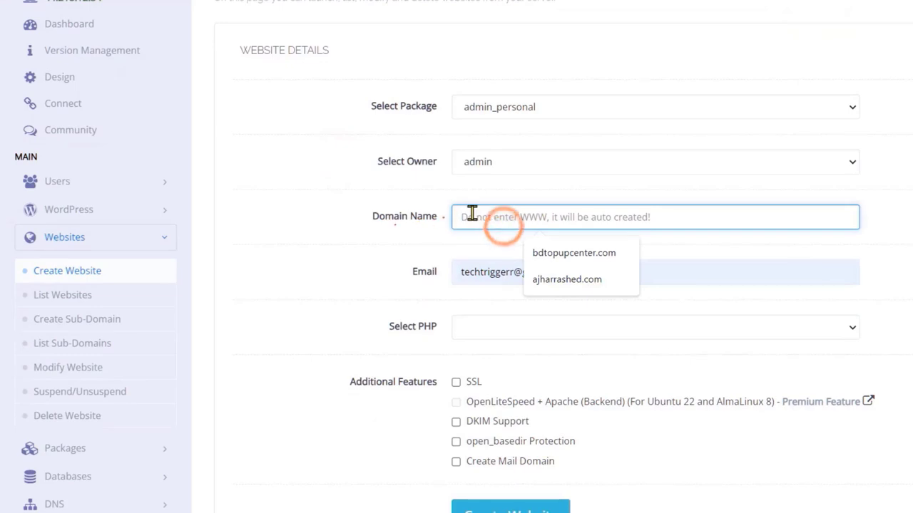
{"action": "key", "text": "ctrl+v"}
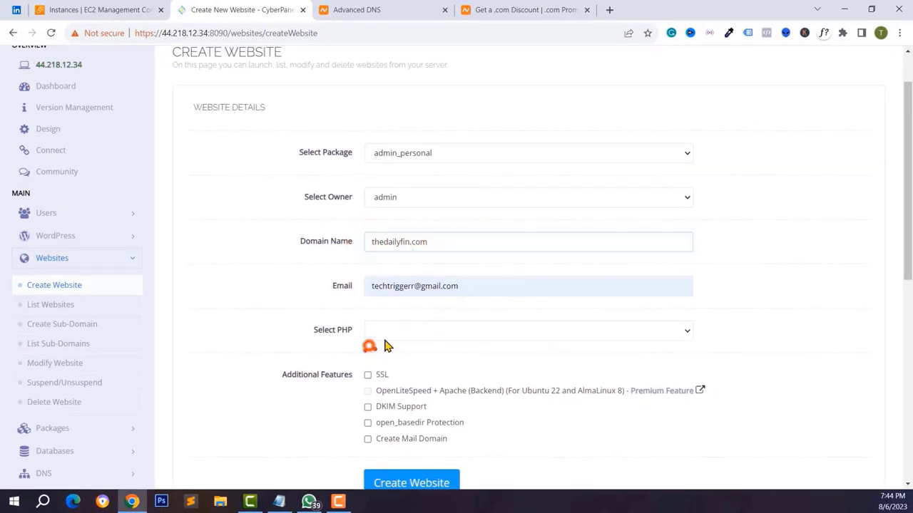
{"action": "left_click", "coordinate": [385, 331]}
{"action": "left_click", "coordinate": [391, 388]}
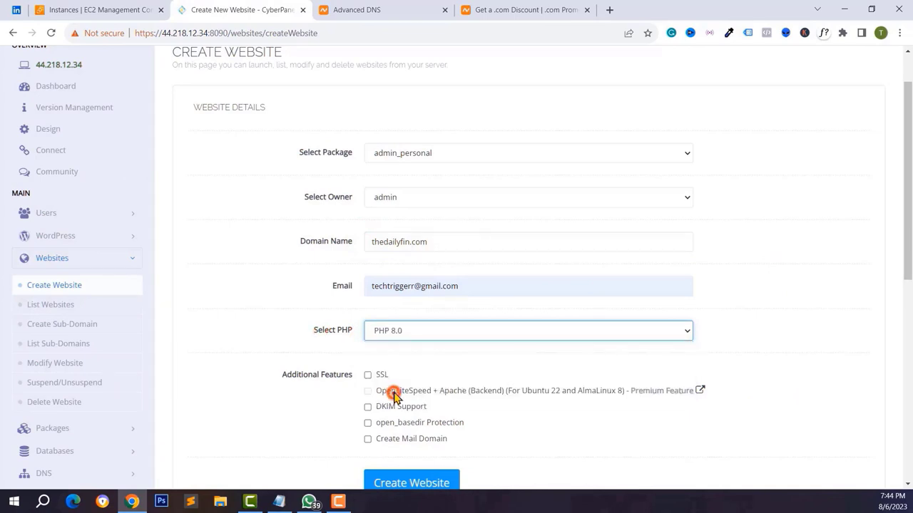
{"action": "left_click", "coordinate": [389, 331]}
{"action": "left_click", "coordinate": [389, 390]}
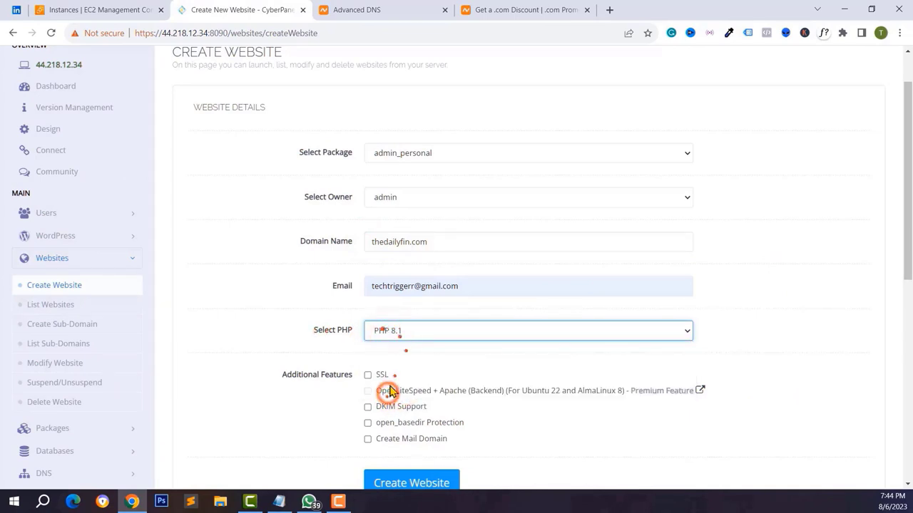
{"action": "scroll", "coordinate": [406, 308], "scroll_direction": "down", "scroll_amount": 1}
{"action": "left_click", "coordinate": [407, 289]}
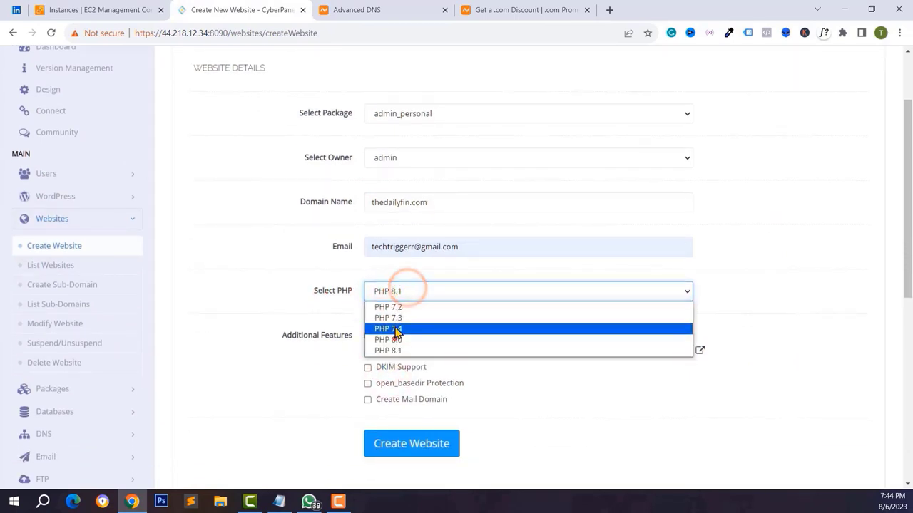
{"action": "left_click", "coordinate": [392, 329]}
{"action": "left_click", "coordinate": [401, 291]}
{"action": "left_click", "coordinate": [397, 351]}
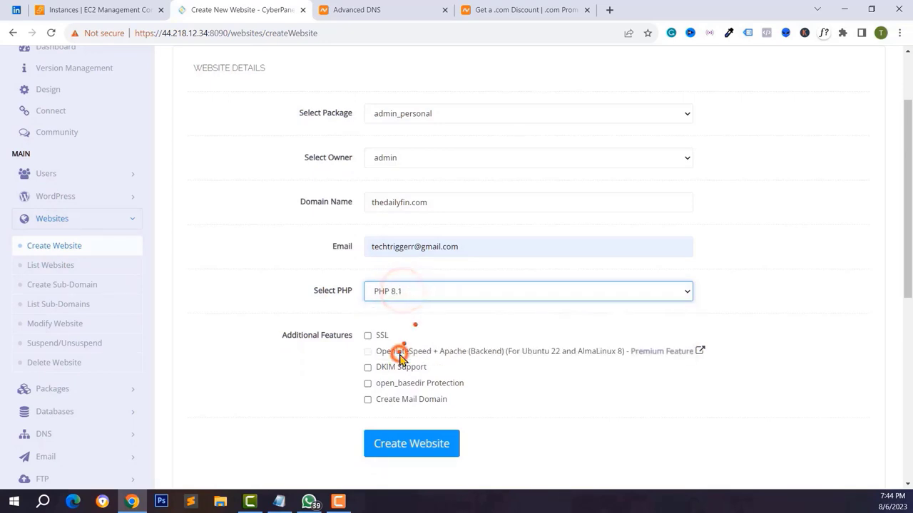
{"action": "scroll", "coordinate": [400, 359], "scroll_direction": "down", "scroll_amount": 1}
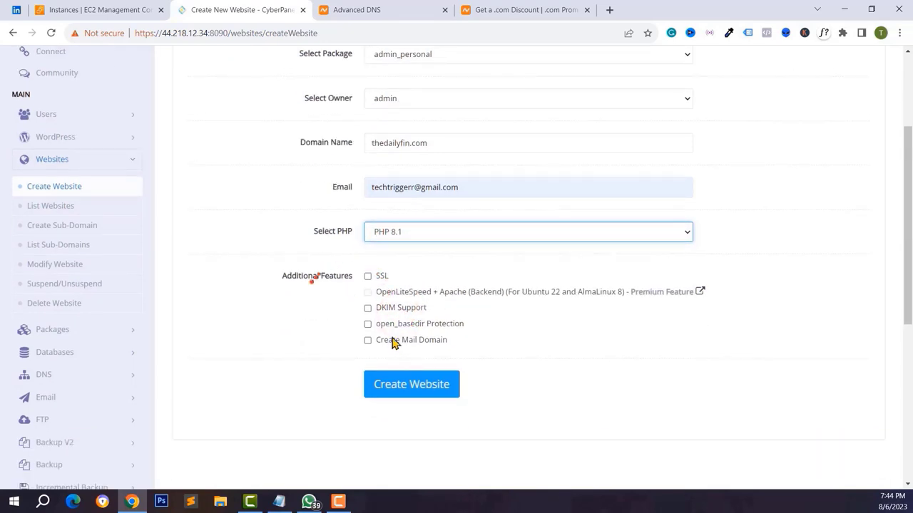
- Enable SSL and Create Mail Domain, then create the website
{"action": "left_click", "coordinate": [367, 276]}
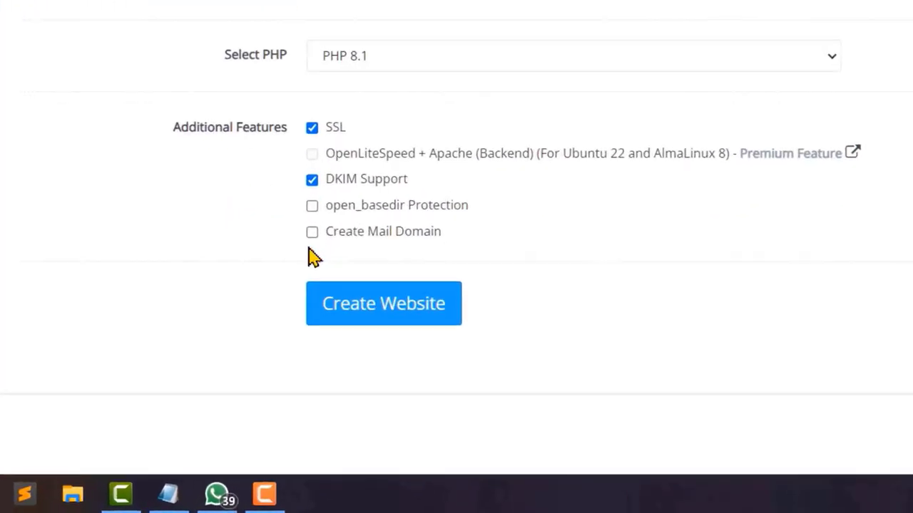
{"action": "left_click", "coordinate": [297, 201]}
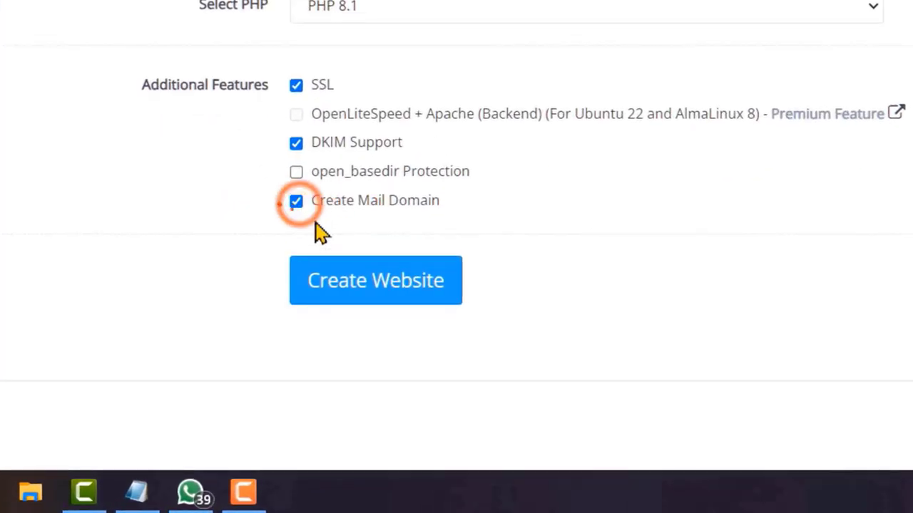
{"action": "left_click", "coordinate": [371, 289]}
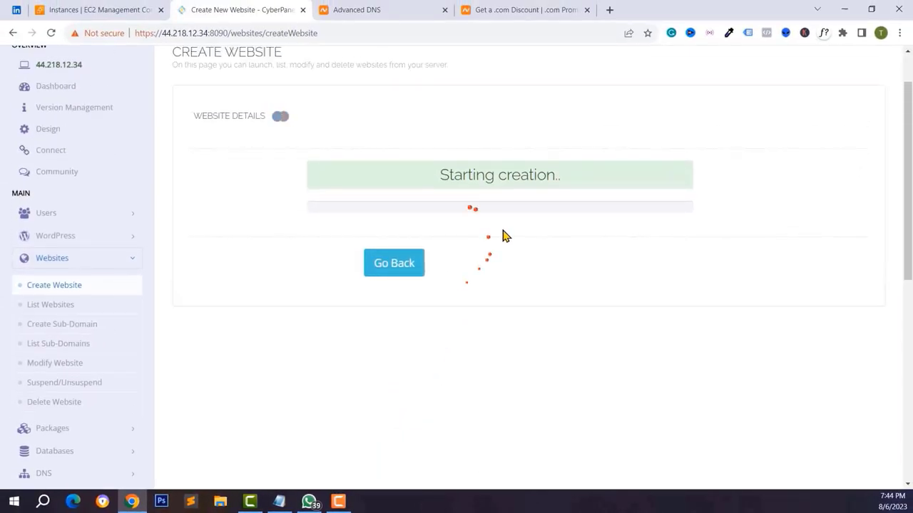
- Return from the success message to Websites > List Websites and open thedailyfin.com in a new tab
{"action": "scroll", "coordinate": [503, 235], "scroll_direction": "up", "scroll_amount": 1}
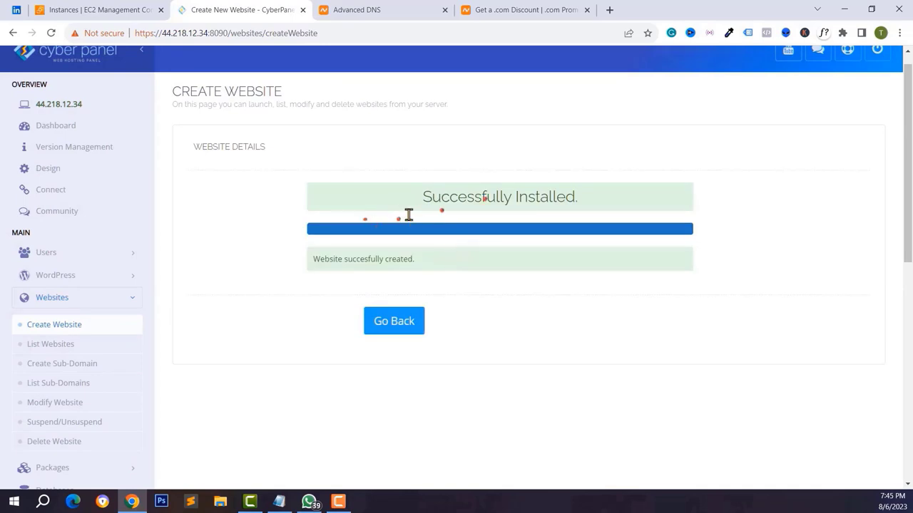
{"action": "left_click", "coordinate": [394, 321]}
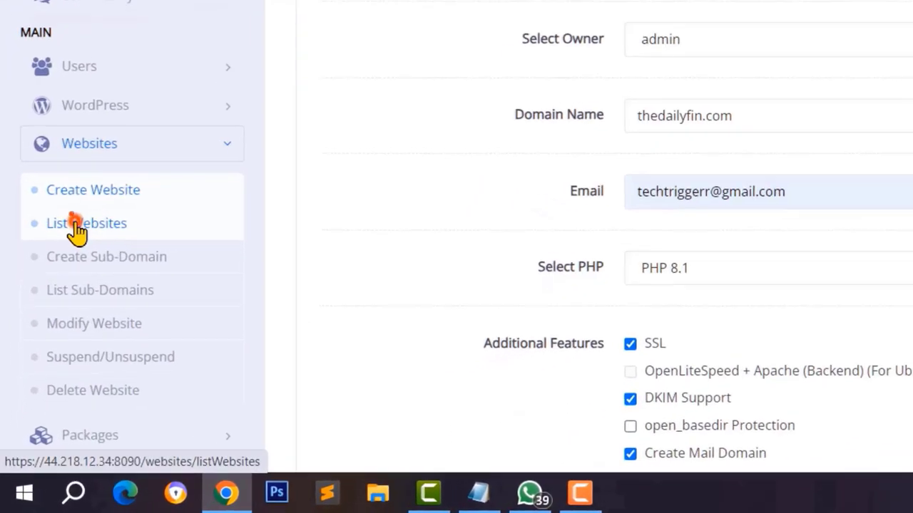
{"action": "left_click", "coordinate": [65, 311]}
{"action": "left_click", "coordinate": [104, 219]}
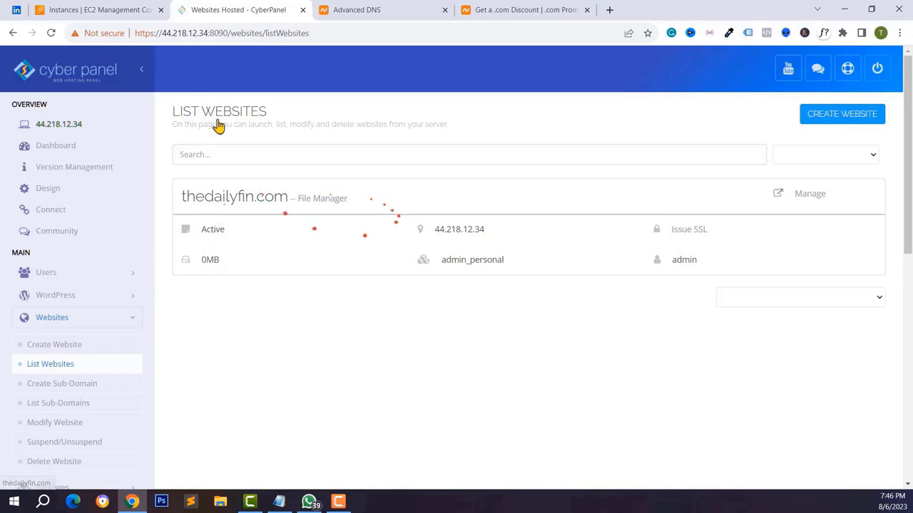
{"action": "left_click", "coordinate": [256, 196]}
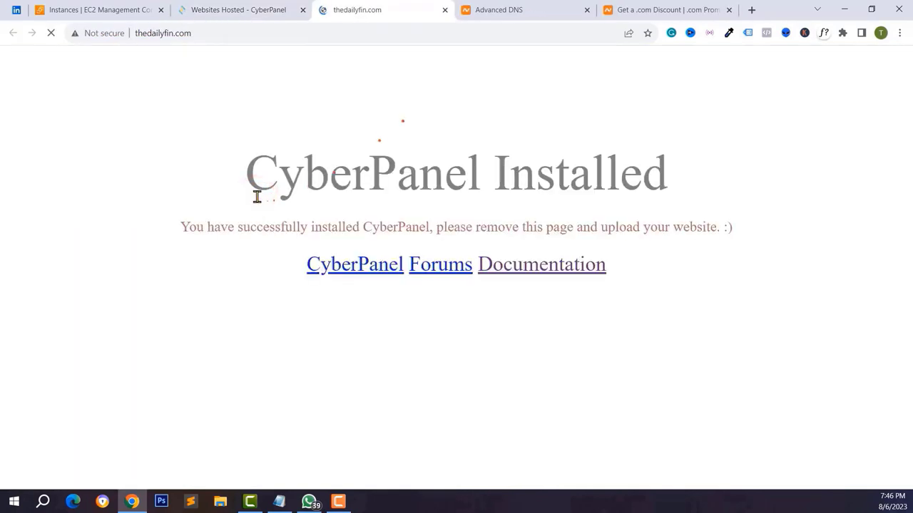
- Confirm thedailyfin.com shows the 'CyberPanel Installed' page, then return to the websites list tab
{"action": "left_click_drag", "start_coordinate": [451, 184], "coordinate": [591, 179]}
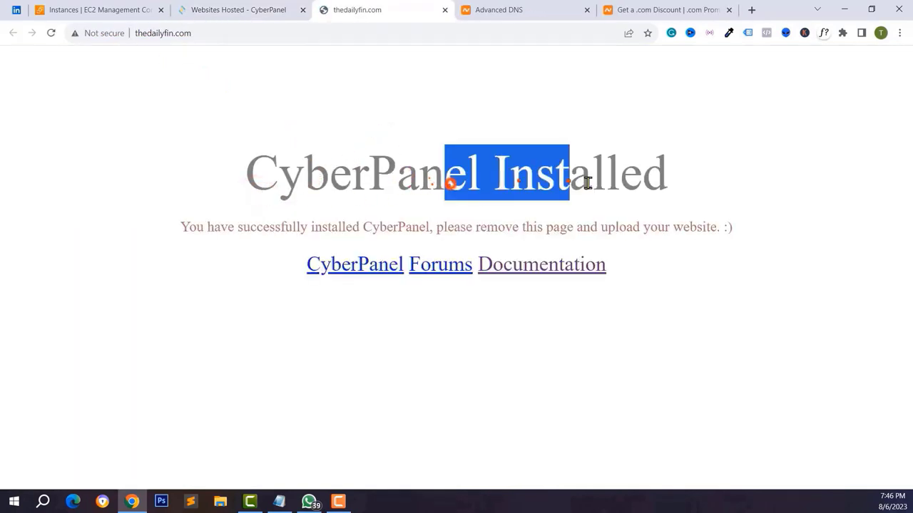
{"action": "left_click", "coordinate": [621, 179]}
{"action": "left_click", "coordinate": [387, 190]}
{"action": "left_click", "coordinate": [169, 33]}
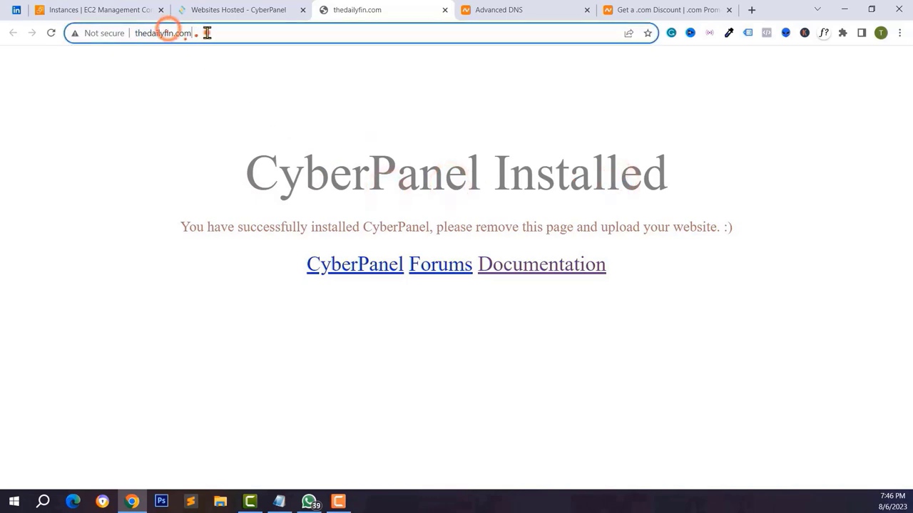
{"action": "left_click_drag", "start_coordinate": [204, 33], "coordinate": [136, 33]}
{"action": "left_click", "coordinate": [143, 33]}
{"action": "left_click", "coordinate": [393, 225]}
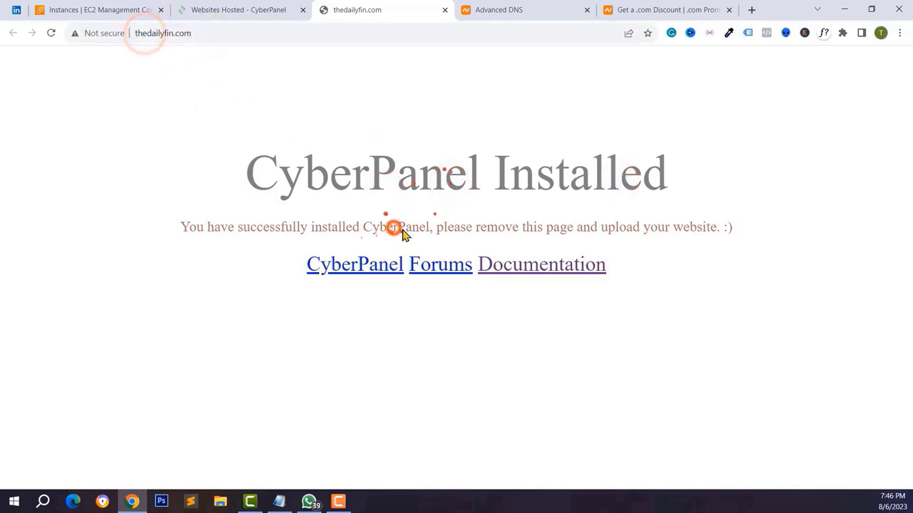
{"action": "left_click", "coordinate": [224, 9]}
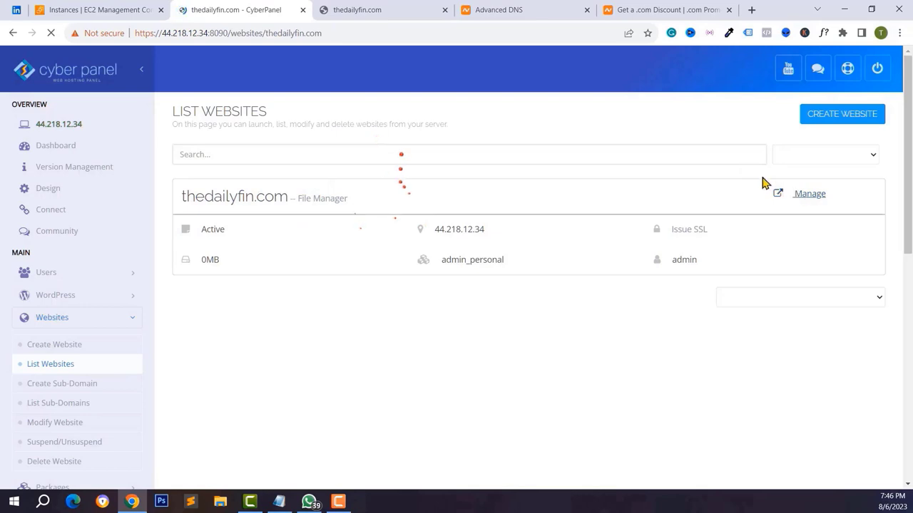
- Scroll thedailyfin.com's manage page past the Let's Encrypt SSL notice down to the Files section
{"action": "scroll", "coordinate": [290, 281], "scroll_direction": "down", "scroll_amount": 2}
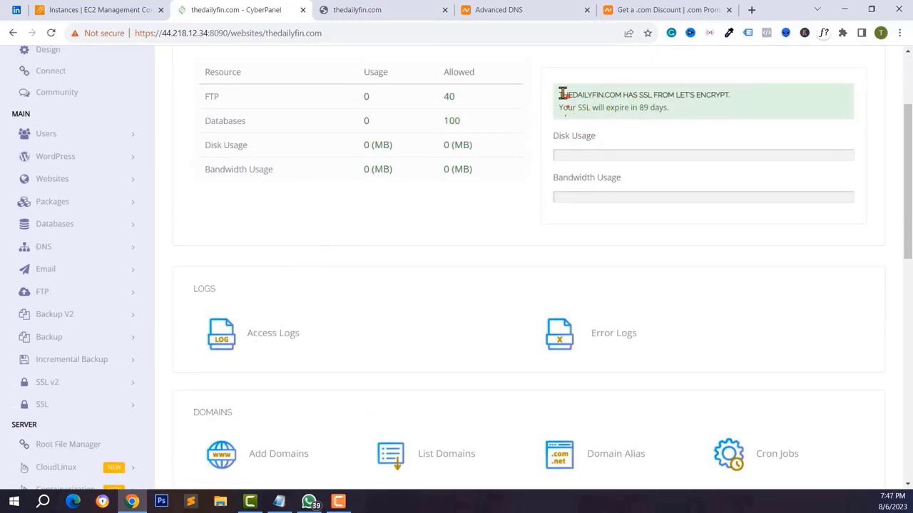
{"action": "left_click_drag", "start_coordinate": [602, 95], "coordinate": [692, 94]}
{"action": "left_click", "coordinate": [689, 92]}
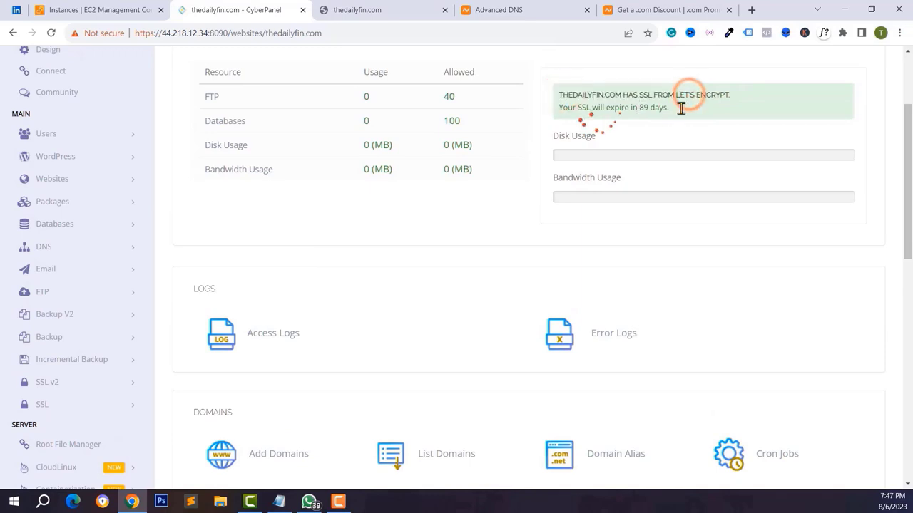
{"action": "scroll", "coordinate": [571, 178], "scroll_direction": "down", "scroll_amount": 2}
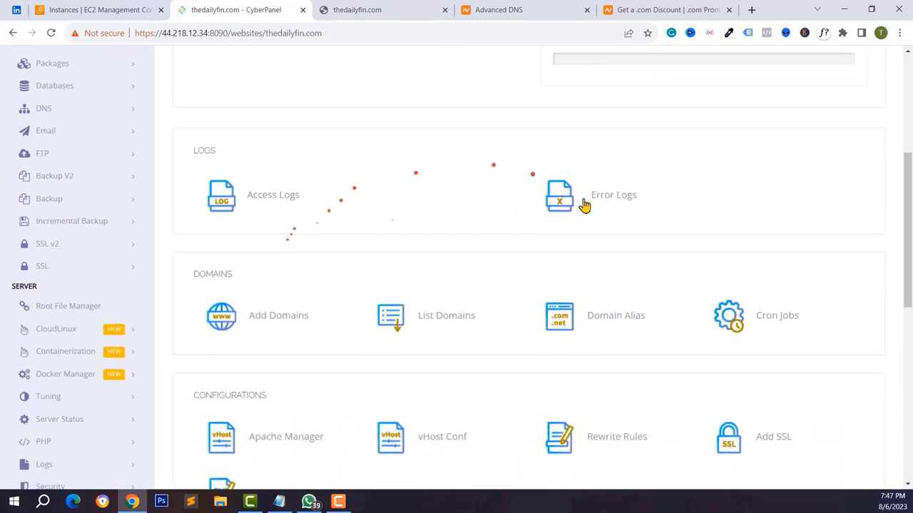
{"action": "scroll", "coordinate": [500, 218], "scroll_direction": "down", "scroll_amount": 1}
{"action": "scroll", "coordinate": [262, 257], "scroll_direction": "down", "scroll_amount": 1}
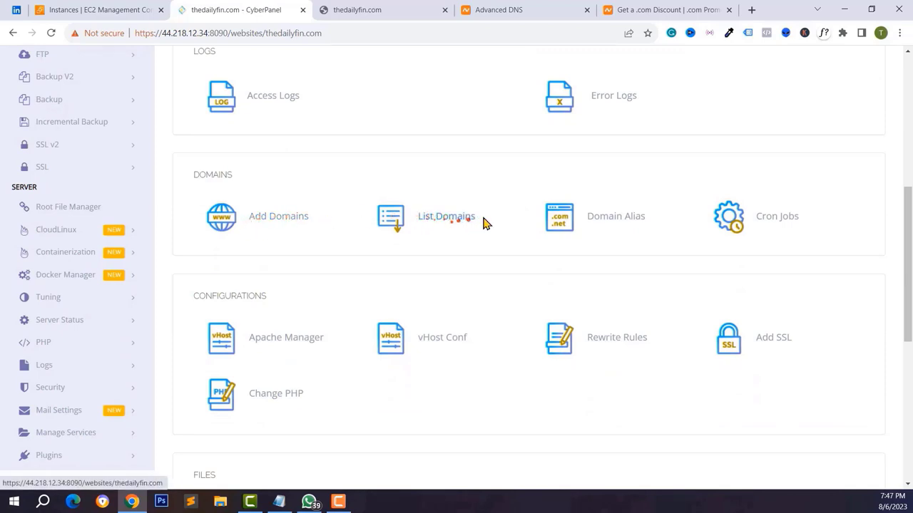
{"action": "scroll", "coordinate": [763, 207], "scroll_direction": "down", "scroll_amount": 1}
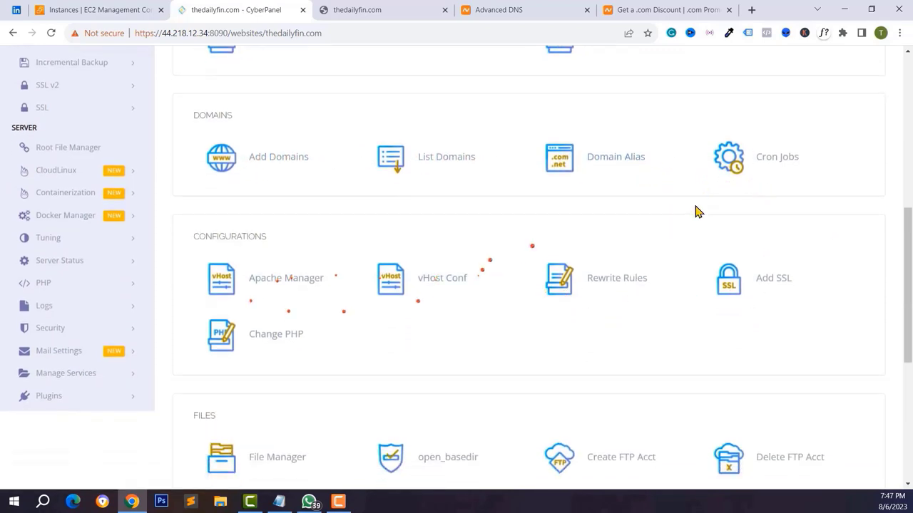
{"action": "scroll", "coordinate": [401, 289], "scroll_direction": "down", "scroll_amount": 5}
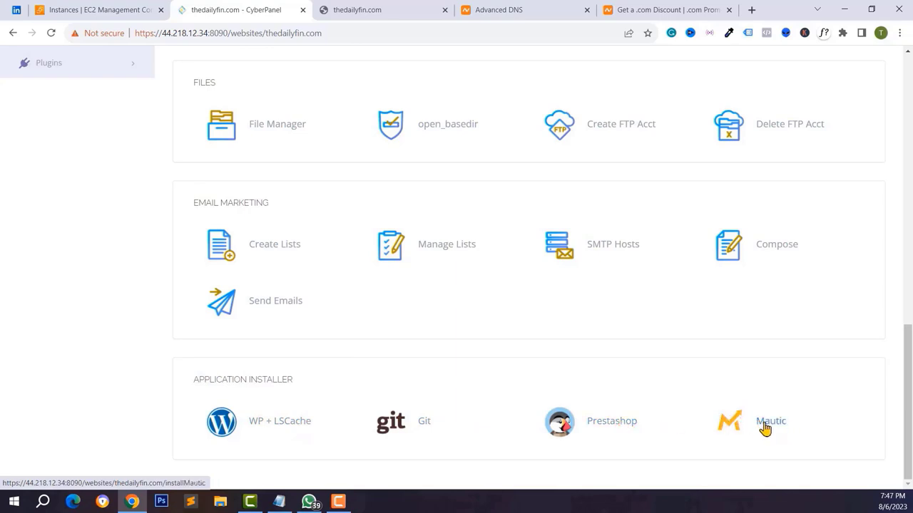
{"action": "scroll", "coordinate": [765, 428], "scroll_direction": "up", "scroll_amount": 8}
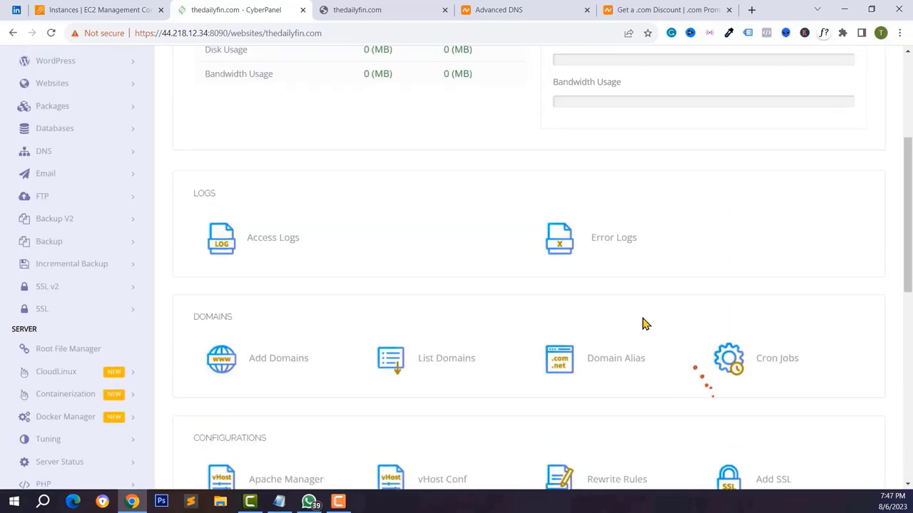
{"action": "scroll", "coordinate": [360, 271], "scroll_direction": "up", "scroll_amount": 1}
{"action": "scroll", "coordinate": [360, 272], "scroll_direction": "down", "scroll_amount": 3}
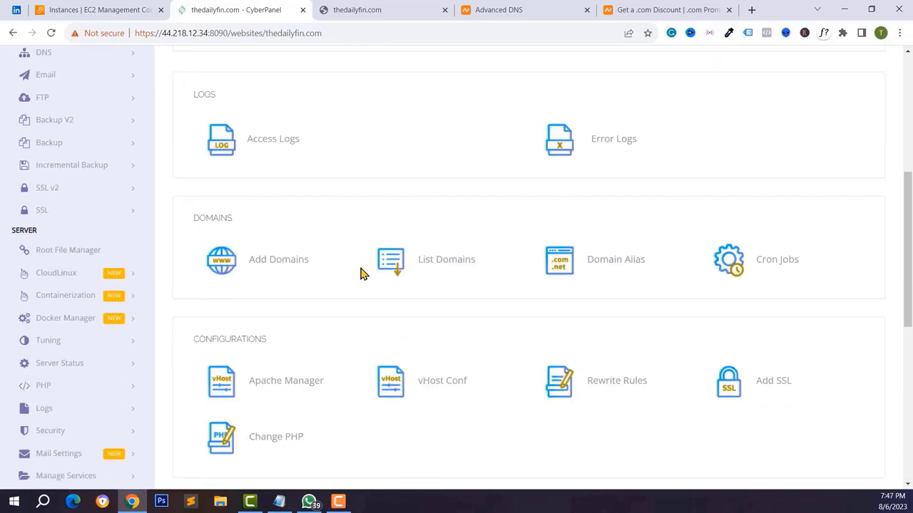
{"action": "scroll", "coordinate": [305, 285], "scroll_direction": "down", "scroll_amount": 1}
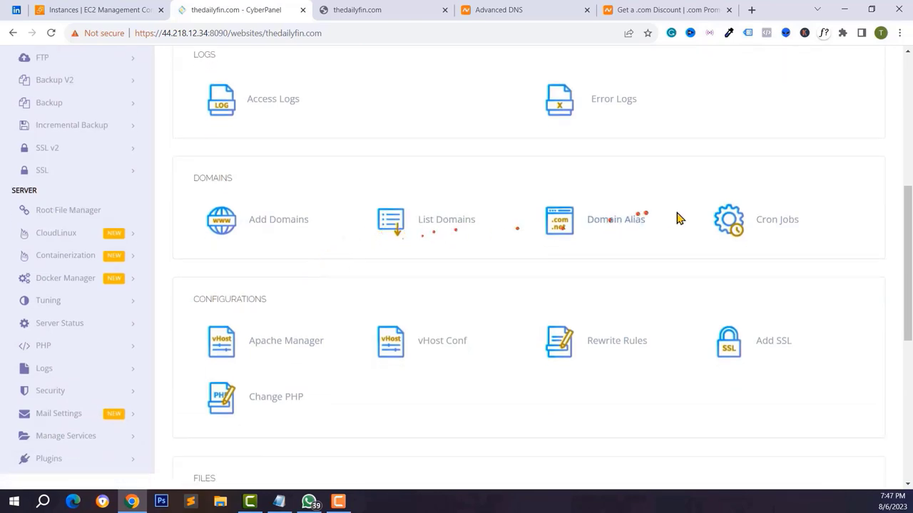
{"action": "scroll", "coordinate": [278, 291], "scroll_direction": "down", "scroll_amount": 3}
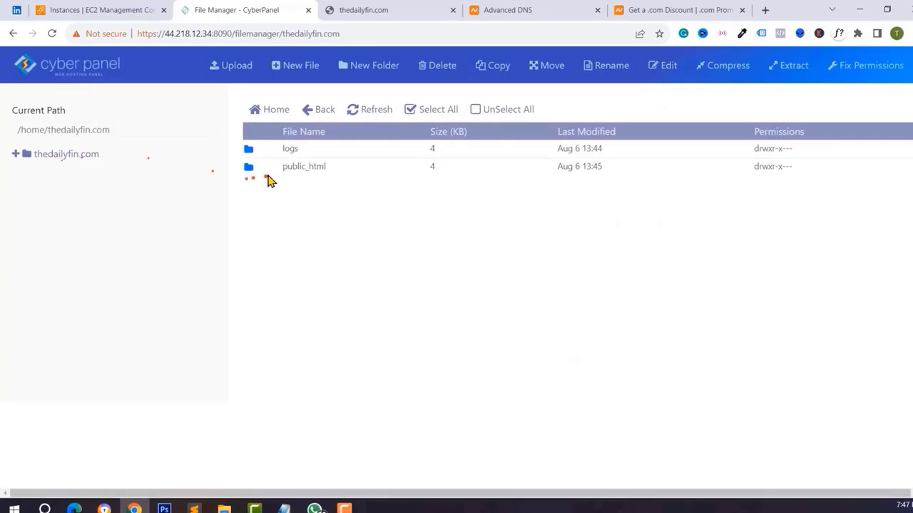
- Replace all the code in public_html's index.html with a single line and save it
{"action": "double_click", "coordinate": [367, 250]}
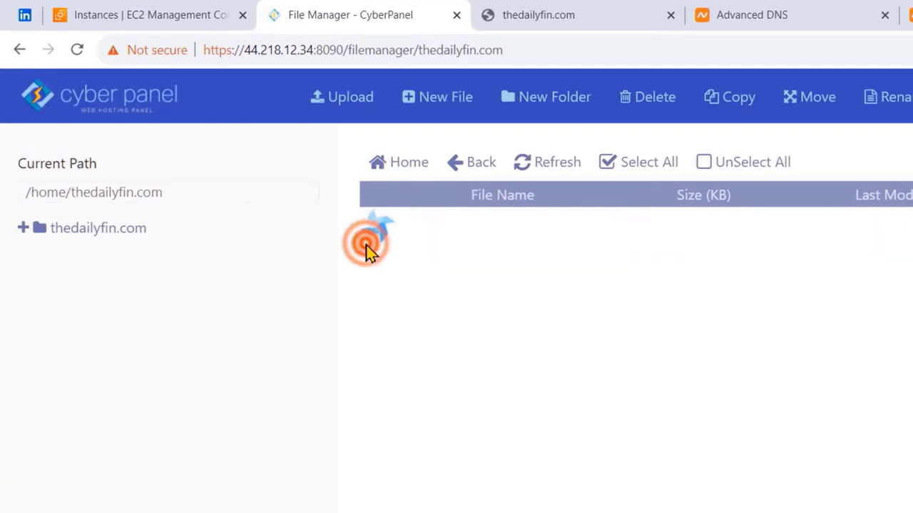
{"action": "left_click", "coordinate": [419, 222]}
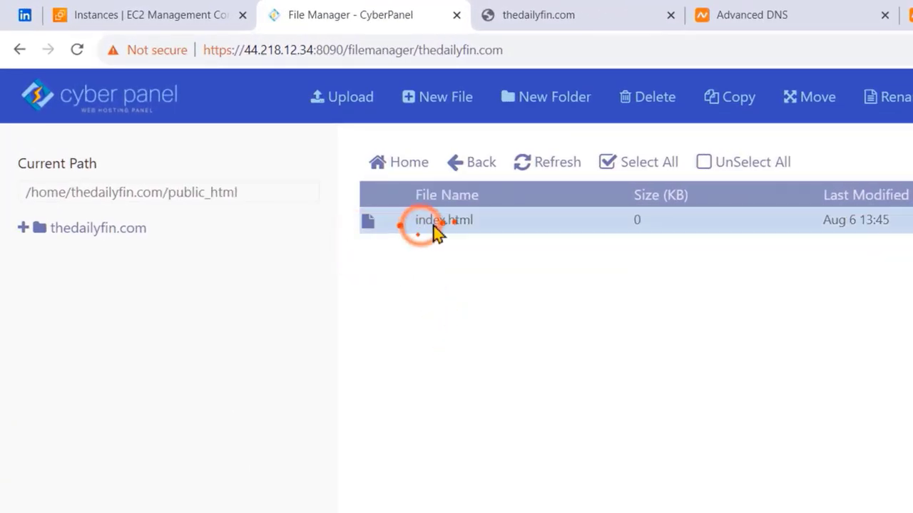
{"action": "right_click", "coordinate": [436, 224]}
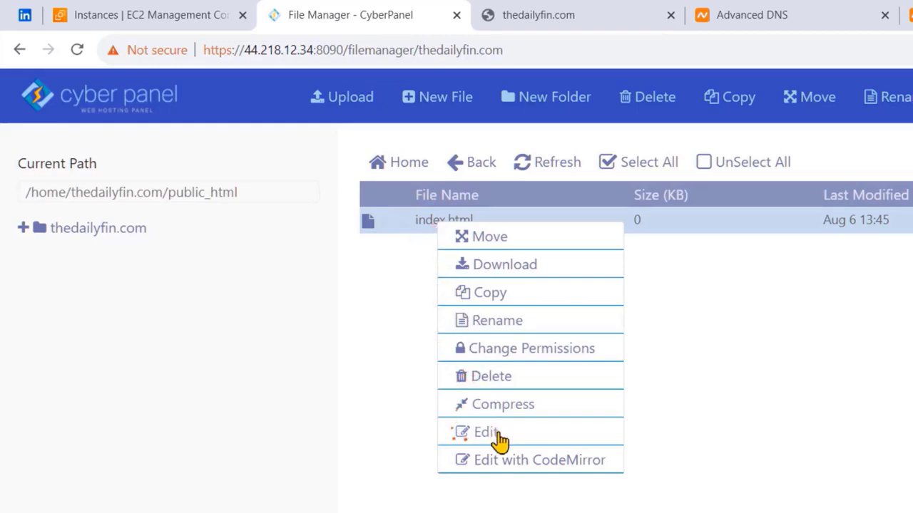
{"action": "left_click", "coordinate": [495, 433]}
{"action": "left_click", "coordinate": [591, 319]}
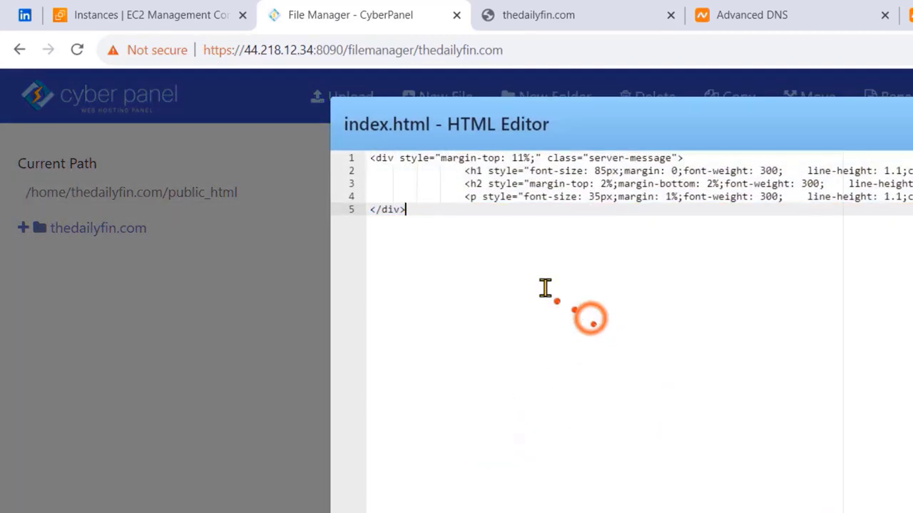
{"action": "key", "text": "ctrl+a"}
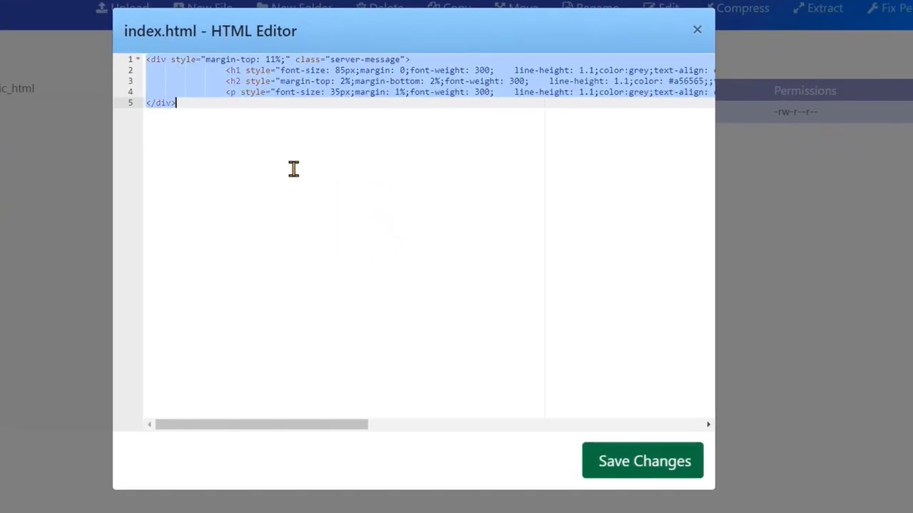
{"action": "key", "text": "BackSpace"}
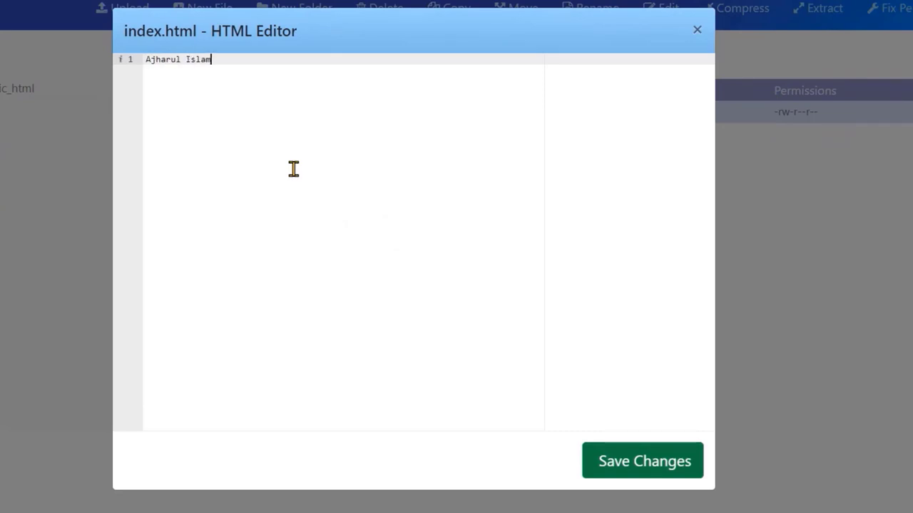
{"action": "left_click", "coordinate": [643, 420]}
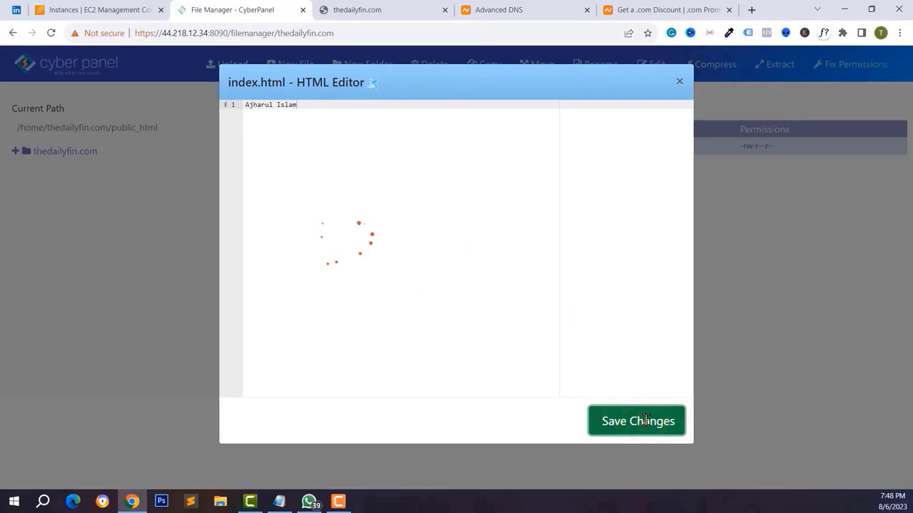
- Reload the live thedailyfin.com page to see the new text, then close the HTML editor
{"action": "left_click", "coordinate": [367, 7]}
{"action": "left_click", "coordinate": [51, 33]}
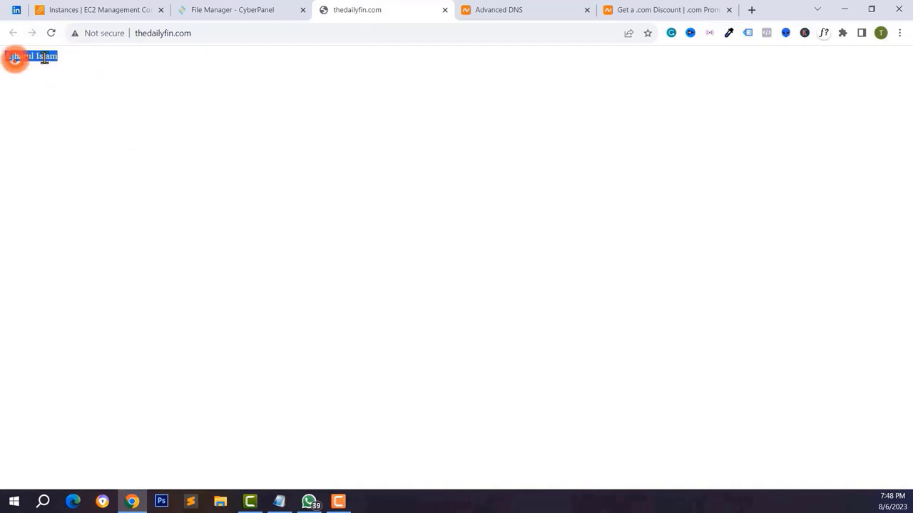
{"action": "left_click", "coordinate": [44, 59]}
{"action": "triple_click", "coordinate": [47, 57]}
{"action": "left_click", "coordinate": [116, 87]}
{"action": "left_click", "coordinate": [254, 5]}
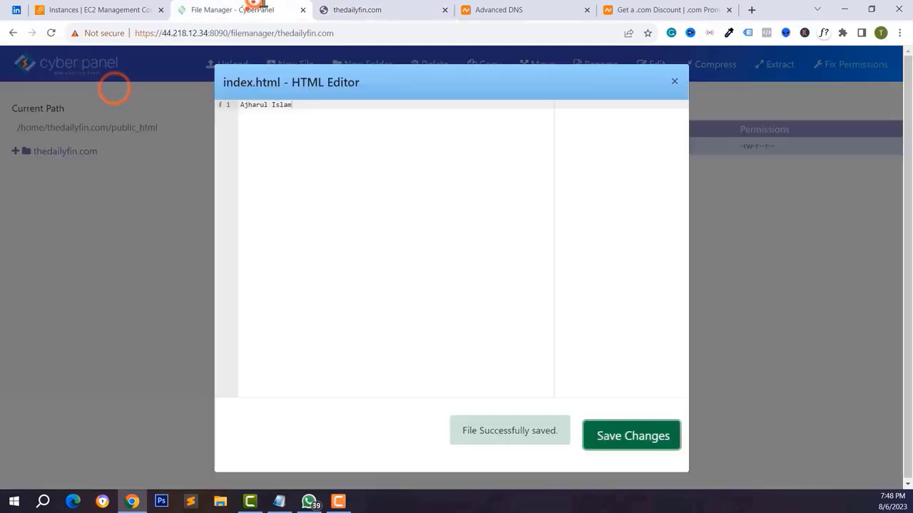
{"action": "left_click", "coordinate": [674, 84]}
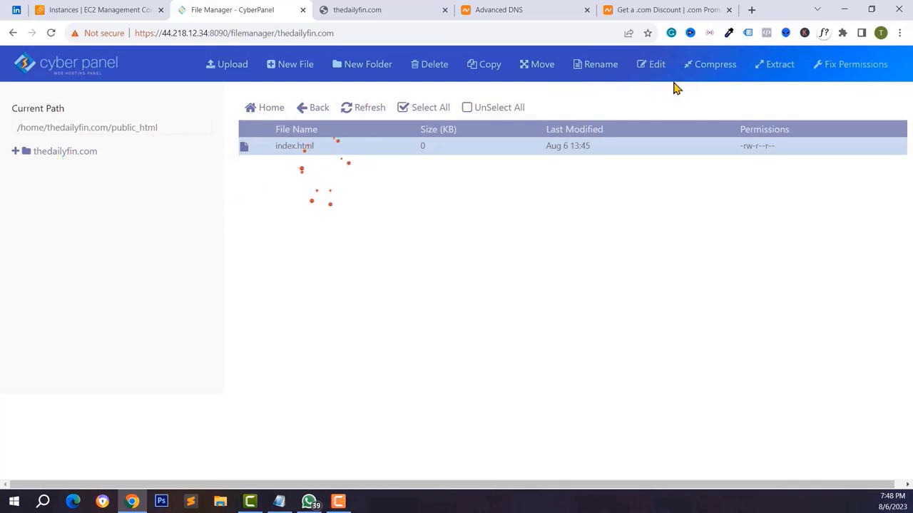
- Delete index.html from public_html, then return to the thedailyfin.com overview
{"action": "left_click", "coordinate": [77, 151]}
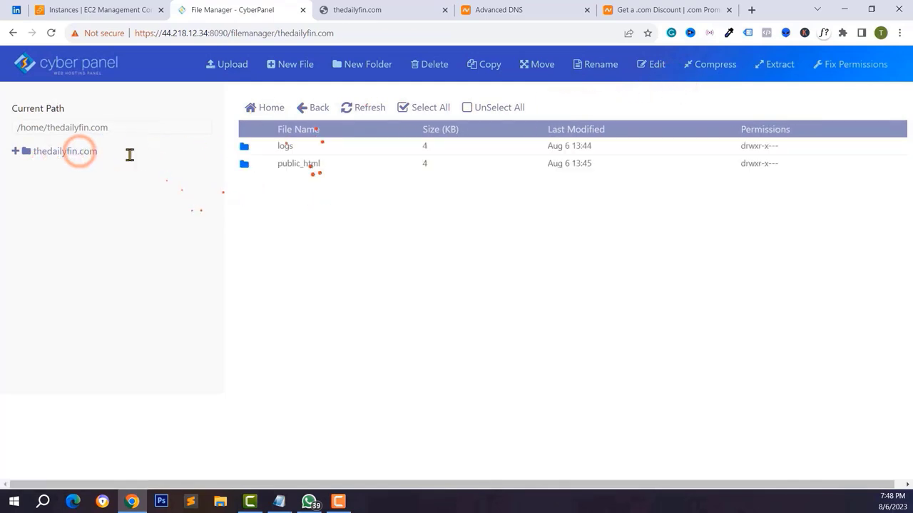
{"action": "left_click", "coordinate": [304, 165]}
{"action": "double_click", "coordinate": [249, 170]}
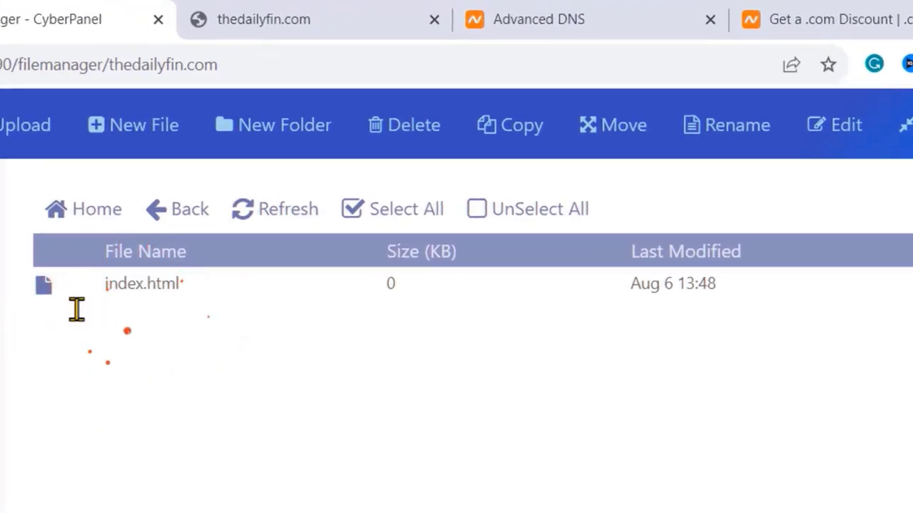
{"action": "left_click", "coordinate": [140, 283]}
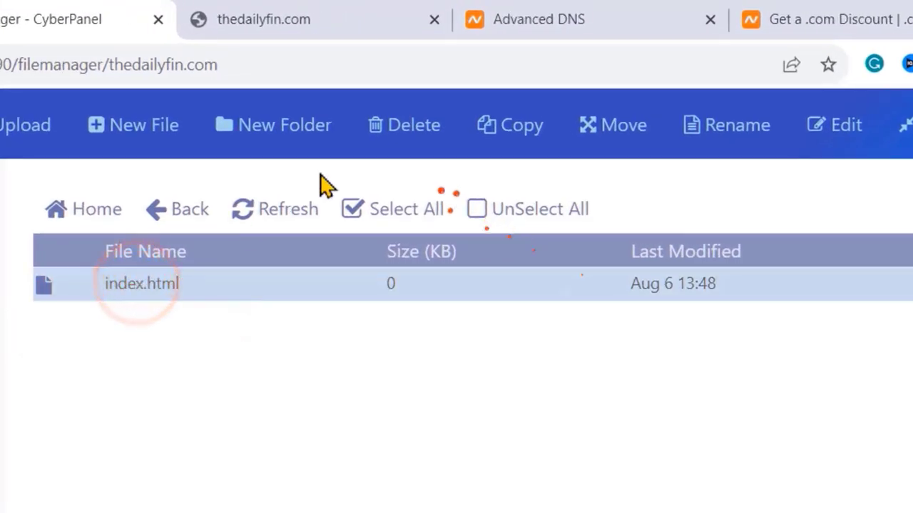
{"action": "left_click", "coordinate": [404, 125]}
{"action": "left_click", "coordinate": [754, 391]}
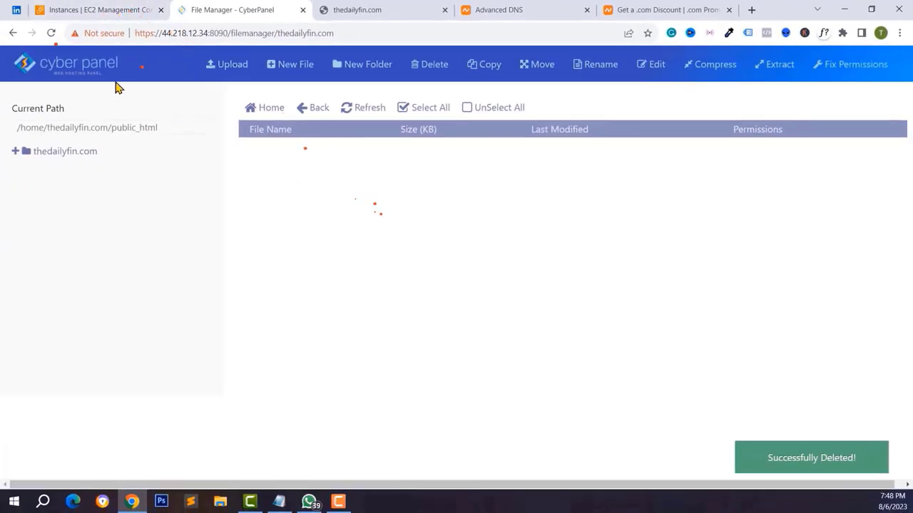
{"action": "left_click", "coordinate": [60, 74]}
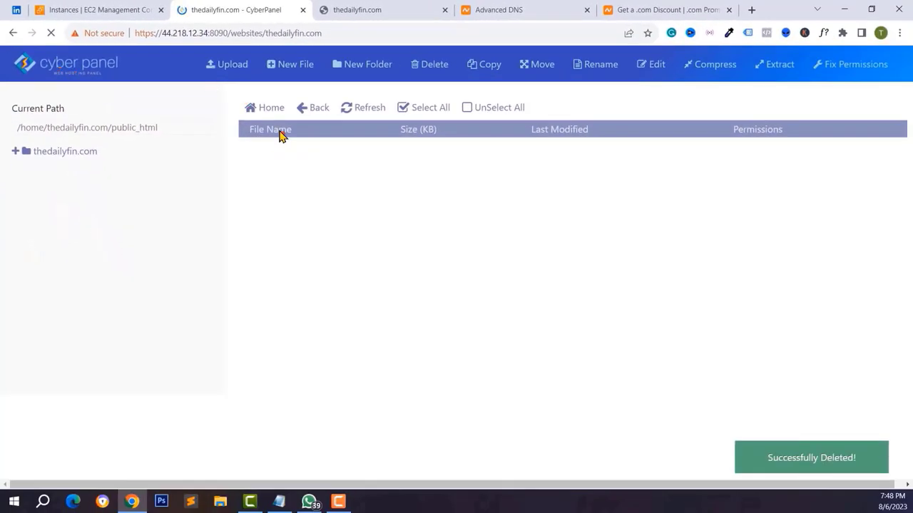
- Start a WordPress with LSCache install with blog title TheDailyFin, login user admin and a password
{"action": "scroll", "coordinate": [578, 287], "scroll_direction": "down", "scroll_amount": 10}
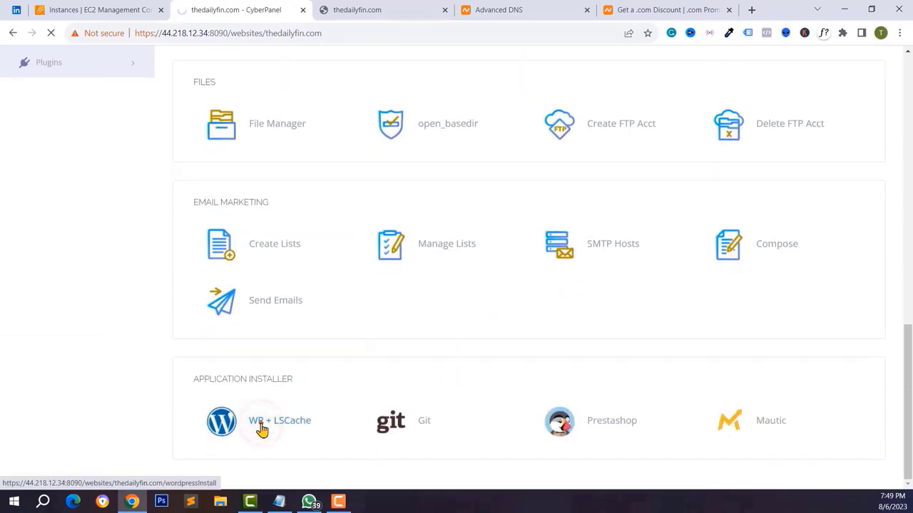
{"action": "left_click", "coordinate": [271, 417]}
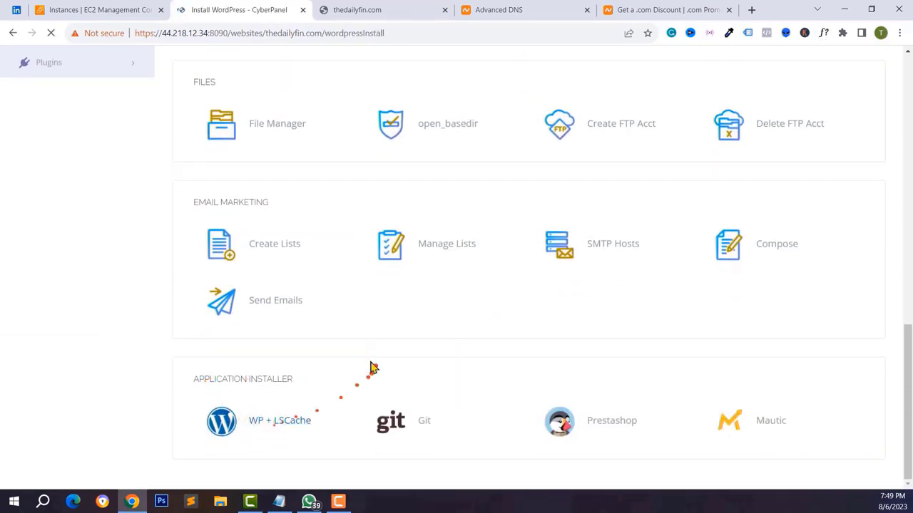
{"action": "left_click", "coordinate": [385, 191]}
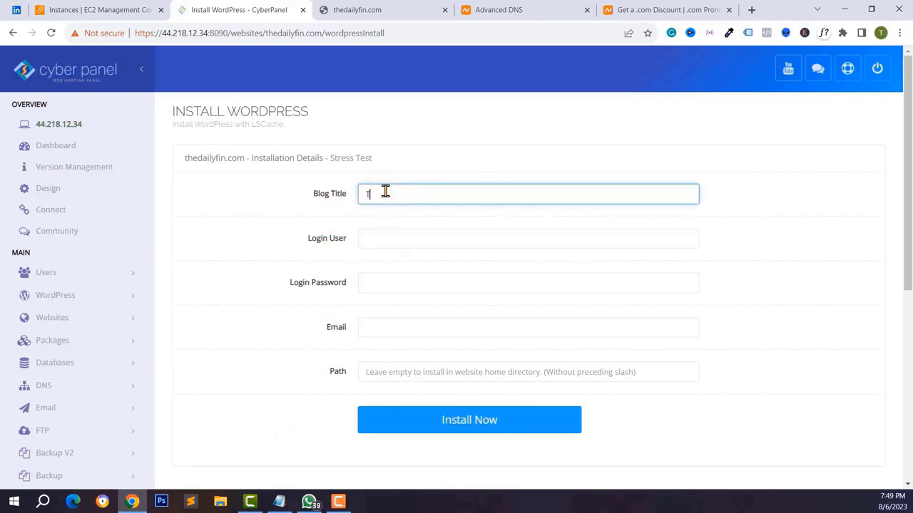
{"action": "type", "text": "TheDailyFin"}
{"action": "left_click", "coordinate": [392, 241]}
{"action": "type", "text": "admin"}
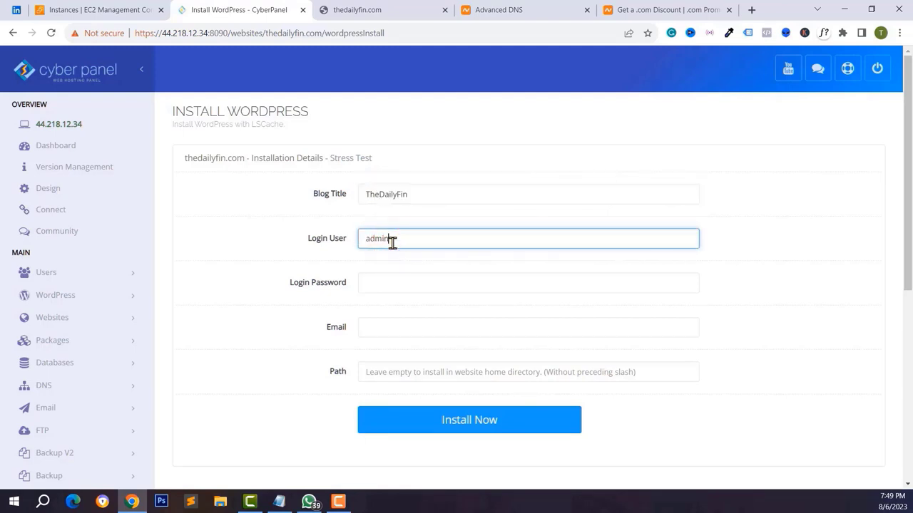
{"action": "left_click", "coordinate": [418, 285]}
{"action": "key", "text": "ctrl+v"}
{"action": "left_click", "coordinate": [418, 285]}
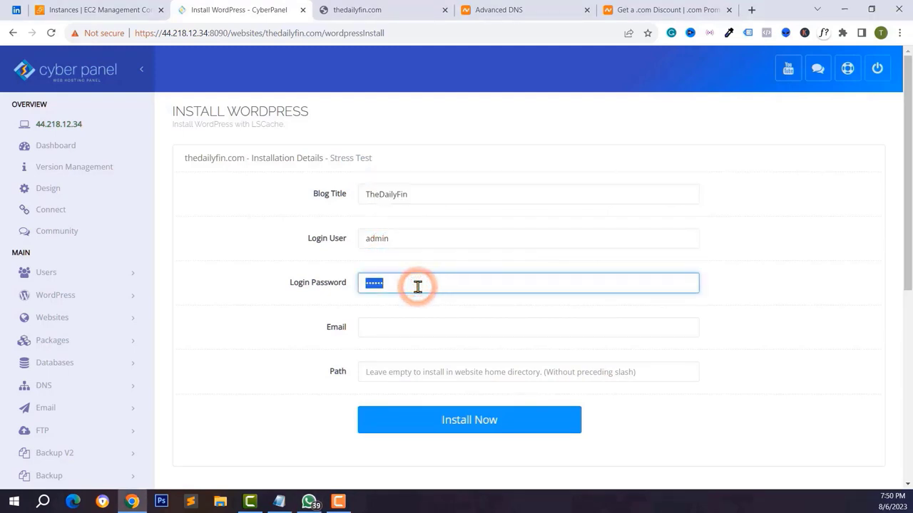
- Fill in the admin e-mail, leave Path empty, and run the WordPress installation
{"action": "left_click", "coordinate": [371, 326]}
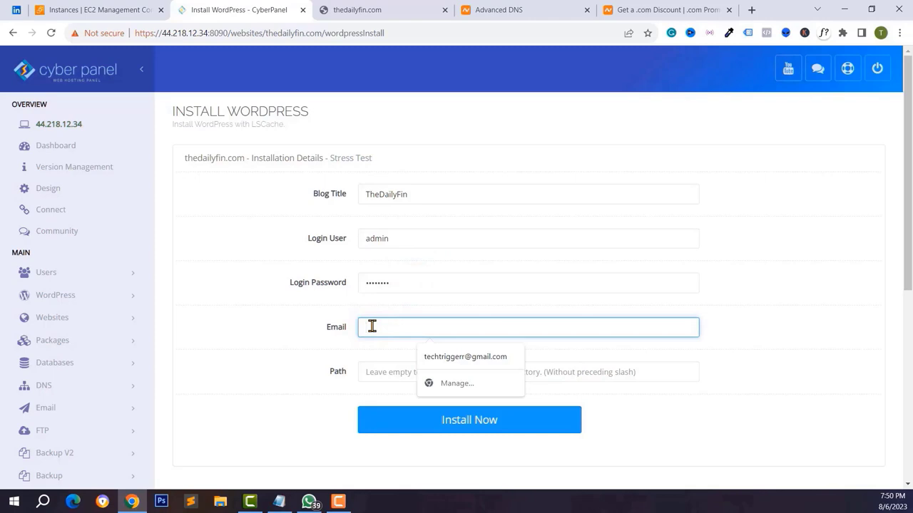
{"action": "left_click", "coordinate": [374, 326]}
{"action": "key", "text": "ctrl+v"}
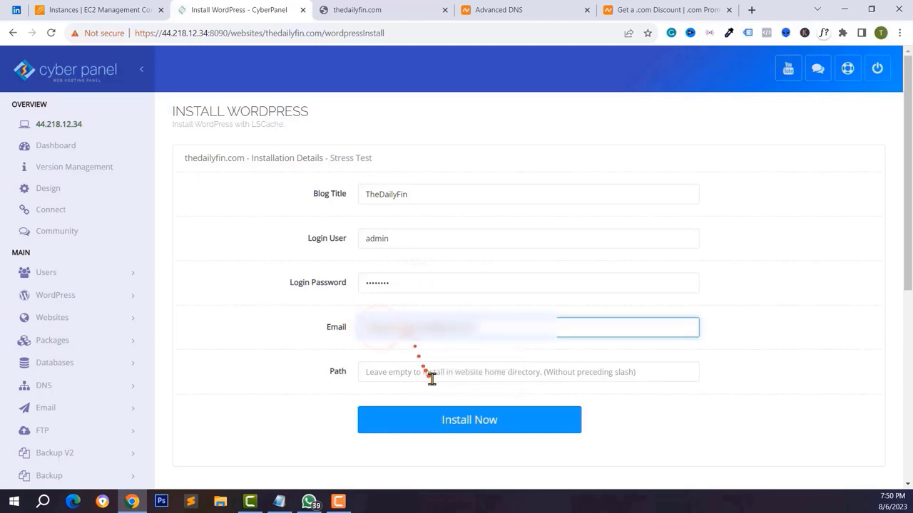
{"action": "left_click", "coordinate": [432, 378]}
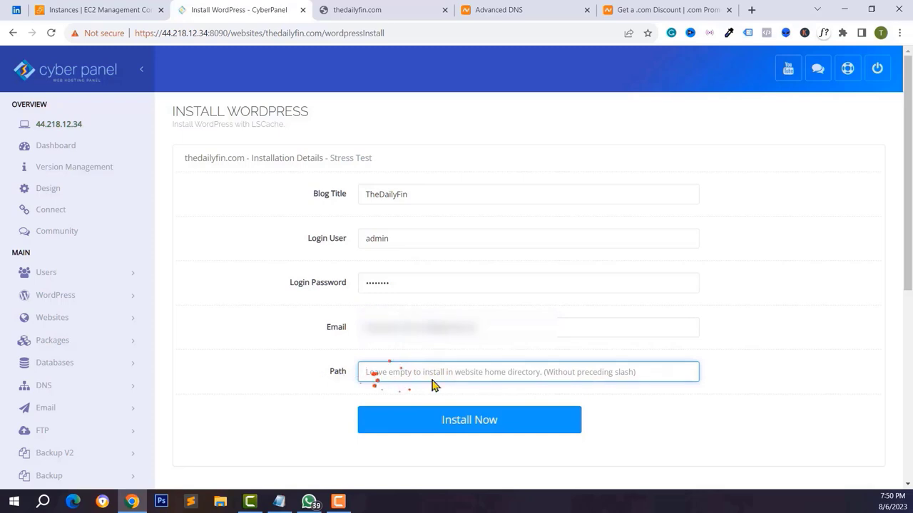
{"action": "left_click", "coordinate": [471, 425]}
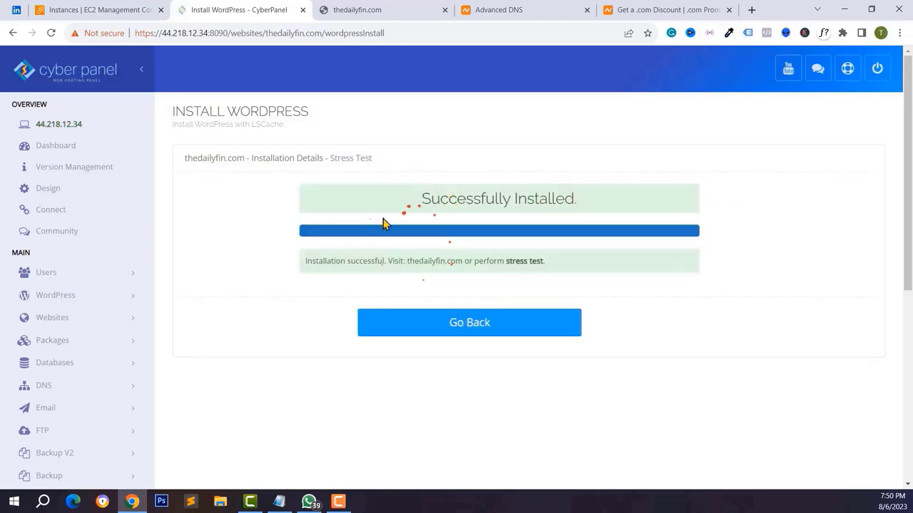
{"action": "left_click", "coordinate": [357, 8]}
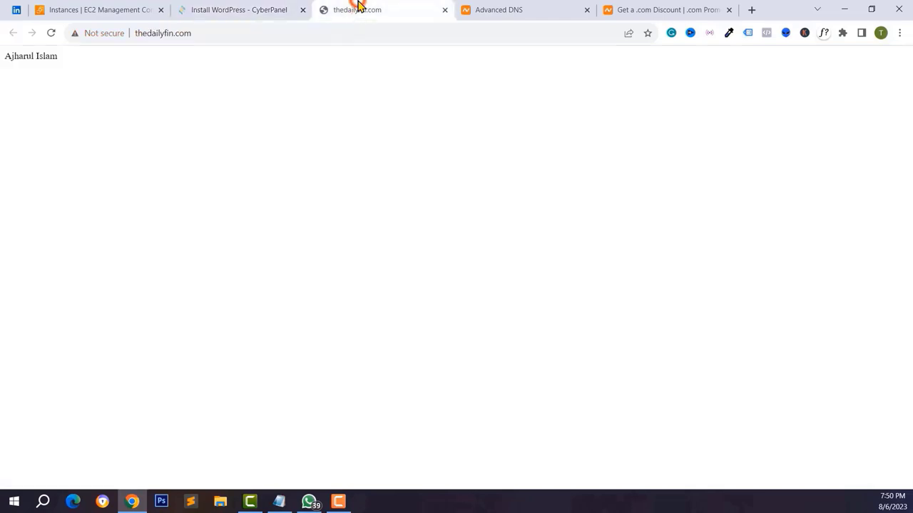
- Reload the new WordPress site, then go to thedailyfin.com/wp-admin
{"action": "left_click", "coordinate": [51, 34]}
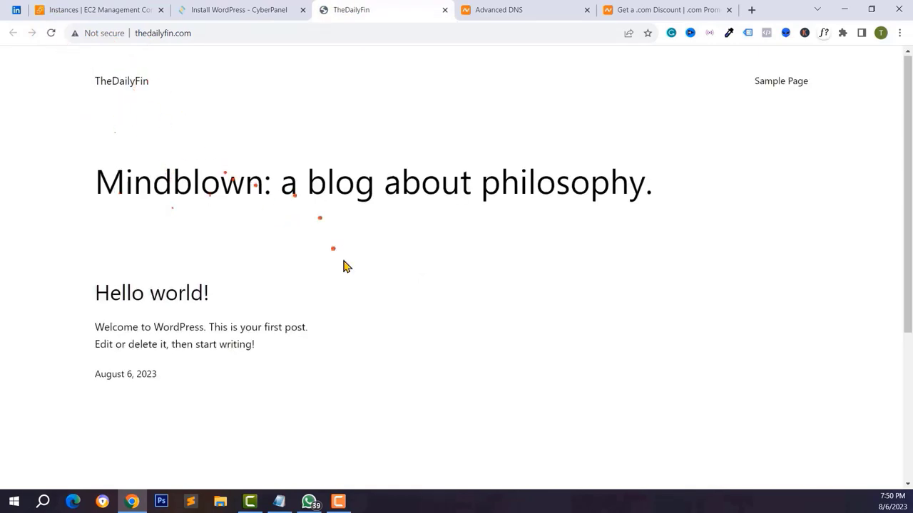
{"action": "scroll", "coordinate": [342, 265], "scroll_direction": "down", "scroll_amount": 3}
{"action": "scroll", "coordinate": [343, 266], "scroll_direction": "up", "scroll_amount": 2}
{"action": "scroll", "coordinate": [342, 264], "scroll_direction": "up", "scroll_amount": 2}
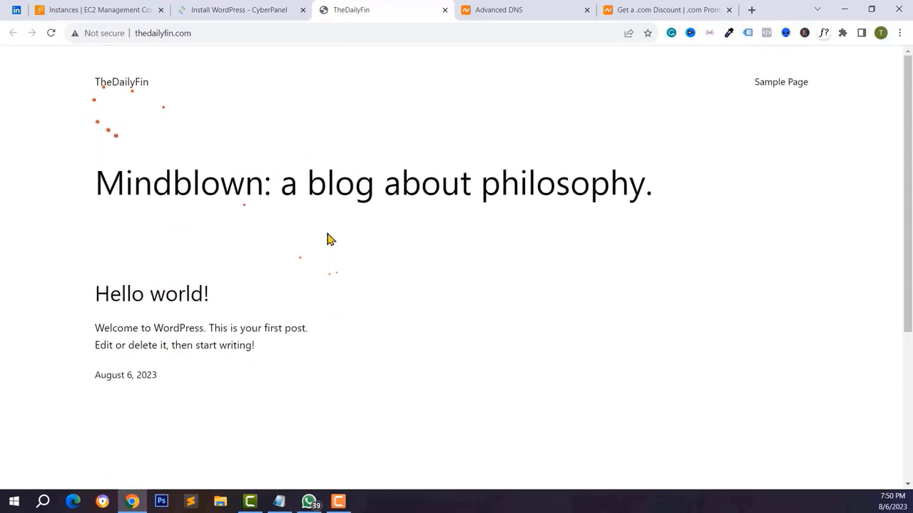
{"action": "left_click", "coordinate": [214, 35]}
{"action": "type", "text": "wp-a"}
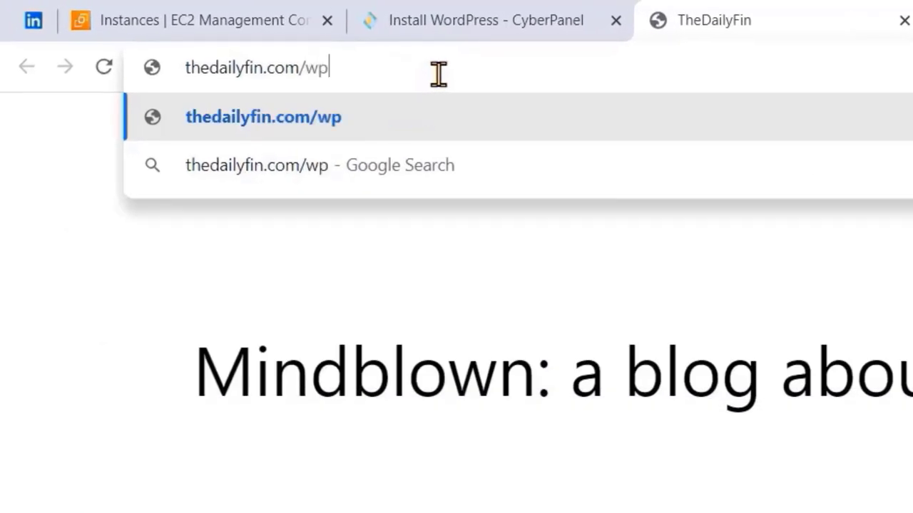
{"action": "type", "text": "dmin"}
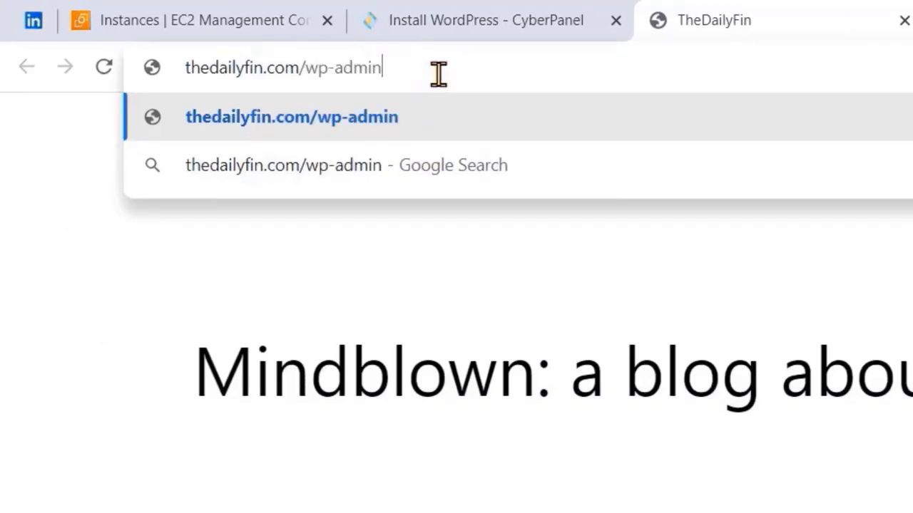
{"action": "key", "text": "Return"}
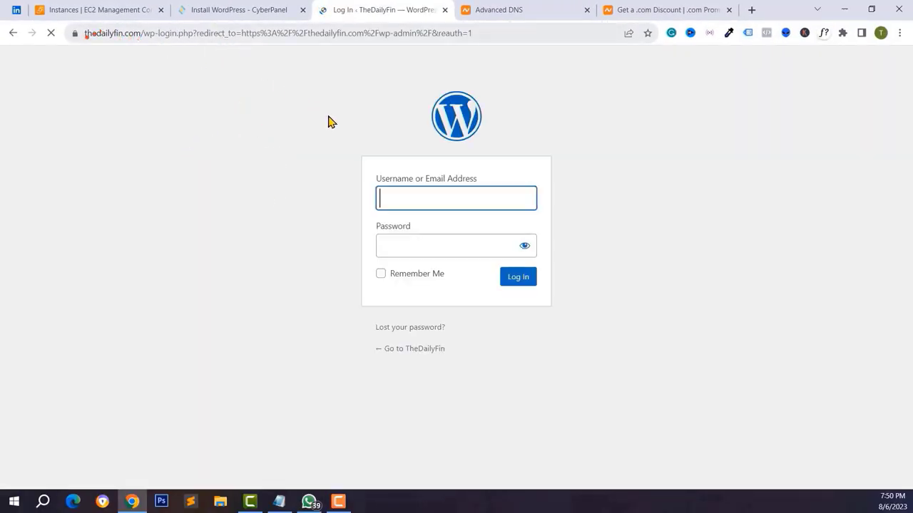
- Log in to WordPress as admin with the account password, declining to save it
{"action": "left_click", "coordinate": [441, 195]}
{"action": "type", "text": "admin"}
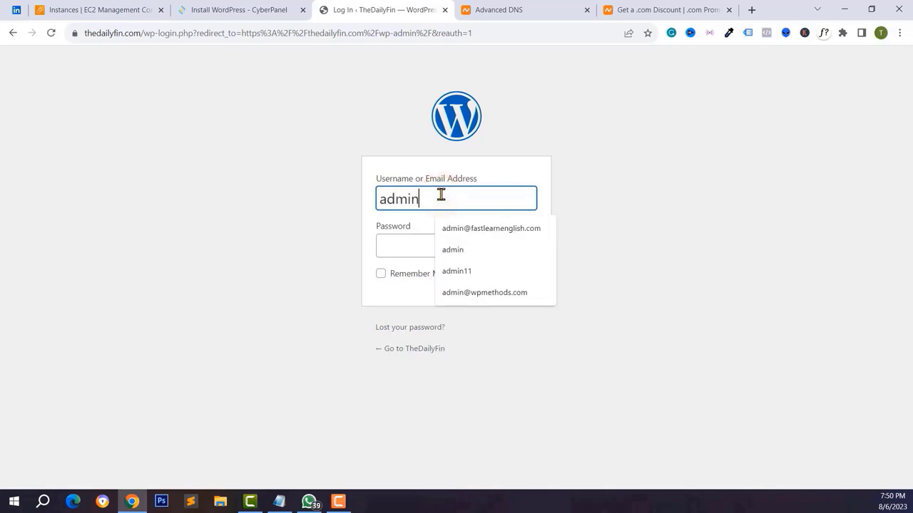
{"action": "key", "text": "Tab"}
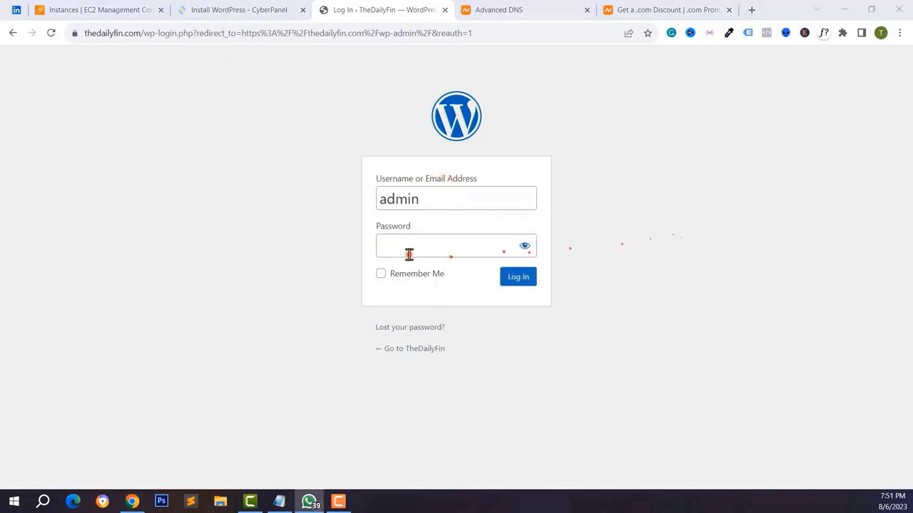
{"action": "left_click", "coordinate": [407, 252]}
{"action": "key", "text": "ctrl+v"}
{"action": "left_click", "coordinate": [514, 278]}
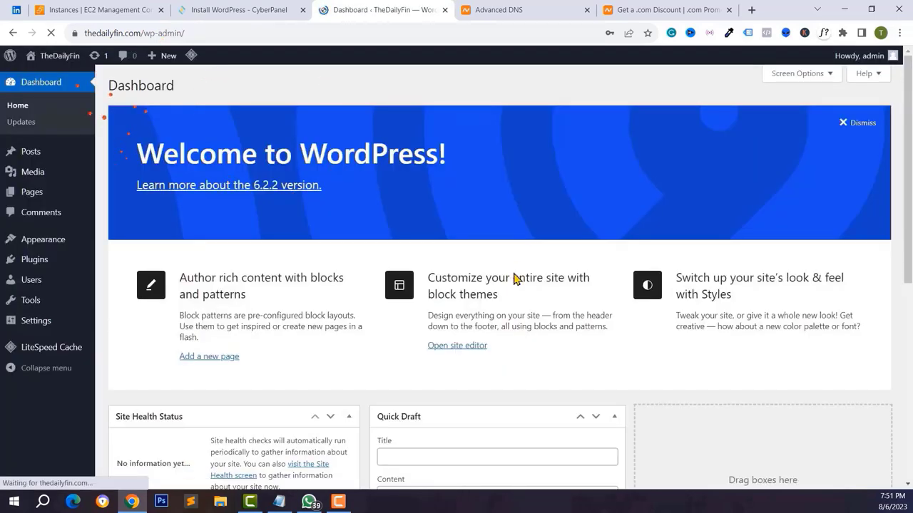
{"action": "left_click", "coordinate": [628, 207]}
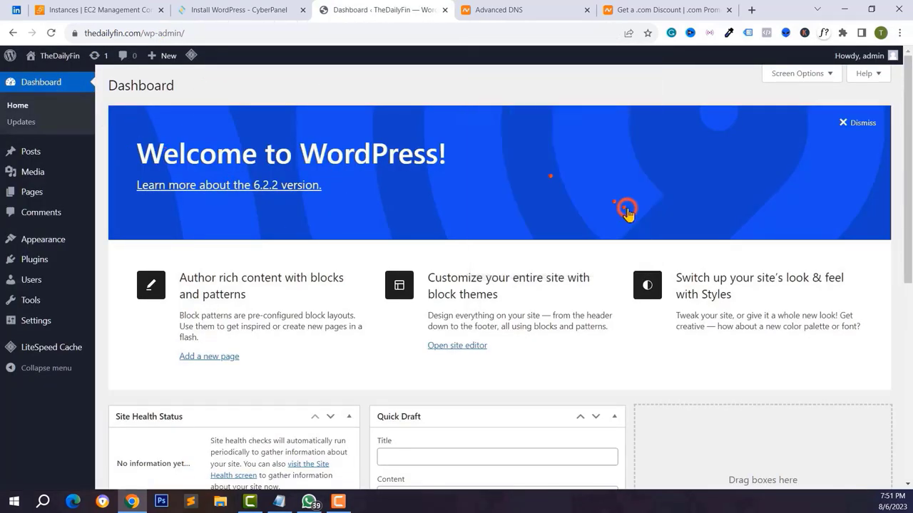
{"action": "scroll", "coordinate": [628, 214], "scroll_direction": "down", "scroll_amount": 1}
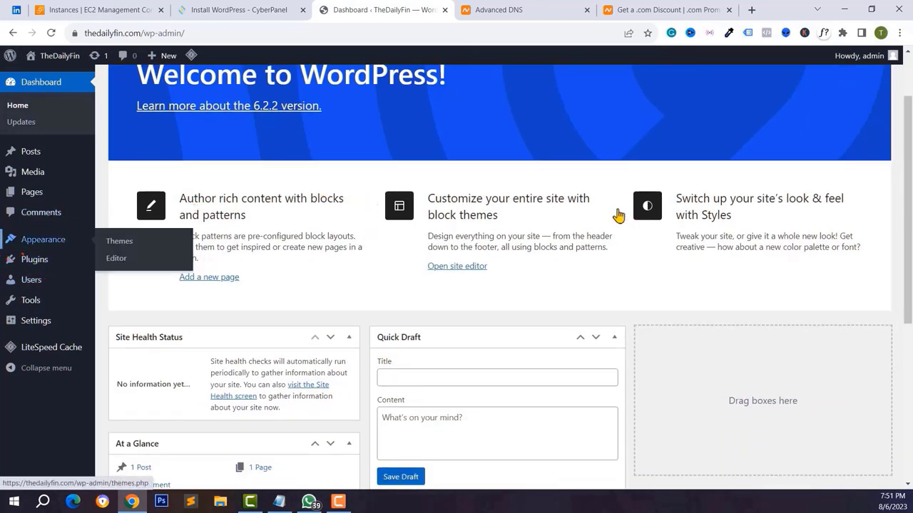
- Check the Themes list and TheDailyFin's front page running the Astra theme
{"action": "left_click", "coordinate": [120, 246]}
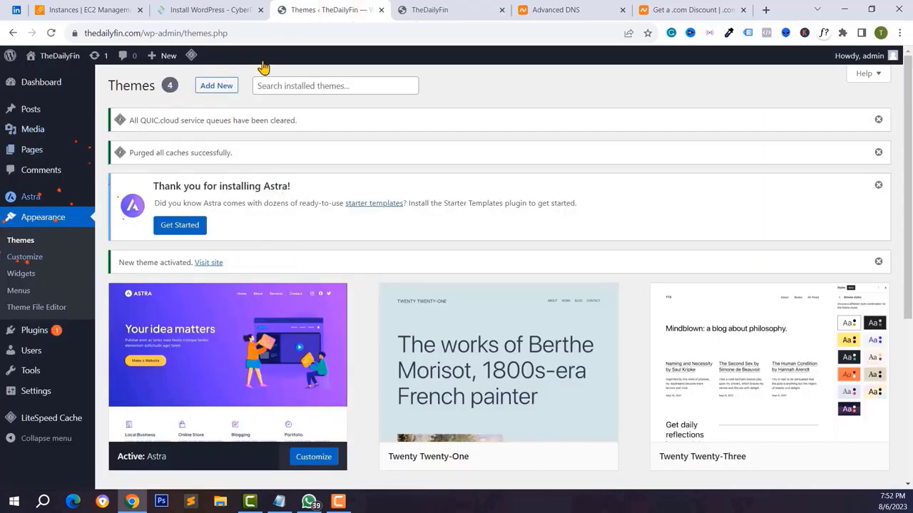
{"action": "left_click", "coordinate": [447, 7]}
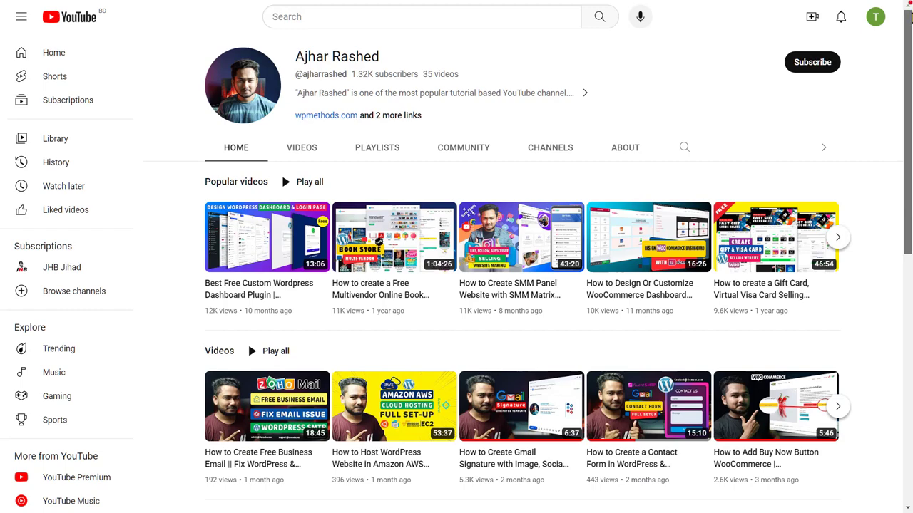
{"action": "left_click_drag", "start_coordinate": [909, 18], "coordinate": [909, 49]}
{"action": "scroll", "coordinate": [909, 49], "scroll_direction": "up", "scroll_amount": 1}
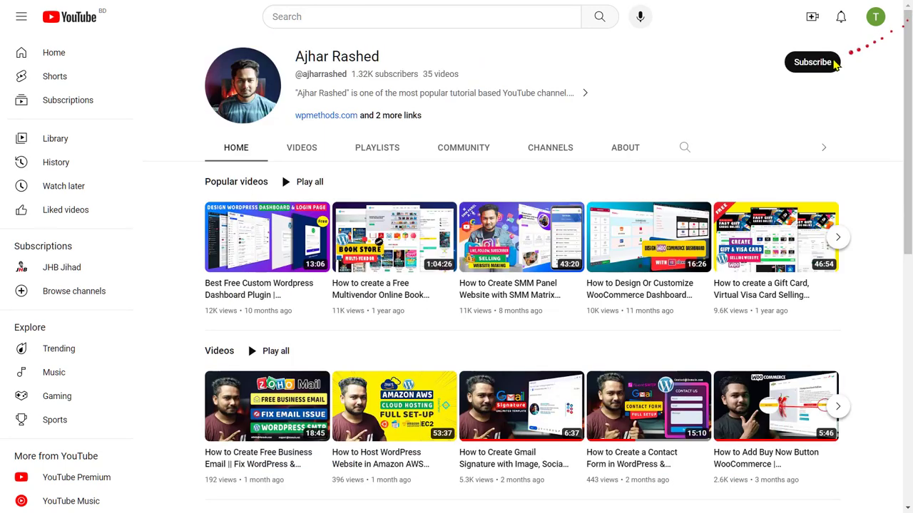
{"action": "left_click", "coordinate": [818, 62]}
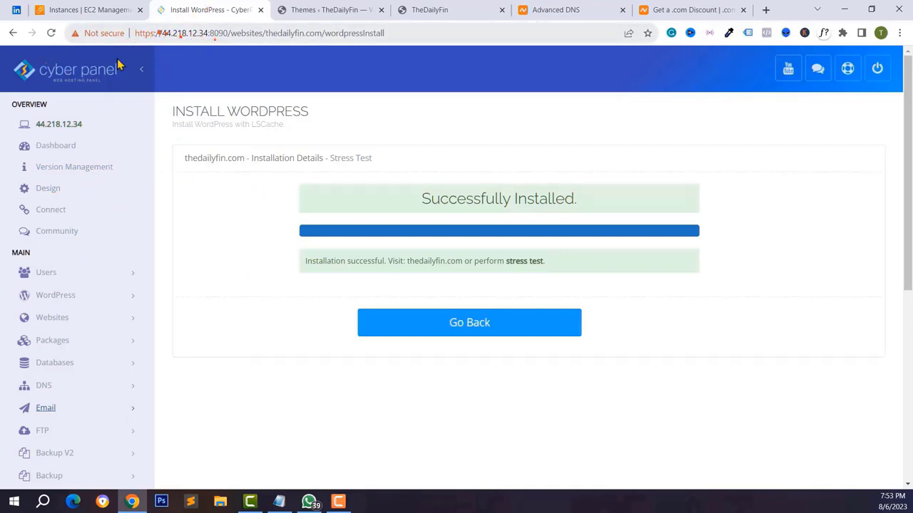
- Inspect the connection security of the WordPress admin and front page tabs
{"action": "left_click", "coordinate": [104, 33]}
{"action": "left_click", "coordinate": [180, 34]}
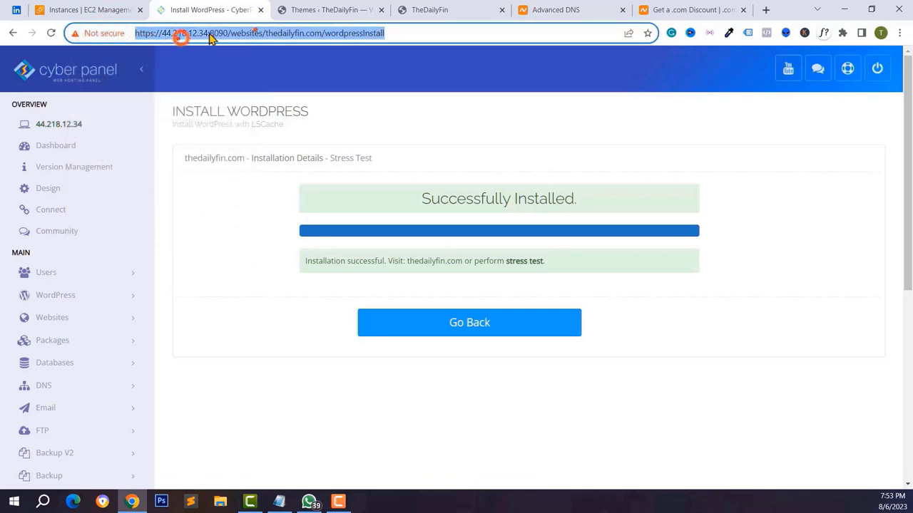
{"action": "left_click", "coordinate": [335, 11]}
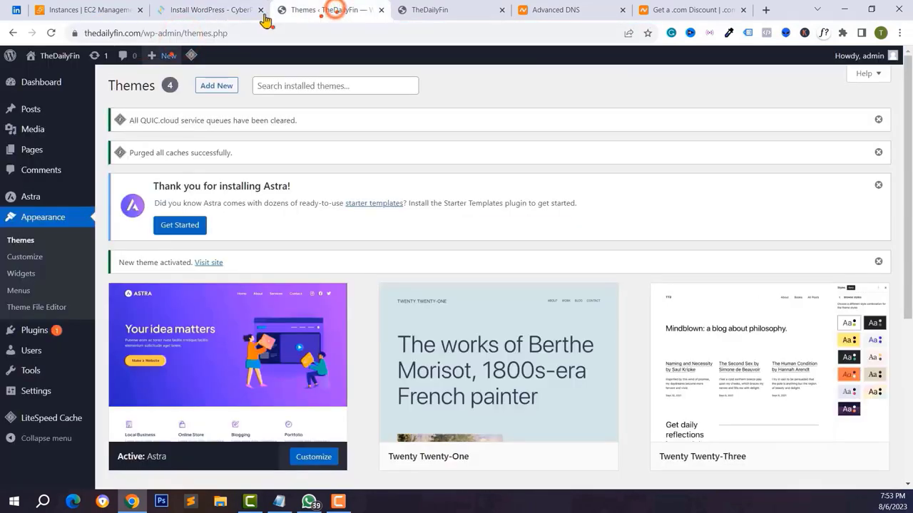
{"action": "left_click", "coordinate": [75, 34]}
{"action": "left_click", "coordinate": [419, 8]}
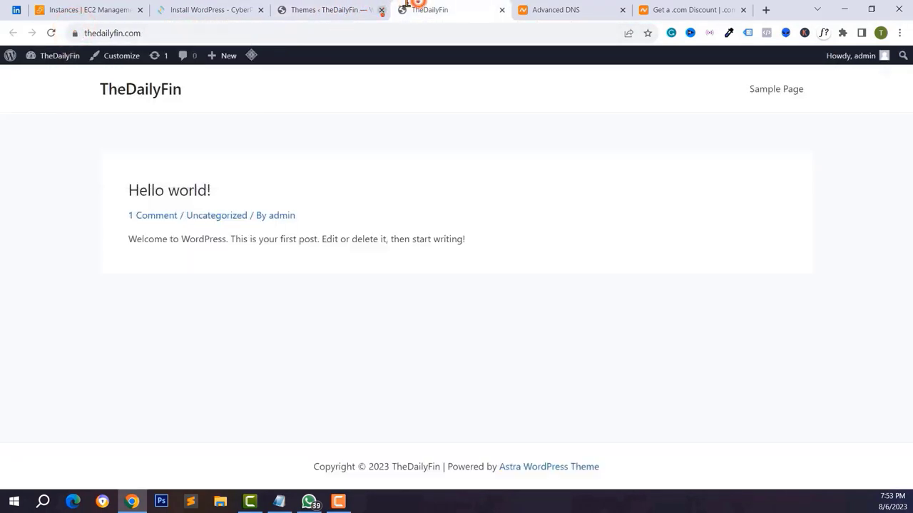
{"action": "left_click", "coordinate": [75, 33]}
{"action": "left_click", "coordinate": [257, 37]}
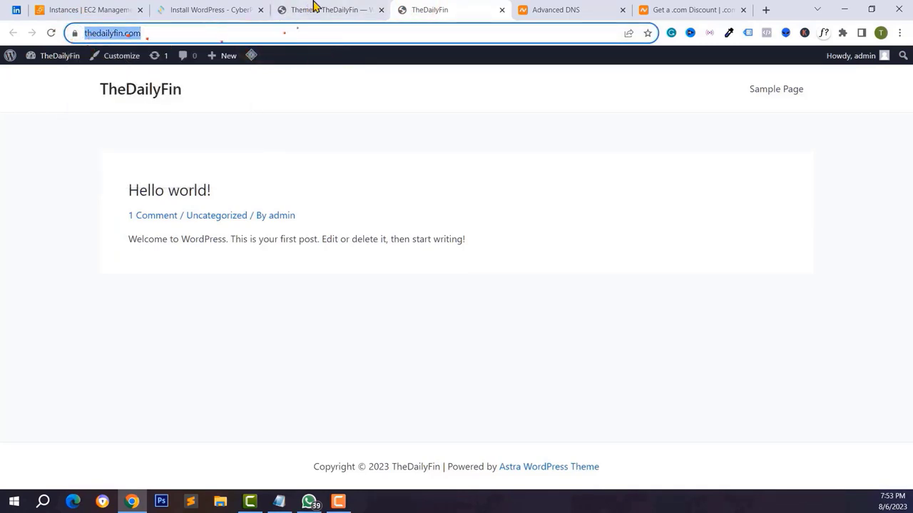
- In CyberPanel's Manage SSL, issue an SSL certificate for thedailyfin.com
{"action": "left_click", "coordinate": [314, 5]}
{"action": "left_click", "coordinate": [211, 9]}
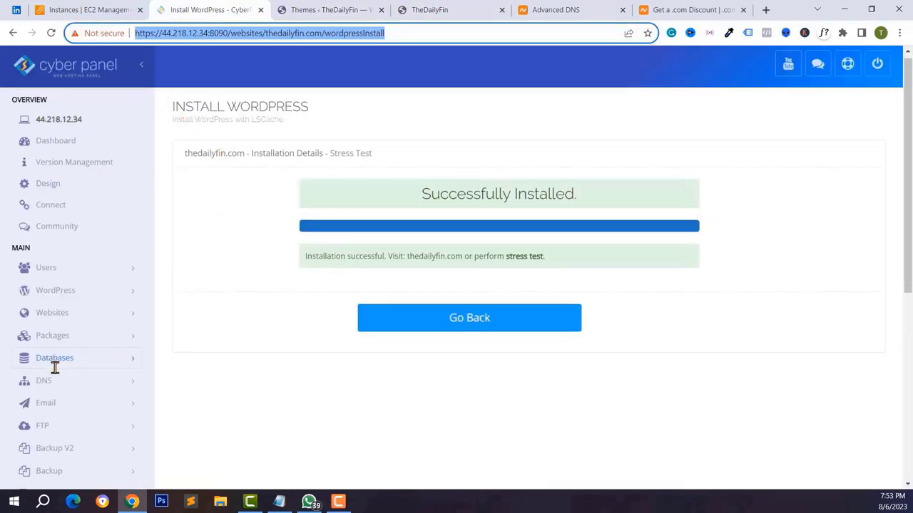
{"action": "scroll", "coordinate": [55, 367], "scroll_direction": "down", "scroll_amount": 1}
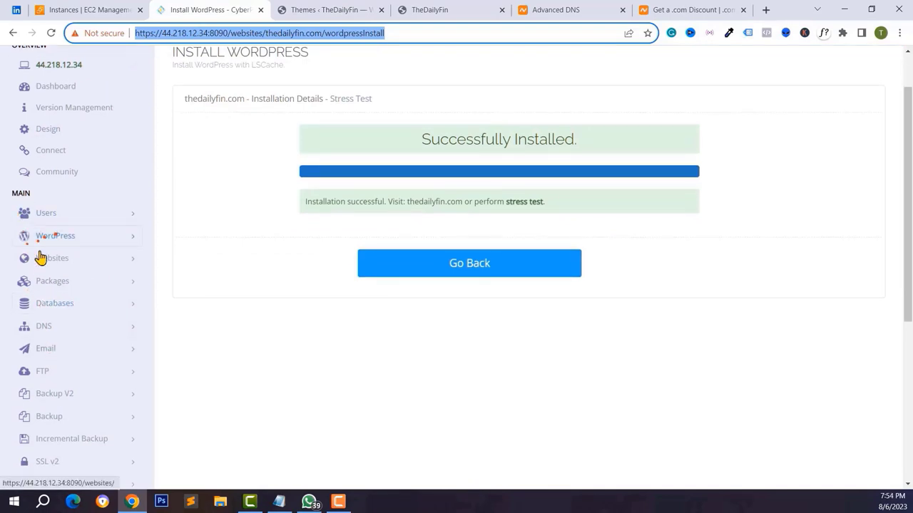
{"action": "scroll", "coordinate": [51, 388], "scroll_direction": "down", "scroll_amount": 2}
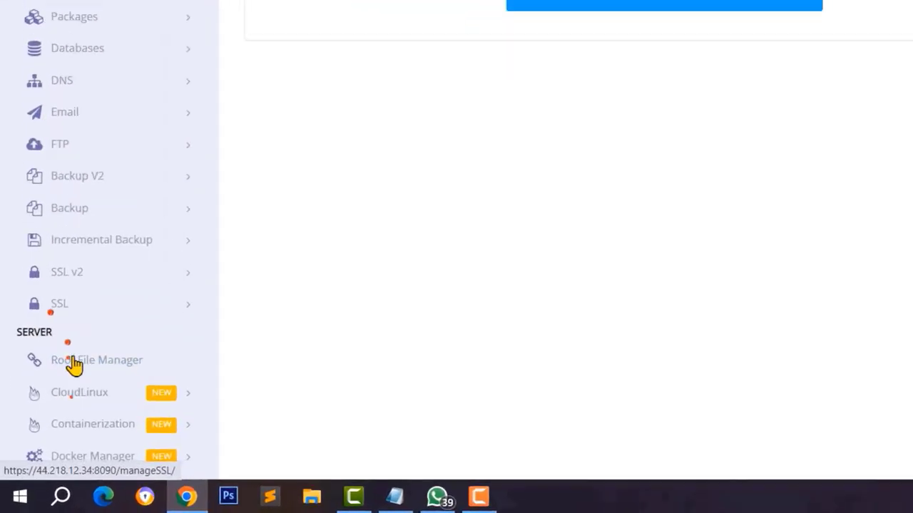
{"action": "left_click", "coordinate": [57, 367]}
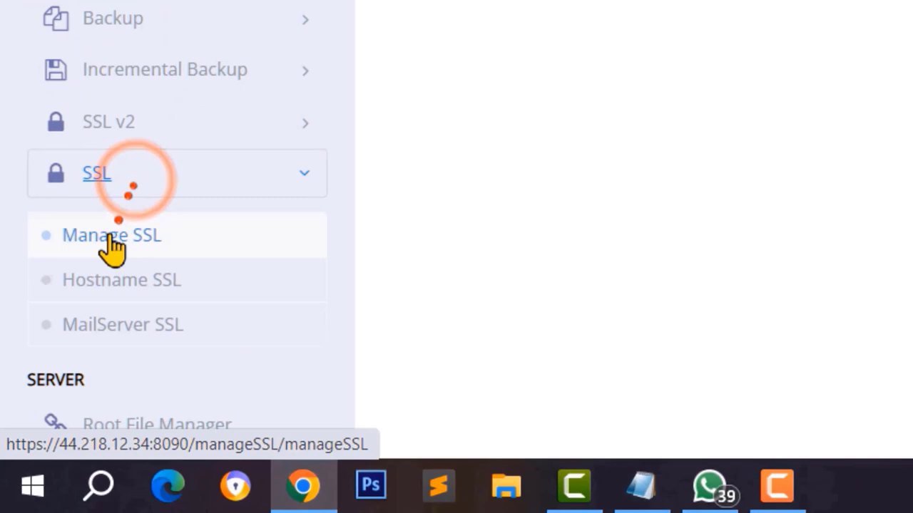
{"action": "left_click", "coordinate": [112, 237]}
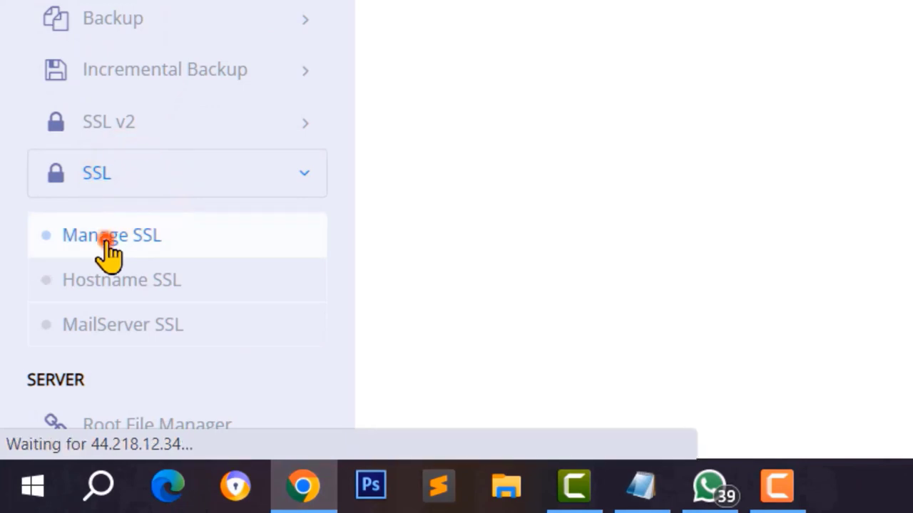
{"action": "left_click", "coordinate": [558, 213]}
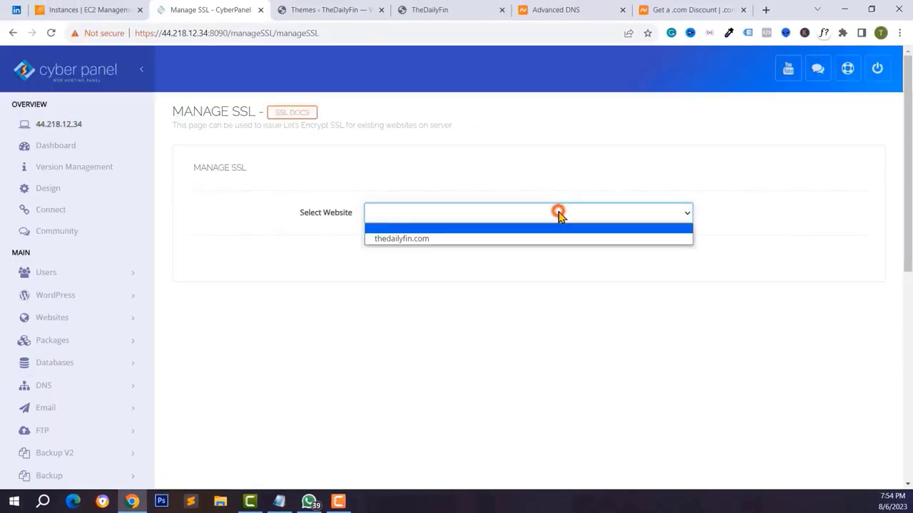
{"action": "left_click", "coordinate": [420, 238]}
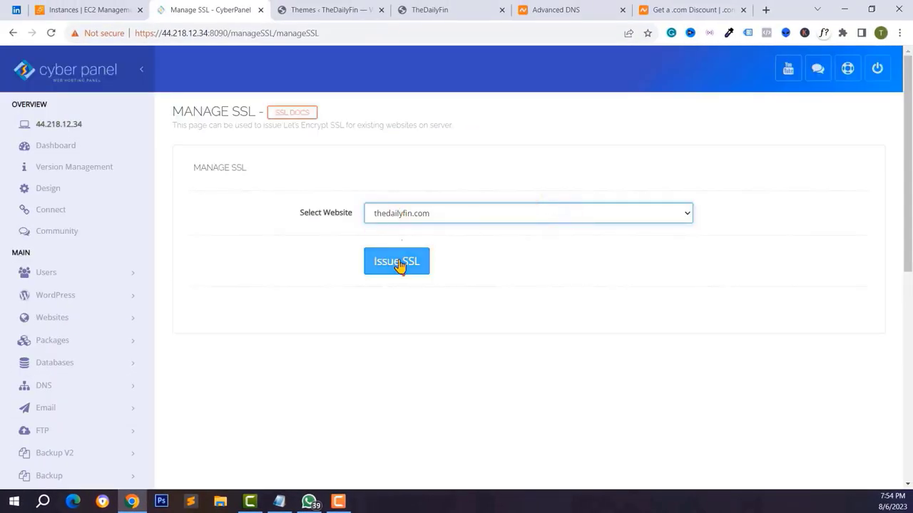
{"action": "left_click", "coordinate": [398, 262]}
- Verify the site's certificate now shows a secure connection, then return to Manage SSL
{"action": "left_click", "coordinate": [289, 10]}
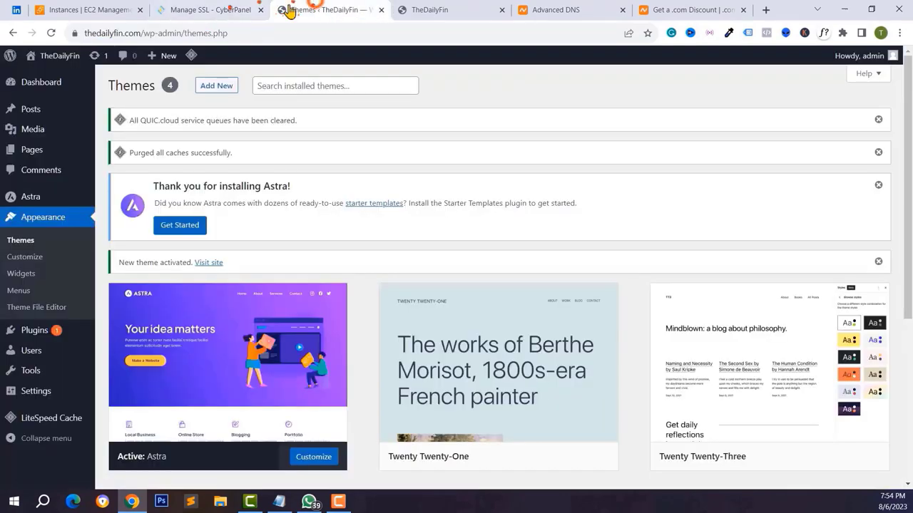
{"action": "left_click", "coordinate": [74, 33]}
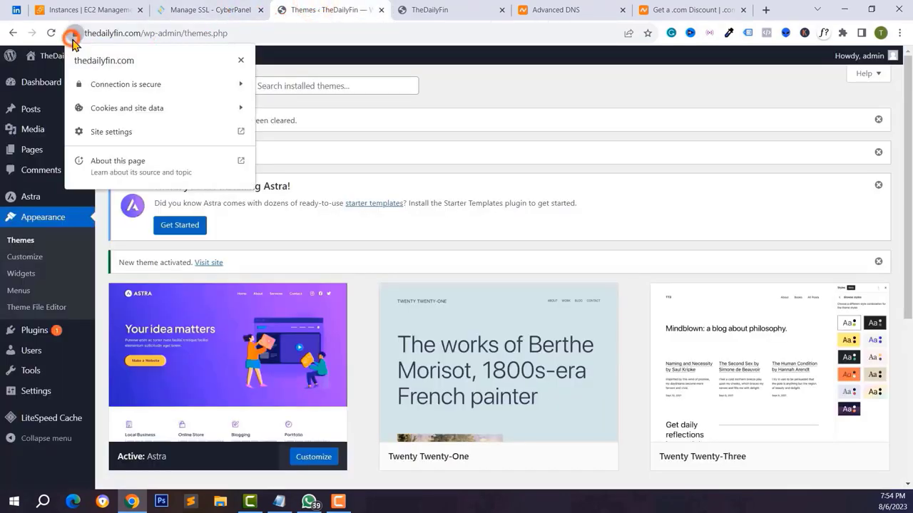
{"action": "left_click", "coordinate": [170, 87]}
{"action": "left_click", "coordinate": [203, 10]}
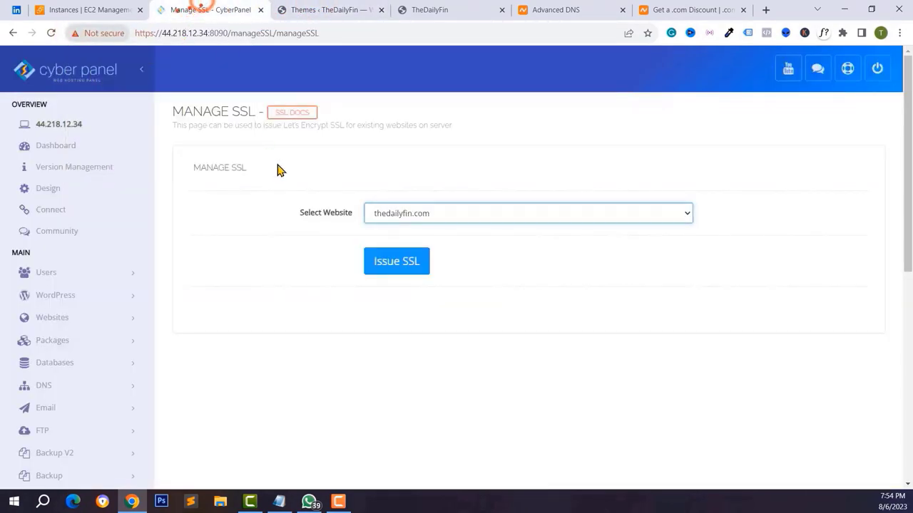
{"action": "scroll", "coordinate": [325, 272], "scroll_direction": "down", "scroll_amount": 3}
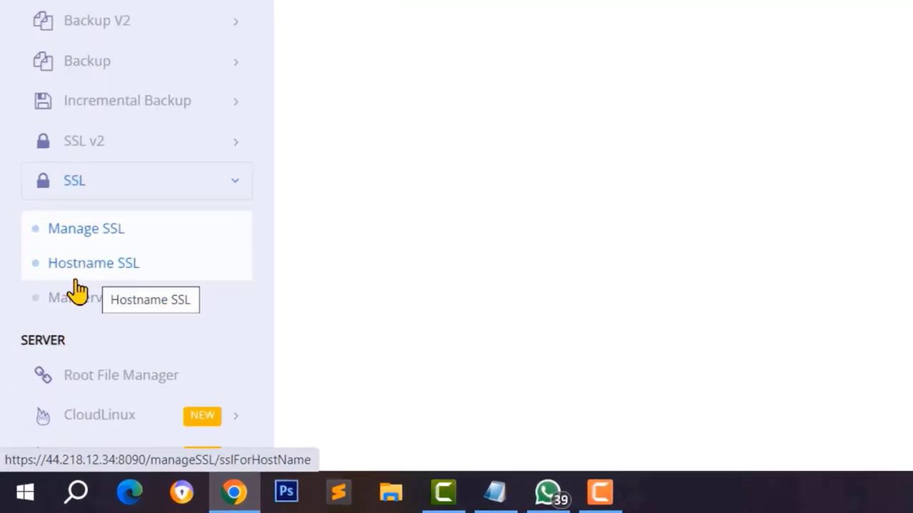
- Issue a hostname SSL certificate for thedailyfin.com
{"action": "left_click", "coordinate": [94, 232]}
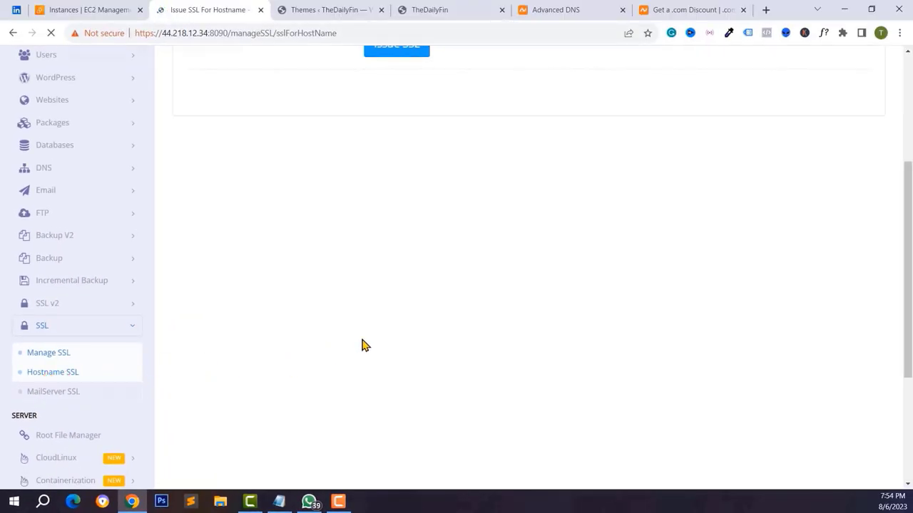
{"action": "left_click", "coordinate": [398, 213]}
{"action": "left_click", "coordinate": [395, 242]}
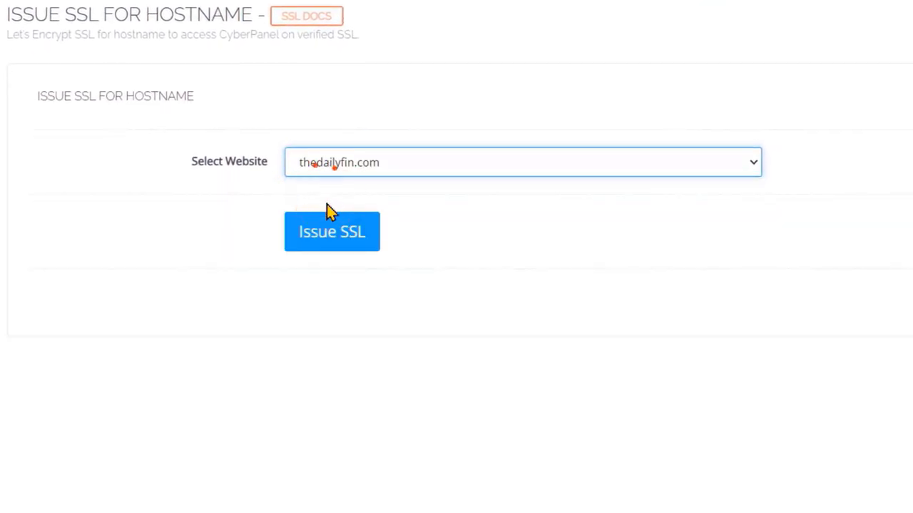
{"action": "left_click", "coordinate": [328, 244]}
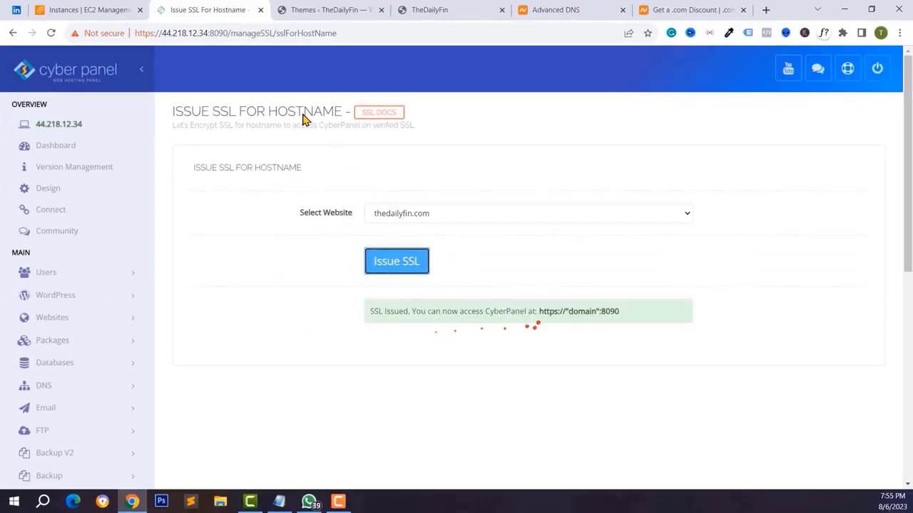
{"action": "left_click", "coordinate": [214, 34]}
{"action": "left_click_drag", "start_coordinate": [208, 33], "coordinate": [171, 34]}
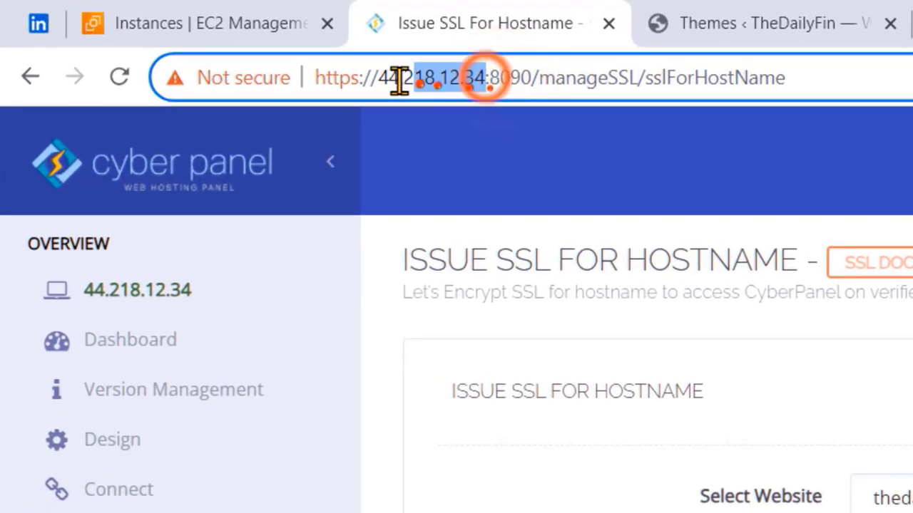
{"action": "left_click_drag", "start_coordinate": [400, 79], "coordinate": [379, 79]}
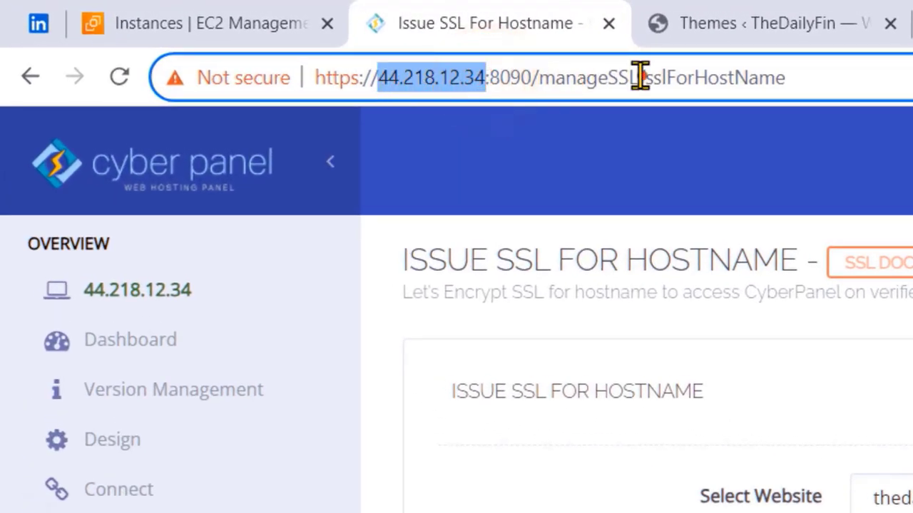
{"action": "left_click", "coordinate": [737, 22]}
{"action": "left_click", "coordinate": [369, 75]}
{"action": "type", "text": "https://thedailyfin.com:8090"}
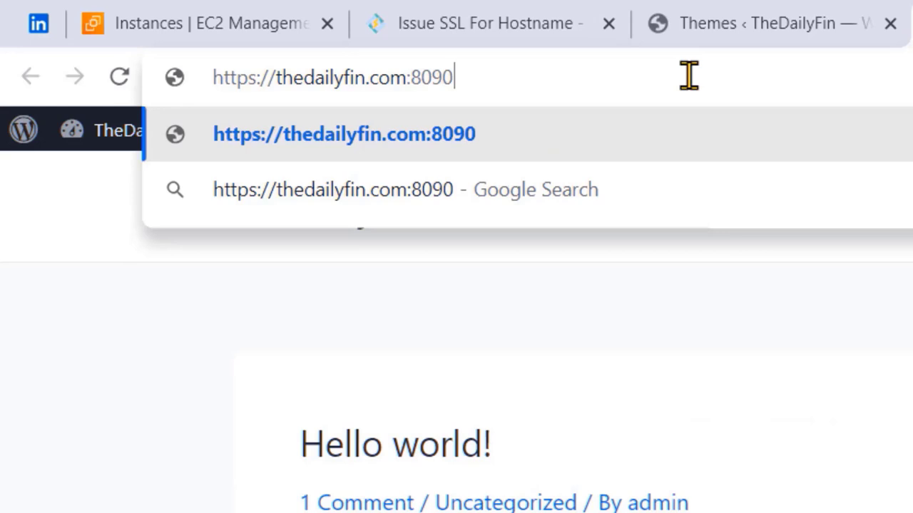
{"action": "key", "text": "Return"}
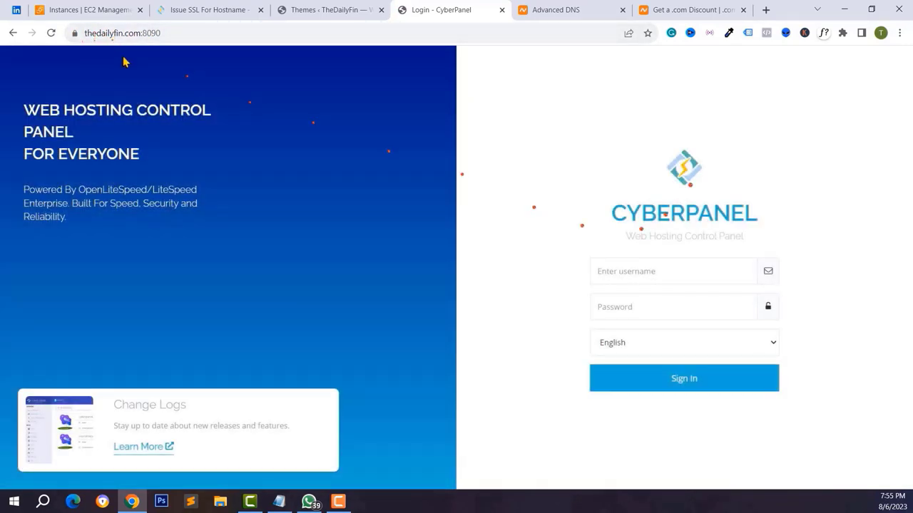
{"action": "left_click", "coordinate": [683, 379]}
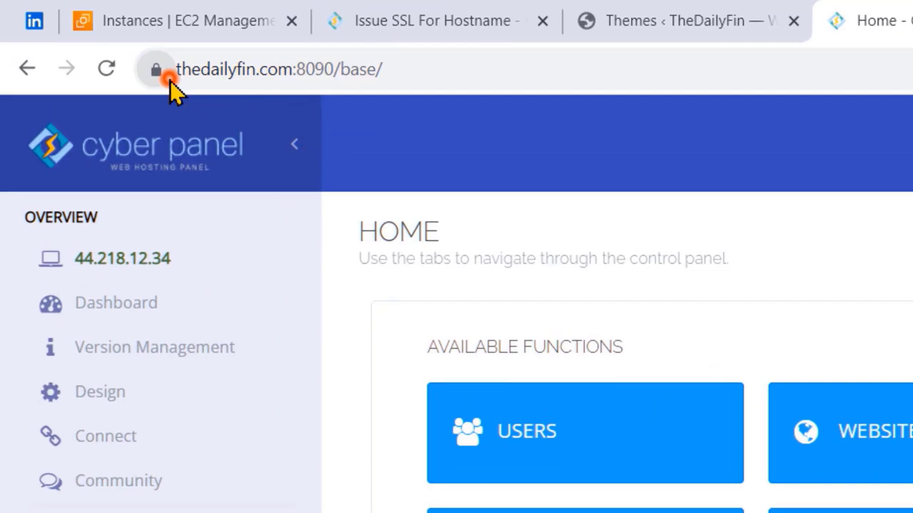
- Confirm the panel's certificate is valid, then bring up the demo4 Gaming Topup site
{"action": "left_click", "coordinate": [167, 76]}
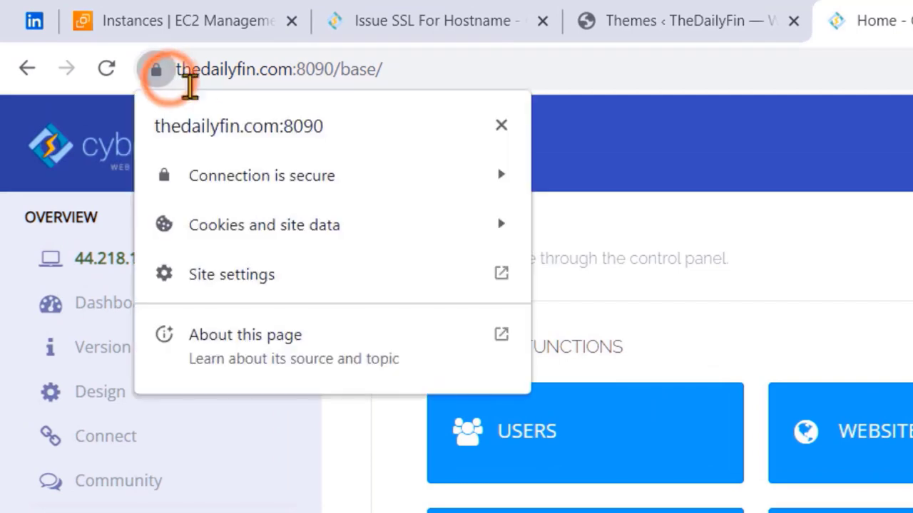
{"action": "left_click", "coordinate": [420, 176]}
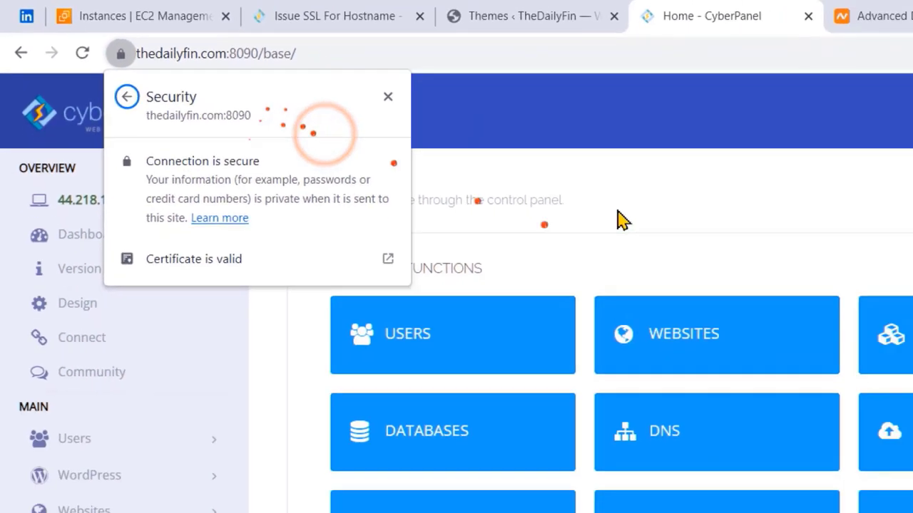
{"action": "left_click", "coordinate": [382, 9]}
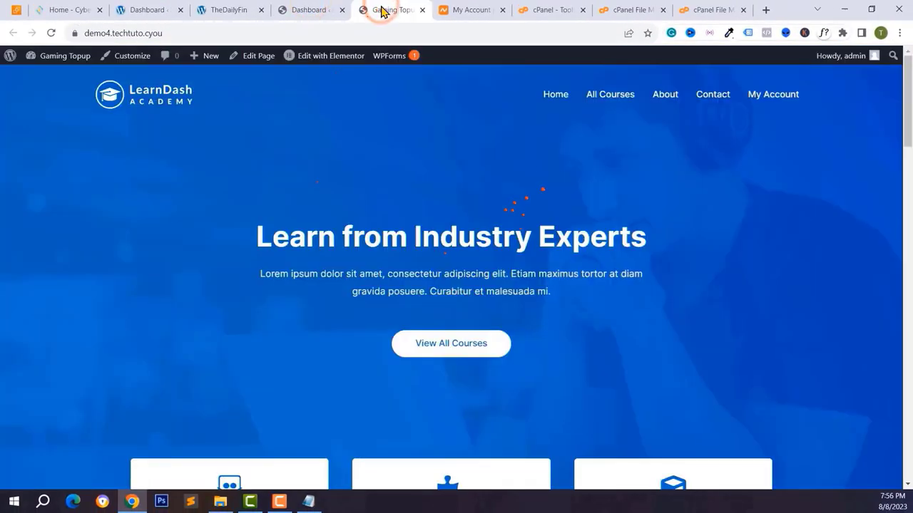
{"action": "scroll", "coordinate": [437, 117], "scroll_direction": "down", "scroll_amount": 6}
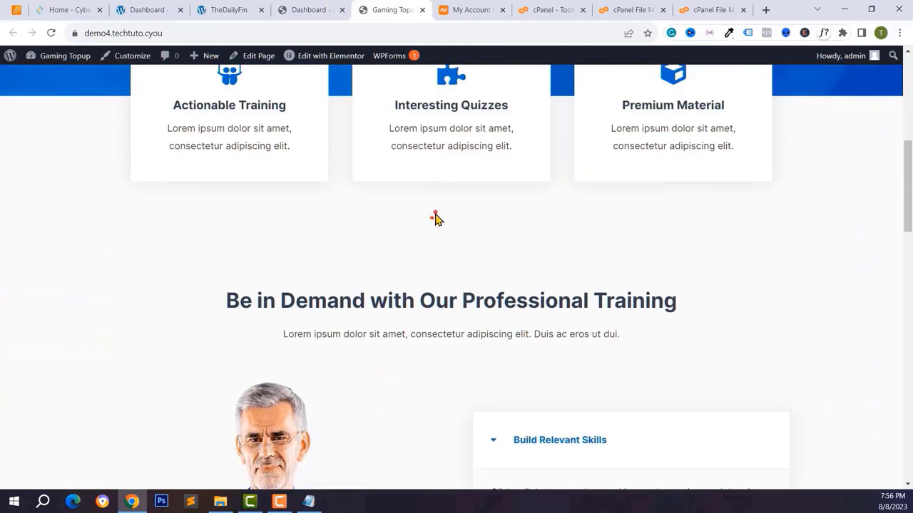
- Go to the Add Plugins page in the demo4.techtuto.cyou WordPress dashboard
{"action": "scroll", "coordinate": [433, 219], "scroll_direction": "down", "scroll_amount": 5}
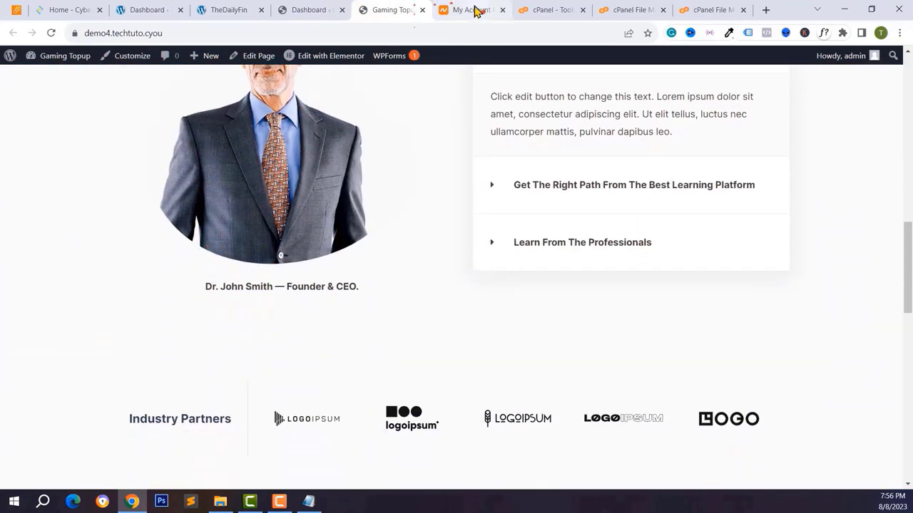
{"action": "left_click", "coordinate": [474, 10]}
{"action": "left_click", "coordinate": [538, 10]}
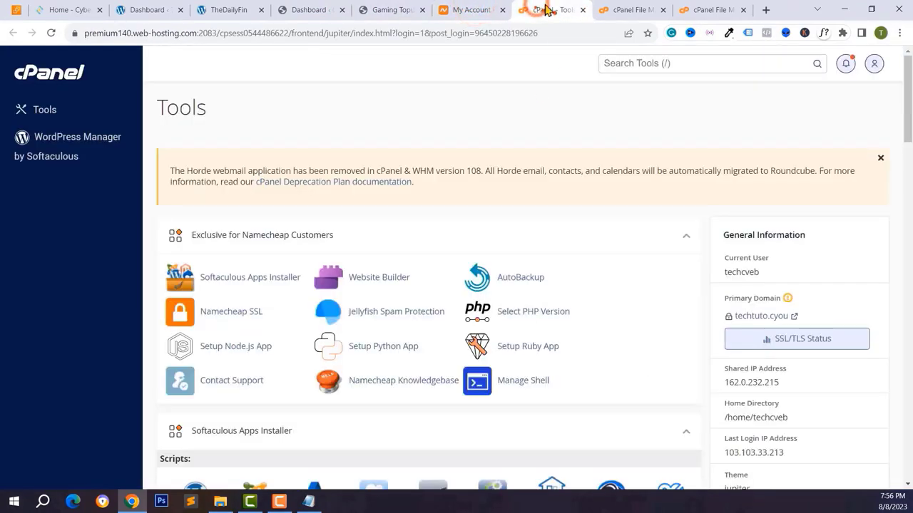
{"action": "left_click", "coordinate": [607, 9]}
{"action": "left_click", "coordinate": [378, 11]}
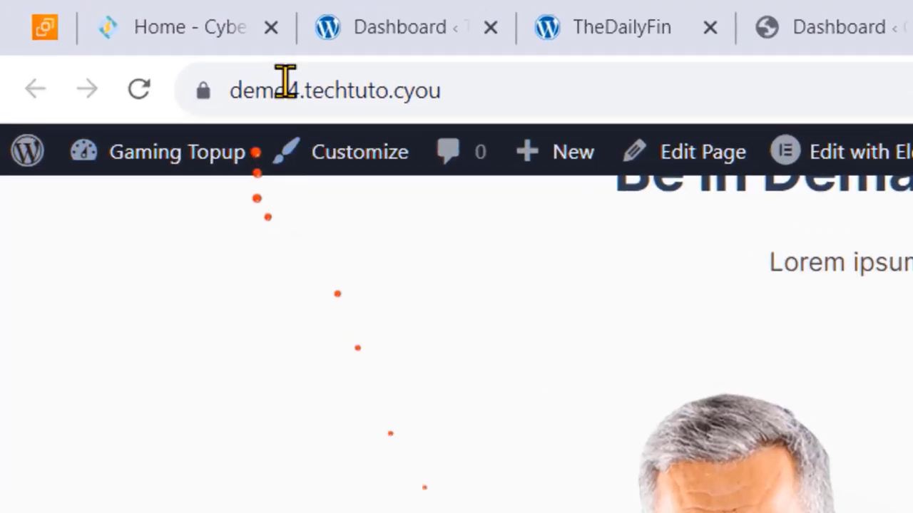
{"action": "left_click", "coordinate": [106, 32]}
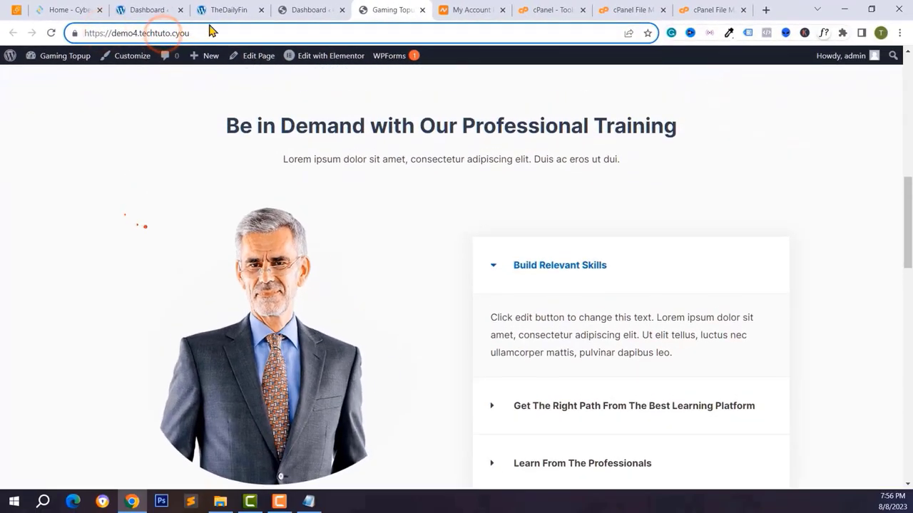
{"action": "left_click", "coordinate": [285, 11]}
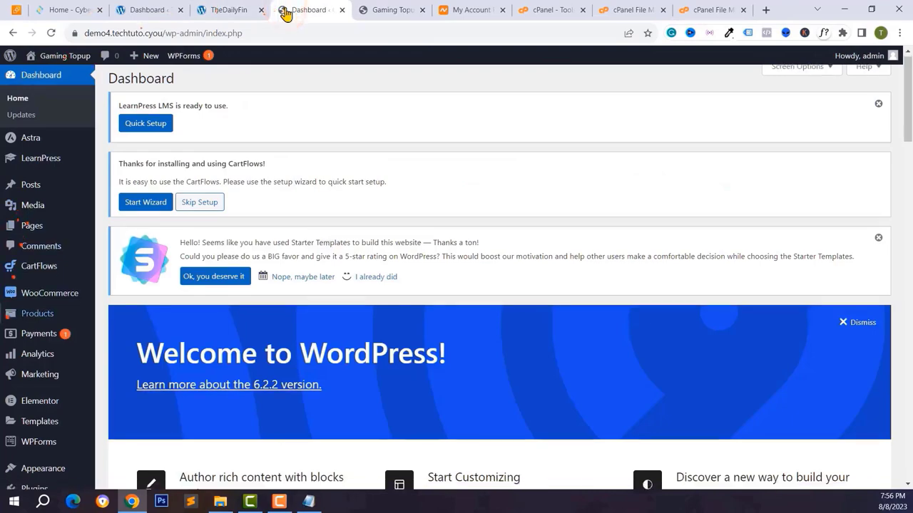
{"action": "scroll", "coordinate": [42, 235], "scroll_direction": "down", "scroll_amount": 3}
{"action": "mouse_move", "coordinate": [24, 371]}
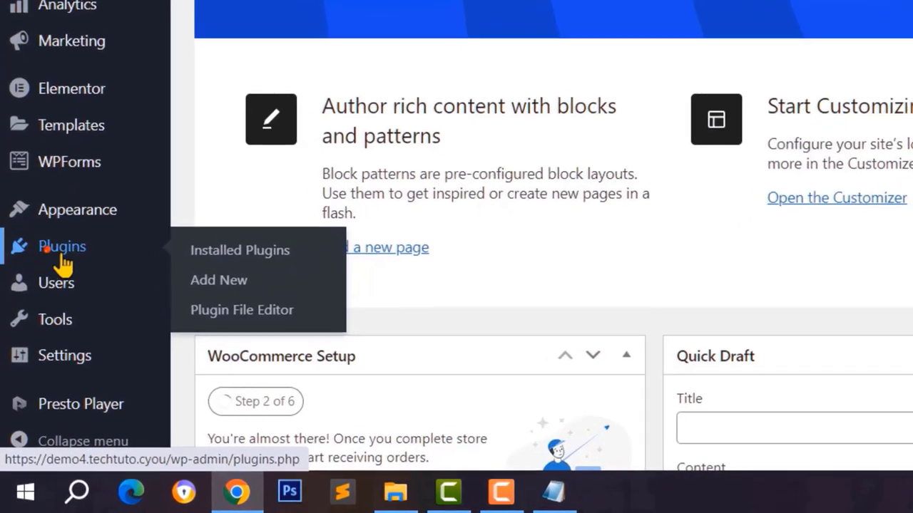
{"action": "left_click", "coordinate": [121, 383]}
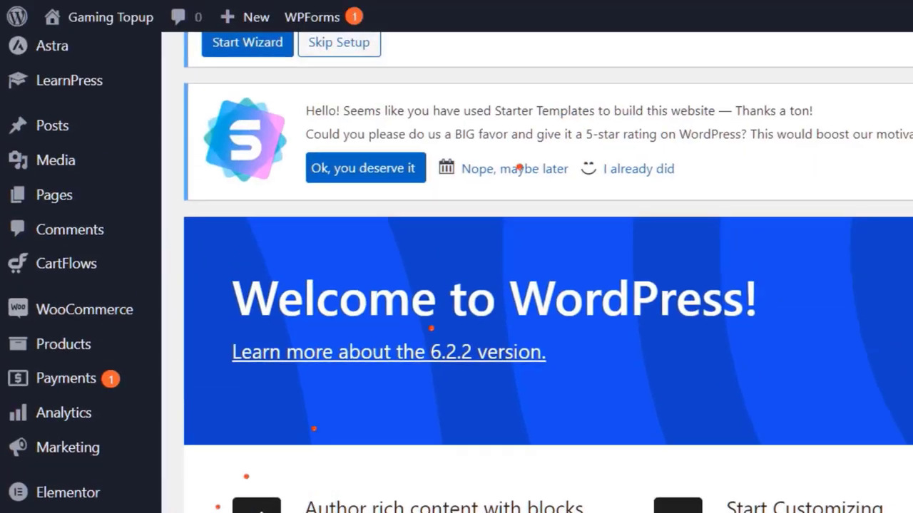
- Search 'wpvivid', then install and activate Migration, Backup, Staging – WPvivid
{"action": "left_click", "coordinate": [638, 14]}
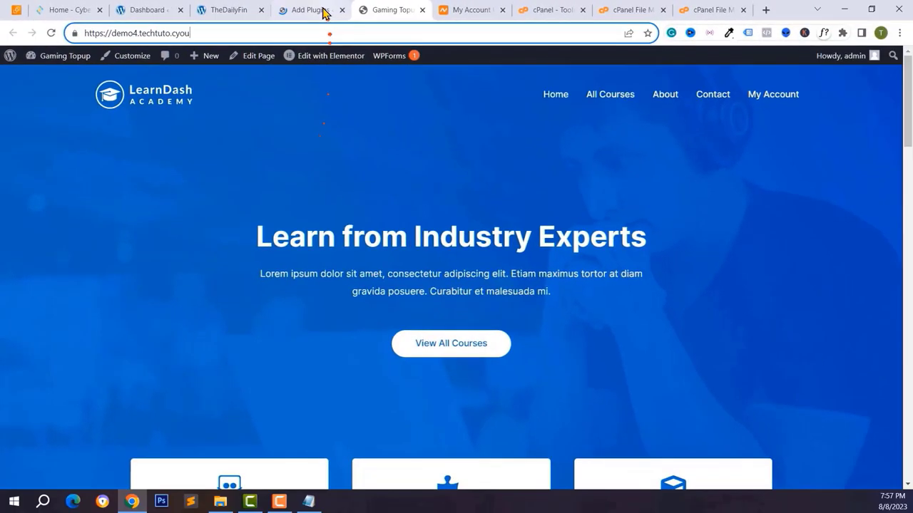
{"action": "left_click", "coordinate": [309, 10]}
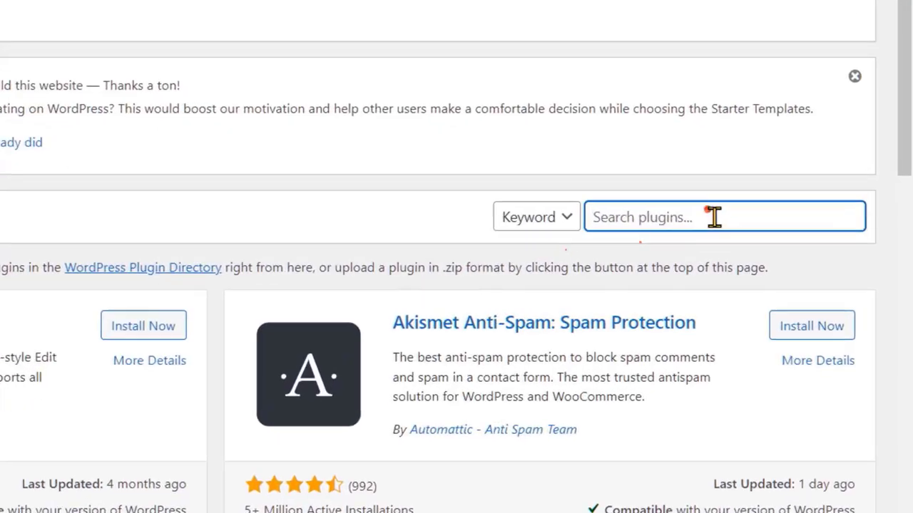
{"action": "left_click", "coordinate": [805, 230]}
{"action": "type", "text": "wpv"}
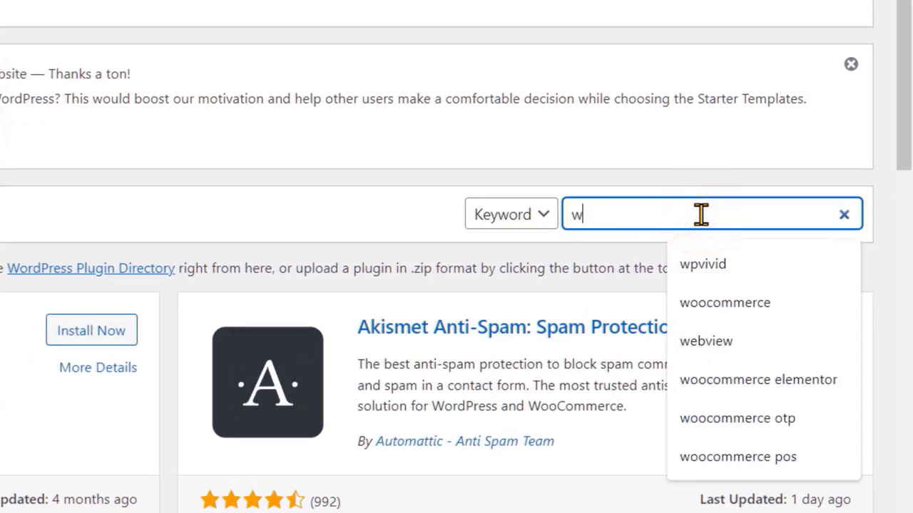
{"action": "type", "text": "ivid"}
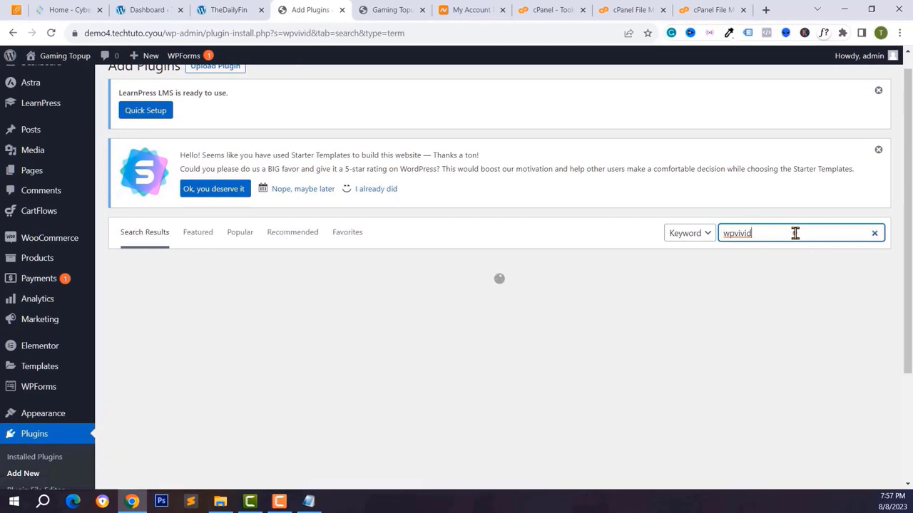
{"action": "scroll", "coordinate": [504, 347], "scroll_direction": "down", "scroll_amount": 3}
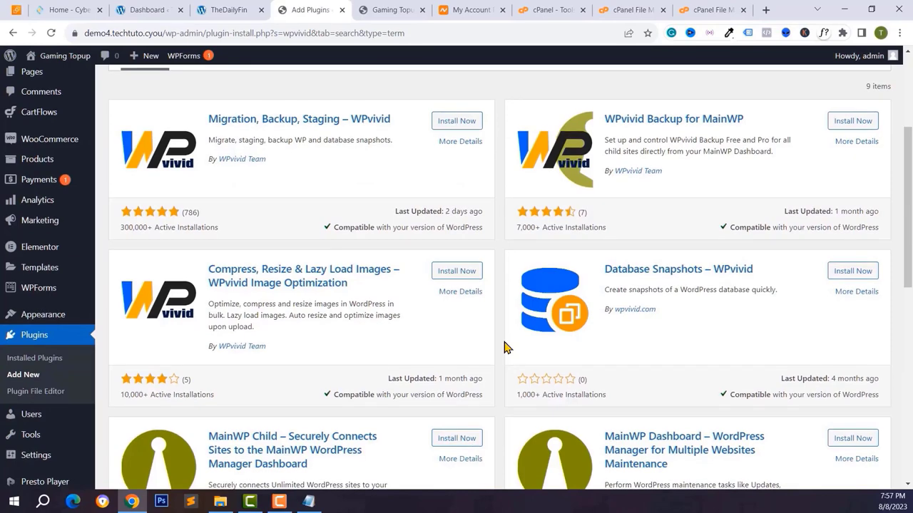
{"action": "scroll", "coordinate": [504, 347], "scroll_direction": "up", "scroll_amount": 2}
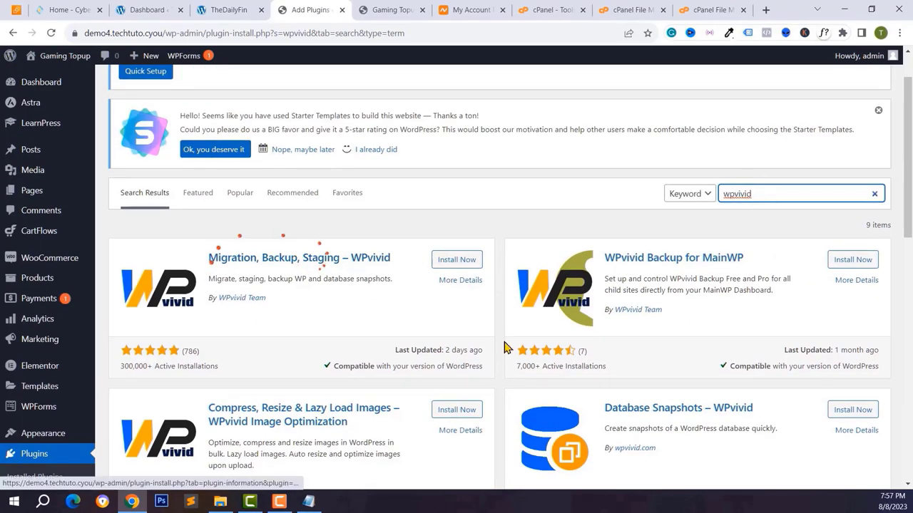
{"action": "left_click", "coordinate": [456, 261]}
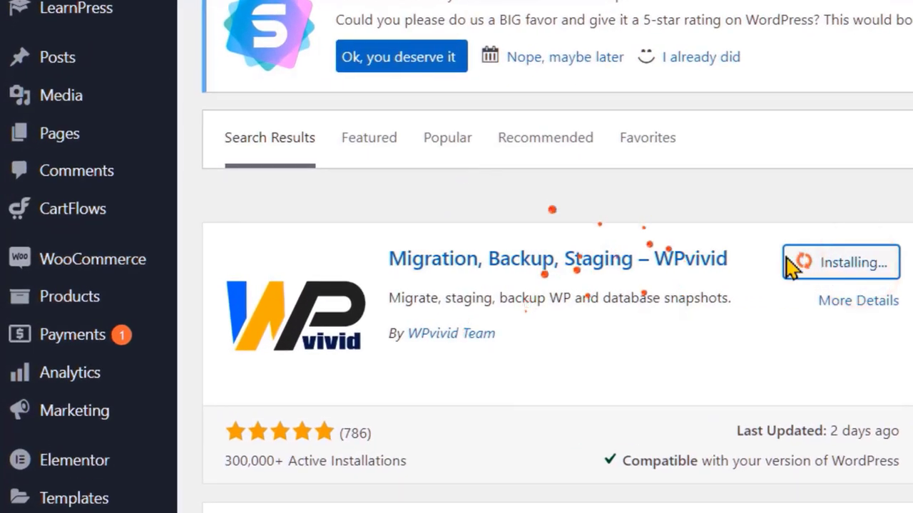
{"action": "left_click", "coordinate": [853, 271]}
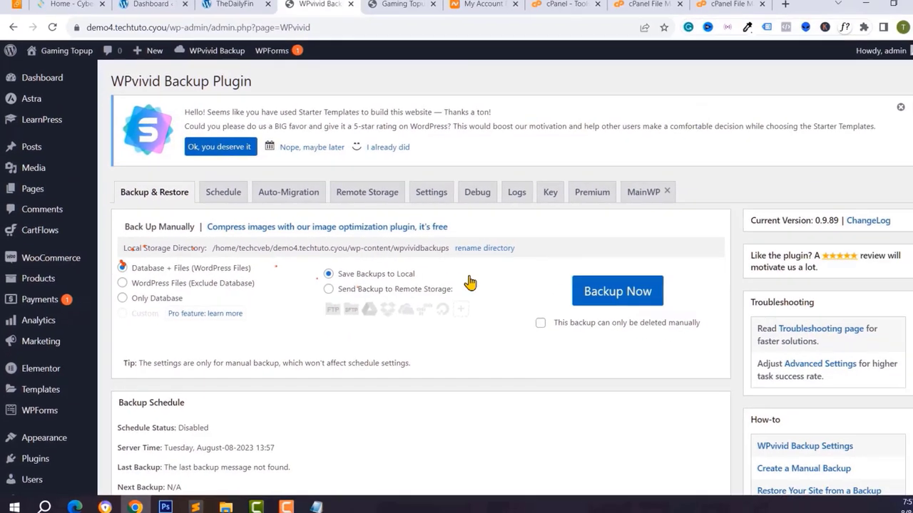
- Bring up the WPvivid backup page on the demo4 site
{"action": "scroll", "coordinate": [463, 281], "scroll_direction": "down", "scroll_amount": 2}
{"action": "scroll", "coordinate": [458, 281], "scroll_direction": "down", "scroll_amount": 3}
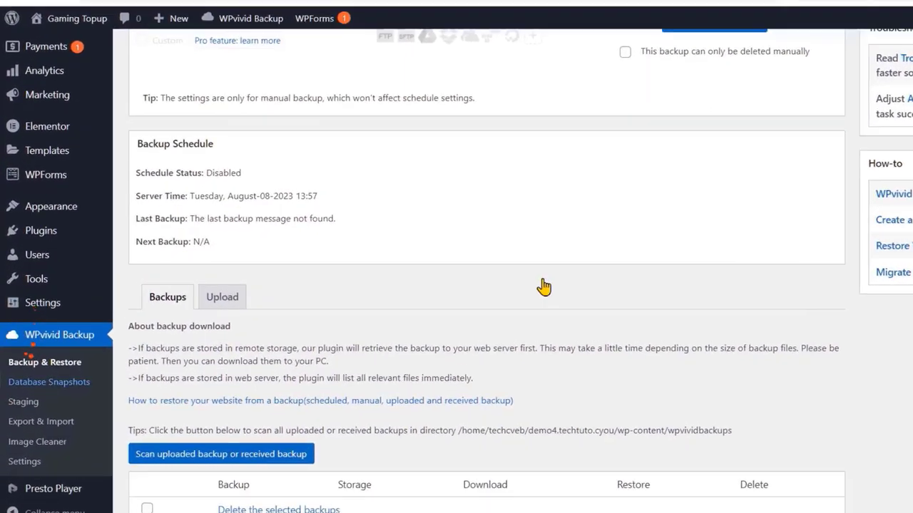
{"action": "scroll", "coordinate": [831, 303], "scroll_direction": "up", "scroll_amount": 5}
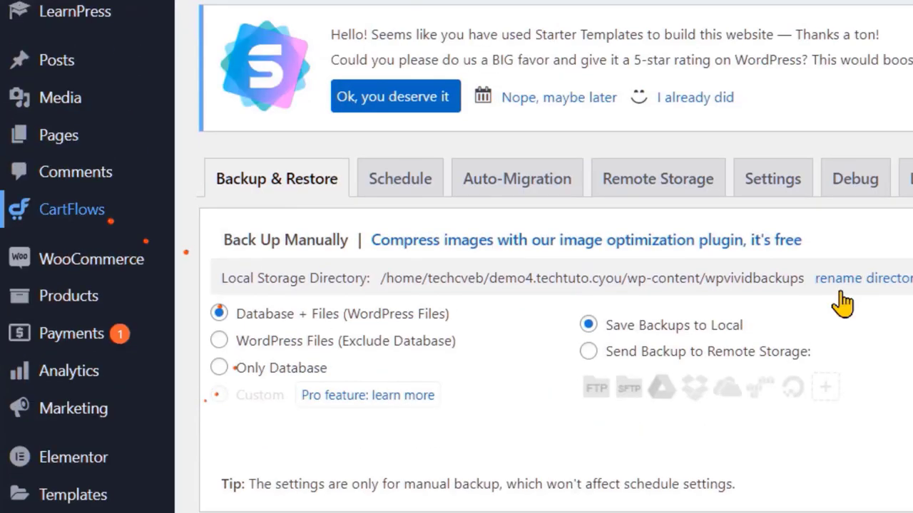
{"action": "scroll", "coordinate": [840, 302], "scroll_direction": "down", "scroll_amount": 3}
{"action": "scroll", "coordinate": [842, 303], "scroll_direction": "down", "scroll_amount": 4}
{"action": "scroll", "coordinate": [841, 288], "scroll_direction": "up", "scroll_amount": 6}
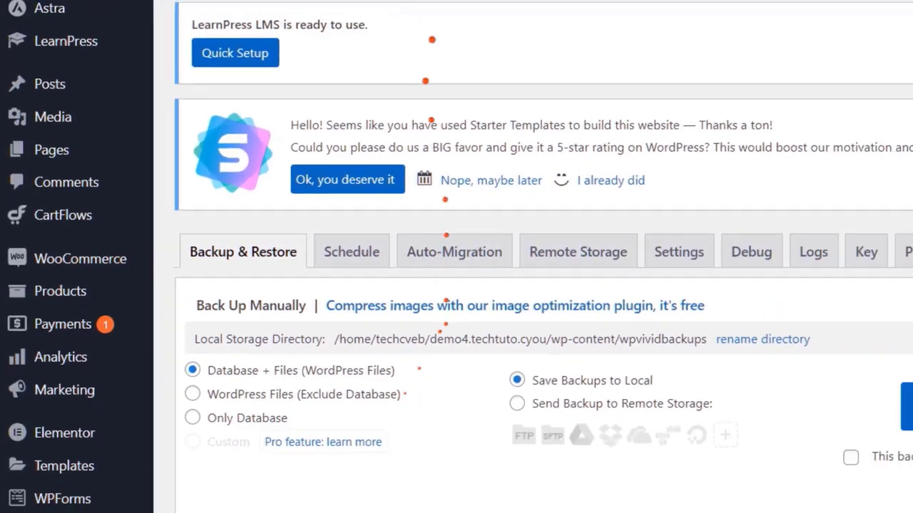
{"action": "left_click", "coordinate": [394, 6]}
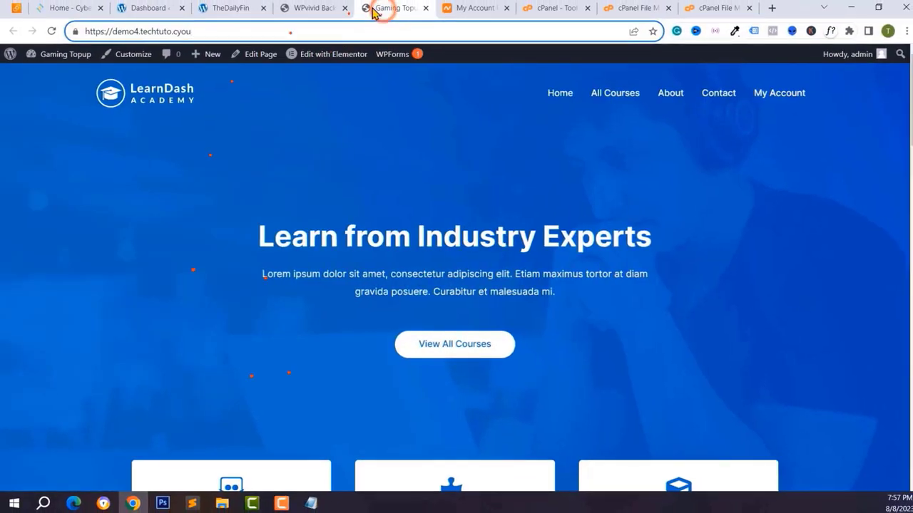
{"action": "left_click", "coordinate": [313, 8]}
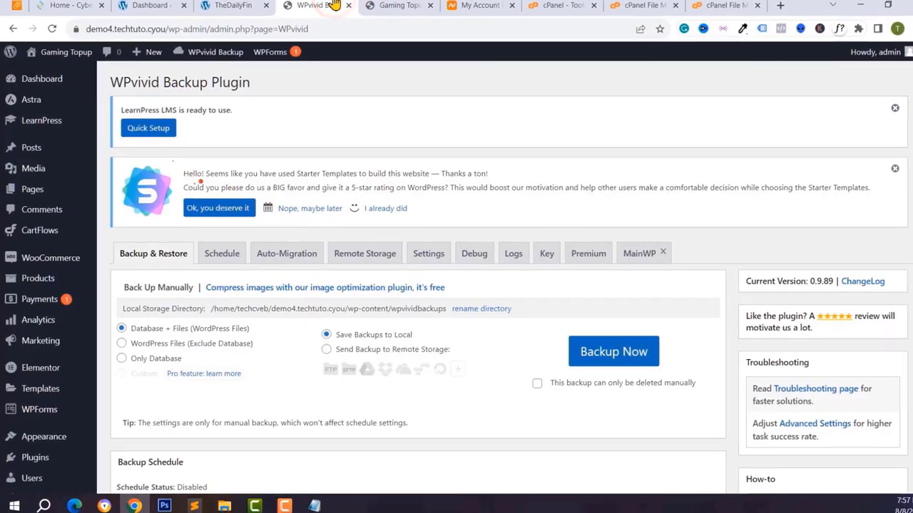
- Run a Database + Files backup to local storage, listed as Aug-08-2023 13:58
{"action": "scroll", "coordinate": [299, 257], "scroll_direction": "down", "scroll_amount": 2}
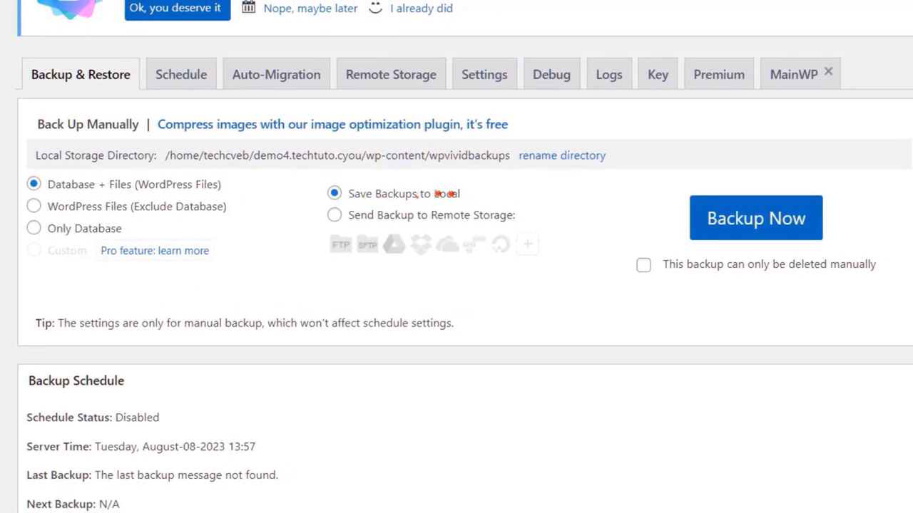
{"action": "left_click", "coordinate": [747, 228]}
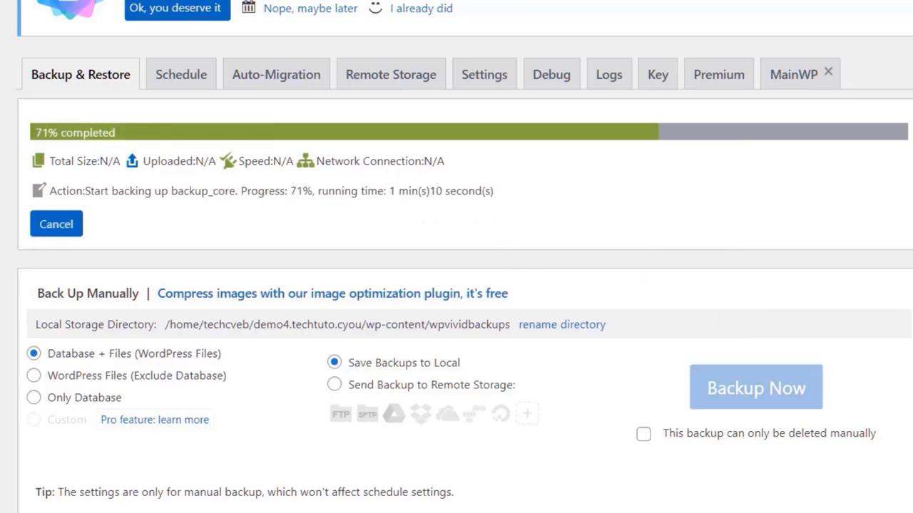
{"action": "scroll", "coordinate": [285, 281], "scroll_direction": "up", "scroll_amount": 2}
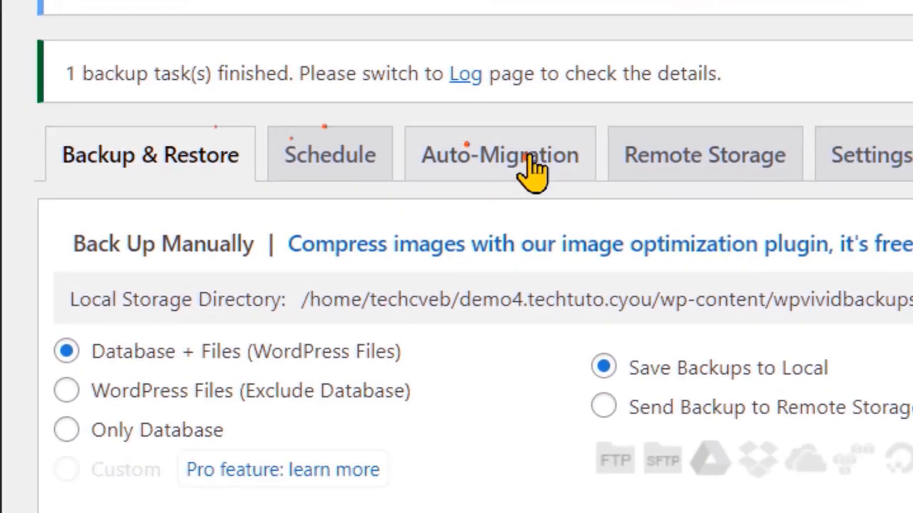
{"action": "scroll", "coordinate": [292, 239], "scroll_direction": "down", "scroll_amount": 5}
{"action": "scroll", "coordinate": [292, 224], "scroll_direction": "down", "scroll_amount": 1}
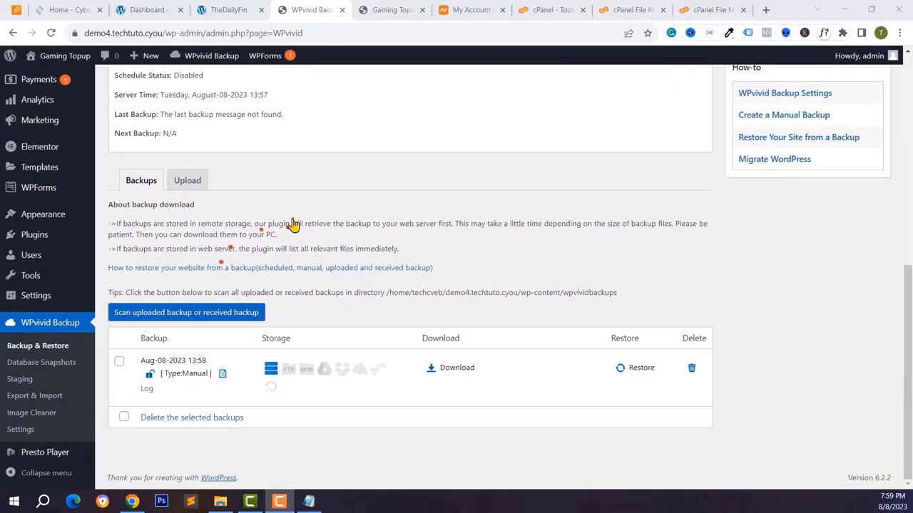
- Download the 90.19 MB backup zip to Downloads, then bring up TheDailyFin's Dashboard
{"action": "left_click", "coordinate": [449, 368]}
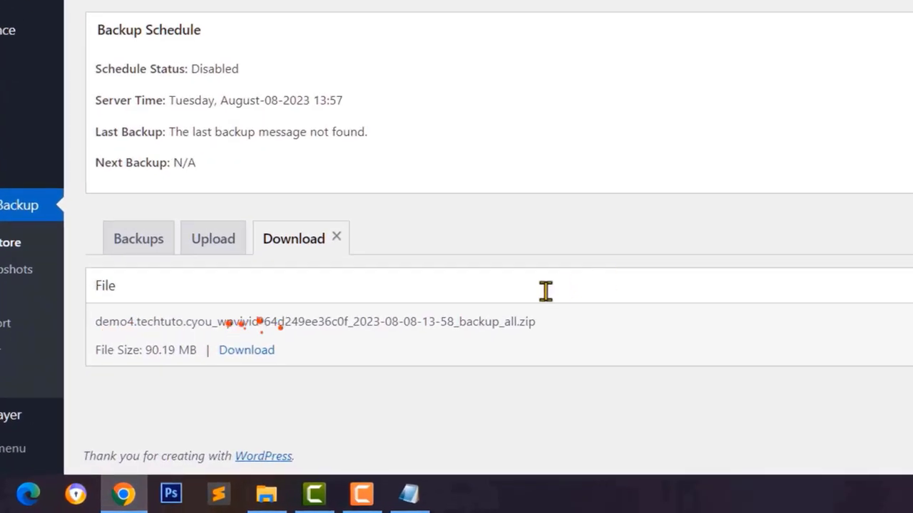
{"action": "left_click", "coordinate": [234, 349]}
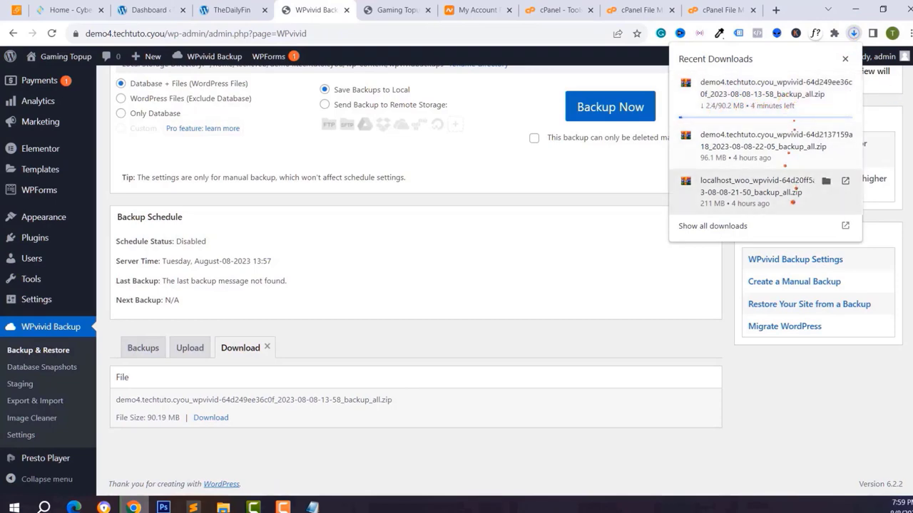
{"action": "left_click", "coordinate": [825, 184]}
{"action": "left_click", "coordinate": [542, 266]}
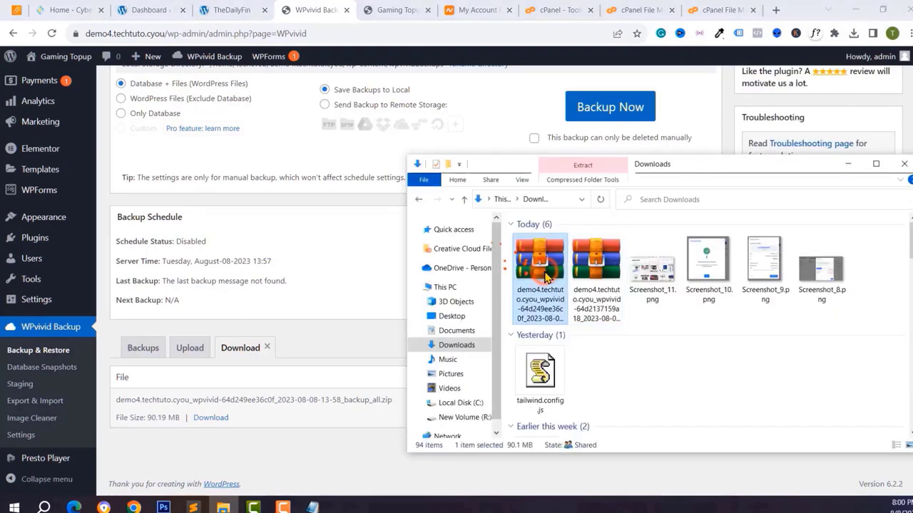
{"action": "left_click", "coordinate": [240, 10]}
{"action": "left_click", "coordinate": [139, 8]}
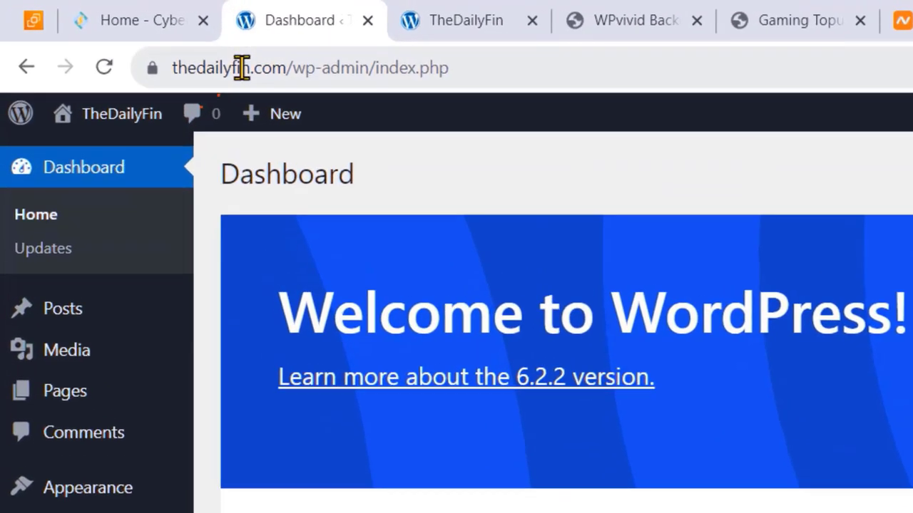
- Reload TheDailyFin's public home page and return to its admin dashboard
{"action": "left_click", "coordinate": [120, 34]}
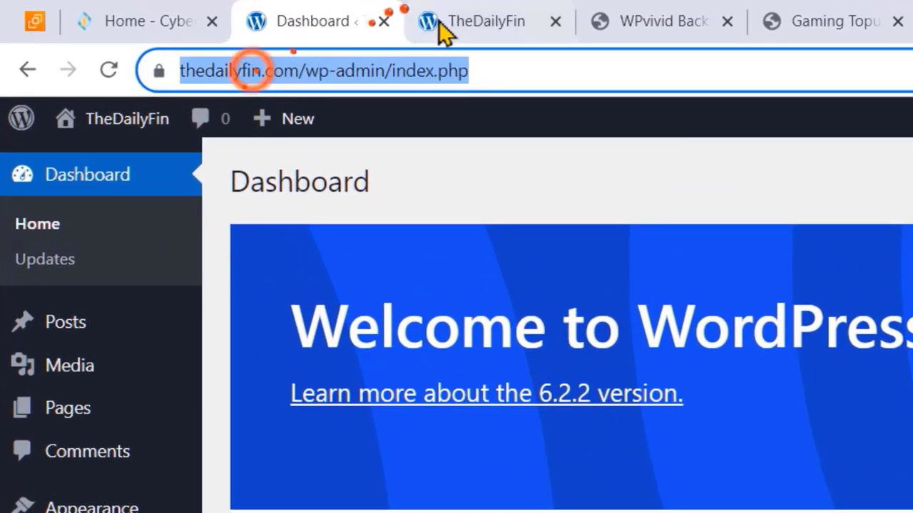
{"action": "left_click", "coordinate": [453, 23]}
{"action": "left_click", "coordinate": [107, 71]}
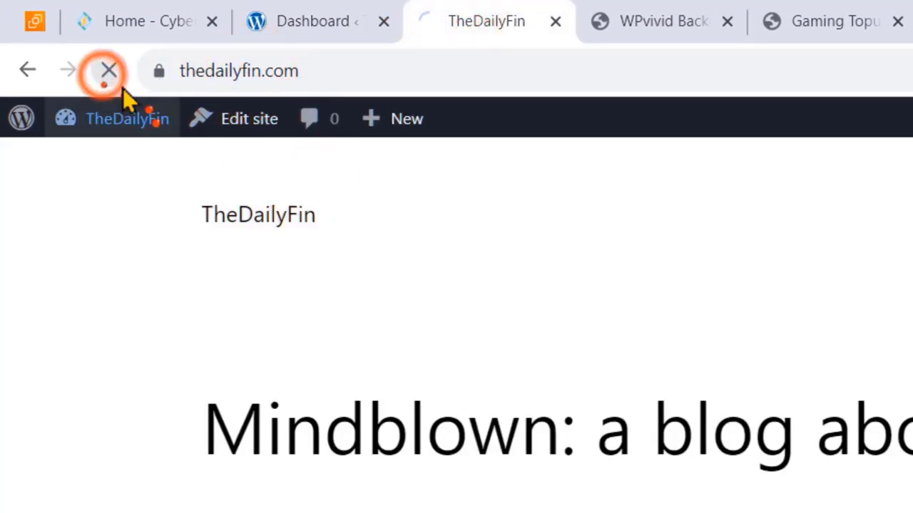
{"action": "scroll", "coordinate": [295, 271], "scroll_direction": "down", "scroll_amount": 5}
{"action": "scroll", "coordinate": [307, 214], "scroll_direction": "up", "scroll_amount": 5}
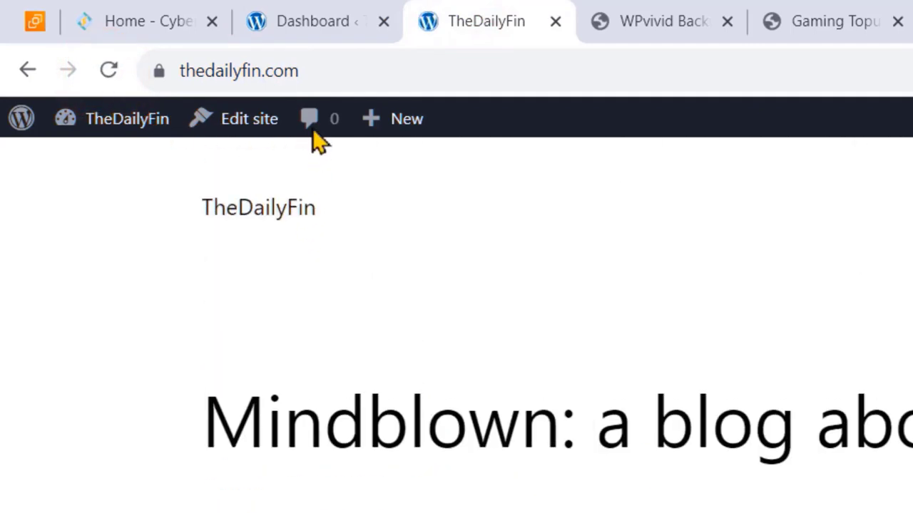
{"action": "left_click", "coordinate": [327, 23]}
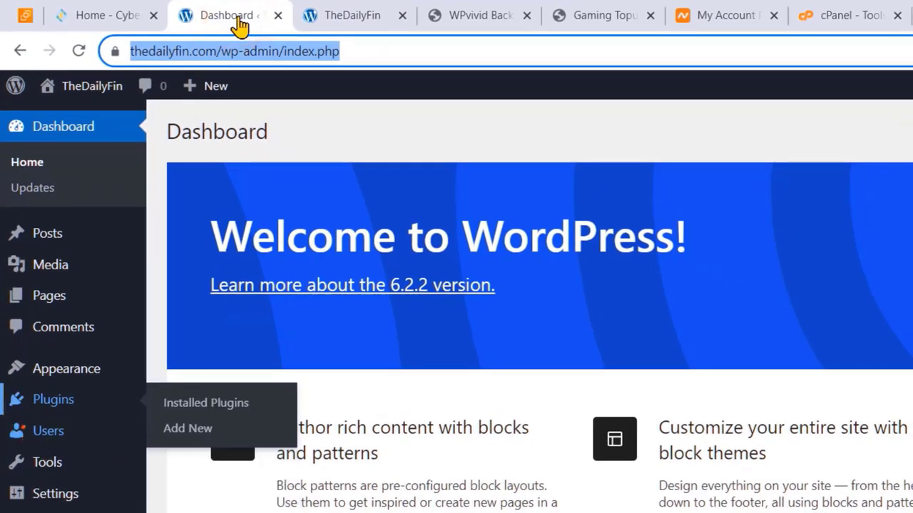
- Install and activate the WPvivid plugin on TheDailyFin and show its backup Upload section
{"action": "left_click", "coordinate": [179, 428]}
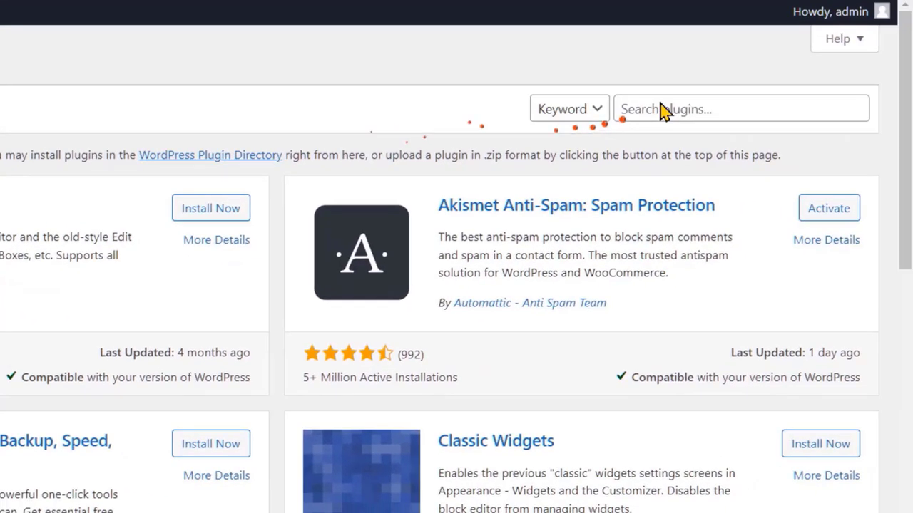
{"action": "left_click", "coordinate": [662, 109]}
{"action": "type", "text": "wpvi"}
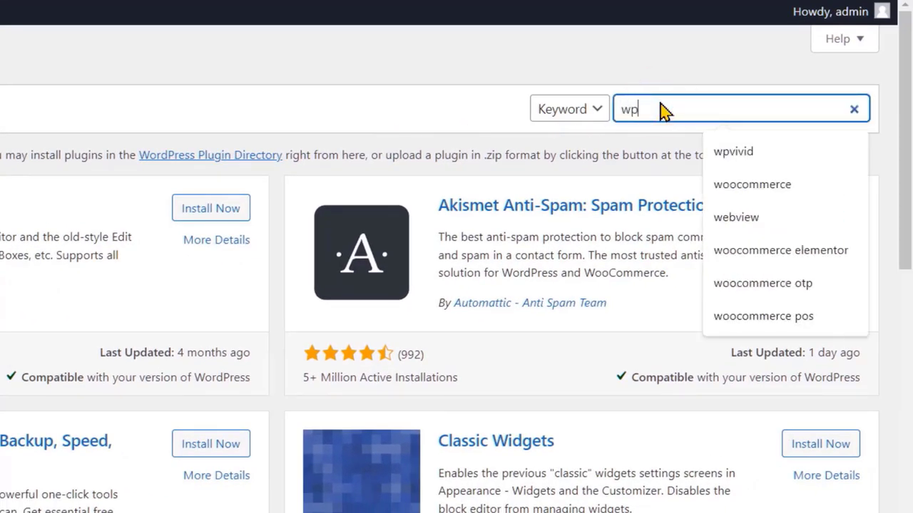
{"action": "type", "text": "vid"}
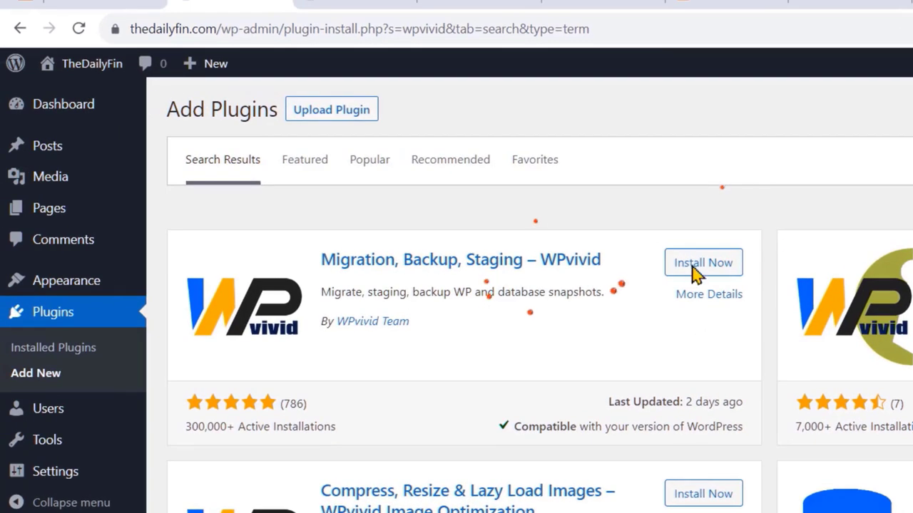
{"action": "left_click", "coordinate": [689, 265]}
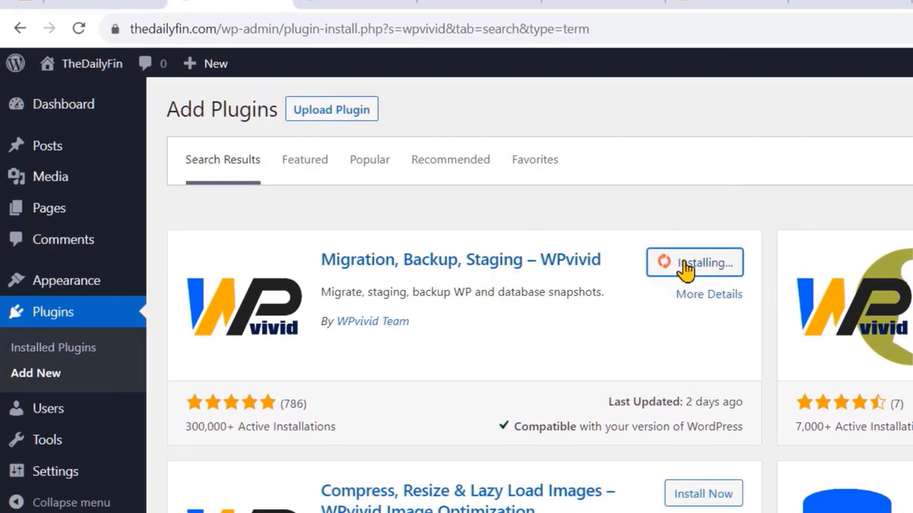
{"action": "left_click", "coordinate": [704, 267]}
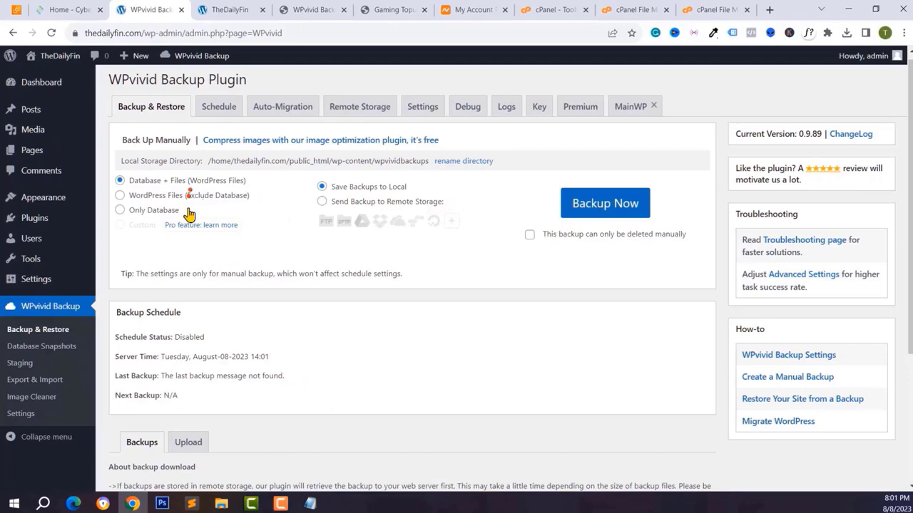
{"action": "scroll", "coordinate": [189, 214], "scroll_direction": "down", "scroll_amount": 4}
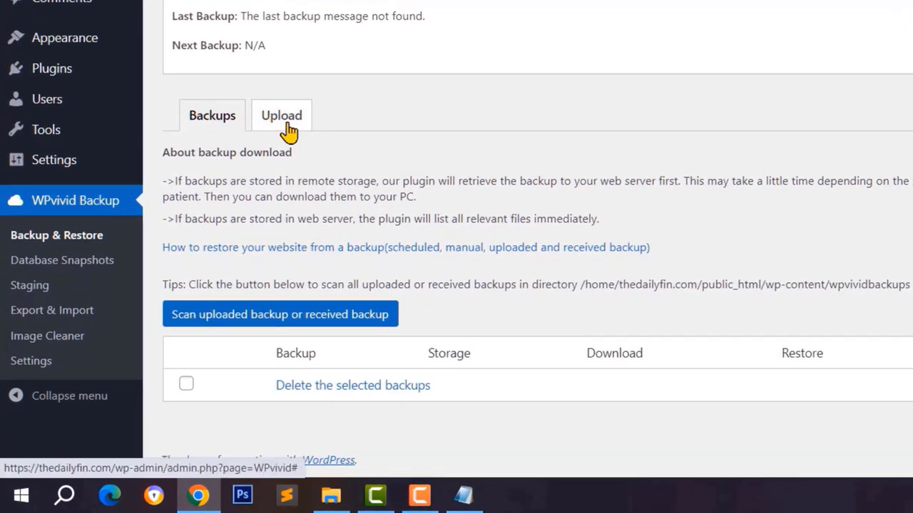
{"action": "left_click", "coordinate": [287, 124]}
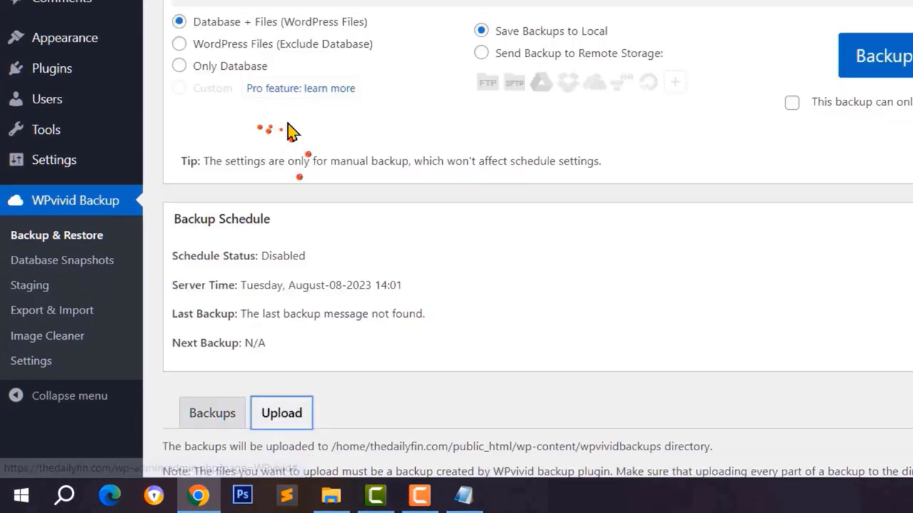
{"action": "scroll", "coordinate": [285, 159], "scroll_direction": "down", "scroll_amount": 2}
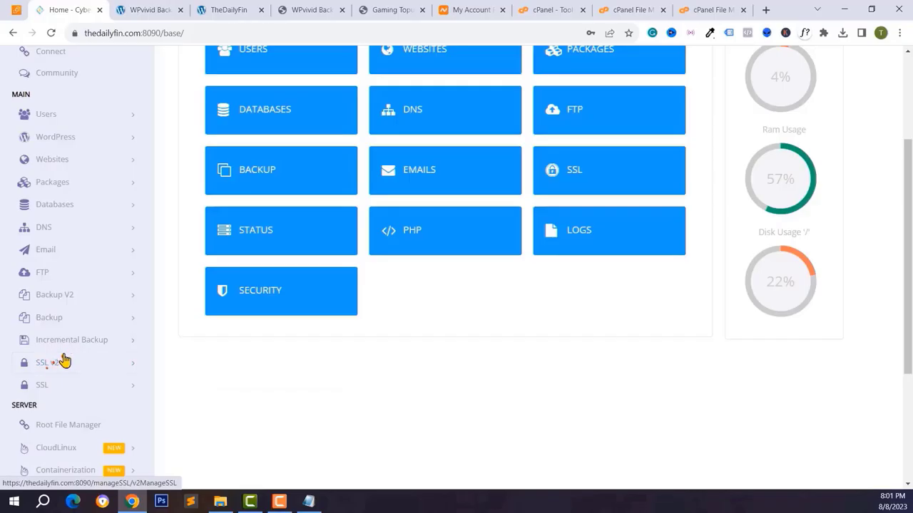
- Load PHP 8.1 in Edit PHP Configs and select its max_execution_time field (currently 30)
{"action": "scroll", "coordinate": [61, 361], "scroll_direction": "down", "scroll_amount": 2}
{"action": "scroll", "coordinate": [75, 386], "scroll_direction": "down", "scroll_amount": 3}
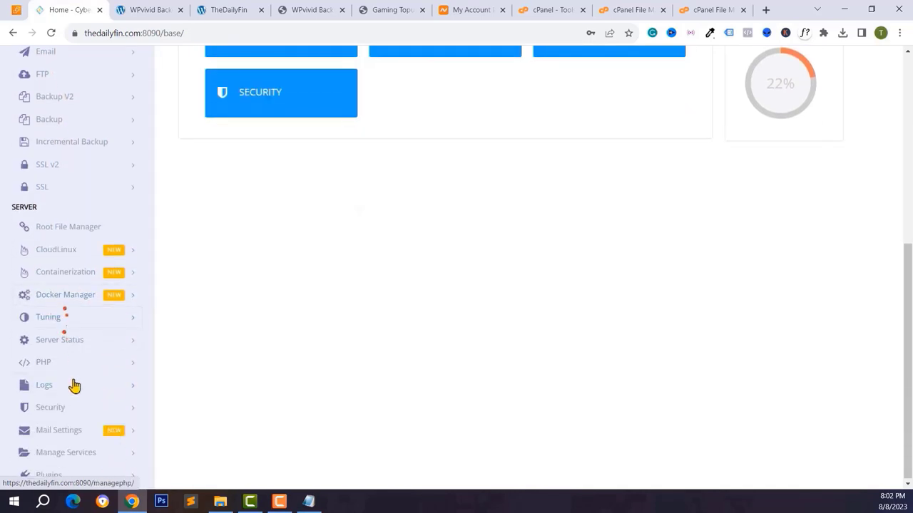
{"action": "left_click", "coordinate": [60, 368]}
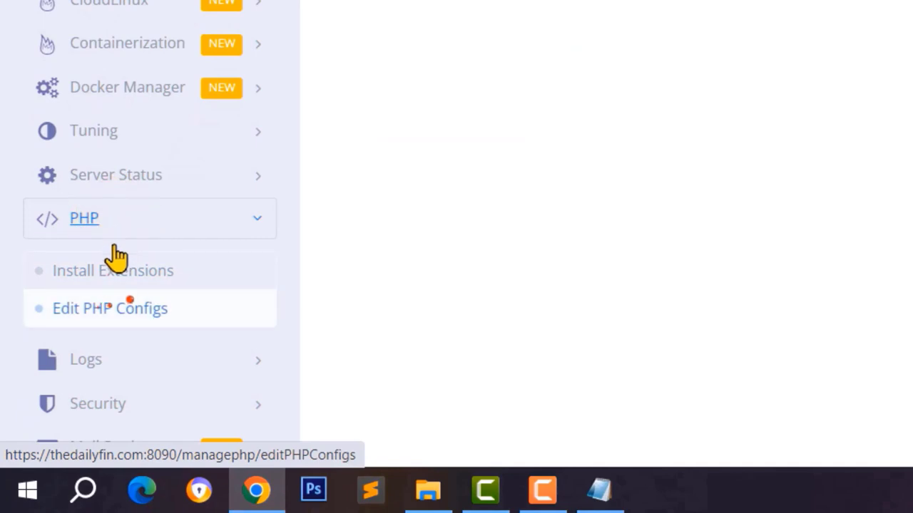
{"action": "left_click", "coordinate": [110, 314]}
{"action": "left_click", "coordinate": [389, 247]}
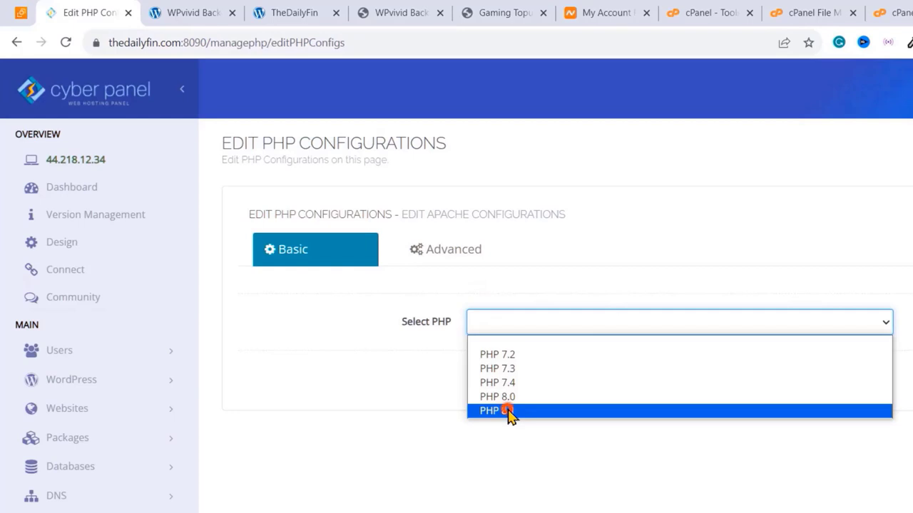
{"action": "left_click", "coordinate": [505, 410]}
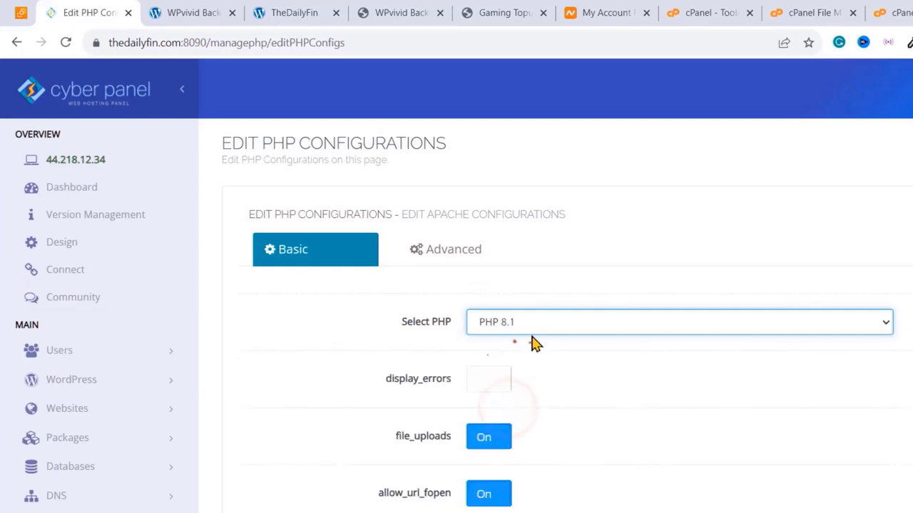
{"action": "scroll", "coordinate": [530, 342], "scroll_direction": "down", "scroll_amount": 2}
{"action": "scroll", "coordinate": [535, 344], "scroll_direction": "down", "scroll_amount": 3}
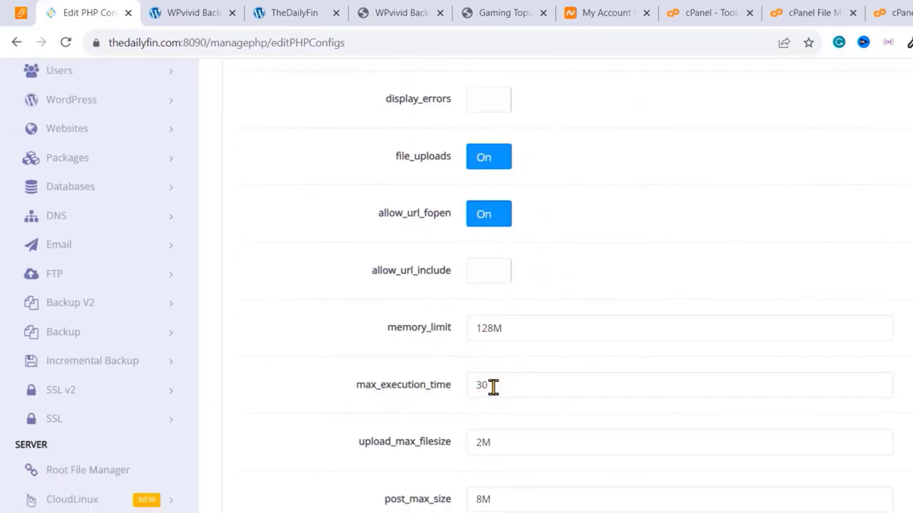
{"action": "left_click", "coordinate": [492, 386]}
{"action": "scroll", "coordinate": [494, 387], "scroll_direction": "up", "scroll_amount": 1}
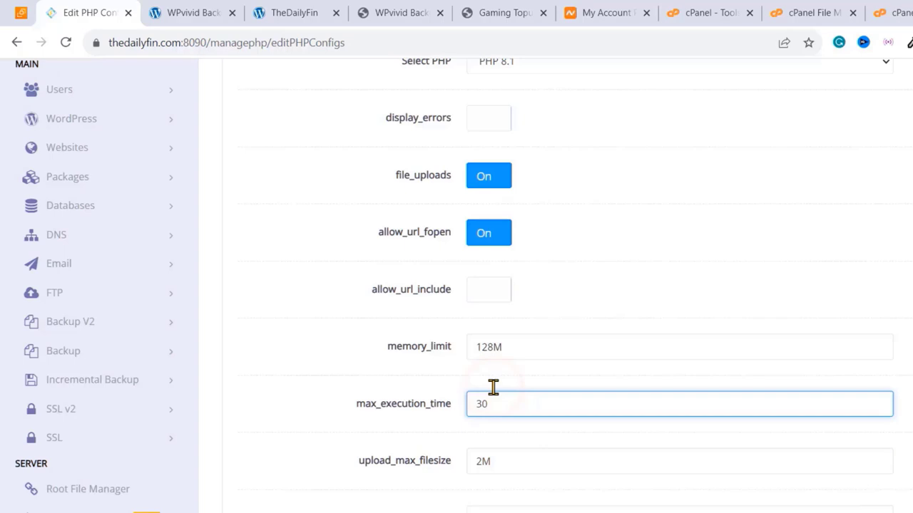
- From the WPvivid page, open Tools > Site Health in a new tab and switch to it
{"action": "scroll", "coordinate": [493, 388], "scroll_direction": "up", "scroll_amount": 2}
{"action": "left_click", "coordinate": [185, 10]}
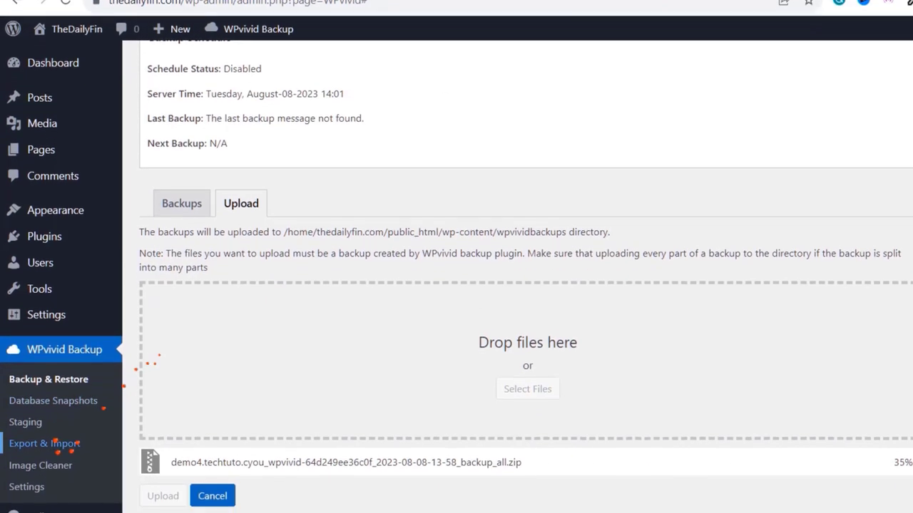
{"action": "mouse_move", "coordinate": [35, 362]}
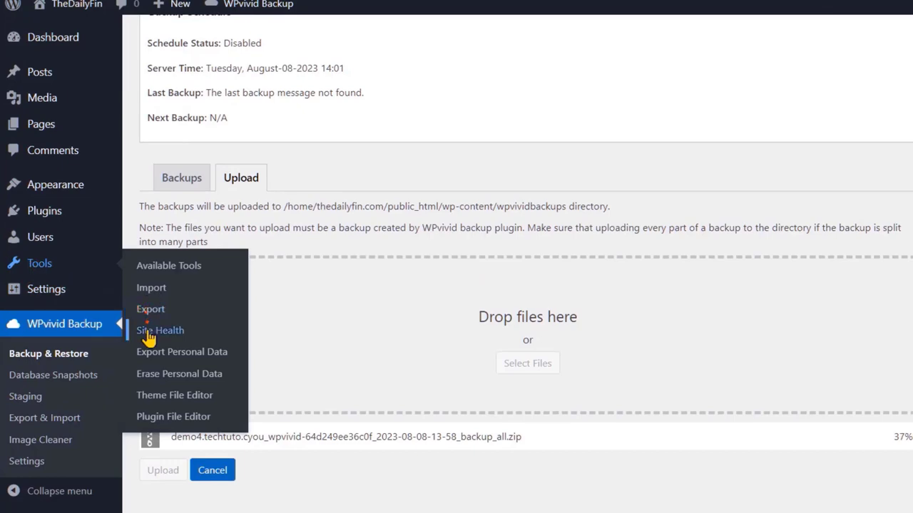
{"action": "right_click", "coordinate": [148, 338]}
{"action": "left_click", "coordinate": [181, 341]}
{"action": "left_click", "coordinate": [214, 13]}
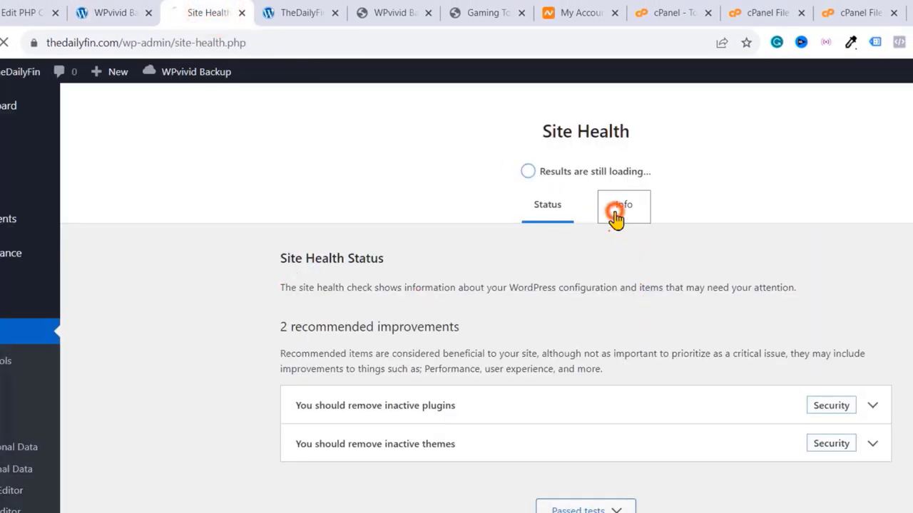
- Show the Info tab's Server section and highlight the PHP version 8.1.21
{"action": "left_click", "coordinate": [616, 219]}
{"action": "scroll", "coordinate": [506, 171], "scroll_direction": "down", "scroll_amount": 4}
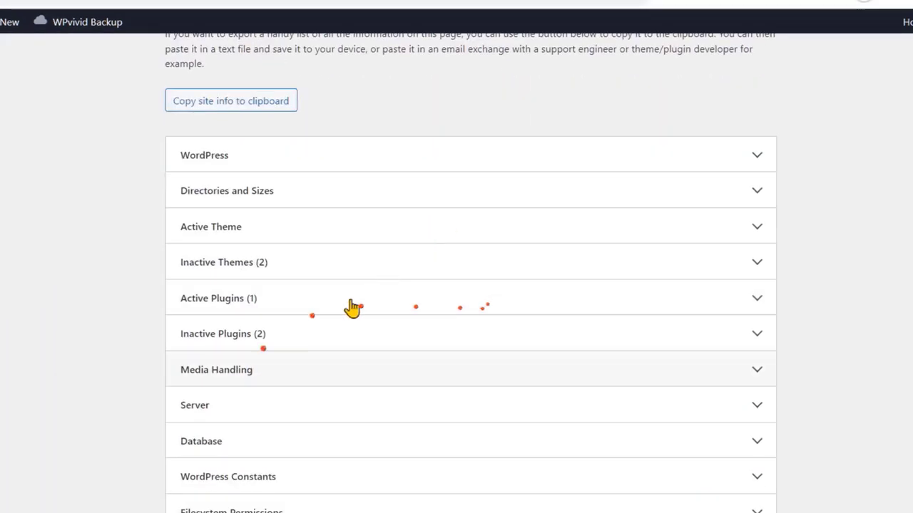
{"action": "left_click", "coordinate": [230, 408]}
{"action": "scroll", "coordinate": [231, 412], "scroll_direction": "down", "scroll_amount": 2}
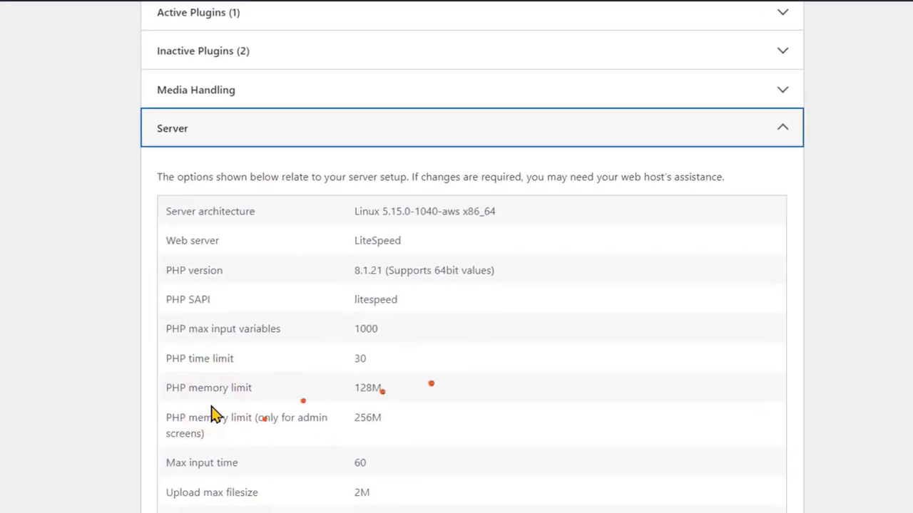
{"action": "scroll", "coordinate": [214, 417], "scroll_direction": "down", "scroll_amount": 2}
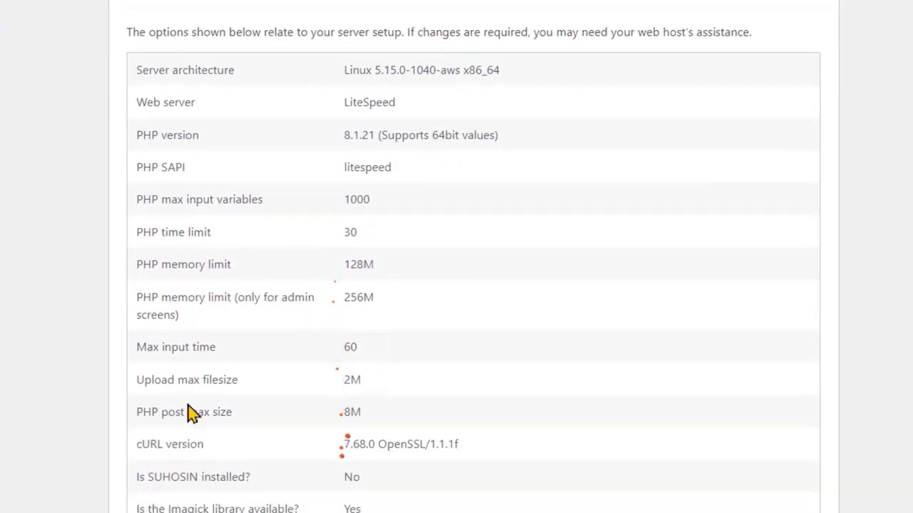
{"action": "scroll", "coordinate": [282, 316], "scroll_direction": "up", "scroll_amount": 2}
{"action": "left_click_drag", "start_coordinate": [343, 257], "coordinate": [372, 258]}
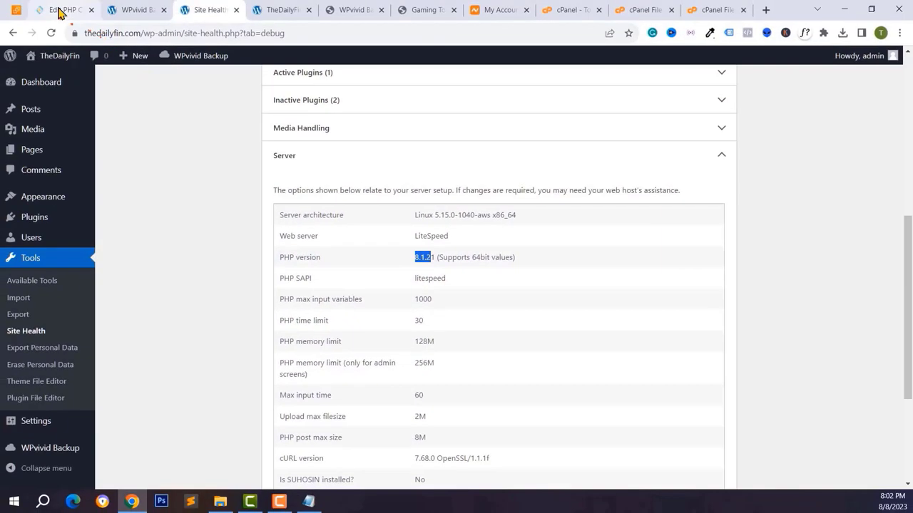
- In Edit PHP Configurations, set memory_limit to 1020M and max_execution_time to 900
{"action": "left_click", "coordinate": [60, 10]}
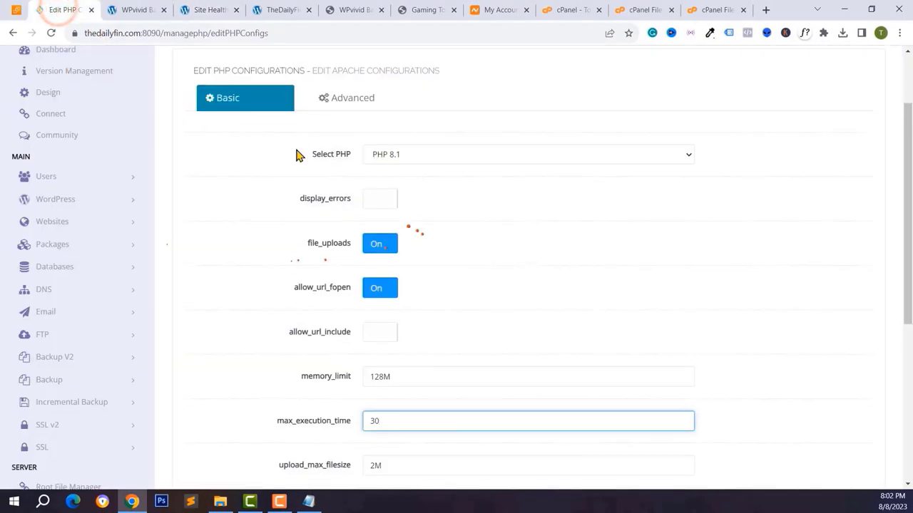
{"action": "scroll", "coordinate": [383, 206], "scroll_direction": "up", "scroll_amount": 1}
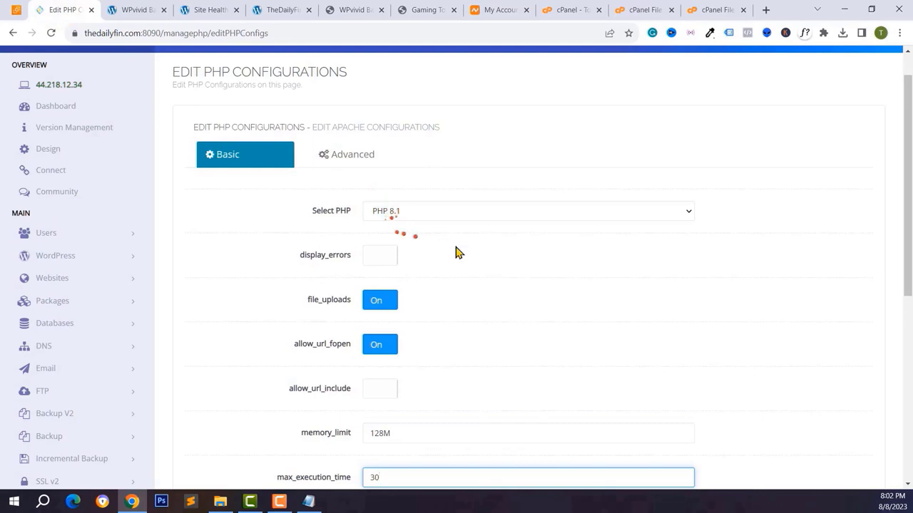
{"action": "scroll", "coordinate": [458, 253], "scroll_direction": "down", "scroll_amount": 2}
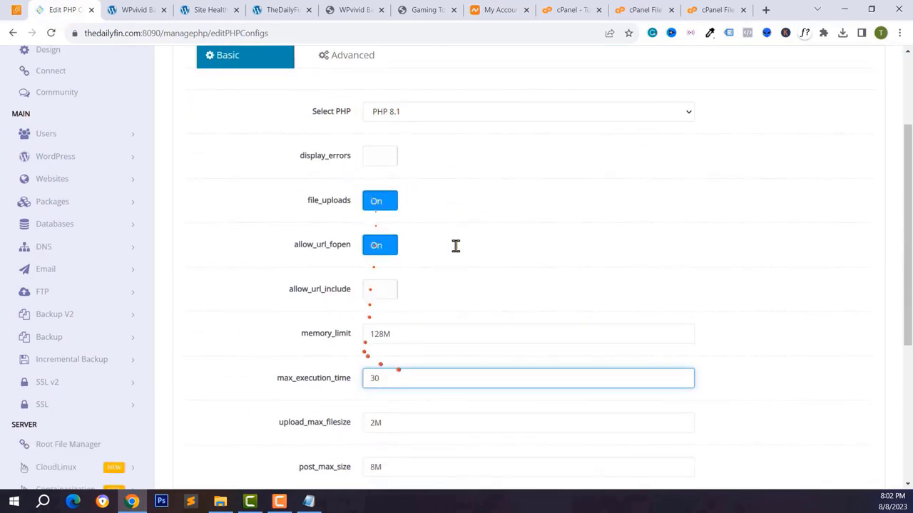
{"action": "scroll", "coordinate": [456, 246], "scroll_direction": "down", "scroll_amount": 2}
{"action": "left_click", "coordinate": [374, 257]}
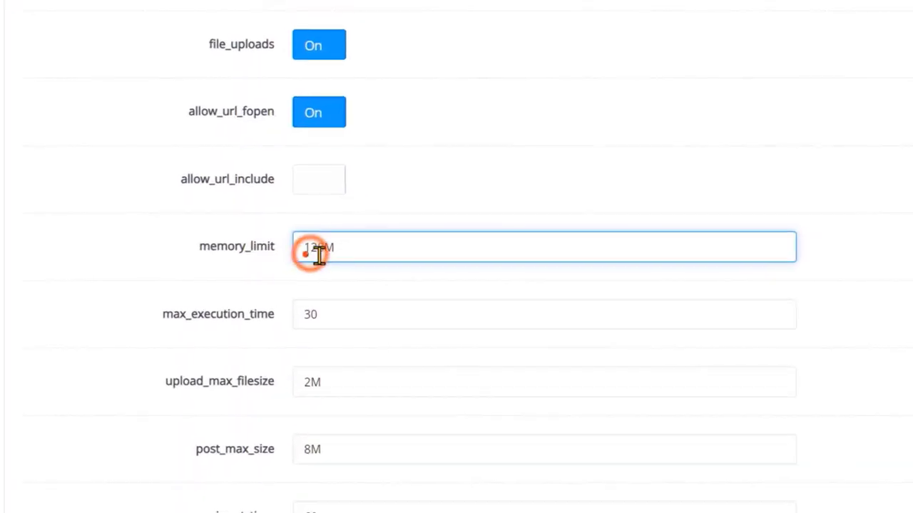
{"action": "left_click_drag", "start_coordinate": [321, 251], "coordinate": [280, 261]}
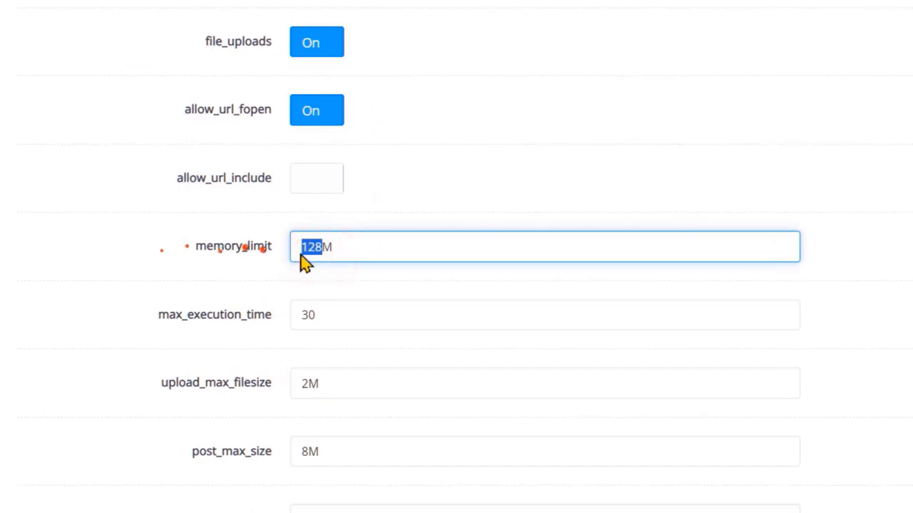
{"action": "left_click", "coordinate": [361, 264]}
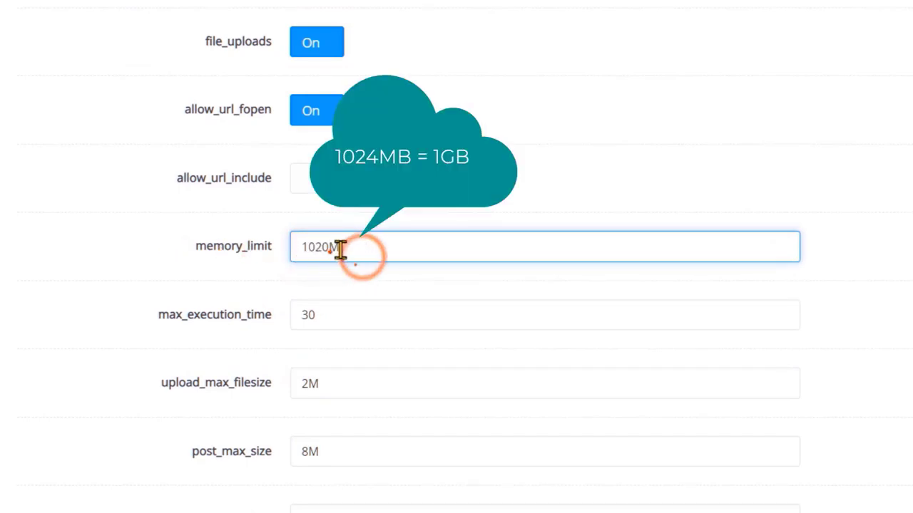
{"action": "left_click", "coordinate": [330, 249]}
{"action": "left_click", "coordinate": [347, 249]}
{"action": "left_click", "coordinate": [333, 313]}
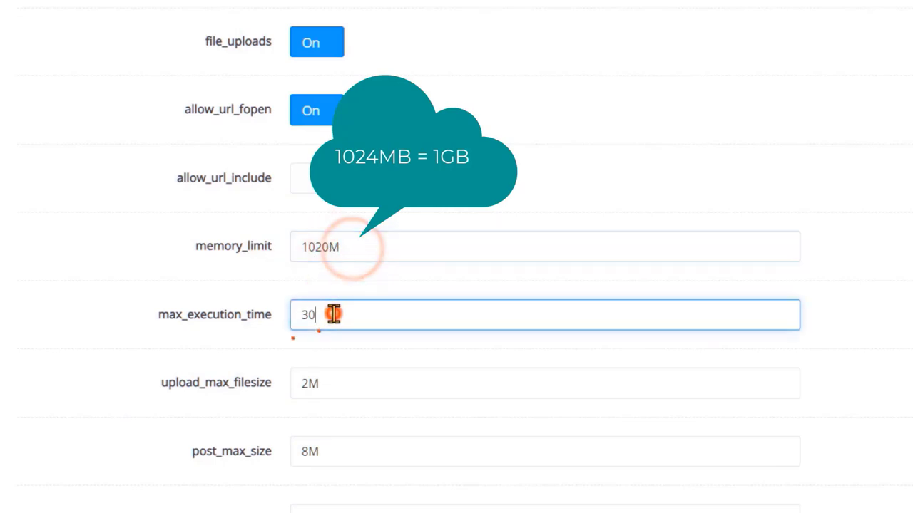
{"action": "left_click", "coordinate": [334, 315]}
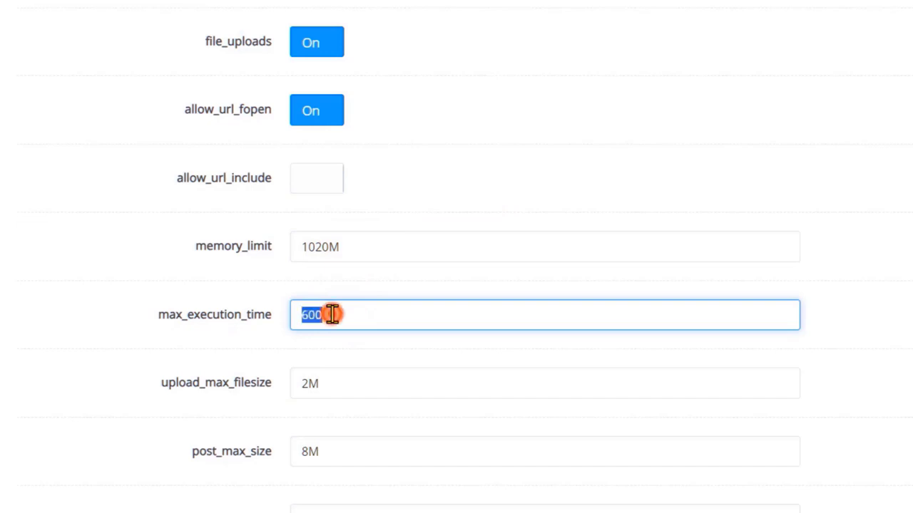
{"action": "type", "text": "900"}
- Set upload_max_filesize 2040M, post_max_size 2000M, max_input_time 1000, and save the changes
{"action": "double_click", "coordinate": [325, 386]}
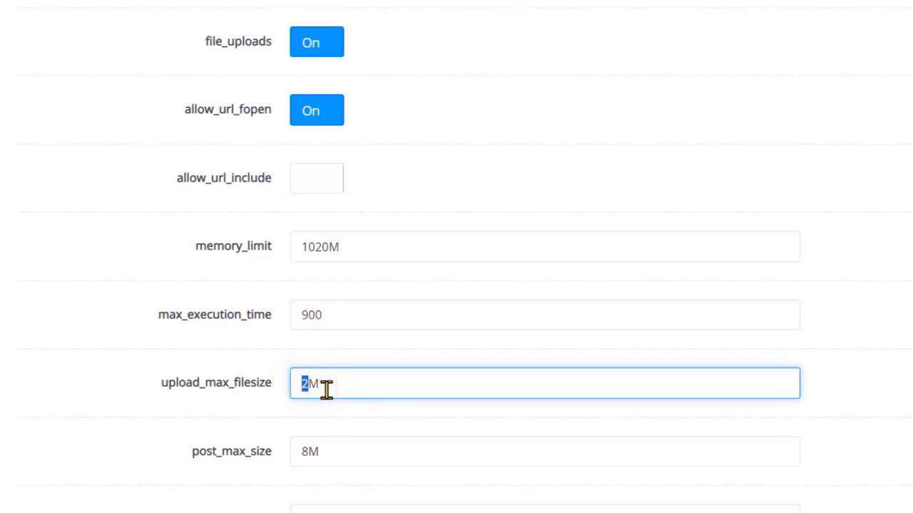
{"action": "left_click_drag", "start_coordinate": [306, 383], "coordinate": [296, 382]}
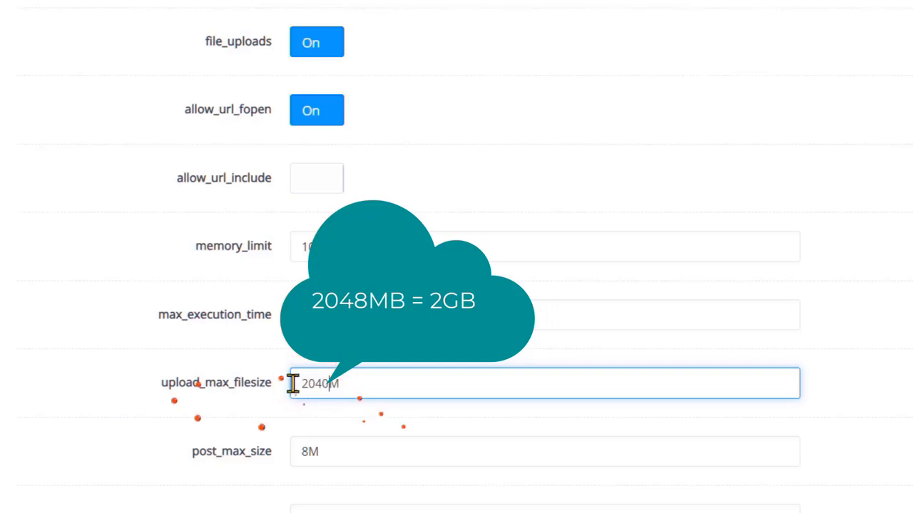
{"action": "scroll", "coordinate": [298, 391], "scroll_direction": "down", "scroll_amount": 1}
{"action": "left_click", "coordinate": [329, 360]}
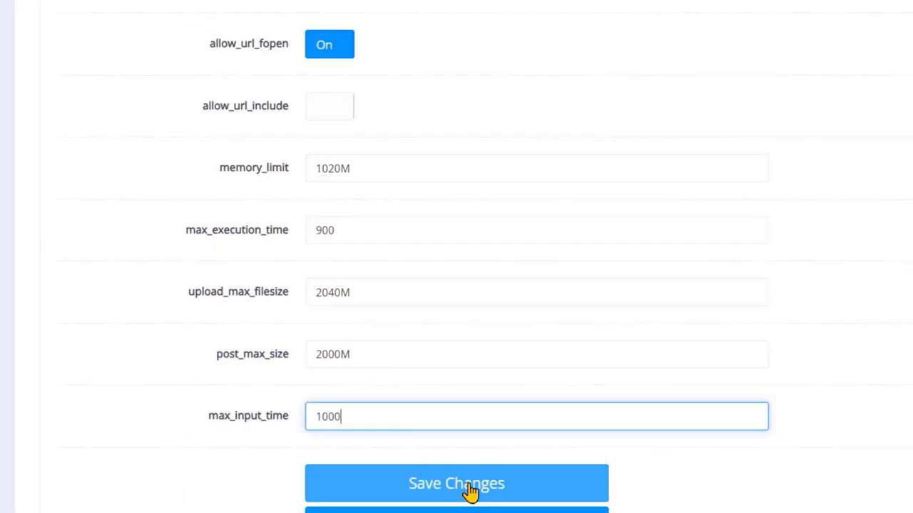
{"action": "left_click", "coordinate": [469, 489]}
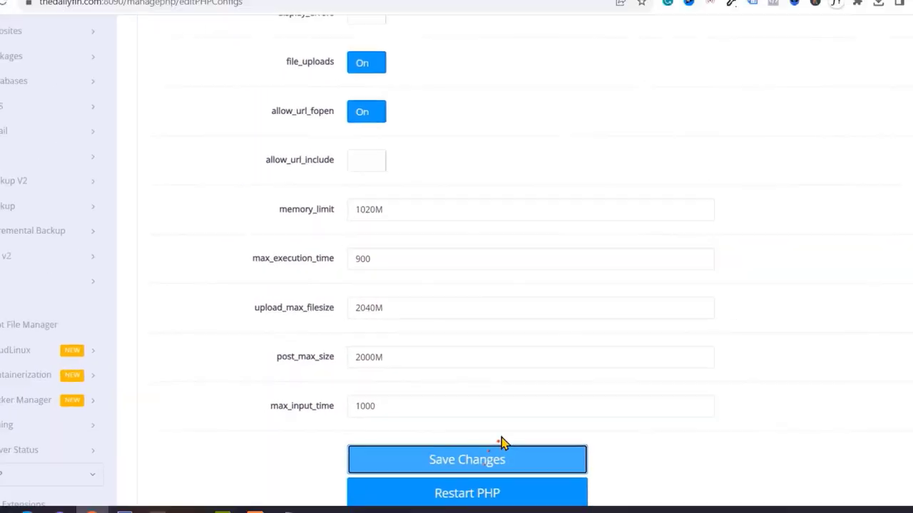
{"action": "scroll", "coordinate": [501, 432], "scroll_direction": "up", "scroll_amount": 2}
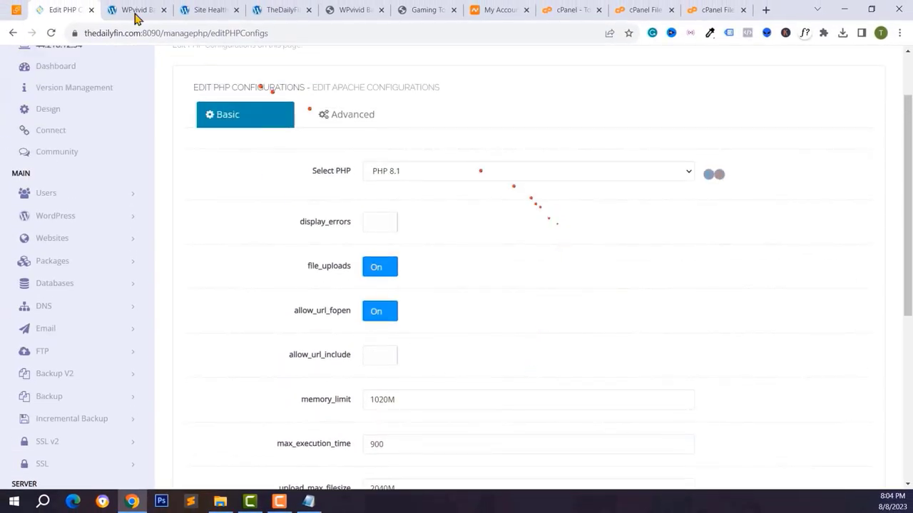
- Upload the downloaded backup_all zip through WPvivid's Upload area
{"action": "left_click", "coordinate": [129, 9]}
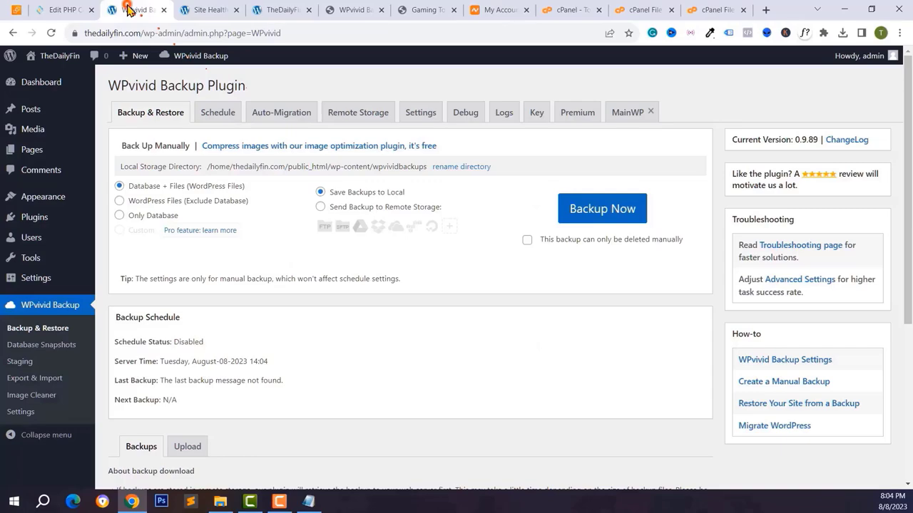
{"action": "left_click", "coordinate": [187, 446]}
{"action": "scroll", "coordinate": [456, 335], "scroll_direction": "down", "scroll_amount": 3}
{"action": "left_click", "coordinate": [410, 412]}
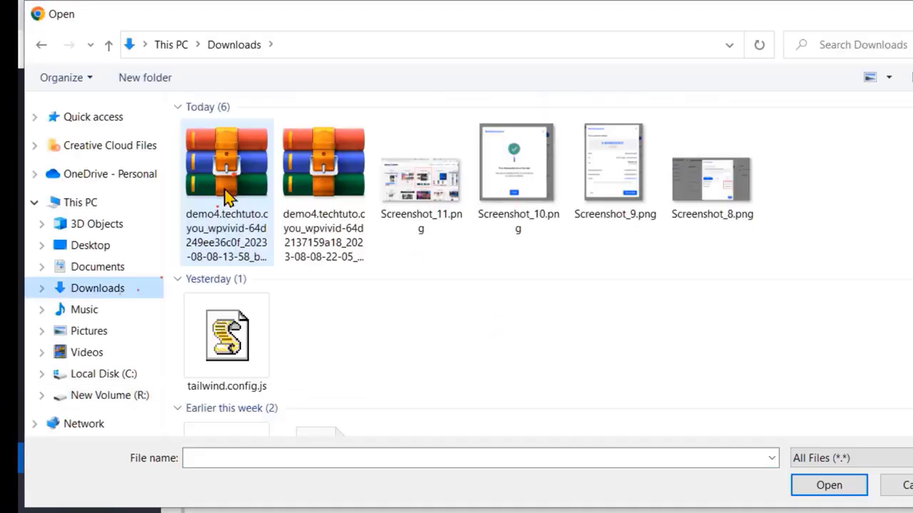
{"action": "left_click", "coordinate": [224, 194]}
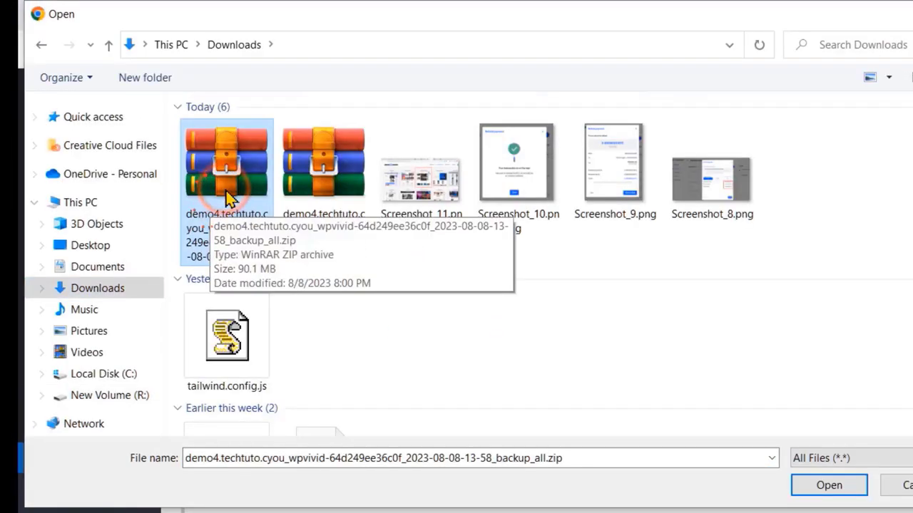
{"action": "left_click", "coordinate": [827, 488]}
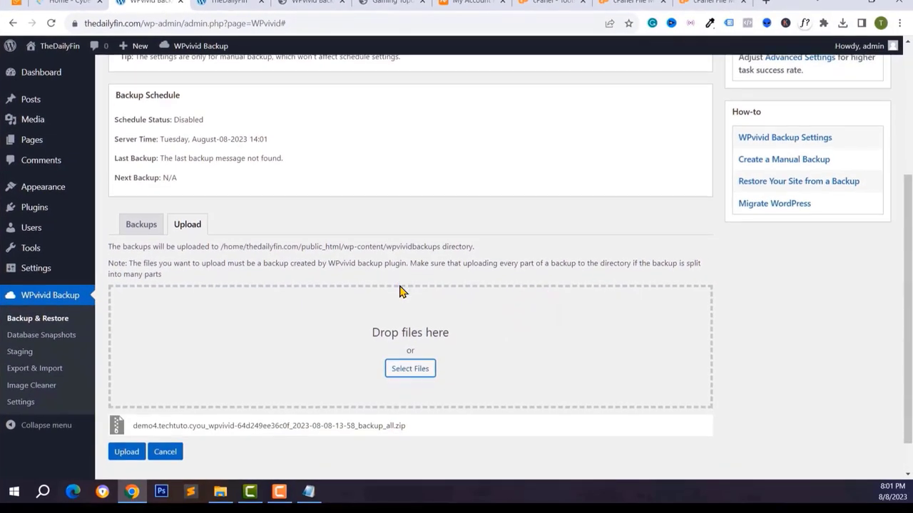
{"action": "scroll", "coordinate": [401, 290], "scroll_direction": "down", "scroll_amount": 1}
{"action": "left_click", "coordinate": [128, 411]}
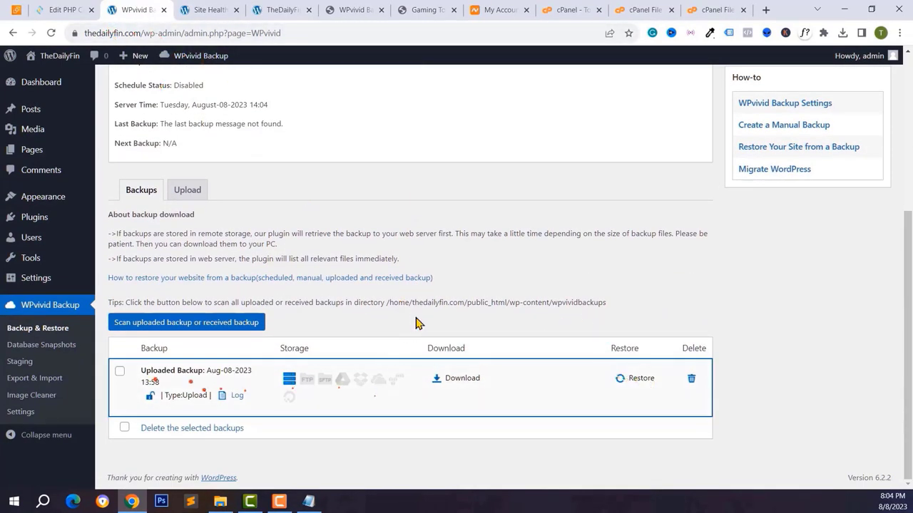
{"action": "left_click", "coordinate": [150, 32]}
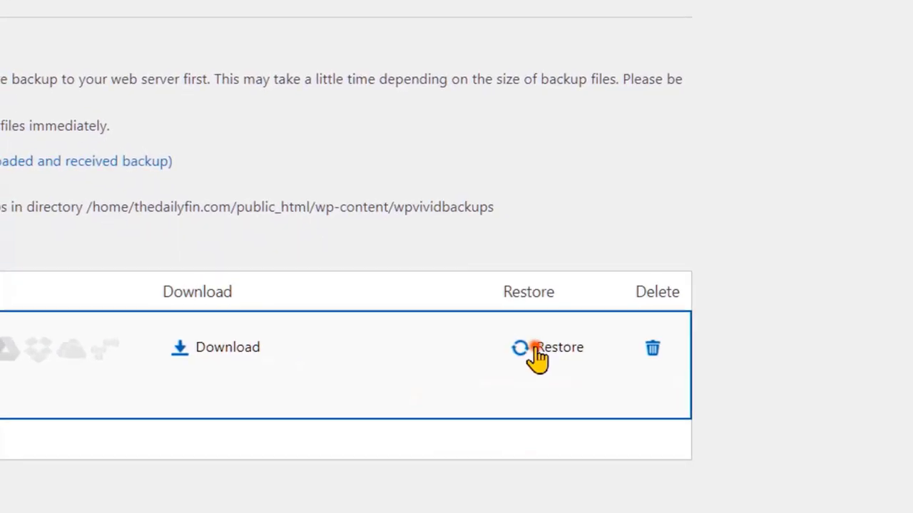
- Restore the uploaded Aug-08-2023 13:58 backup, confirming the 'Are you sure to continue?' prompt
{"action": "left_click", "coordinate": [688, 415]}
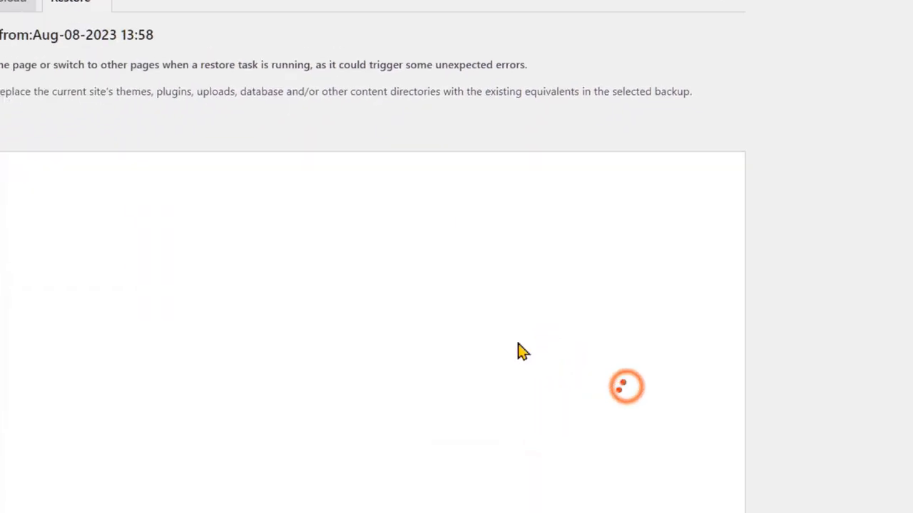
{"action": "left_click", "coordinate": [68, 158]}
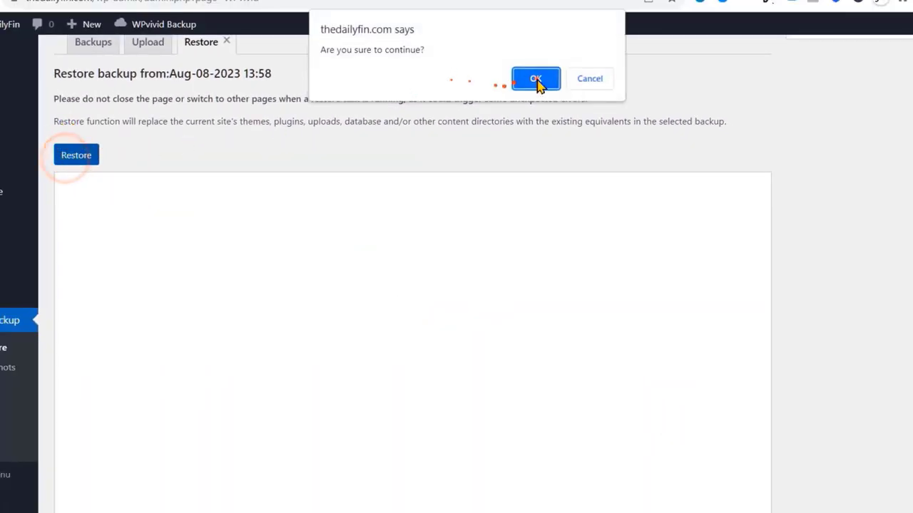
{"action": "left_click", "coordinate": [535, 79]}
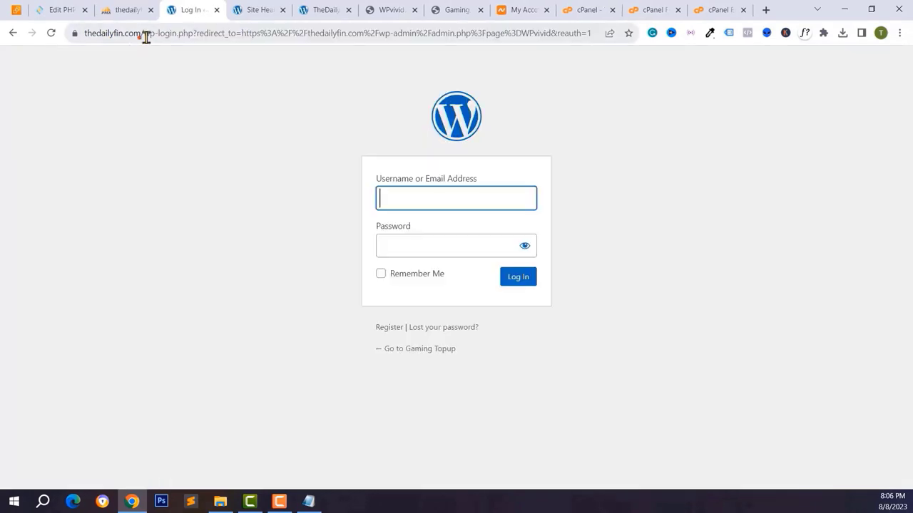
{"action": "left_click_drag", "start_coordinate": [145, 37], "coordinate": [880, 81]}
{"action": "key", "text": "BackSpace"}
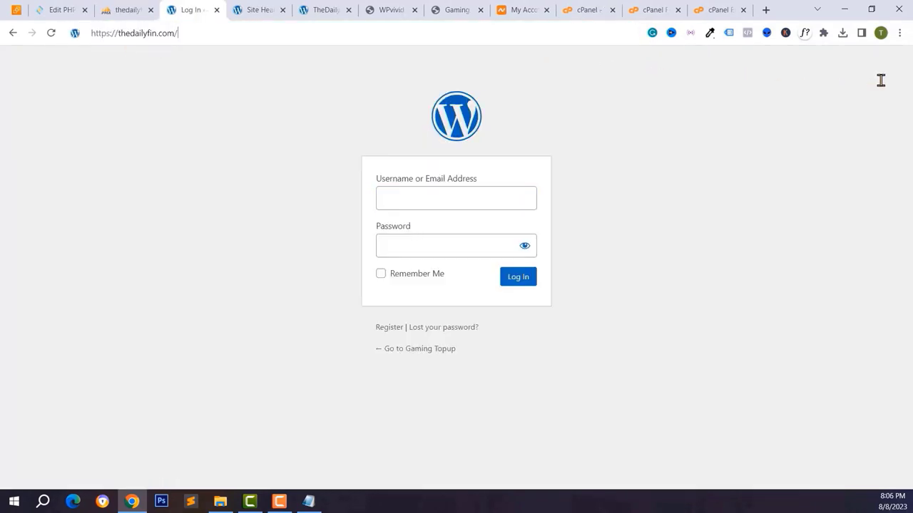
{"action": "key", "text": "Return"}
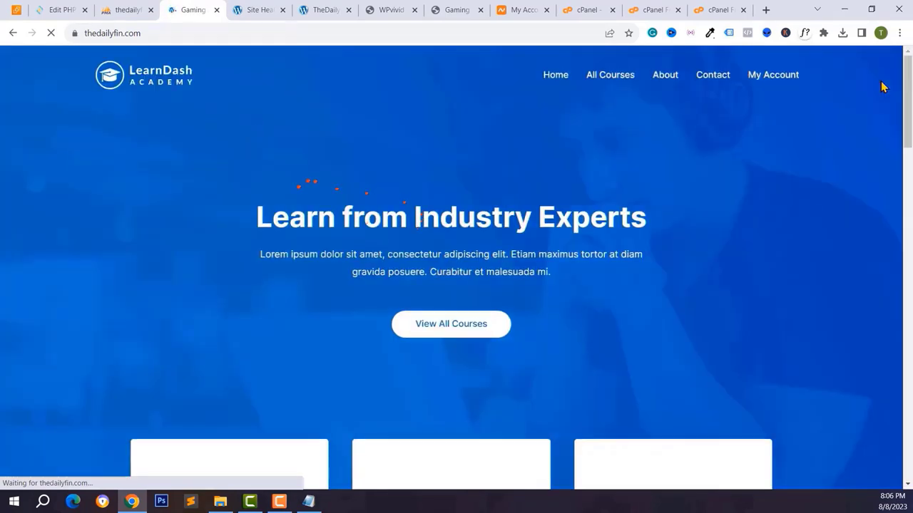
{"action": "scroll", "coordinate": [820, 83], "scroll_direction": "down", "scroll_amount": 1}
{"action": "left_click", "coordinate": [112, 33]}
{"action": "left_click", "coordinate": [180, 33]}
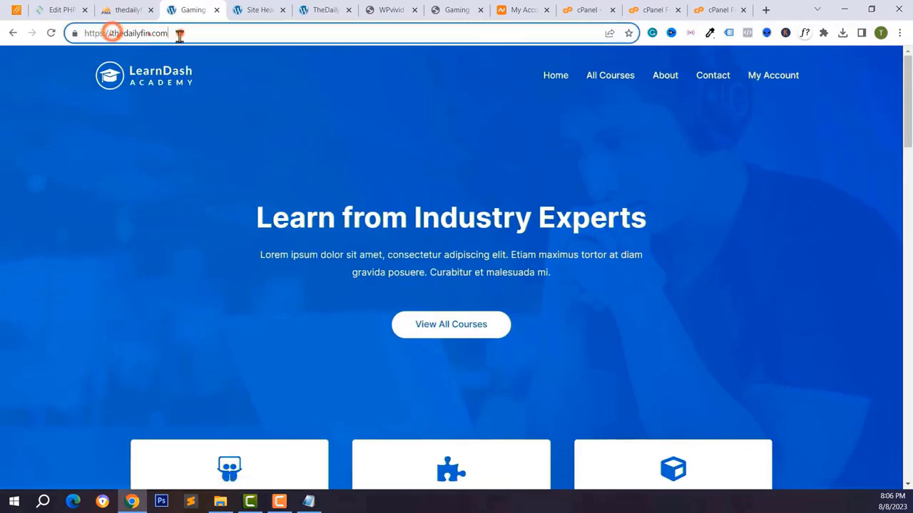
{"action": "left_click", "coordinate": [144, 176]}
{"action": "scroll", "coordinate": [144, 176], "scroll_direction": "down", "scroll_amount": 8}
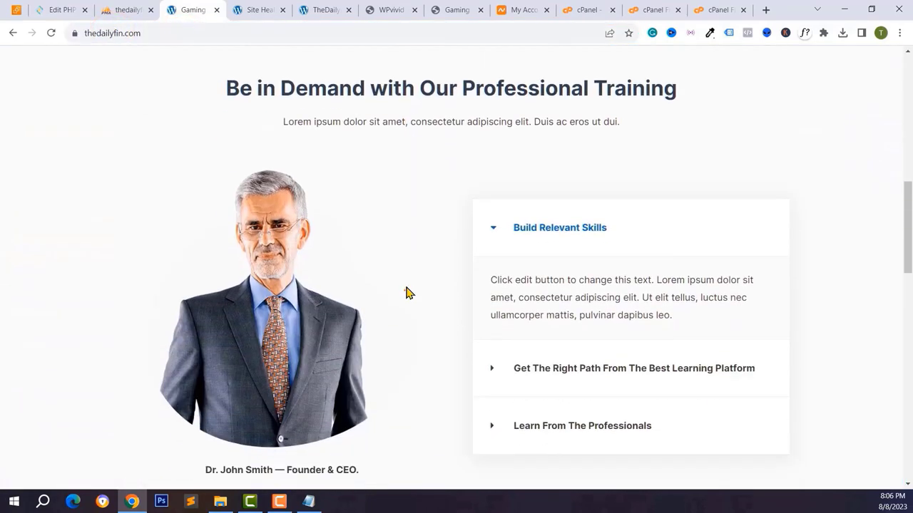
{"action": "scroll", "coordinate": [406, 293], "scroll_direction": "up", "scroll_amount": 3}
{"action": "scroll", "coordinate": [407, 293], "scroll_direction": "up", "scroll_amount": 5}
- Compare the restored site against the Site Health and Gaming demo tabs
{"action": "left_click", "coordinate": [247, 14]}
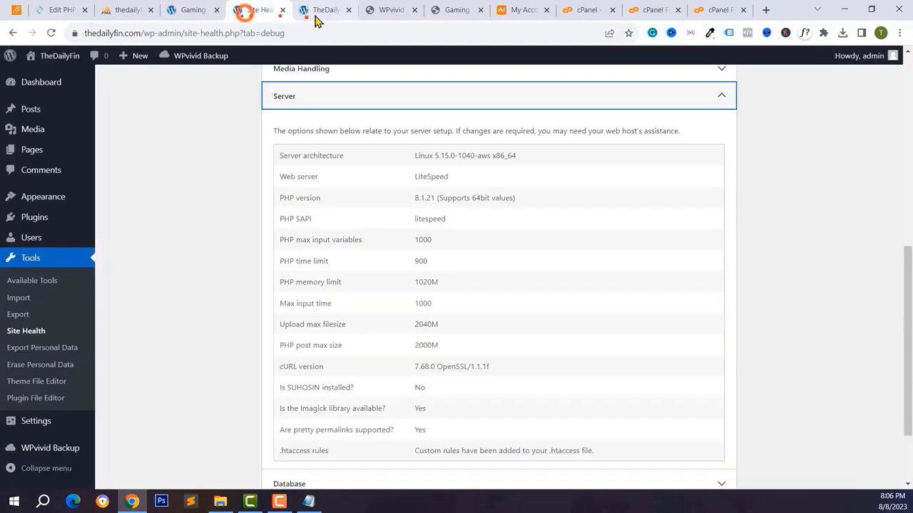
{"action": "left_click", "coordinate": [313, 18]}
{"action": "left_click", "coordinate": [261, 10]}
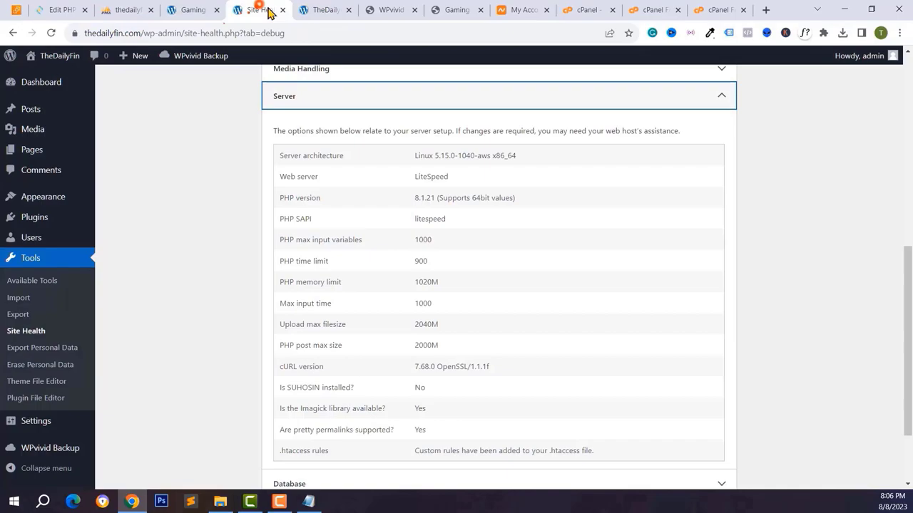
{"action": "left_click", "coordinate": [431, 12]}
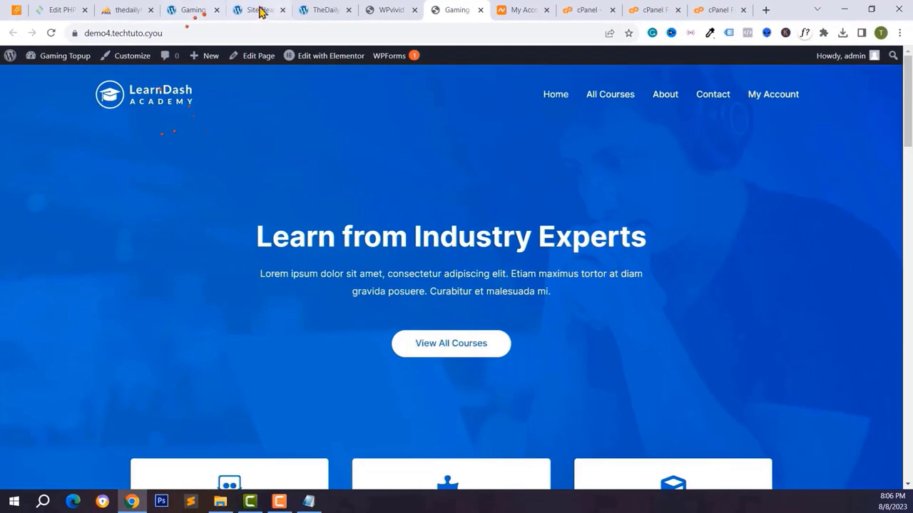
{"action": "left_click", "coordinate": [260, 10]}
{"action": "left_click", "coordinate": [179, 10]}
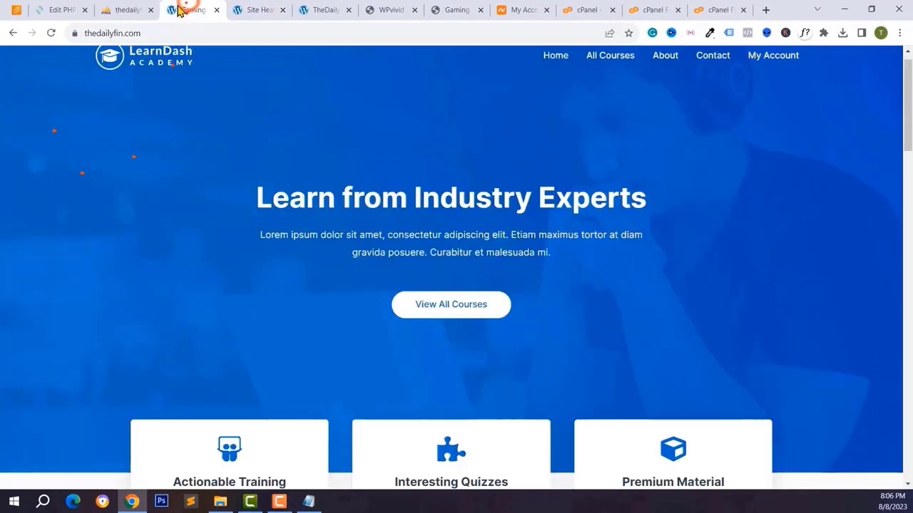
{"action": "left_click", "coordinate": [99, 34]}
{"action": "left_click", "coordinate": [216, 35]}
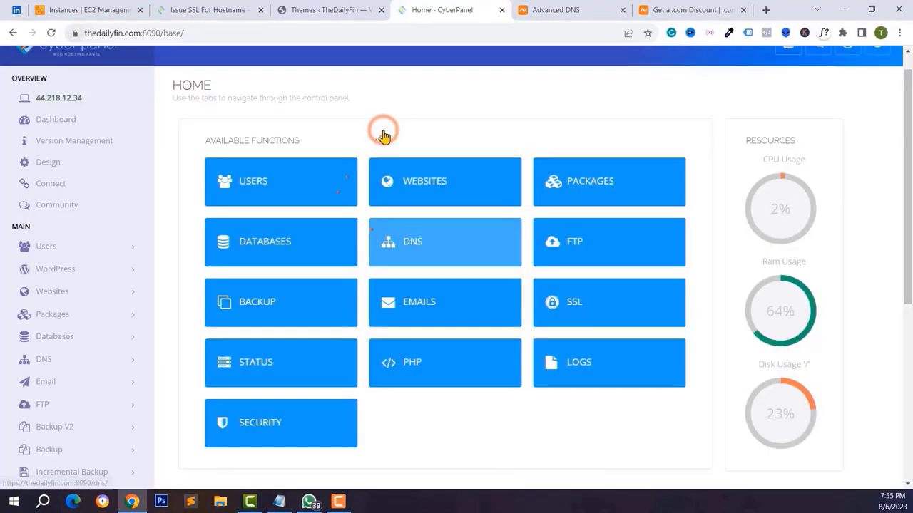
{"action": "scroll", "coordinate": [383, 136], "scroll_direction": "down", "scroll_amount": 3}
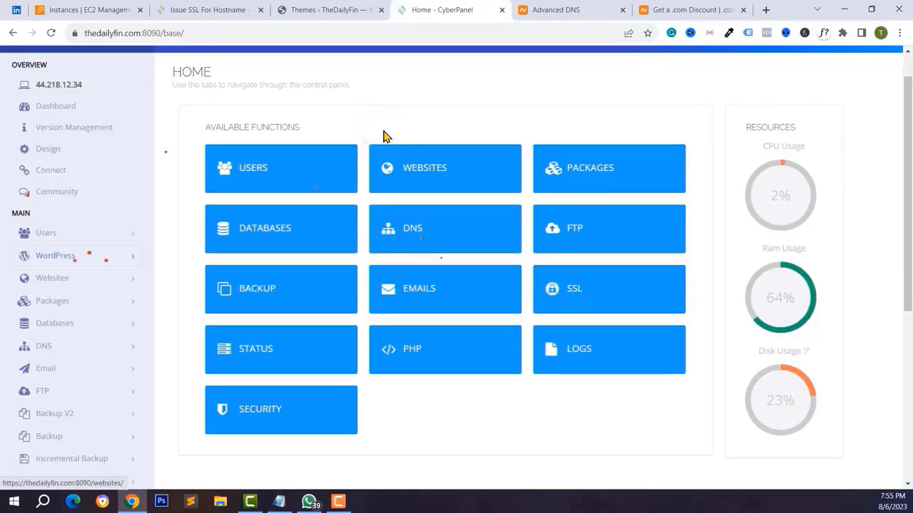
- Browse the Docker Manager and CloudLinux sidebar menus, then expand Security under SERVER
{"action": "scroll", "coordinate": [384, 136], "scroll_direction": "down", "scroll_amount": 3}
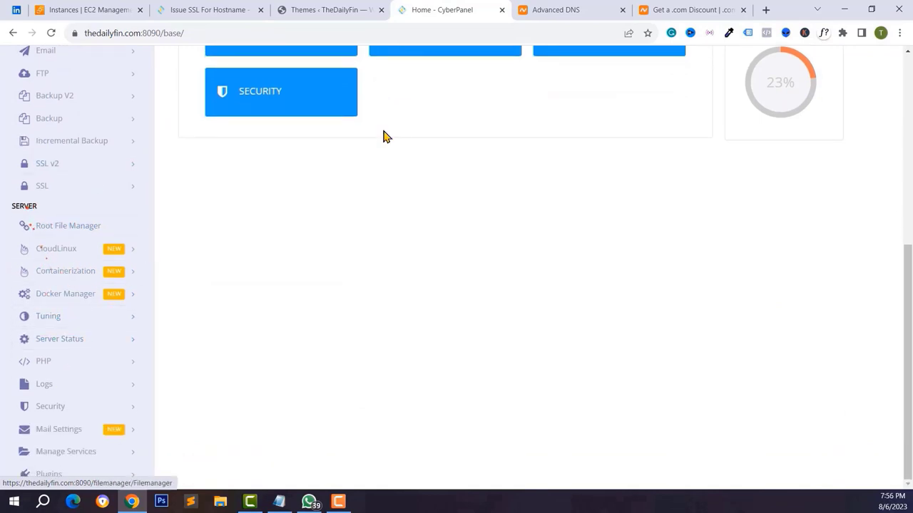
{"action": "key", "text": "Tab"}
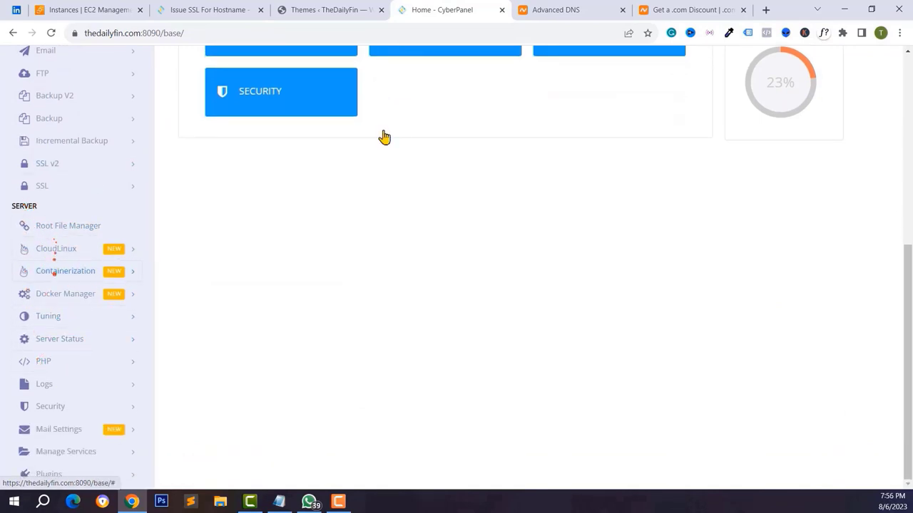
{"action": "left_click", "coordinate": [78, 301]}
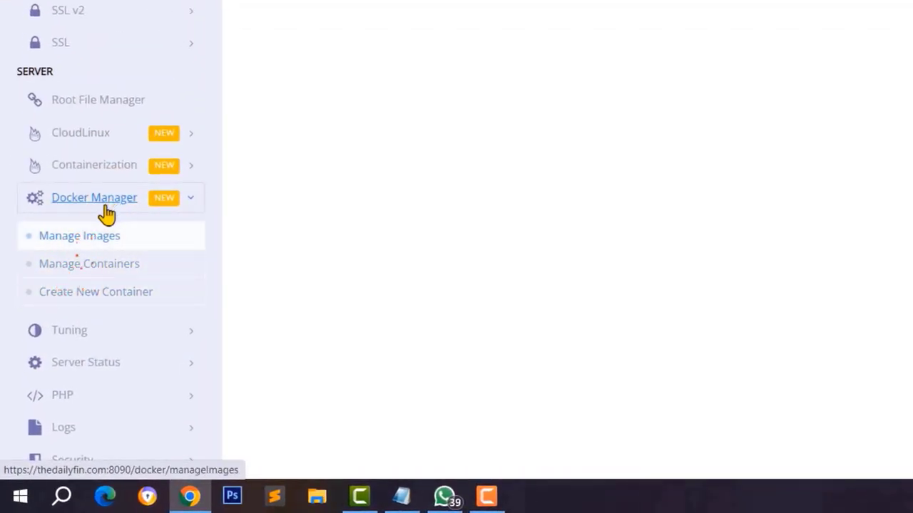
{"action": "left_click", "coordinate": [82, 229]}
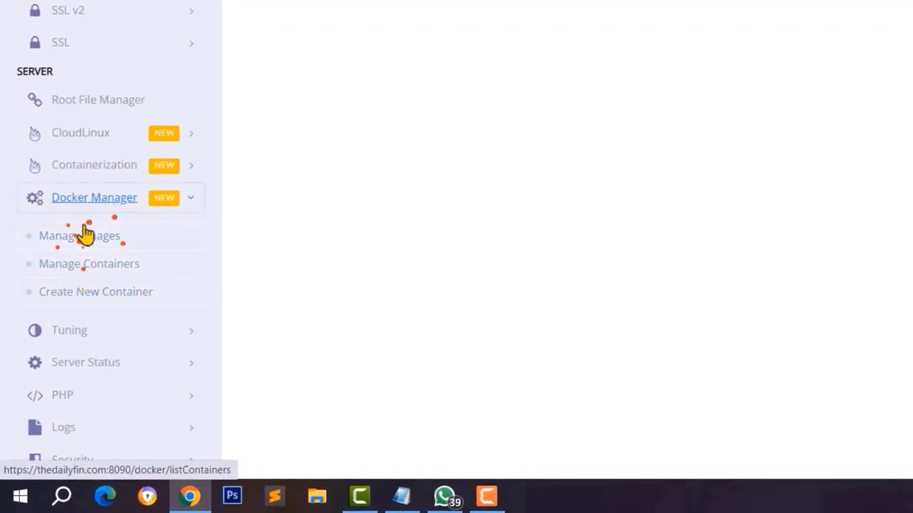
{"action": "left_click", "coordinate": [78, 130]}
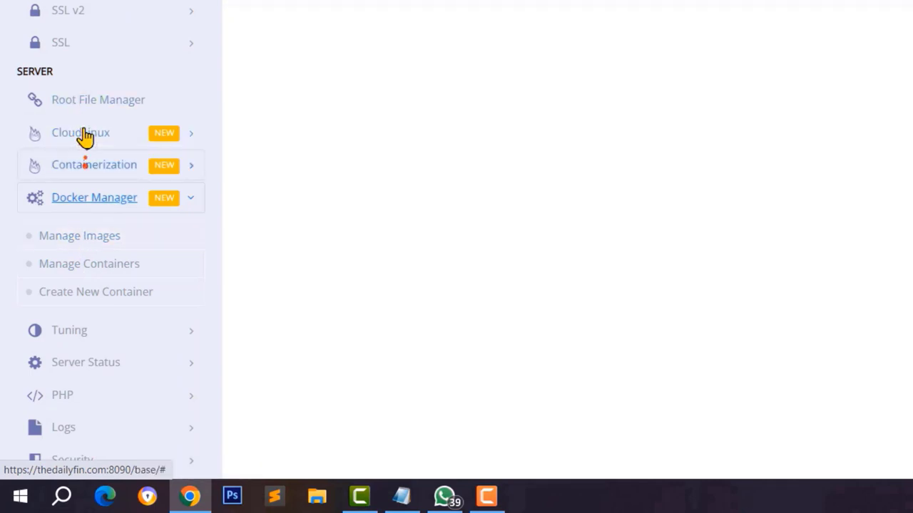
{"action": "scroll", "coordinate": [84, 137], "scroll_direction": "down", "scroll_amount": 3}
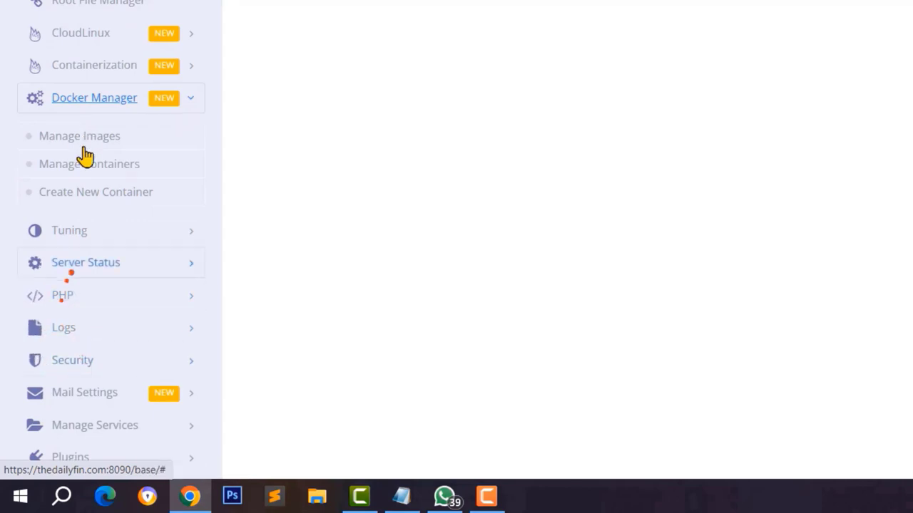
{"action": "left_click", "coordinate": [81, 367]}
{"action": "scroll", "coordinate": [80, 353], "scroll_direction": "down", "scroll_amount": 1}
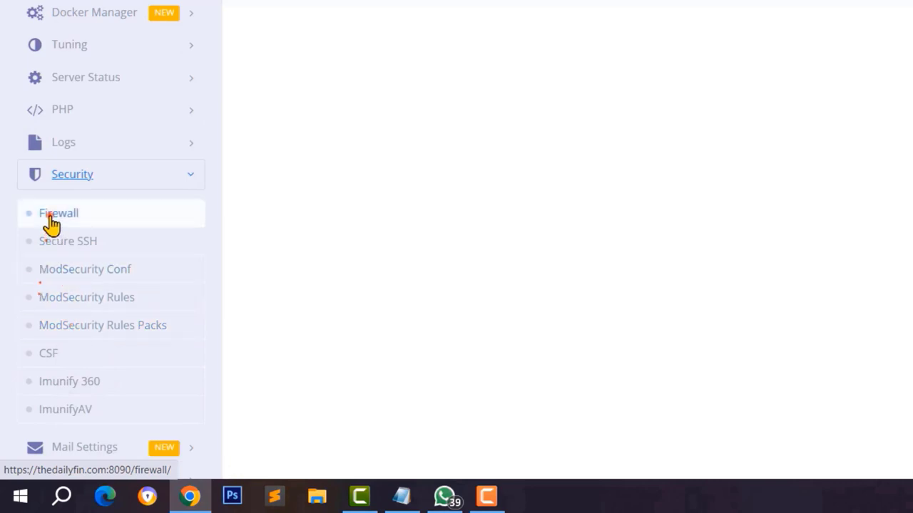
- Start the firewall from Security > Firewall and review its 15 open-port rules (8090, 80, 443)
{"action": "left_click", "coordinate": [51, 220]}
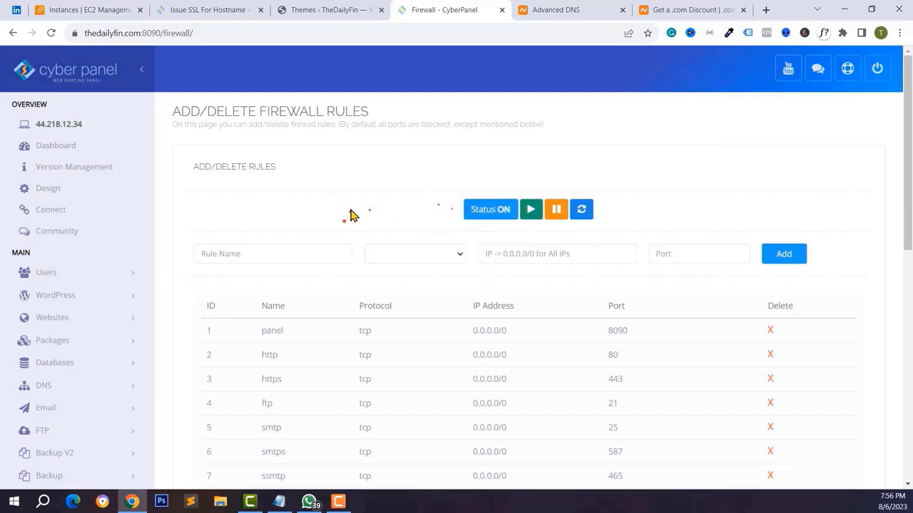
{"action": "scroll", "coordinate": [351, 215], "scroll_direction": "down", "scroll_amount": 1}
{"action": "scroll", "coordinate": [459, 178], "scroll_direction": "down", "scroll_amount": 1}
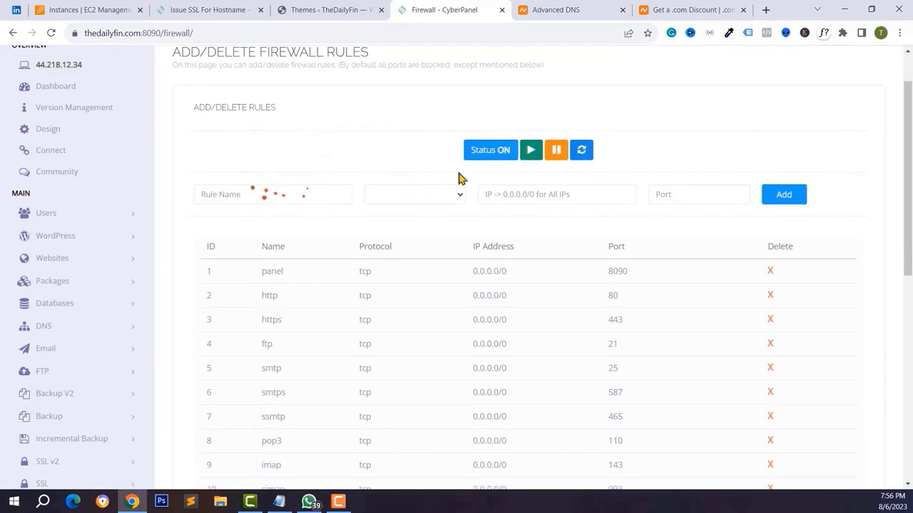
{"action": "left_click", "coordinate": [531, 149]}
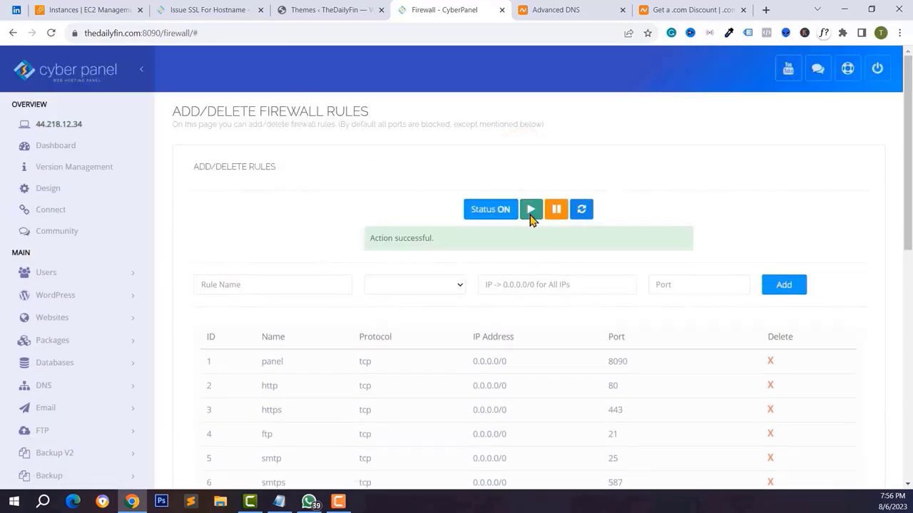
{"action": "scroll", "coordinate": [530, 221], "scroll_direction": "down", "scroll_amount": 3}
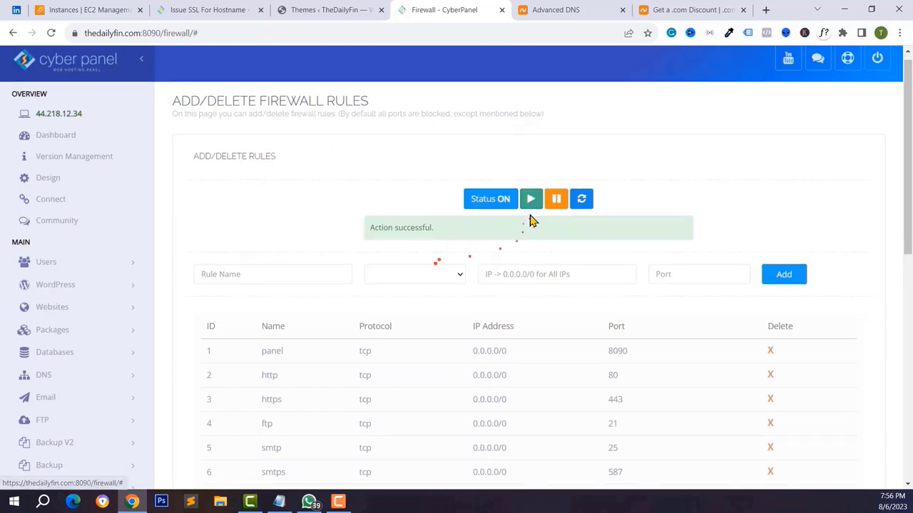
{"action": "scroll", "coordinate": [530, 221], "scroll_direction": "down", "scroll_amount": 1}
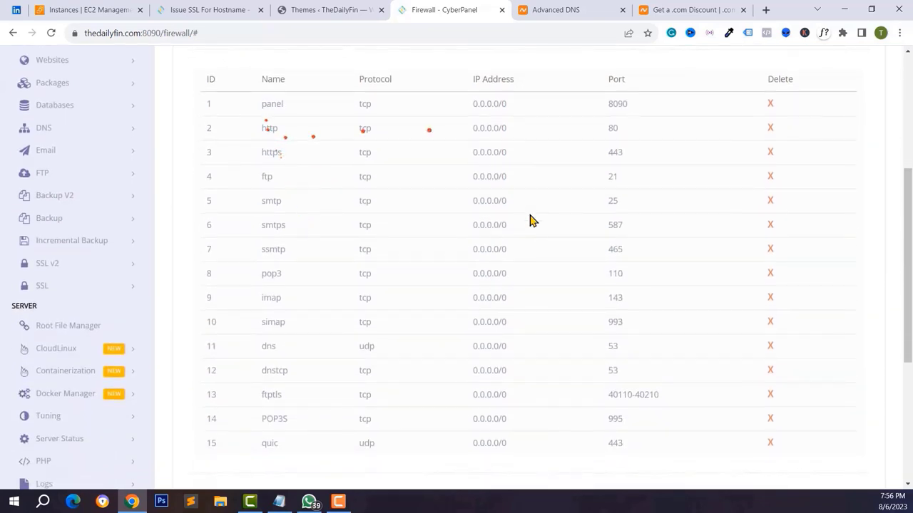
{"action": "scroll", "coordinate": [583, 276], "scroll_direction": "down", "scroll_amount": 2}
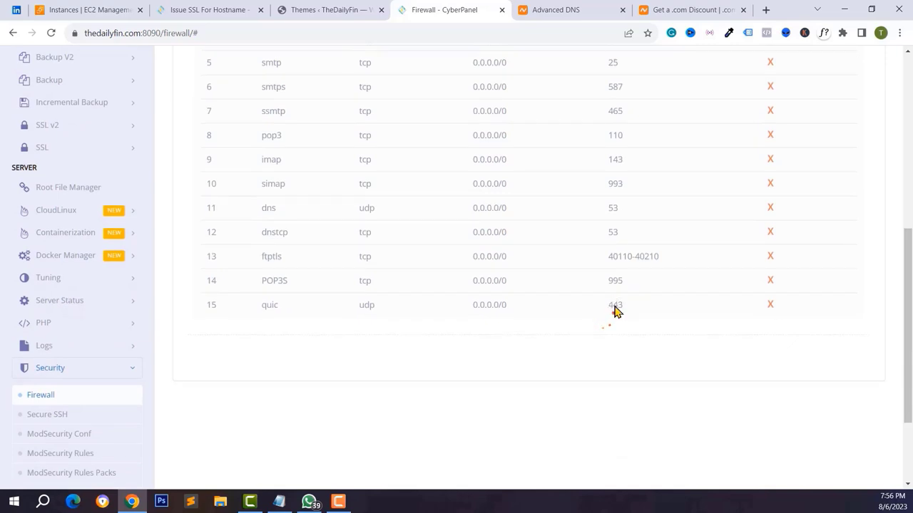
{"action": "scroll", "coordinate": [617, 312], "scroll_direction": "up", "scroll_amount": 1}
{"action": "scroll", "coordinate": [613, 310], "scroll_direction": "up", "scroll_amount": 1}
{"action": "scroll", "coordinate": [606, 308], "scroll_direction": "down", "scroll_amount": 1}
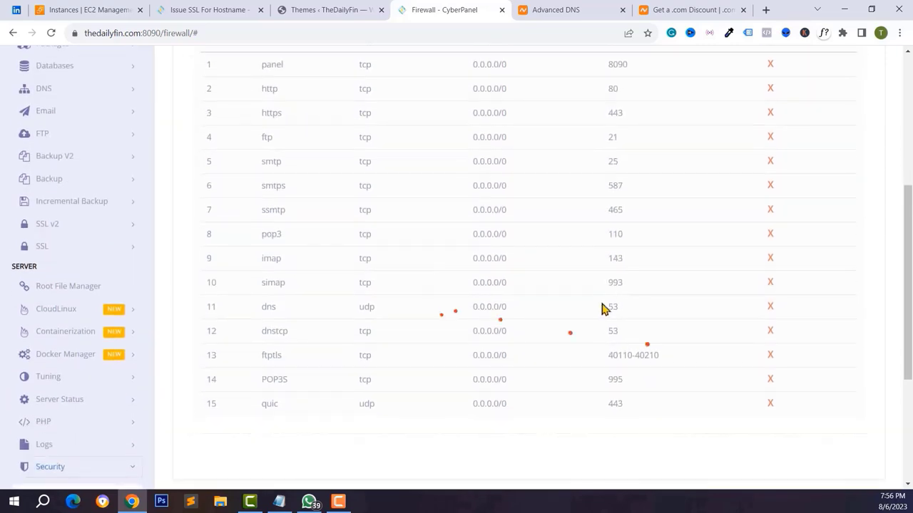
{"action": "scroll", "coordinate": [527, 286], "scroll_direction": "up", "scroll_amount": 1}
{"action": "scroll", "coordinate": [387, 263], "scroll_direction": "up", "scroll_amount": 1}
{"action": "scroll", "coordinate": [387, 263], "scroll_direction": "down", "scroll_amount": 3}
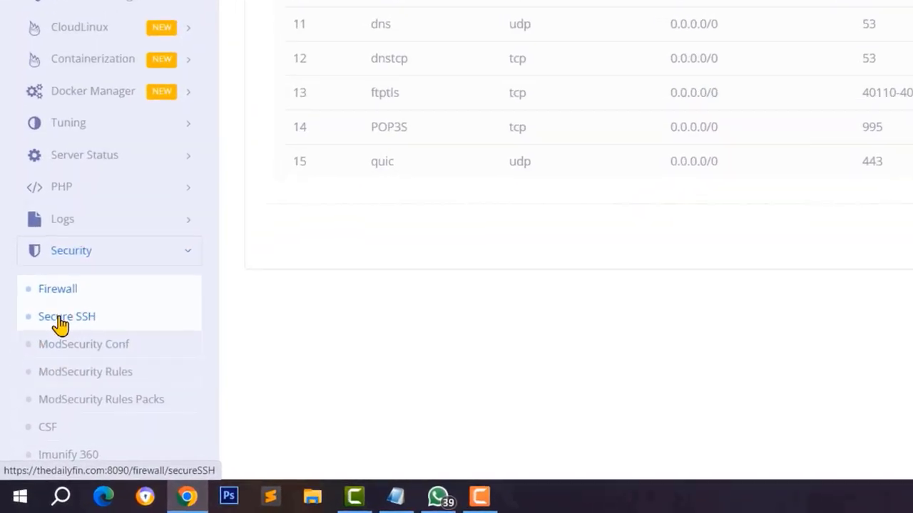
- On the Secure SSH page, check SSH port 22 and view the one stored RSA key
{"action": "left_click", "coordinate": [64, 303]}
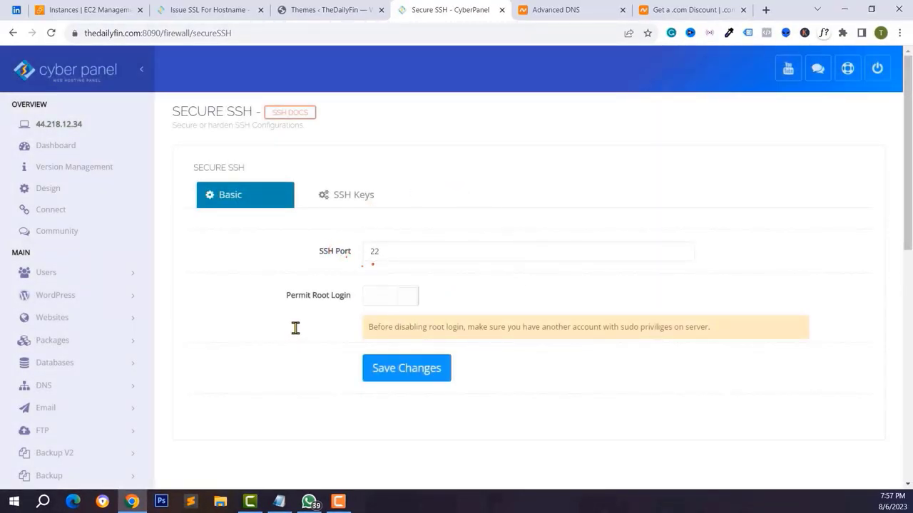
{"action": "left_click", "coordinate": [390, 253]}
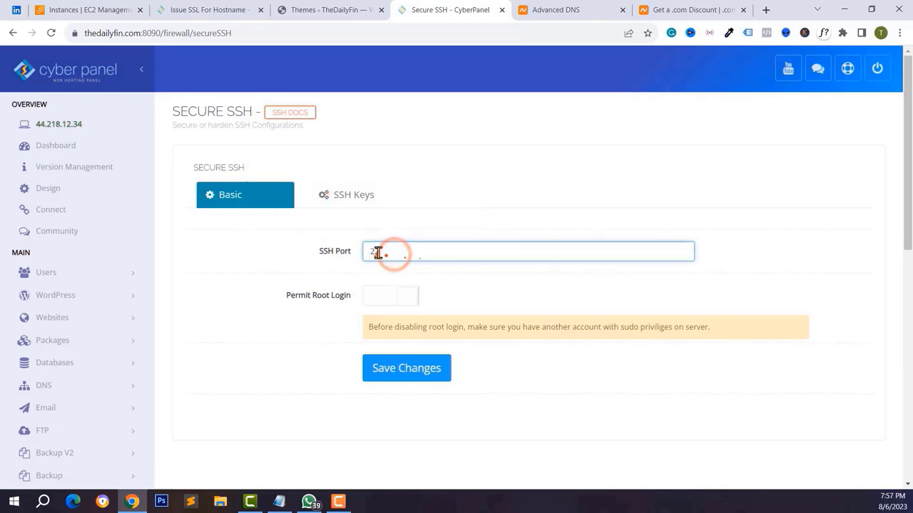
{"action": "left_click", "coordinate": [331, 201]}
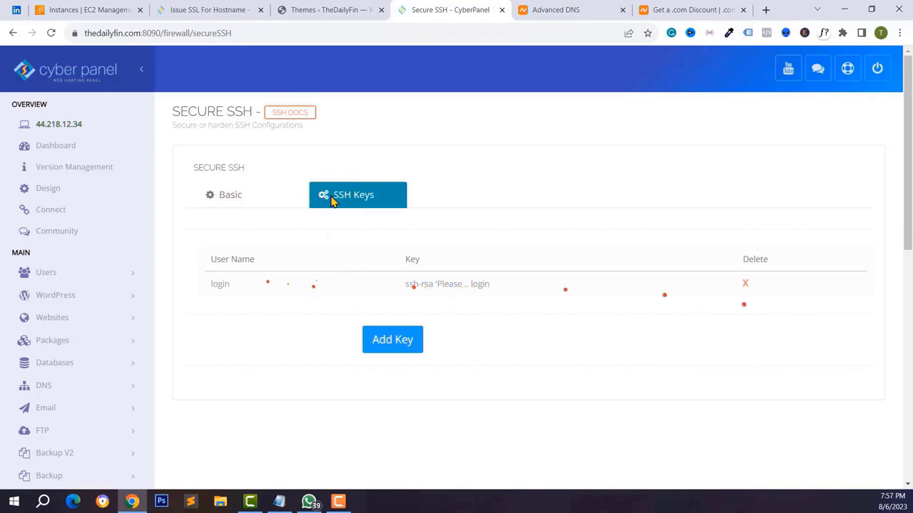
{"action": "scroll", "coordinate": [143, 321], "scroll_direction": "down", "scroll_amount": 4}
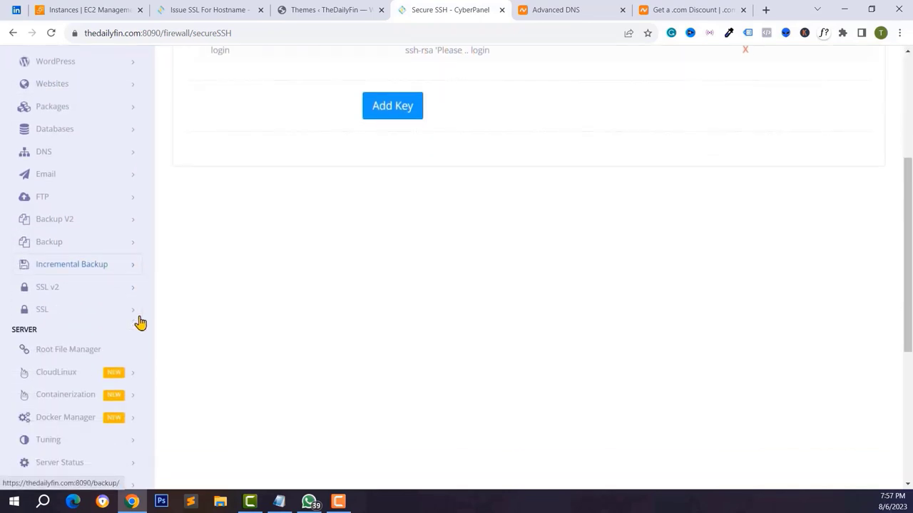
{"action": "scroll", "coordinate": [141, 322], "scroll_direction": "down", "scroll_amount": 4}
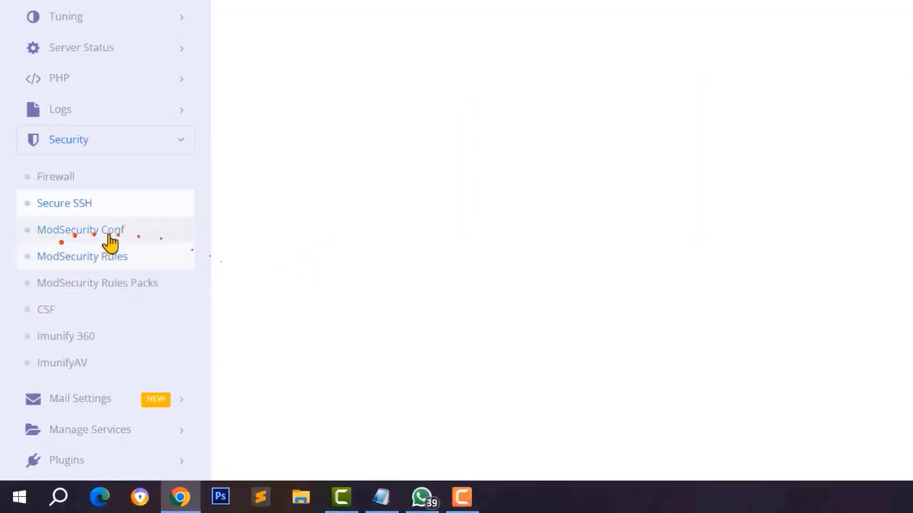
- Install ModSecurity from the ModSecurity Conf page
{"action": "left_click", "coordinate": [79, 207]}
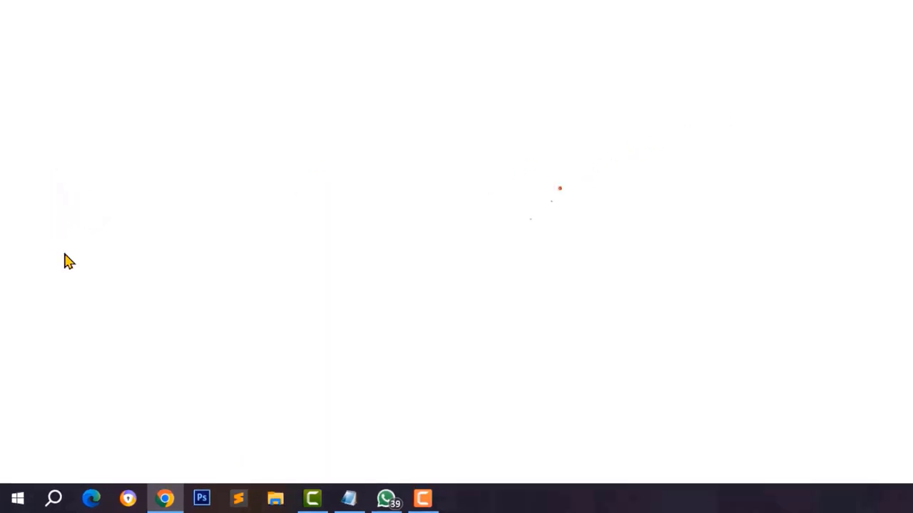
{"action": "left_click", "coordinate": [526, 214]}
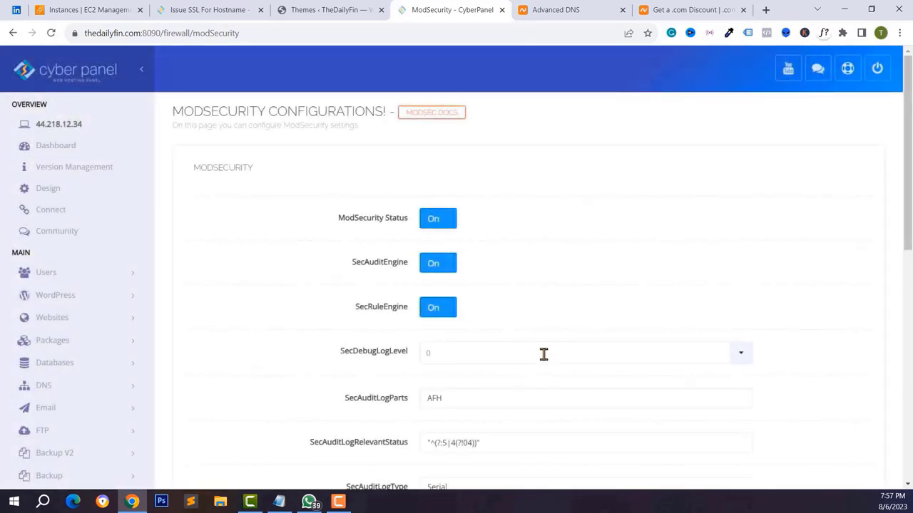
{"action": "scroll", "coordinate": [460, 261], "scroll_direction": "down", "scroll_amount": 2}
{"action": "scroll", "coordinate": [350, 179], "scroll_direction": "up", "scroll_amount": 2}
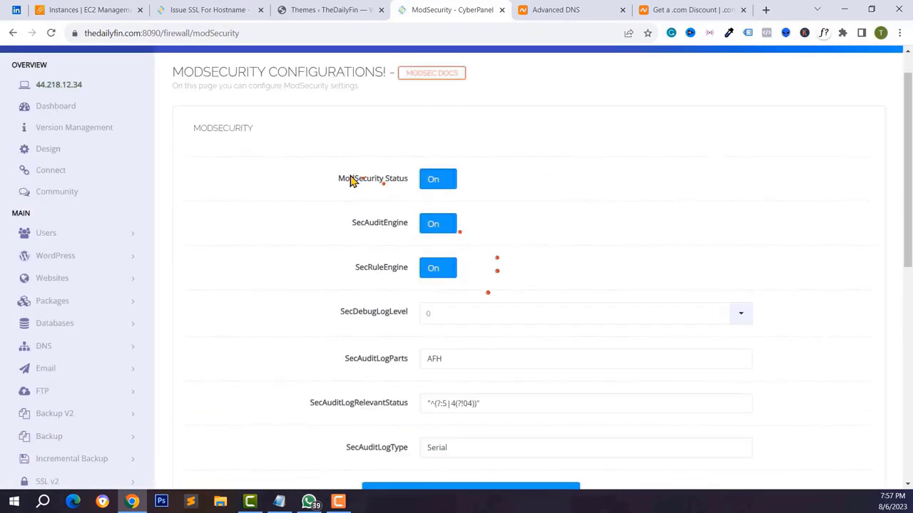
{"action": "scroll", "coordinate": [350, 179], "scroll_direction": "down", "scroll_amount": 5}
{"action": "scroll", "coordinate": [340, 188], "scroll_direction": "down", "scroll_amount": 2}
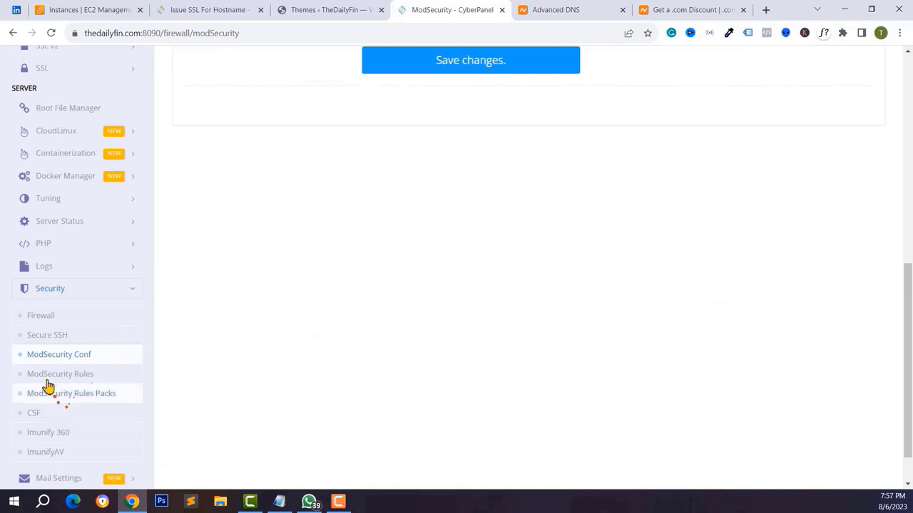
- Switch on the OWASP ModSecurity Core Rules package and attempt the CSF install
{"action": "left_click", "coordinate": [65, 395]}
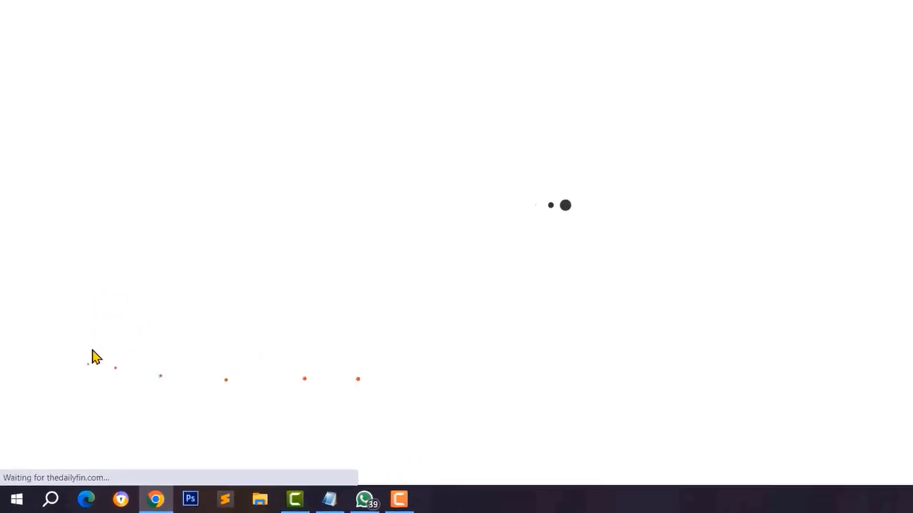
{"action": "left_click", "coordinate": [437, 233]}
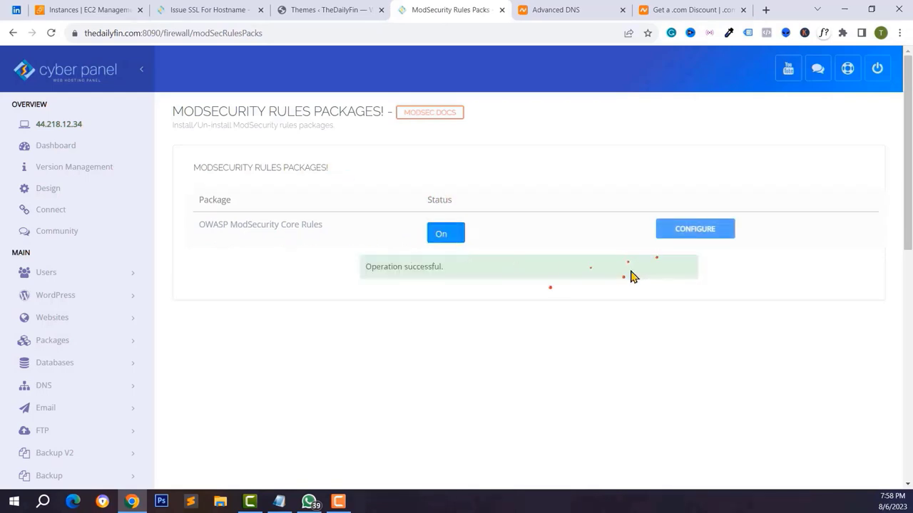
{"action": "left_click", "coordinate": [73, 261]}
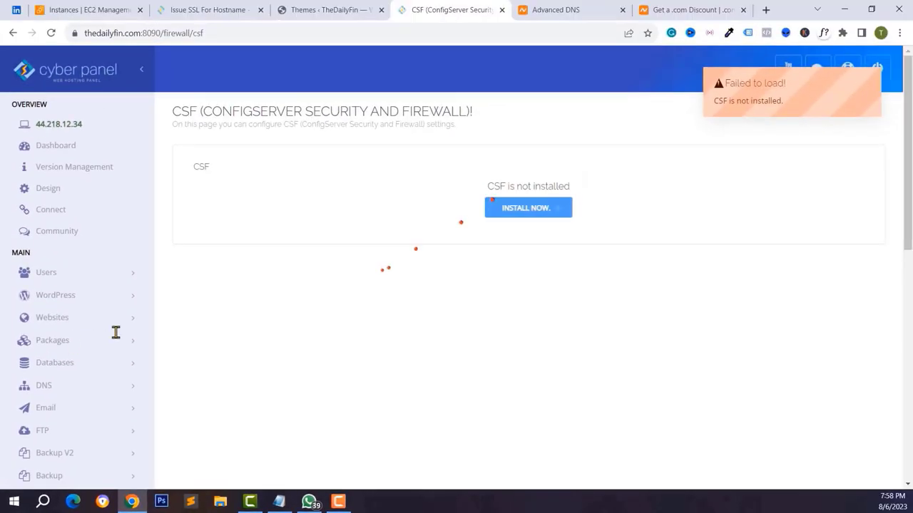
{"action": "left_click", "coordinate": [520, 204]}
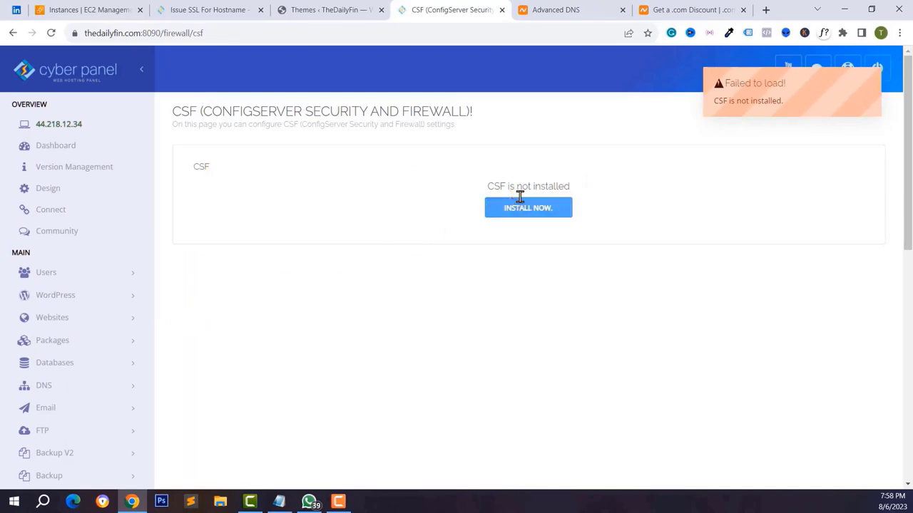
{"action": "scroll", "coordinate": [45, 357], "scroll_direction": "down", "scroll_amount": 6}
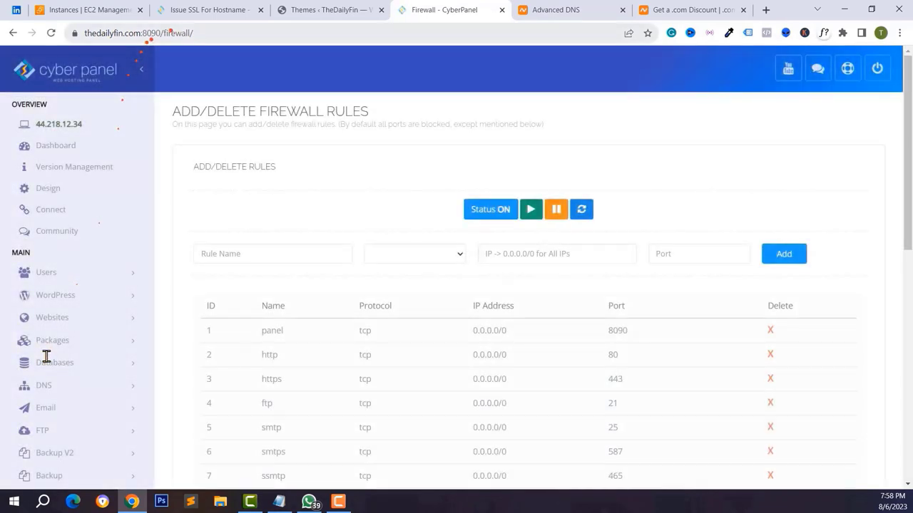
- Scroll through the firewall rules table to look over the rules
{"action": "scroll", "coordinate": [46, 362], "scroll_direction": "down", "scroll_amount": 2}
{"action": "scroll", "coordinate": [46, 362], "scroll_direction": "down", "scroll_amount": 3}
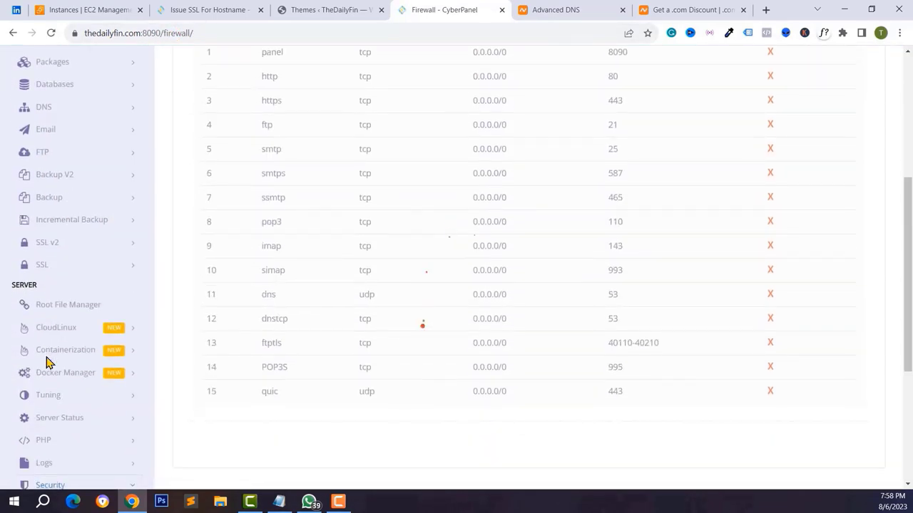
{"action": "scroll", "coordinate": [58, 373], "scroll_direction": "up", "scroll_amount": 5}
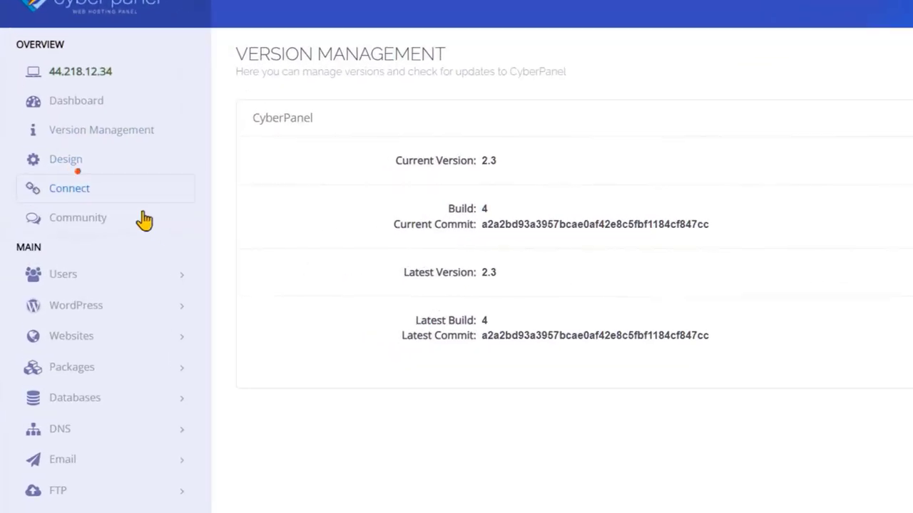
- Enter the account e-mail on the CyberPanel Cloud sign-in page, then choose to create a new account
{"action": "left_click", "coordinate": [70, 191]}
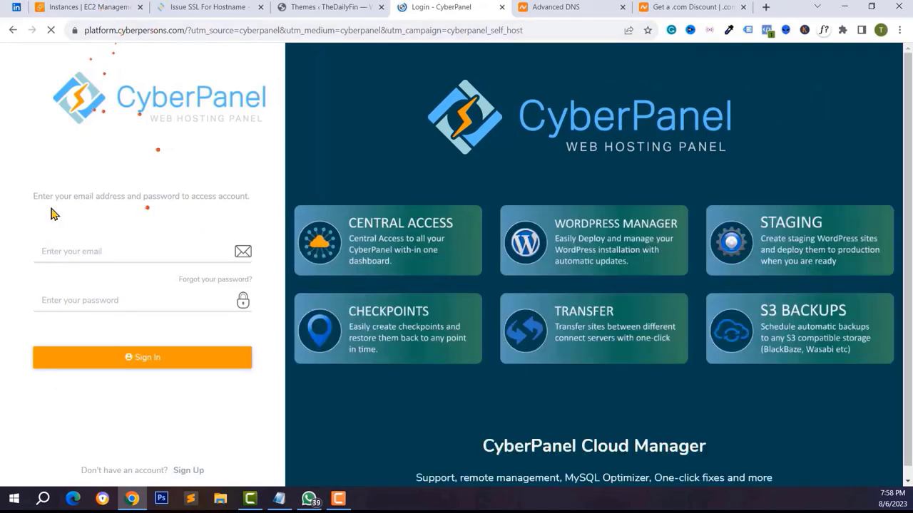
{"action": "left_click", "coordinate": [106, 249]}
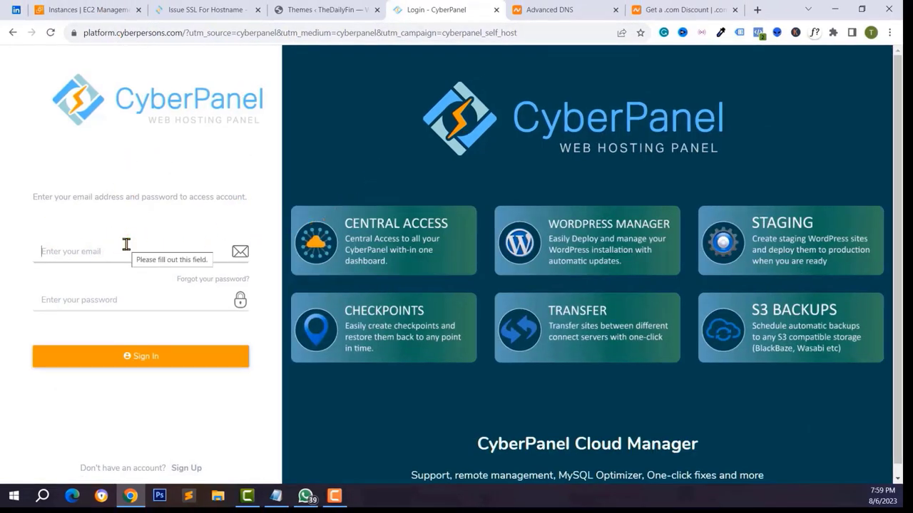
{"action": "left_click", "coordinate": [196, 469]}
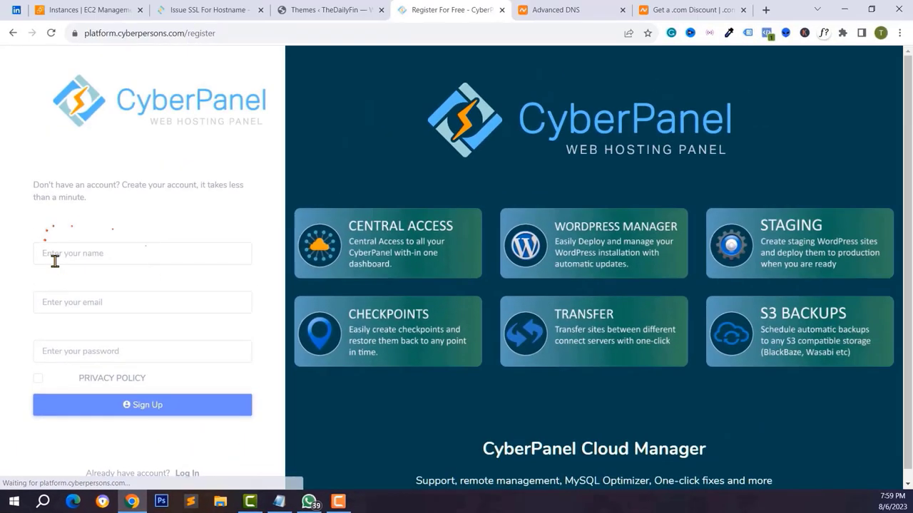
- Submit the sign-up form with the account holder's name, e-mail and password
{"action": "left_click", "coordinate": [54, 258]}
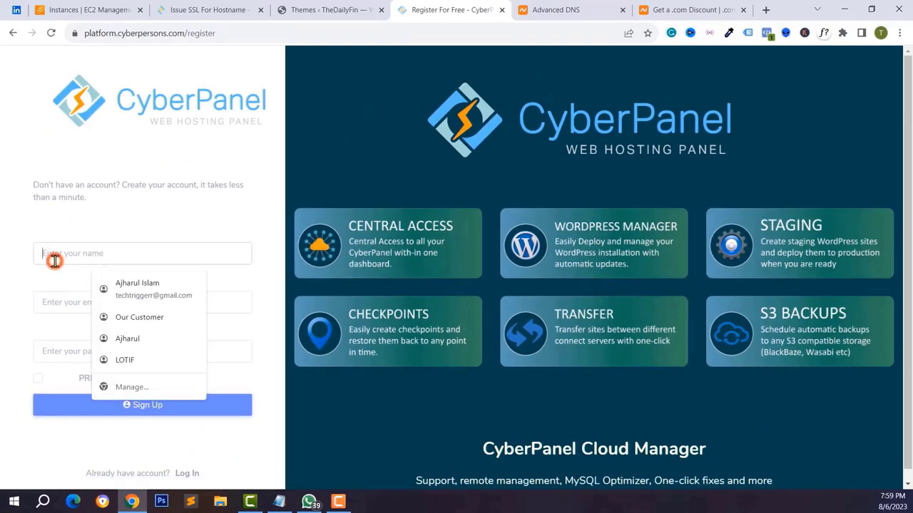
{"action": "left_click", "coordinate": [81, 300]}
{"action": "left_click", "coordinate": [92, 350]}
{"action": "type", "text": "*********"}
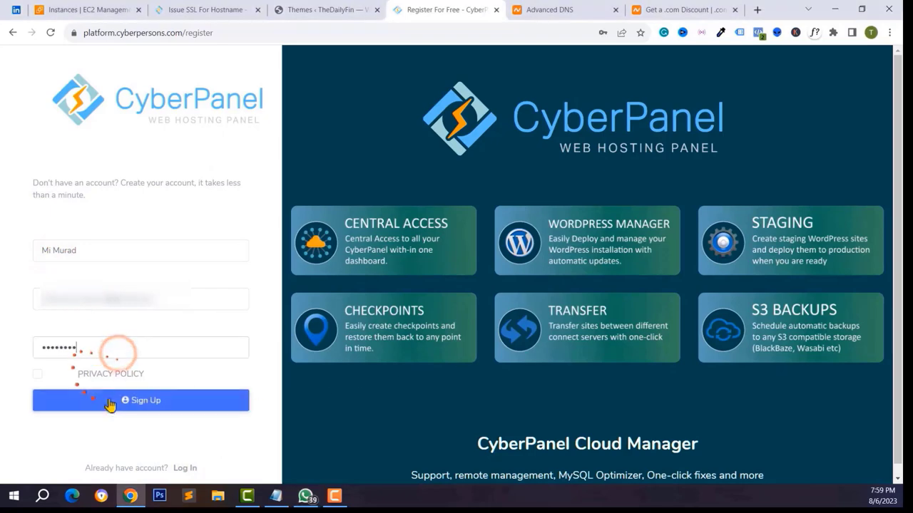
{"action": "left_click", "coordinate": [110, 404]}
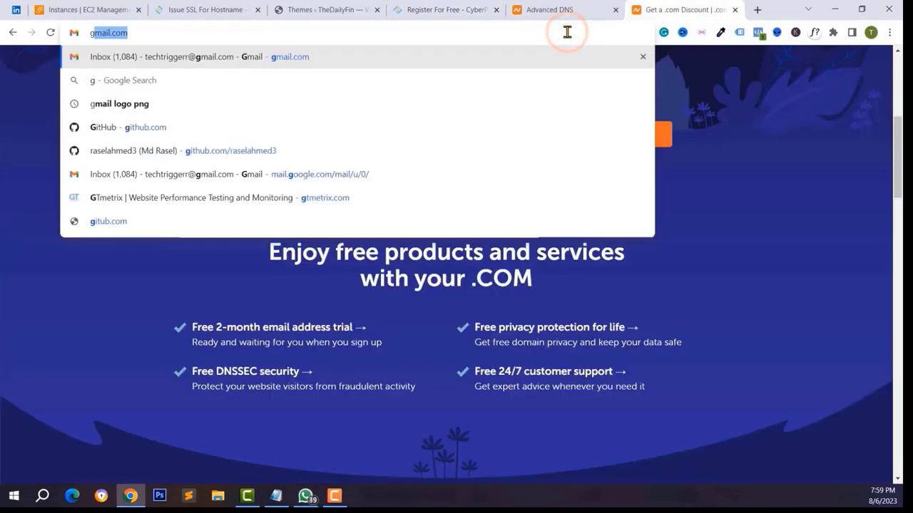
- Copy the verification code from the mailbox and use it to finish registration
{"action": "key", "text": "Return"}
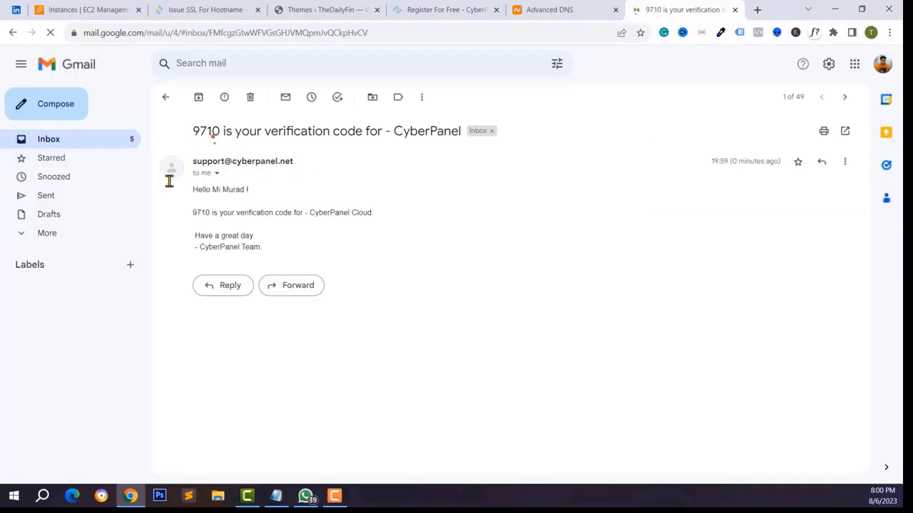
{"action": "right_click", "coordinate": [200, 213]}
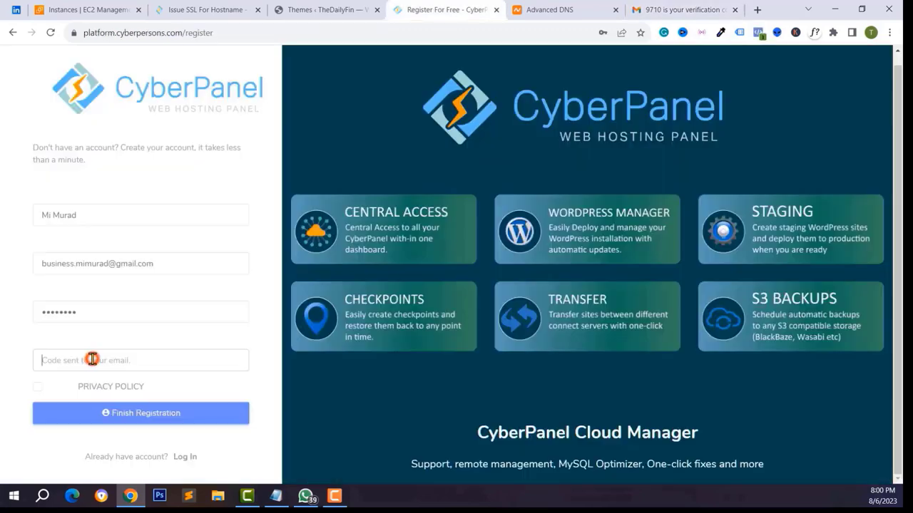
{"action": "left_click", "coordinate": [122, 412]}
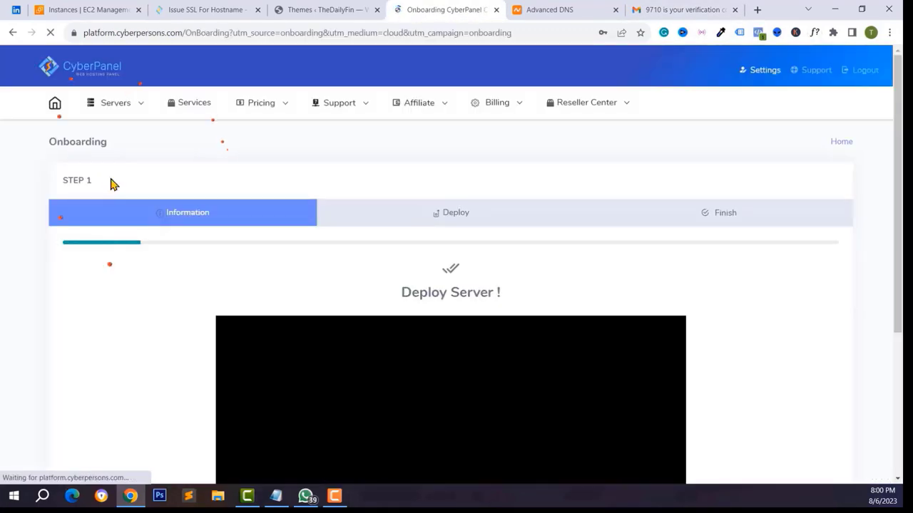
- Open the Connect CyberPanel form from the server management options in CyberPanel Cloud
{"action": "scroll", "coordinate": [149, 275], "scroll_direction": "down", "scroll_amount": 3}
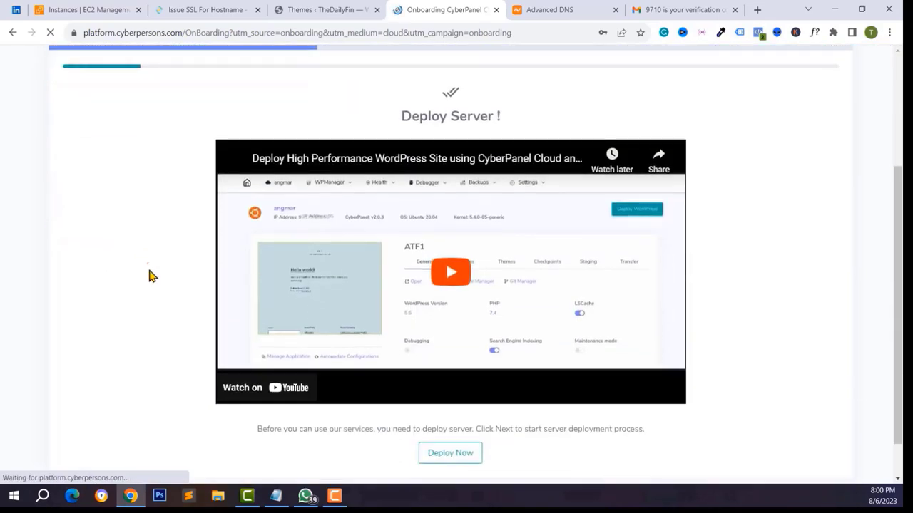
{"action": "scroll", "coordinate": [149, 275], "scroll_direction": "up", "scroll_amount": 2}
{"action": "scroll", "coordinate": [149, 275], "scroll_direction": "up", "scroll_amount": 2}
{"action": "left_click", "coordinate": [100, 103]}
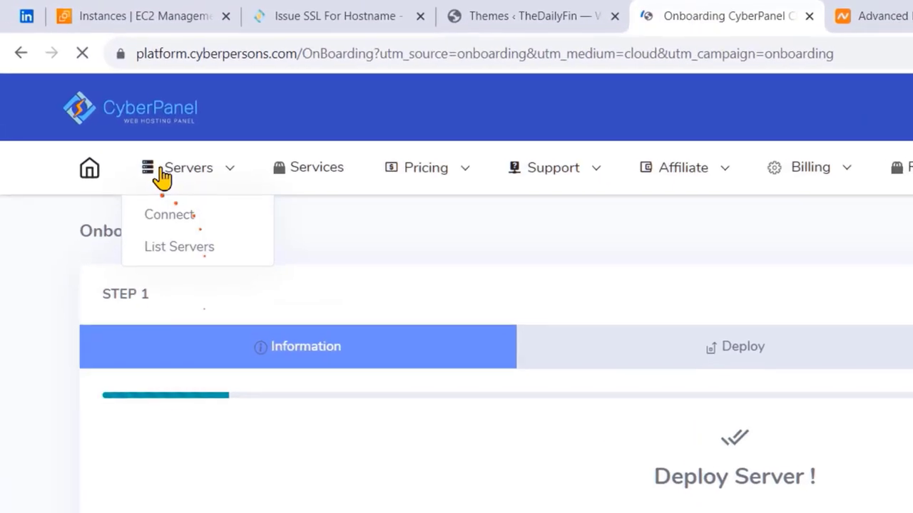
{"action": "left_click", "coordinate": [173, 219]}
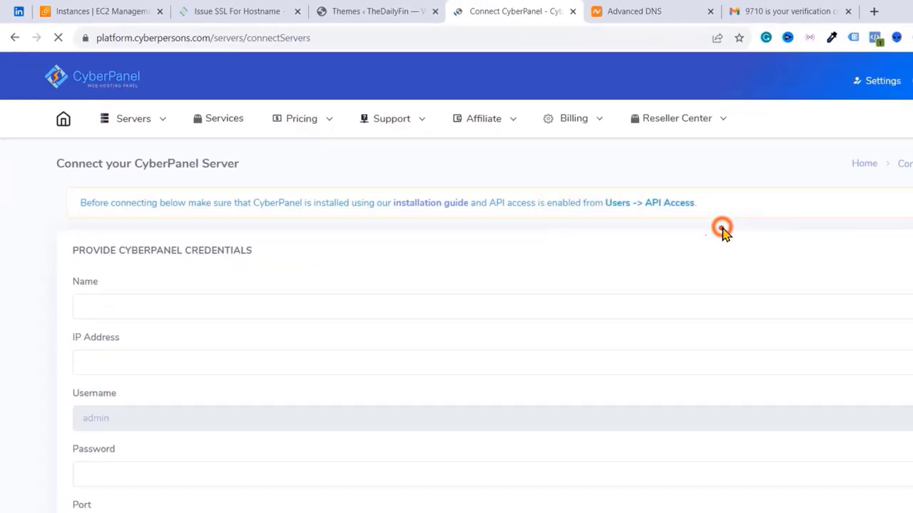
{"action": "scroll", "coordinate": [238, 205], "scroll_direction": "down", "scroll_amount": 1}
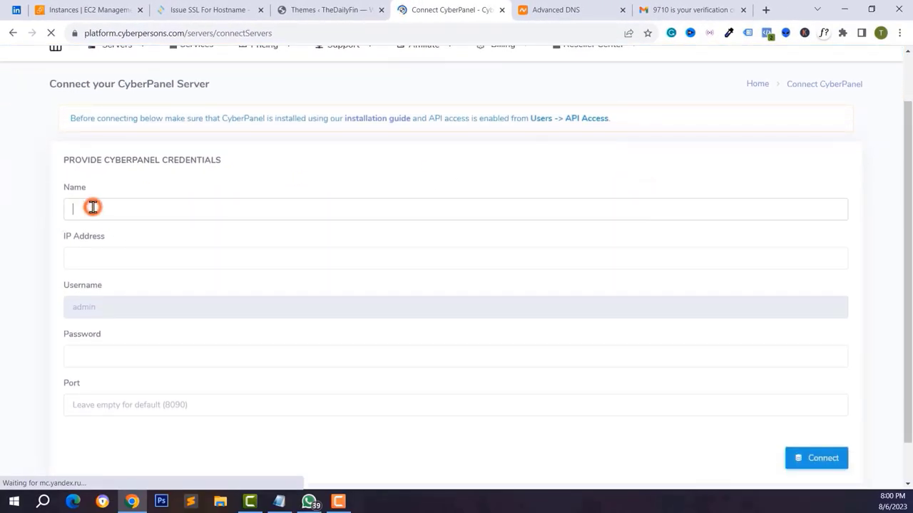
{"action": "scroll", "coordinate": [93, 207], "scroll_direction": "down", "scroll_amount": 1}
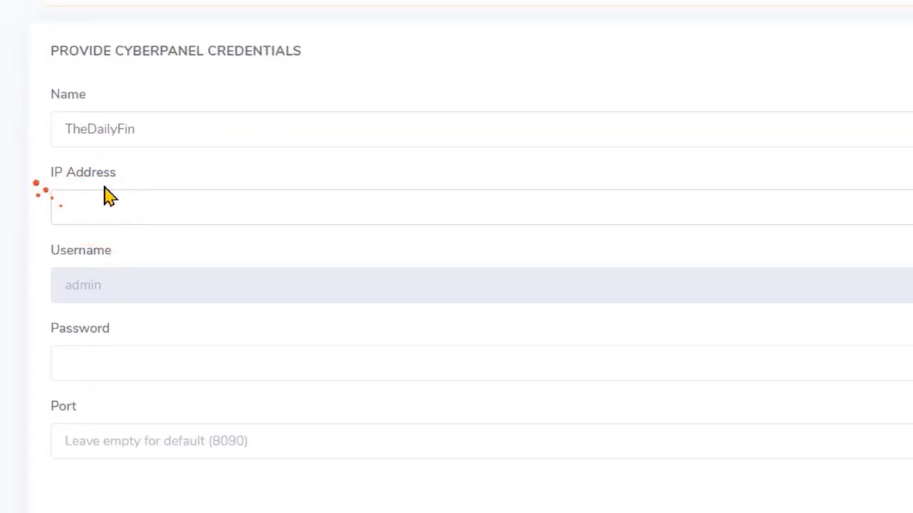
- Paste the server IP 44.218.12.34, fill in the admin password, and connect TheDailyFin
{"action": "left_click", "coordinate": [344, 13]}
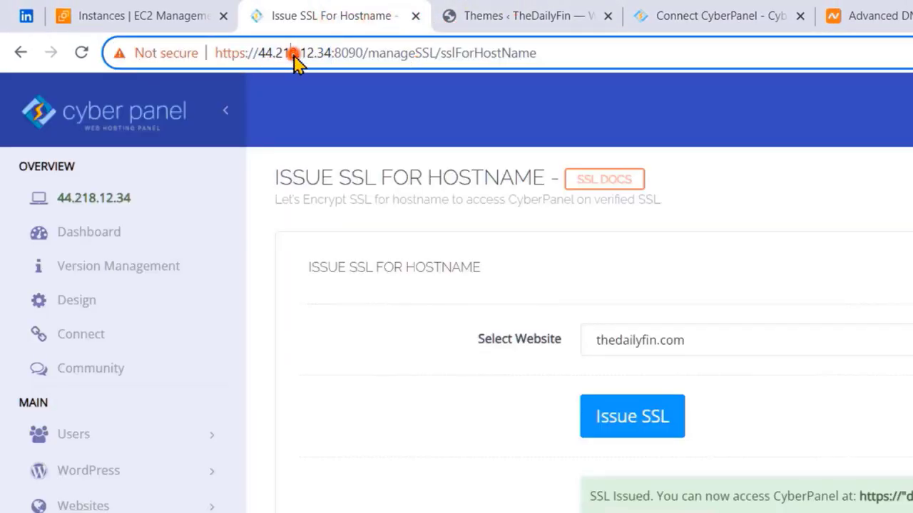
{"action": "right_click", "coordinate": [197, 201]}
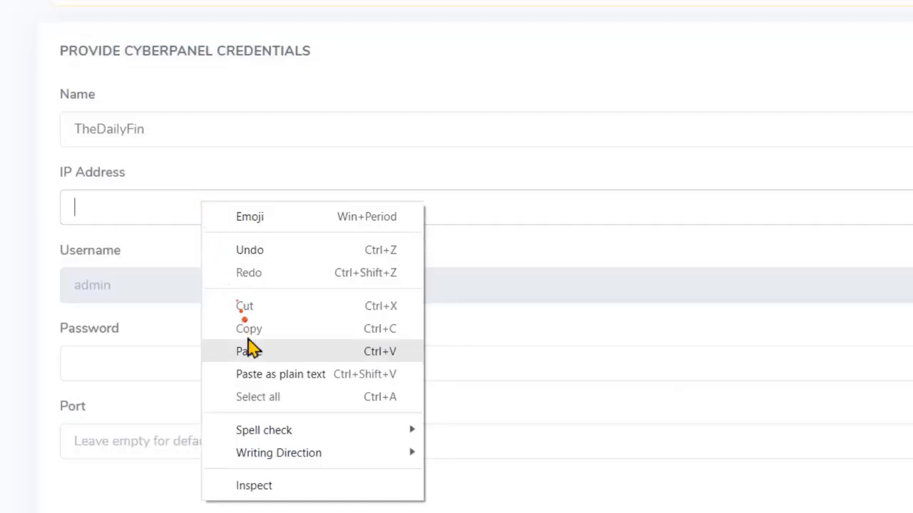
{"action": "left_click", "coordinate": [250, 351]}
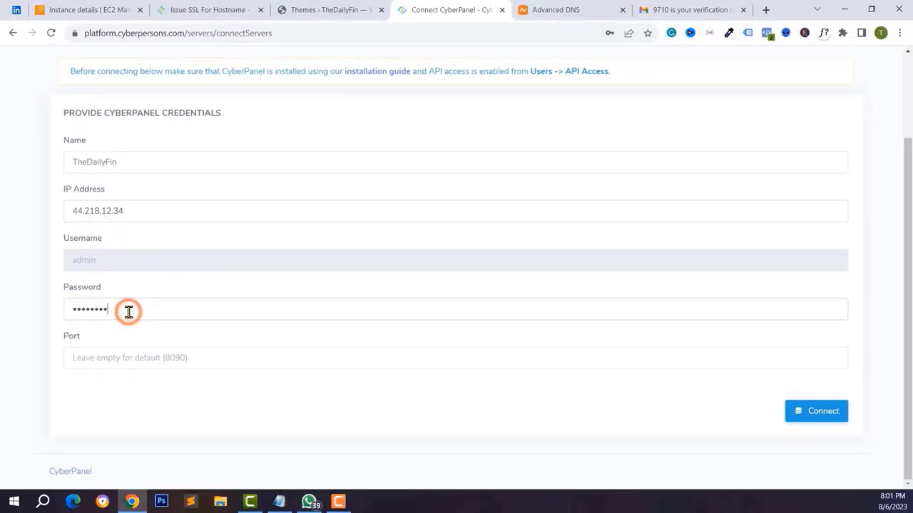
{"action": "left_click", "coordinate": [129, 357]}
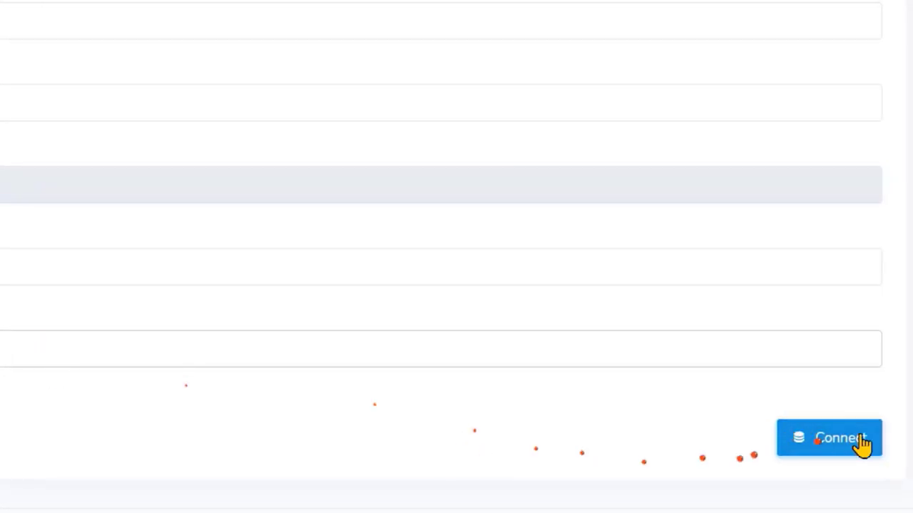
{"action": "left_click", "coordinate": [858, 447]}
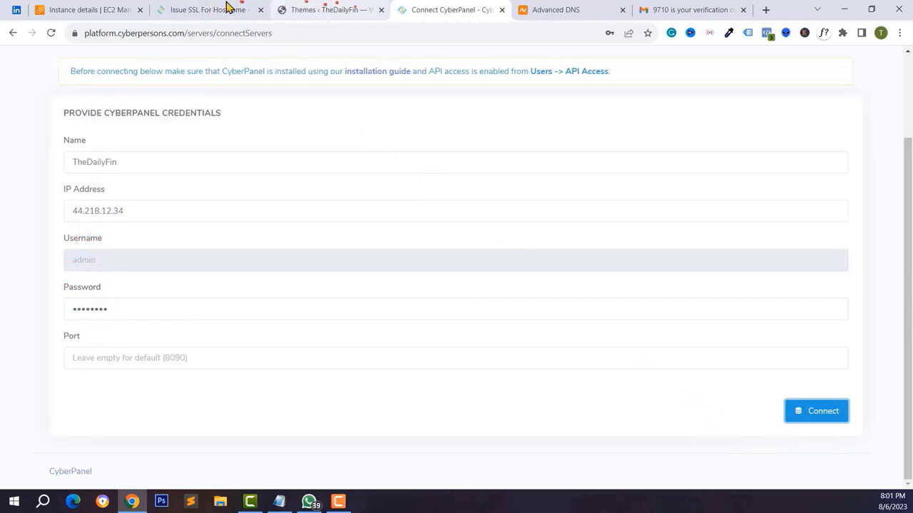
- Enable API access for the admin user under Users > API Access and save
{"action": "left_click", "coordinate": [228, 7]}
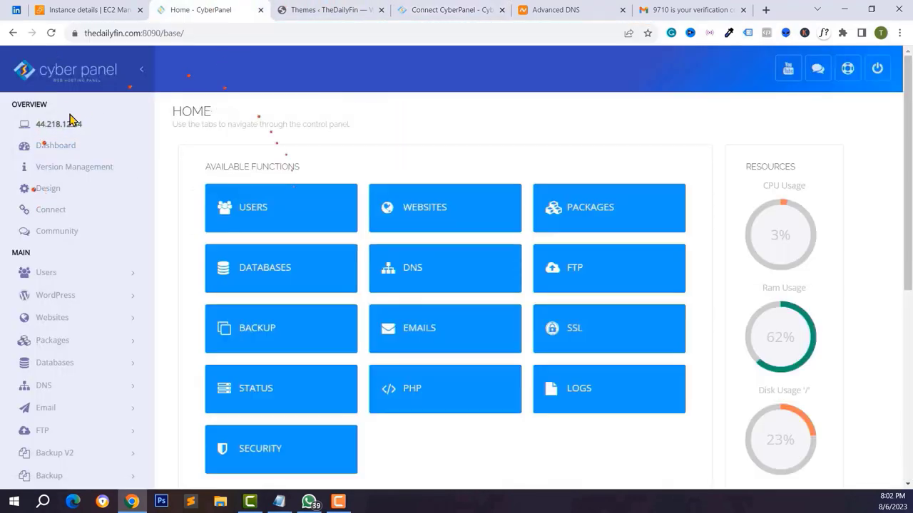
{"action": "scroll", "coordinate": [57, 228], "scroll_direction": "down", "scroll_amount": 1}
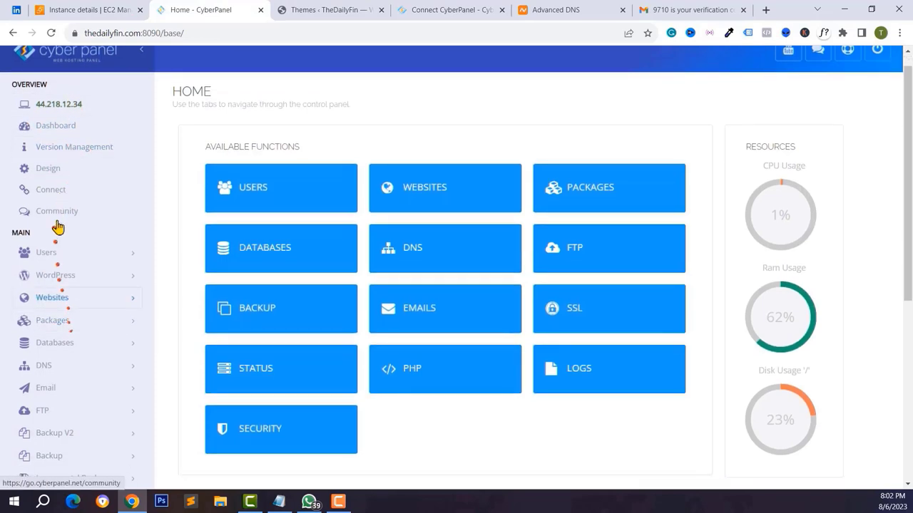
{"action": "left_click", "coordinate": [70, 252]}
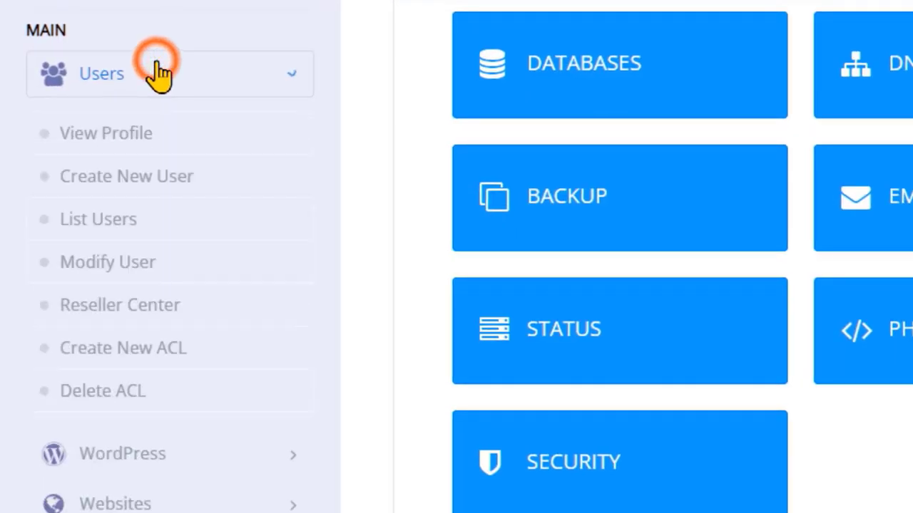
{"action": "scroll", "coordinate": [159, 214], "scroll_direction": "down", "scroll_amount": 3}
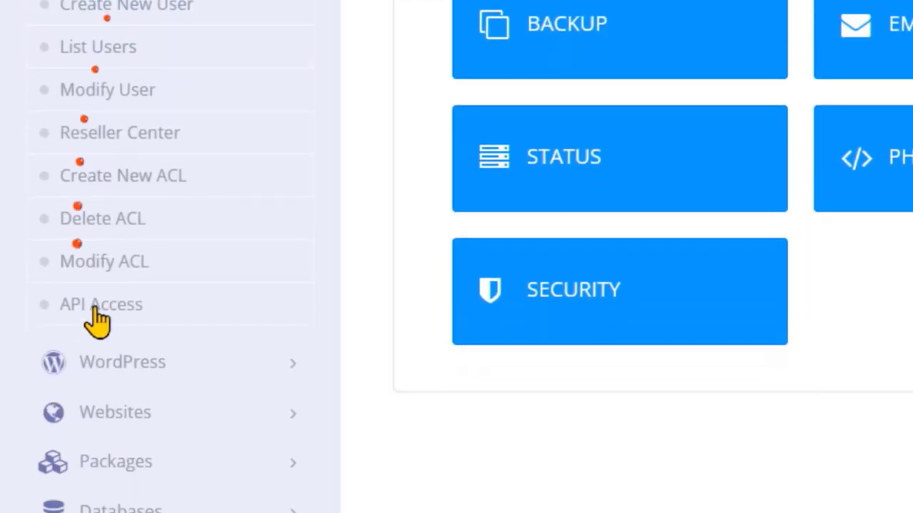
{"action": "left_click", "coordinate": [90, 305]}
{"action": "left_click", "coordinate": [387, 203]}
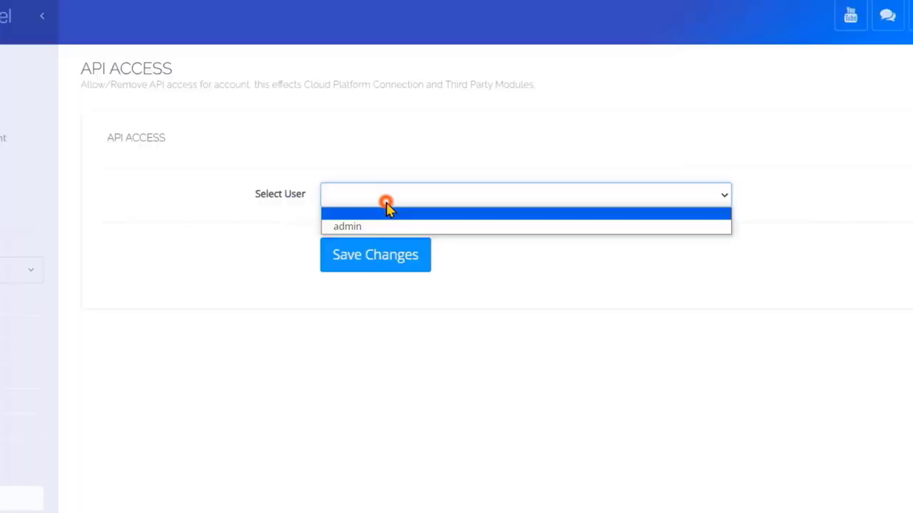
{"action": "left_click", "coordinate": [320, 217]}
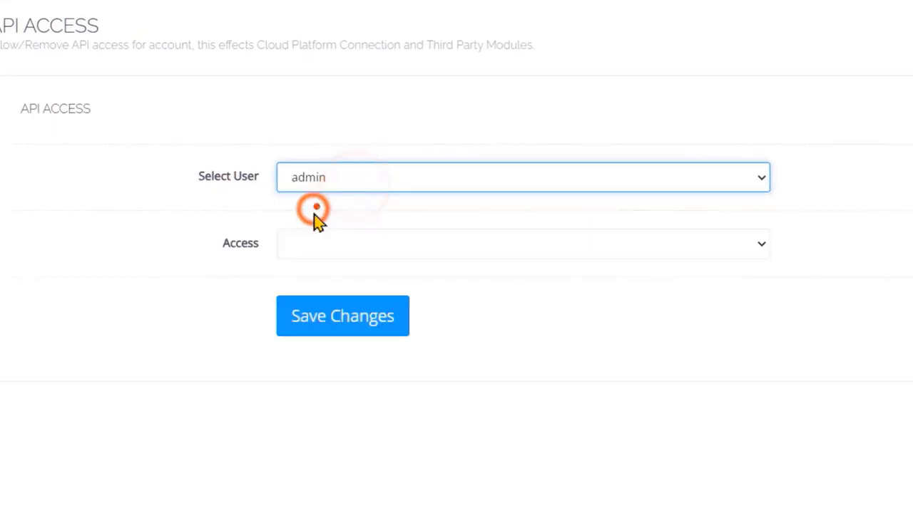
{"action": "left_click", "coordinate": [316, 246]}
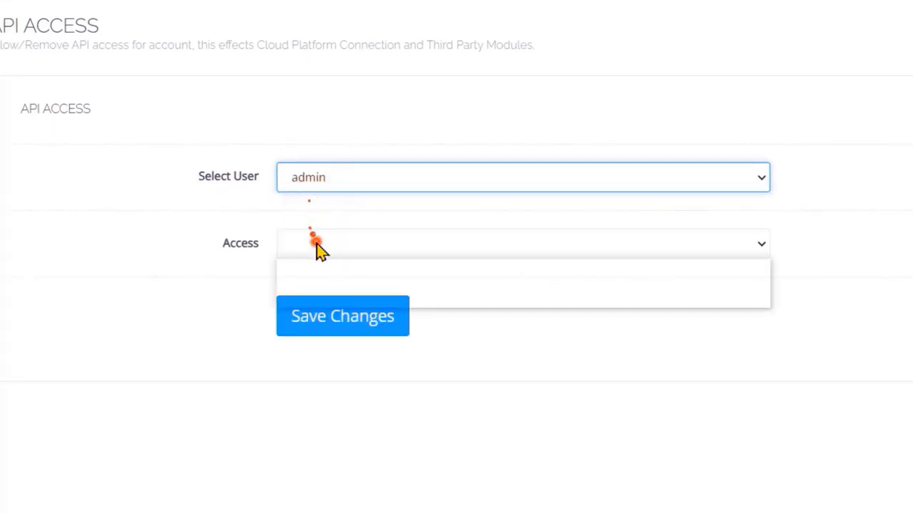
{"action": "left_click", "coordinate": [312, 283]}
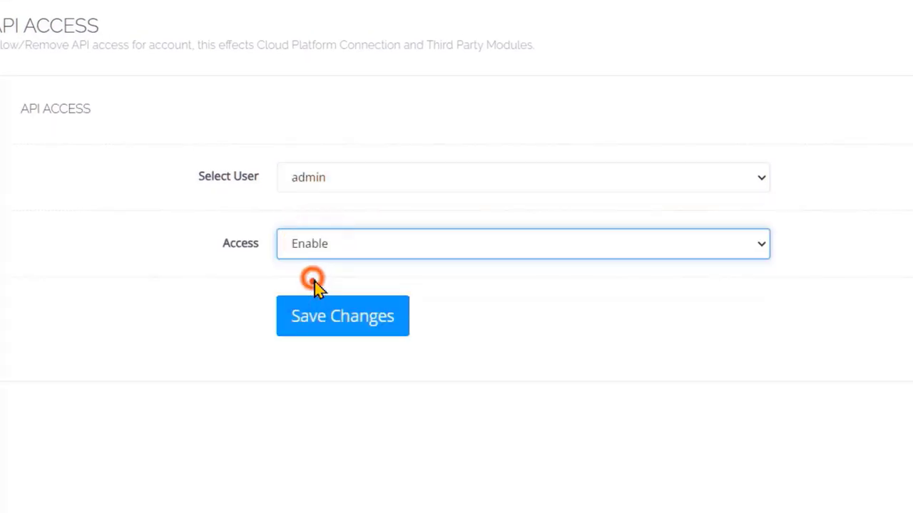
{"action": "left_click", "coordinate": [350, 323]}
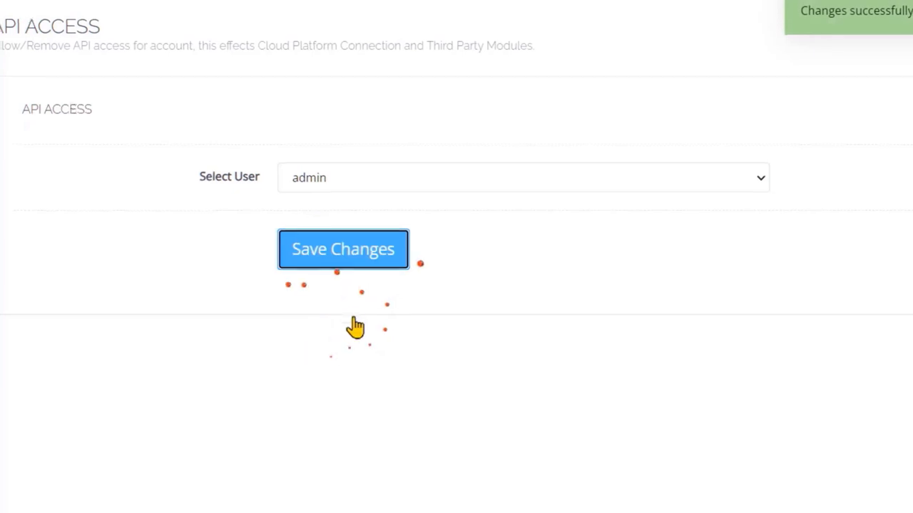
- Retry connecting TheDailyFin to CyberPanel Cloud and view the servers on the dashboard
{"action": "left_click", "coordinate": [316, 10]}
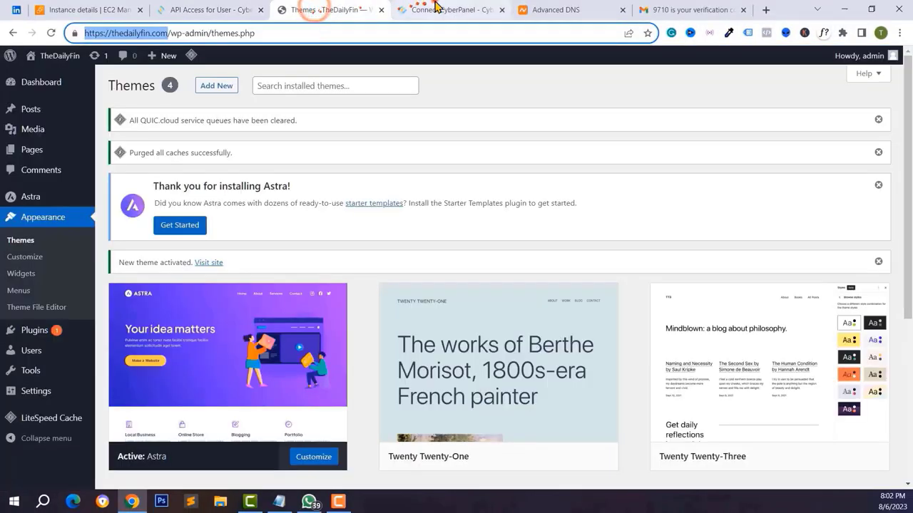
{"action": "left_click", "coordinate": [435, 9]}
{"action": "left_click", "coordinate": [822, 413]}
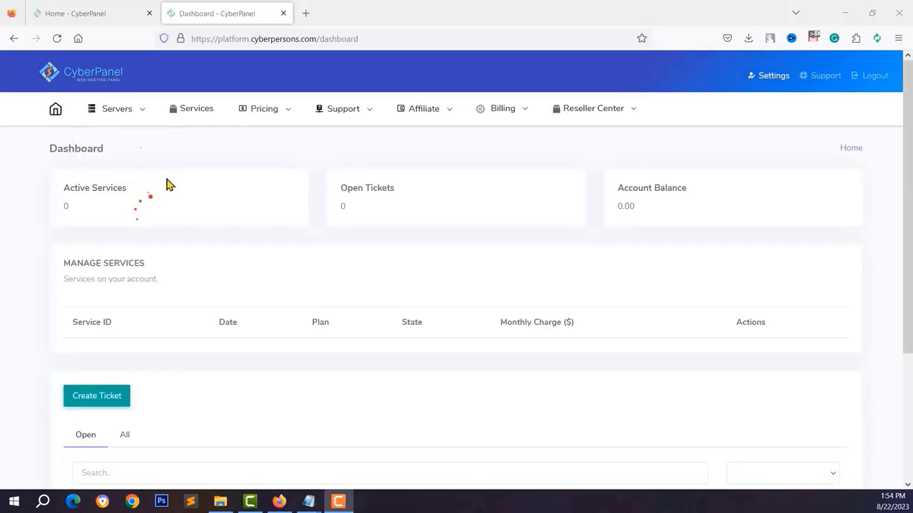
{"action": "left_click", "coordinate": [127, 110]}
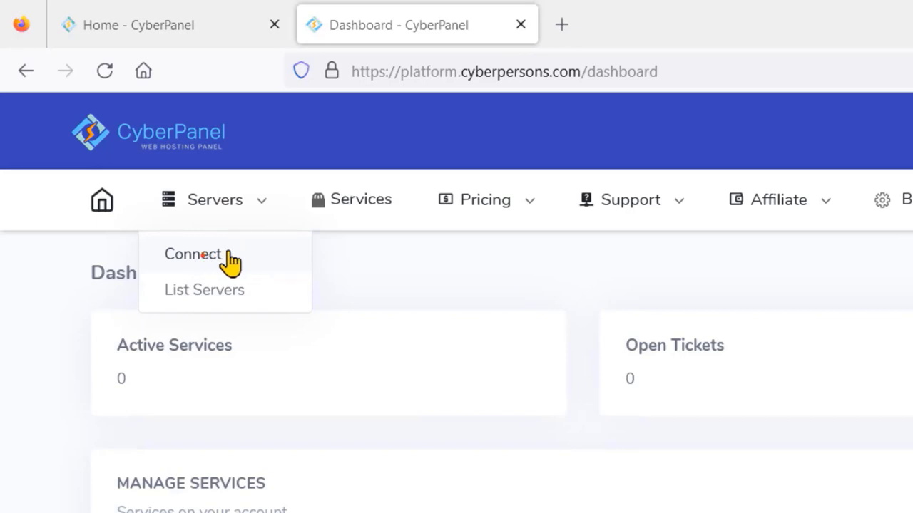
{"action": "left_click", "coordinate": [193, 292]}
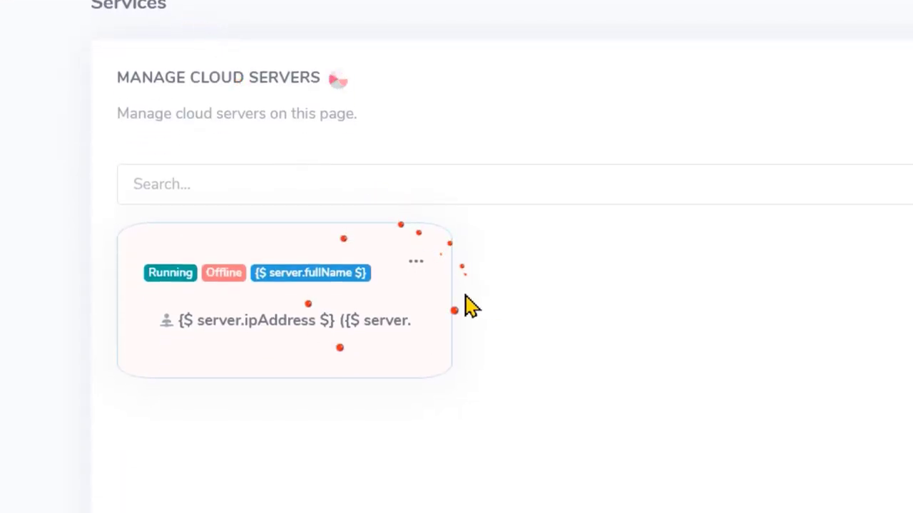
{"action": "left_click", "coordinate": [416, 261]}
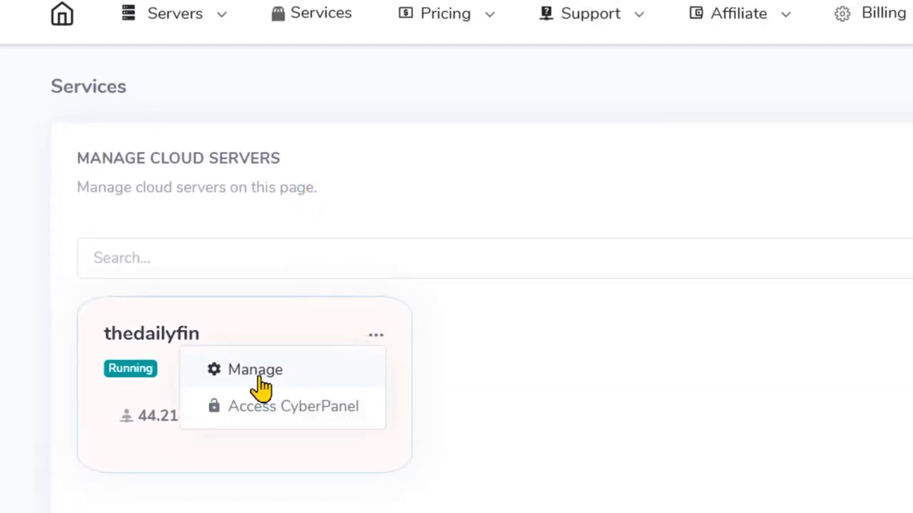
{"action": "left_click", "coordinate": [284, 374]}
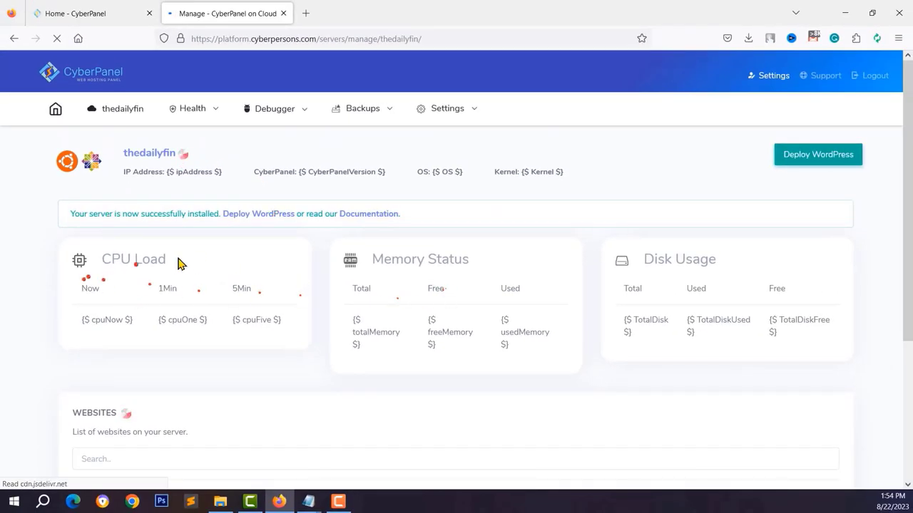
{"action": "scroll", "coordinate": [457, 278], "scroll_direction": "down", "scroll_amount": 1}
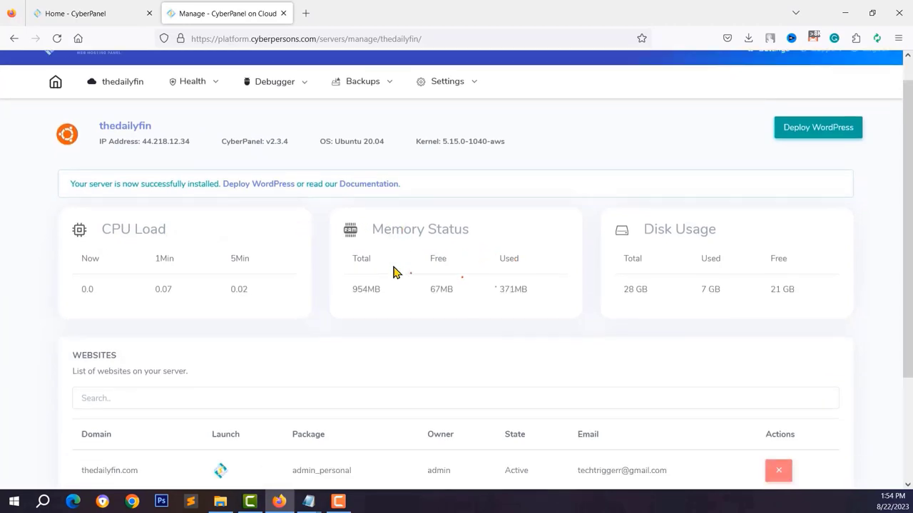
{"action": "scroll", "coordinate": [540, 327], "scroll_direction": "down", "scroll_amount": 4}
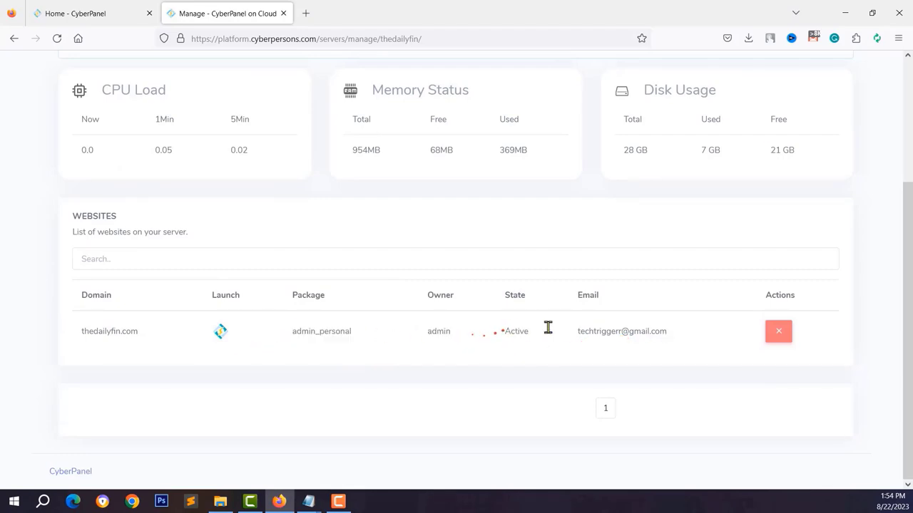
{"action": "scroll", "coordinate": [178, 320], "scroll_direction": "up", "scroll_amount": 3}
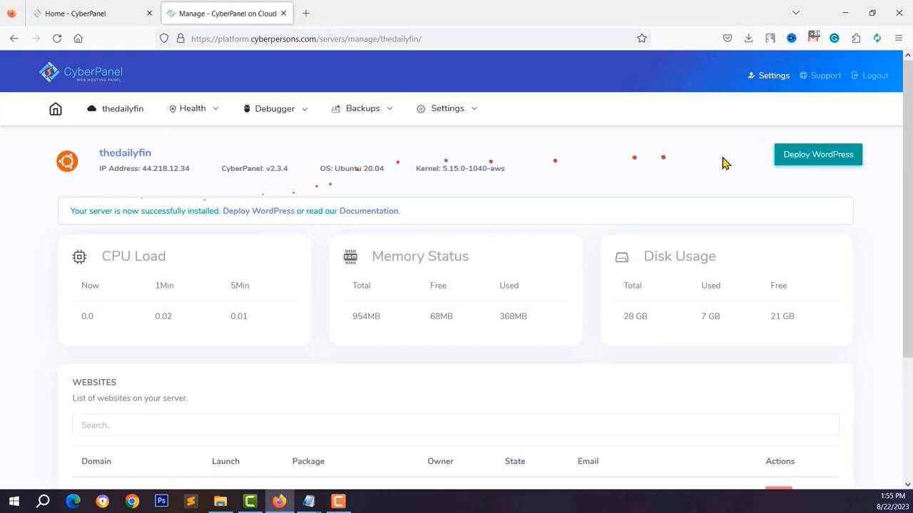
{"action": "left_click", "coordinate": [447, 109]}
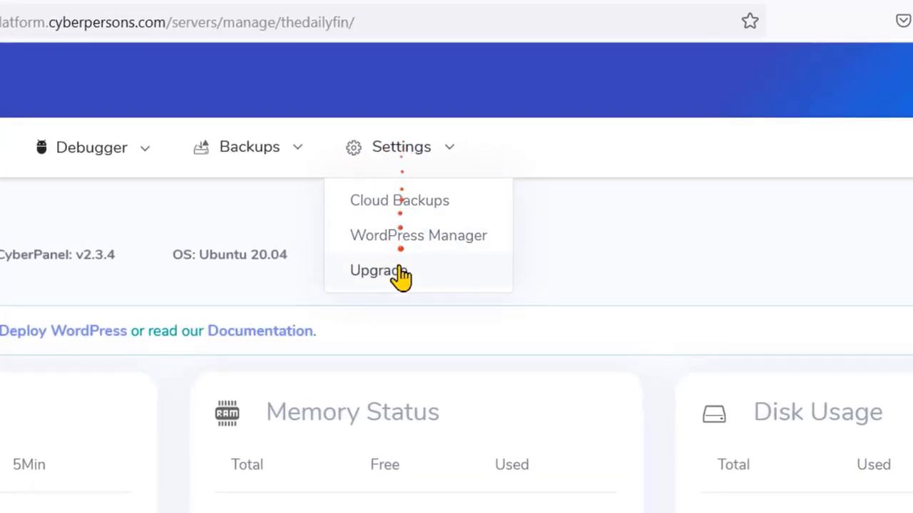
{"action": "left_click", "coordinate": [492, 272]}
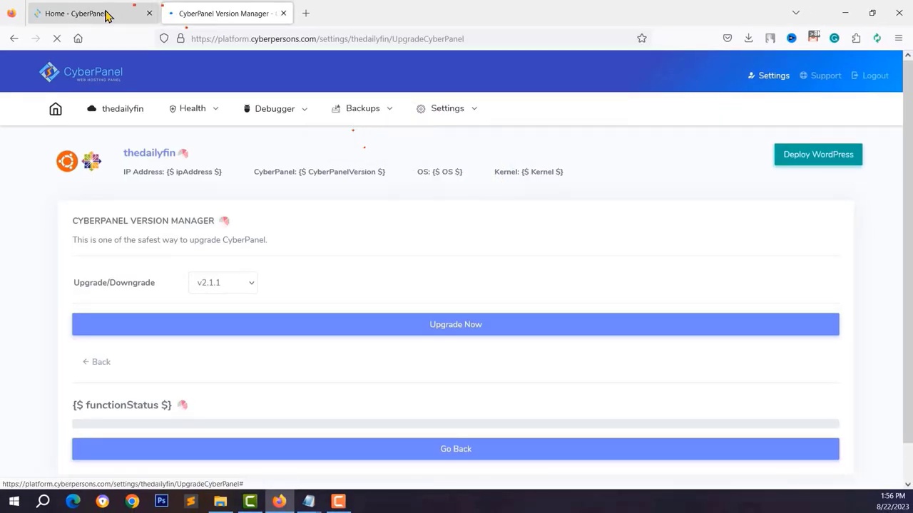
{"action": "left_click", "coordinate": [216, 280]}
{"action": "left_click", "coordinate": [234, 312]}
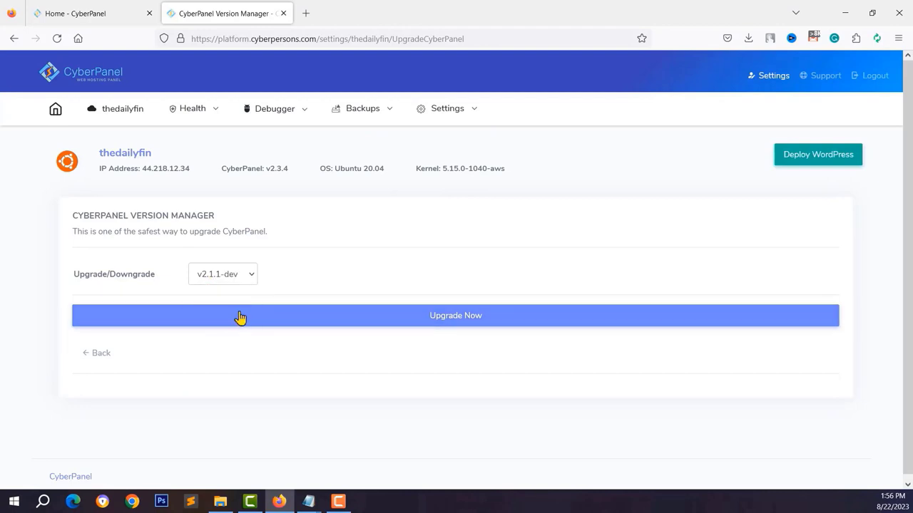
{"action": "left_click", "coordinate": [451, 321]}
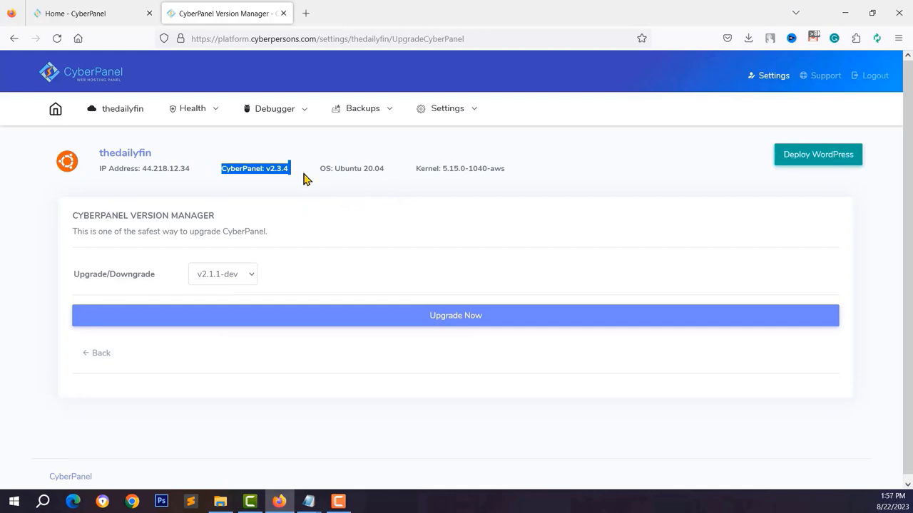
{"action": "left_click_drag", "start_coordinate": [320, 169], "coordinate": [387, 169]}
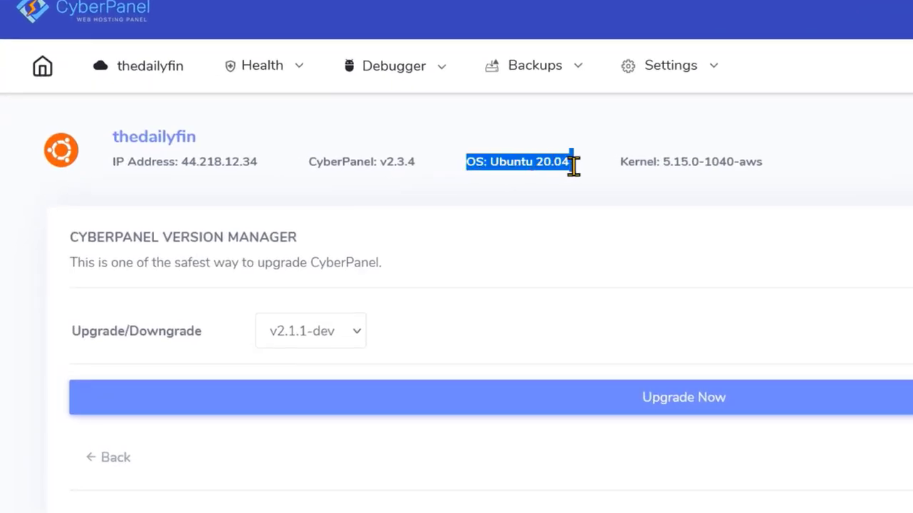
{"action": "left_click_drag", "start_coordinate": [574, 164], "coordinate": [556, 171]}
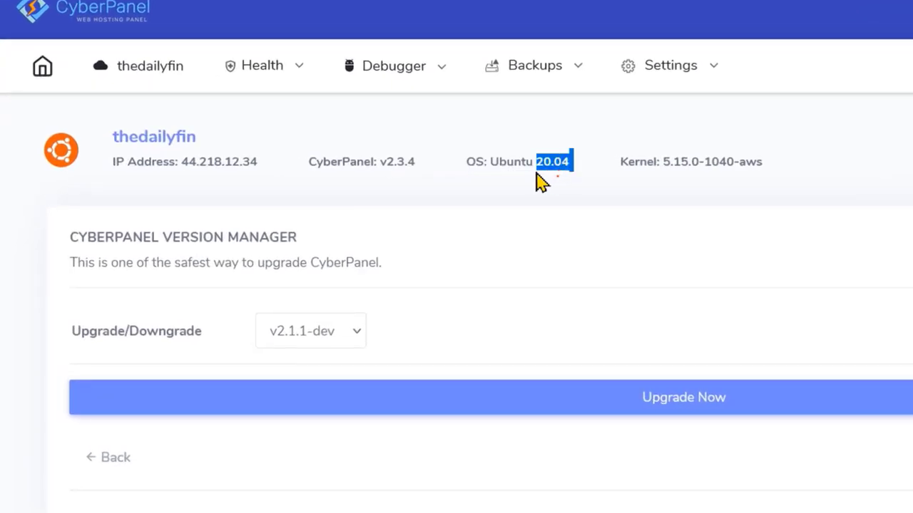
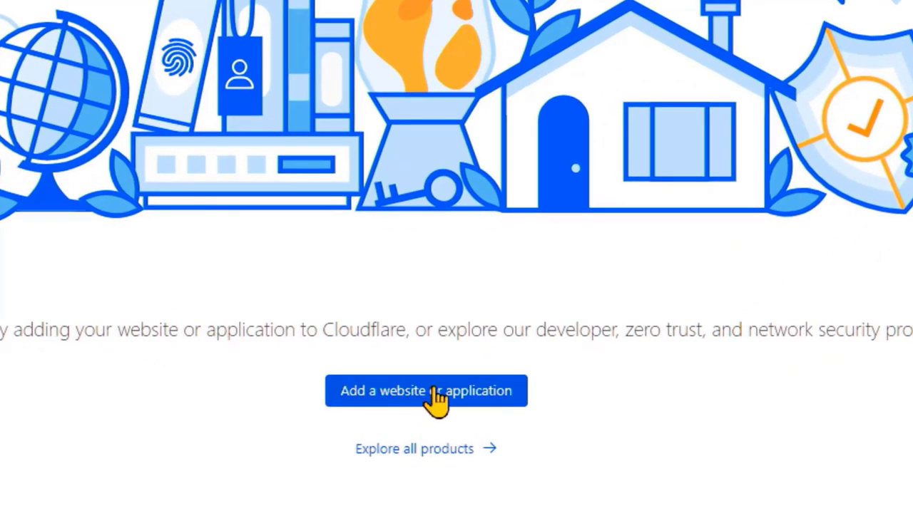
- Add thedailyfin.com as a new Cloudflare site on the Free plan
{"action": "left_click", "coordinate": [436, 397]}
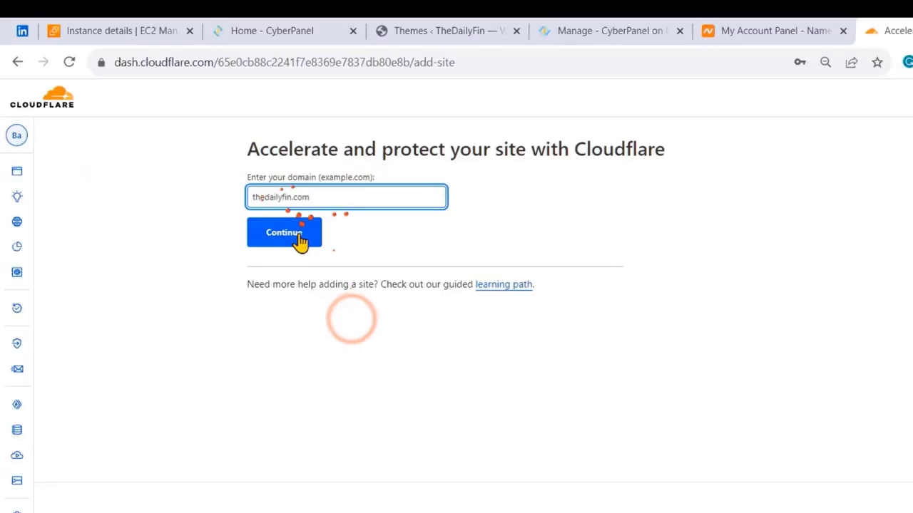
{"action": "left_click", "coordinate": [158, 201]}
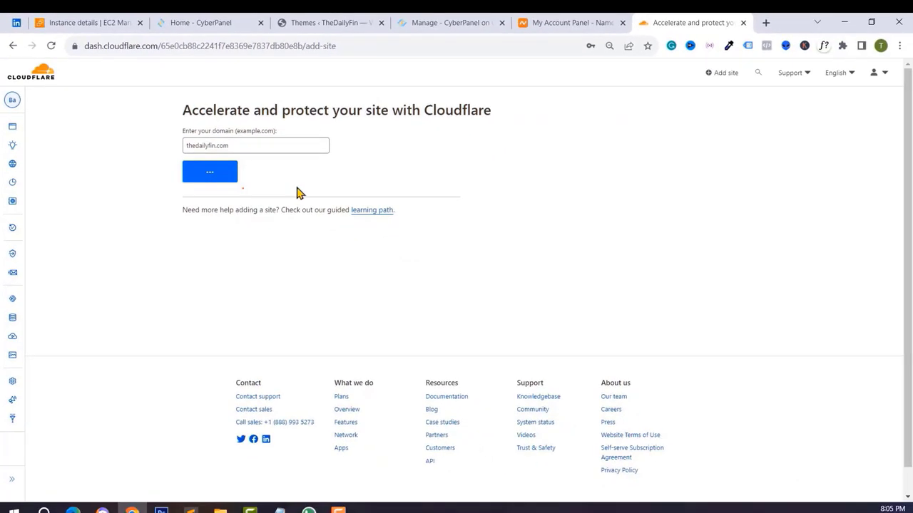
{"action": "scroll", "coordinate": [566, 241], "scroll_direction": "down", "scroll_amount": 3}
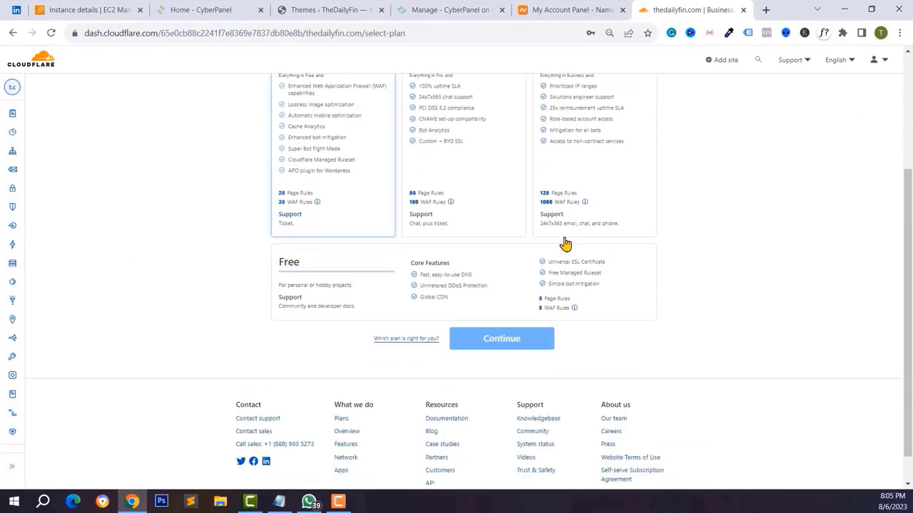
{"action": "scroll", "coordinate": [565, 243], "scroll_direction": "up", "scroll_amount": 2}
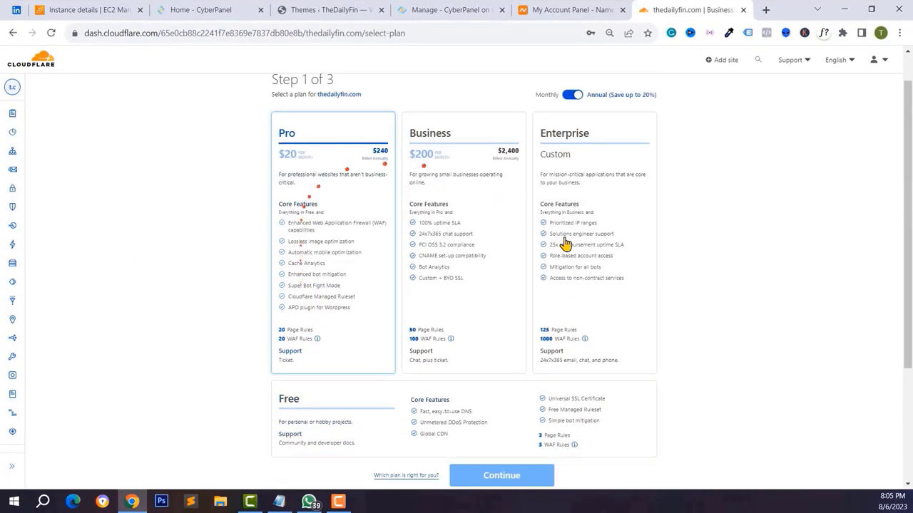
{"action": "scroll", "coordinate": [372, 337], "scroll_direction": "down", "scroll_amount": 2}
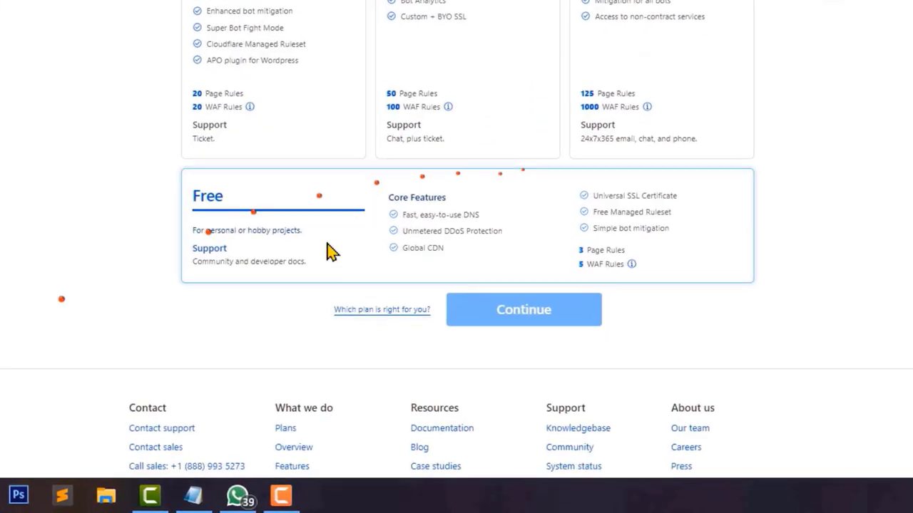
{"action": "left_click", "coordinate": [329, 250]}
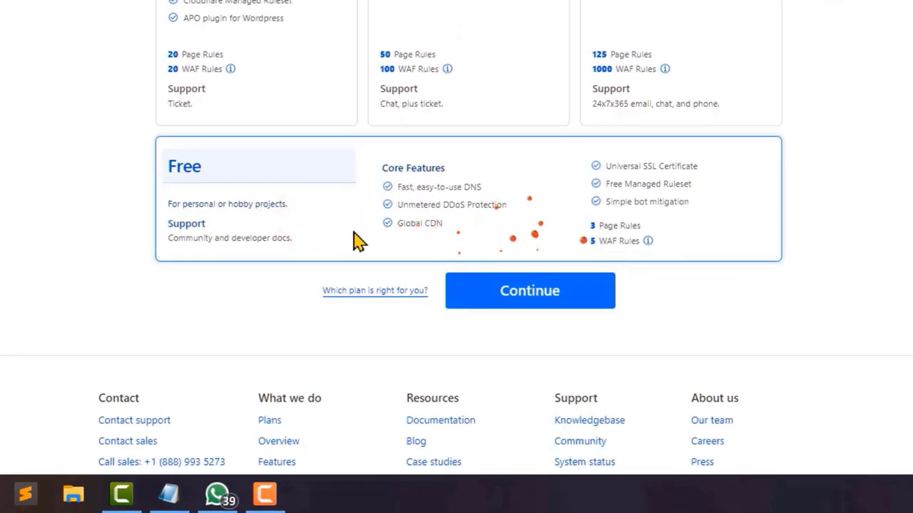
{"action": "left_click", "coordinate": [527, 292]}
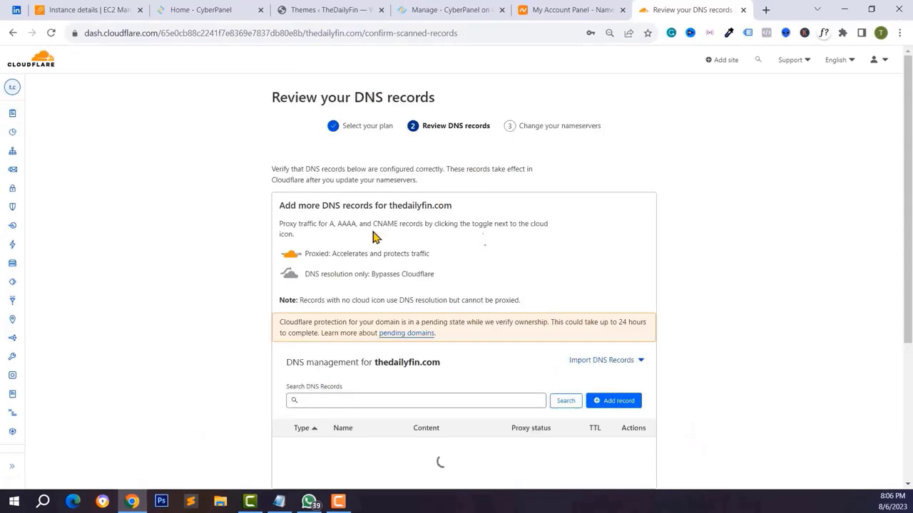
- Set the thedailyfin.com A record to DNS only and accept the DNS records
{"action": "scroll", "coordinate": [499, 228], "scroll_direction": "down", "scroll_amount": 5}
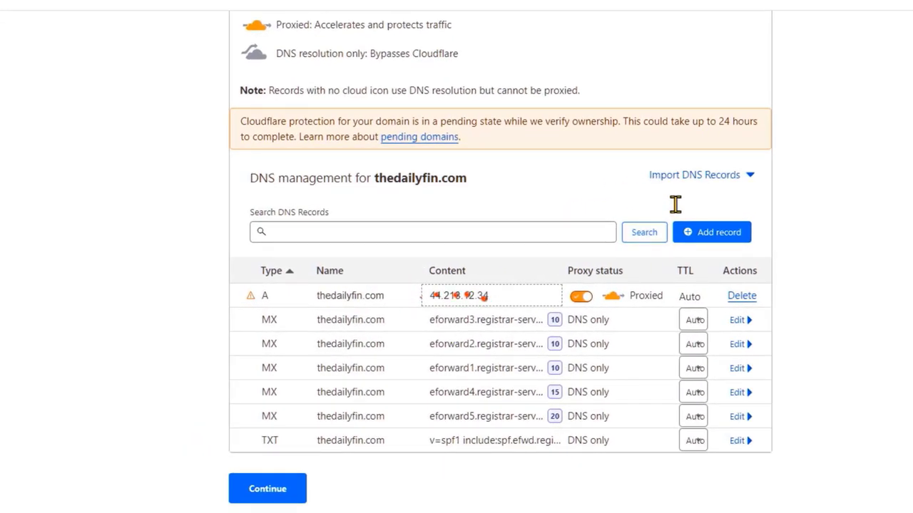
{"action": "left_click", "coordinate": [580, 298]}
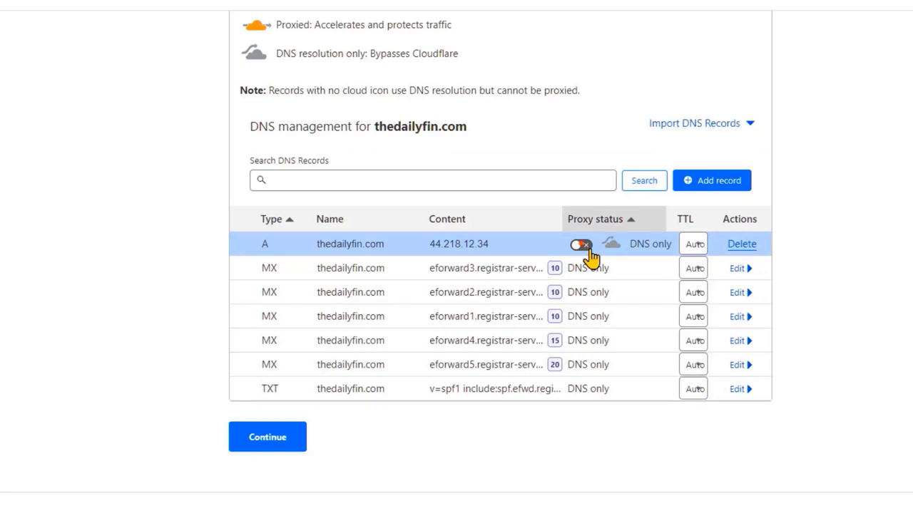
{"action": "left_click", "coordinate": [268, 438]}
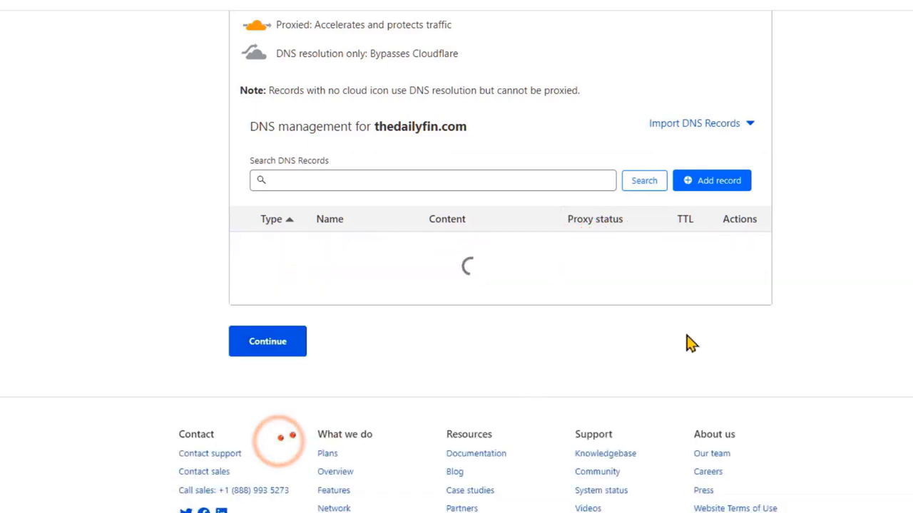
- Review the Change your nameservers instructions, noting the current dns1.registrar-servers.com nameserver
{"action": "scroll", "coordinate": [688, 342], "scroll_direction": "up", "scroll_amount": 2}
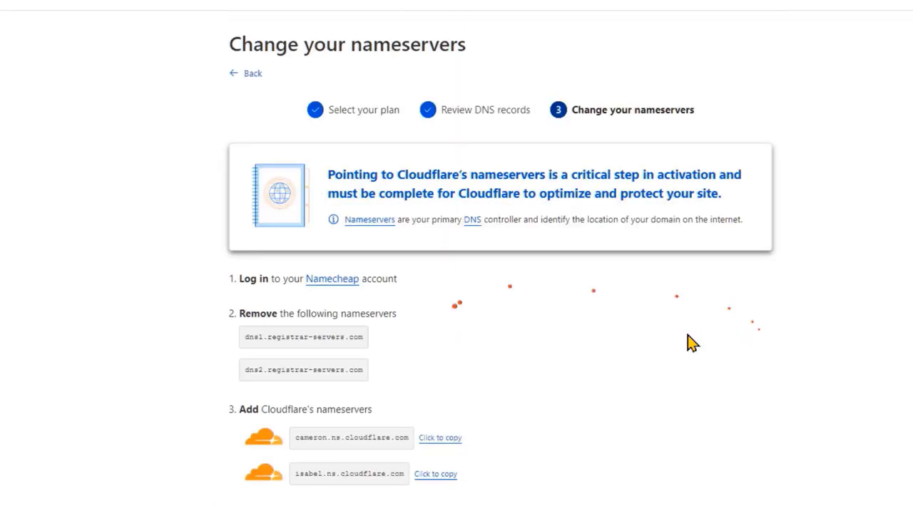
{"action": "scroll", "coordinate": [688, 342], "scroll_direction": "down", "scroll_amount": 2}
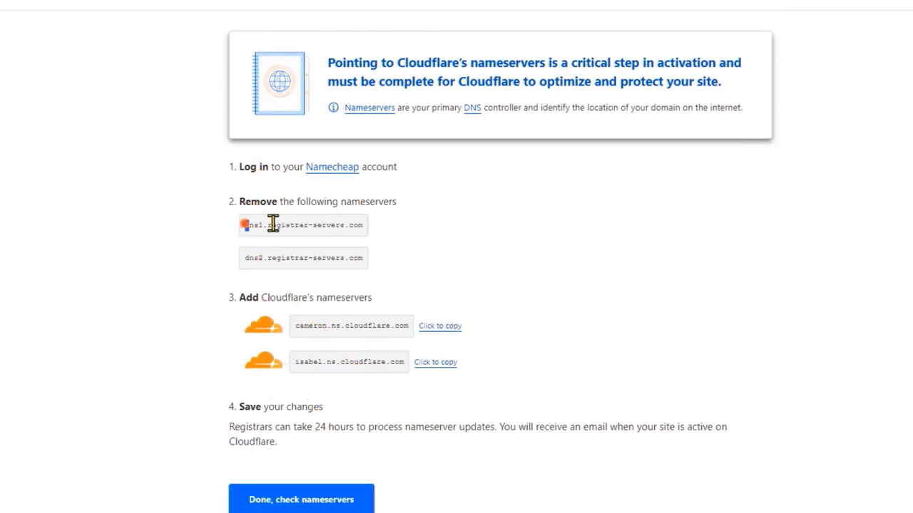
{"action": "left_click_drag", "start_coordinate": [273, 224], "coordinate": [381, 231]}
{"action": "left_click", "coordinate": [375, 236]}
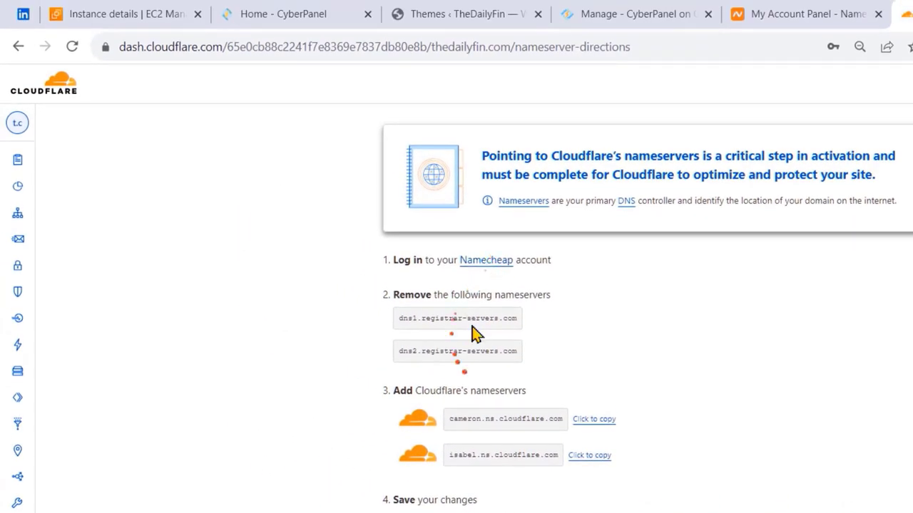
{"action": "scroll", "coordinate": [476, 334], "scroll_direction": "down", "scroll_amount": 1}
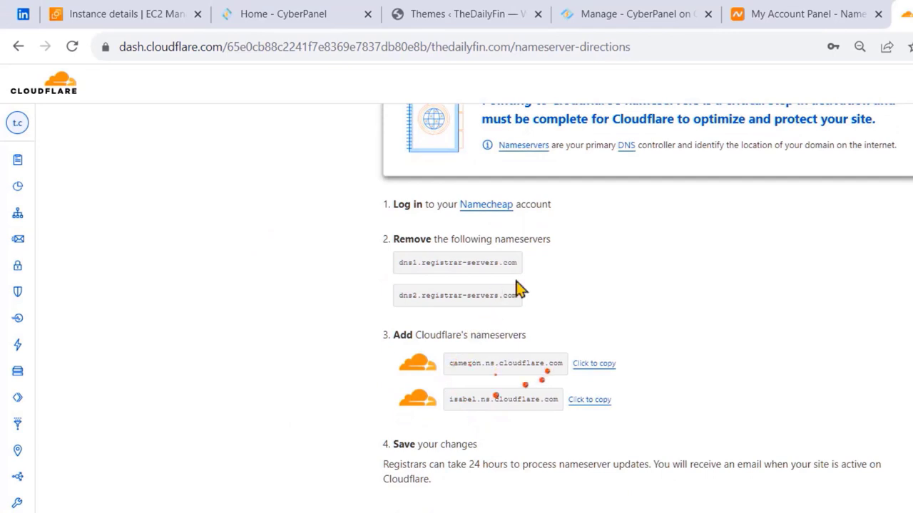
- Open thedailyfin.com's domain settings in Namecheap and switch its nameservers to Custom DNS
{"action": "left_click", "coordinate": [784, 16]}
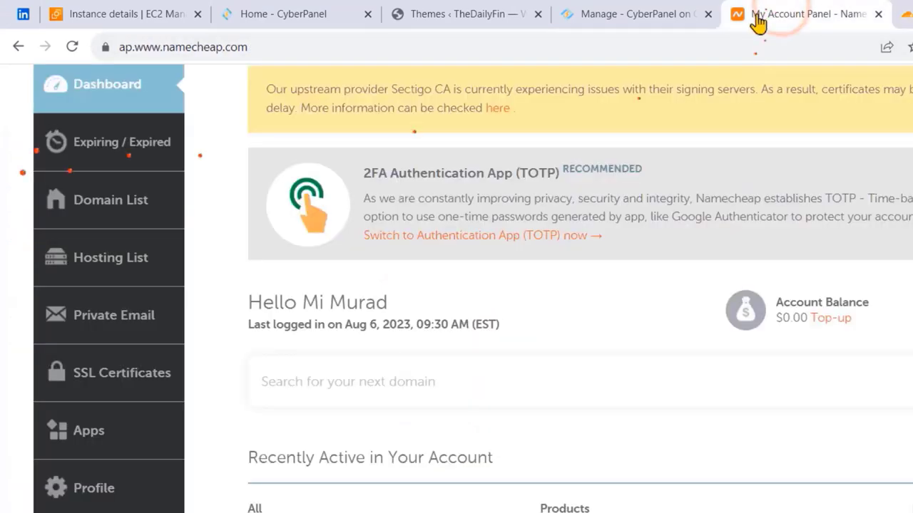
{"action": "scroll", "coordinate": [270, 149], "scroll_direction": "up", "scroll_amount": 2}
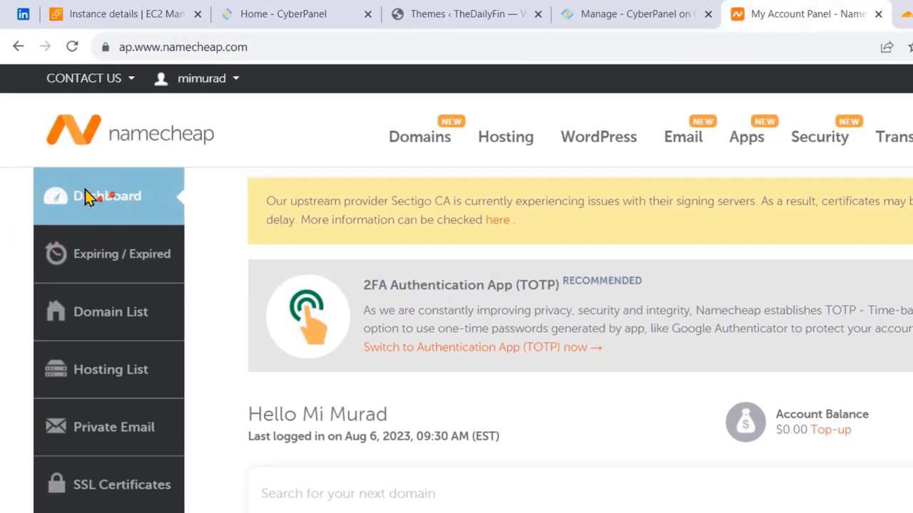
{"action": "scroll", "coordinate": [85, 198], "scroll_direction": "down", "scroll_amount": 5}
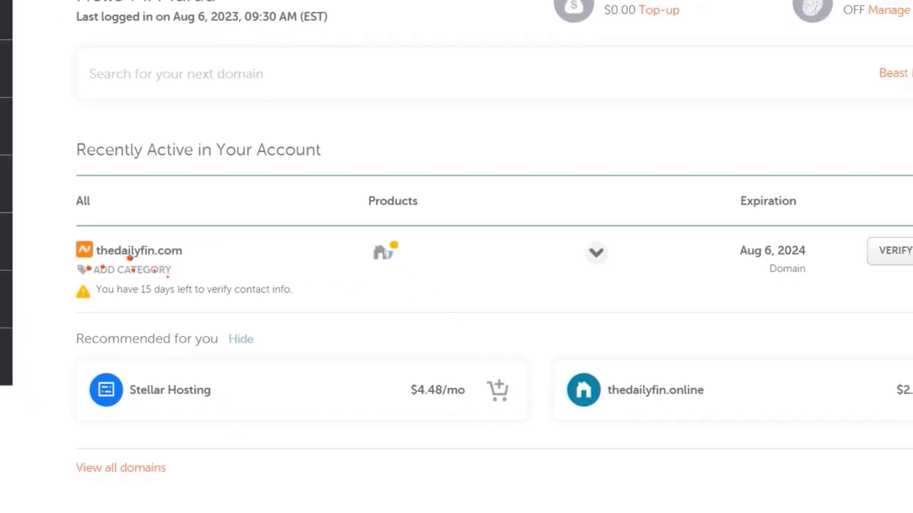
{"action": "left_click", "coordinate": [893, 210]}
{"action": "left_click", "coordinate": [874, 238]}
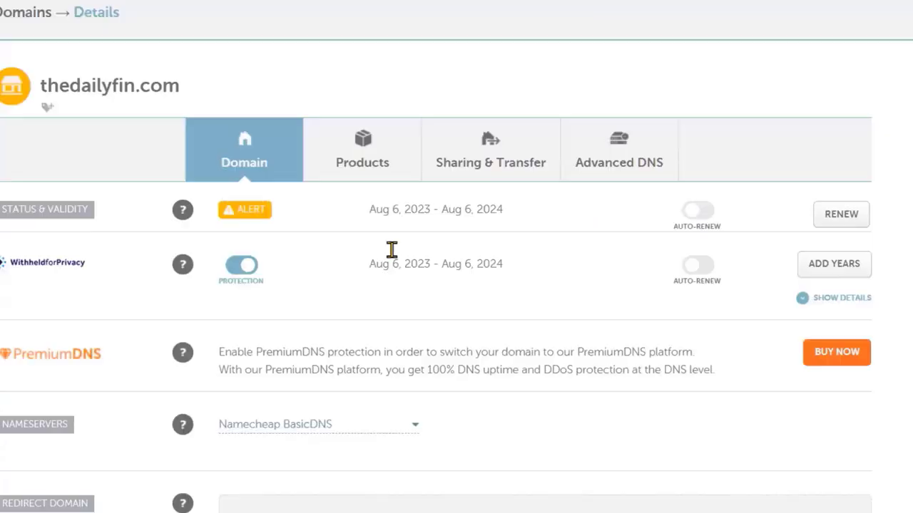
{"action": "scroll", "coordinate": [412, 272], "scroll_direction": "down", "scroll_amount": 4}
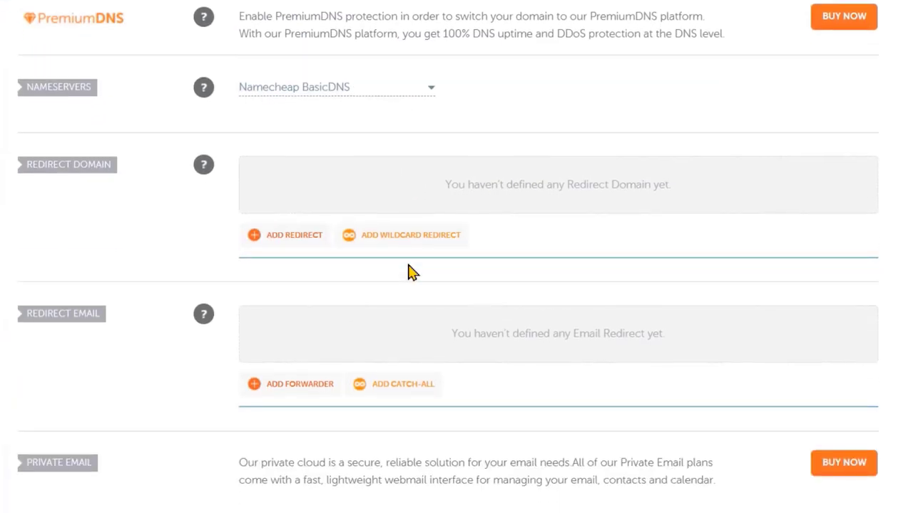
{"action": "scroll", "coordinate": [412, 273], "scroll_direction": "up", "scroll_amount": 2}
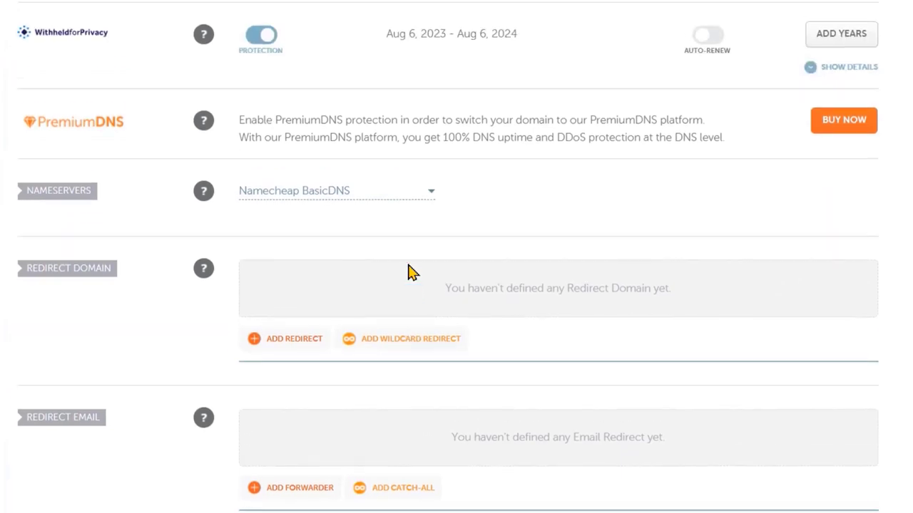
{"action": "left_click", "coordinate": [261, 191]}
{"action": "left_click", "coordinate": [267, 275]}
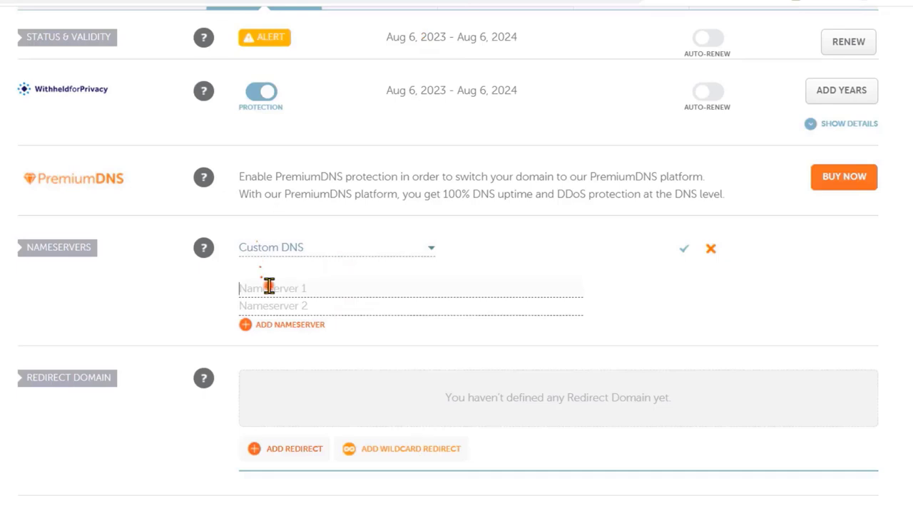
- Enter cameron.ns.cloudflare.com and isabel.ns.cloudflare.com as the custom nameservers and save
{"action": "left_click", "coordinate": [269, 286]}
{"action": "type", "text": "cameron.ns.cloudflare.com"}
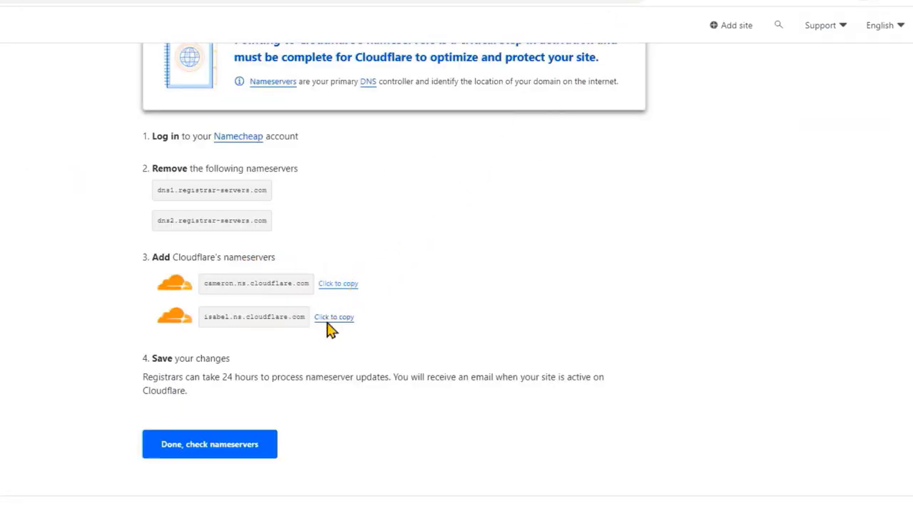
{"action": "left_click", "coordinate": [332, 320]}
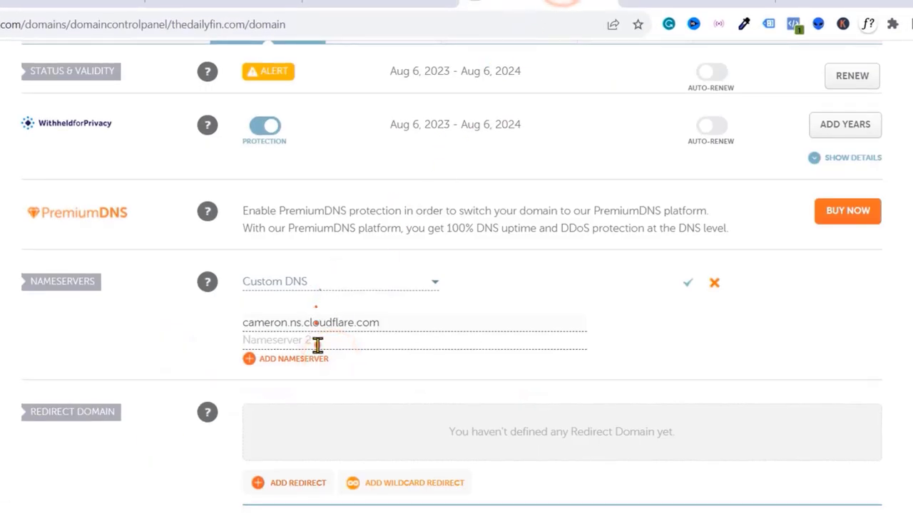
{"action": "left_click", "coordinate": [317, 344]}
{"action": "type", "text": "isabel.ns.cloudflare.com"}
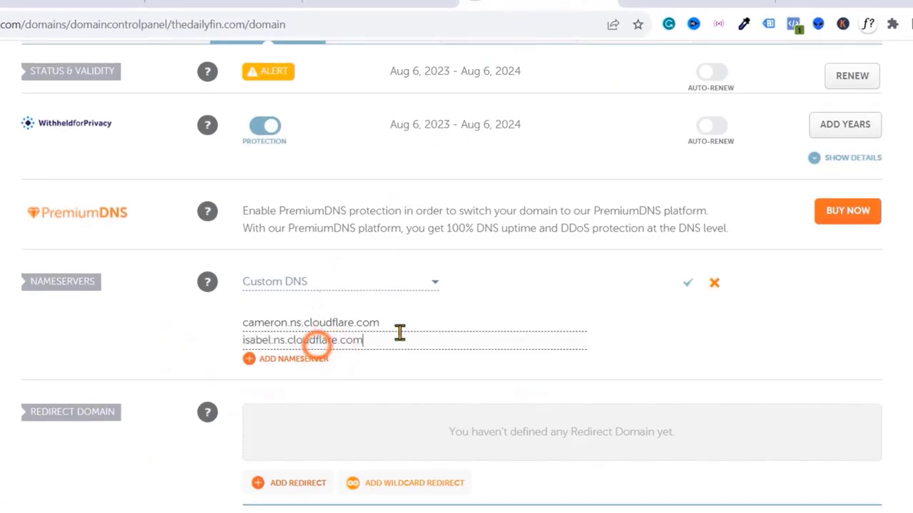
{"action": "left_click", "coordinate": [687, 283]}
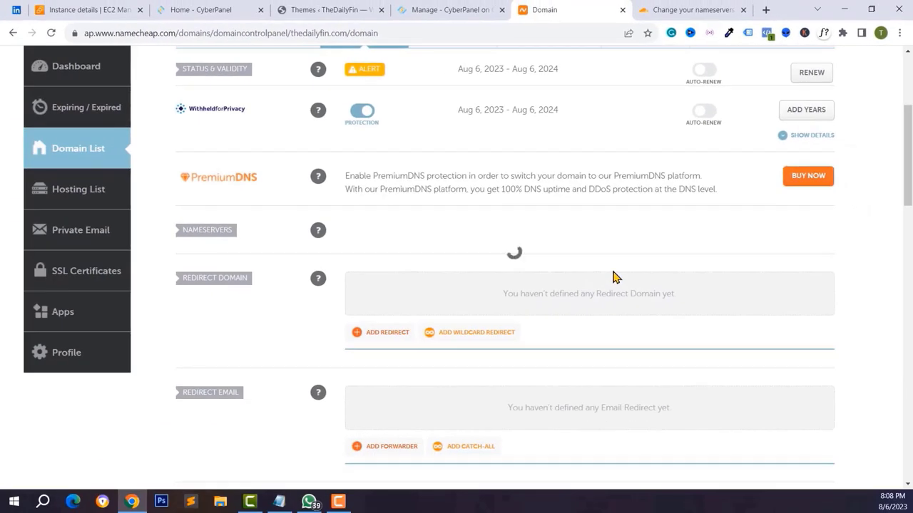
{"action": "left_click", "coordinate": [676, 7]}
- Confirm in Cloudflare that the nameservers were changed so they get checked
{"action": "scroll", "coordinate": [505, 230], "scroll_direction": "up", "scroll_amount": 2}
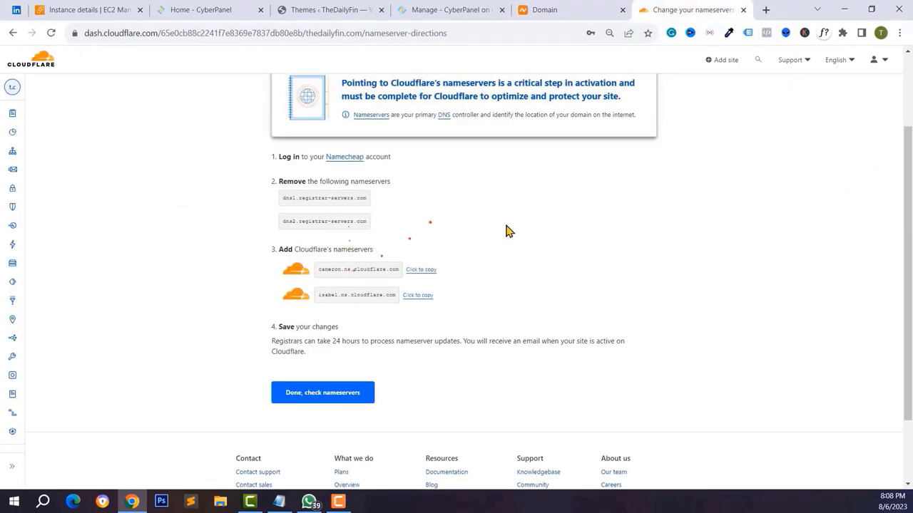
{"action": "scroll", "coordinate": [444, 281], "scroll_direction": "down", "scroll_amount": 2}
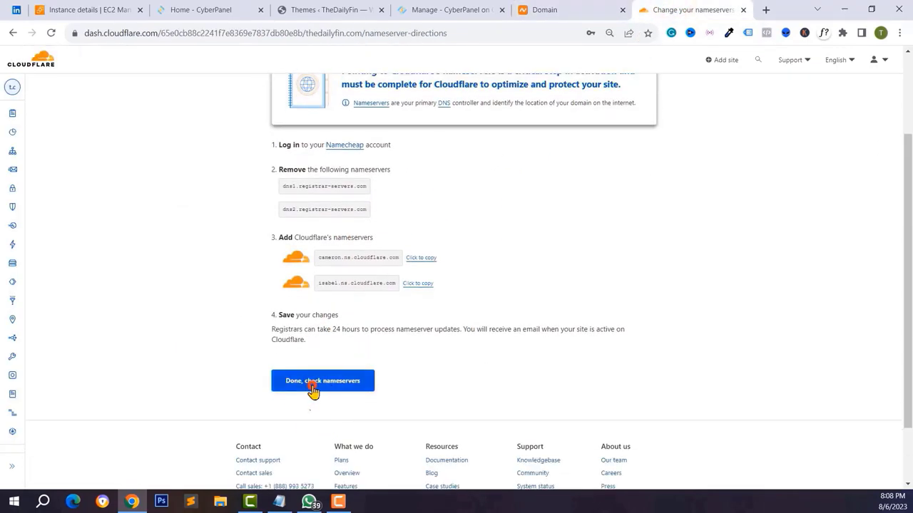
{"action": "left_click", "coordinate": [312, 385]}
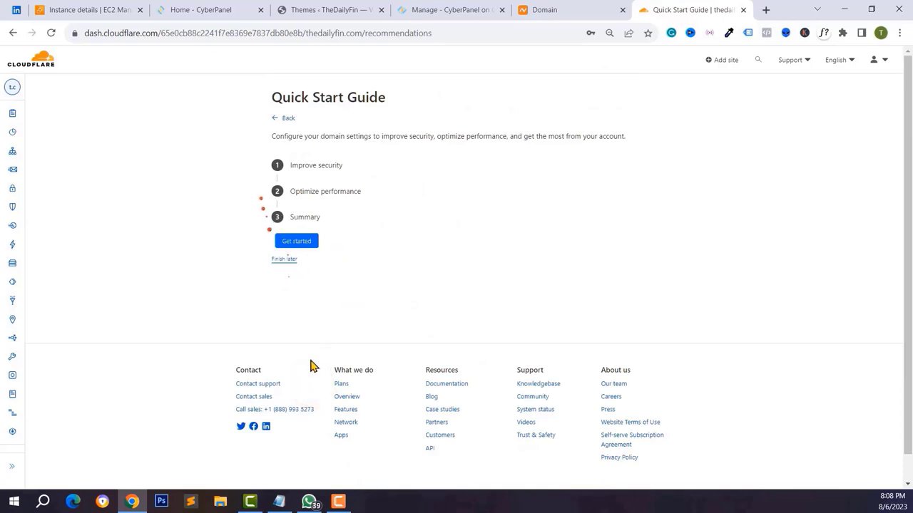
- Complete the Quick Start Guide with HTTPS Rewrites and Brotli on, then recheck nameservers
{"action": "left_click", "coordinate": [298, 242]}
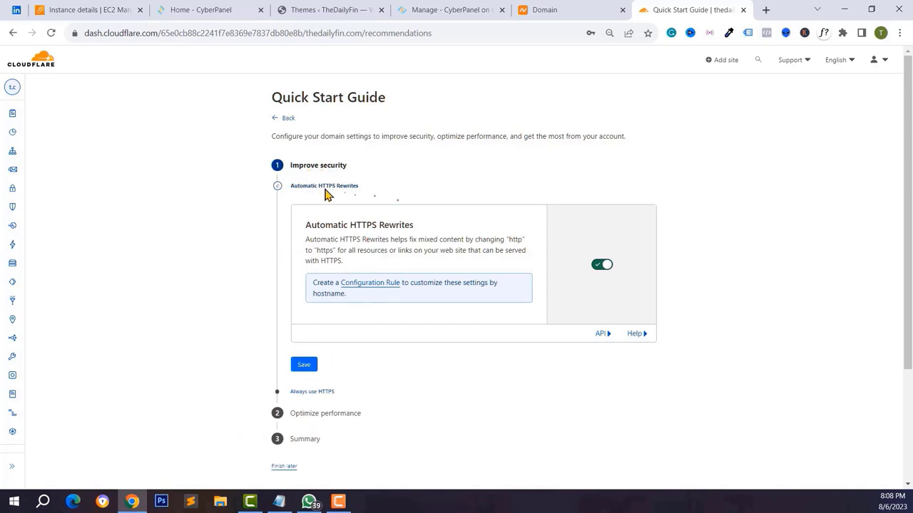
{"action": "left_click", "coordinate": [304, 365]}
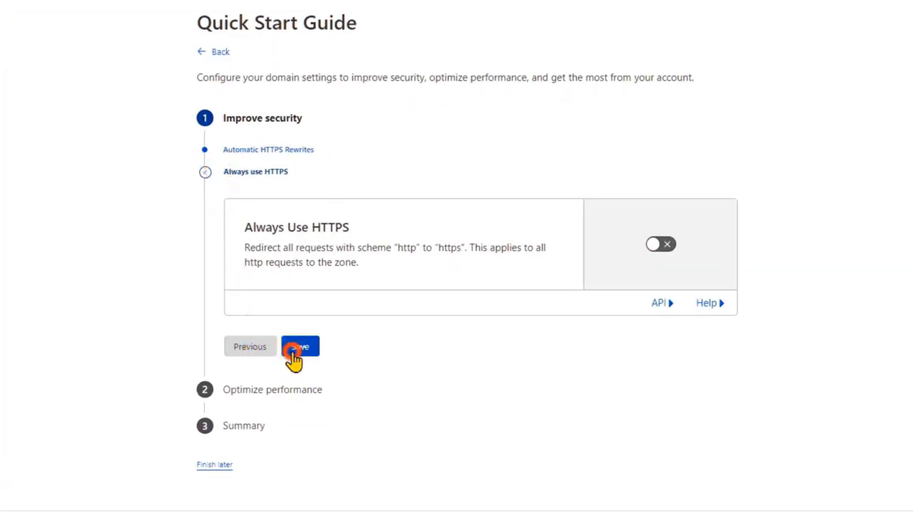
{"action": "left_click", "coordinate": [295, 356]}
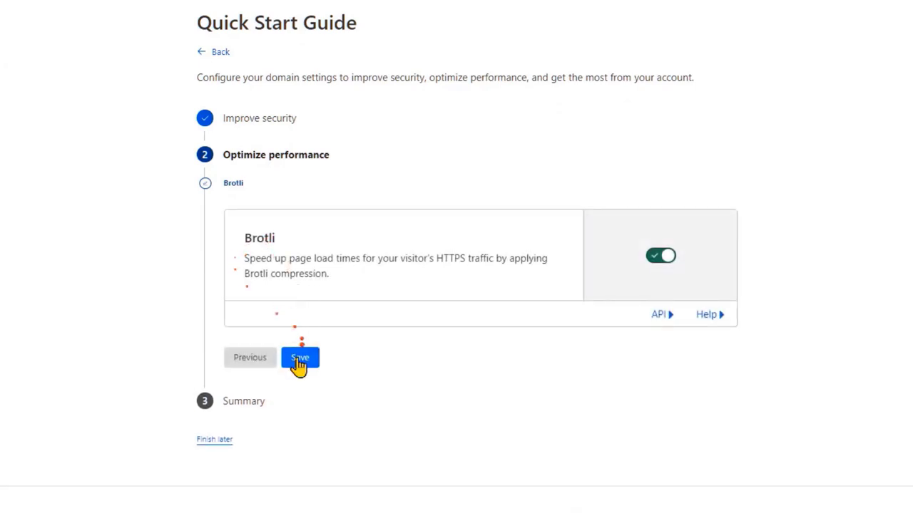
{"action": "left_click", "coordinate": [298, 360]}
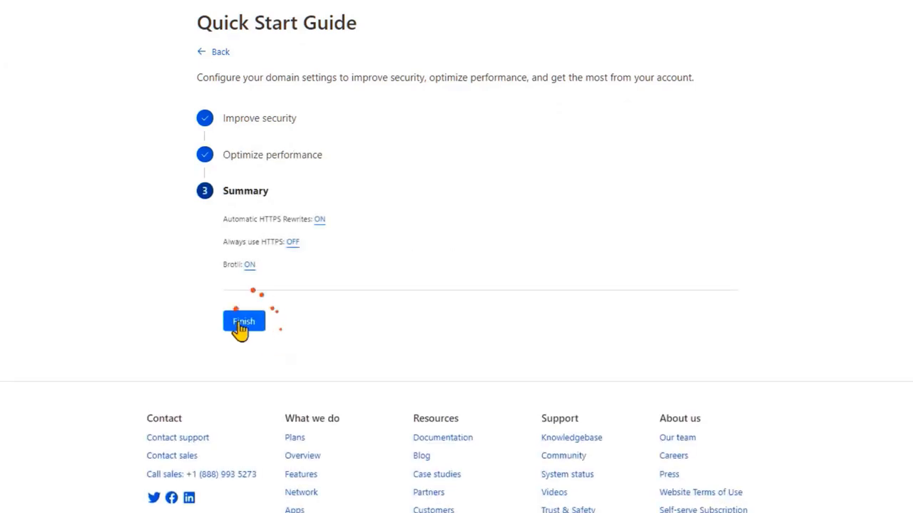
{"action": "left_click", "coordinate": [239, 323]}
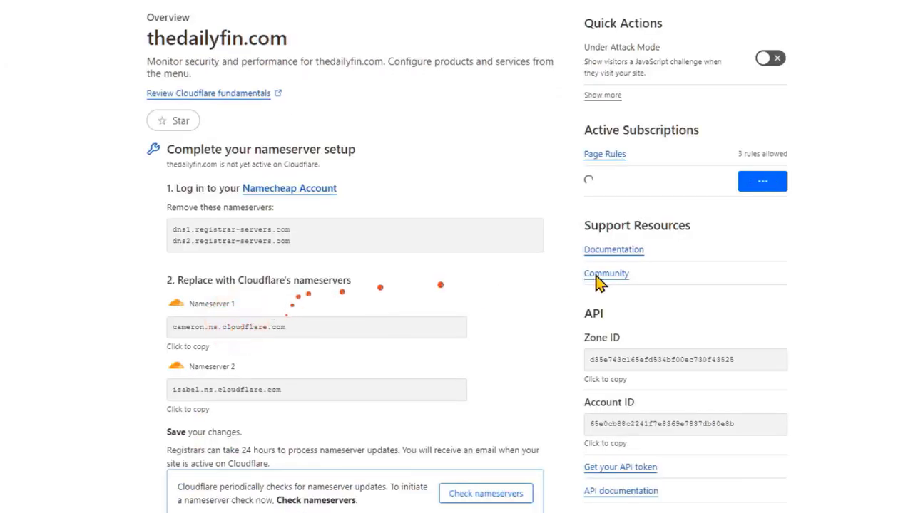
{"action": "left_click", "coordinate": [473, 497]}
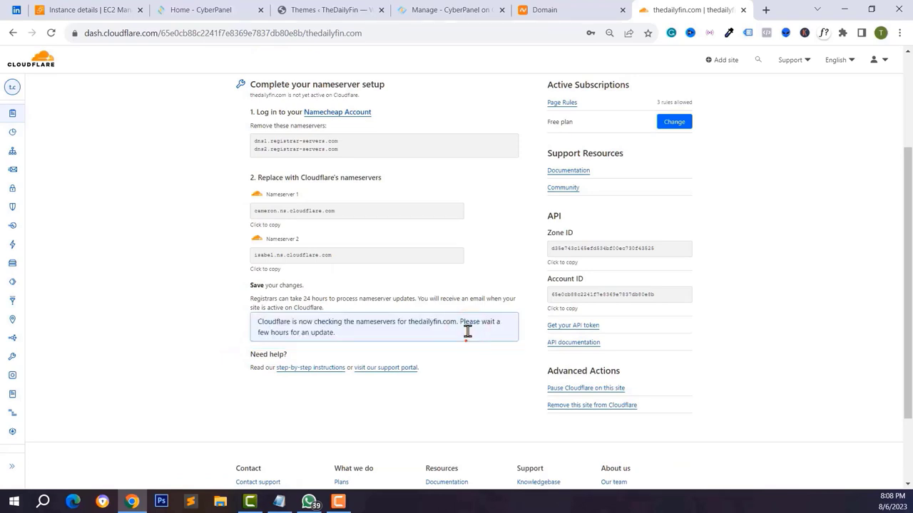
- Confirm thedailyfin.com is now protected and view its SSL/TLS Flexible encryption mode
{"action": "scroll", "coordinate": [324, 342], "scroll_direction": "up", "scroll_amount": 2}
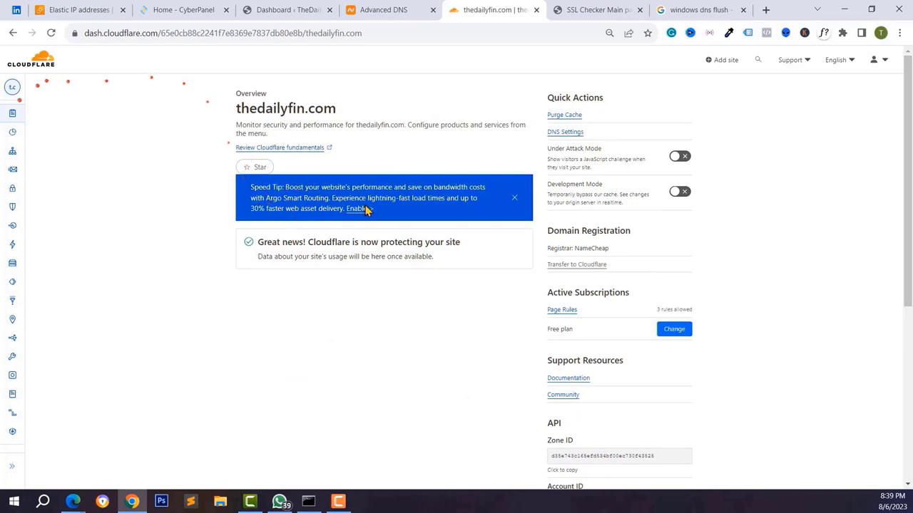
{"action": "left_click_drag", "start_coordinate": [300, 243], "coordinate": [403, 242]}
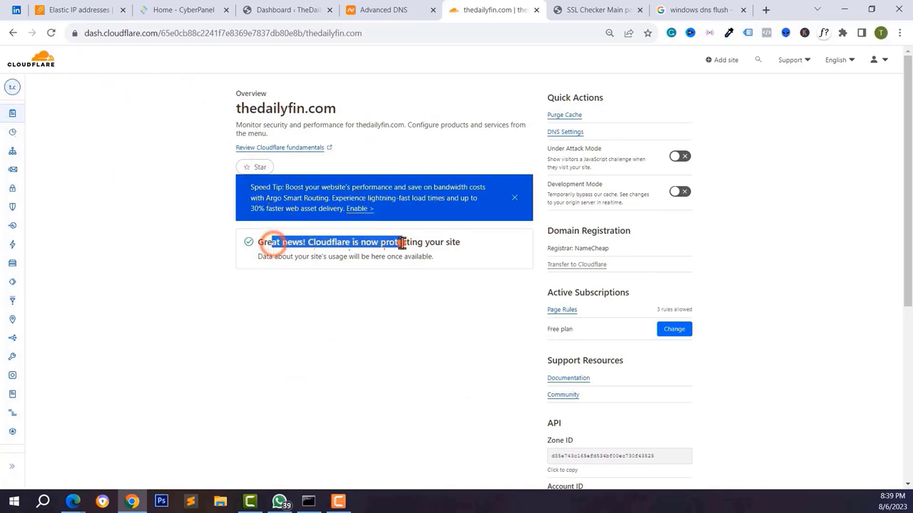
{"action": "left_click", "coordinate": [402, 242]}
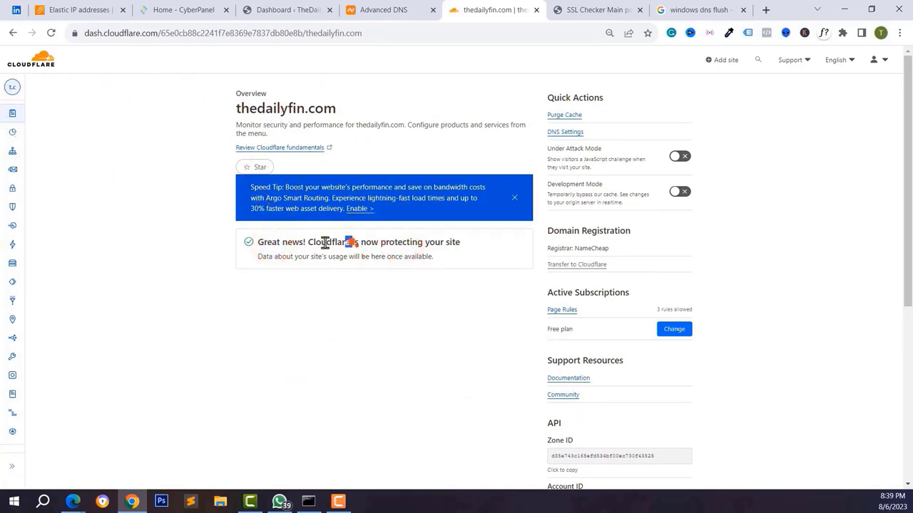
{"action": "left_click", "coordinate": [312, 243]}
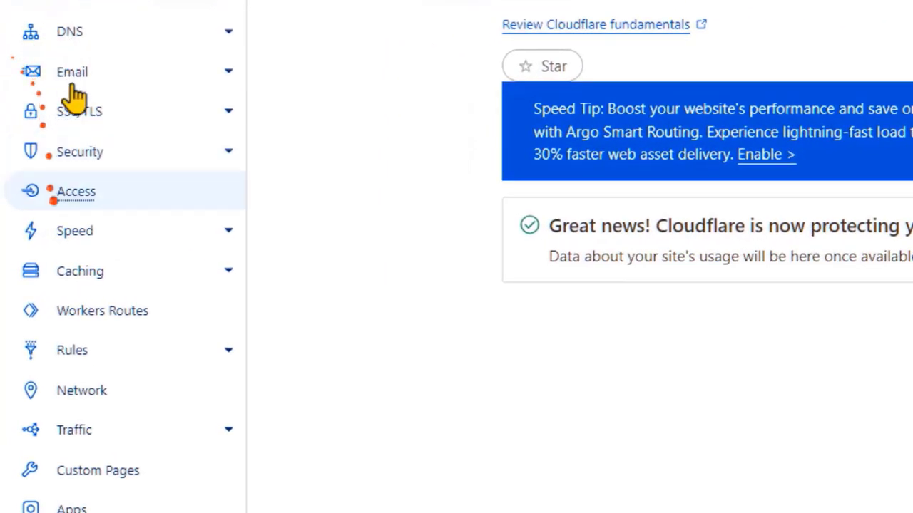
{"action": "left_click", "coordinate": [81, 127]}
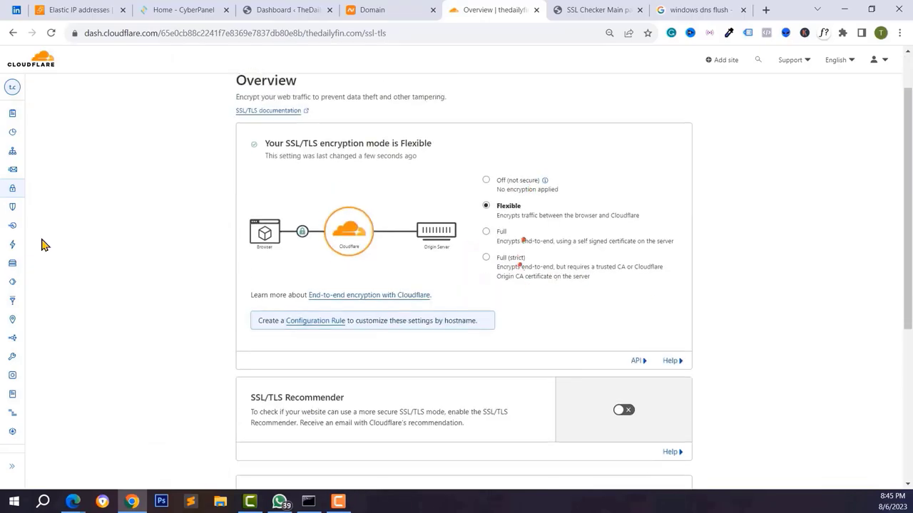
{"action": "scroll", "coordinate": [42, 245], "scroll_direction": "up", "scroll_amount": 1}
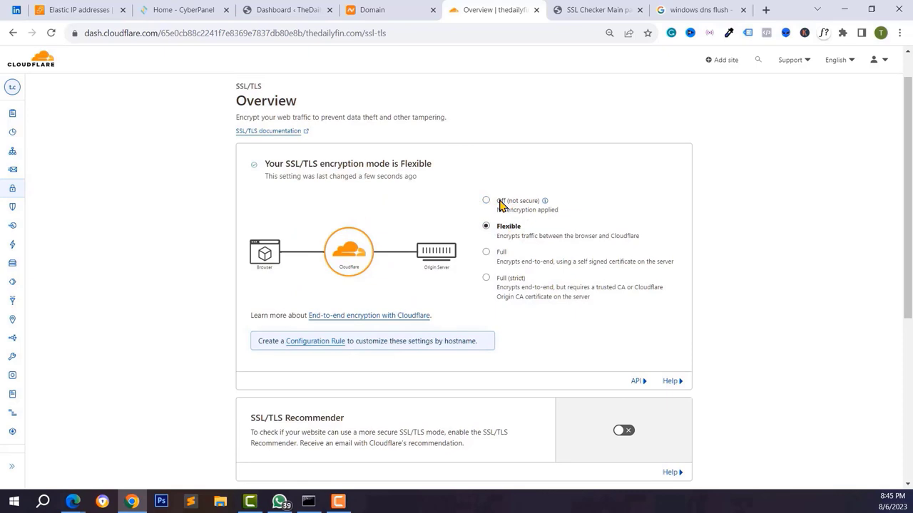
{"action": "left_click", "coordinate": [172, 10]}
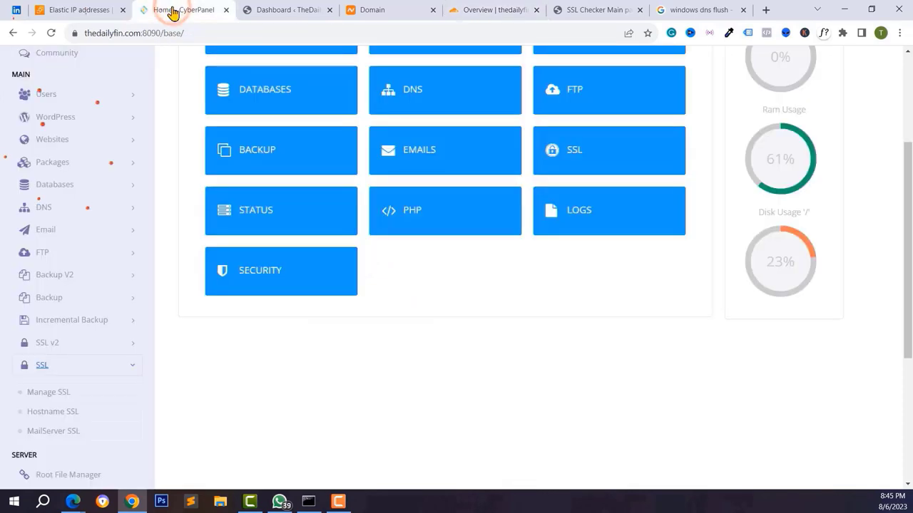
{"action": "scroll", "coordinate": [70, 249], "scroll_direction": "down", "scroll_amount": 2}
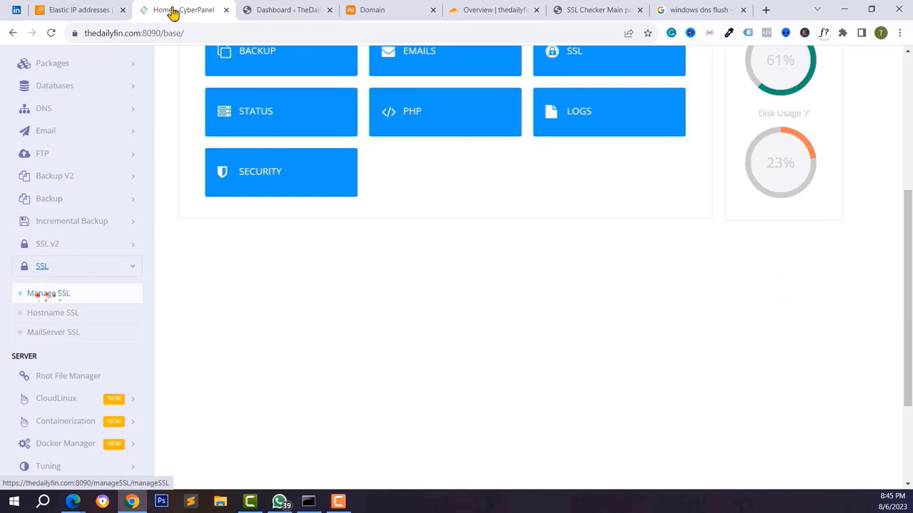
{"action": "left_click", "coordinate": [277, 10]}
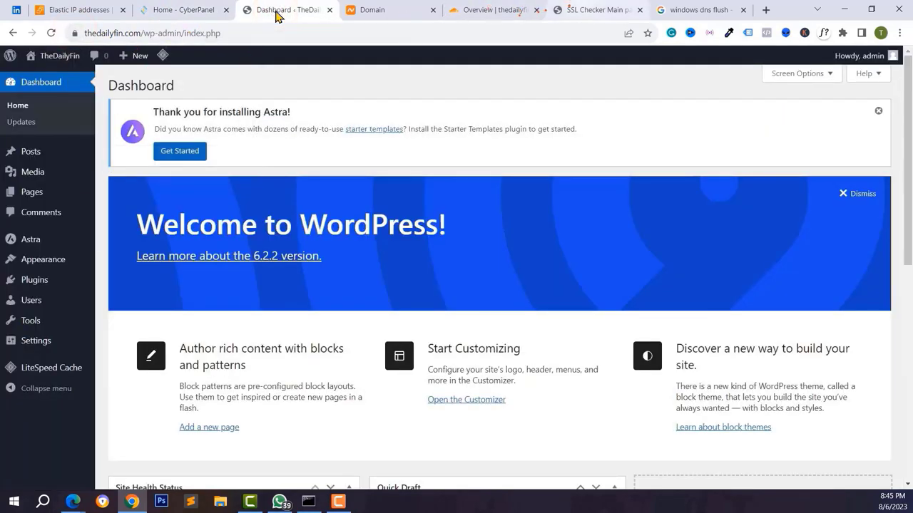
{"action": "left_click", "coordinate": [469, 7]}
{"action": "scroll", "coordinate": [469, 7], "scroll_direction": "down", "scroll_amount": 1}
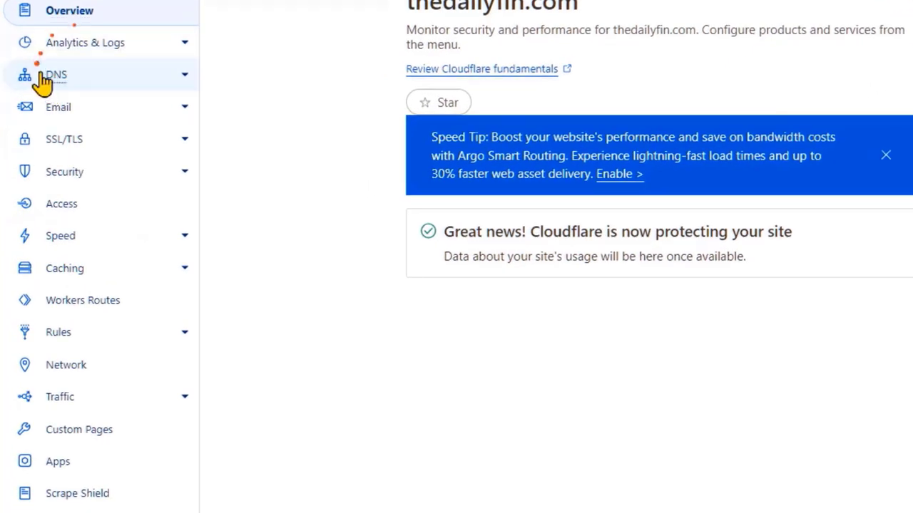
- Review thedailyfin.com's Cloudflare DNS records, including A 44.218.12.34, then go to Namecheap's Advanced DNS
{"action": "left_click", "coordinate": [43, 81]}
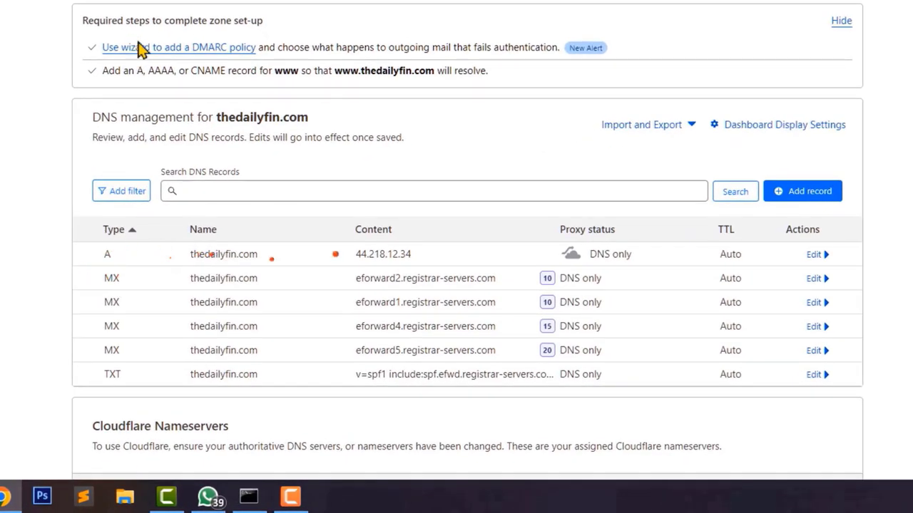
{"action": "left_click", "coordinate": [381, 9]}
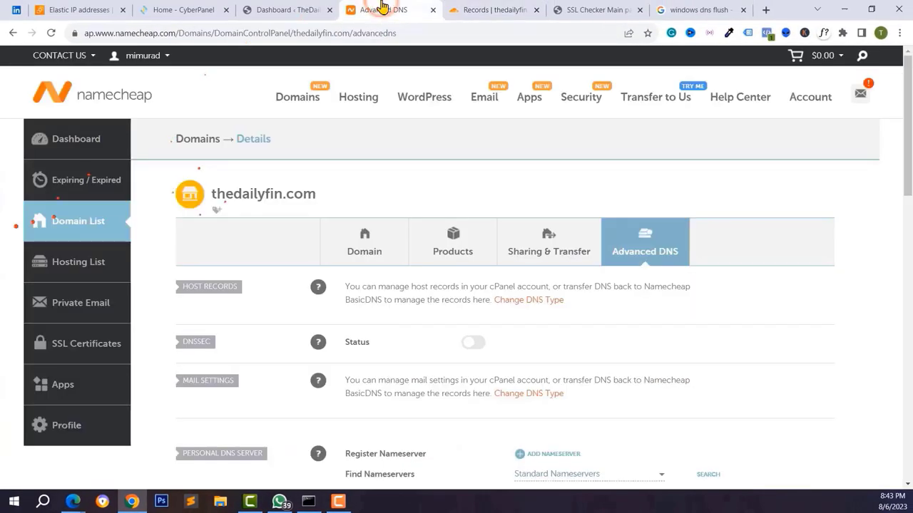
- Recheck thedailyfin.com's Domain and Advanced DNS pages in Namecheap, then go back to Cloudflare's DNS records
{"action": "left_click", "coordinate": [357, 250]}
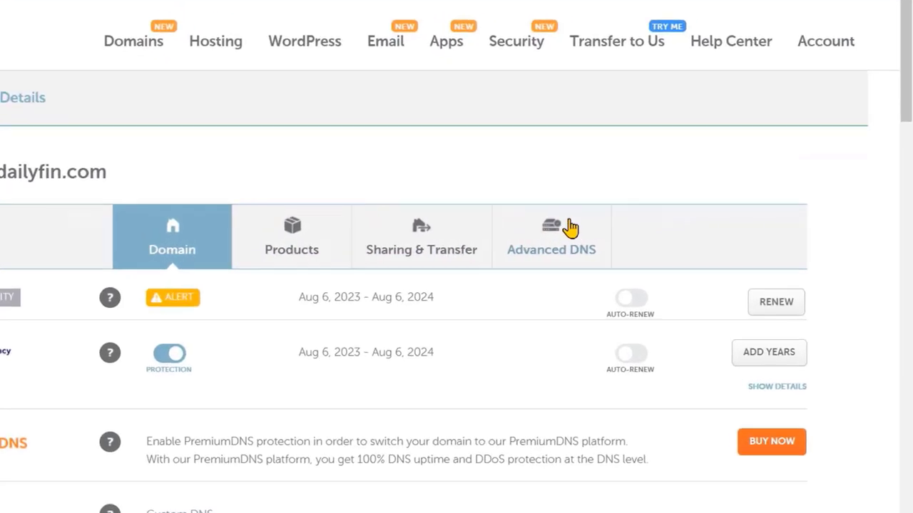
{"action": "left_click", "coordinate": [570, 227]}
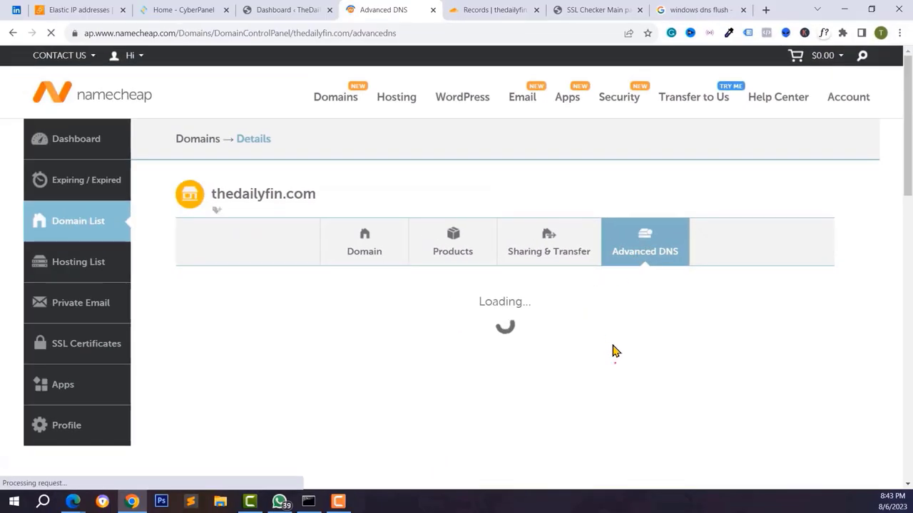
{"action": "scroll", "coordinate": [613, 349], "scroll_direction": "down", "scroll_amount": 2}
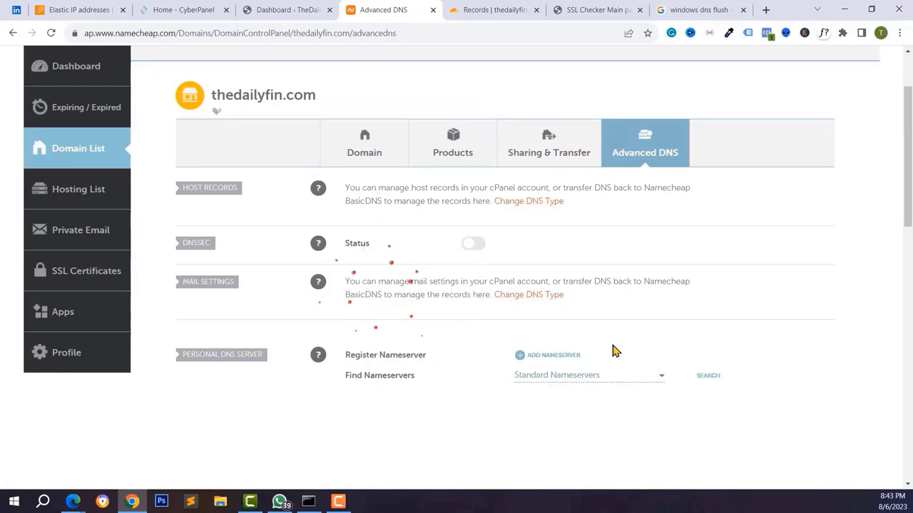
{"action": "left_click", "coordinate": [476, 7]}
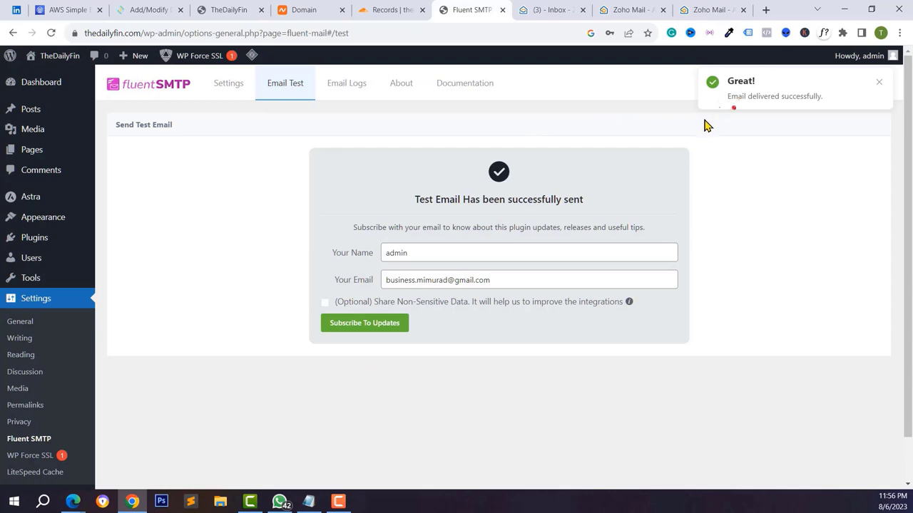
- Read the Fluent SMTP test email in the Gmail inbox, then start a new Zoho mail
{"action": "left_click", "coordinate": [766, 10]}
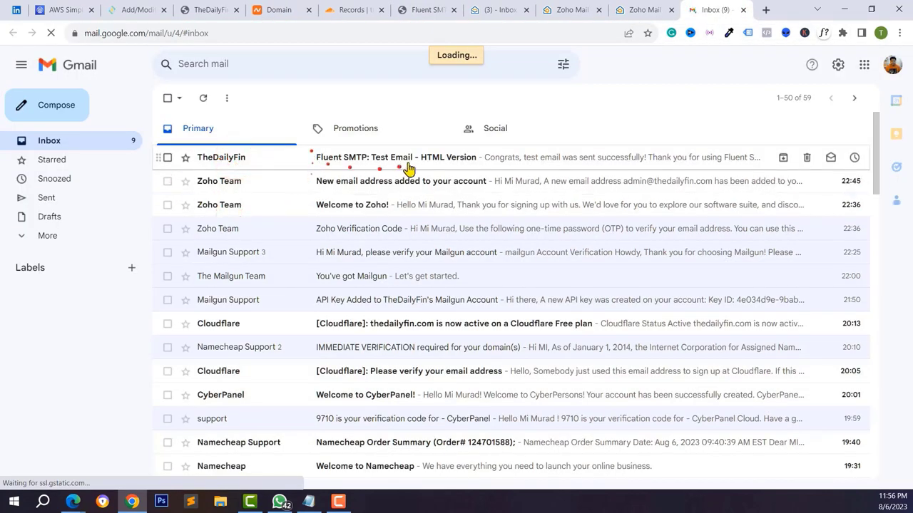
{"action": "left_click", "coordinate": [406, 163]}
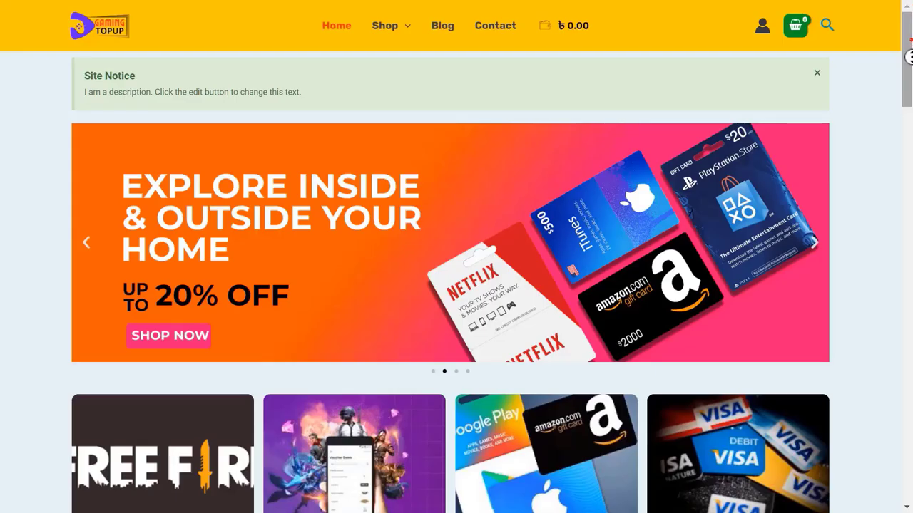
{"action": "scroll", "coordinate": [909, 106], "scroll_direction": "down", "scroll_amount": 1}
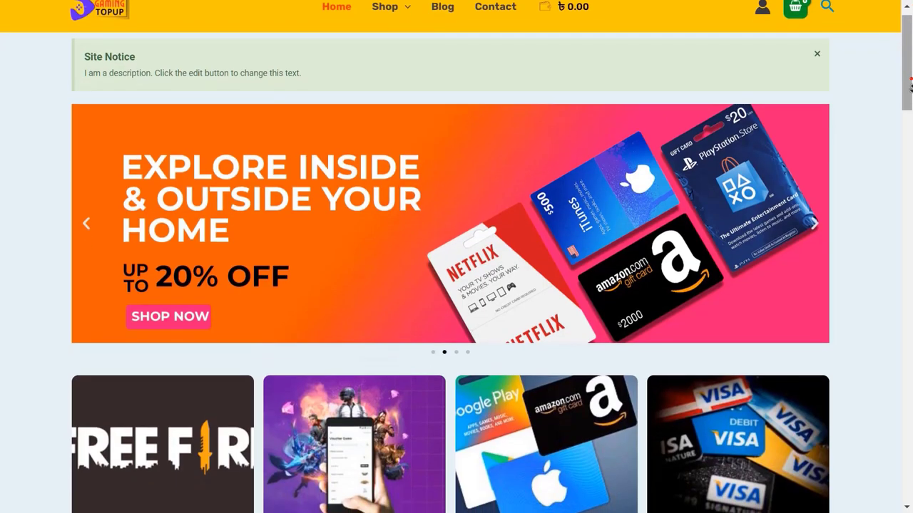
{"action": "scroll", "coordinate": [909, 107], "scroll_direction": "down", "scroll_amount": 5}
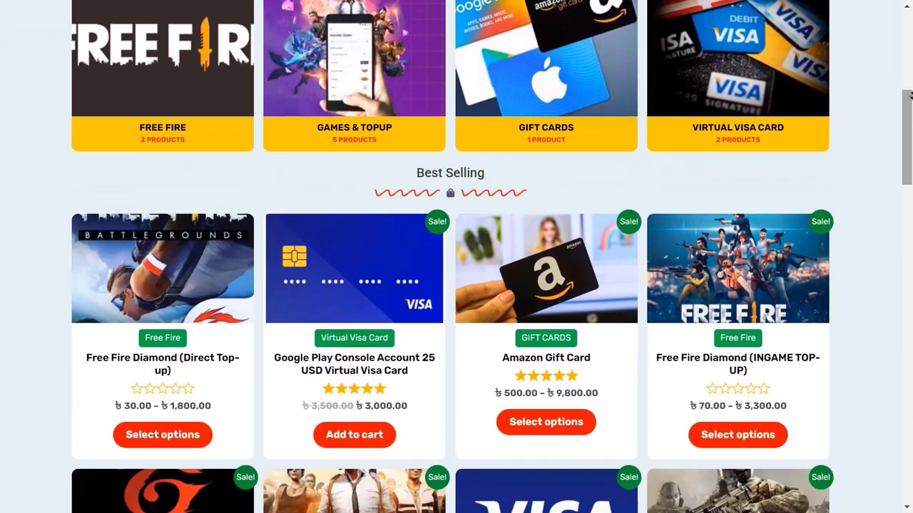
{"action": "scroll", "coordinate": [907, 116], "scroll_direction": "down", "scroll_amount": 6}
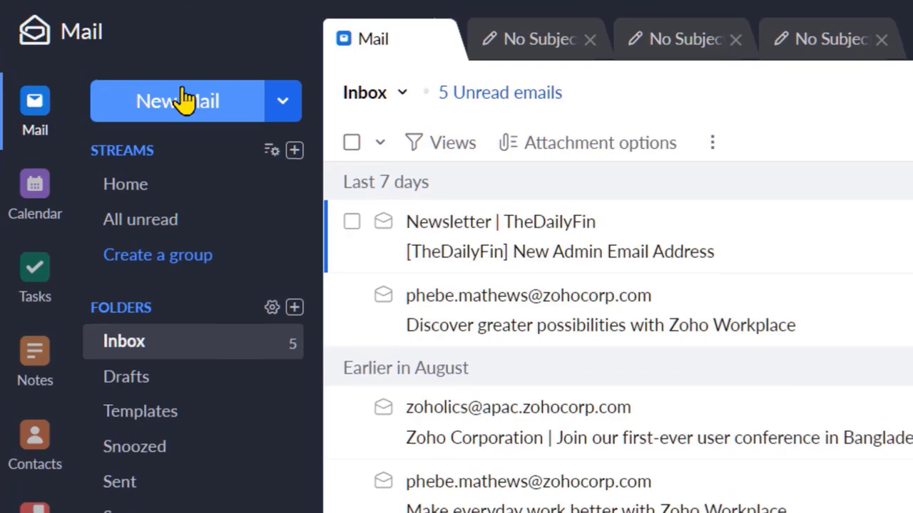
{"action": "left_click", "coordinate": [164, 102]}
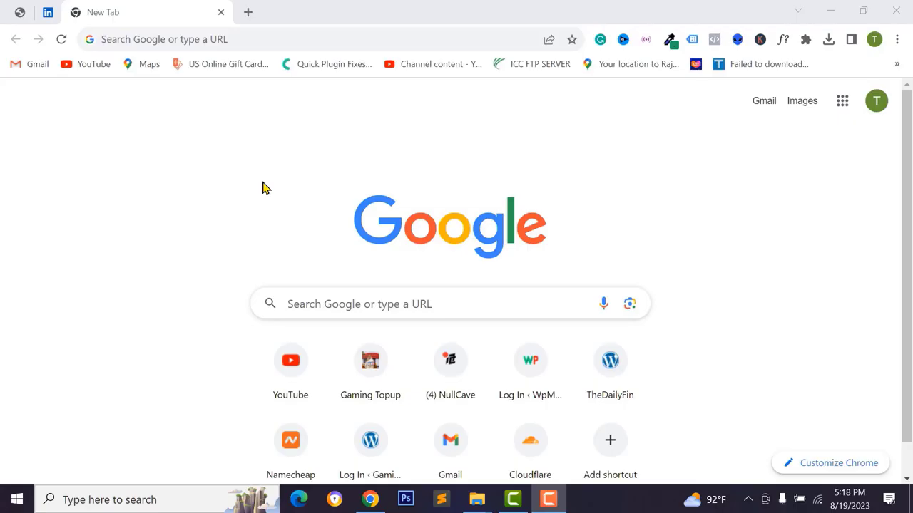
- Search Google for 'zoho mail' and open the official Zoho Mail homepage
{"action": "left_click", "coordinate": [150, 39]}
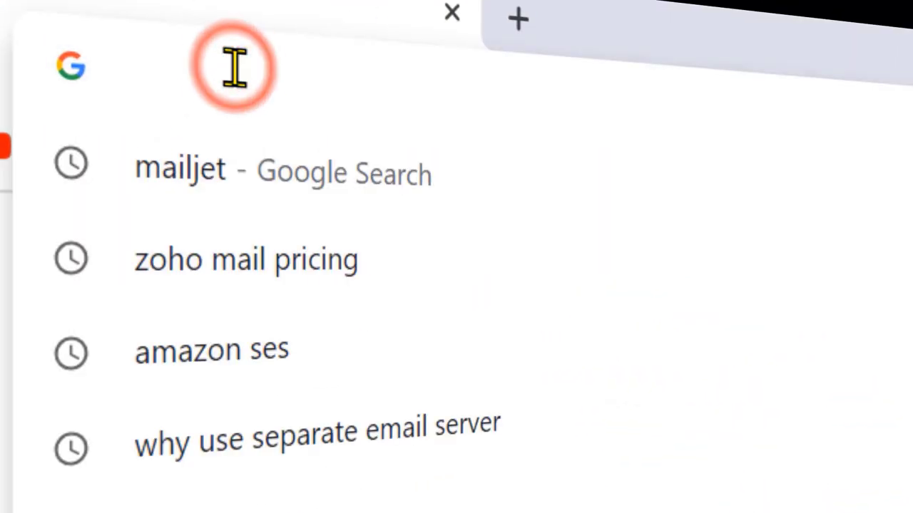
{"action": "type", "text": "zoho mail"}
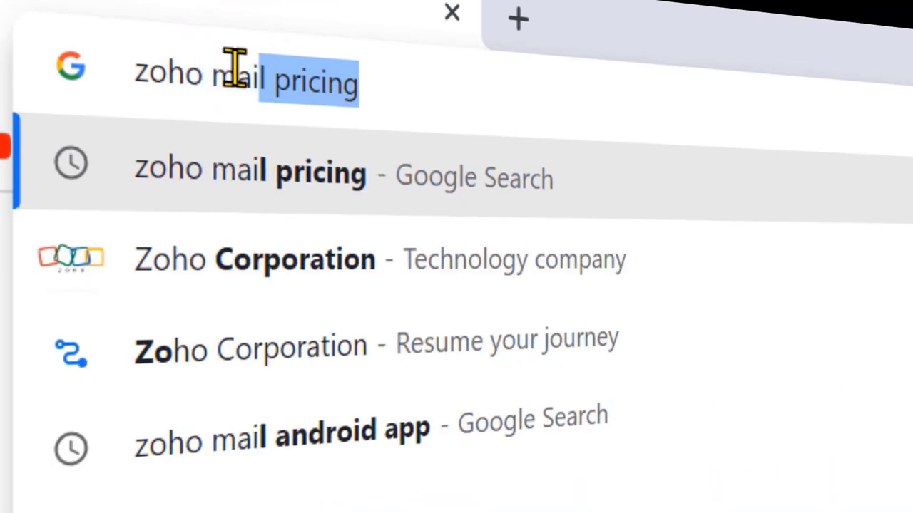
{"action": "key", "text": "Delete"}
{"action": "key", "text": "Return"}
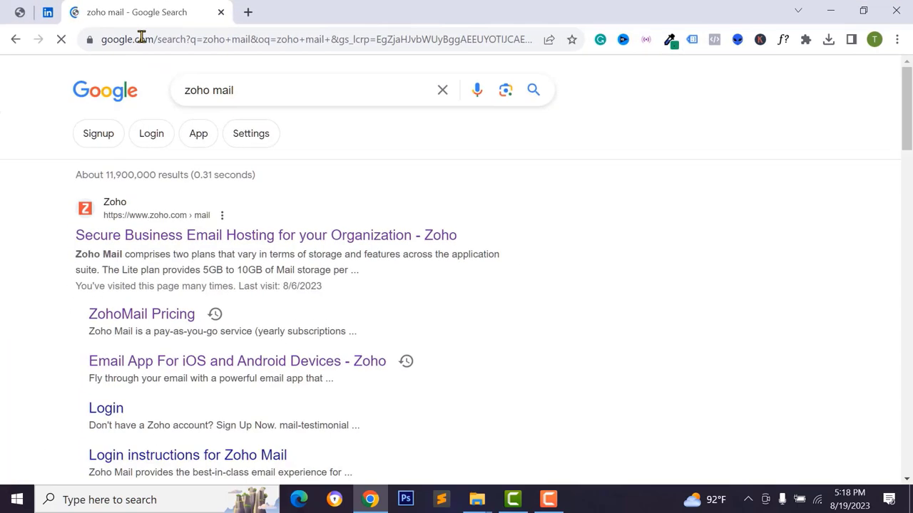
{"action": "left_click", "coordinate": [126, 228]}
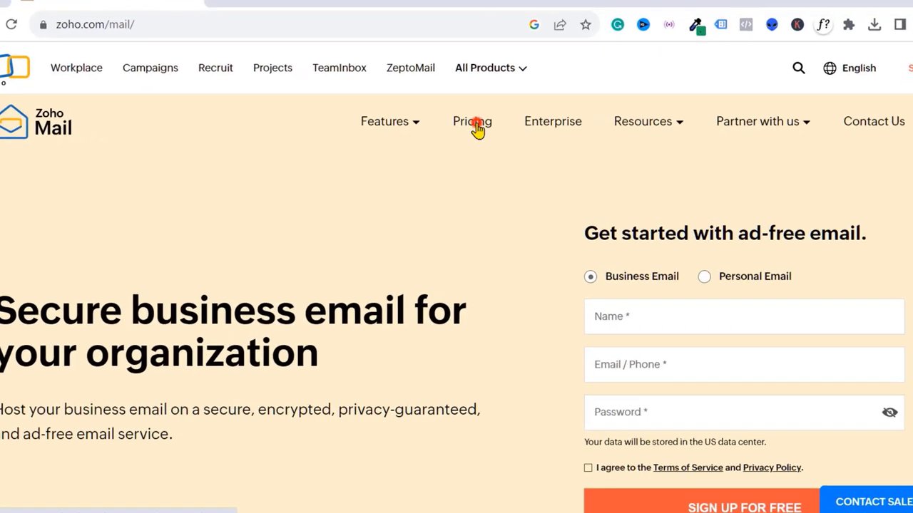
- Open Zoho Mail's pricing page and scroll to the Forever Free Plan card
{"action": "left_click", "coordinate": [472, 130]}
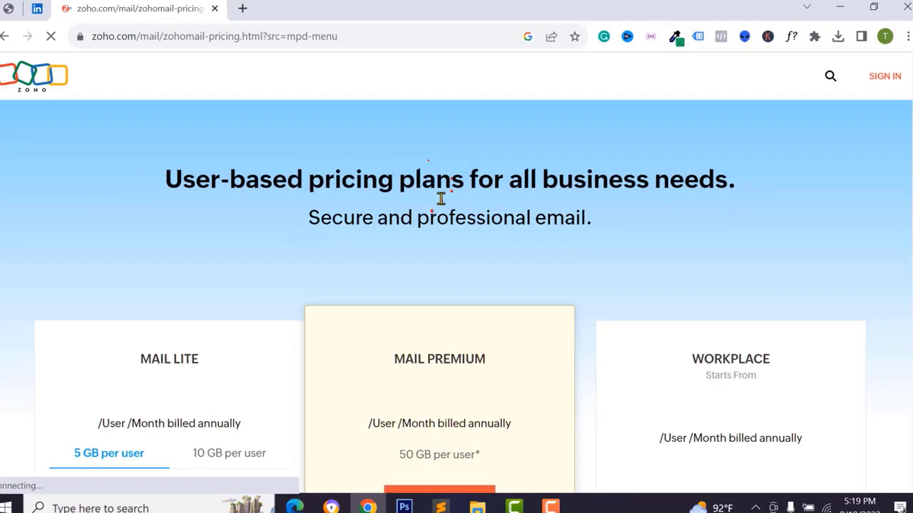
{"action": "scroll", "coordinate": [373, 261], "scroll_direction": "down", "scroll_amount": 4}
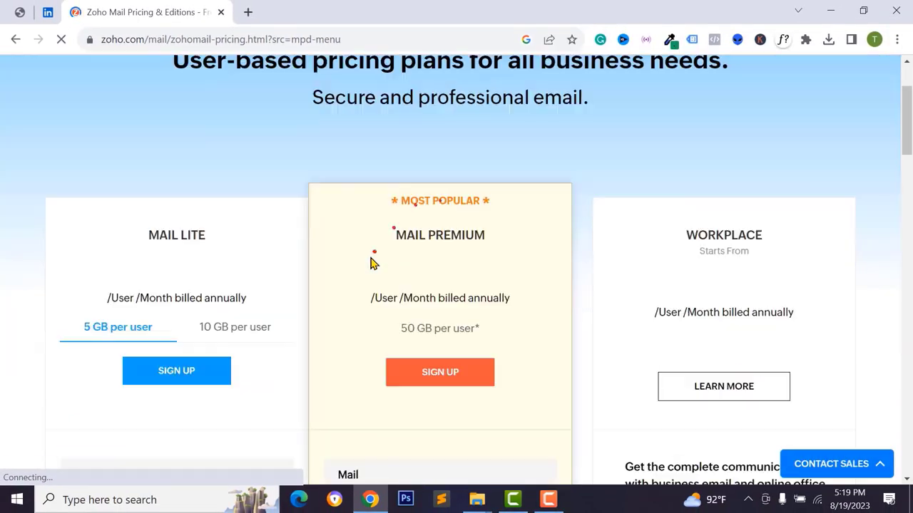
{"action": "scroll", "coordinate": [197, 173], "scroll_direction": "up", "scroll_amount": 1}
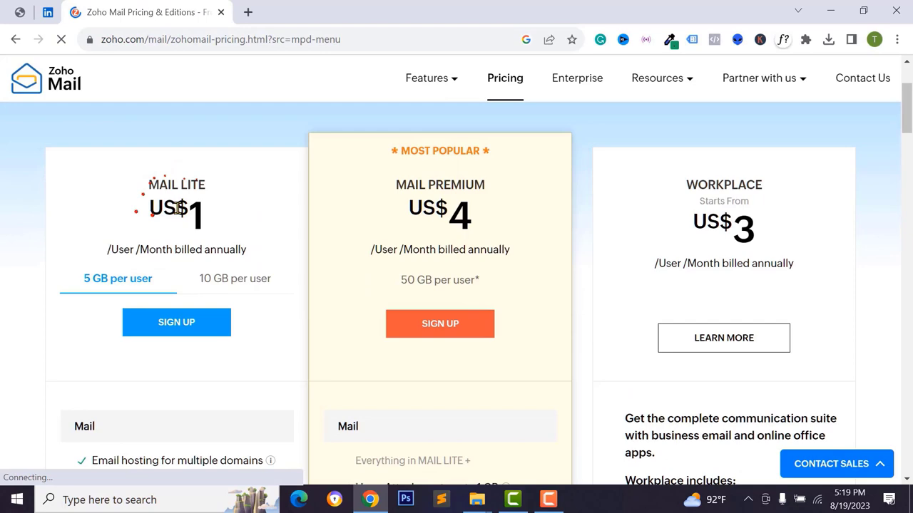
{"action": "scroll", "coordinate": [202, 267], "scroll_direction": "down", "scroll_amount": 1}
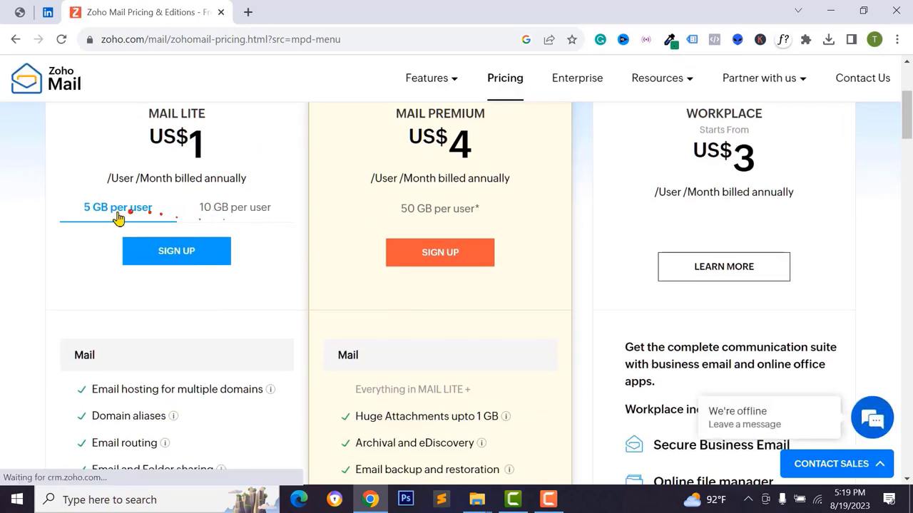
{"action": "scroll", "coordinate": [138, 326], "scroll_direction": "down", "scroll_amount": 10}
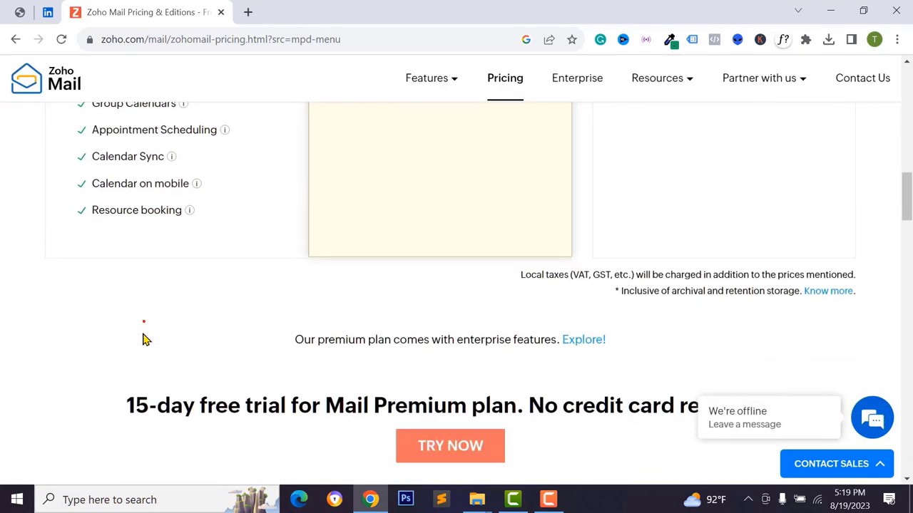
{"action": "scroll", "coordinate": [180, 239], "scroll_direction": "up", "scroll_amount": 11}
{"action": "scroll", "coordinate": [556, 238], "scroll_direction": "down", "scroll_amount": 18}
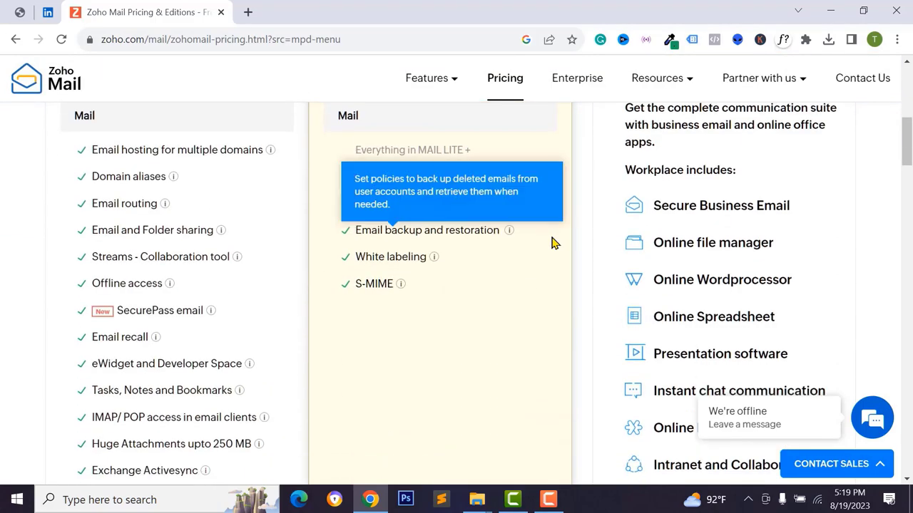
{"action": "scroll", "coordinate": [515, 286], "scroll_direction": "down", "scroll_amount": 3}
{"action": "scroll", "coordinate": [511, 285], "scroll_direction": "up", "scroll_amount": 2}
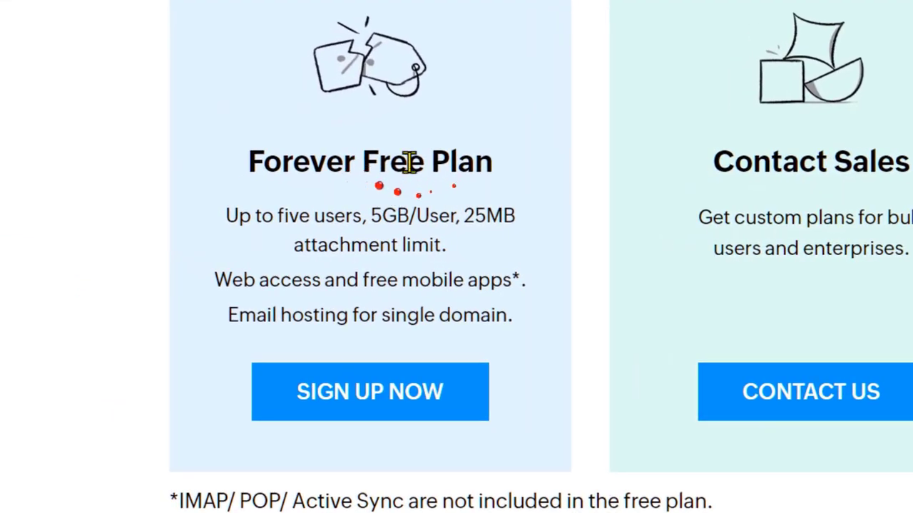
- Highlight the Forever Free Plan's name, 5GB/User limit, web and mobile access, and single-domain hosting
{"action": "left_click_drag", "start_coordinate": [283, 150], "coordinate": [485, 167]}
{"action": "left_click", "coordinate": [292, 285]}
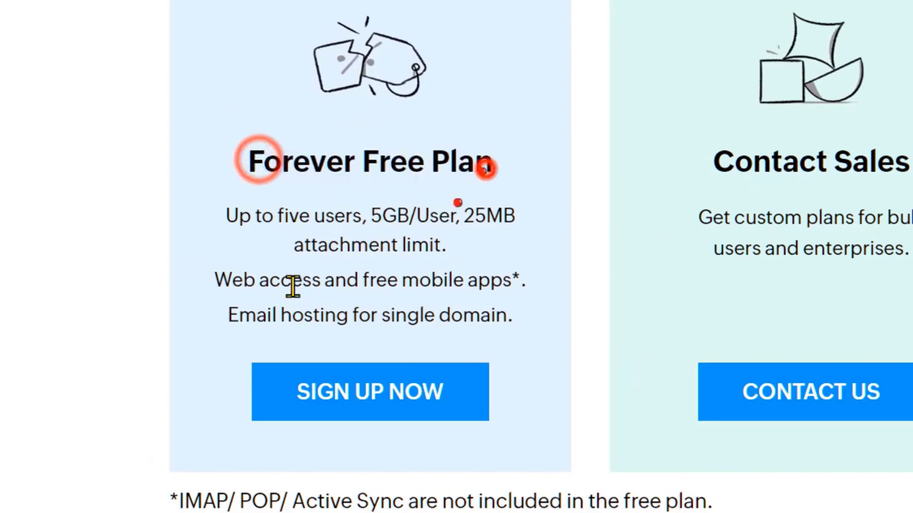
{"action": "left_click_drag", "start_coordinate": [376, 212], "coordinate": [435, 211]}
{"action": "left_click", "coordinate": [435, 211]}
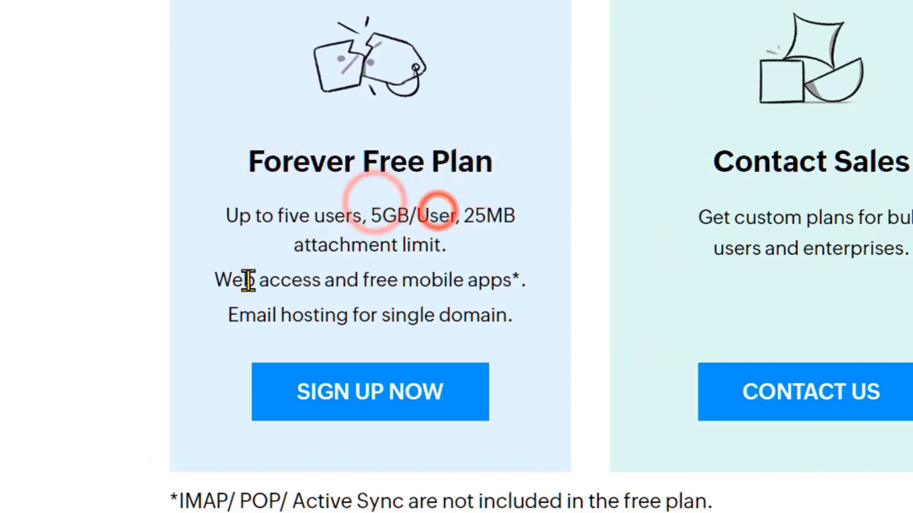
{"action": "left_click_drag", "start_coordinate": [220, 279], "coordinate": [540, 295]}
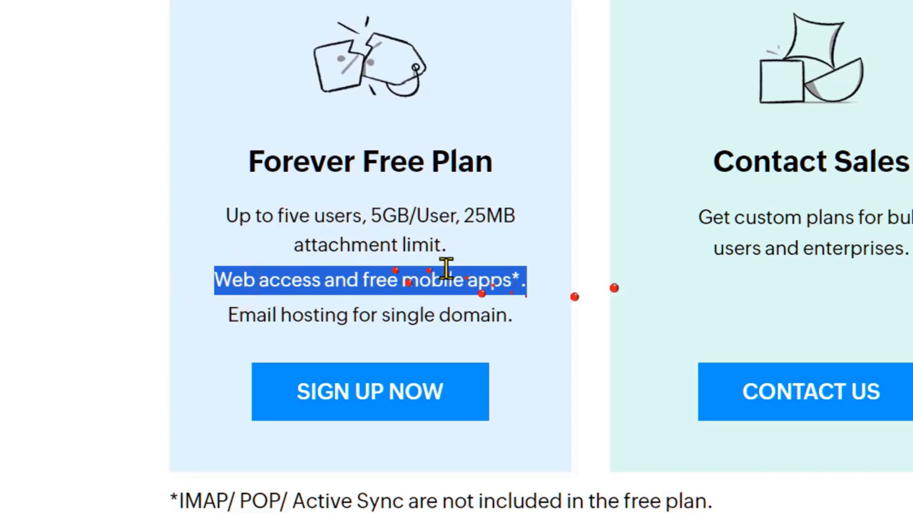
{"action": "left_click", "coordinate": [483, 275]}
{"action": "left_click_drag", "start_coordinate": [428, 281], "coordinate": [509, 280]}
{"action": "left_click", "coordinate": [503, 276]}
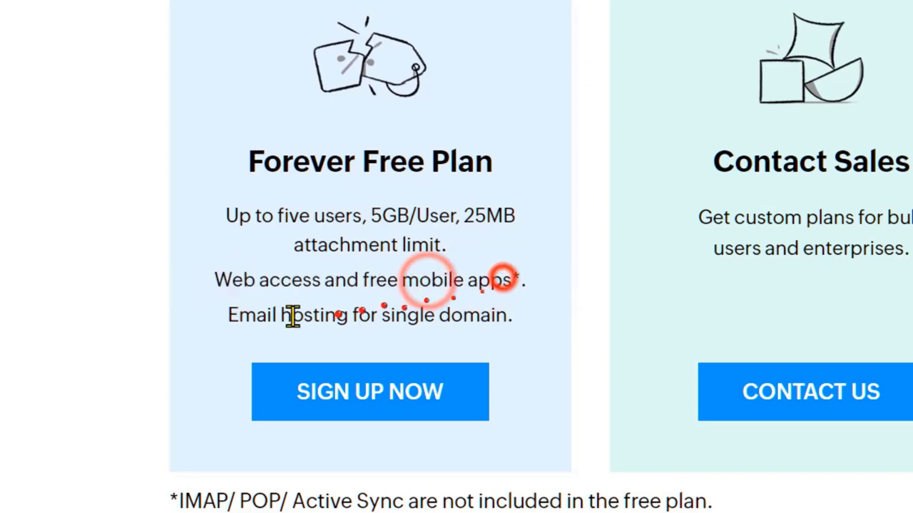
{"action": "left_click_drag", "start_coordinate": [227, 315], "coordinate": [546, 331]}
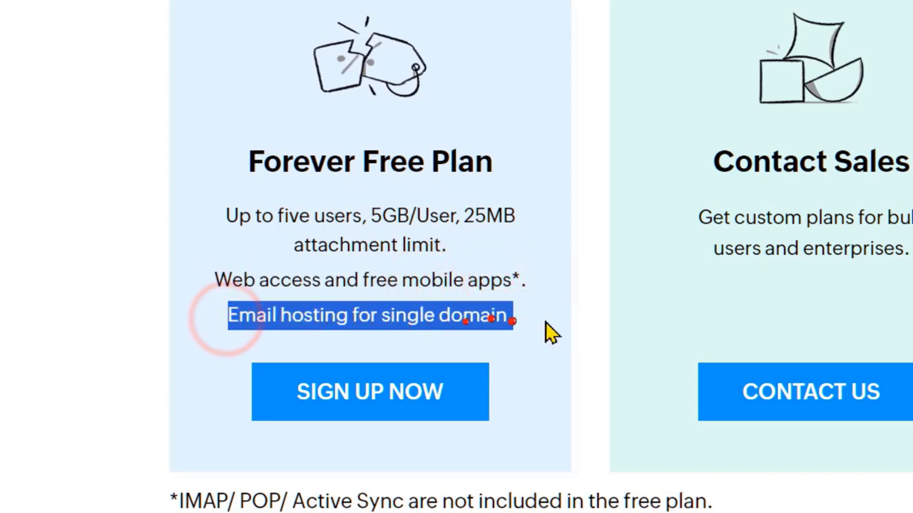
{"action": "left_click", "coordinate": [383, 317]}
{"action": "left_click", "coordinate": [521, 321]}
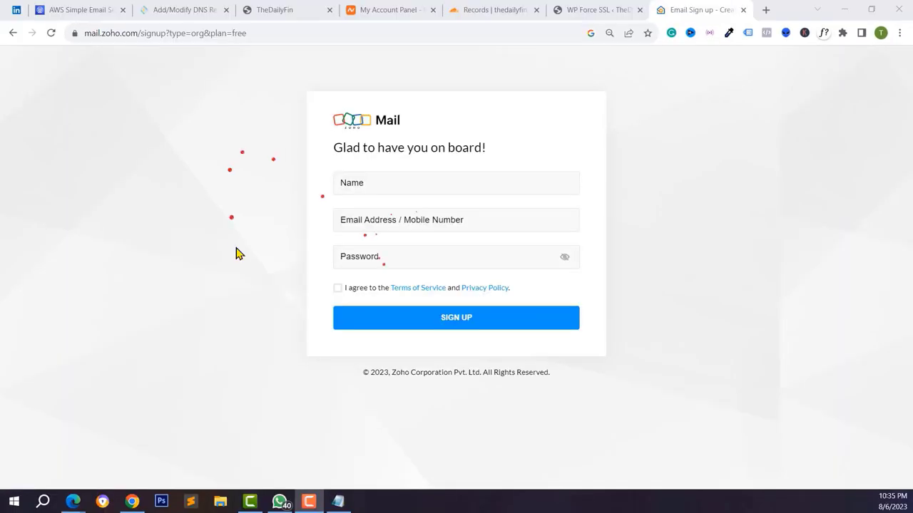
- Submit Zoho's free sign-up with the account holder's name, pasted email and password, accepting the terms
{"action": "left_click", "coordinate": [231, 233]}
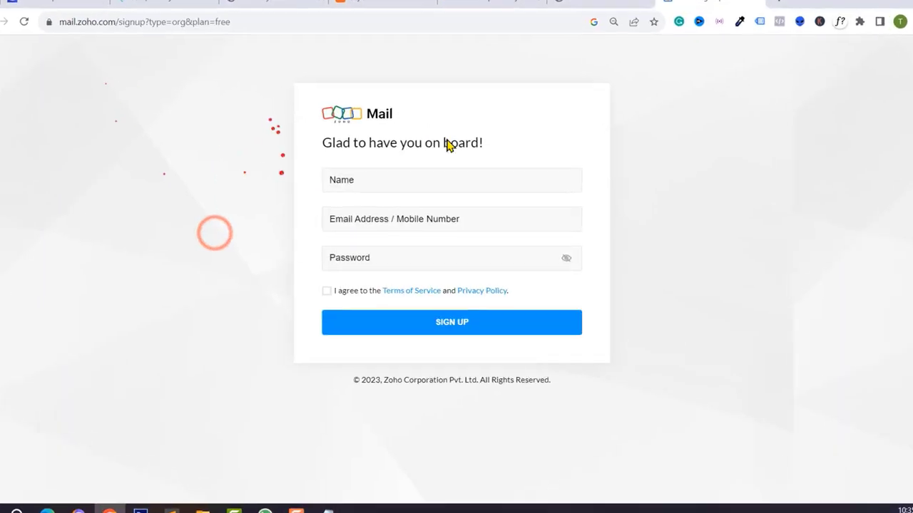
{"action": "left_click", "coordinate": [384, 176]}
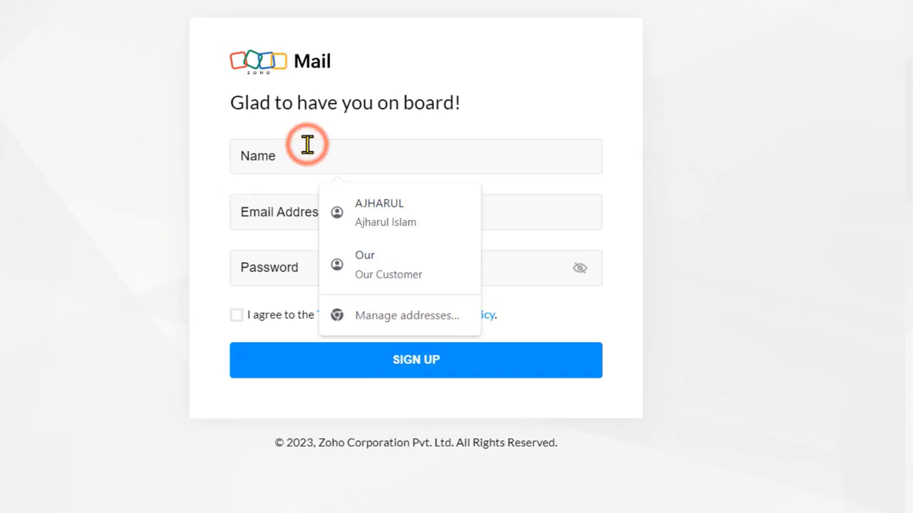
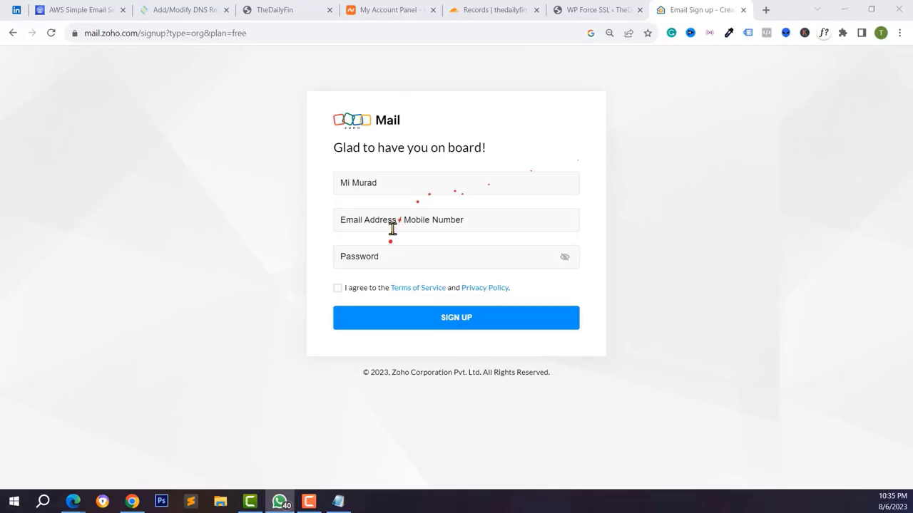
{"action": "right_click", "coordinate": [320, 220]}
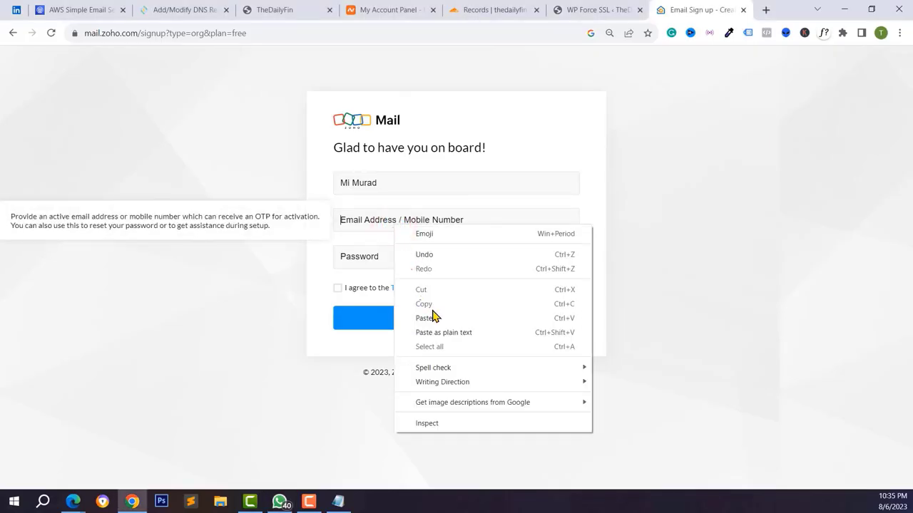
{"action": "left_click", "coordinate": [426, 318]}
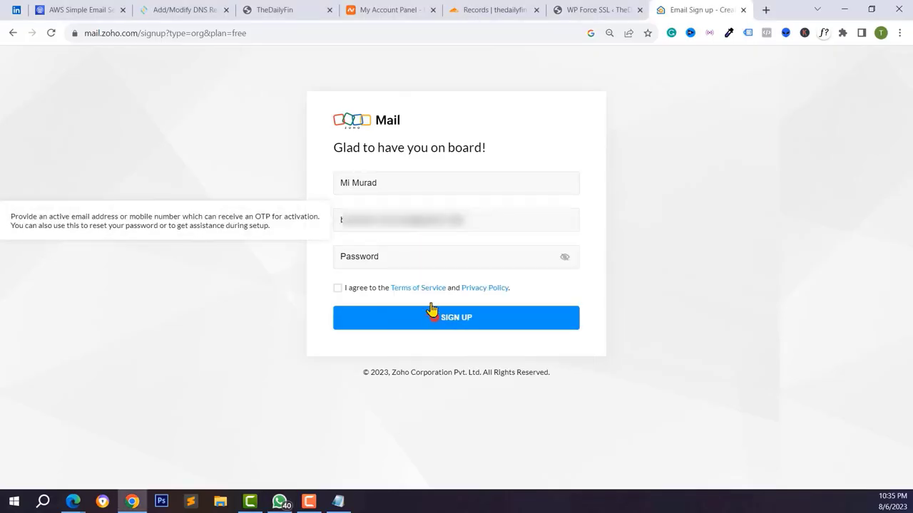
{"action": "left_click", "coordinate": [402, 263]}
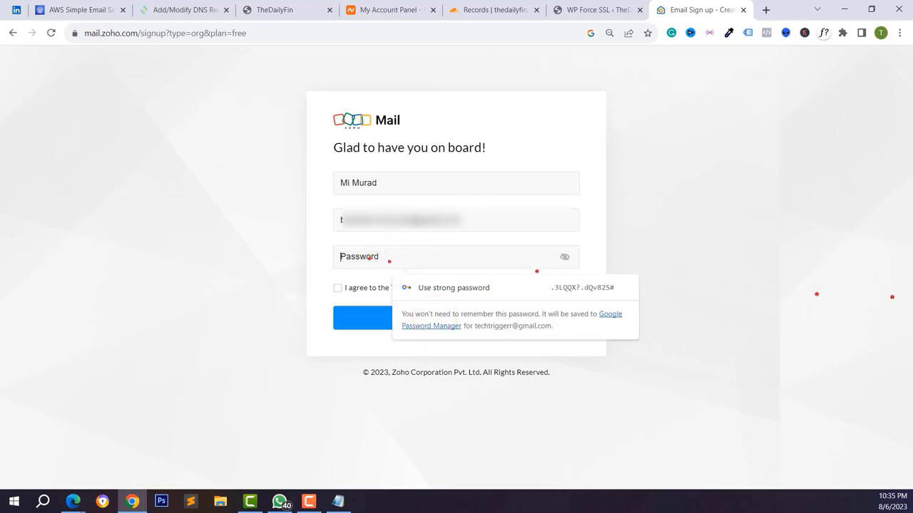
{"action": "key", "text": "ctrl+v"}
{"action": "left_click", "coordinate": [338, 301]}
{"action": "left_click", "coordinate": [476, 331]}
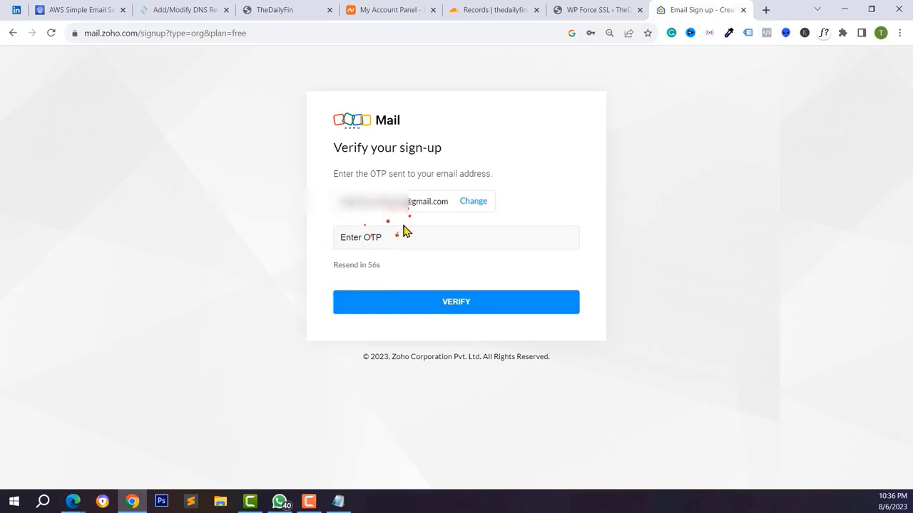
{"action": "left_click", "coordinate": [764, 12]}
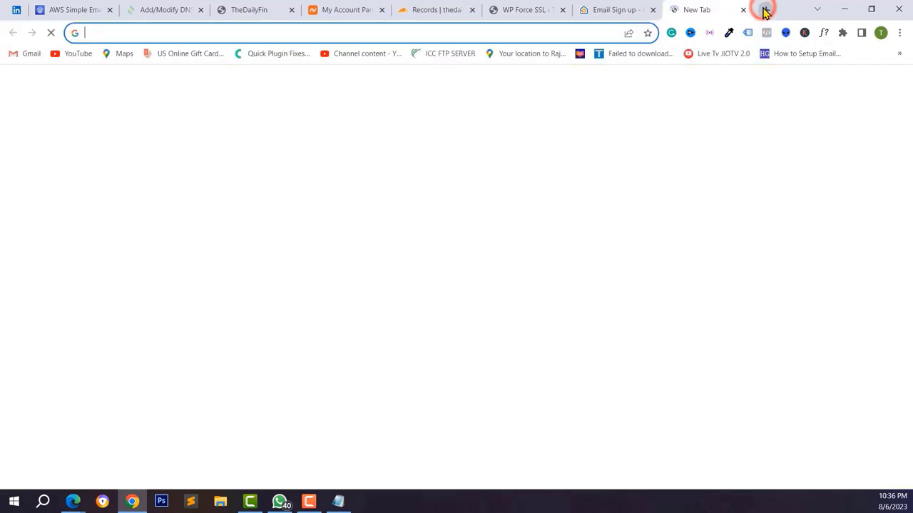
- Copy the verification code from the Zoho Verification Code email in Gmail
{"action": "type", "text": "gmail.com"}
{"action": "key", "text": "Return"}
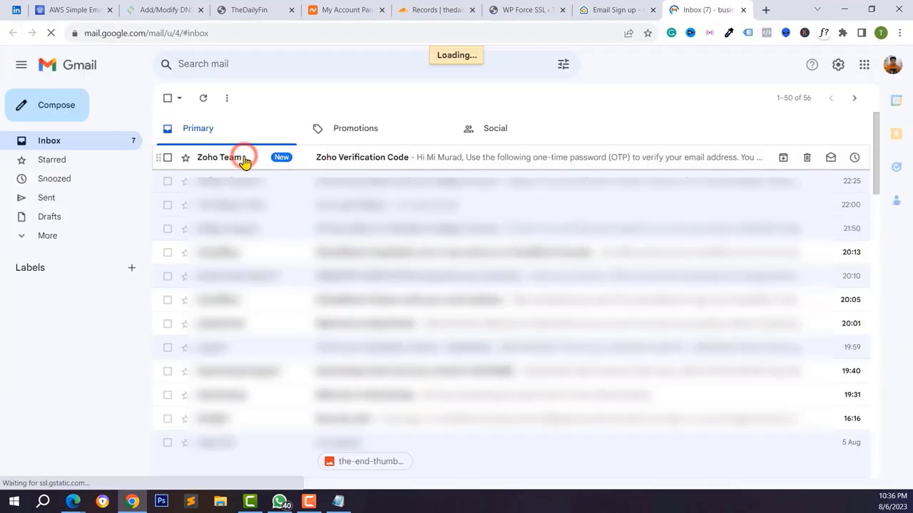
{"action": "left_click", "coordinate": [243, 158]}
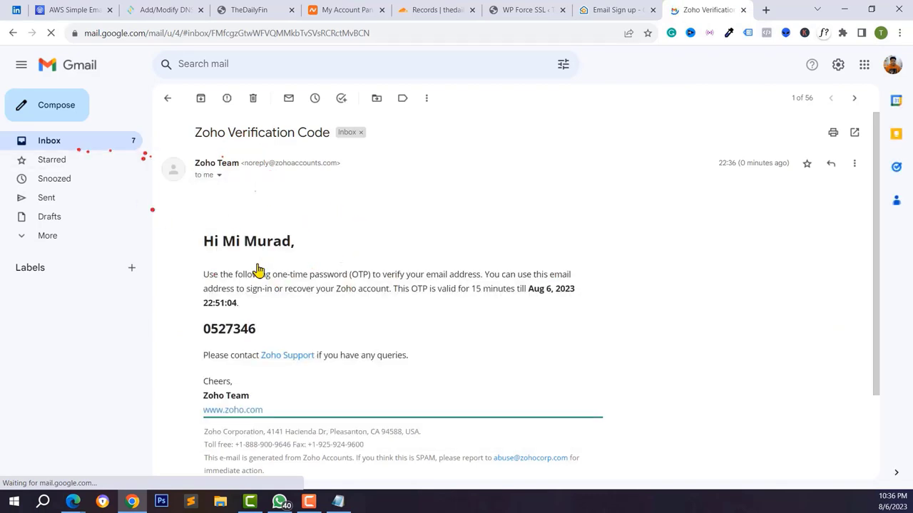
{"action": "scroll", "coordinate": [290, 259], "scroll_direction": "down", "scroll_amount": 2}
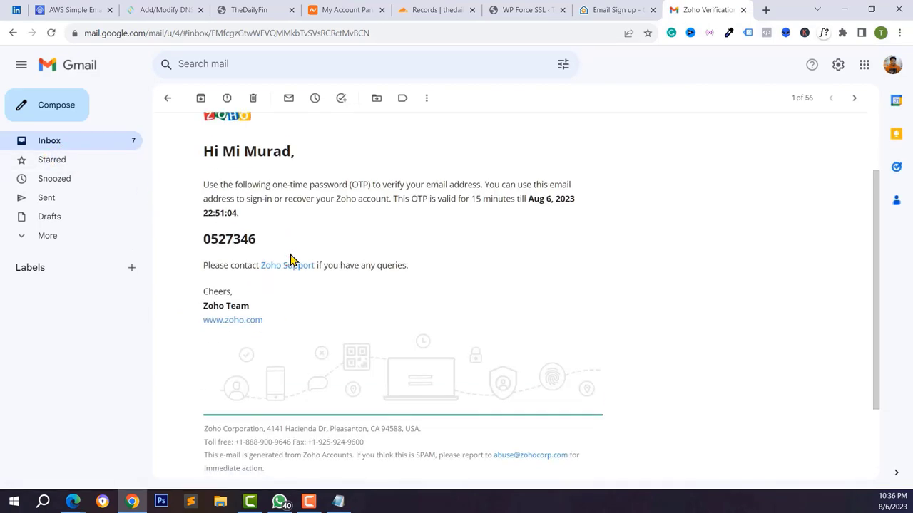
{"action": "right_click", "coordinate": [227, 231]}
{"action": "left_click", "coordinate": [232, 230]}
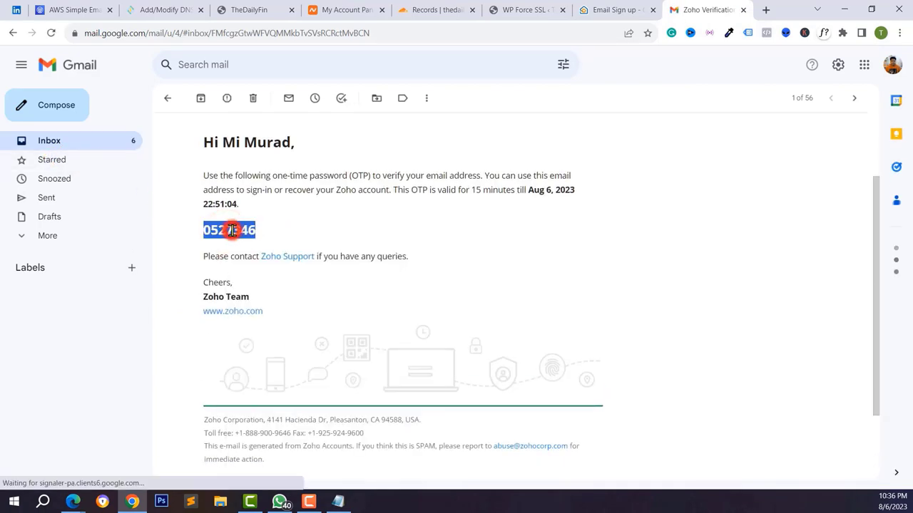
{"action": "right_click", "coordinate": [231, 230]}
{"action": "left_click", "coordinate": [251, 238]}
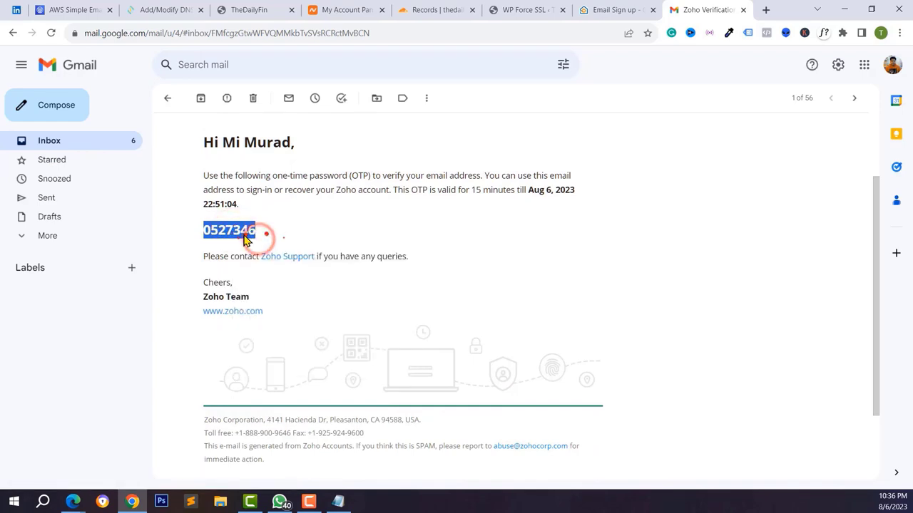
{"action": "left_click", "coordinate": [245, 240]}
- Paste the code into Zoho's OTP field to verify, then choose to add an existing domain
{"action": "left_click", "coordinate": [606, 9]}
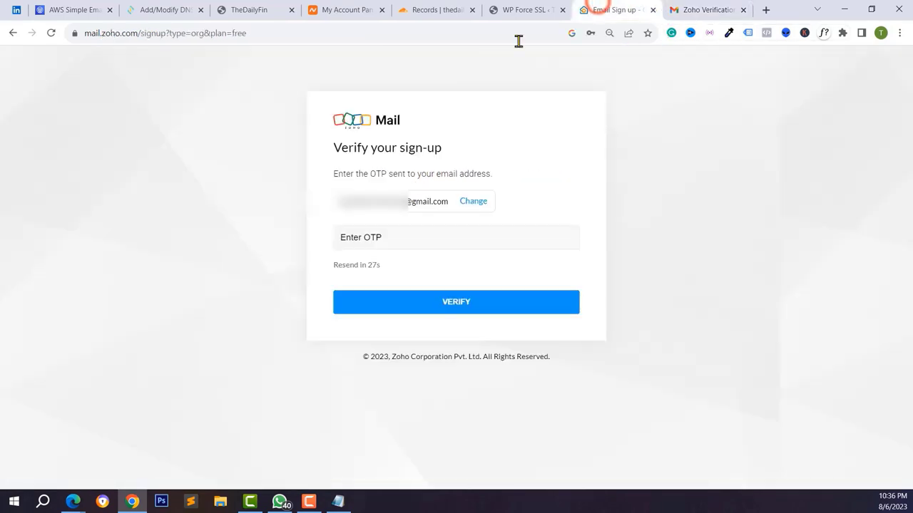
{"action": "right_click", "coordinate": [381, 244]}
{"action": "left_click", "coordinate": [423, 332]}
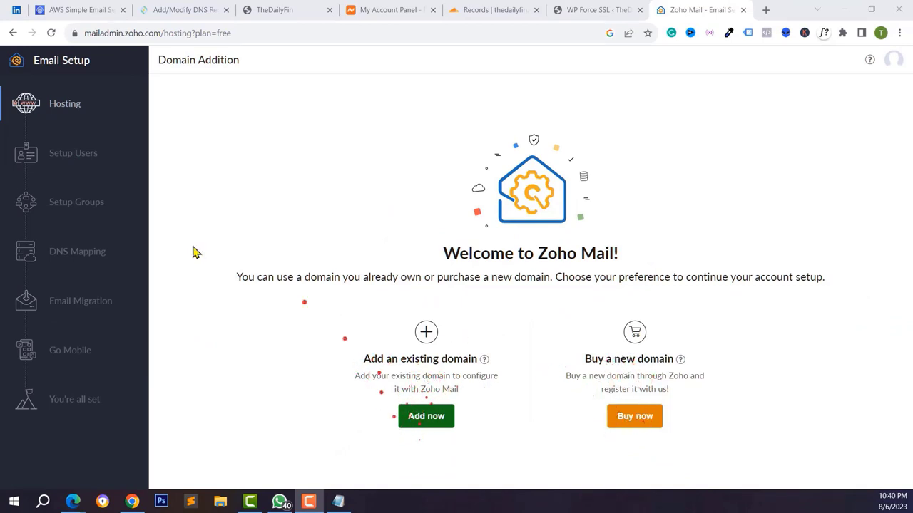
{"action": "left_click", "coordinate": [427, 421]}
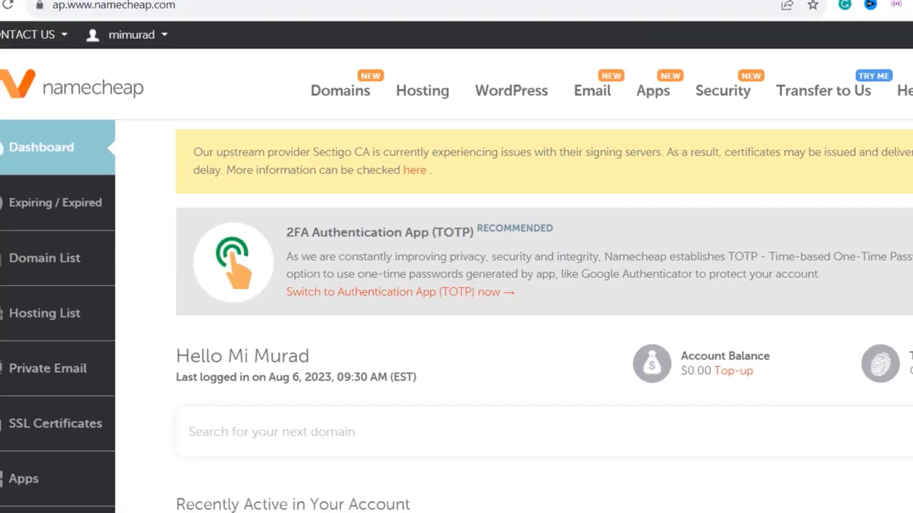
- Search Namecheap for afeflefw.com and compare its $9.58/yr price with .org, .net and other extensions
{"action": "left_click", "coordinate": [22, 168]}
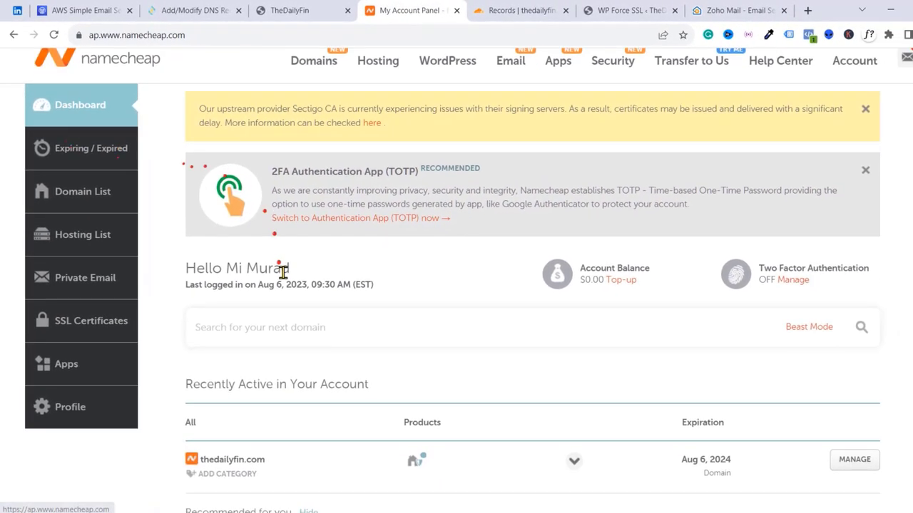
{"action": "scroll", "coordinate": [368, 399], "scroll_direction": "down", "scroll_amount": 3}
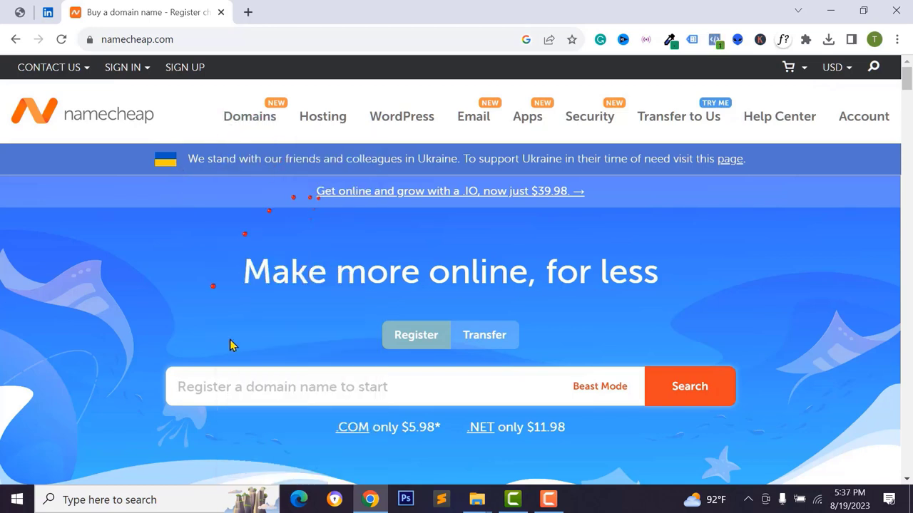
{"action": "scroll", "coordinate": [255, 329], "scroll_direction": "down", "scroll_amount": 1}
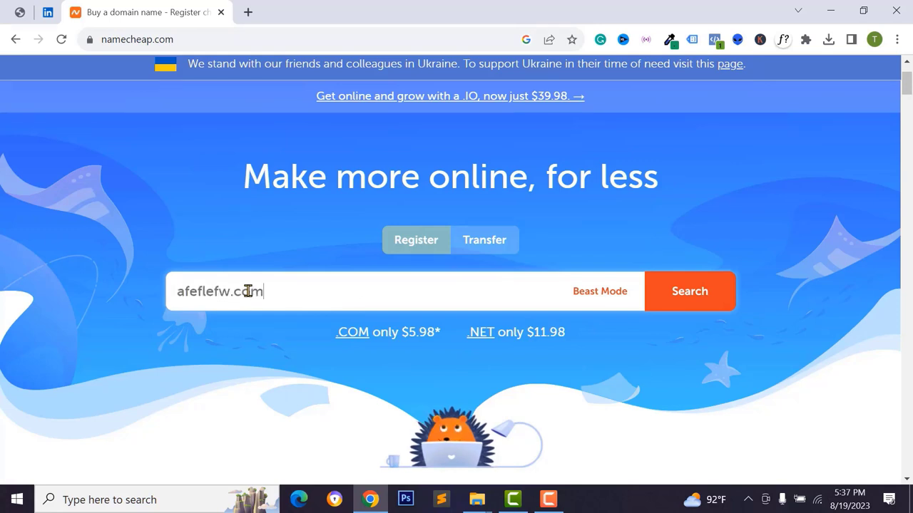
{"action": "key", "text": "Return"}
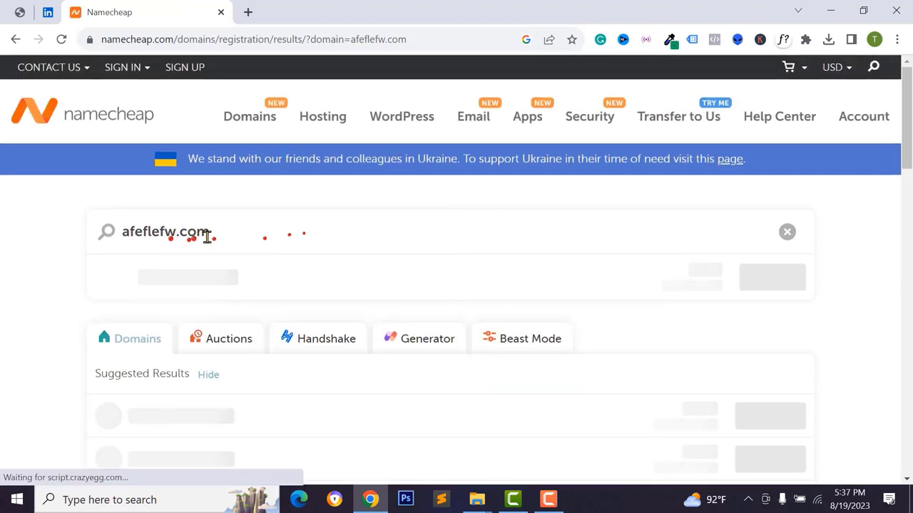
{"action": "scroll", "coordinate": [321, 286], "scroll_direction": "down", "scroll_amount": 2}
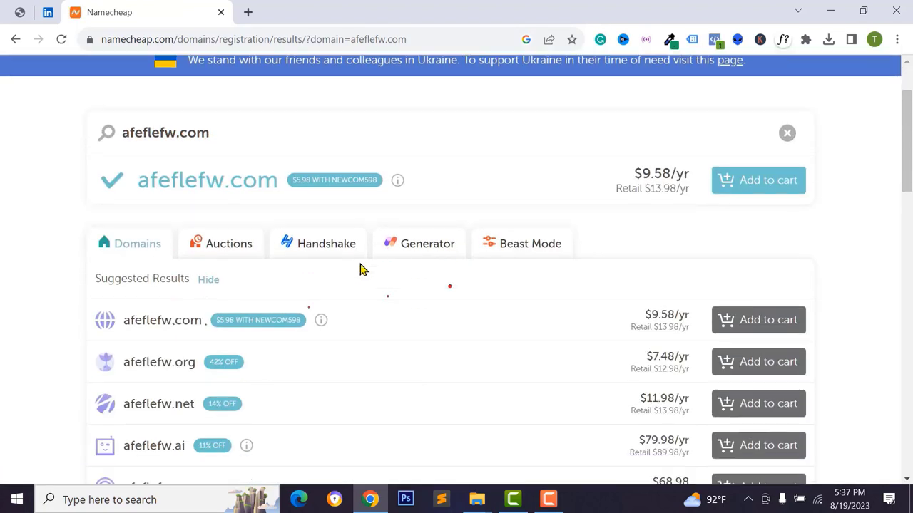
{"action": "scroll", "coordinate": [460, 214], "scroll_direction": "down", "scroll_amount": 2}
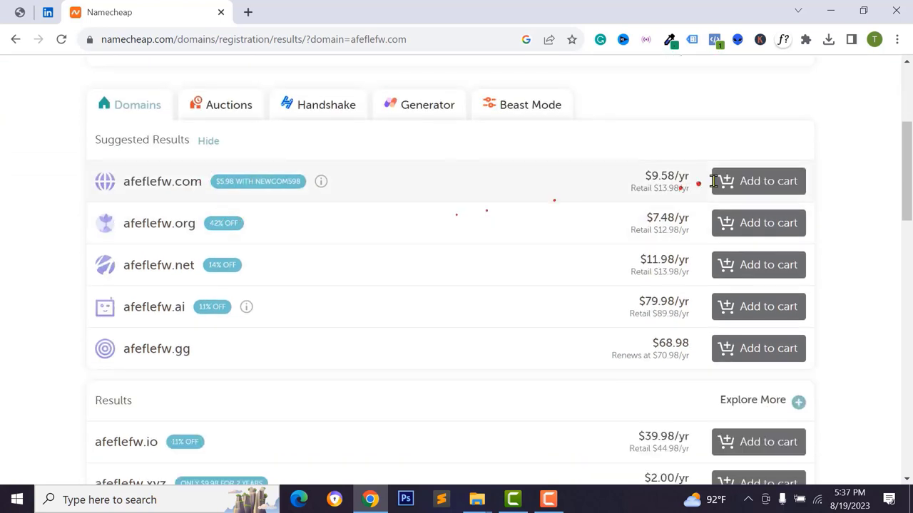
{"action": "scroll", "coordinate": [116, 306], "scroll_direction": "down", "scroll_amount": 2}
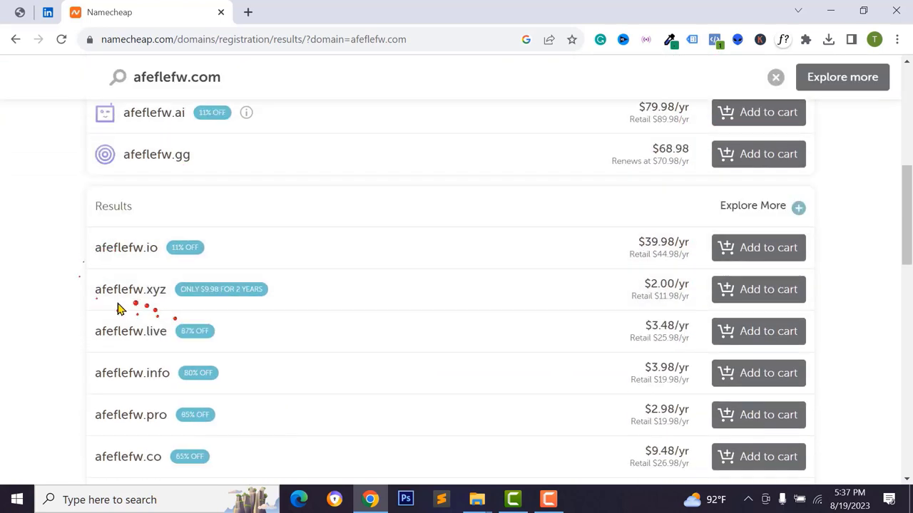
{"action": "scroll", "coordinate": [736, 259], "scroll_direction": "down", "scroll_amount": 3}
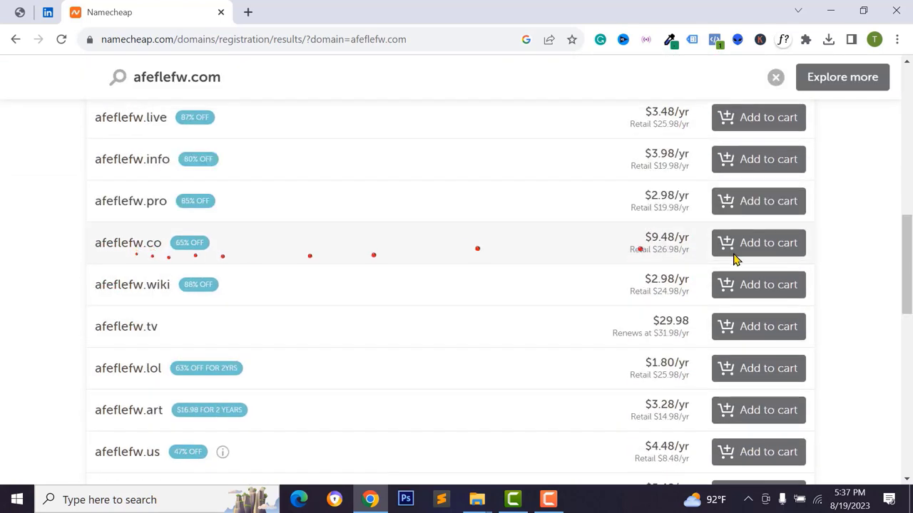
{"action": "scroll", "coordinate": [656, 253], "scroll_direction": "down", "scroll_amount": 2}
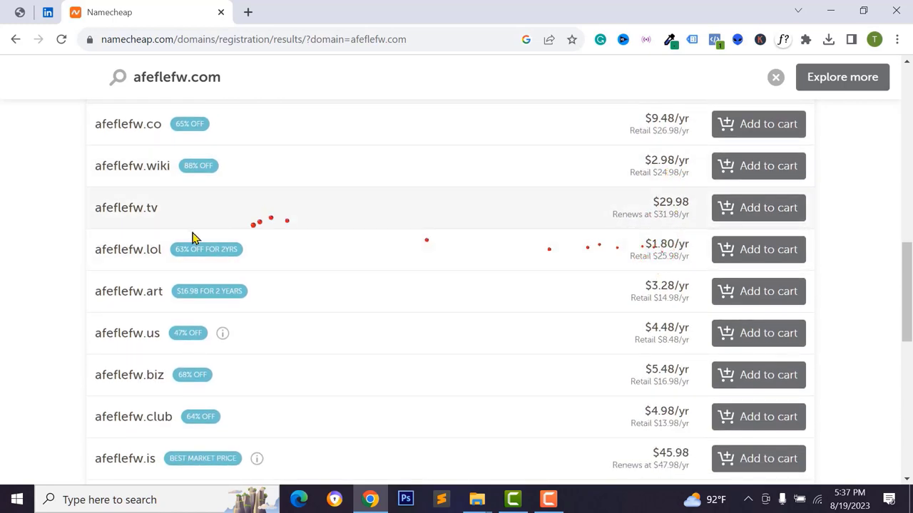
{"action": "scroll", "coordinate": [660, 317], "scroll_direction": "up", "scroll_amount": 4}
{"action": "scroll", "coordinate": [664, 310], "scroll_direction": "up", "scroll_amount": 7}
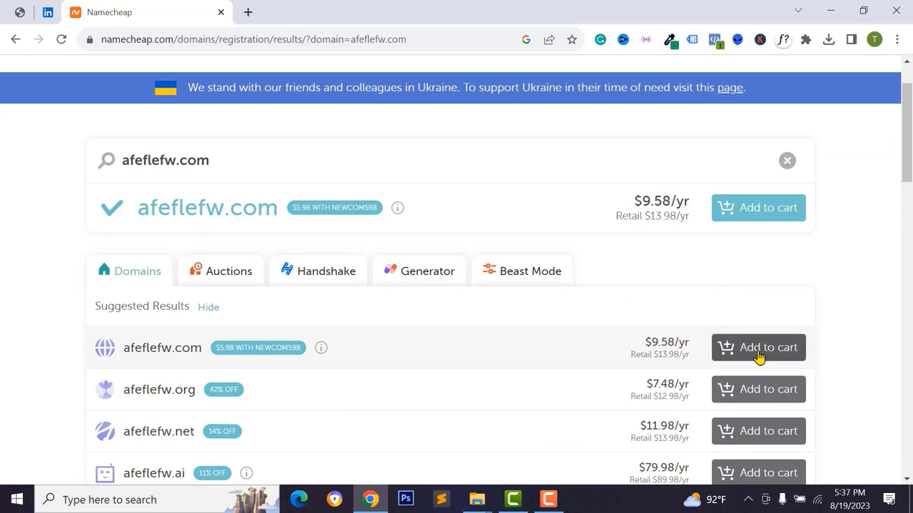
{"action": "scroll", "coordinate": [755, 231], "scroll_direction": "up", "scroll_amount": 1}
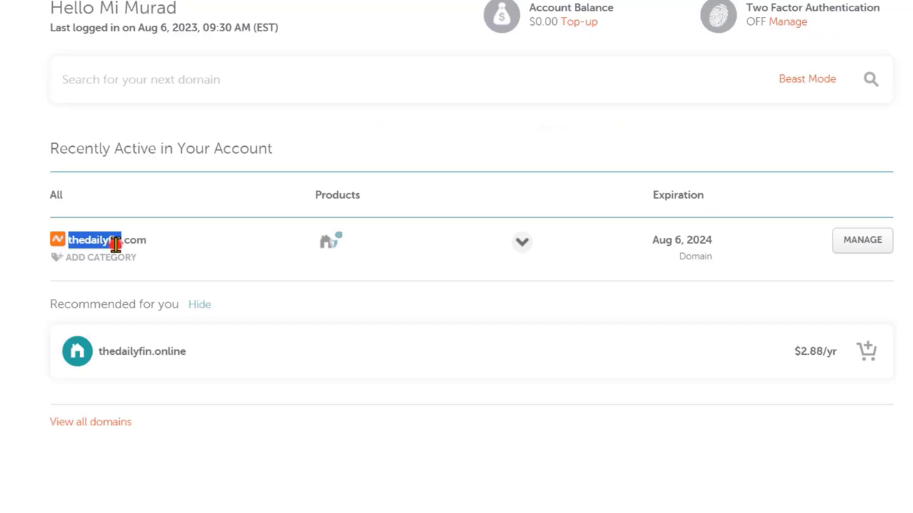
- Enter domain thedailyfin.com and organization TheDailyFin in Zoho, and choose an industry type
{"action": "left_click", "coordinate": [117, 242]}
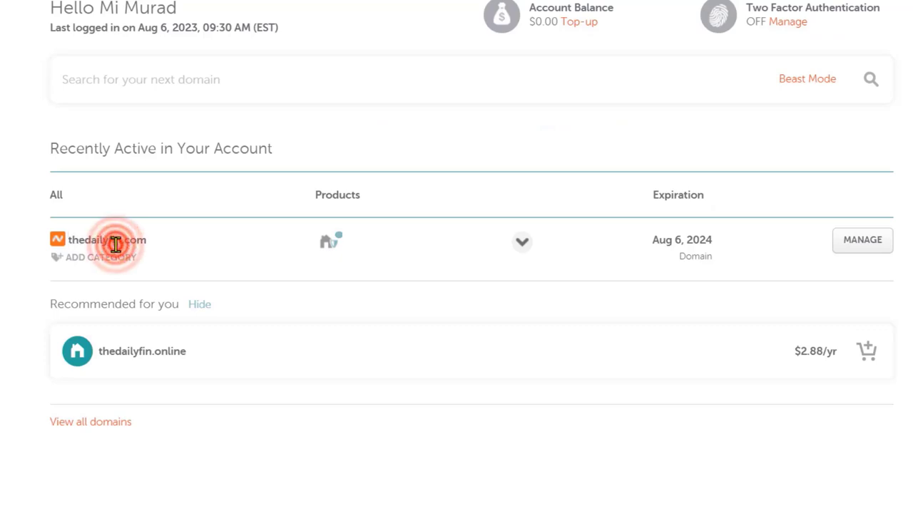
{"action": "left_click", "coordinate": [136, 258]}
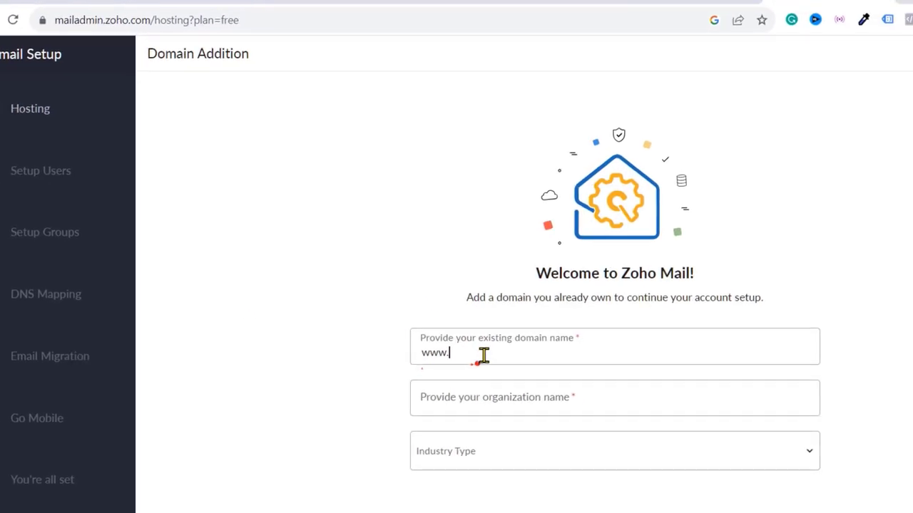
{"action": "right_click", "coordinate": [546, 386]}
{"action": "left_click", "coordinate": [358, 145]}
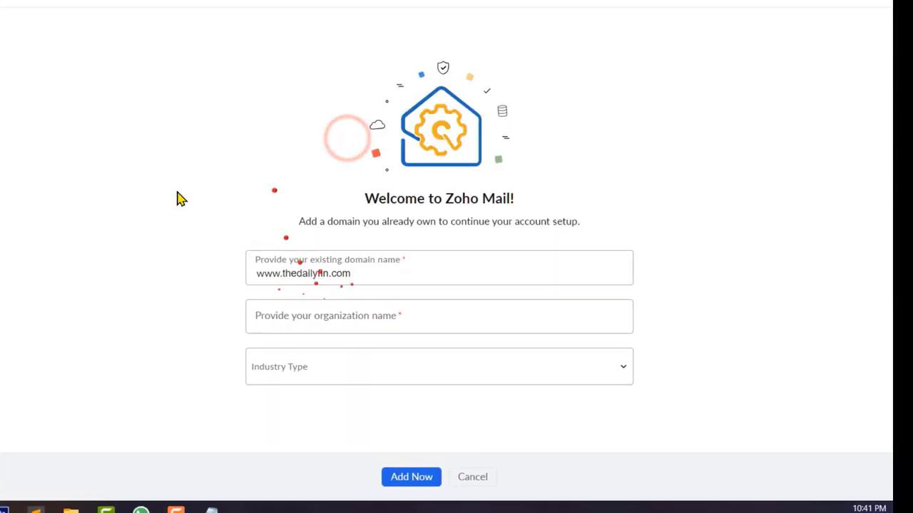
{"action": "left_click", "coordinate": [301, 322]}
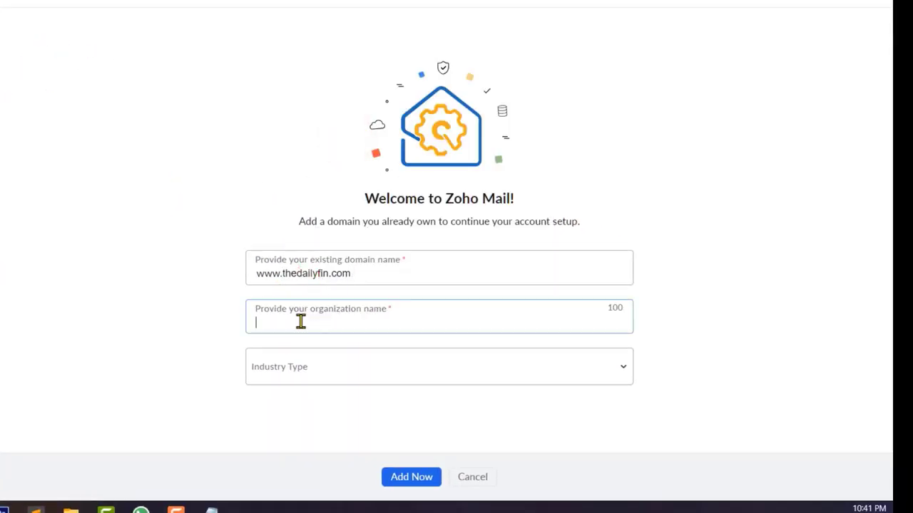
{"action": "type", "text": "TheDailyFin"}
{"action": "left_click", "coordinate": [329, 368]}
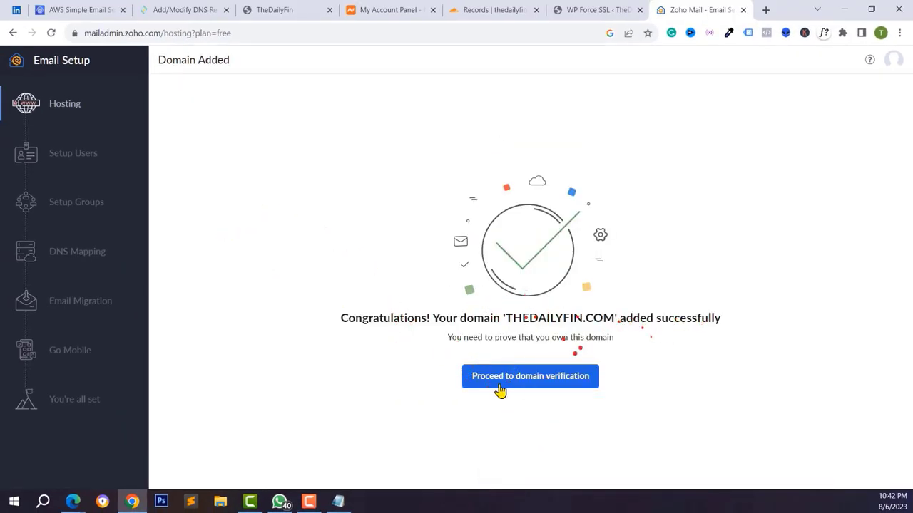
- Bring up Zoho's TXT ownership check and start a new Cloudflare DNS record for thedailyfin.com
{"action": "left_click", "coordinate": [528, 376]}
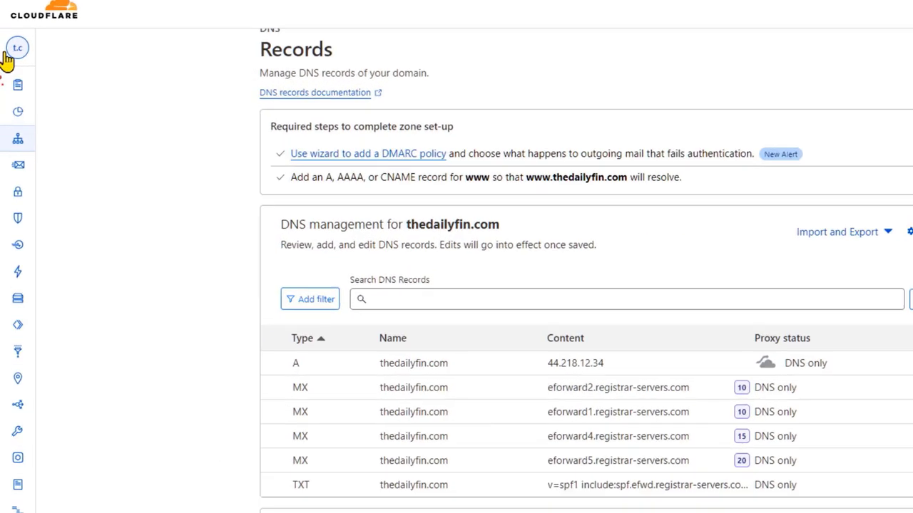
{"action": "mouse_move", "coordinate": [5, 60]}
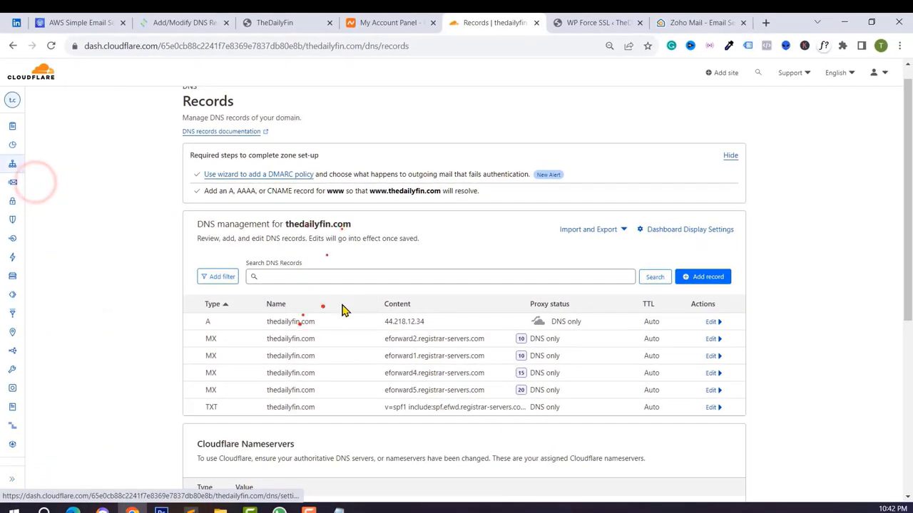
{"action": "scroll", "coordinate": [509, 164], "scroll_direction": "down", "scroll_amount": 2}
{"action": "scroll", "coordinate": [444, 366], "scroll_direction": "down", "scroll_amount": 3}
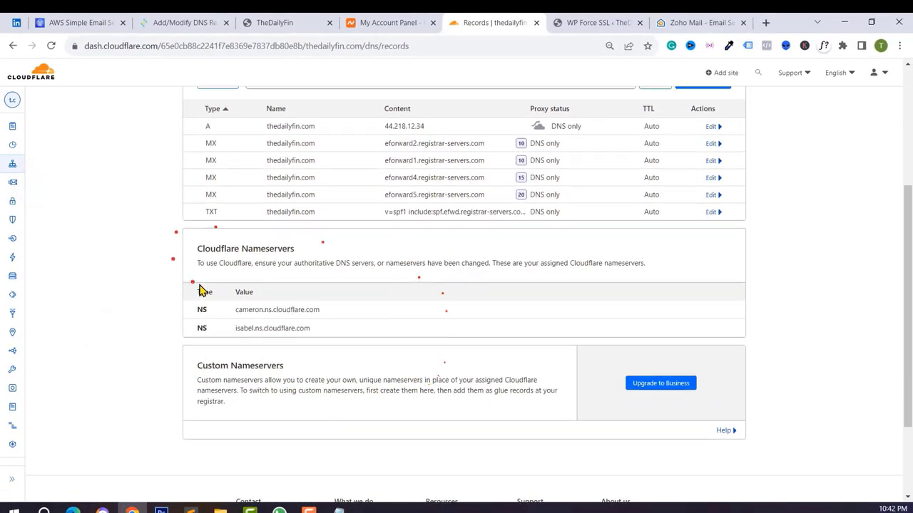
{"action": "scroll", "coordinate": [302, 310], "scroll_direction": "up", "scroll_amount": 3}
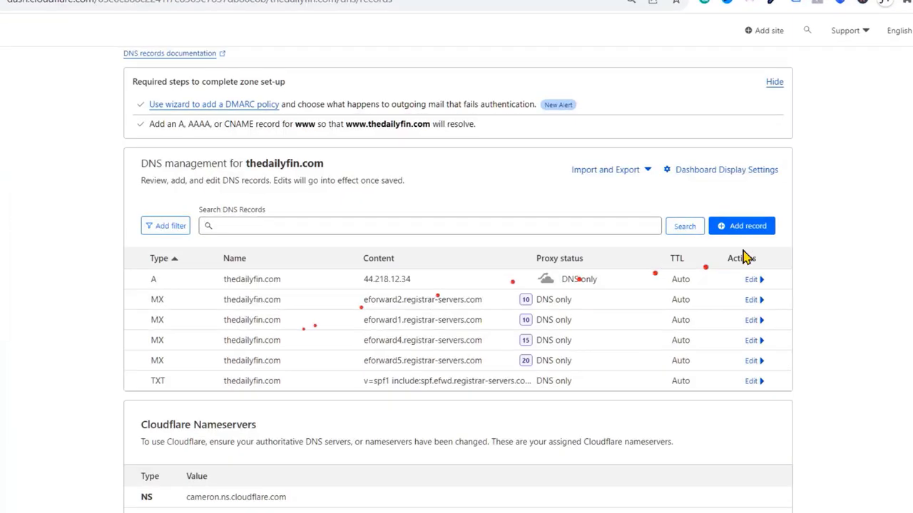
{"action": "left_click", "coordinate": [709, 283]}
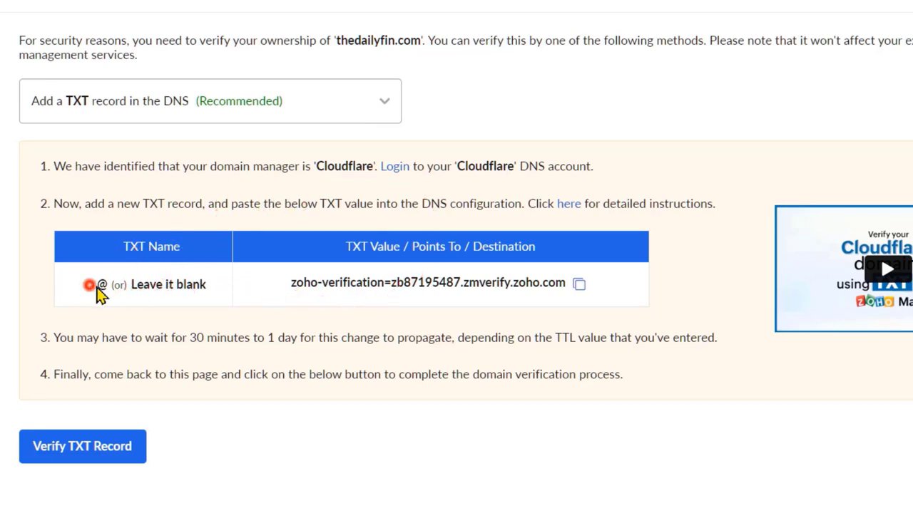
- Copy Zoho's TXT value and set the Cloudflare record's name to @ and type to TXT
{"action": "left_click", "coordinate": [576, 284]}
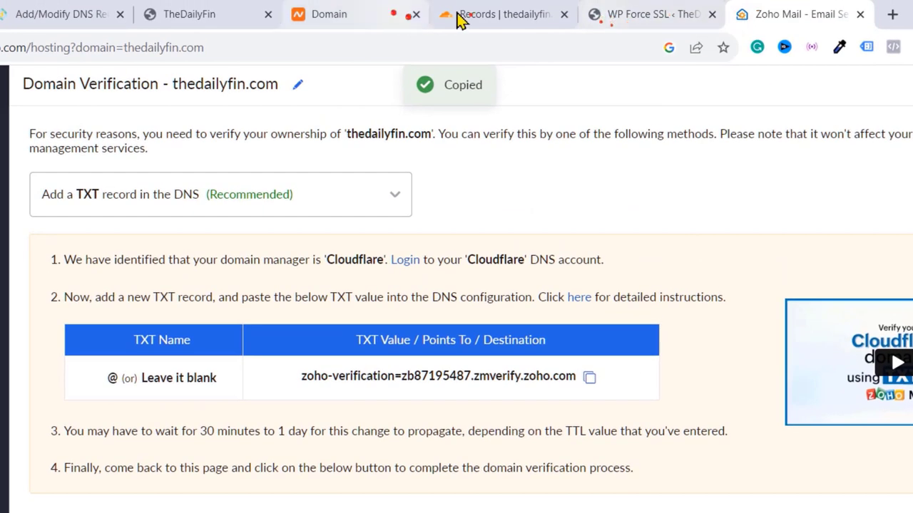
{"action": "left_click", "coordinate": [460, 20]}
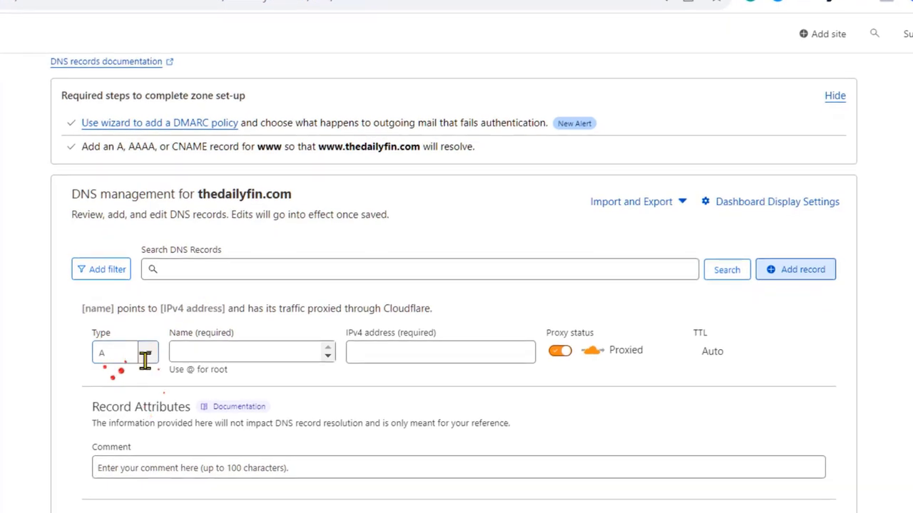
{"action": "left_click", "coordinate": [178, 352]}
{"action": "type", "text": "@"}
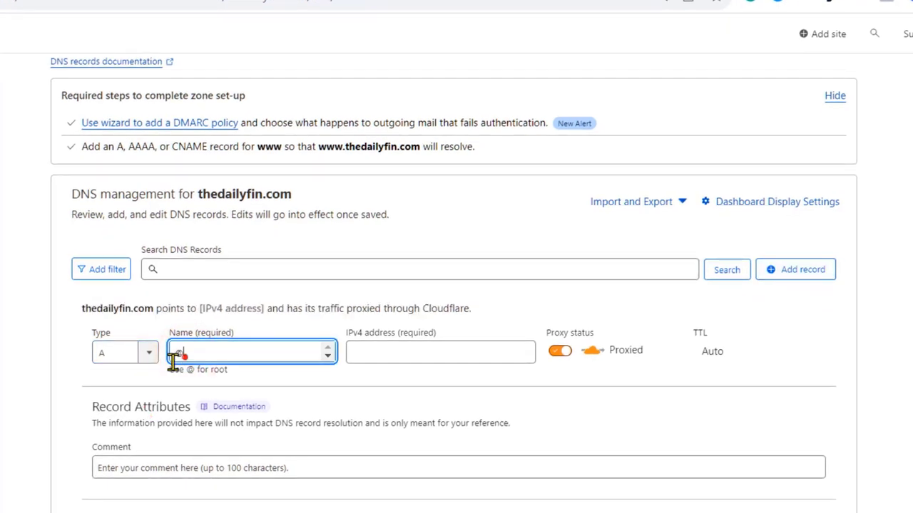
{"action": "left_click", "coordinate": [148, 353]}
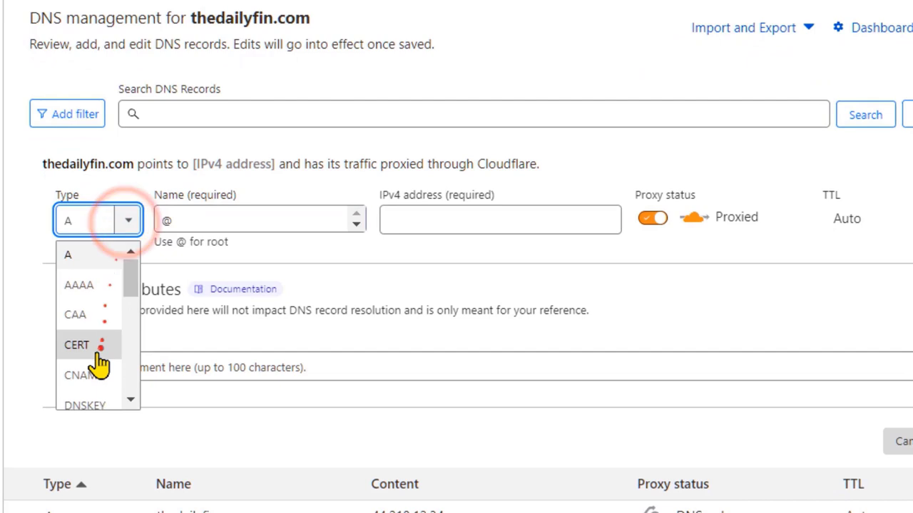
{"action": "scroll", "coordinate": [93, 360], "scroll_direction": "down", "scroll_amount": 5}
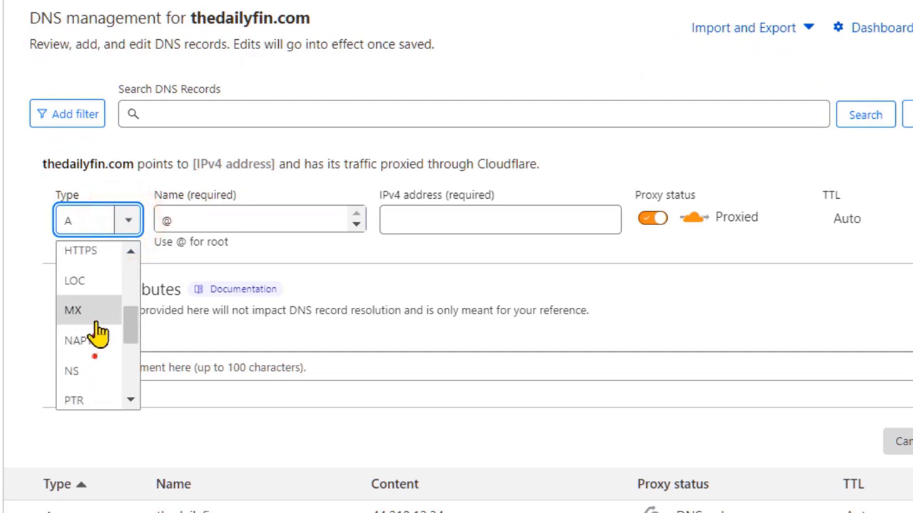
{"action": "scroll", "coordinate": [76, 353], "scroll_direction": "down", "scroll_amount": 3}
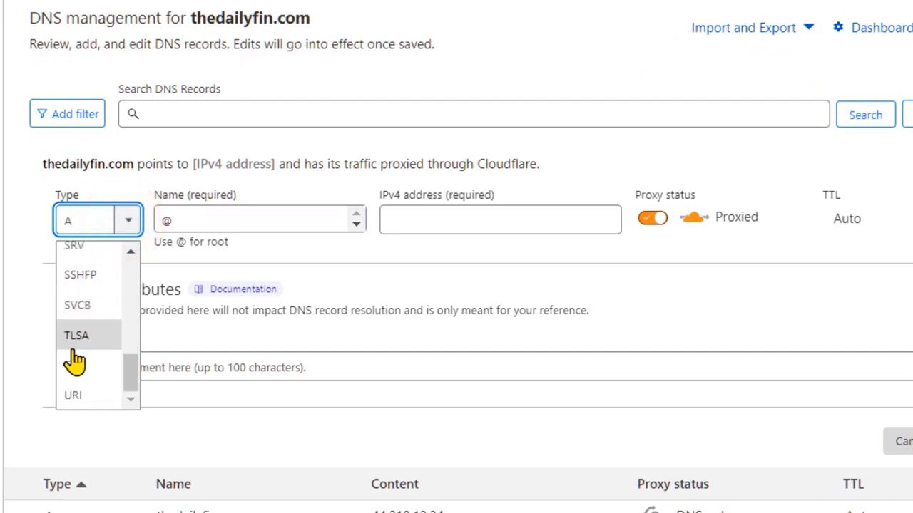
{"action": "left_click", "coordinate": [76, 364]}
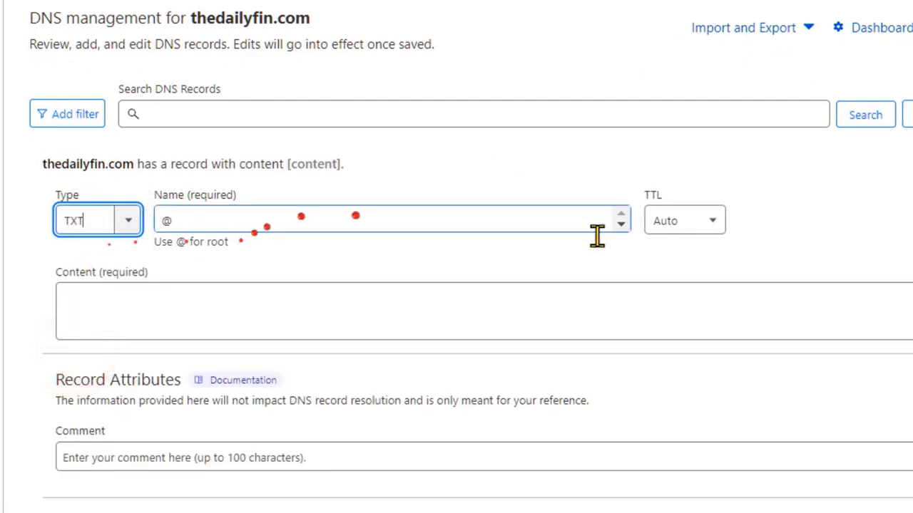
- Paste the zoho-verification value as the record content, save it, and return to Zoho
{"action": "left_click", "coordinate": [298, 305]}
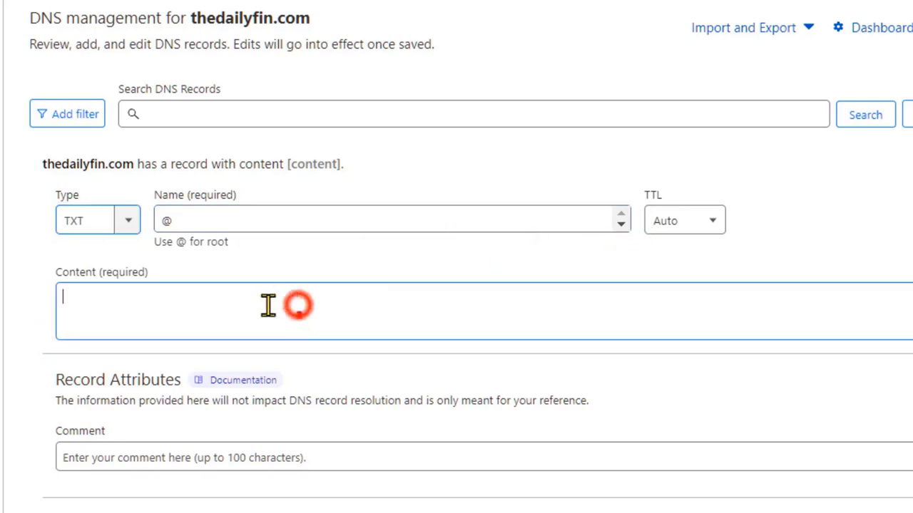
{"action": "right_click", "coordinate": [98, 319]}
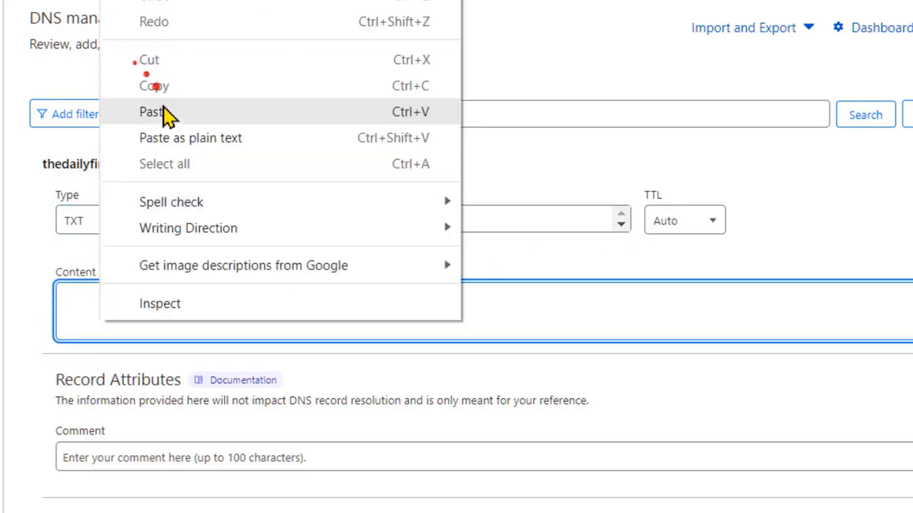
{"action": "left_click", "coordinate": [163, 110]}
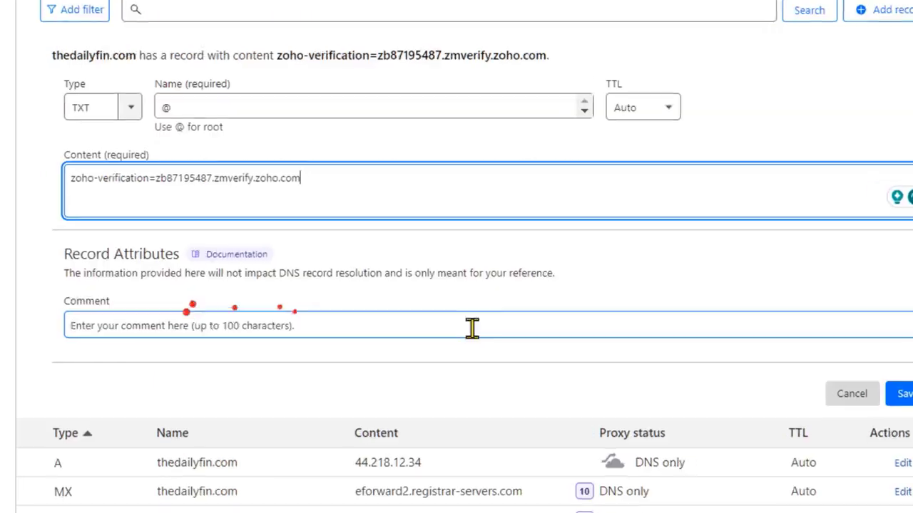
{"action": "left_click", "coordinate": [859, 371]}
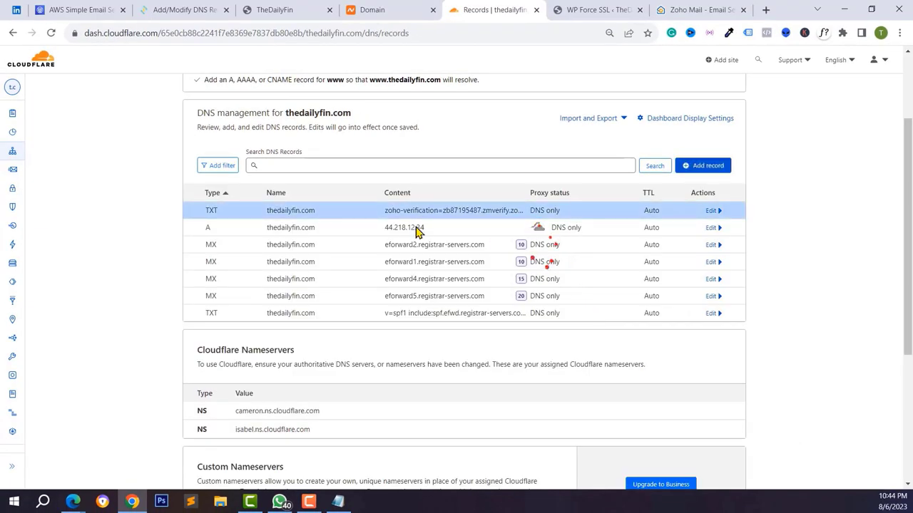
{"action": "left_click", "coordinate": [698, 9]}
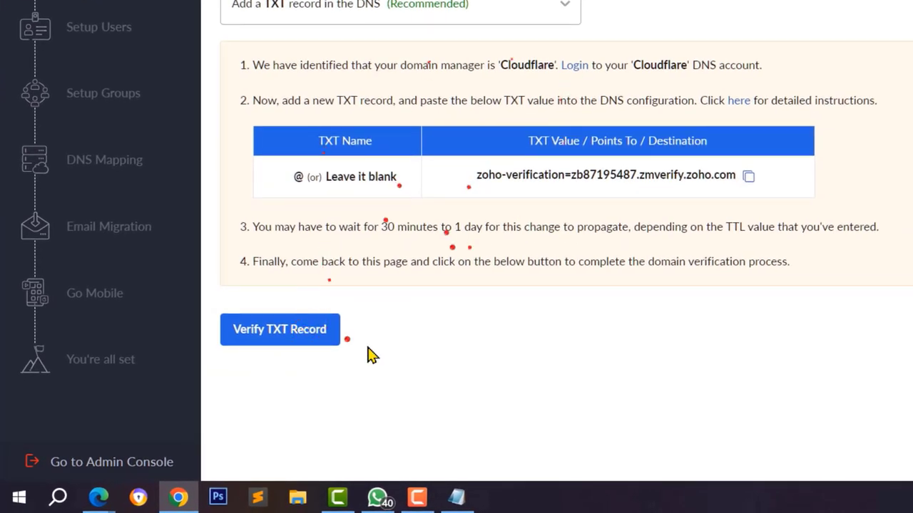
- Verify the TXT record and create the super administrator's login address on thedailyfin.com
{"action": "left_click", "coordinate": [296, 331]}
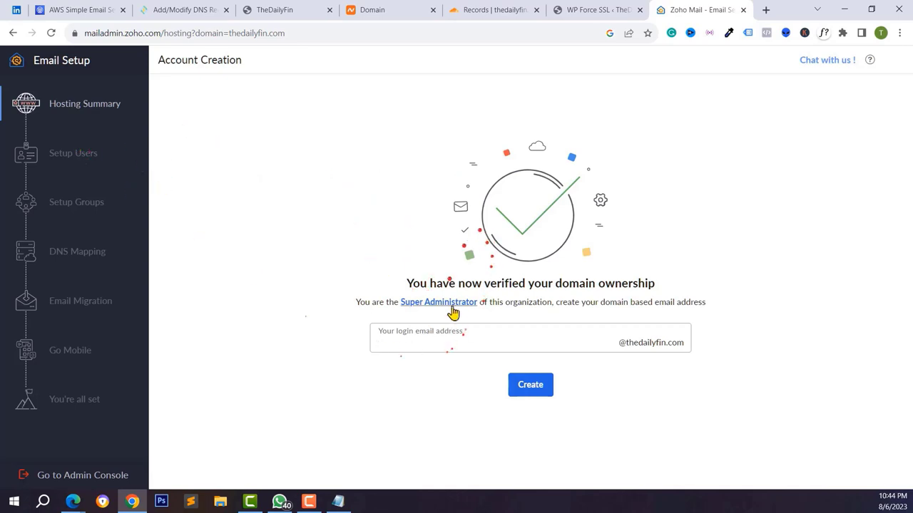
{"action": "mouse_move", "coordinate": [452, 303]}
{"action": "left_click", "coordinate": [591, 339]}
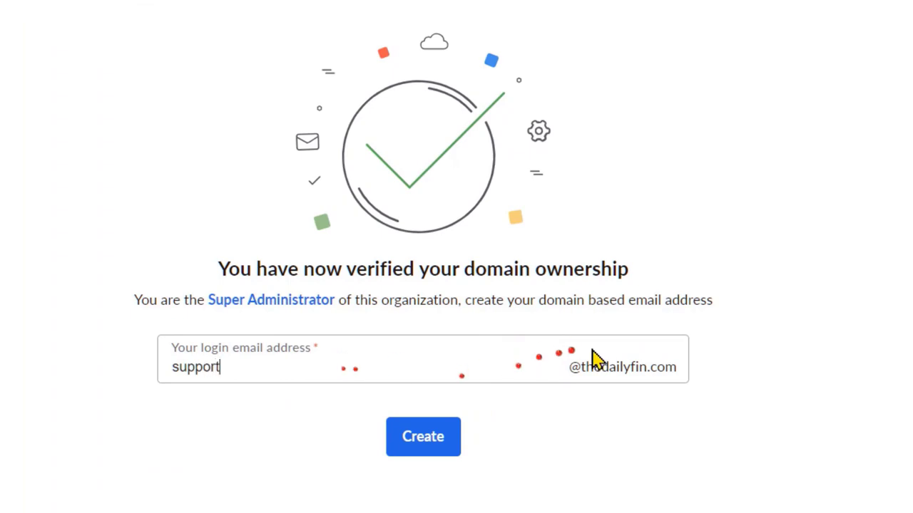
{"action": "left_click", "coordinate": [520, 369]}
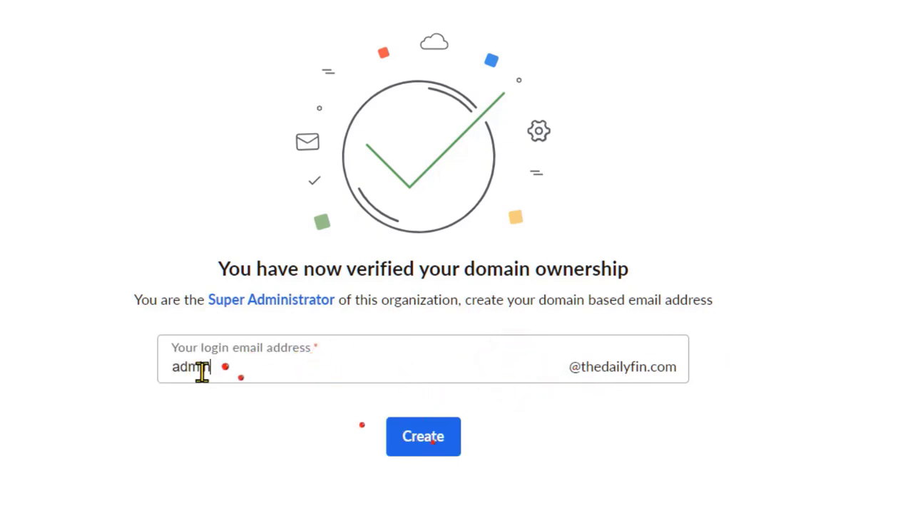
{"action": "left_click", "coordinate": [236, 367]}
{"action": "left_click", "coordinate": [400, 437]}
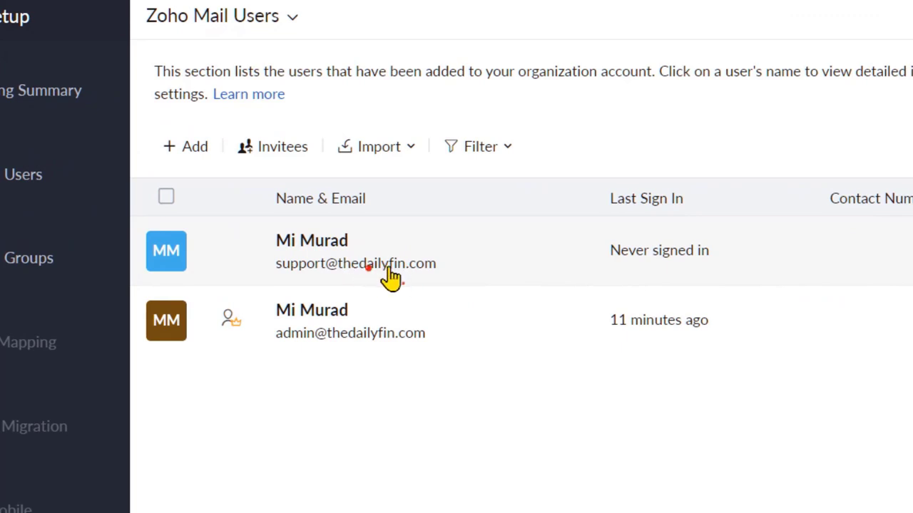
- Cancel the half-filled info user and advance to the Setup Groups step
{"action": "mouse_move", "coordinate": [227, 321]}
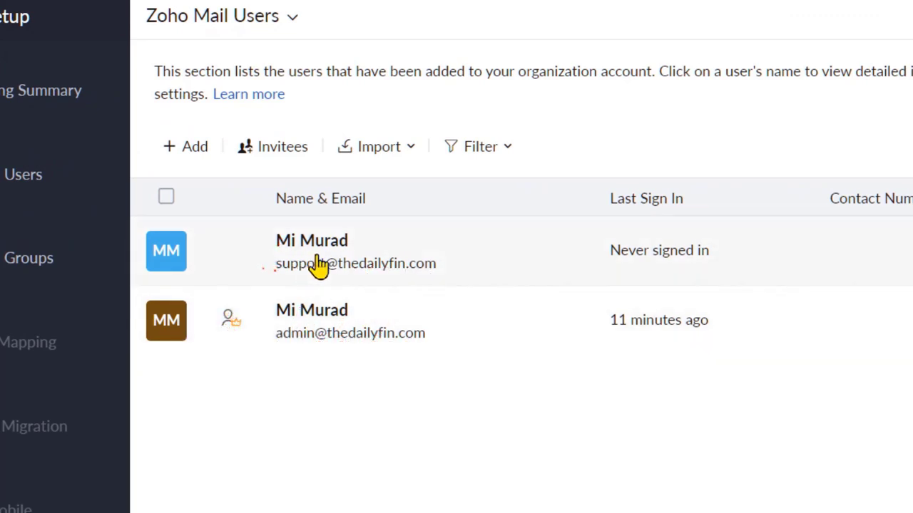
{"action": "left_click", "coordinate": [183, 142]}
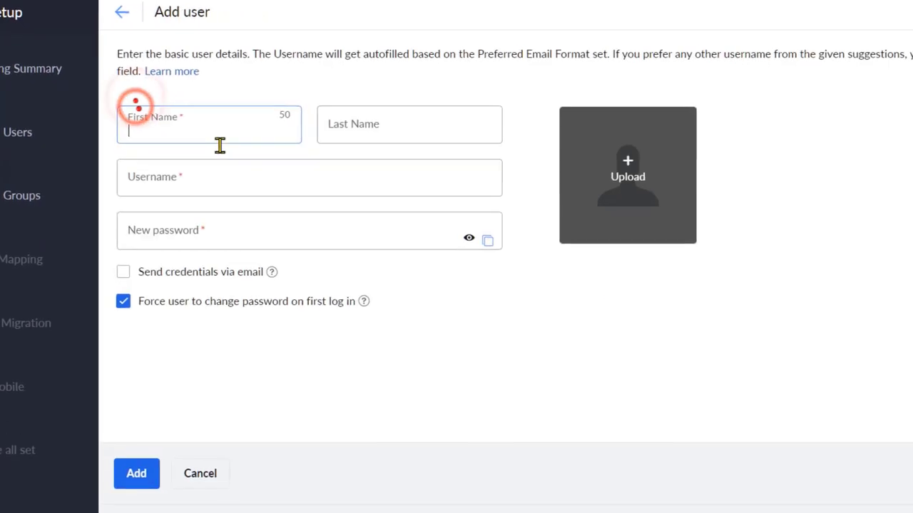
{"action": "left_click", "coordinate": [178, 175]}
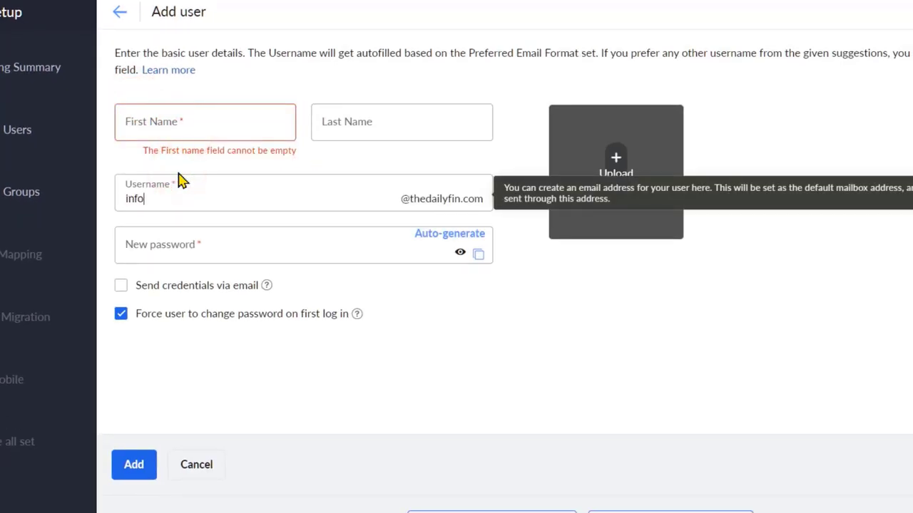
{"action": "left_click", "coordinate": [304, 249]}
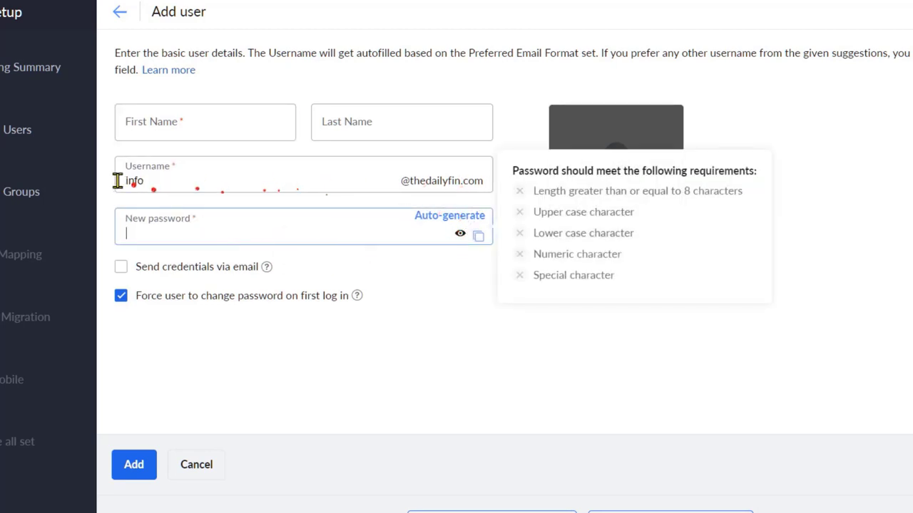
{"action": "left_click", "coordinate": [207, 465]}
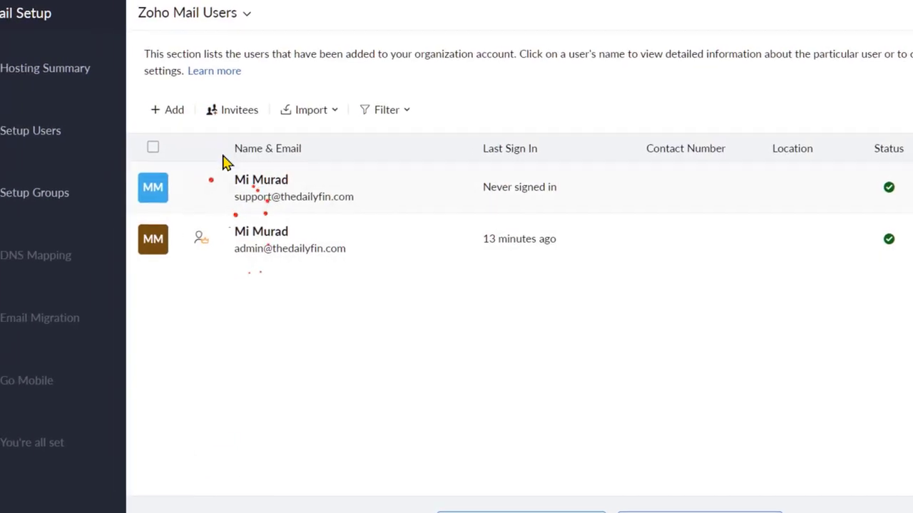
{"action": "left_click", "coordinate": [703, 471]}
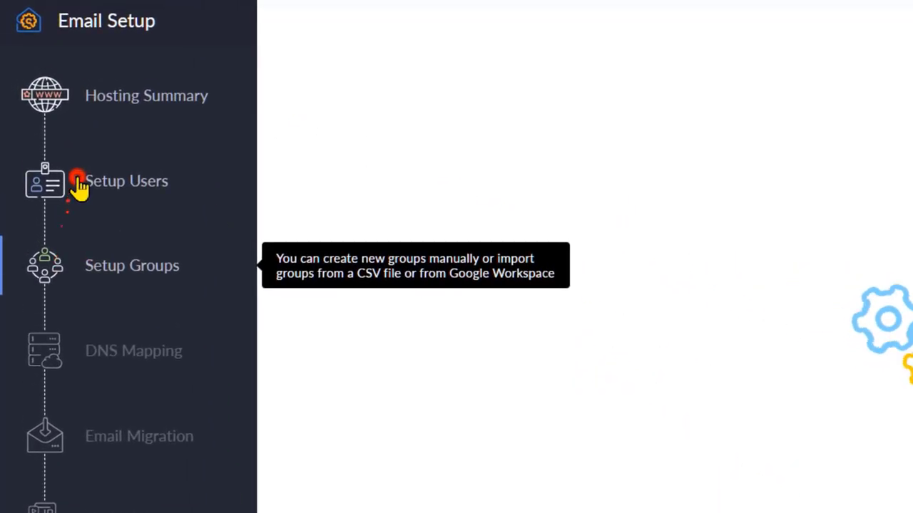
- Skip Setup Groups without creating any groups and proceed to DNS Mapping
{"action": "left_click", "coordinate": [92, 265]}
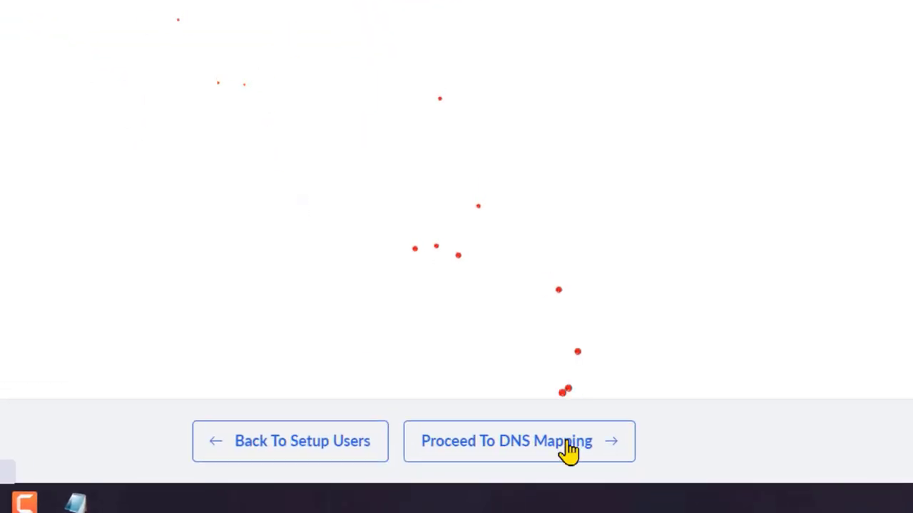
{"action": "left_click", "coordinate": [559, 444]}
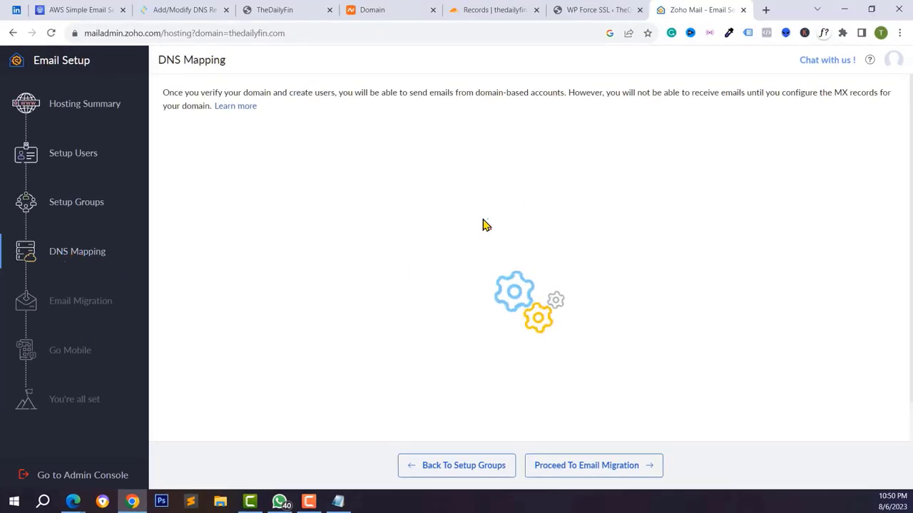
- Review Zoho's required MX, SPF and DKIM records, then switch to thedailyfin.com's Cloudflare DNS records
{"action": "scroll", "coordinate": [463, 242], "scroll_direction": "down", "scroll_amount": 1}
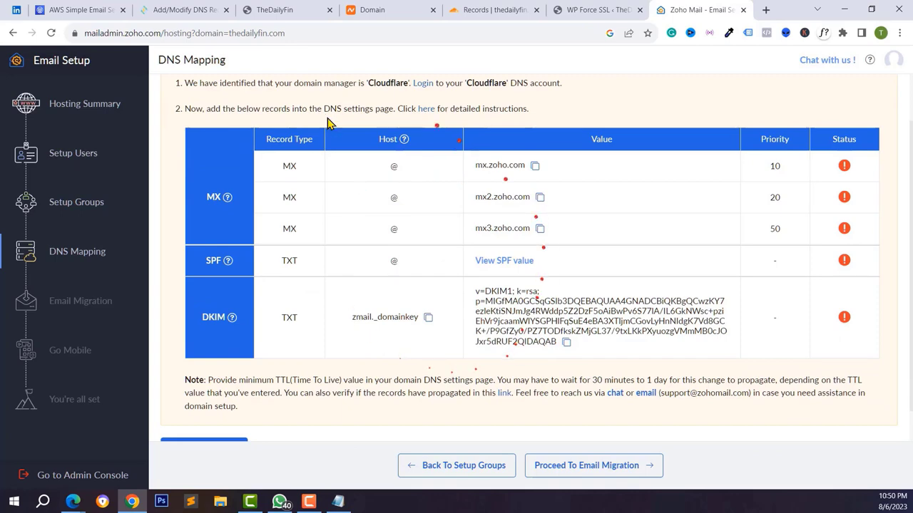
{"action": "scroll", "coordinate": [401, 192], "scroll_direction": "up", "scroll_amount": 1}
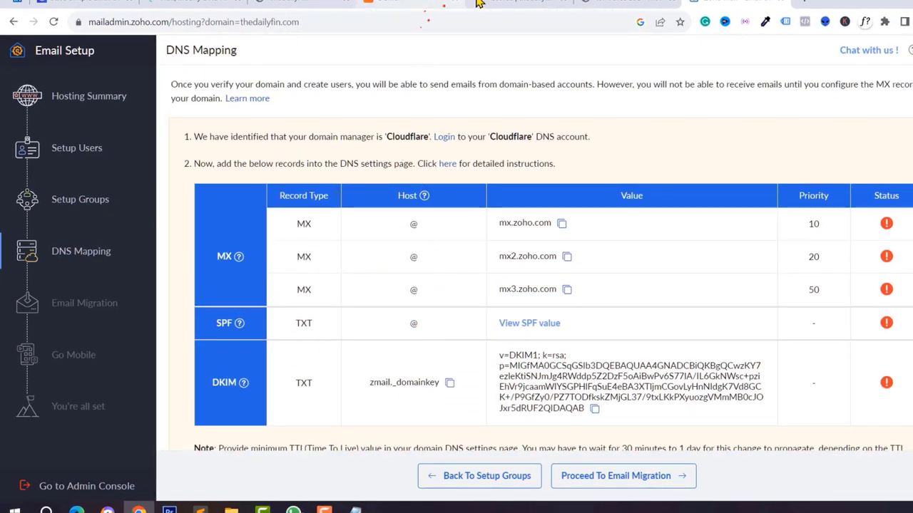
{"action": "left_click", "coordinate": [478, 3]}
{"action": "scroll", "coordinate": [512, 335], "scroll_direction": "down", "scroll_amount": 1}
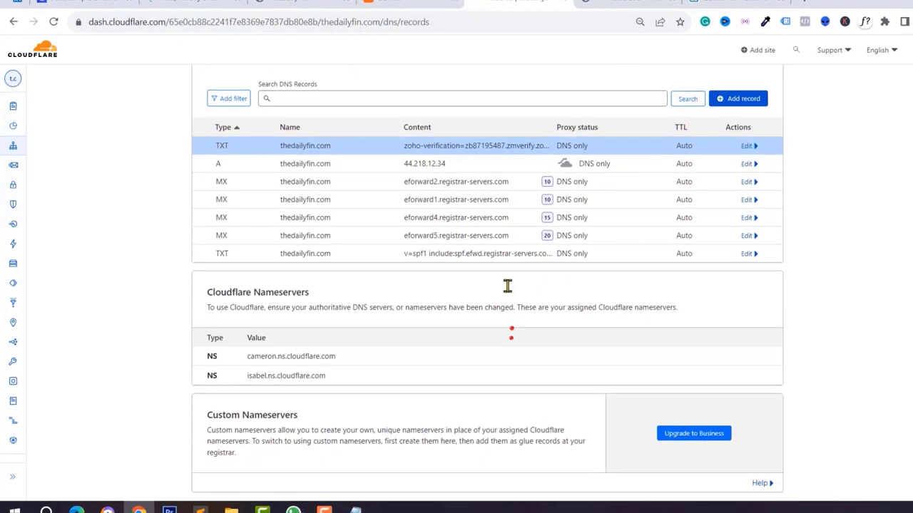
- Delete the eforward2 MX record from the Cloudflare DNS records
{"action": "left_click", "coordinate": [746, 183]}
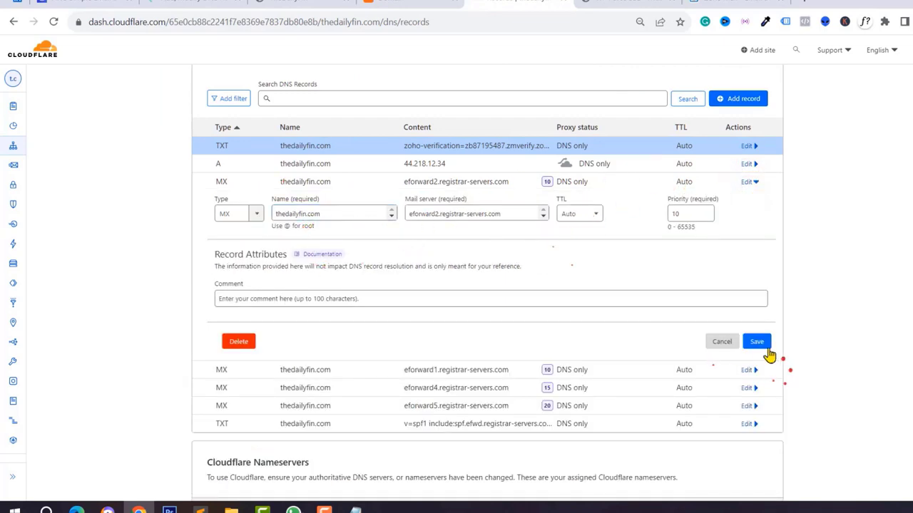
{"action": "left_click", "coordinate": [244, 342]}
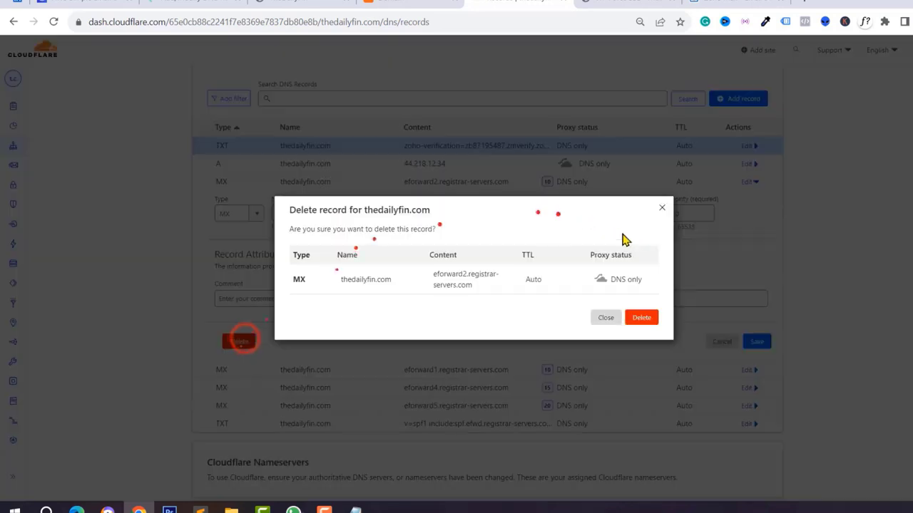
{"action": "left_click", "coordinate": [642, 319]}
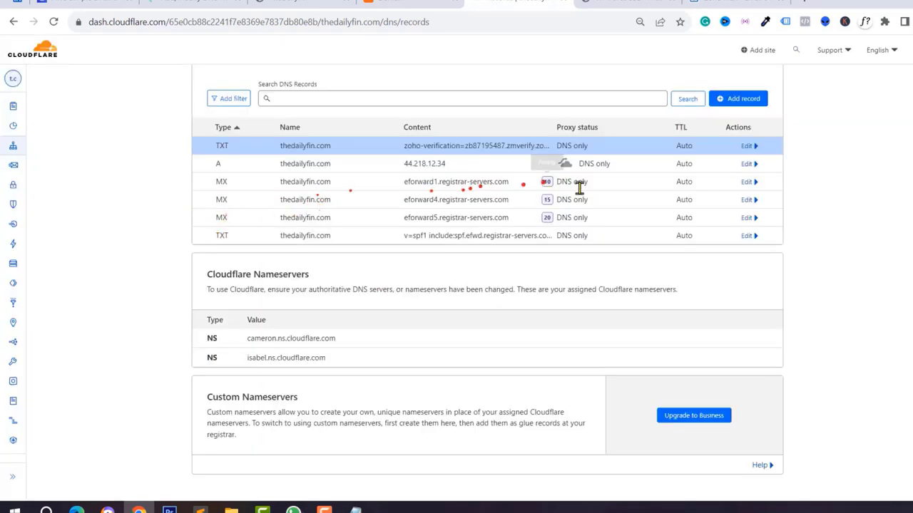
- Open the eforward1 MX record, glance at the CyberPanel DNS zone, and return to Zoho's DNS Mapping
{"action": "left_click", "coordinate": [746, 183]}
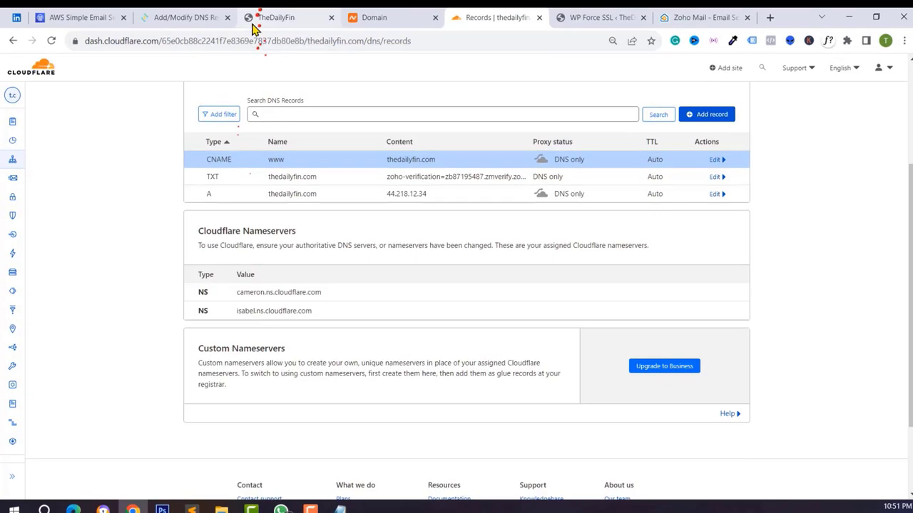
{"action": "left_click", "coordinate": [274, 18]}
{"action": "left_click", "coordinate": [159, 22]}
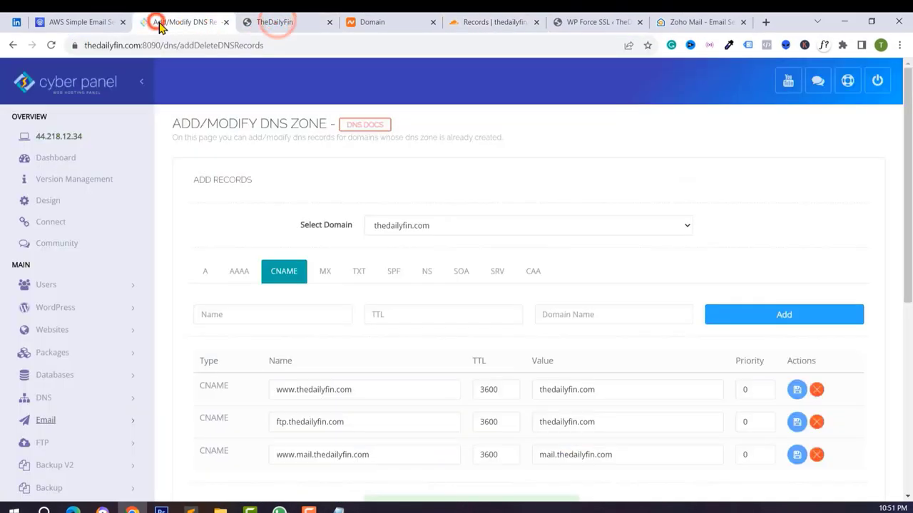
{"action": "left_click", "coordinate": [702, 22]}
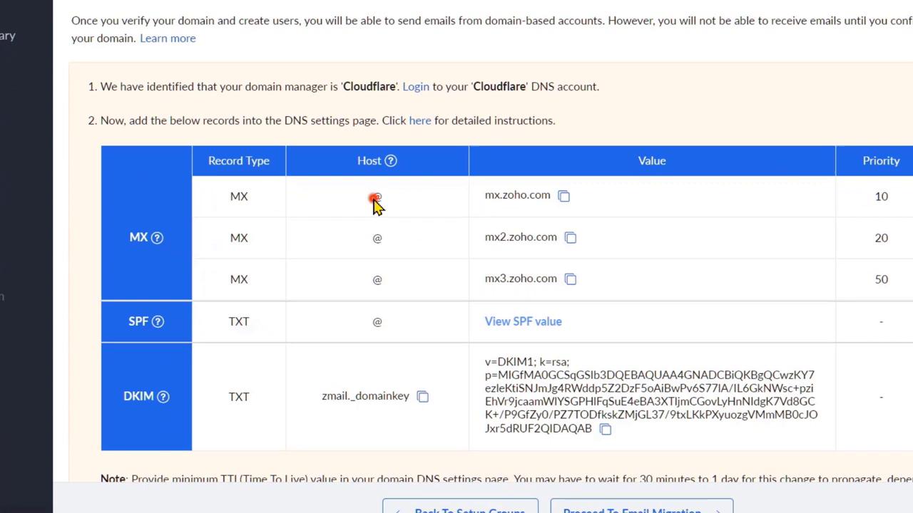
- Enter a new MX record named @ pointing to mx.zoho.com with priority 10
{"action": "left_click", "coordinate": [393, 237]}
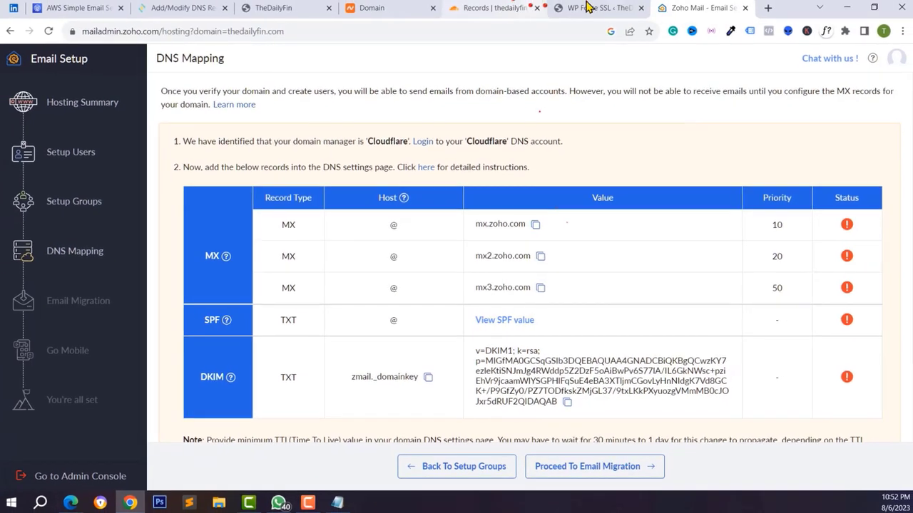
{"action": "left_click", "coordinate": [578, 8]}
{"action": "left_click", "coordinate": [470, 8]}
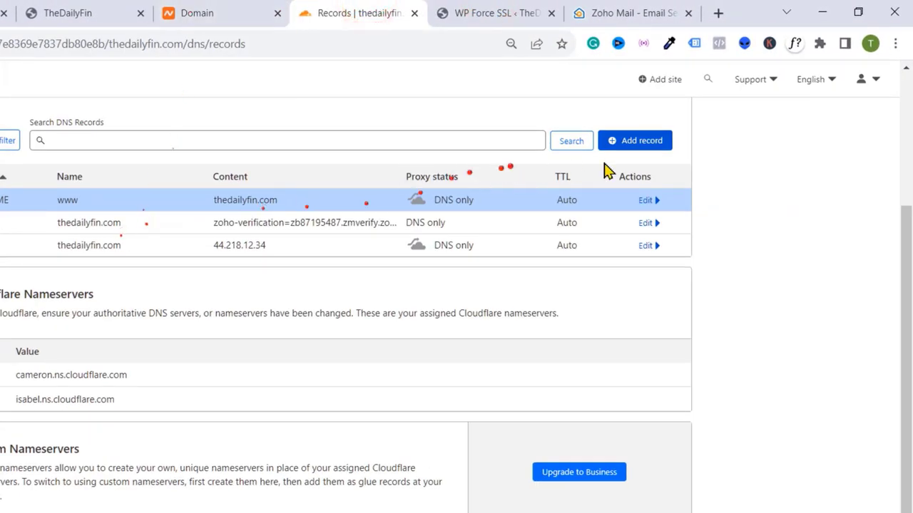
{"action": "left_click", "coordinate": [634, 142]}
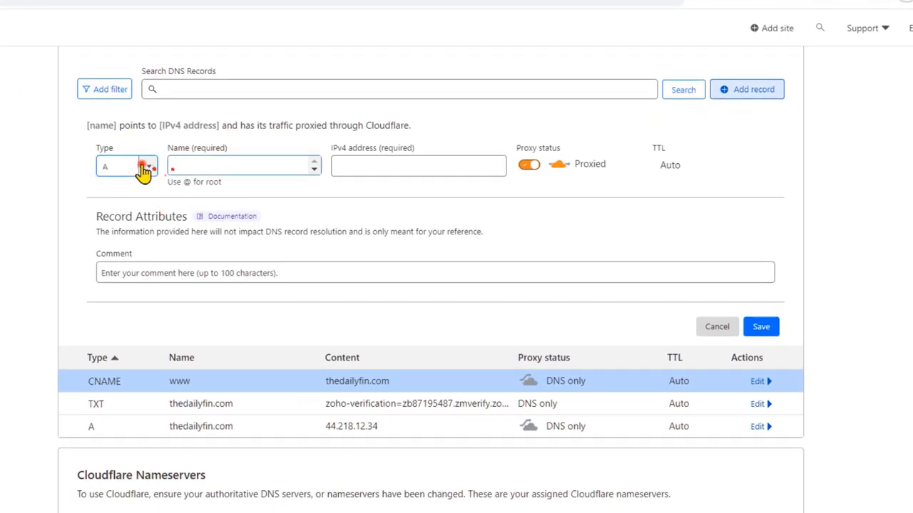
{"action": "left_click", "coordinate": [142, 166]}
{"action": "scroll", "coordinate": [107, 283], "scroll_direction": "down", "scroll_amount": 3}
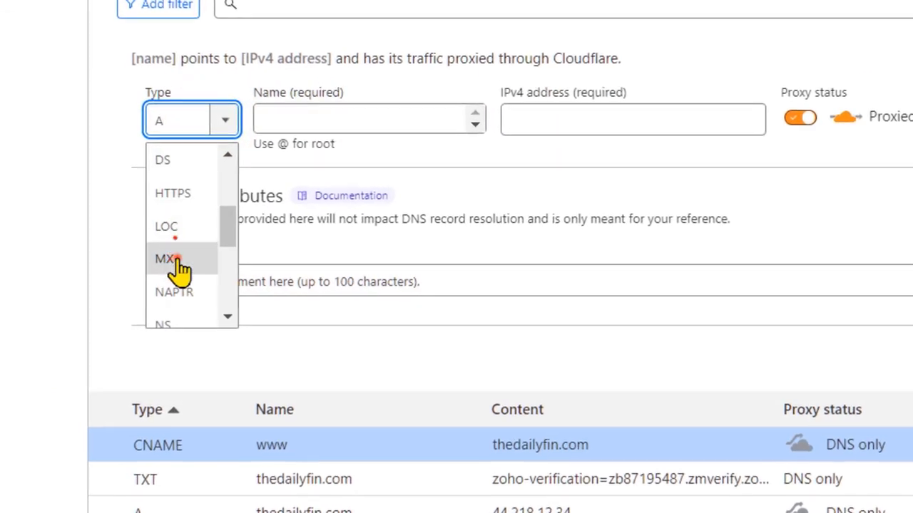
{"action": "left_click", "coordinate": [118, 278]}
{"action": "left_click", "coordinate": [265, 141]}
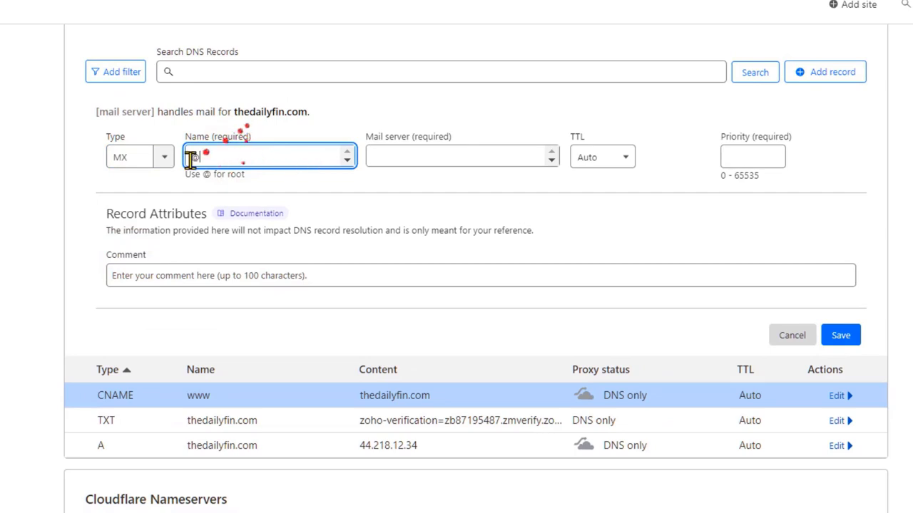
{"action": "left_click", "coordinate": [447, 159]}
{"action": "type", "text": "mx.zoho.com"}
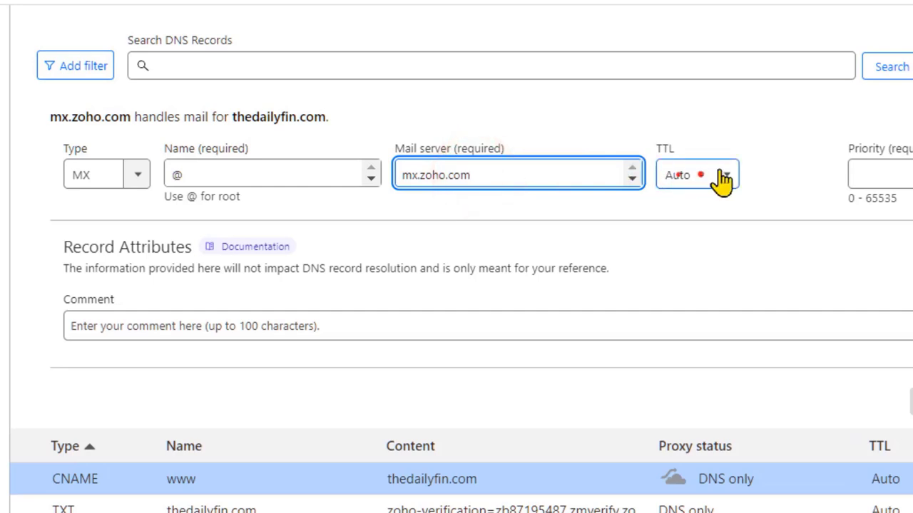
{"action": "left_click", "coordinate": [882, 171]}
{"action": "type", "text": "1"}
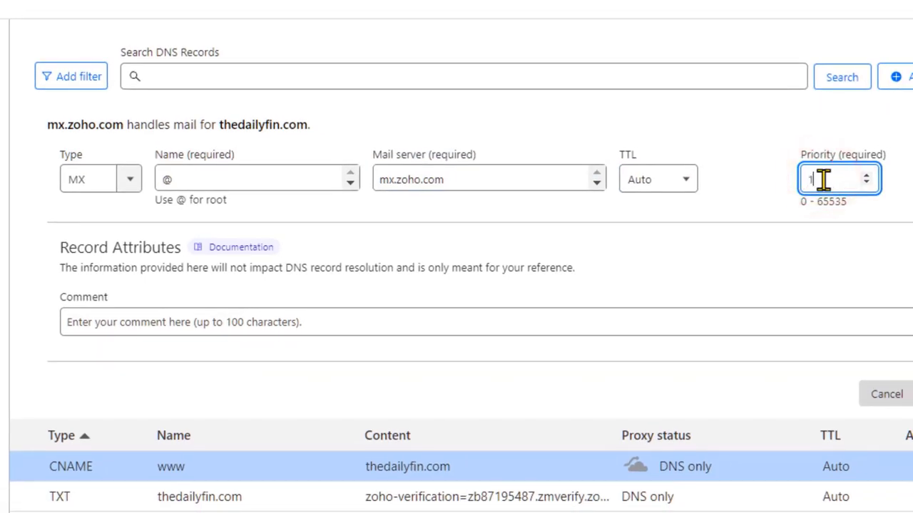
{"action": "type", "text": "0"}
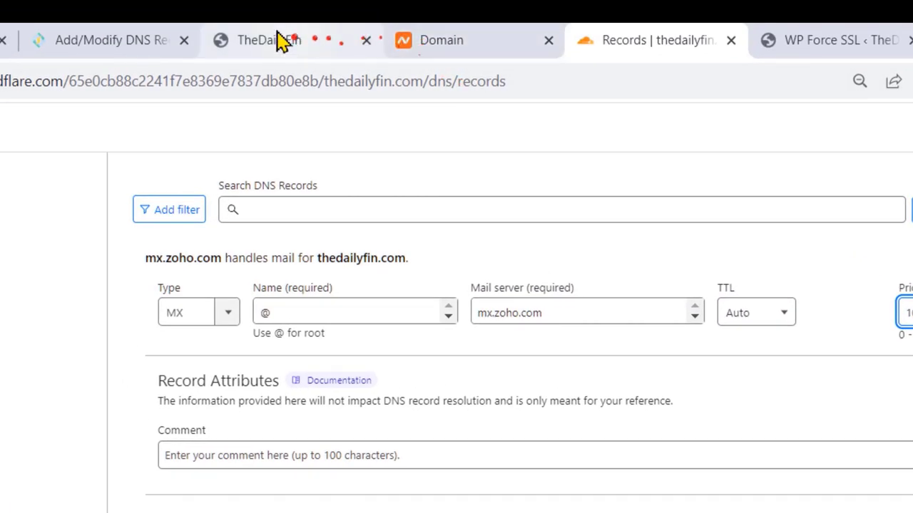
- Save the mx.zoho.com record, add mx2.zoho.com at priority 20, and start the mx3.zoho.com record
{"action": "left_click", "coordinate": [893, 9]}
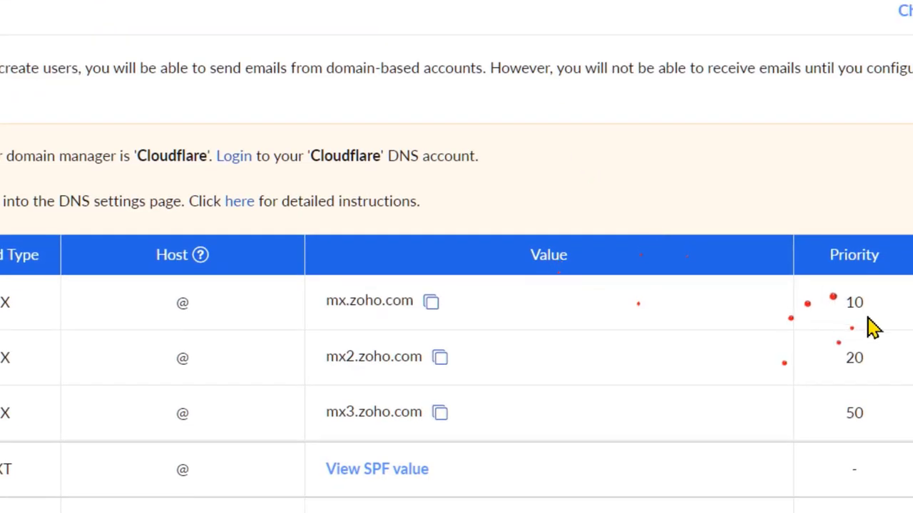
{"action": "left_click", "coordinate": [437, 359]}
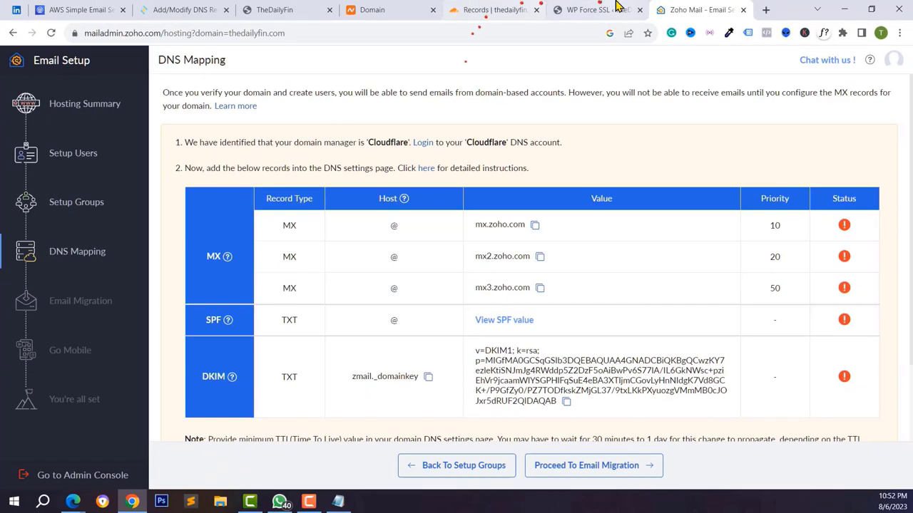
{"action": "left_click", "coordinate": [476, 9]}
{"action": "left_click", "coordinate": [702, 106]}
{"action": "left_click", "coordinate": [711, 343]}
{"action": "left_click", "coordinate": [711, 343]}
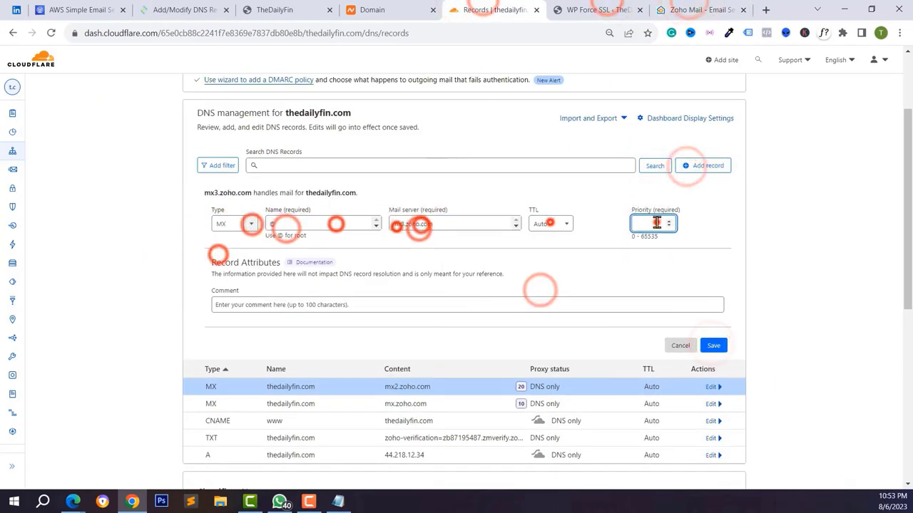
{"action": "left_click", "coordinate": [703, 9]}
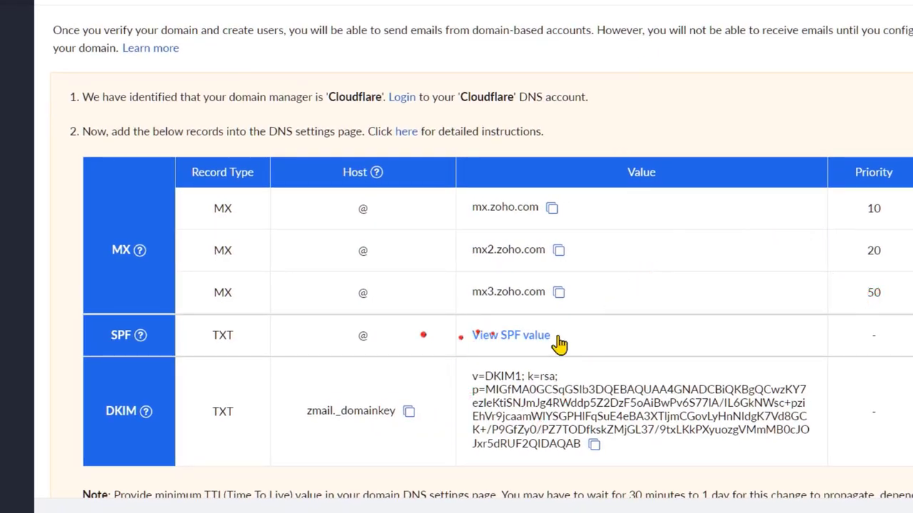
- Show and copy Zoho's required SPF value v=spf1 include:zoho.com ~all
{"action": "left_click", "coordinate": [499, 336]}
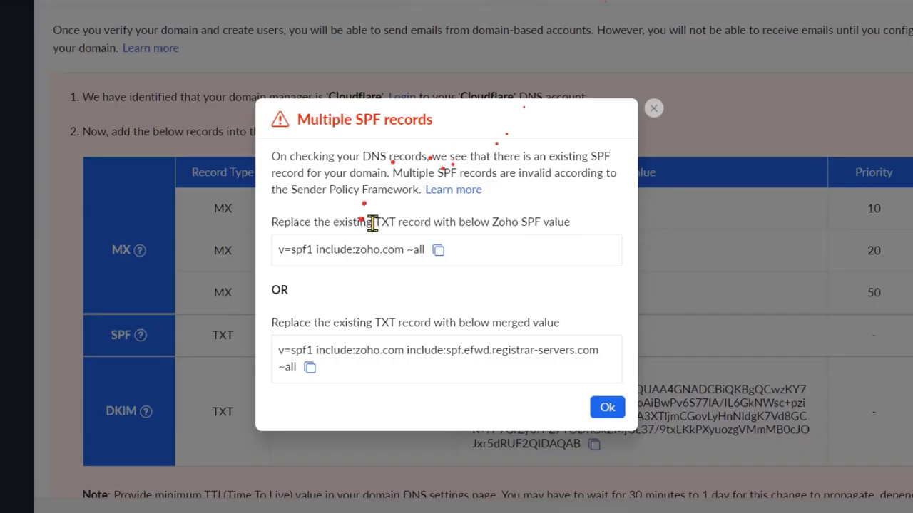
{"action": "double_click", "coordinate": [385, 217]}
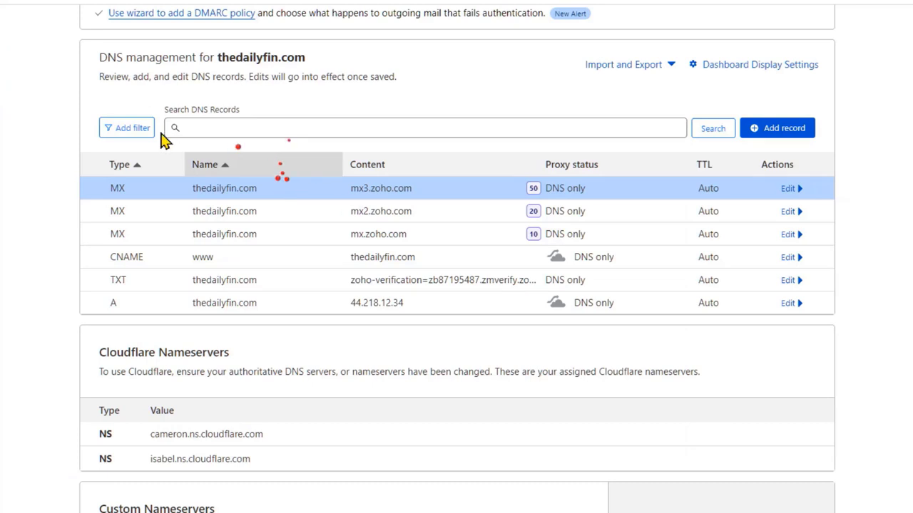
{"action": "scroll", "coordinate": [452, 126], "scroll_direction": "up", "scroll_amount": 1}
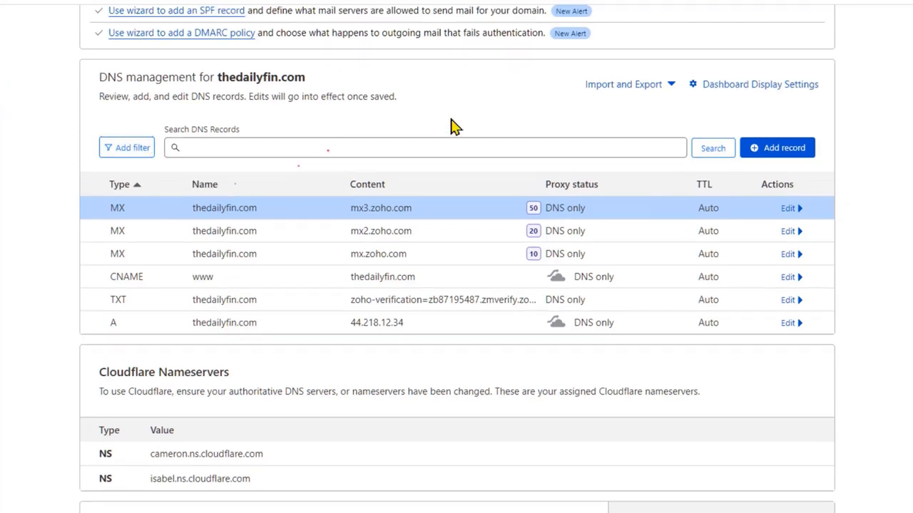
- Add and save a TXT record named @ whose content is the pasted SPF value
{"action": "left_click", "coordinate": [127, 285]}
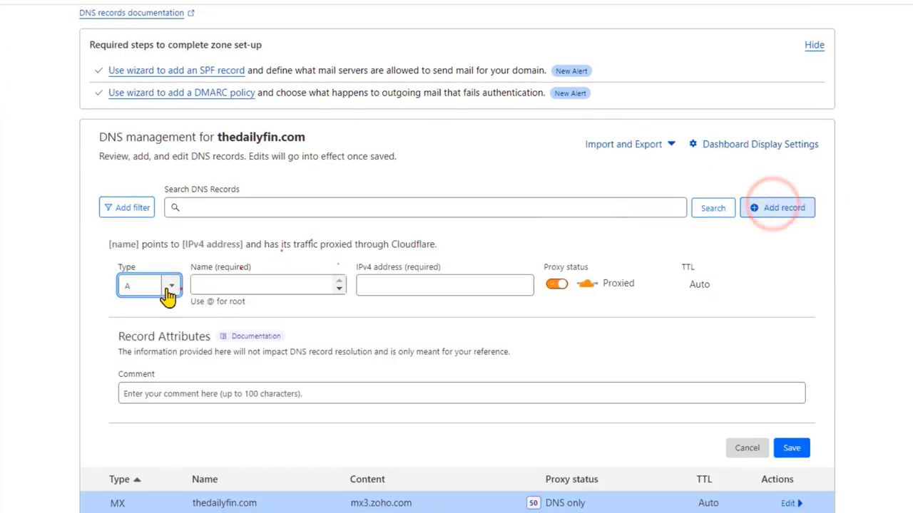
{"action": "left_click", "coordinate": [164, 285]}
{"action": "scroll", "coordinate": [136, 399], "scroll_direction": "down", "scroll_amount": 4}
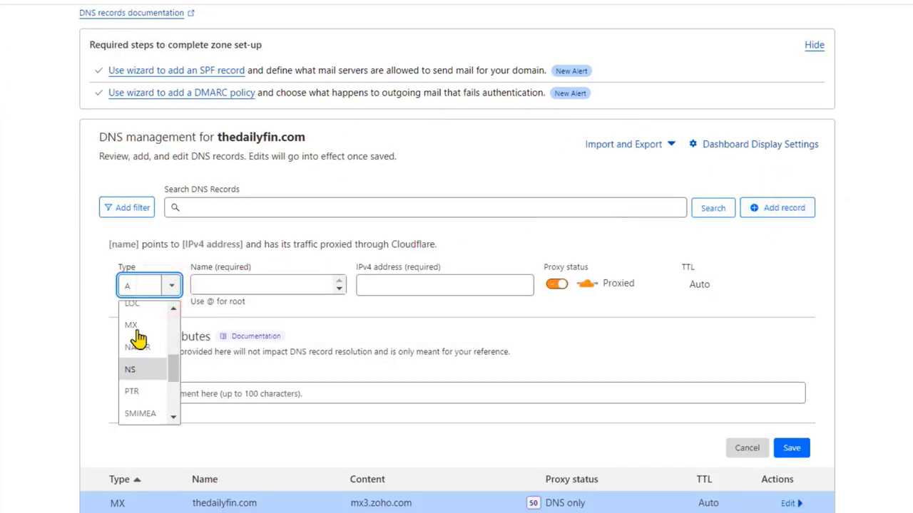
{"action": "scroll", "coordinate": [133, 335], "scroll_direction": "up", "scroll_amount": 2}
{"action": "scroll", "coordinate": [130, 371], "scroll_direction": "down", "scroll_amount": 4}
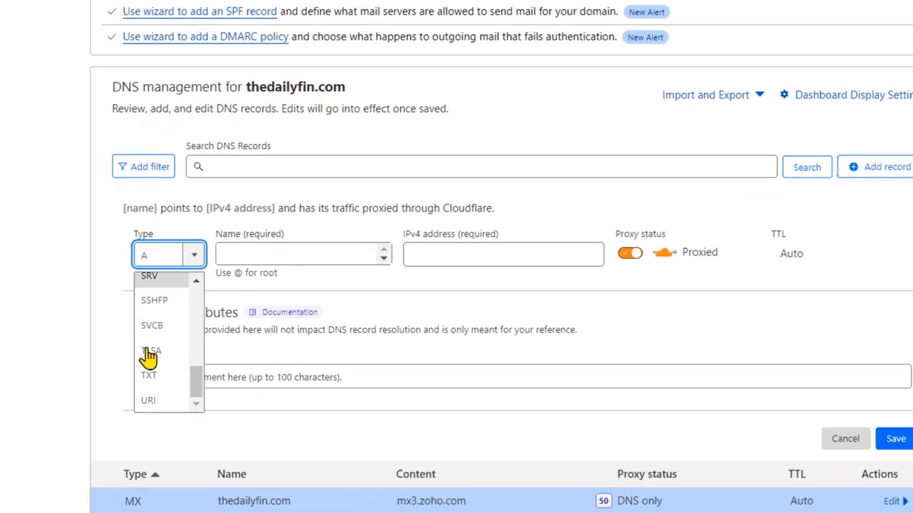
{"action": "left_click", "coordinate": [148, 375]}
{"action": "left_click", "coordinate": [271, 254]}
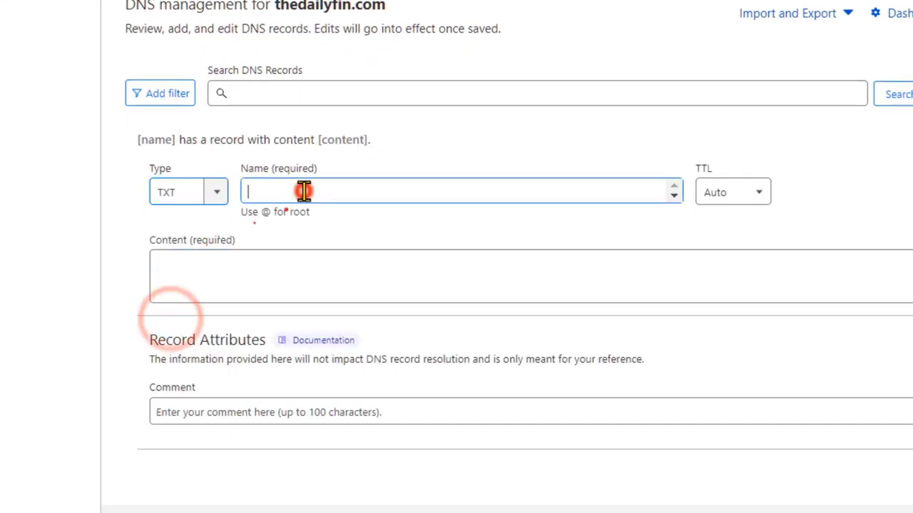
{"action": "type", "text": "@"}
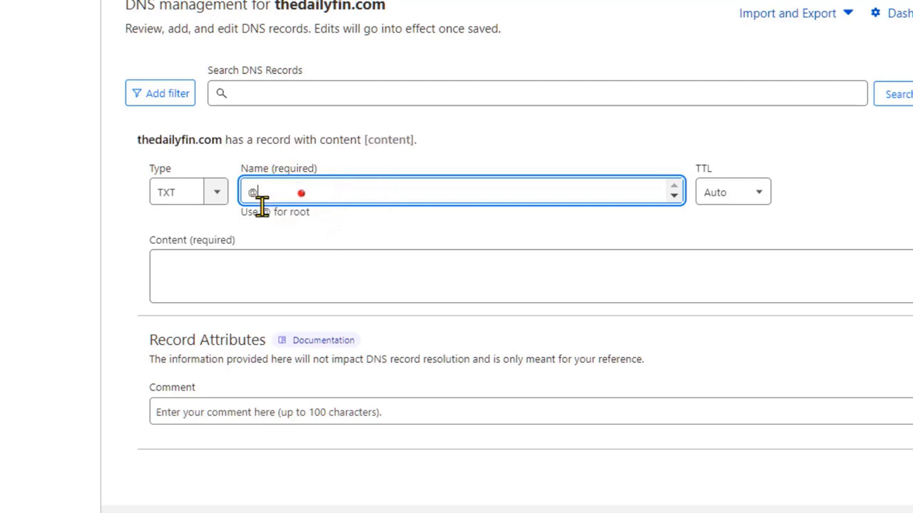
{"action": "left_click", "coordinate": [335, 291]}
{"action": "type", "text": "XT"}
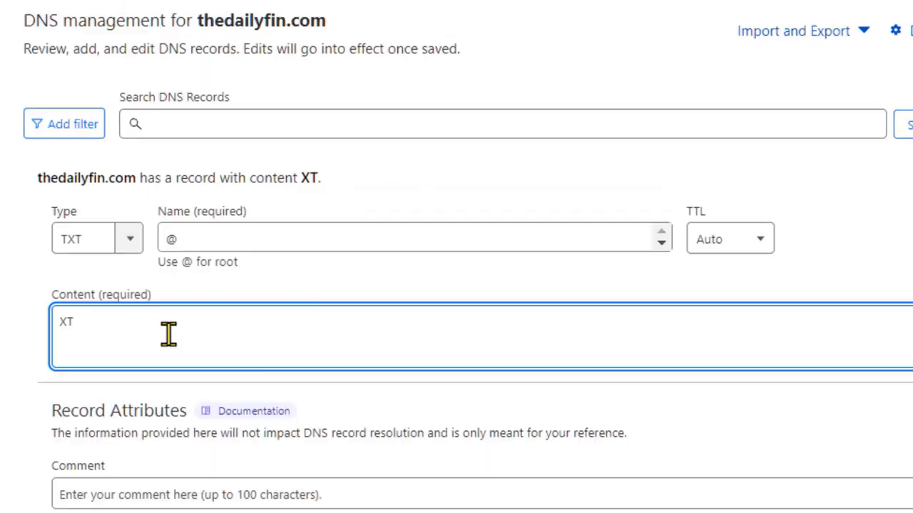
{"action": "key", "text": "ctrl+a"}
{"action": "key", "text": "ctrl+v"}
{"action": "left_click", "coordinate": [890, 464]}
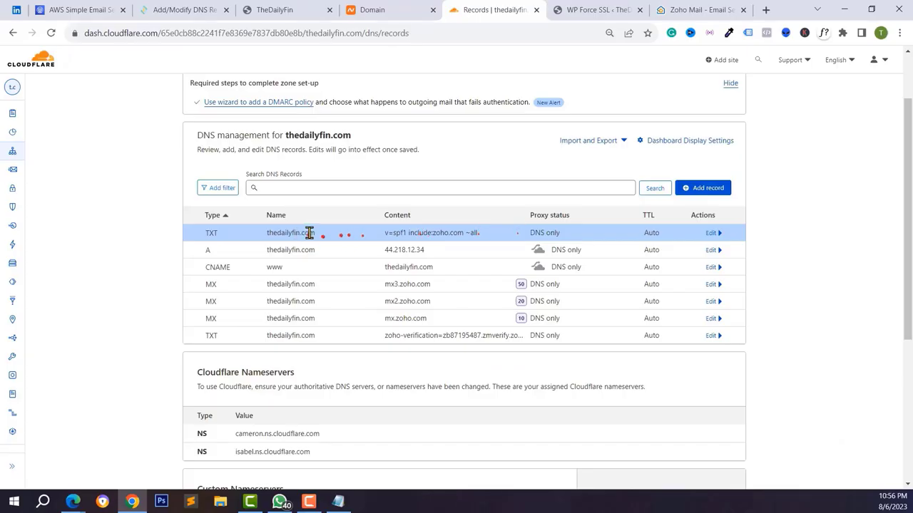
{"action": "left_click", "coordinate": [670, 9]}
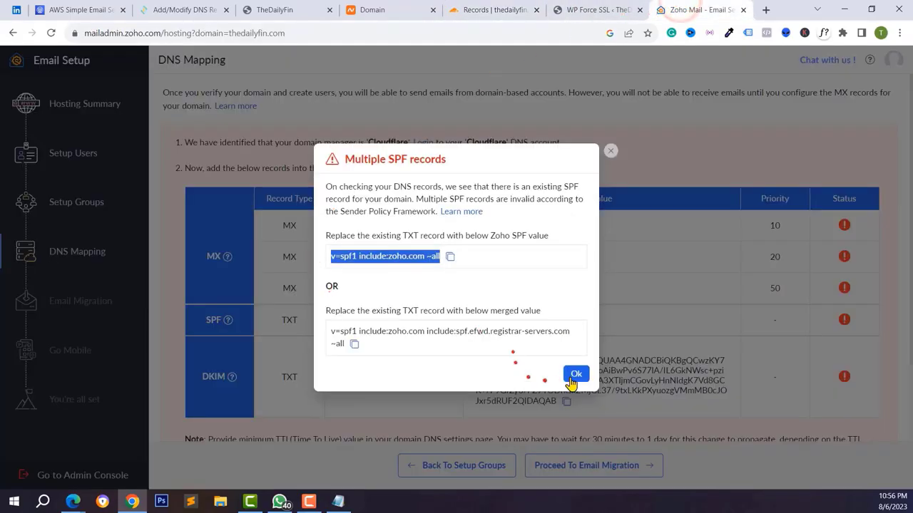
- Dismiss the multiple-SPF notice and save a zmail._domainkey TXT record holding Zoho's DKIM key
{"action": "left_click", "coordinate": [576, 374]}
{"action": "scroll", "coordinate": [549, 349], "scroll_direction": "down", "scroll_amount": 1}
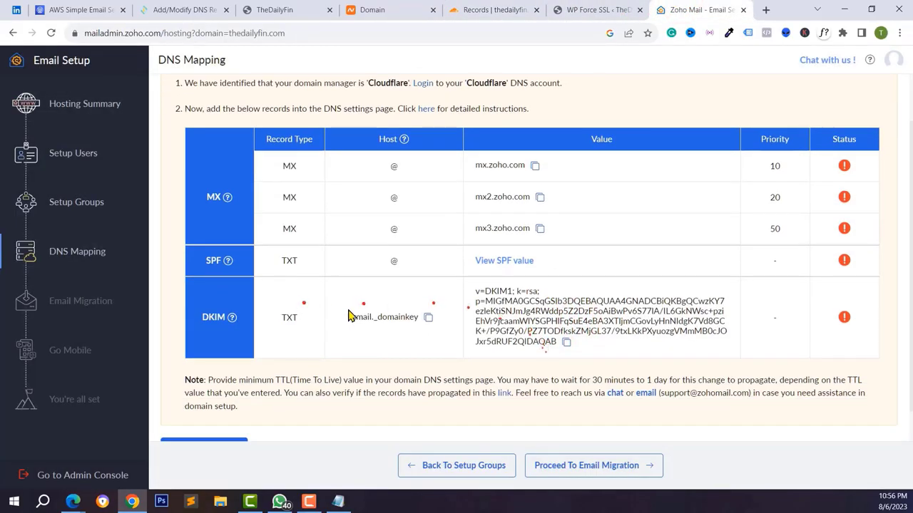
{"action": "scroll", "coordinate": [349, 316], "scroll_direction": "down", "scroll_amount": 1}
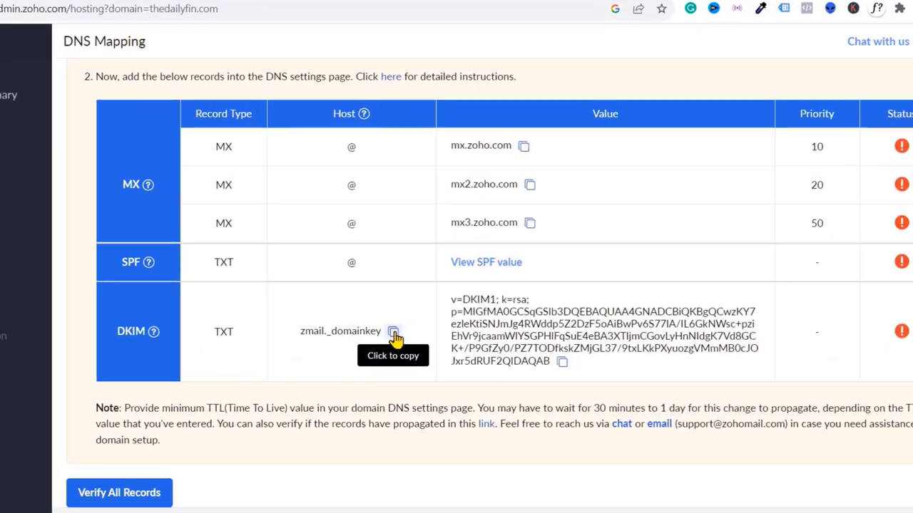
{"action": "left_click", "coordinate": [394, 333]}
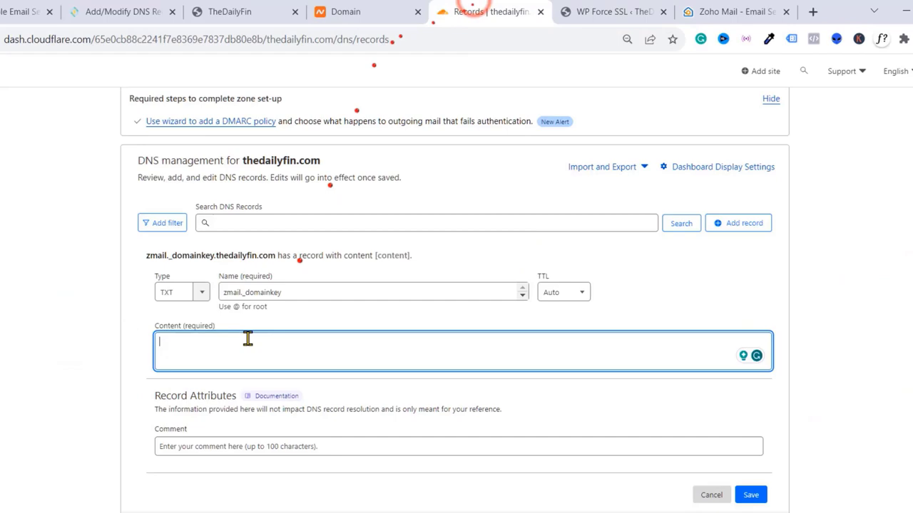
{"action": "key", "text": "ctrl+v"}
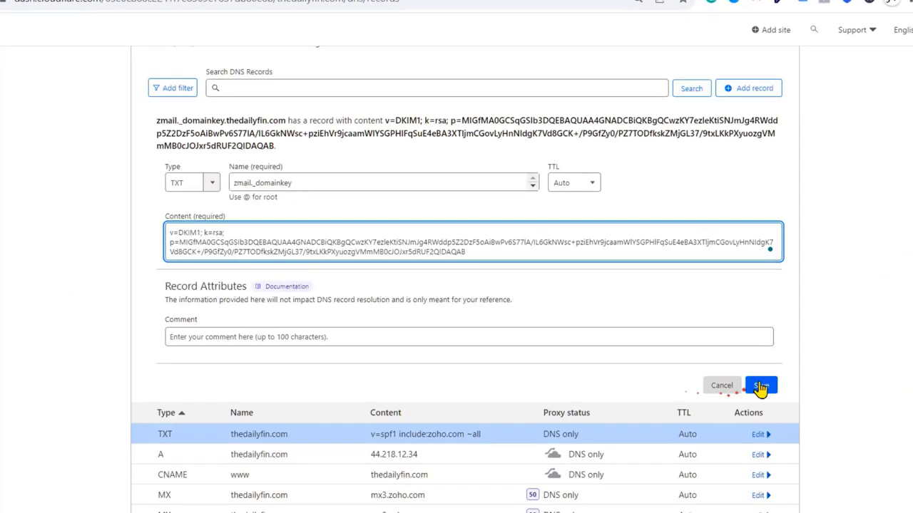
{"action": "left_click", "coordinate": [760, 385]}
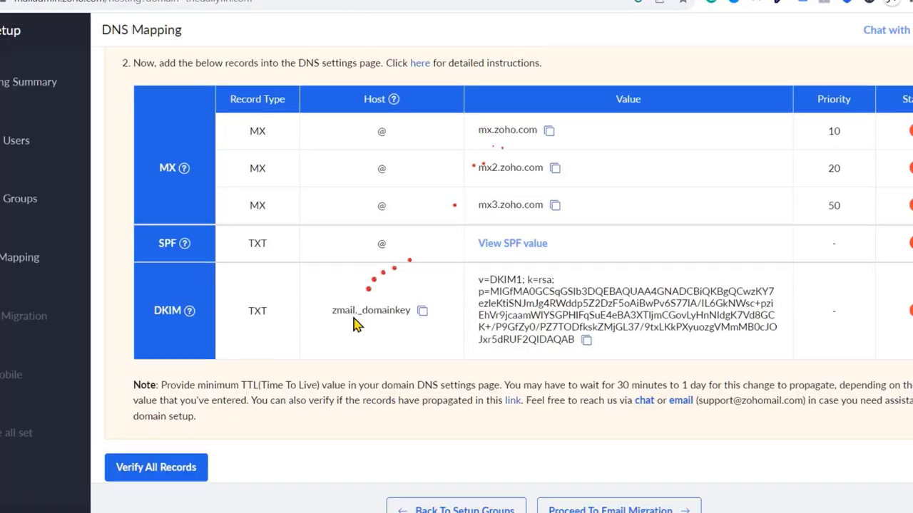
{"action": "scroll", "coordinate": [153, 449], "scroll_direction": "down", "scroll_amount": 1}
- Verify all DNS records, then proceed past Email Migration and Go Mobile toward setup completion
{"action": "left_click", "coordinate": [156, 449]}
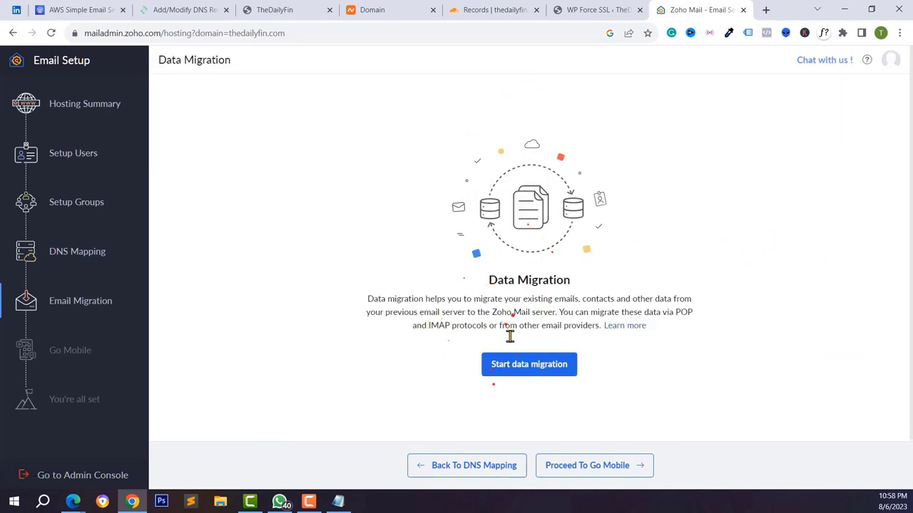
{"action": "left_click", "coordinate": [588, 467]}
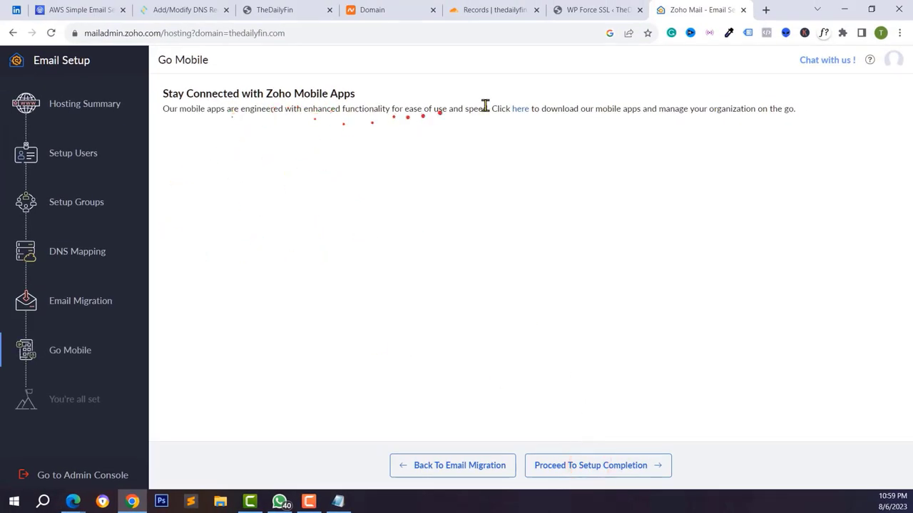
{"action": "left_click", "coordinate": [512, 108]}
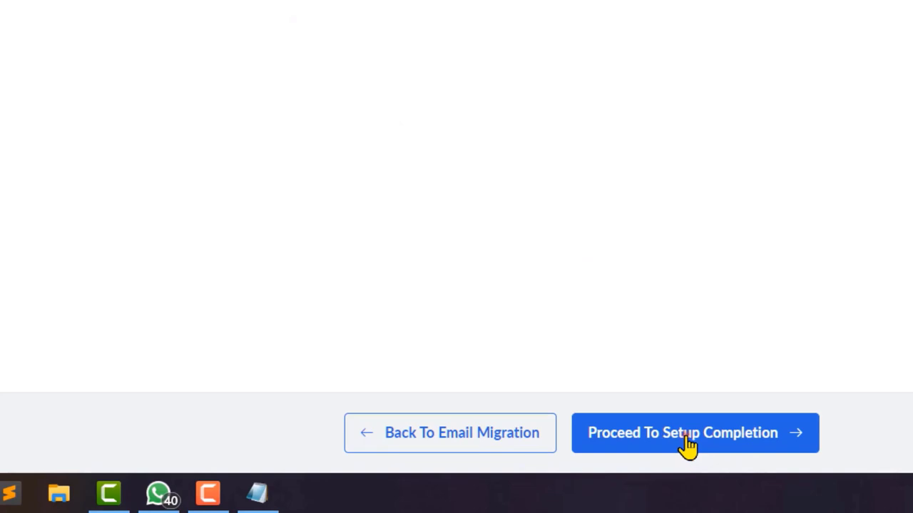
{"action": "left_click", "coordinate": [686, 444]}
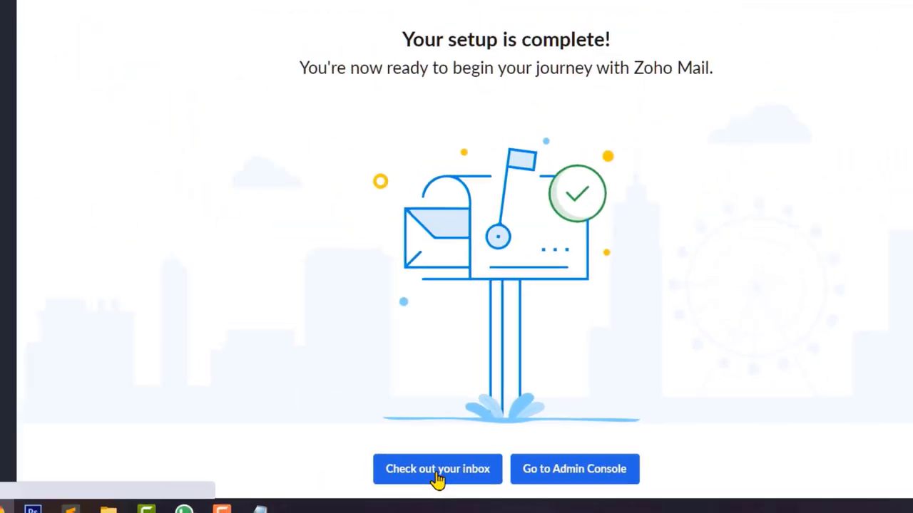
- Choose Check out your inbox to open the new thedailyfin.com mailbox with its welcome emails
{"action": "left_click", "coordinate": [435, 472]}
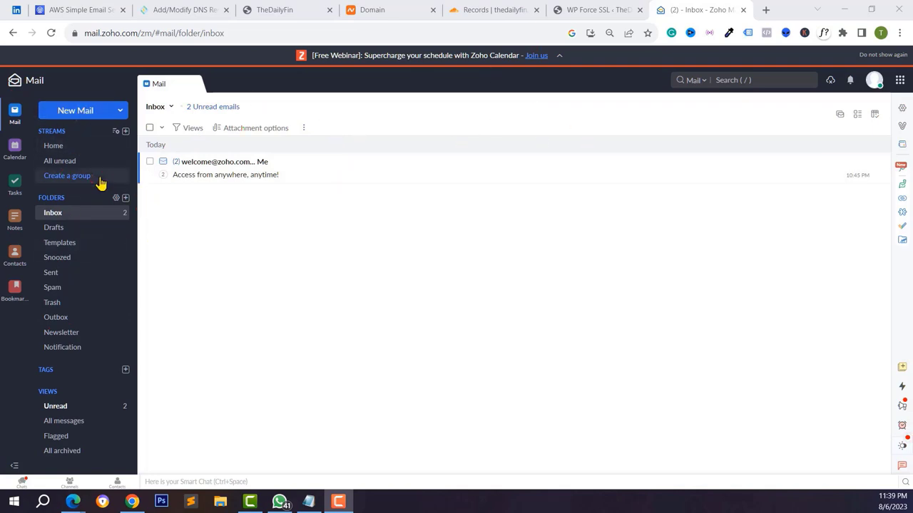
- Send a Gmail address an email with subject 'test' and body 'from mail server', then load gmail.com
{"action": "left_click", "coordinate": [67, 114]}
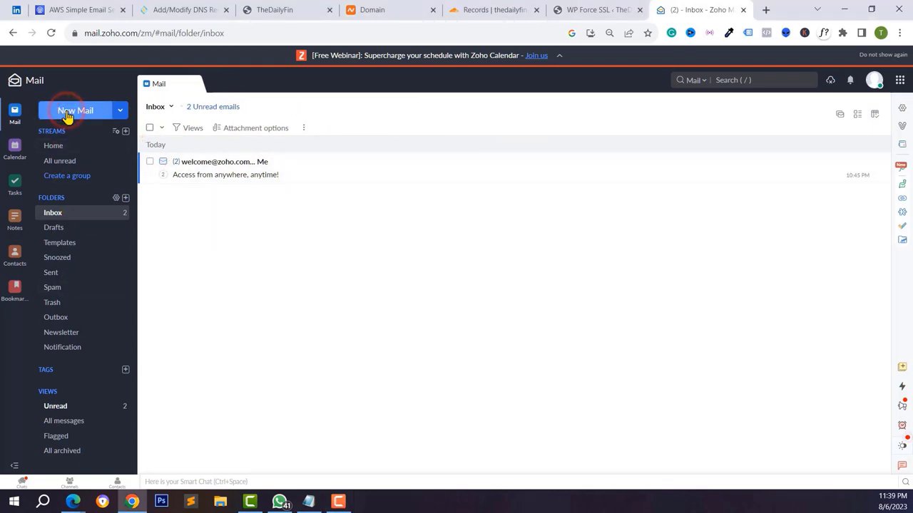
{"action": "left_click", "coordinate": [67, 114]}
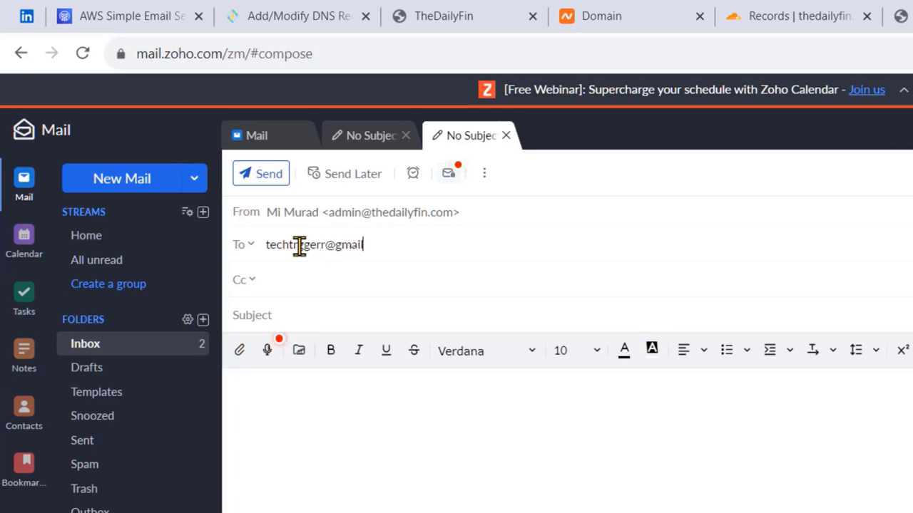
{"action": "left_click", "coordinate": [271, 316]}
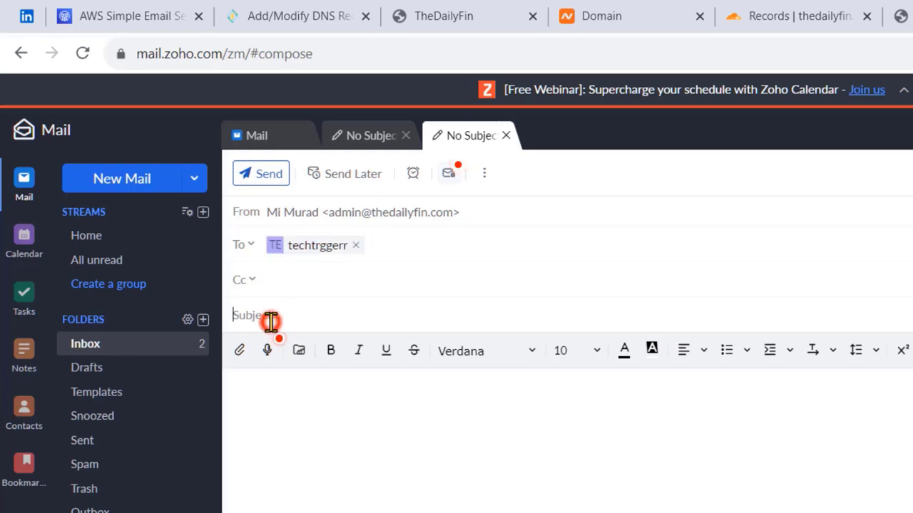
{"action": "type", "text": "test"}
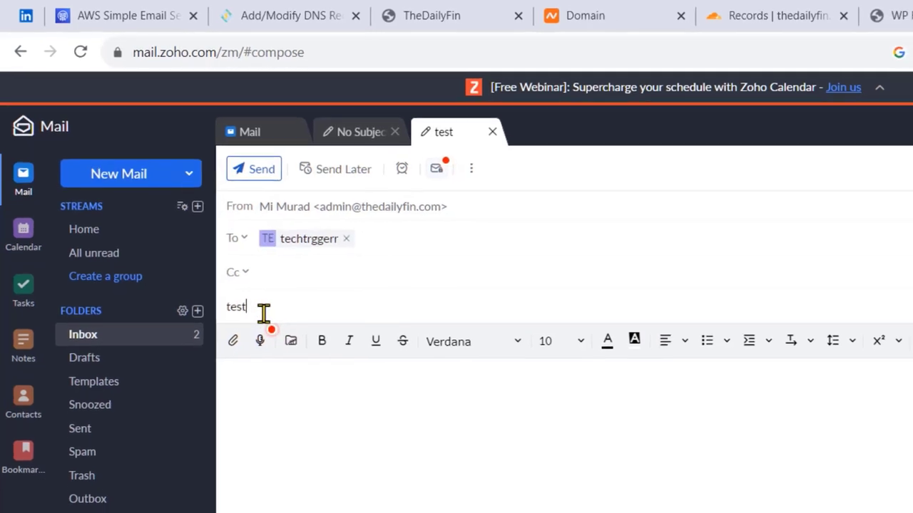
{"action": "left_click", "coordinate": [283, 418]}
{"action": "type", "text": "from mail server"}
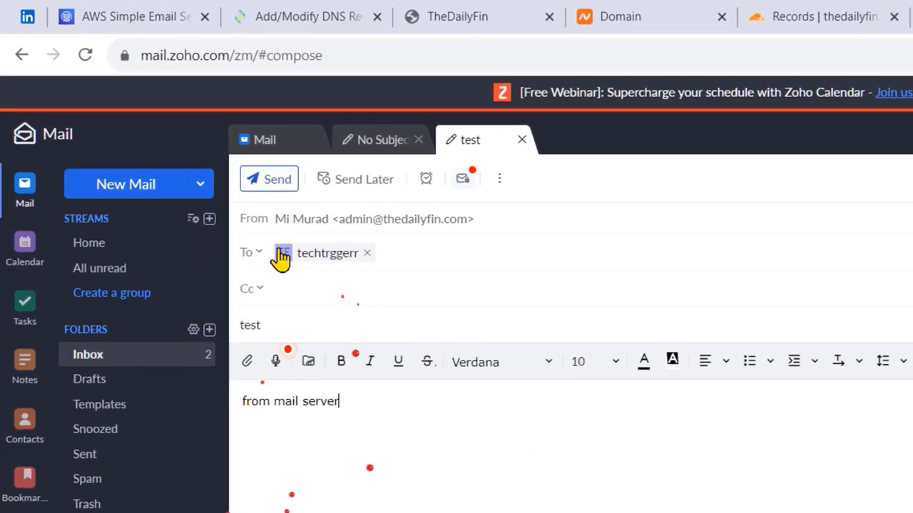
{"action": "left_click", "coordinate": [266, 187]}
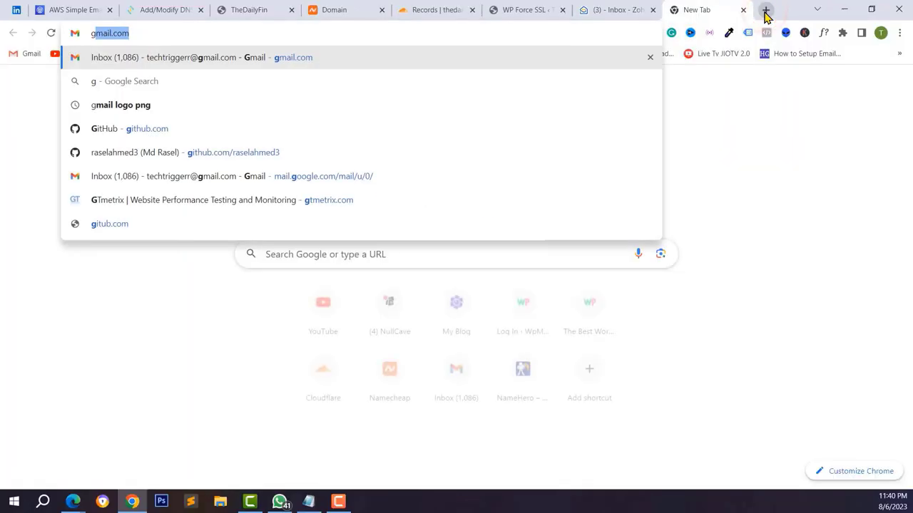
{"action": "key", "text": "Return"}
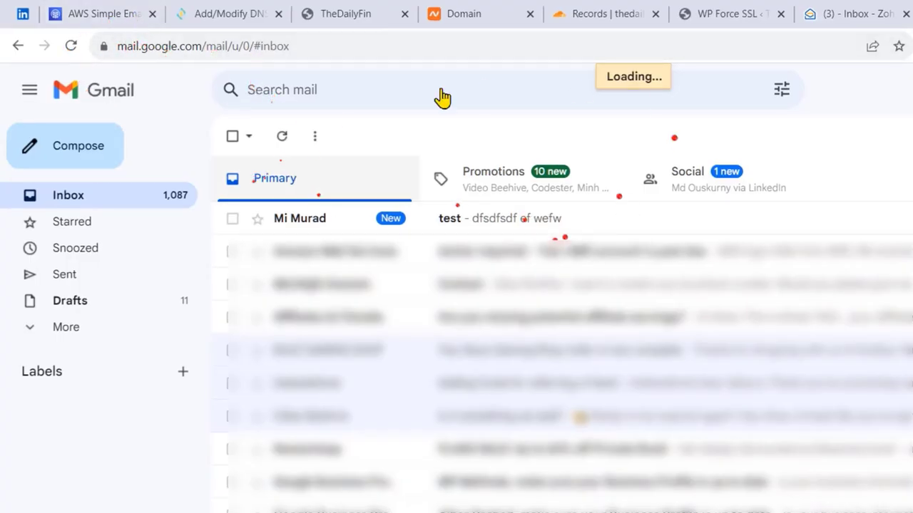
- Open the arrived test email in Gmail and inspect its sender and recipient addresses
{"action": "left_click", "coordinate": [311, 219]}
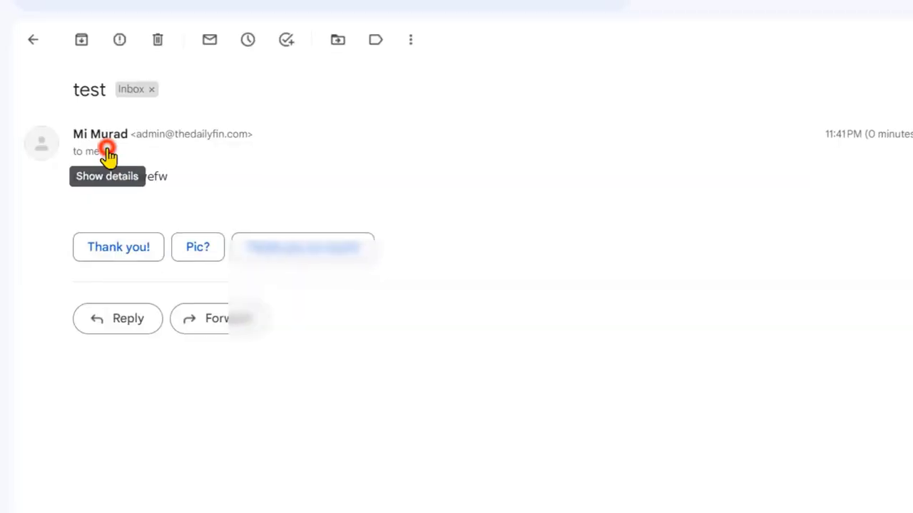
{"action": "left_click", "coordinate": [105, 152]}
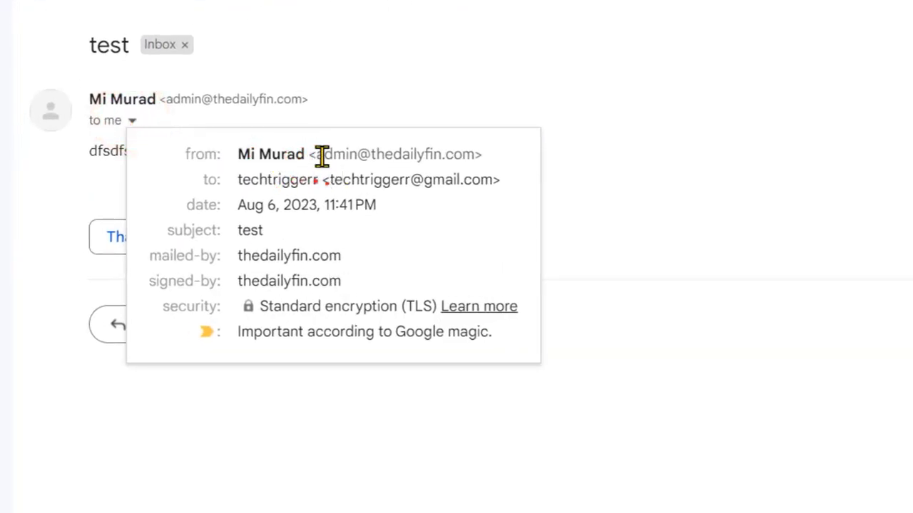
{"action": "double_click", "coordinate": [316, 154]}
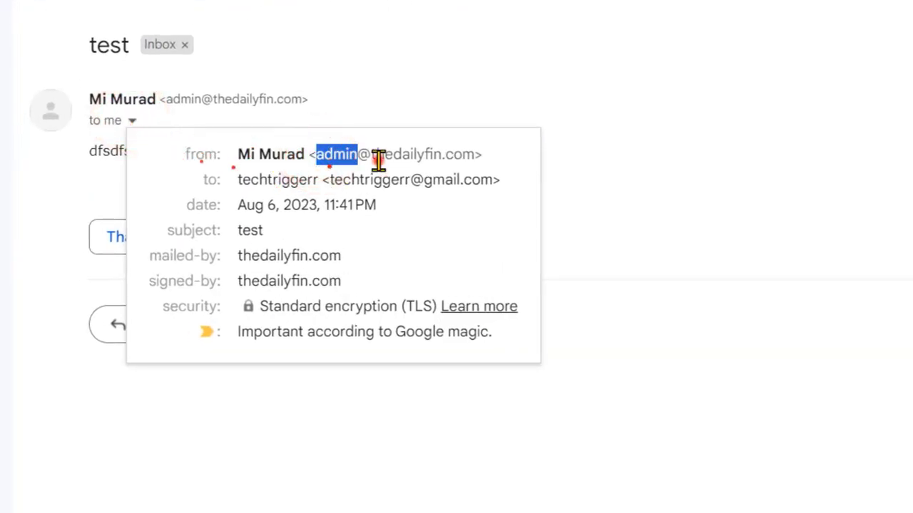
{"action": "left_click", "coordinate": [376, 156]}
{"action": "left_click_drag", "start_coordinate": [314, 154], "coordinate": [472, 154]}
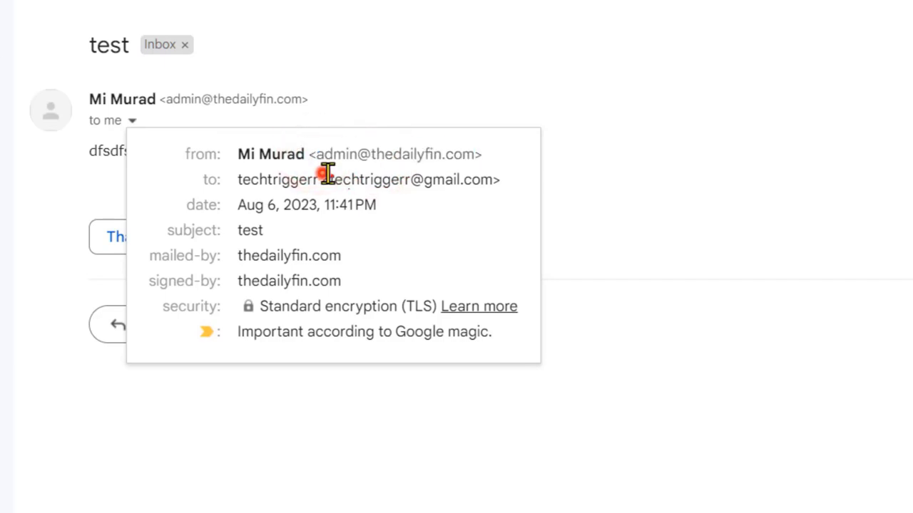
{"action": "left_click_drag", "start_coordinate": [322, 175], "coordinate": [472, 182]}
{"action": "left_click", "coordinate": [295, 407]}
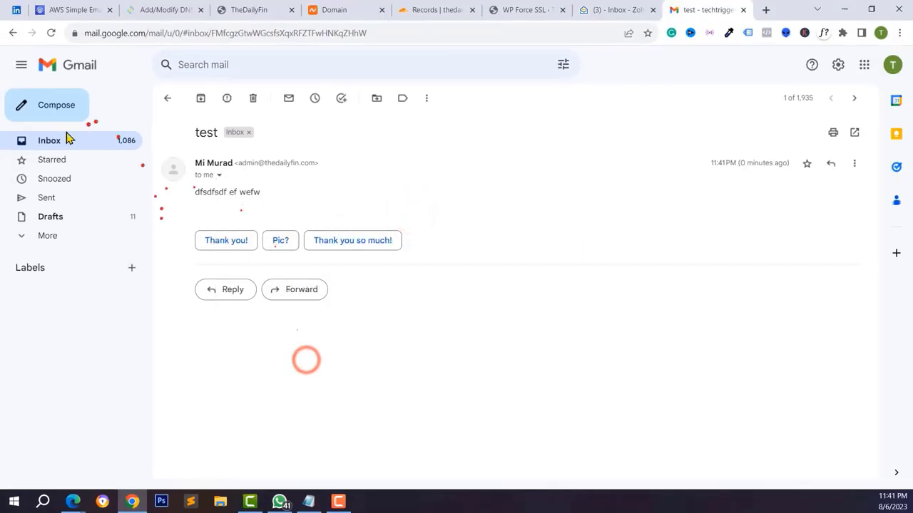
- Reply 'dfewfwe' to the test email, then open the Re: test reply in Zoho Mail
{"action": "left_click", "coordinate": [33, 107]}
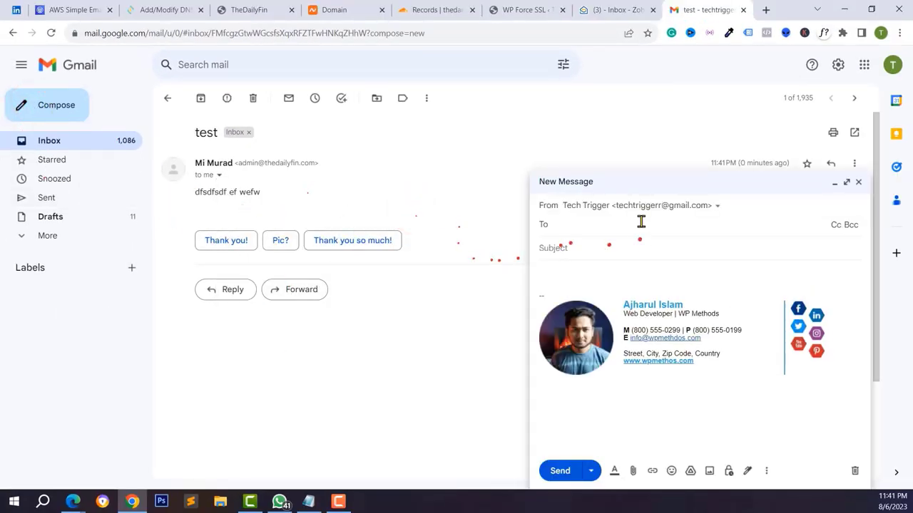
{"action": "type", "text": "ad"}
{"action": "left_click", "coordinate": [231, 292]}
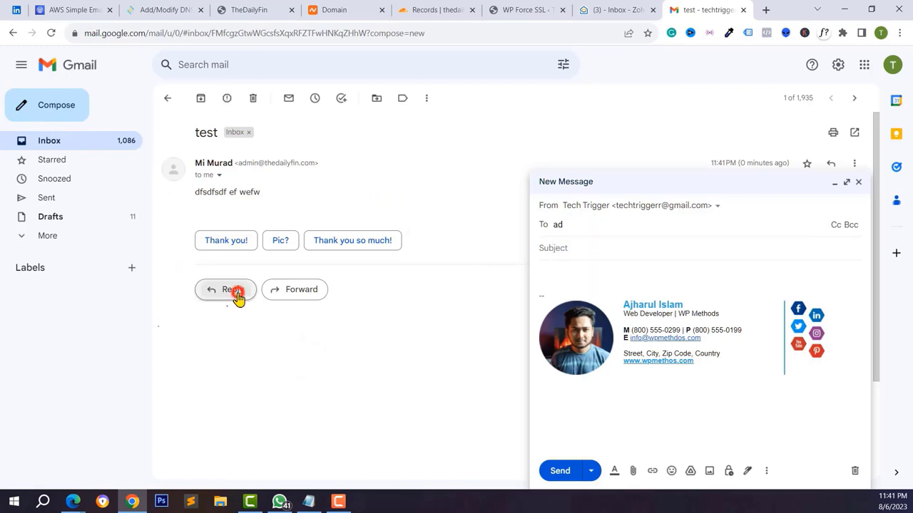
{"action": "left_click", "coordinate": [854, 186]}
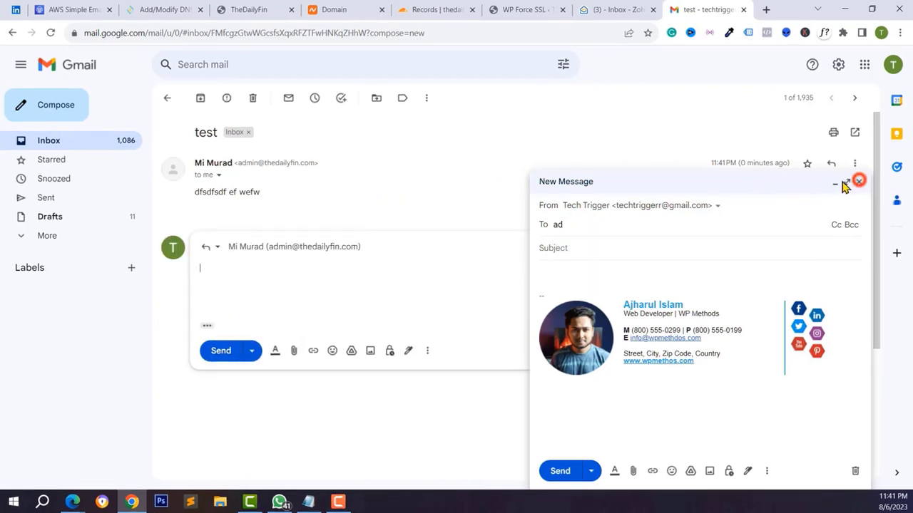
{"action": "left_click", "coordinate": [247, 277]}
{"action": "type", "text": "dfewfwe"}
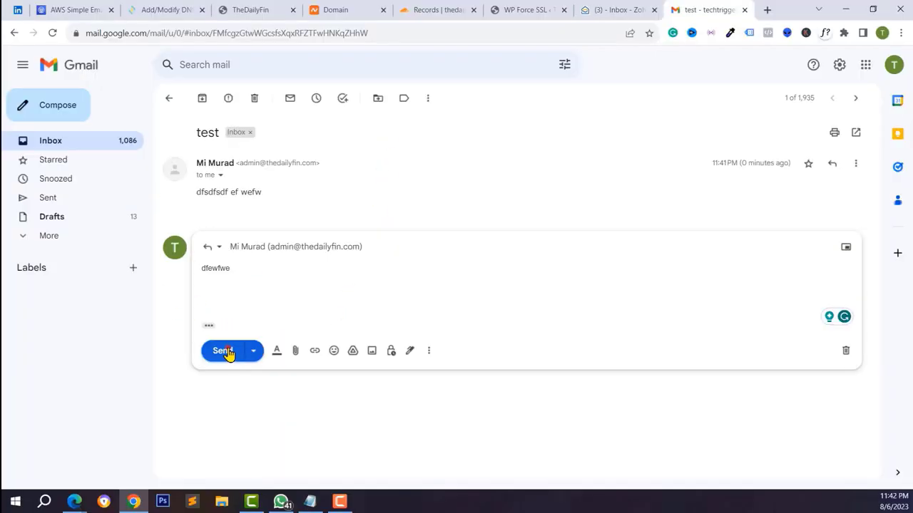
{"action": "left_click", "coordinate": [224, 351]}
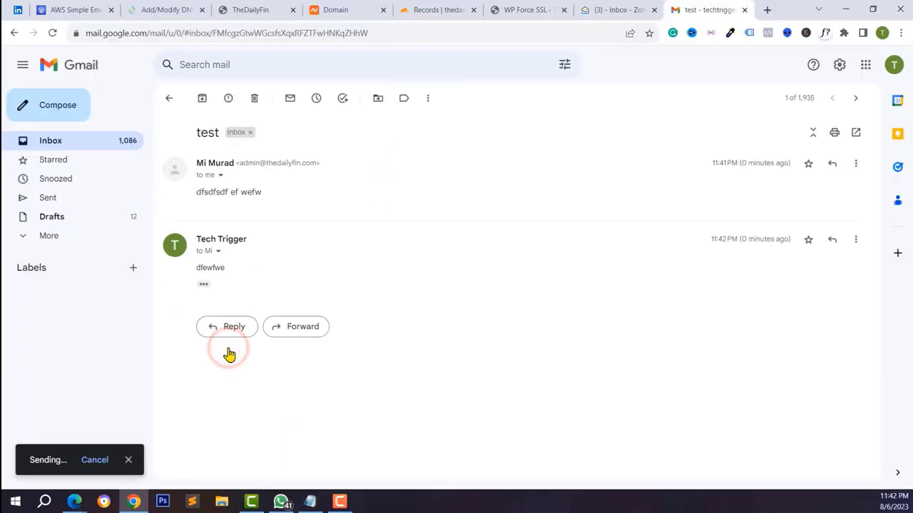
{"action": "left_click", "coordinate": [203, 284]}
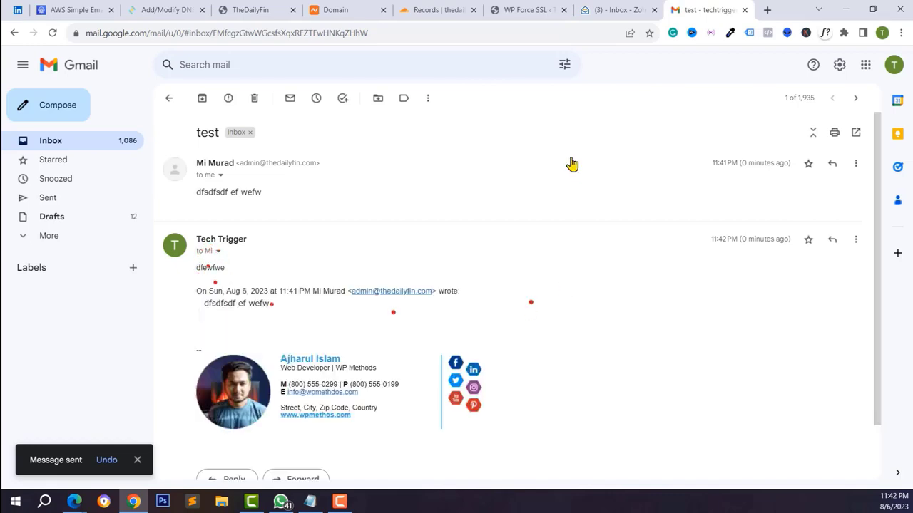
{"action": "left_click", "coordinate": [620, 9]}
{"action": "left_click", "coordinate": [200, 163]}
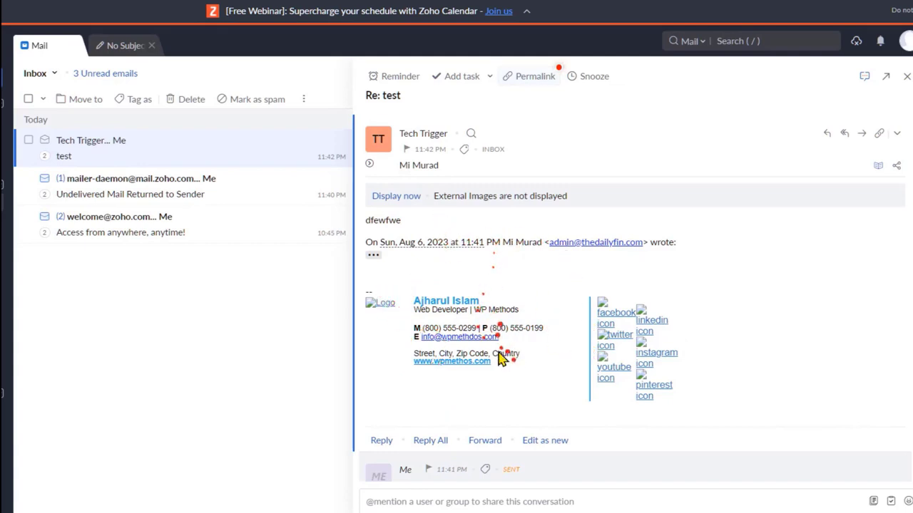
- Display the blocked external images in the Re: test reply so its signature graphics load
{"action": "scroll", "coordinate": [474, 421], "scroll_direction": "down", "scroll_amount": 1}
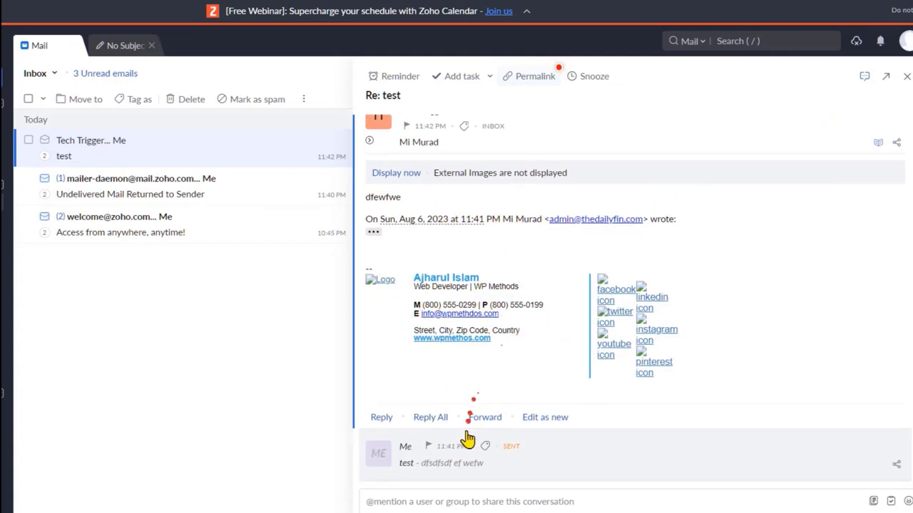
{"action": "scroll", "coordinate": [506, 410], "scroll_direction": "up", "scroll_amount": 1}
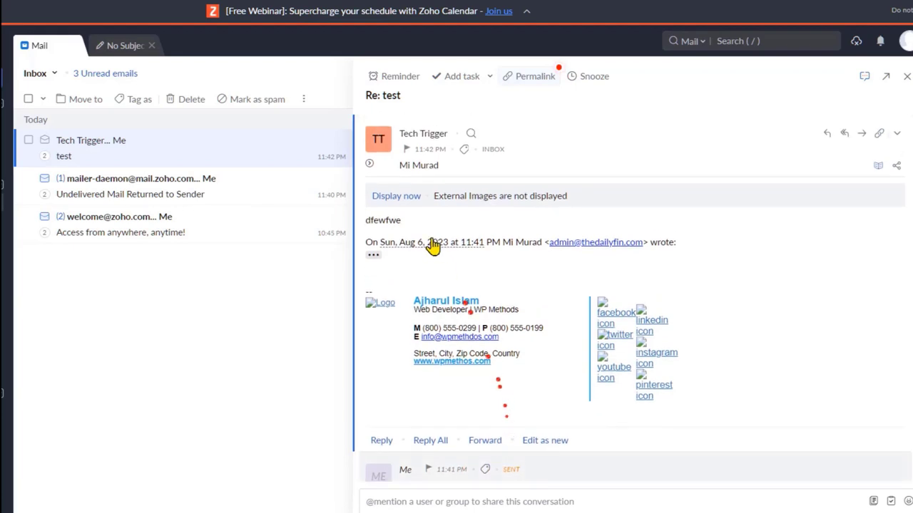
{"action": "left_click", "coordinate": [396, 197]}
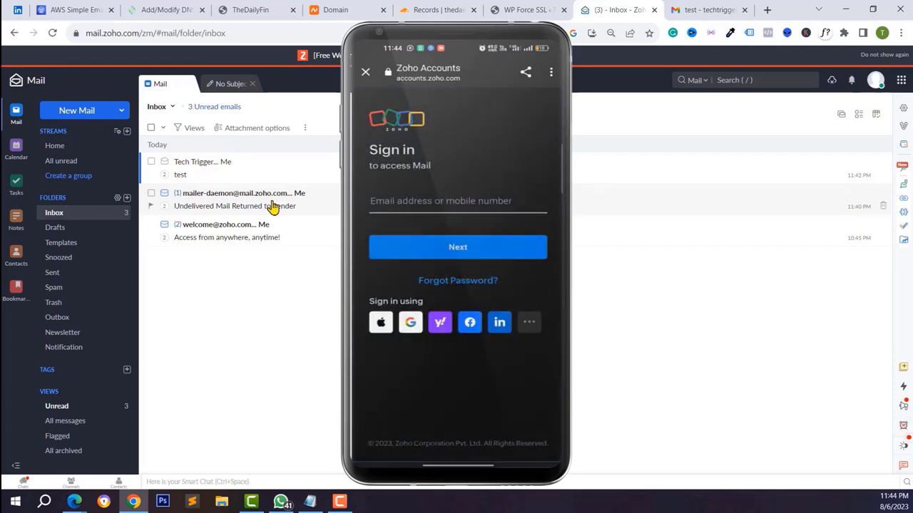
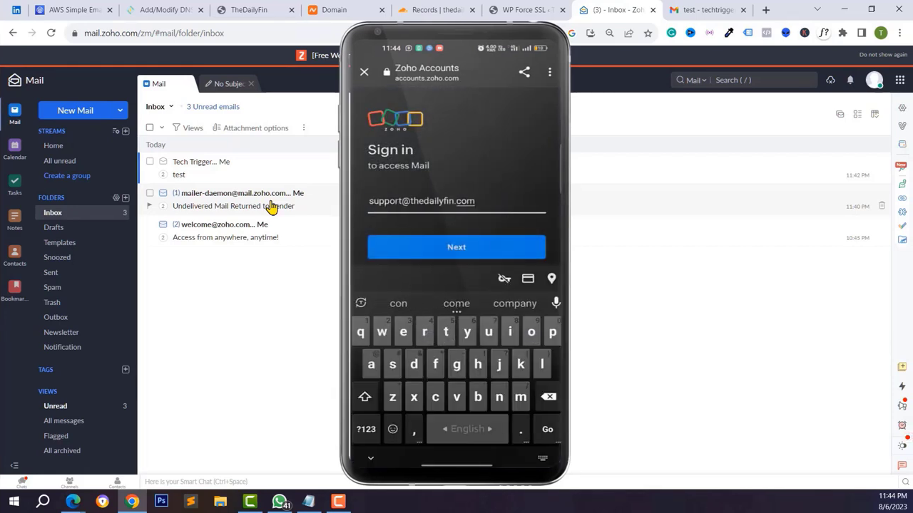
- Sign in to the phone app with the support mailbox address and set a new password from the notes
{"action": "key", "text": "Return"}
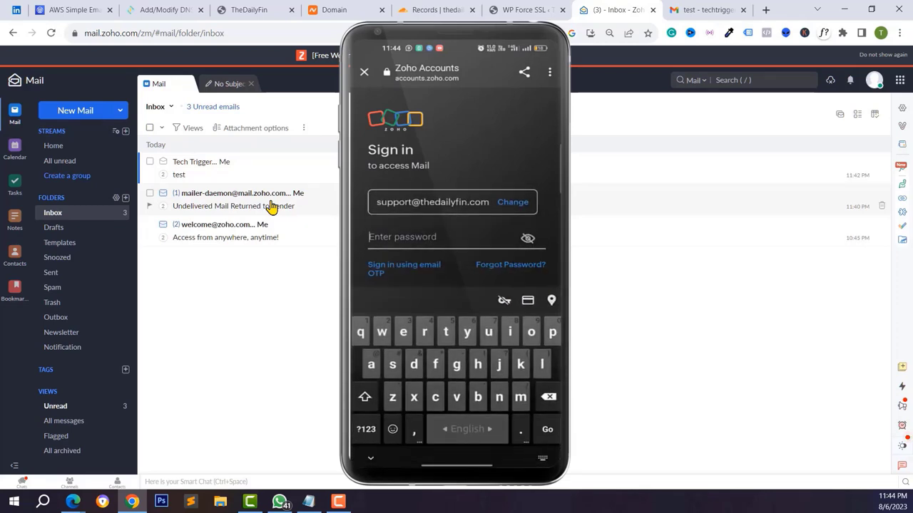
{"action": "key", "text": "alt+Tab"}
{"action": "left_click", "coordinate": [654, 174]}
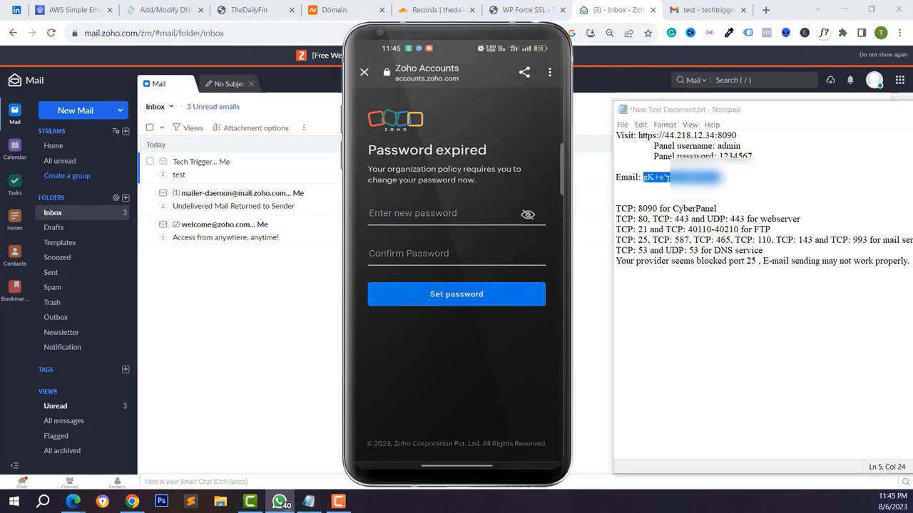
{"action": "left_click", "coordinate": [427, 215]}
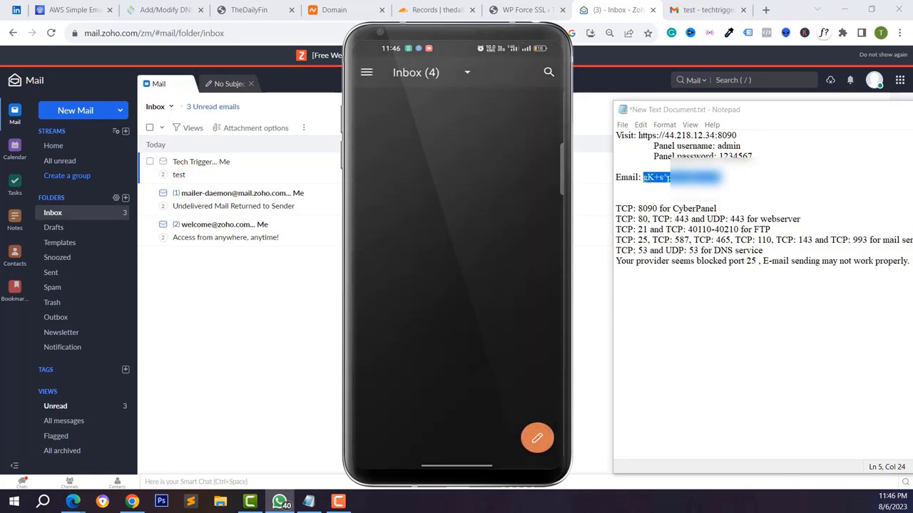
- Allow notifications, read the password-changed email, browse the folders, and return to the web inbox
{"action": "left_click", "coordinate": [436, 364]}
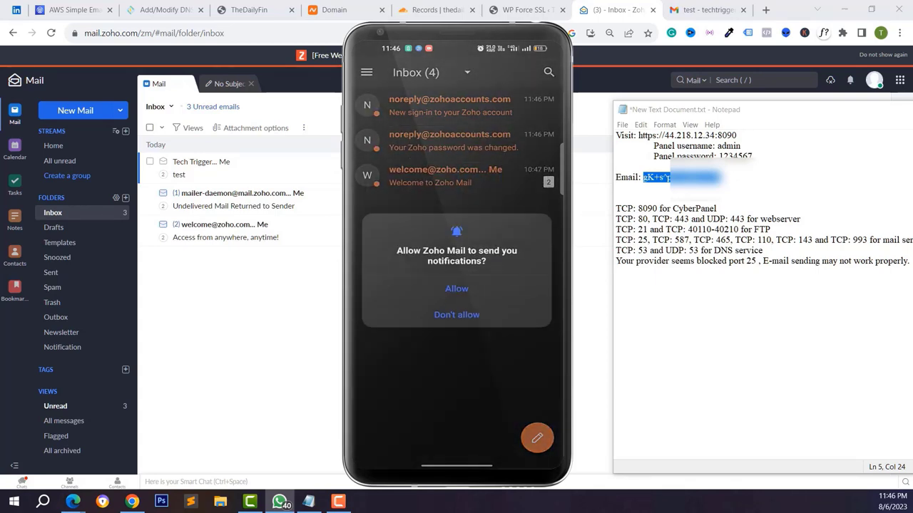
{"action": "left_click", "coordinate": [457, 270]}
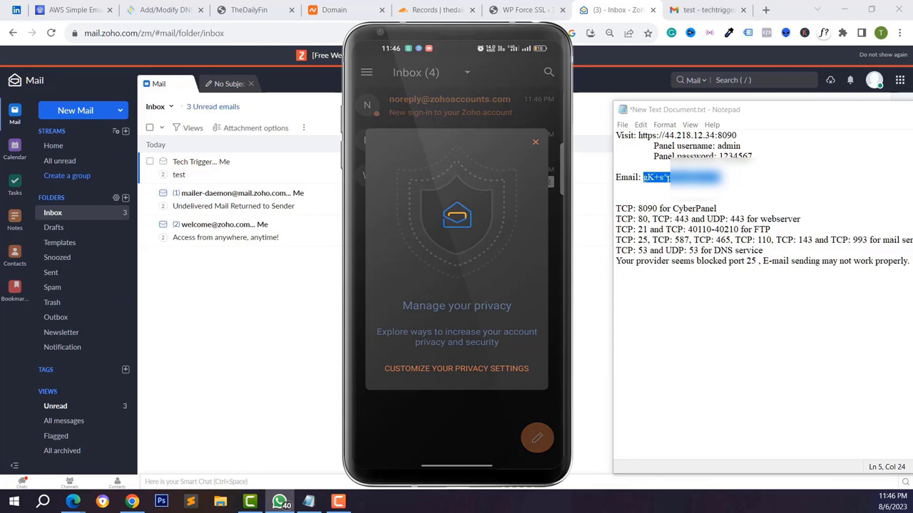
{"action": "left_click", "coordinate": [535, 141]}
{"action": "left_click", "coordinate": [456, 123]}
{"action": "scroll", "coordinate": [506, 296], "scroll_direction": "down", "scroll_amount": 5}
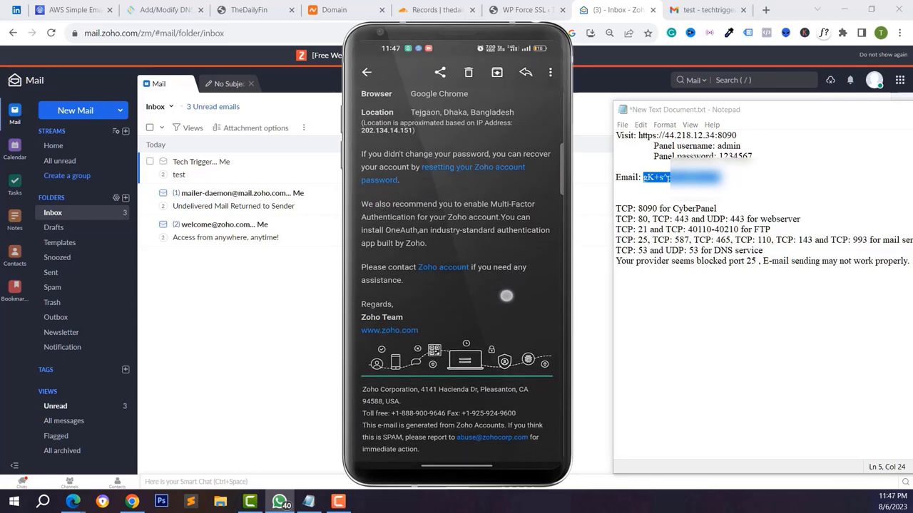
{"action": "scroll", "coordinate": [507, 296], "scroll_direction": "up", "scroll_amount": 5}
{"action": "left_click", "coordinate": [367, 72]}
{"action": "left_click", "coordinate": [366, 72]}
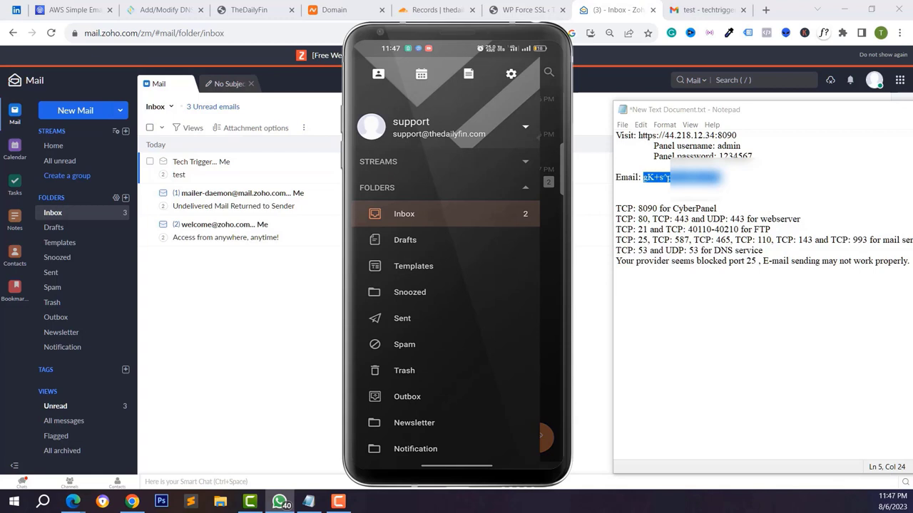
{"action": "left_click", "coordinate": [403, 214]}
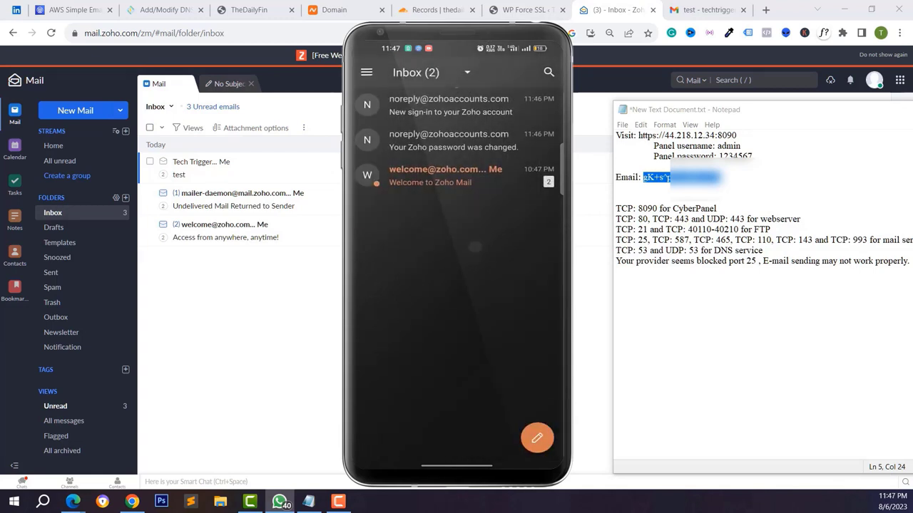
{"action": "left_click", "coordinate": [42, 97]}
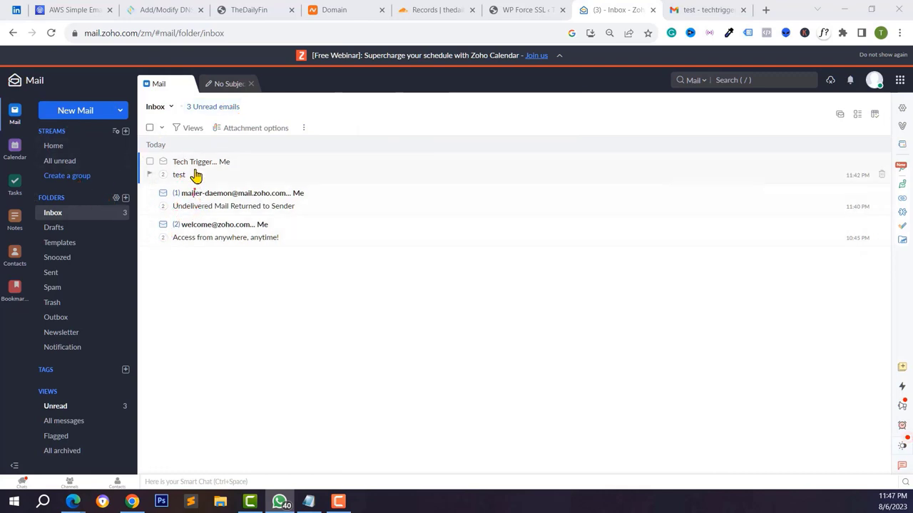
- In Gmail settings, go to the send-as accounts section and begin adding another email address
{"action": "left_click", "coordinate": [700, 9]}
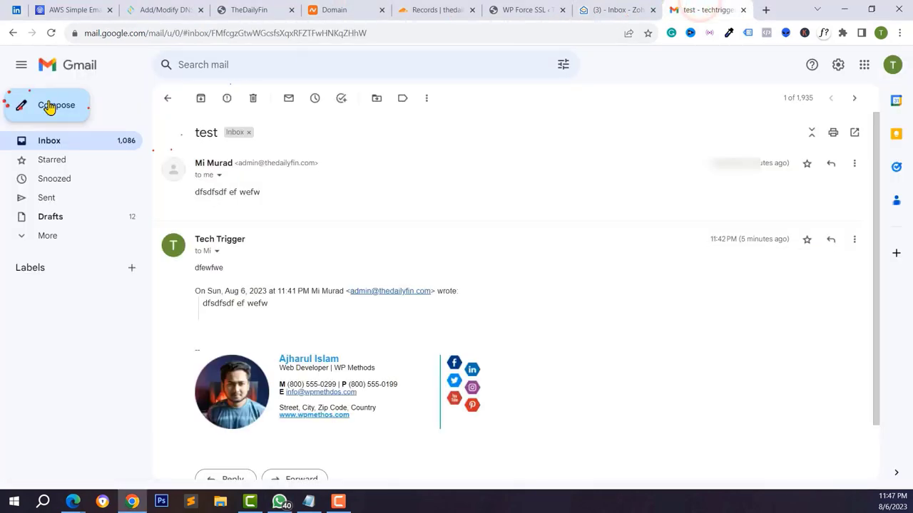
{"action": "left_click", "coordinate": [586, 10]}
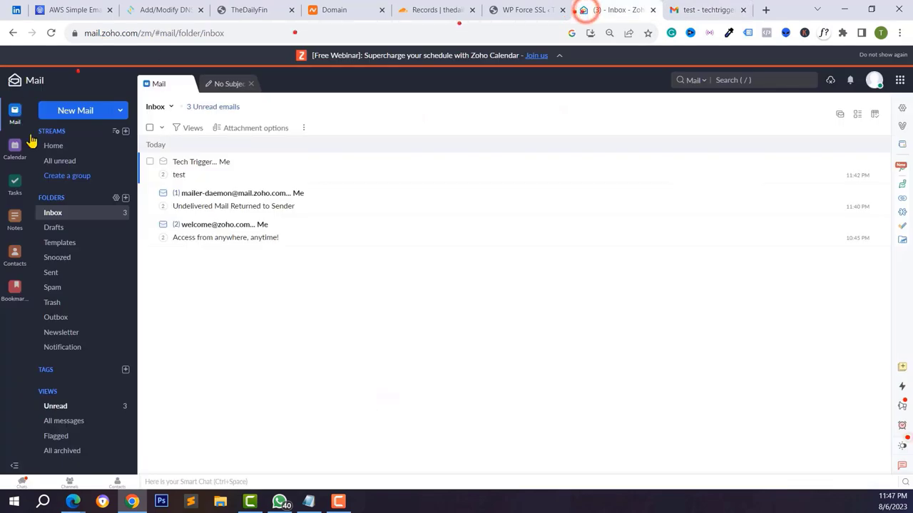
{"action": "left_click", "coordinate": [704, 9]}
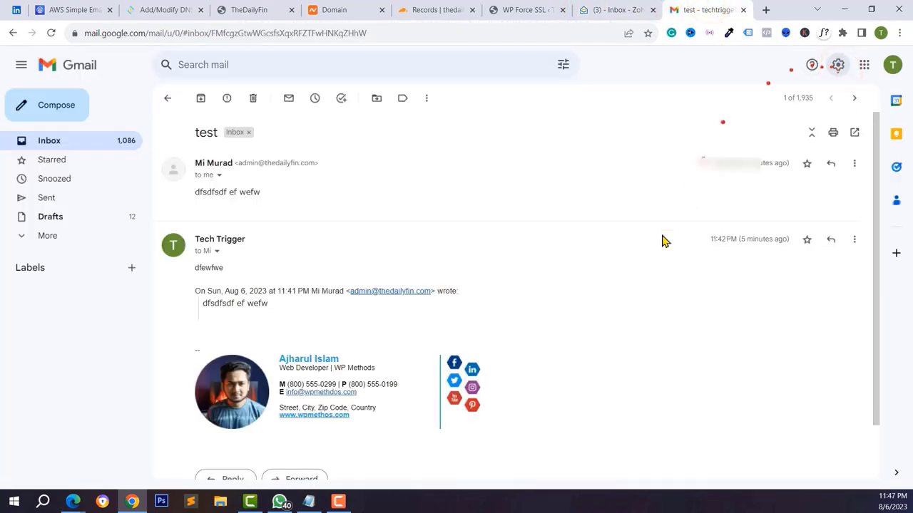
{"action": "left_click", "coordinate": [790, 130]}
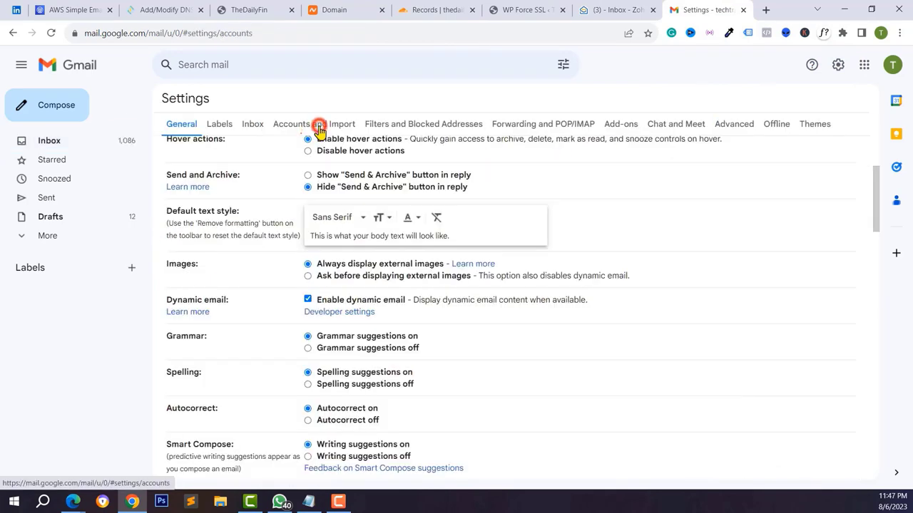
{"action": "left_click", "coordinate": [318, 124]}
{"action": "scroll", "coordinate": [336, 302], "scroll_direction": "down", "scroll_amount": 2}
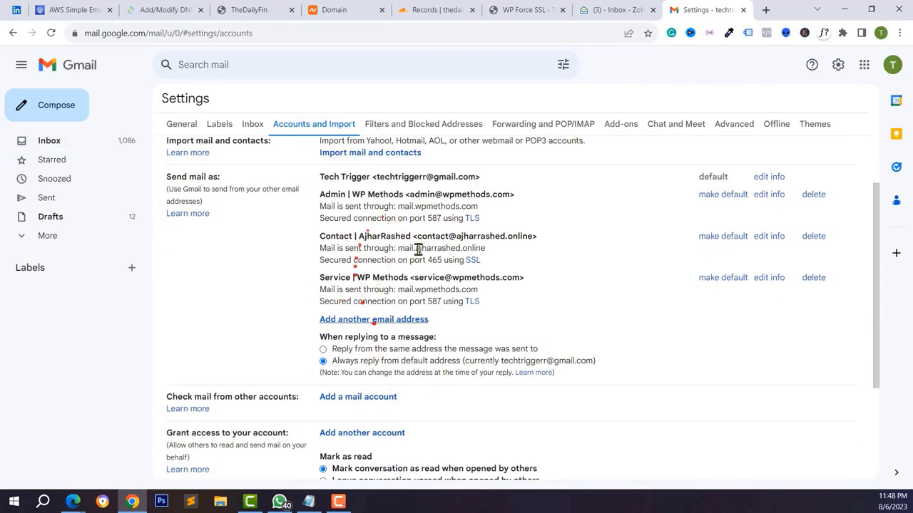
{"action": "scroll", "coordinate": [335, 300], "scroll_direction": "down", "scroll_amount": 1}
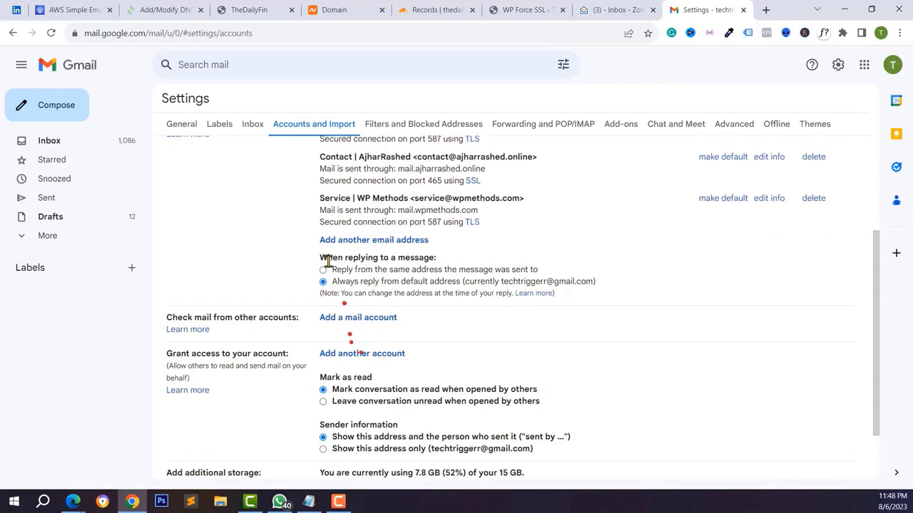
{"action": "left_click", "coordinate": [351, 244]}
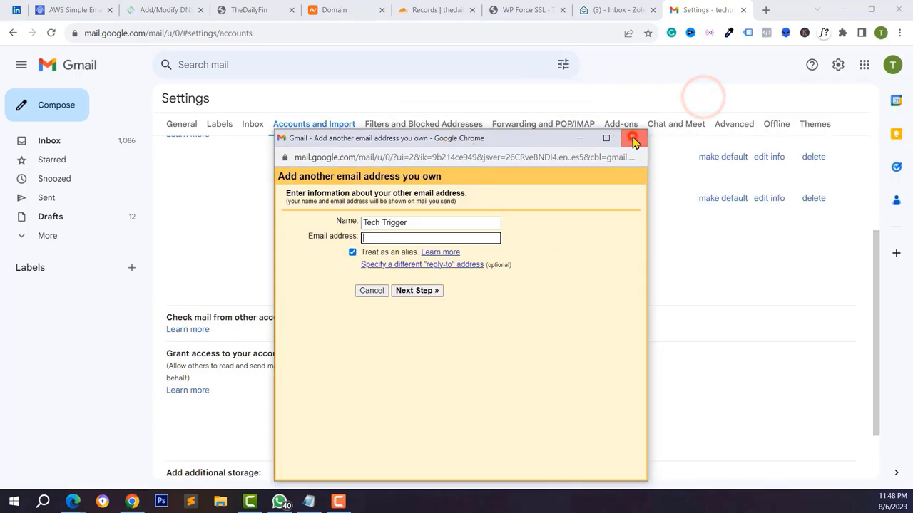
- Close the add-address popup and compose a new message with a different alias as sender
{"action": "left_click", "coordinate": [633, 136]}
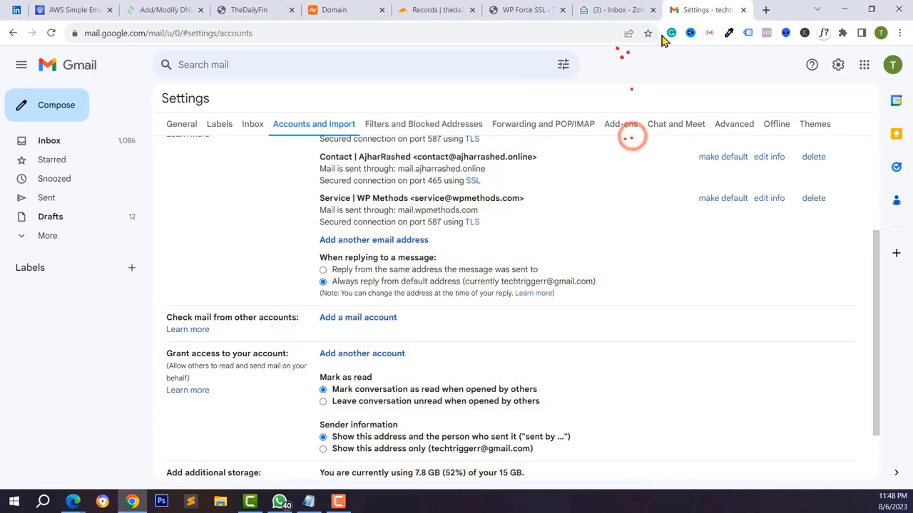
{"action": "left_click", "coordinate": [44, 105]}
{"action": "left_click", "coordinate": [619, 206]}
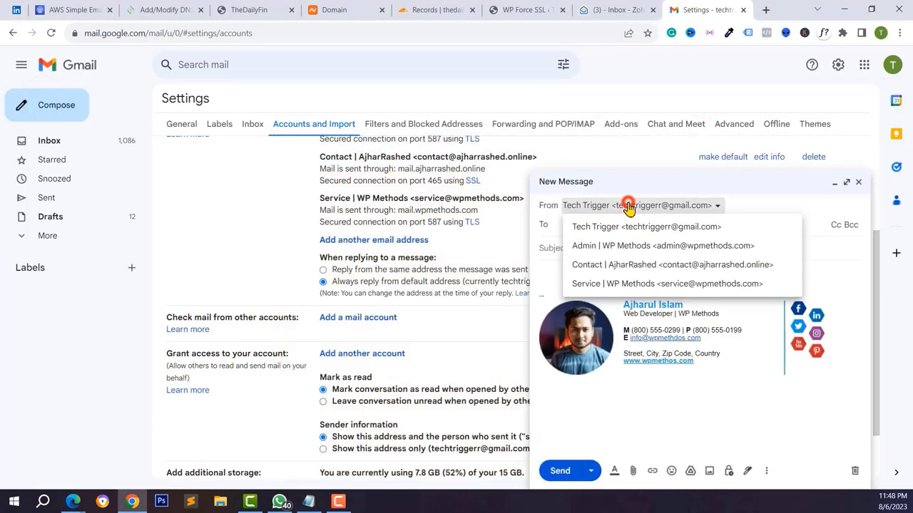
{"action": "left_click", "coordinate": [693, 265]}
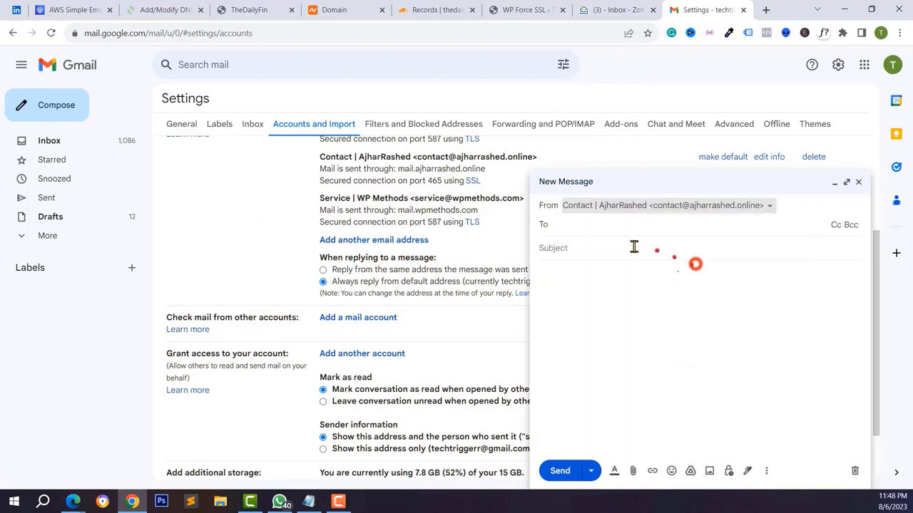
{"action": "left_click", "coordinate": [634, 241]}
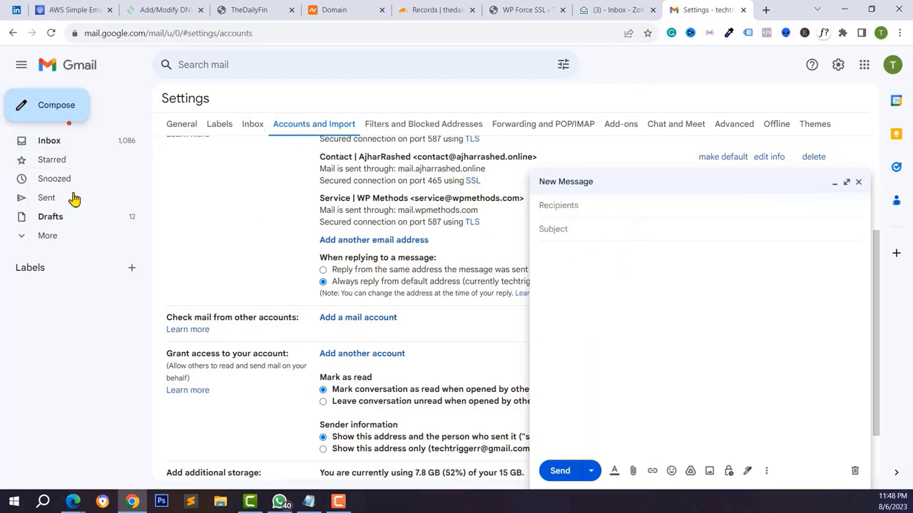
{"action": "left_click", "coordinate": [609, 12]}
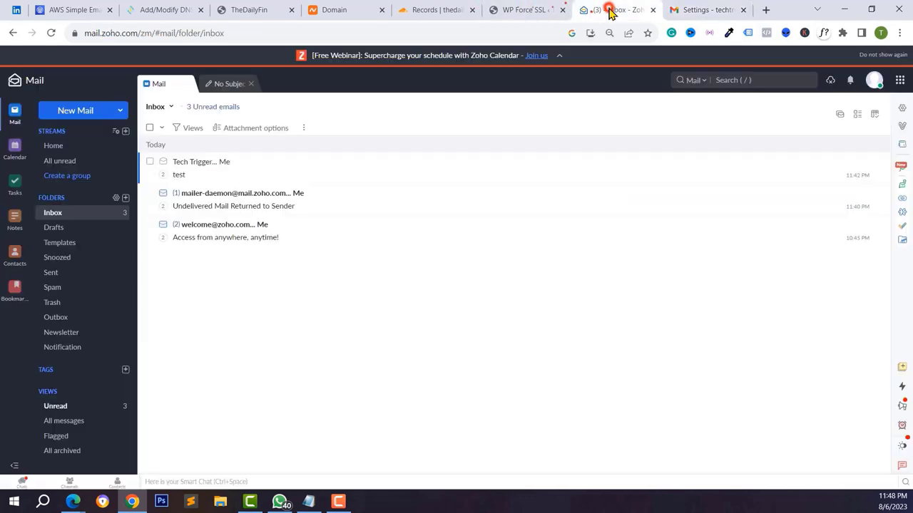
- Reload the WordPress SSL settings page and go to the admin Dashboard
{"action": "left_click", "coordinate": [734, 8]}
{"action": "left_click", "coordinate": [508, 9]}
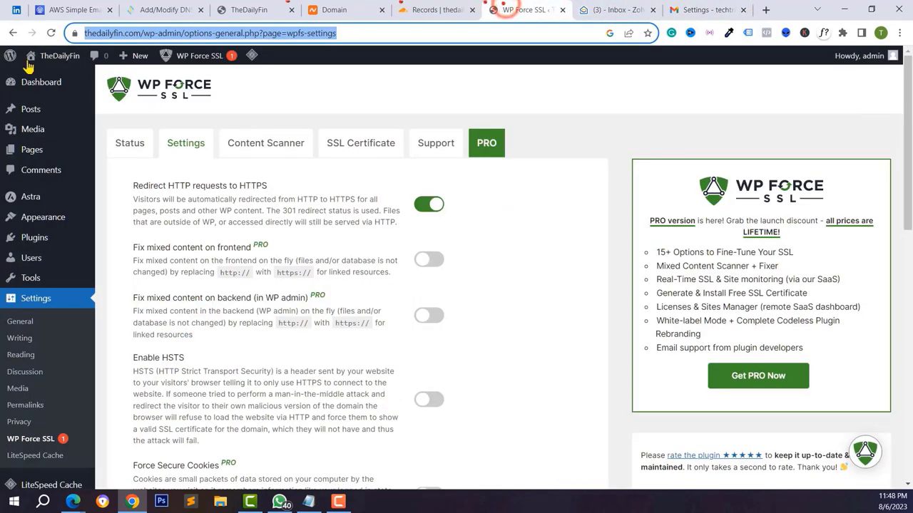
{"action": "left_click", "coordinate": [51, 33]}
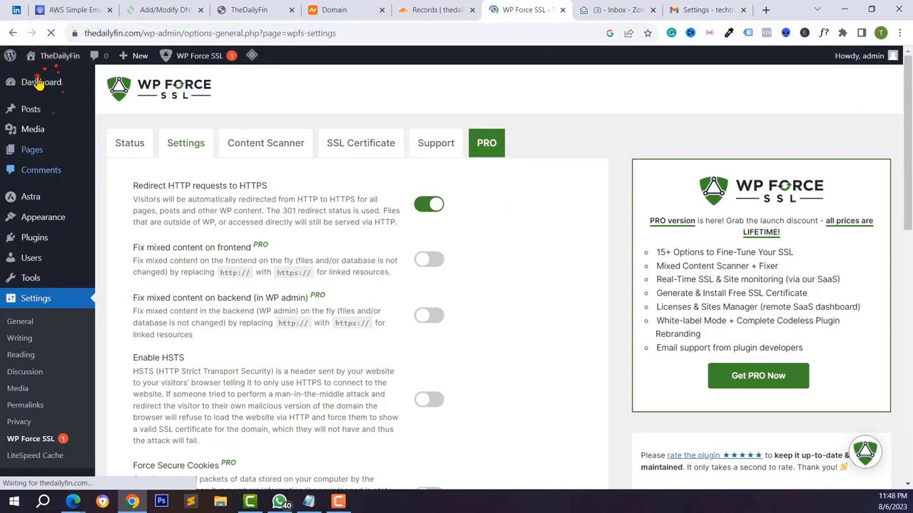
{"action": "left_click", "coordinate": [41, 82]}
- Open the live site's Hello world! front page in a new tab, then close that tab
{"action": "right_click", "coordinate": [51, 80]}
{"action": "left_click", "coordinate": [67, 86]}
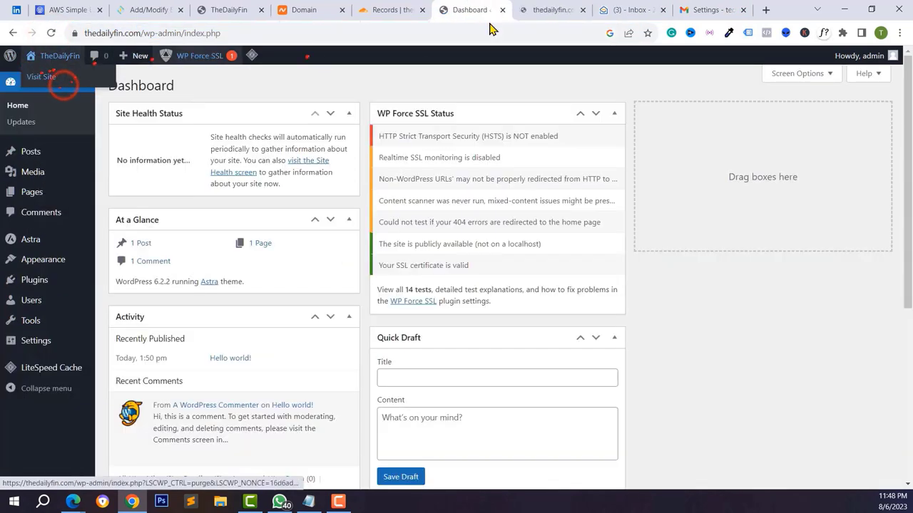
{"action": "left_click", "coordinate": [545, 9]}
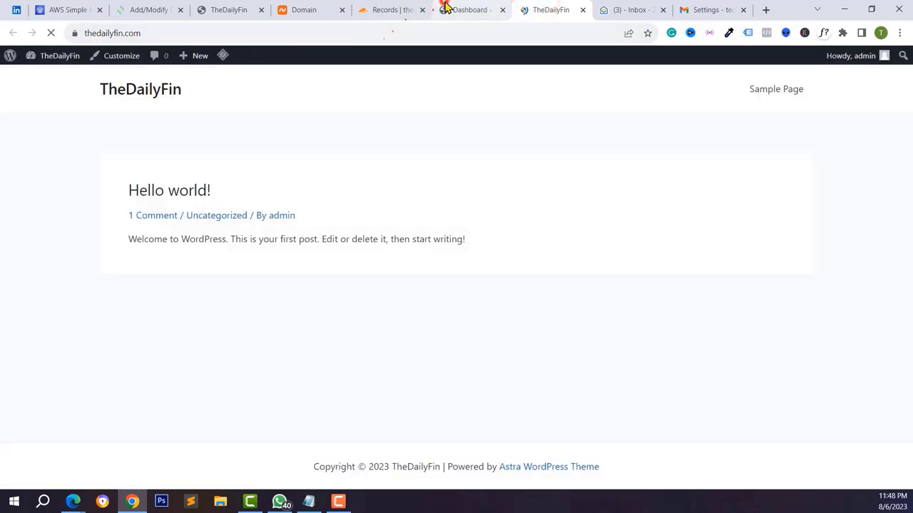
{"action": "left_click", "coordinate": [445, 8]}
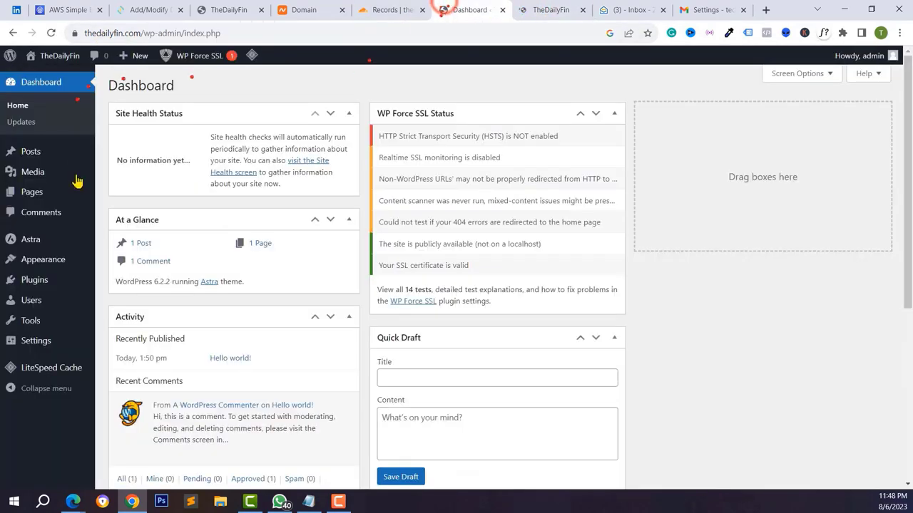
{"action": "middle_click", "coordinate": [535, 10]}
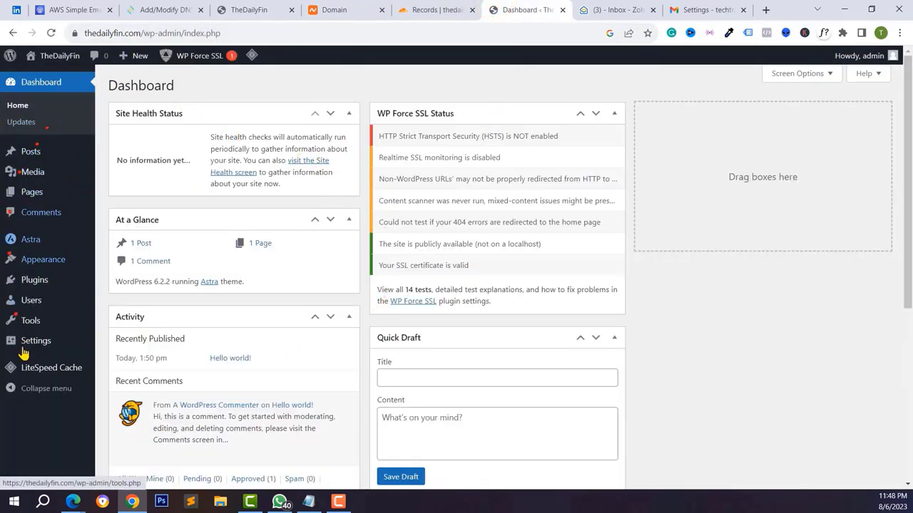
{"action": "mouse_move", "coordinate": [24, 353]}
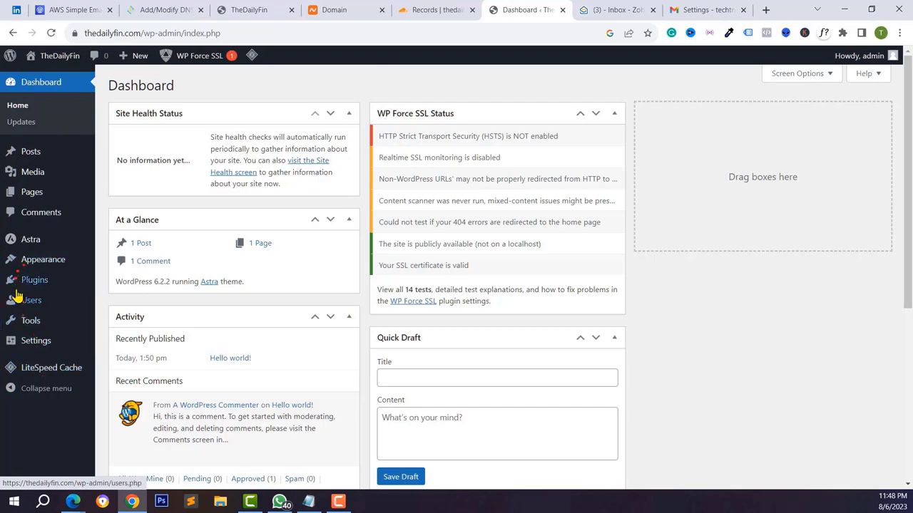
- Search the WordPress plugin directory for 'smtp'
{"action": "mouse_move", "coordinate": [27, 286]}
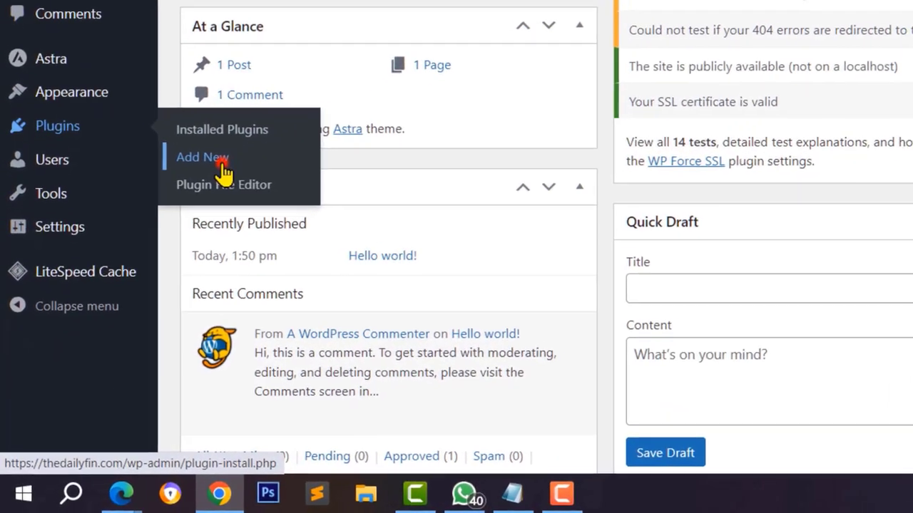
{"action": "left_click", "coordinate": [131, 302]}
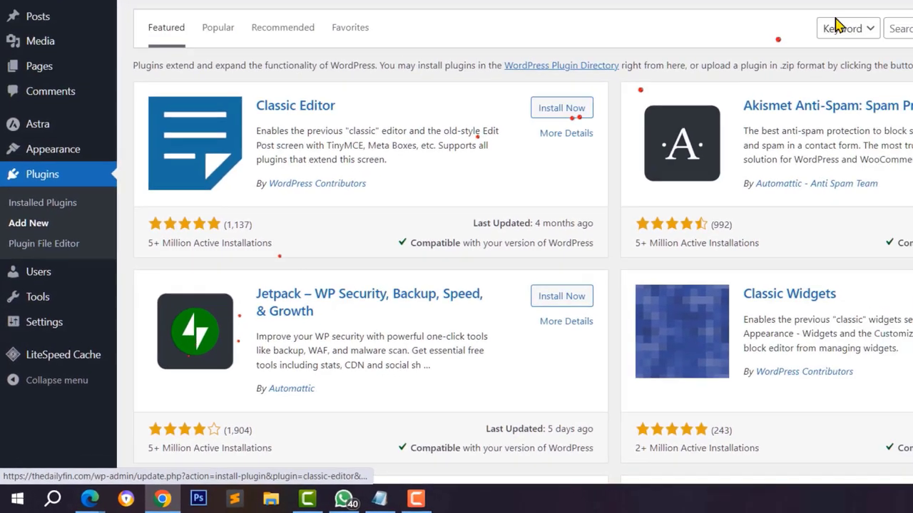
{"action": "left_click", "coordinate": [750, 118]}
{"action": "type", "text": "smtp"}
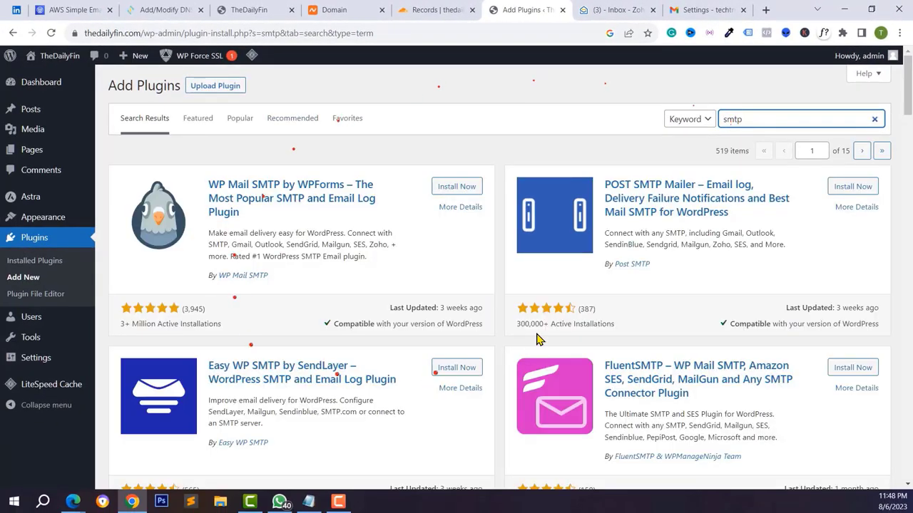
{"action": "scroll", "coordinate": [611, 261], "scroll_direction": "down", "scroll_amount": 3}
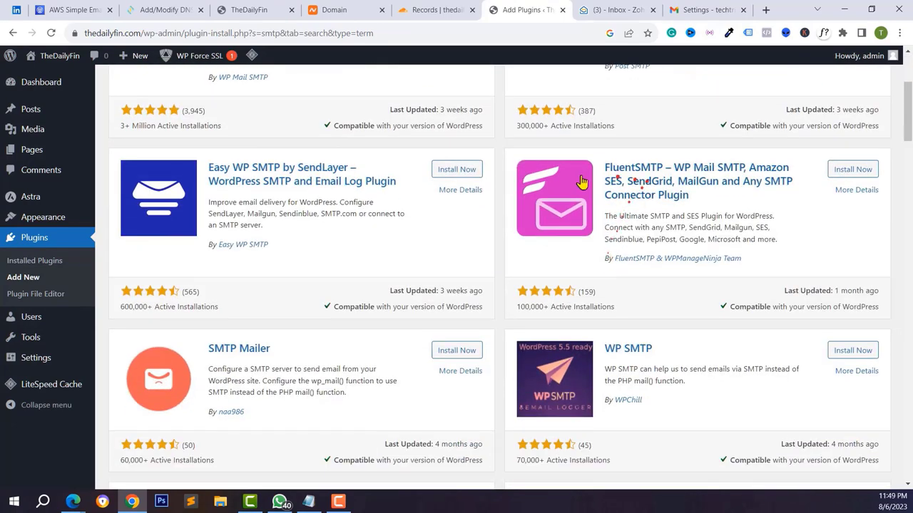
- Install and activate FluentSMTP from the results and open its settings page
{"action": "left_click", "coordinate": [852, 169]}
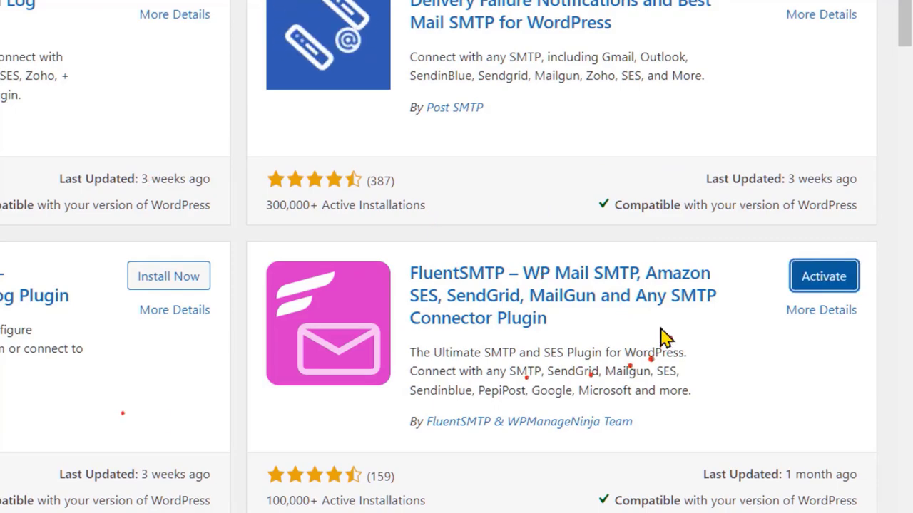
{"action": "left_click", "coordinate": [819, 276]}
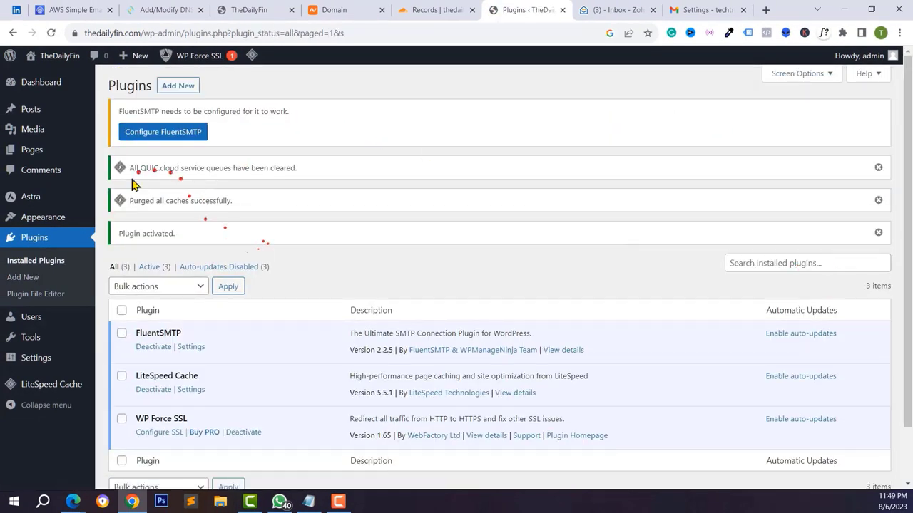
{"action": "scroll", "coordinate": [13, 289], "scroll_direction": "down", "scroll_amount": 2}
{"action": "mouse_move", "coordinate": [22, 360]}
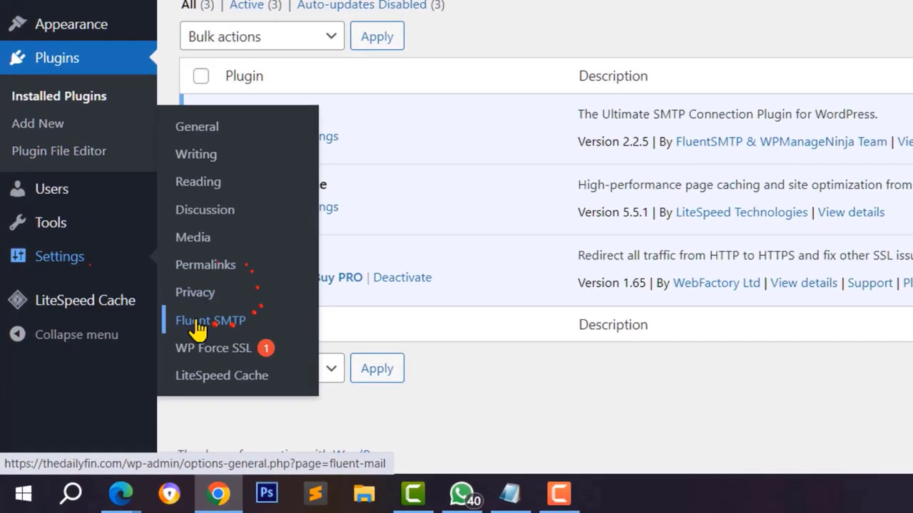
{"action": "left_click", "coordinate": [198, 322]}
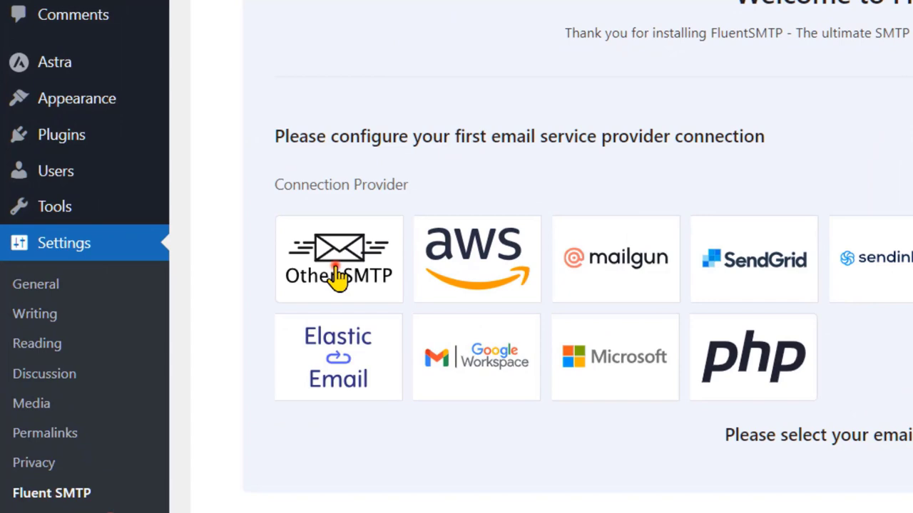
- Pick Other SMTP as FluentSMTP's connection provider and look over its sender and connection form
{"action": "left_click", "coordinate": [338, 278]}
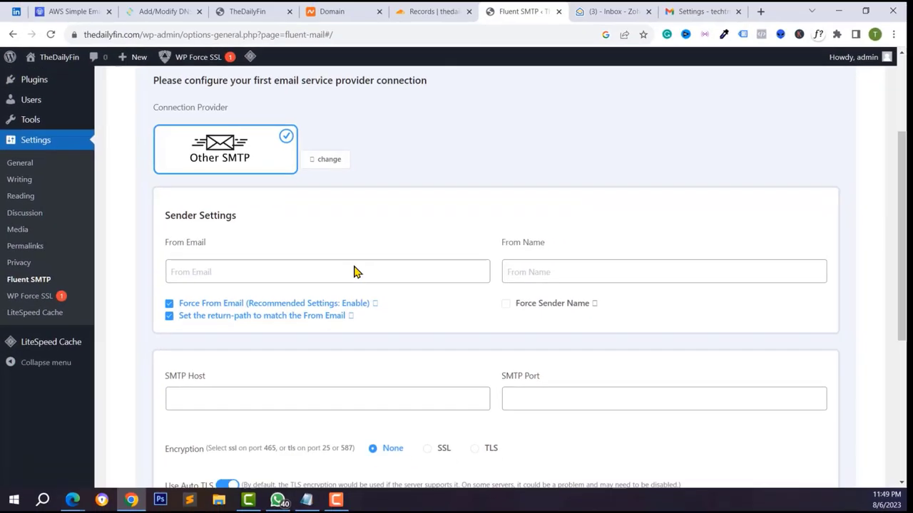
{"action": "scroll", "coordinate": [289, 335], "scroll_direction": "down", "scroll_amount": 1}
{"action": "left_click", "coordinate": [189, 204]}
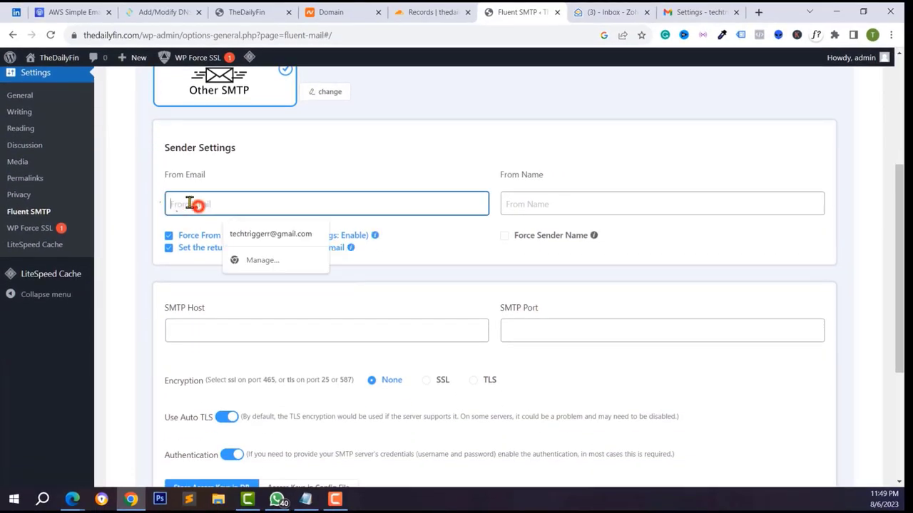
{"action": "scroll", "coordinate": [358, 306], "scroll_direction": "down", "scroll_amount": 3}
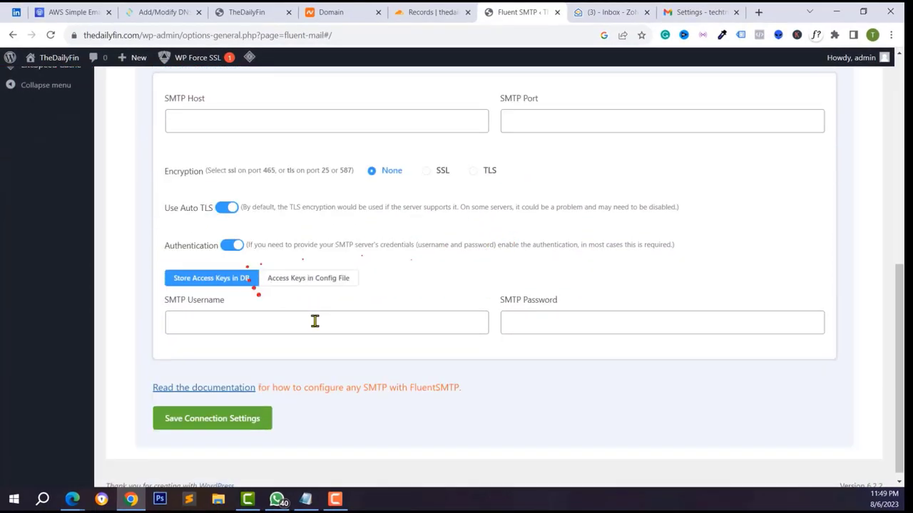
{"action": "scroll", "coordinate": [321, 311], "scroll_direction": "up", "scroll_amount": 1}
{"action": "scroll", "coordinate": [321, 311], "scroll_direction": "up", "scroll_amount": 3}
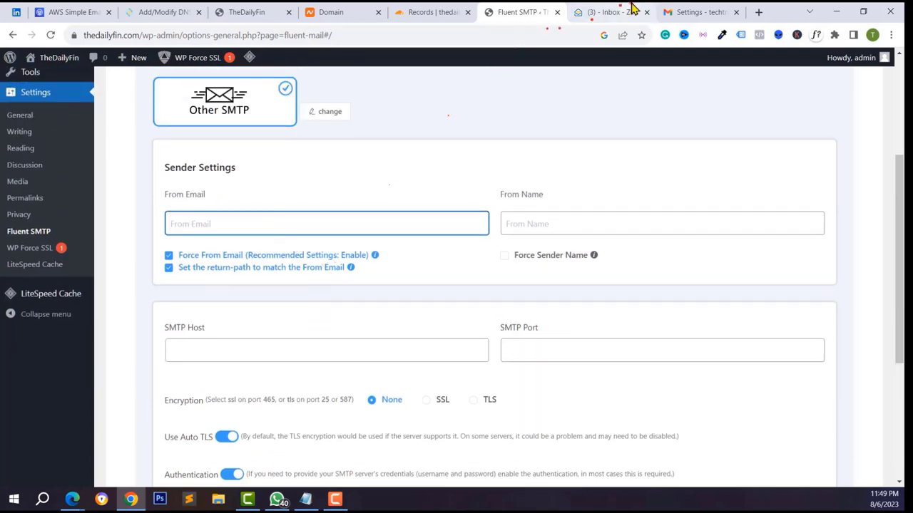
{"action": "left_click", "coordinate": [627, 11]}
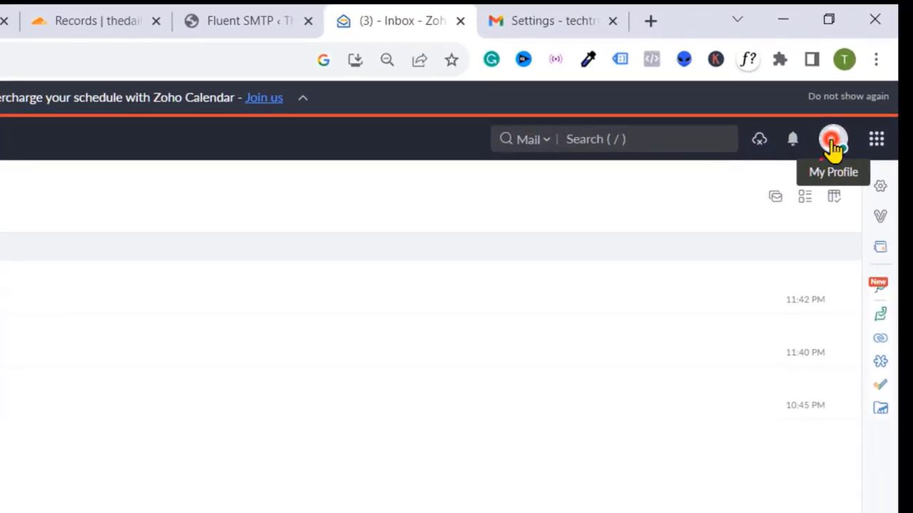
- Open the Zoho Mail Admin Console from the profile panel and list the organization users
{"action": "left_click", "coordinate": [832, 146]}
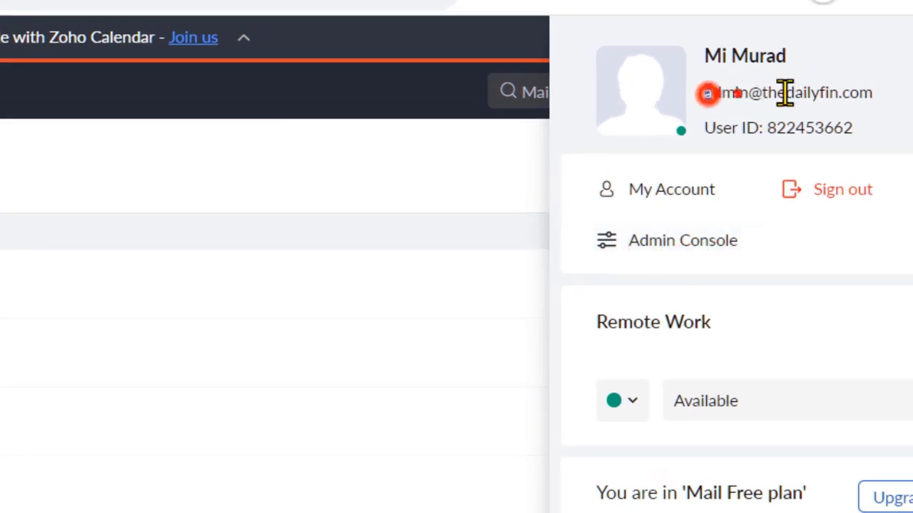
{"action": "left_click_drag", "start_coordinate": [785, 93], "coordinate": [872, 93]}
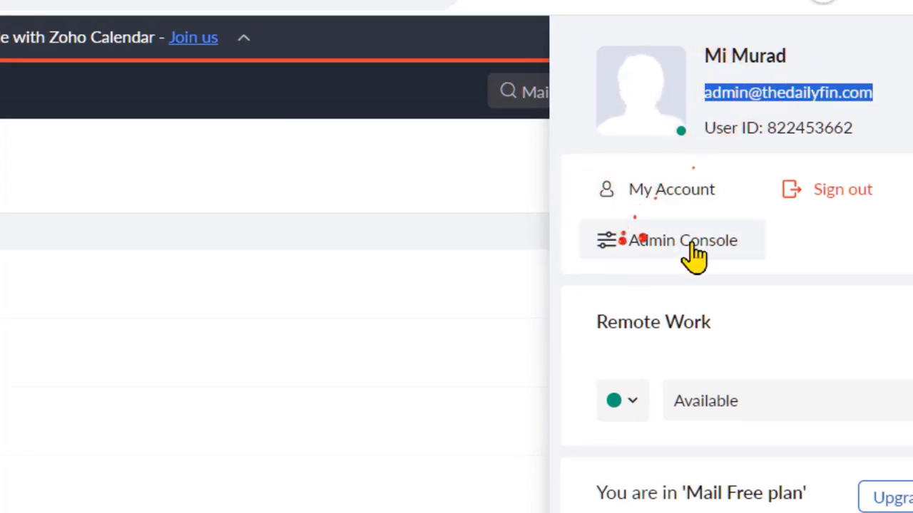
{"action": "left_click", "coordinate": [655, 242]}
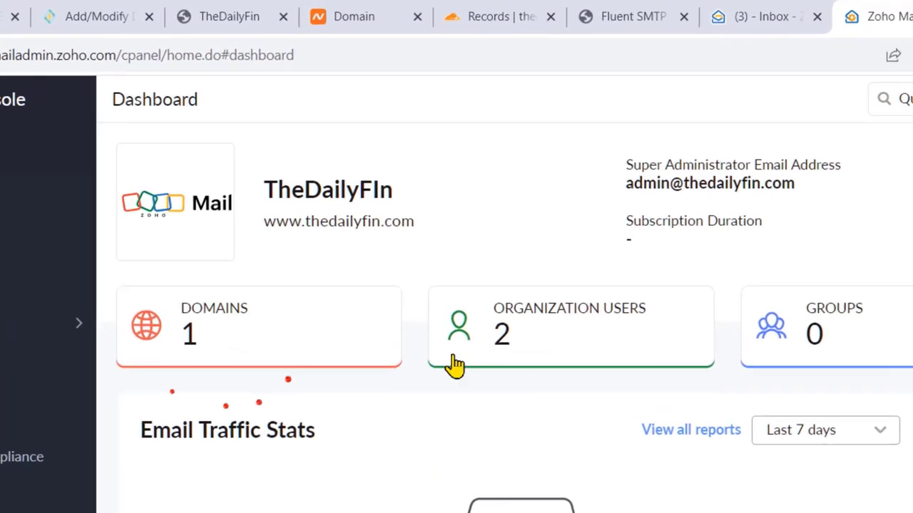
{"action": "left_click_drag", "start_coordinate": [291, 223], "coordinate": [285, 264]}
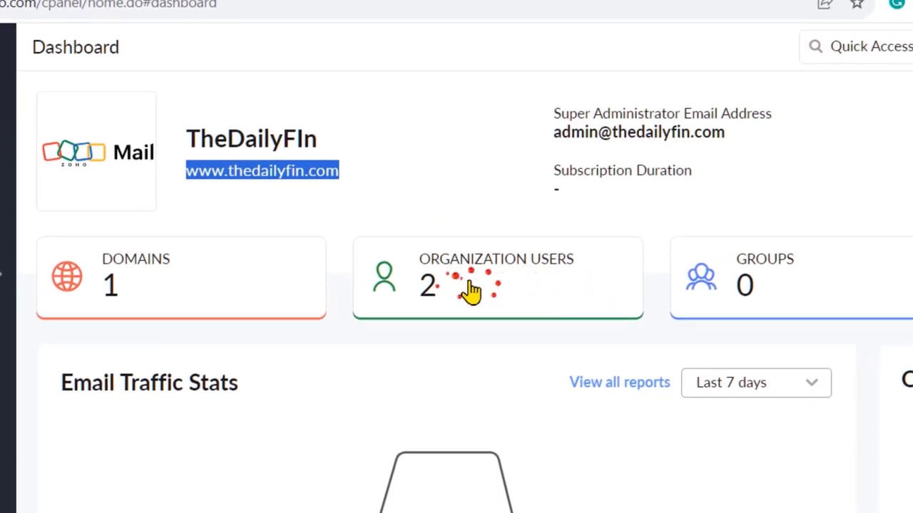
{"action": "left_click", "coordinate": [517, 281]}
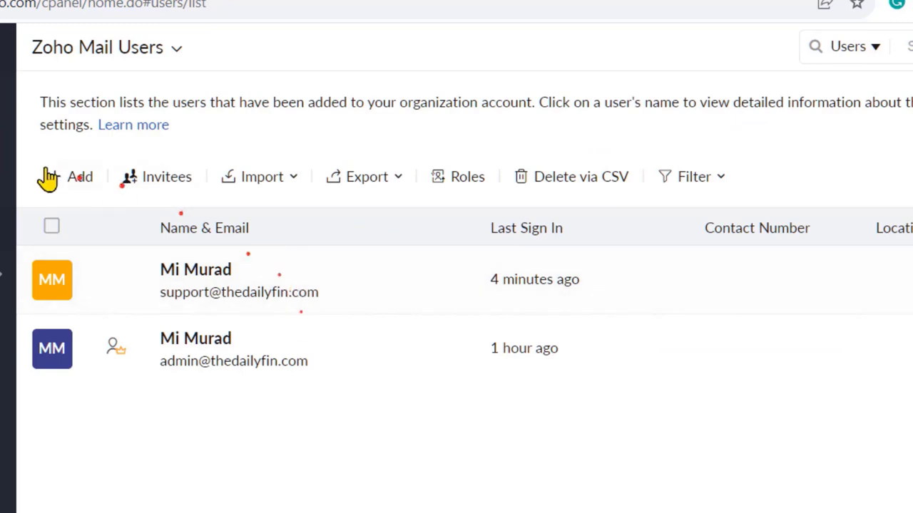
- Start the Add user form, then leave it for the admin dashboard
{"action": "left_click", "coordinate": [79, 176]}
{"action": "left_click", "coordinate": [142, 332]}
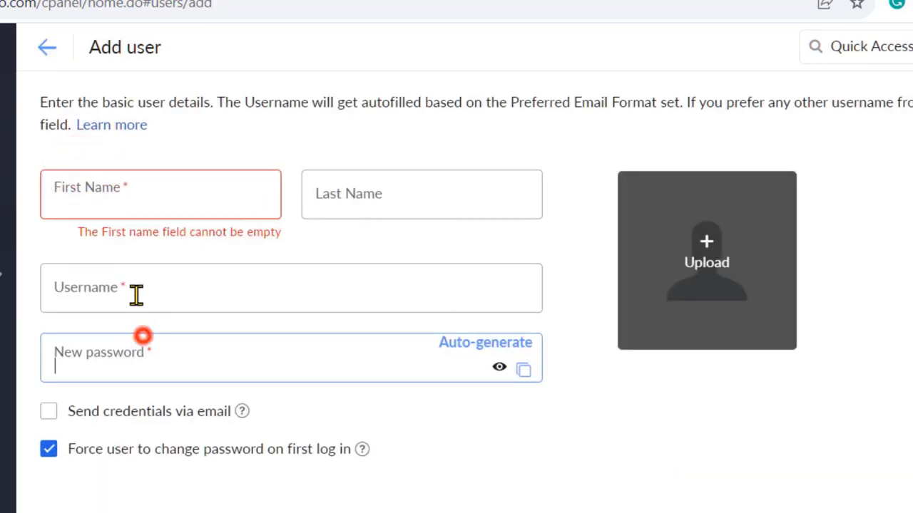
{"action": "left_click", "coordinate": [102, 193]}
{"action": "left_click", "coordinate": [137, 298]}
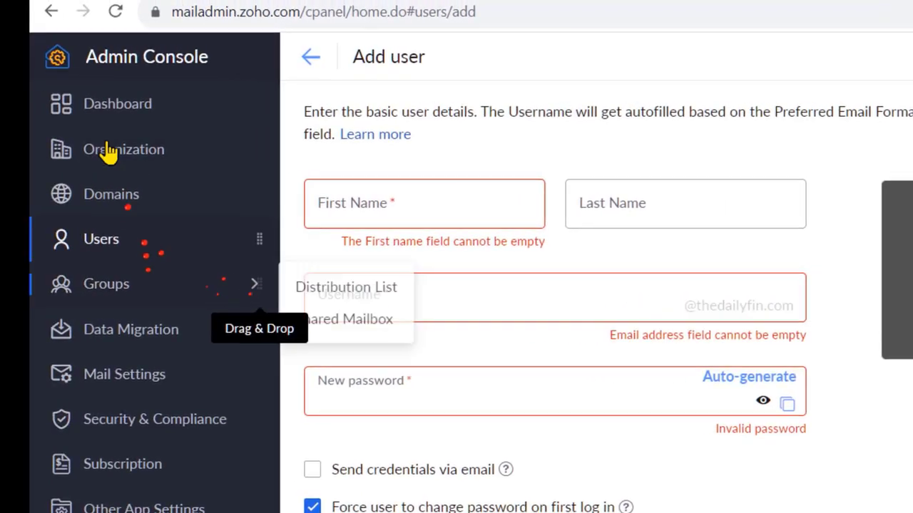
{"action": "left_click", "coordinate": [72, 105]}
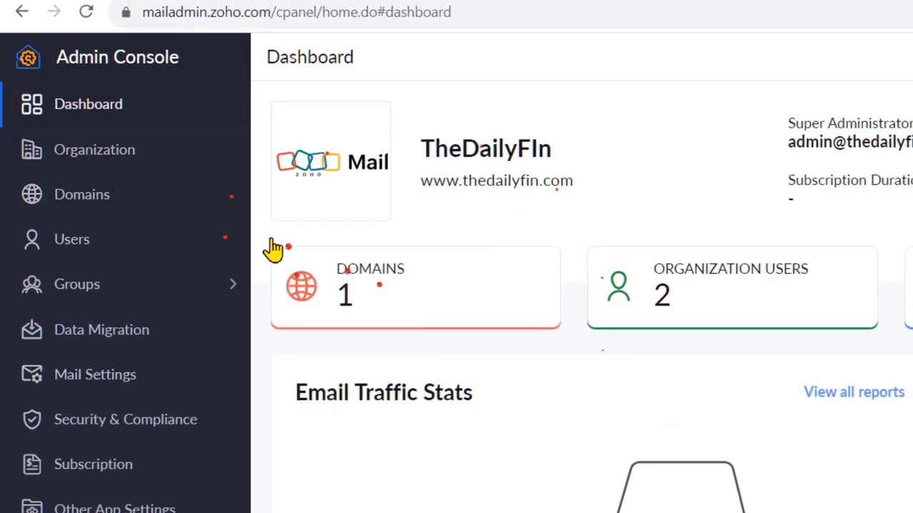
- Copy the outgoing server name smtp.zoho.com from Mail Settings' Configurations page
{"action": "left_click", "coordinate": [73, 384]}
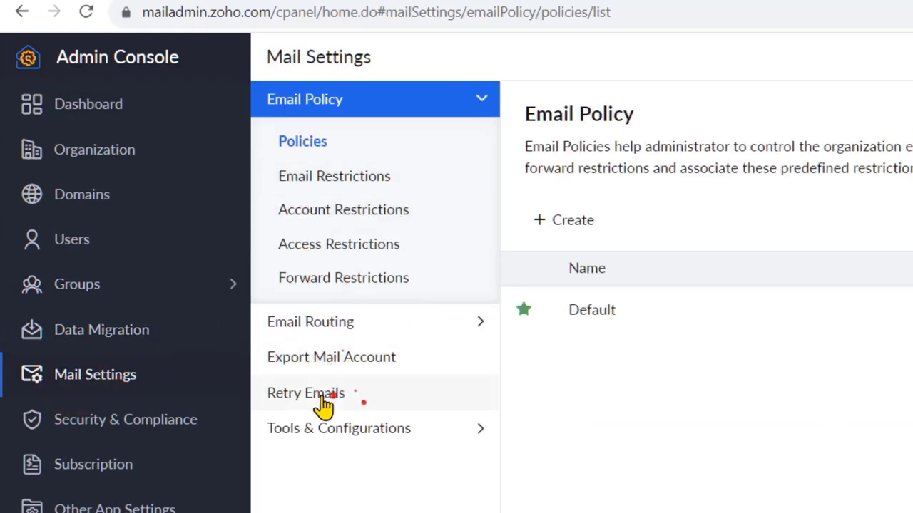
{"action": "left_click", "coordinate": [314, 322]}
{"action": "left_click", "coordinate": [342, 360]}
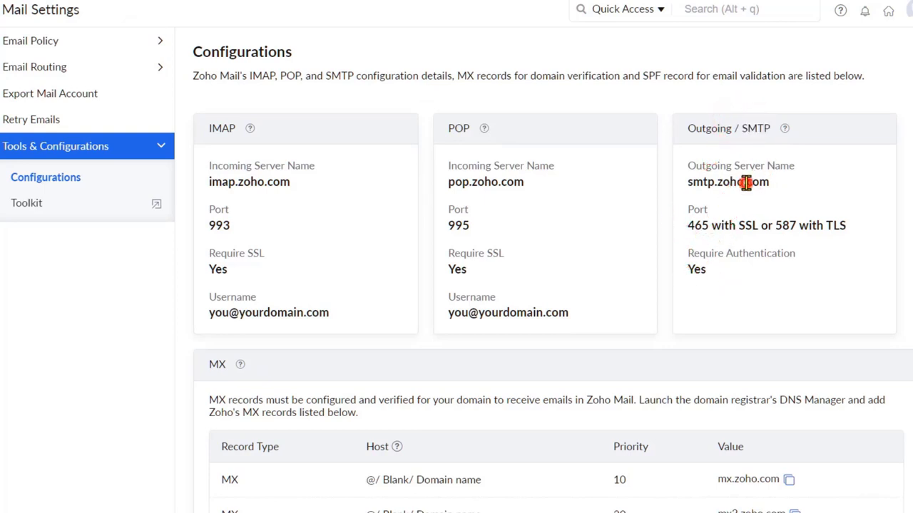
{"action": "double_click", "coordinate": [745, 183]}
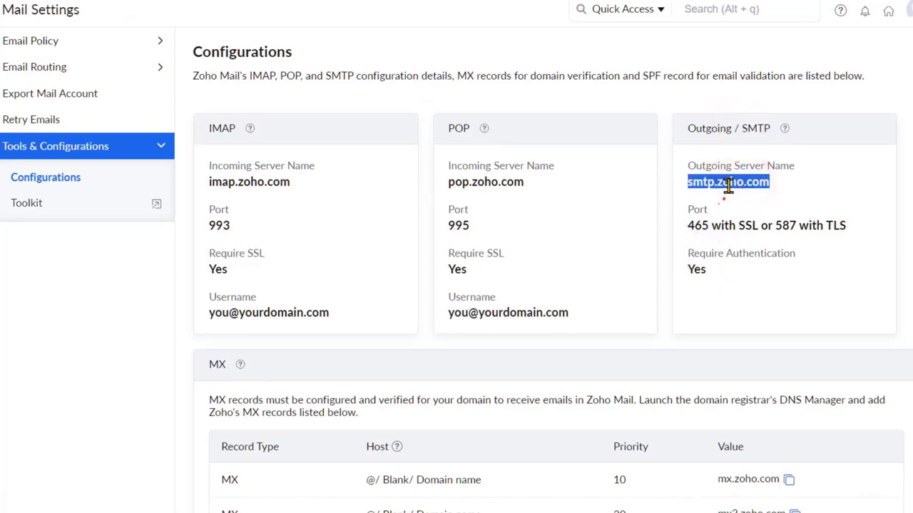
{"action": "right_click", "coordinate": [728, 185]}
{"action": "left_click", "coordinate": [738, 196]}
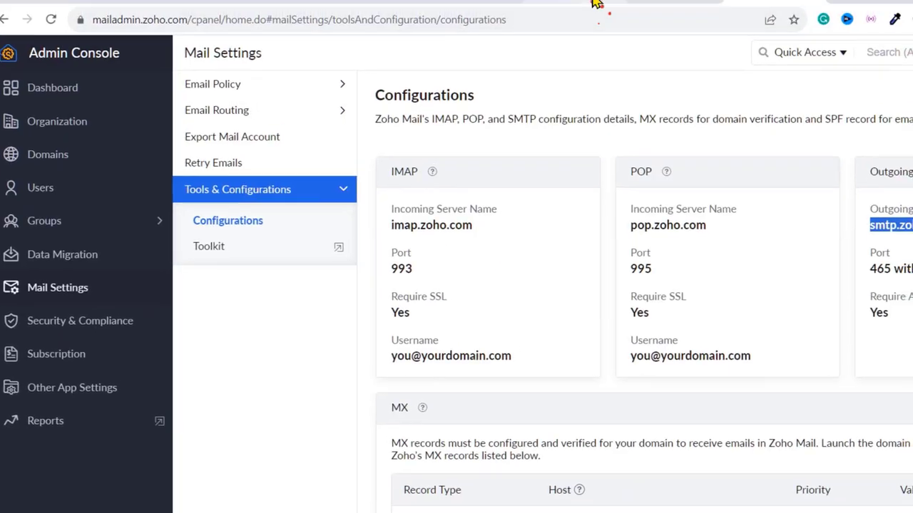
{"action": "left_click", "coordinate": [626, 10]}
- Paste smtp.zoho.com into FluentSMTP's SMTP Host field
{"action": "left_click", "coordinate": [550, 10]}
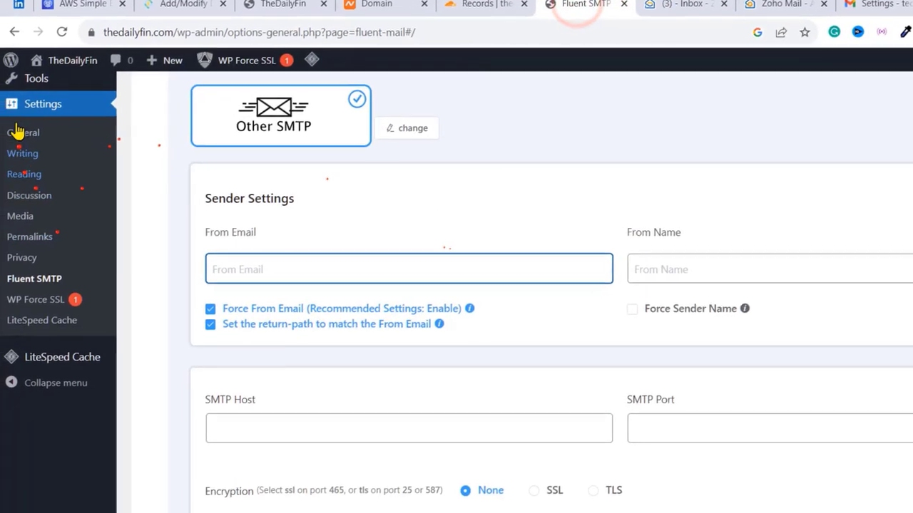
{"action": "scroll", "coordinate": [35, 178], "scroll_direction": "up", "scroll_amount": 3}
{"action": "right_click", "coordinate": [300, 430]}
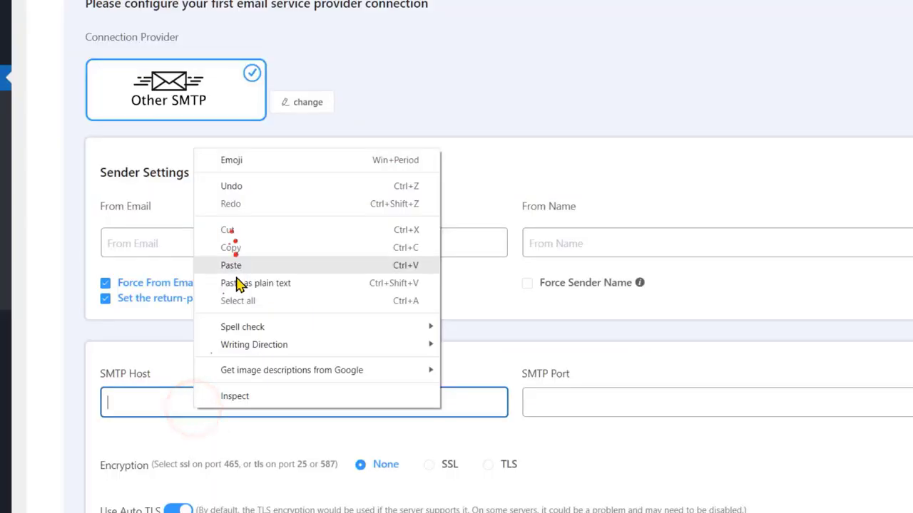
{"action": "left_click", "coordinate": [234, 266]}
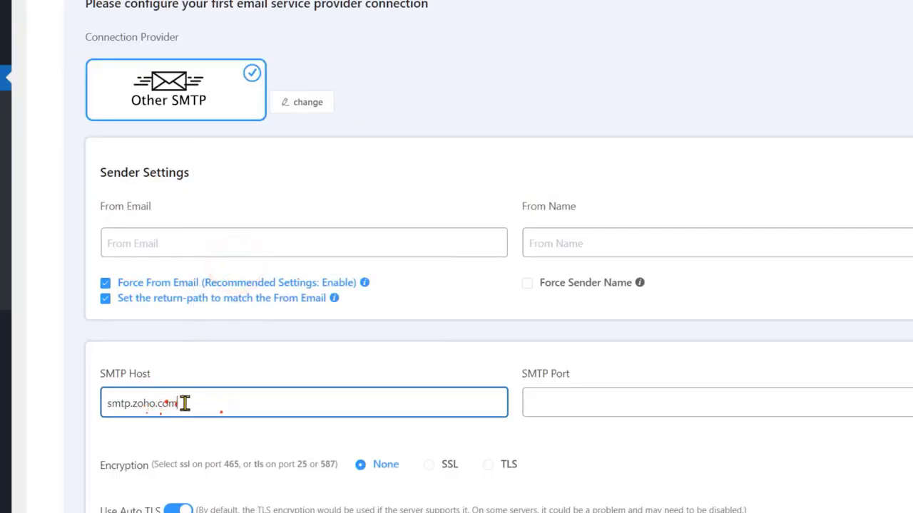
{"action": "left_click", "coordinate": [576, 402]}
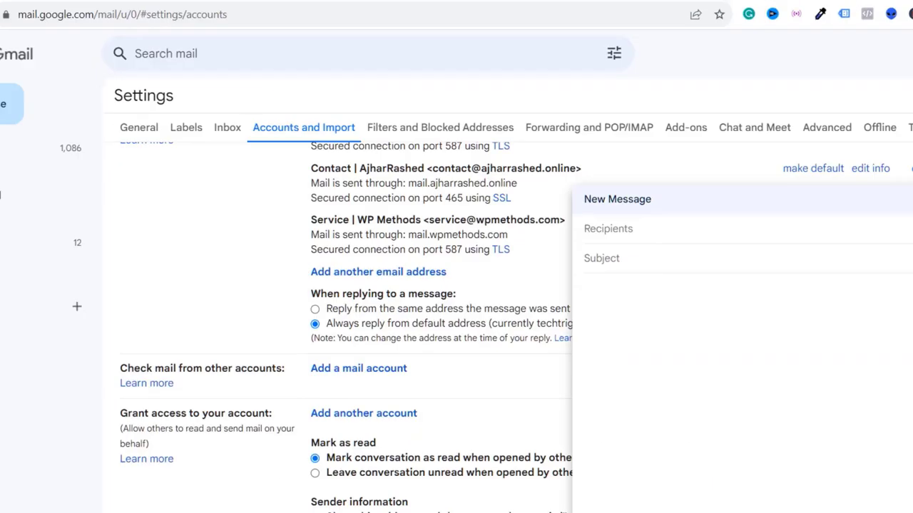
{"action": "left_click", "coordinate": [664, 16]}
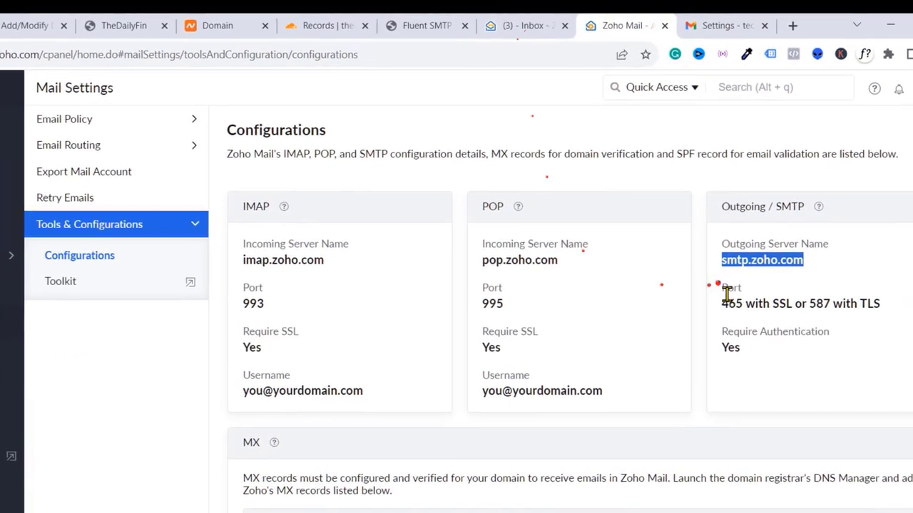
- Copy TLS port 587 from Zoho's Configurations and paste it as the SMTP Port
{"action": "double_click", "coordinate": [813, 305]}
{"action": "right_click", "coordinate": [812, 306]}
{"action": "left_click", "coordinate": [814, 318]}
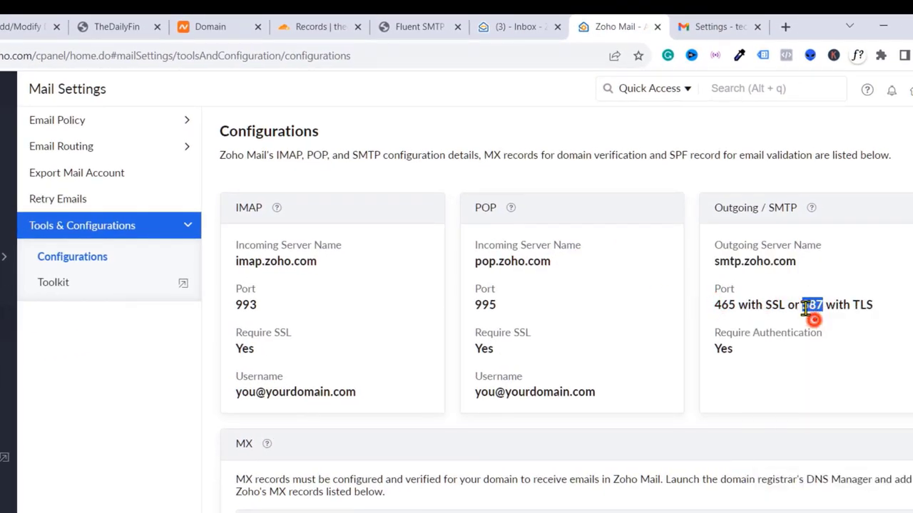
{"action": "left_click", "coordinate": [757, 26]}
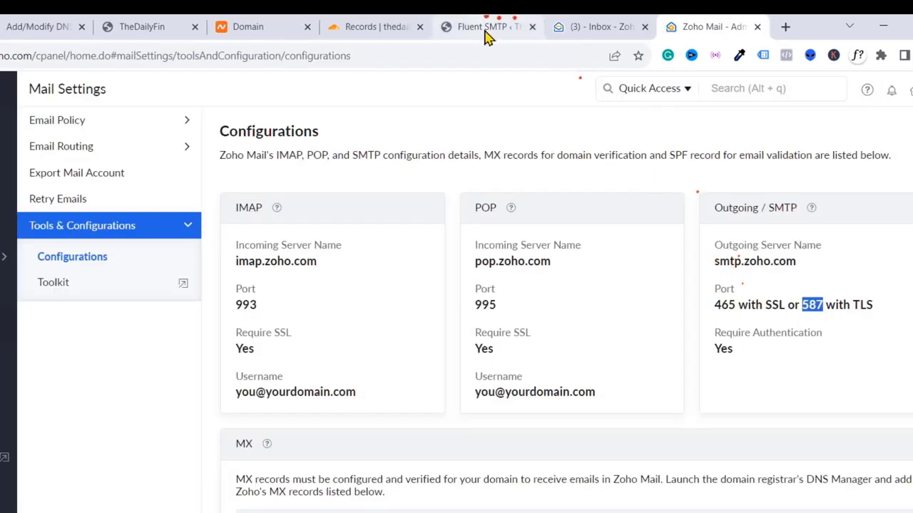
{"action": "left_click", "coordinate": [485, 32]}
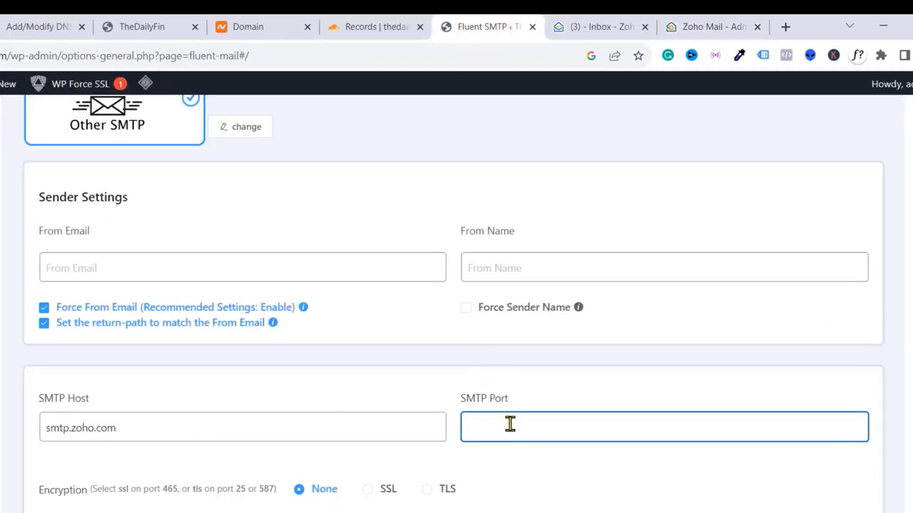
{"action": "key", "text": "ctrl+v"}
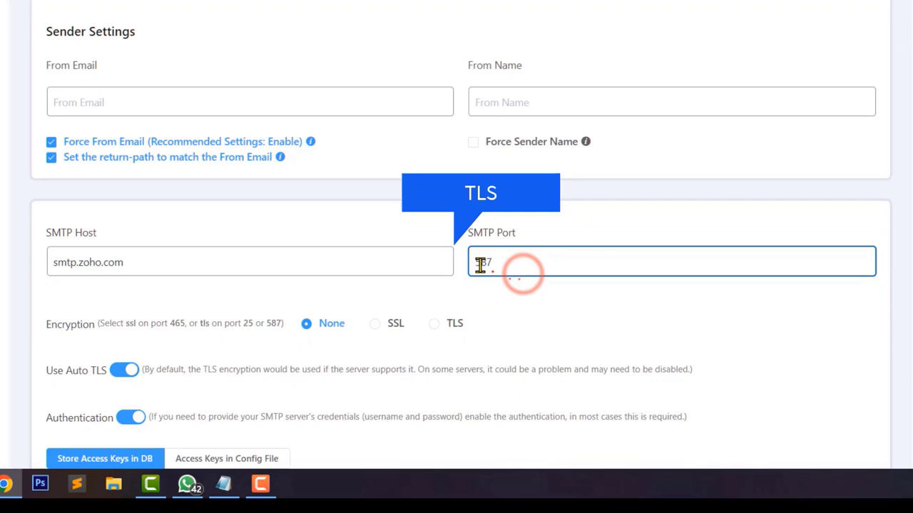
- Set the FluentSMTP connection encryption to SSL
{"action": "scroll", "coordinate": [390, 279], "scroll_direction": "down", "scroll_amount": 2}
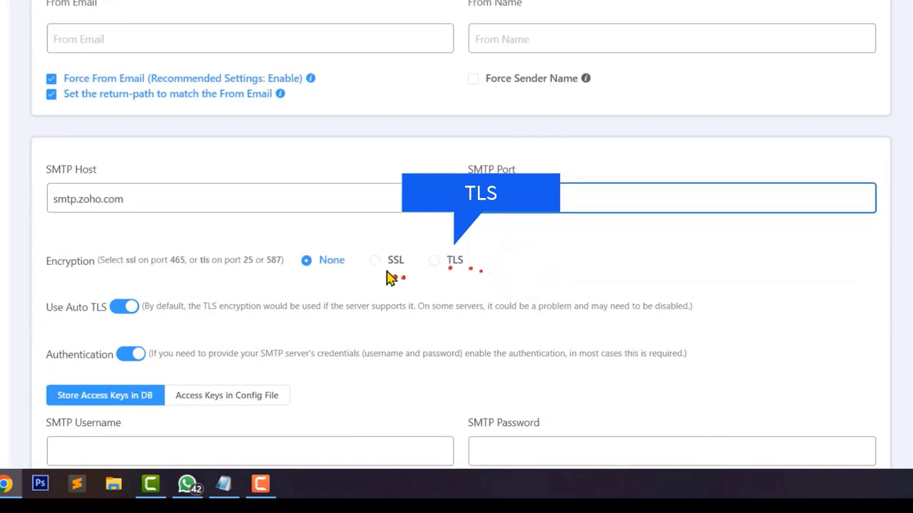
{"action": "left_click", "coordinate": [374, 261]}
{"action": "scroll", "coordinate": [385, 271], "scroll_direction": "down", "scroll_amount": 2}
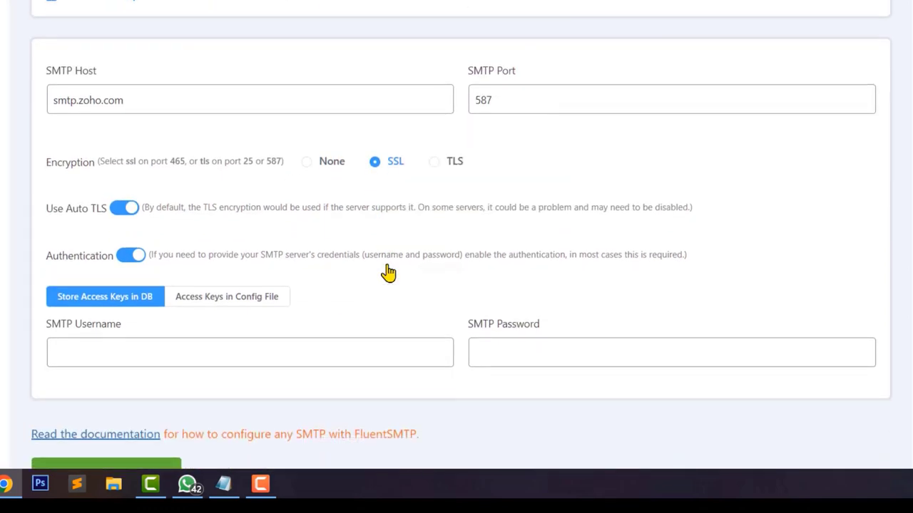
{"action": "scroll", "coordinate": [388, 272], "scroll_direction": "up", "scroll_amount": 4}
{"action": "left_click", "coordinate": [196, 185]}
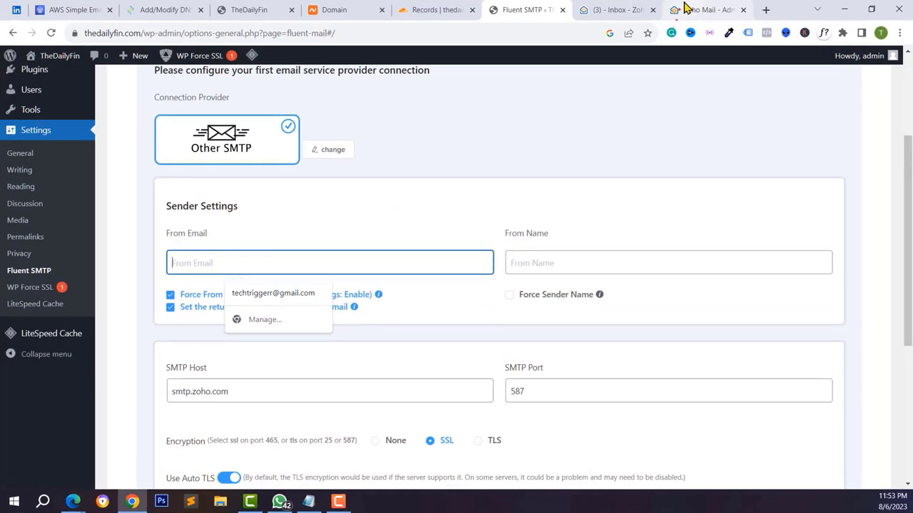
{"action": "left_click", "coordinate": [685, 9]}
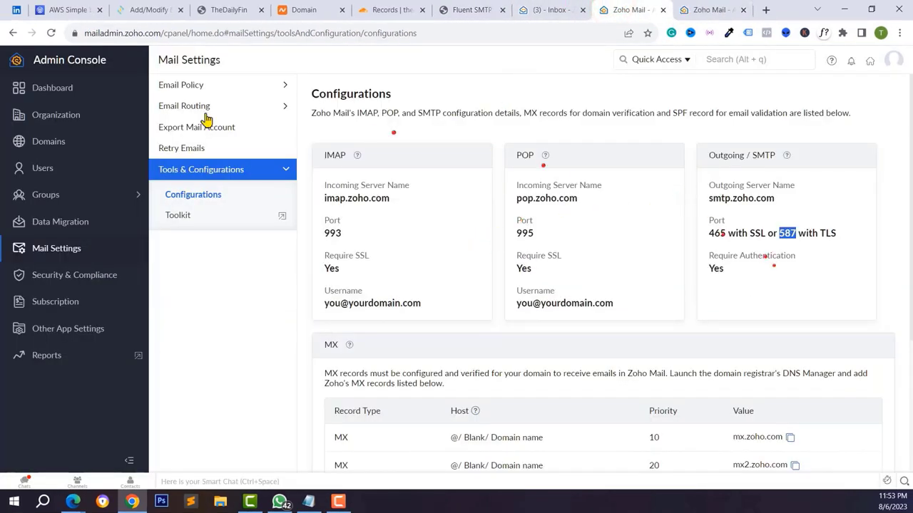
- Copy the support mailbox's email address from Zoho's organization users list
{"action": "mouse_move", "coordinate": [82, 119]}
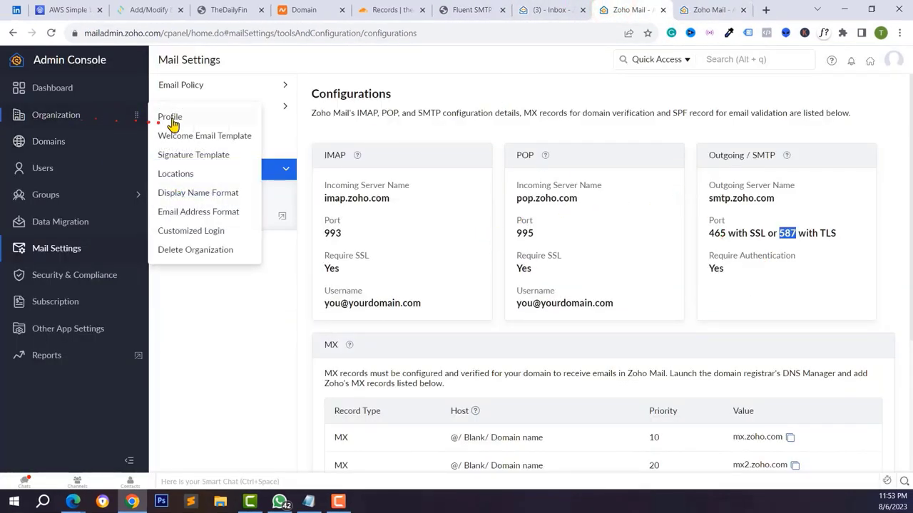
{"action": "left_click", "coordinate": [37, 87]}
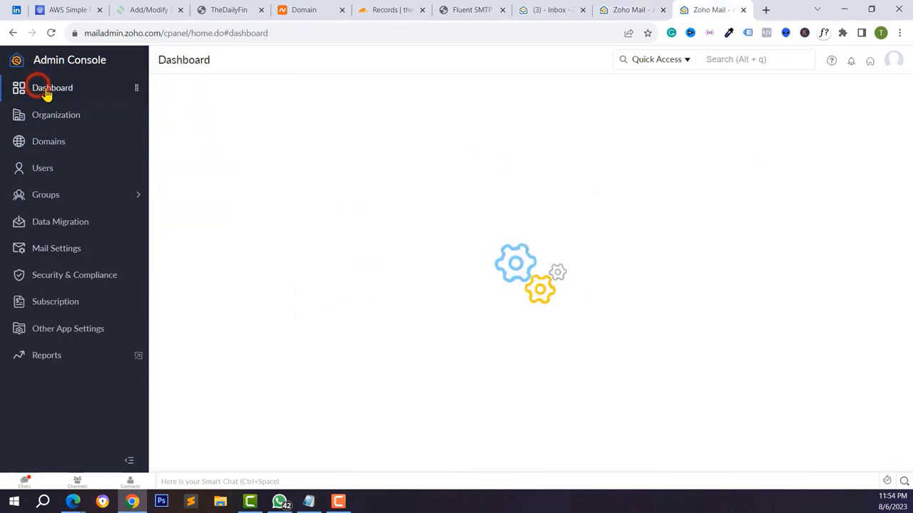
{"action": "left_click", "coordinate": [433, 203]}
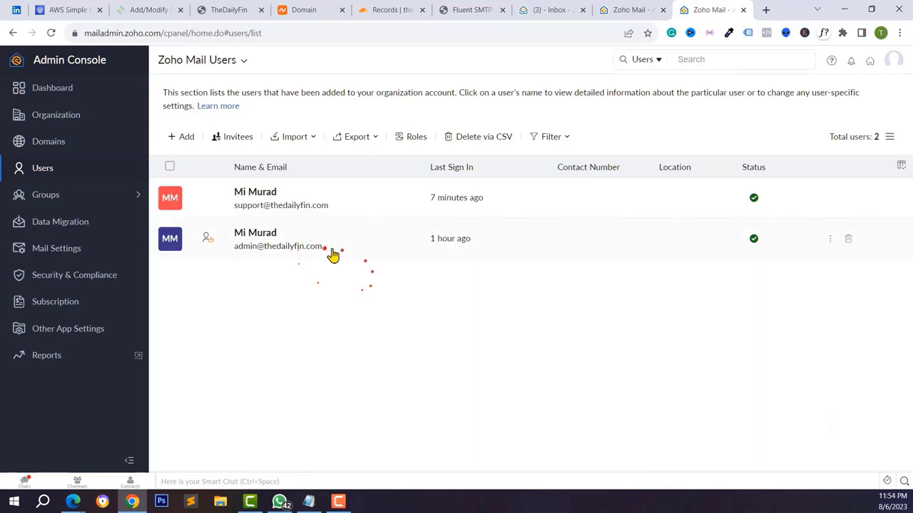
{"action": "left_click_drag", "start_coordinate": [270, 214], "coordinate": [236, 212]}
{"action": "left_click", "coordinate": [239, 213]}
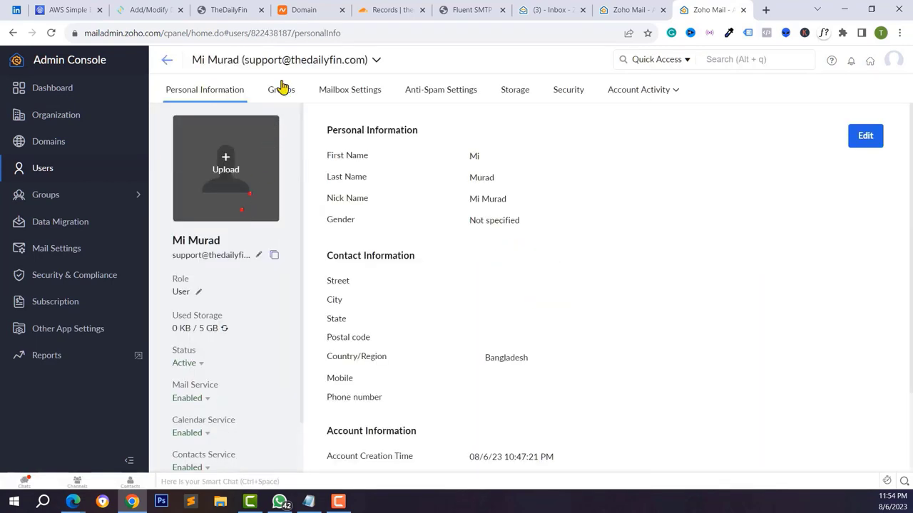
{"action": "left_click_drag", "start_coordinate": [242, 60], "coordinate": [413, 55]}
{"action": "left_click", "coordinate": [628, 10]}
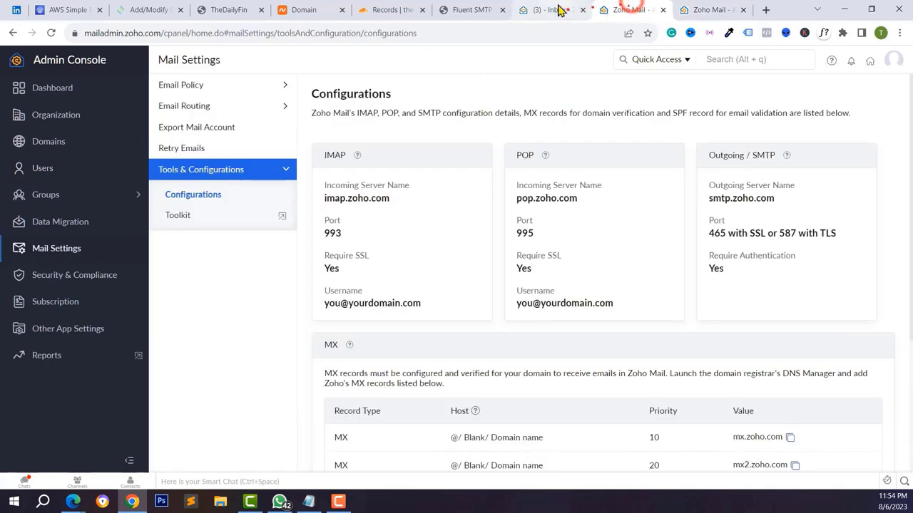
{"action": "left_click", "coordinate": [560, 10]}
{"action": "left_click", "coordinate": [464, 10]}
- Paste the support address as From Email and start the From Name with 'Th'
{"action": "key", "text": "ctrl+v"}
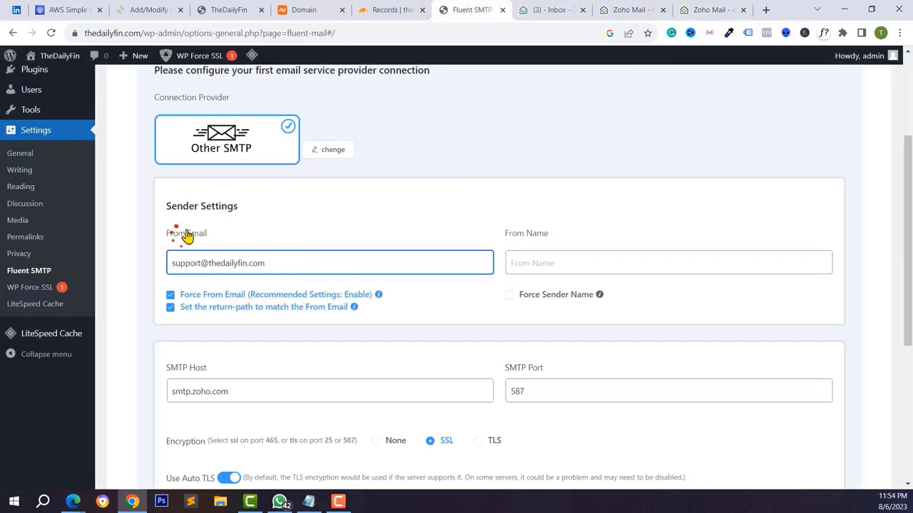
{"action": "left_click", "coordinate": [517, 261]}
{"action": "type", "text": "TheDailyFin"}
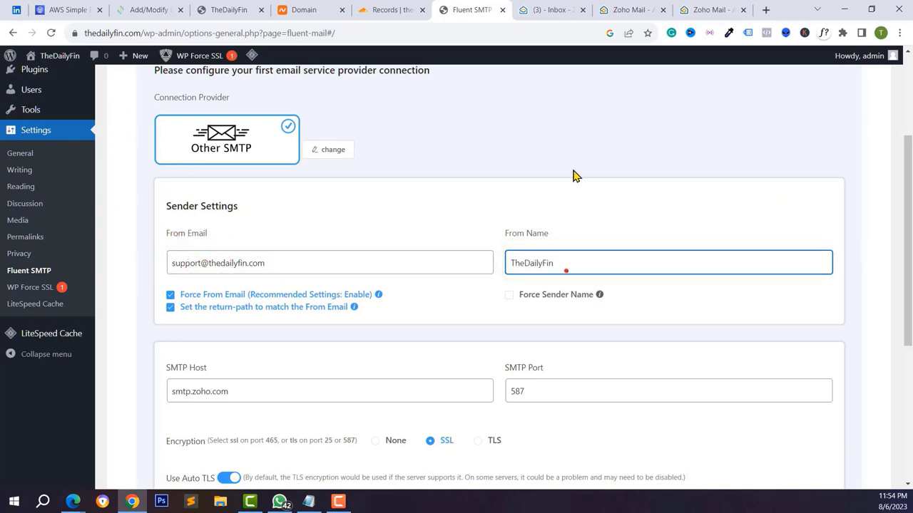
{"action": "scroll", "coordinate": [521, 271], "scroll_direction": "down", "scroll_amount": 4}
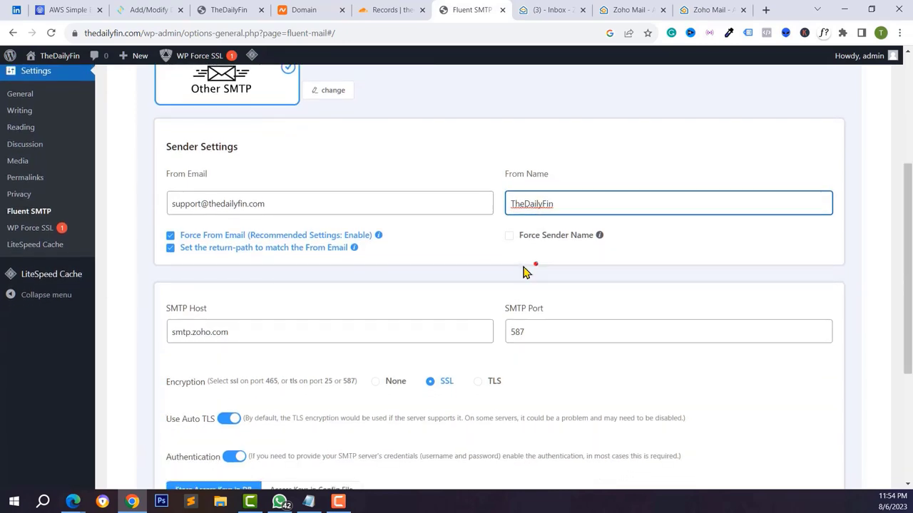
- Copy the From Email address into the SMTP Username field
{"action": "left_click", "coordinate": [198, 314]}
{"action": "scroll", "coordinate": [198, 314], "scroll_direction": "up", "scroll_amount": 3}
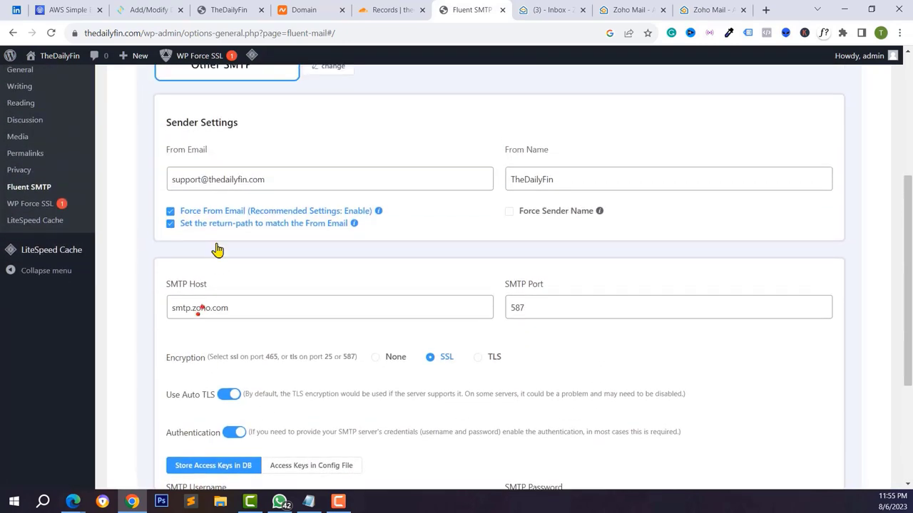
{"action": "left_click", "coordinate": [270, 200]}
{"action": "triple_click", "coordinate": [198, 199]}
{"action": "right_click", "coordinate": [189, 198]}
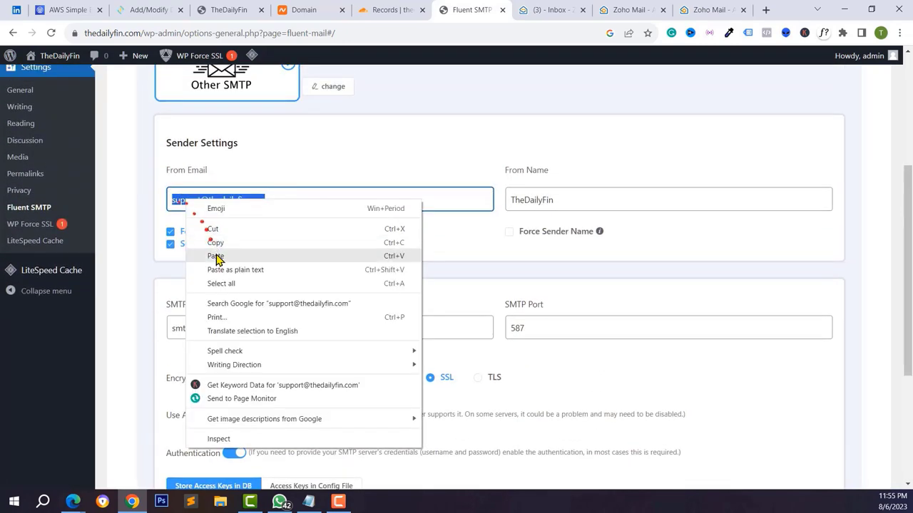
{"action": "left_click", "coordinate": [218, 240]}
{"action": "scroll", "coordinate": [219, 253], "scroll_direction": "down", "scroll_amount": 1}
{"action": "scroll", "coordinate": [220, 253], "scroll_direction": "down", "scroll_amount": 2}
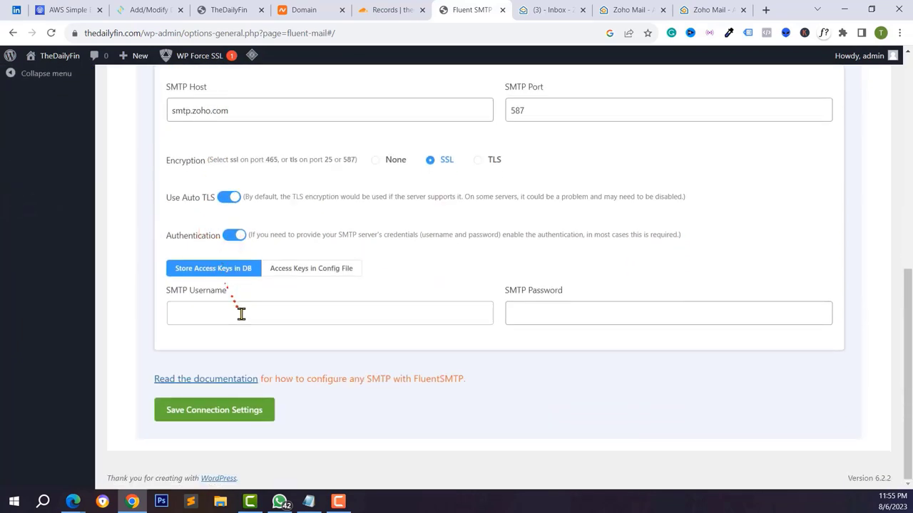
{"action": "right_click", "coordinate": [242, 313]}
{"action": "left_click", "coordinate": [279, 201]}
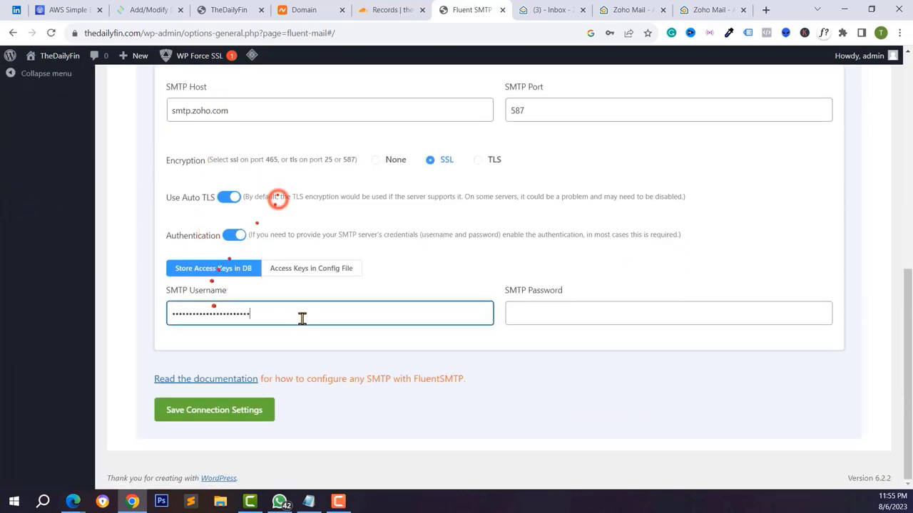
- Enter the SMTP password and save the connection settings
{"action": "left_click", "coordinate": [535, 319]}
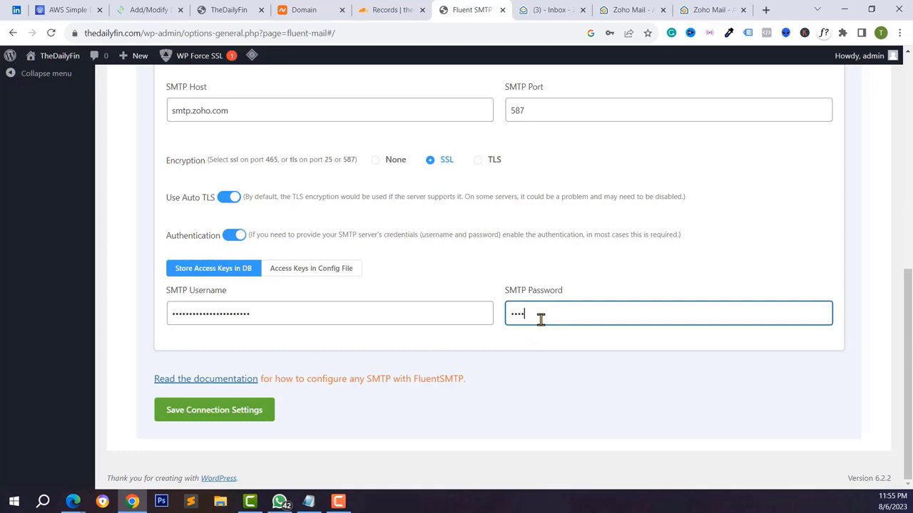
{"action": "left_click", "coordinate": [224, 410]}
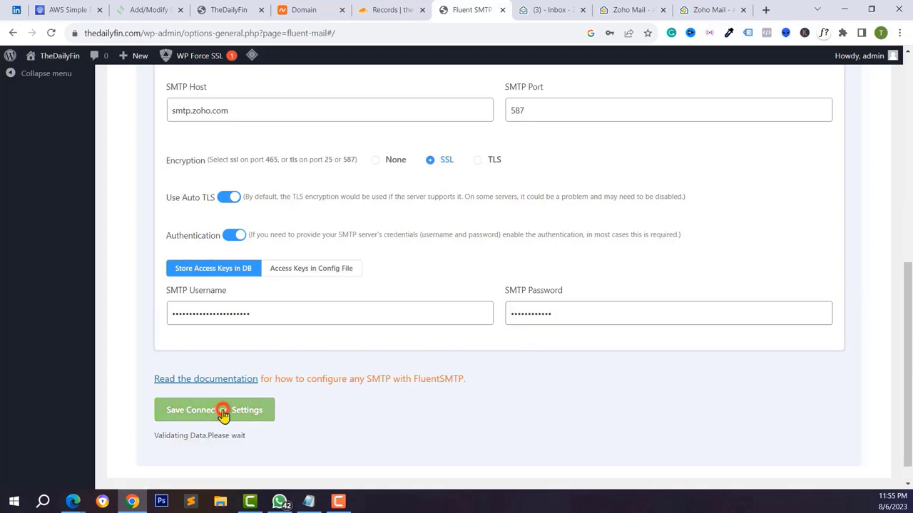
{"action": "scroll", "coordinate": [392, 264], "scroll_direction": "up", "scroll_amount": 1}
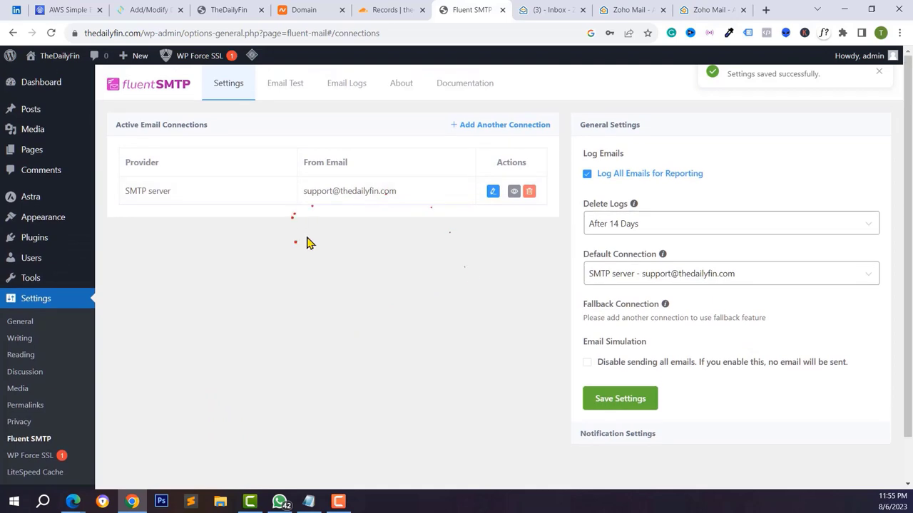
- Send a test email from the site's support address to a newly entered recipient
{"action": "left_click", "coordinate": [278, 88]}
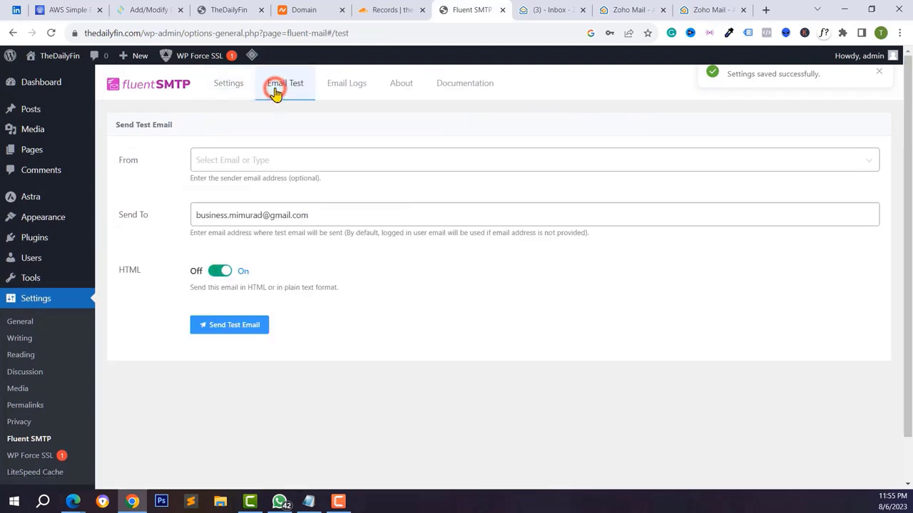
{"action": "left_click", "coordinate": [230, 162]}
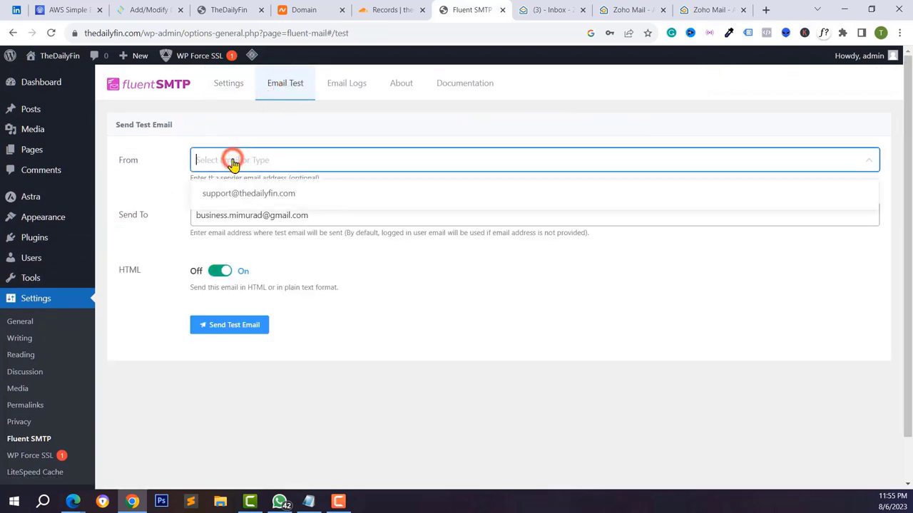
{"action": "left_click", "coordinate": [224, 188]}
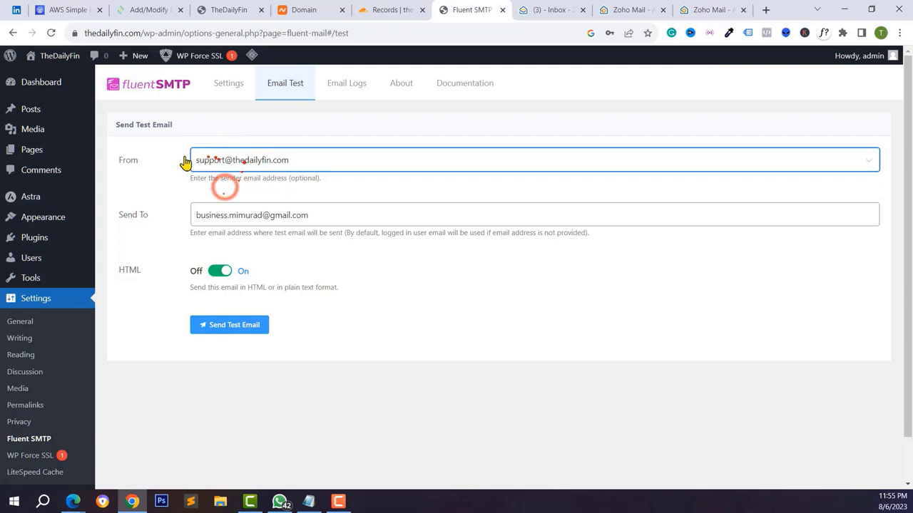
{"action": "left_click", "coordinate": [222, 213]}
{"action": "key", "text": "ctrl+a"}
{"action": "double_click", "coordinate": [258, 217]}
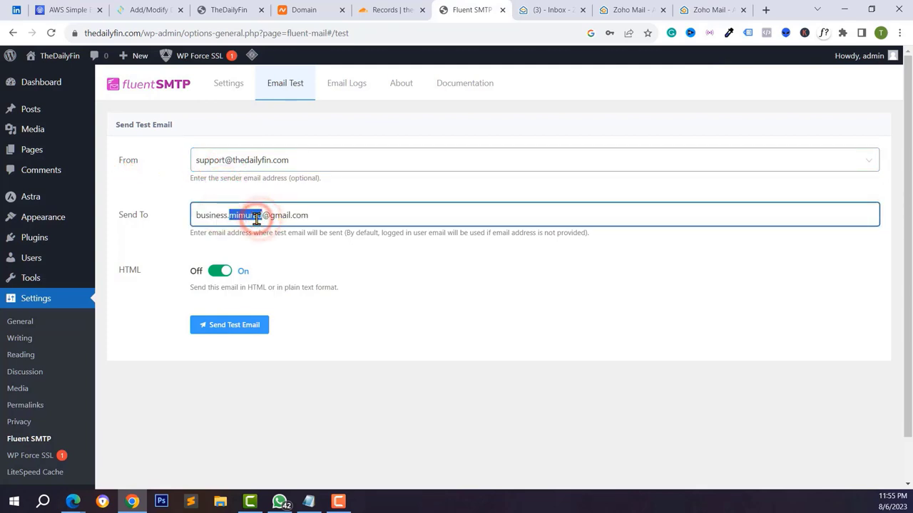
{"action": "key", "text": "ctrl+a"}
{"action": "key", "text": "BackSpace"}
{"action": "type", "text": "tec"}
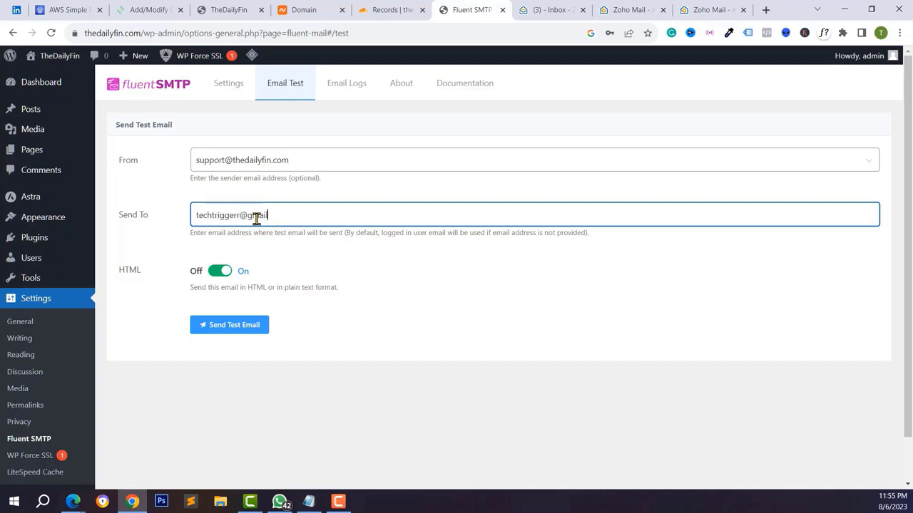
{"action": "left_click", "coordinate": [241, 328]}
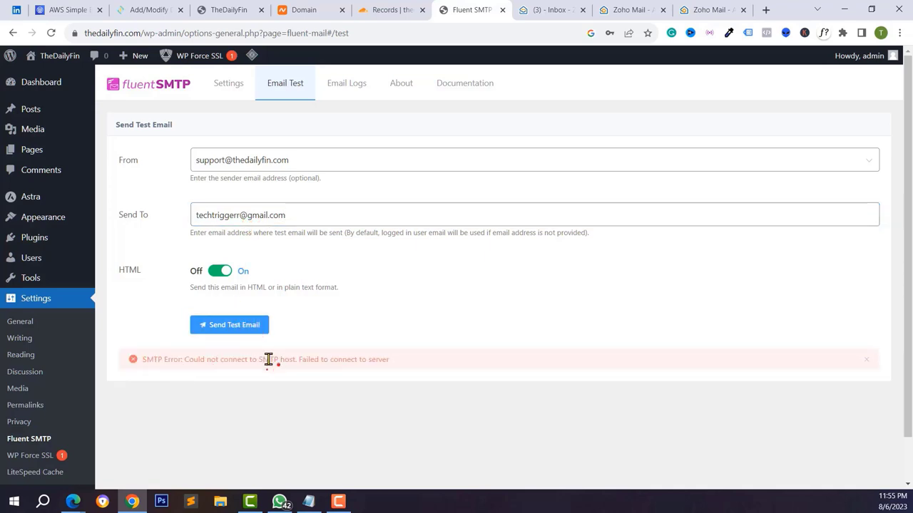
- After the SMTP error, change the connection encryption to TLS, save, and resend the test
{"action": "triple_click", "coordinate": [266, 359]}
{"action": "left_click", "coordinate": [336, 358]}
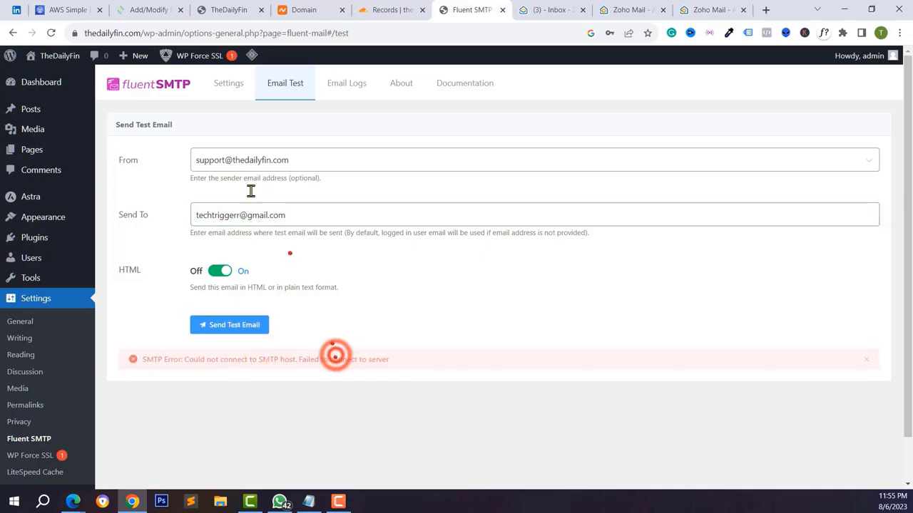
{"action": "left_click", "coordinate": [232, 85]}
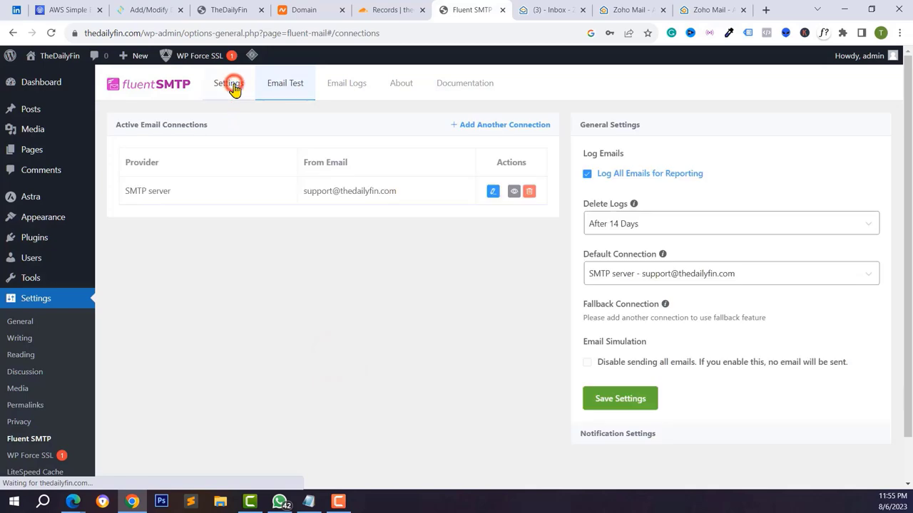
{"action": "left_click", "coordinate": [493, 192]}
{"action": "scroll", "coordinate": [350, 331], "scroll_direction": "down", "scroll_amount": 5}
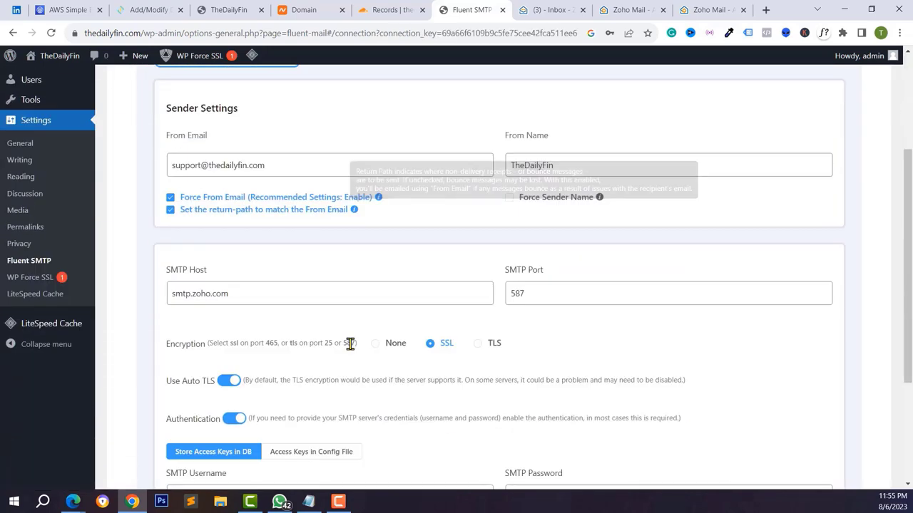
{"action": "scroll", "coordinate": [350, 342], "scroll_direction": "up", "scroll_amount": 1}
{"action": "left_click", "coordinate": [210, 293]}
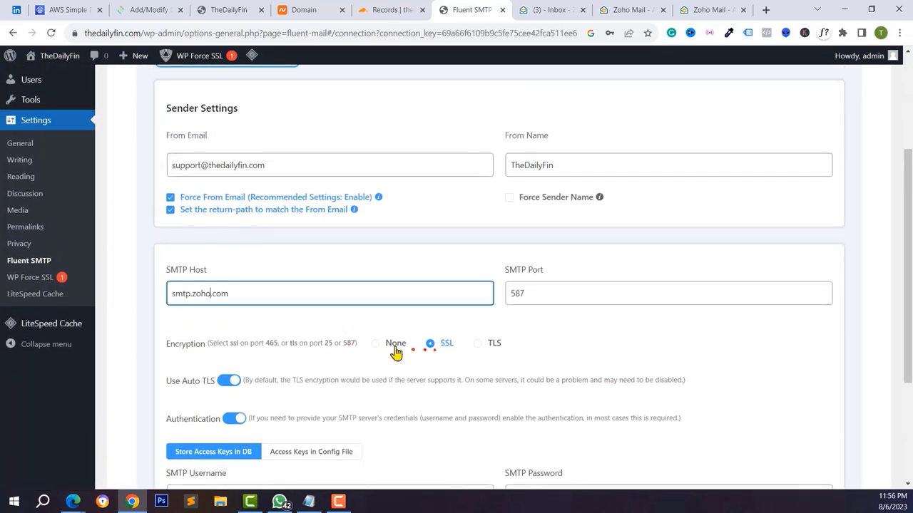
{"action": "left_click", "coordinate": [495, 344]}
{"action": "scroll", "coordinate": [490, 355], "scroll_direction": "down", "scroll_amount": 3}
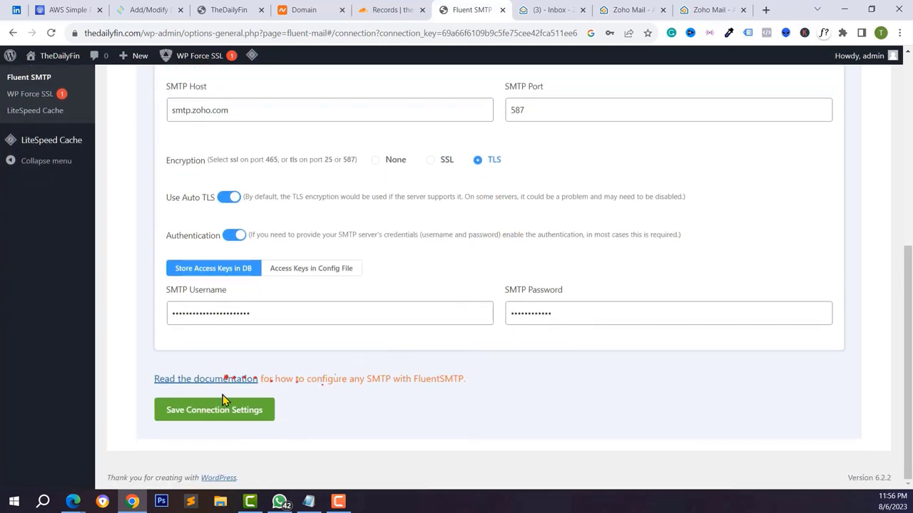
{"action": "left_click", "coordinate": [228, 412]}
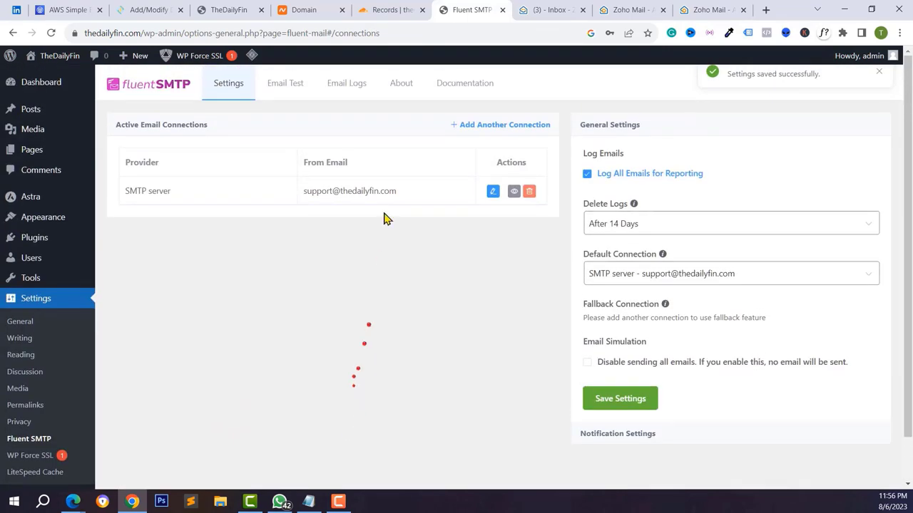
{"action": "left_click", "coordinate": [273, 83]}
{"action": "left_click", "coordinate": [229, 332]}
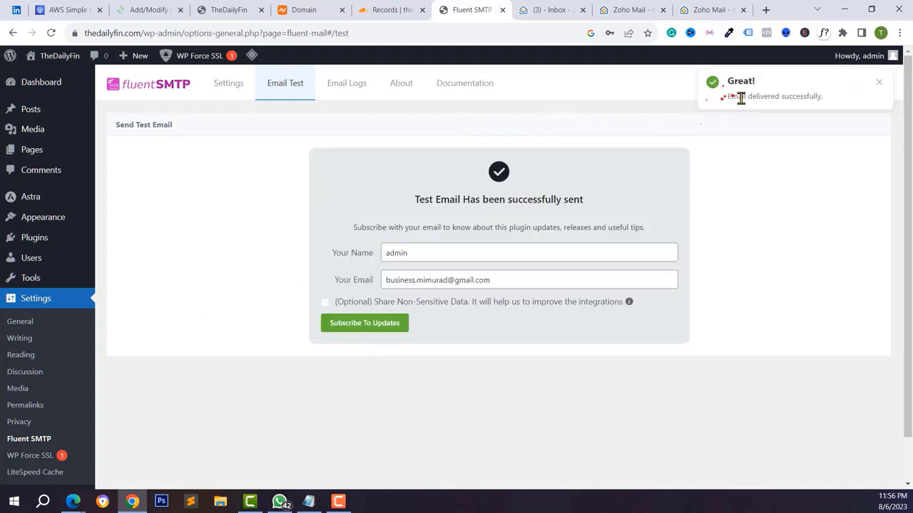
- Open Gmail in a new tab and open the test email from TheDailyFin
{"action": "left_click", "coordinate": [765, 9]}
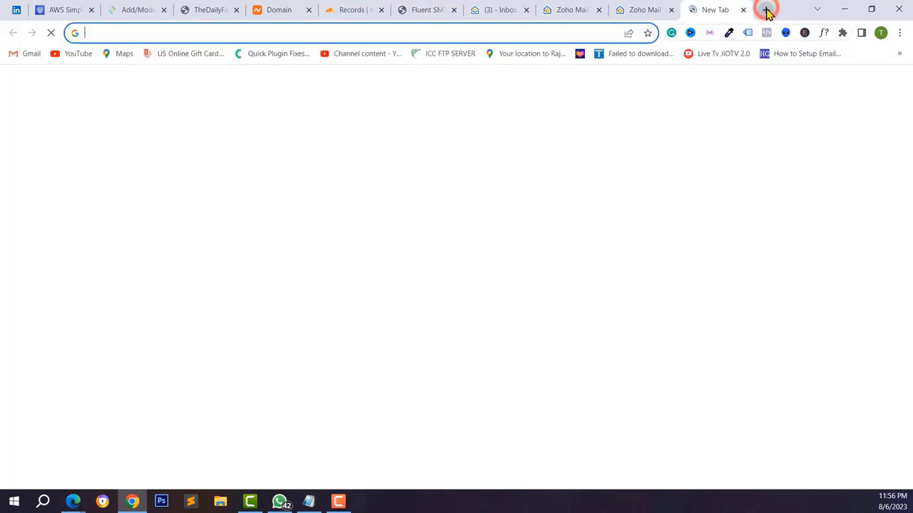
{"action": "type", "text": "gmail.com"}
{"action": "key", "text": "Return"}
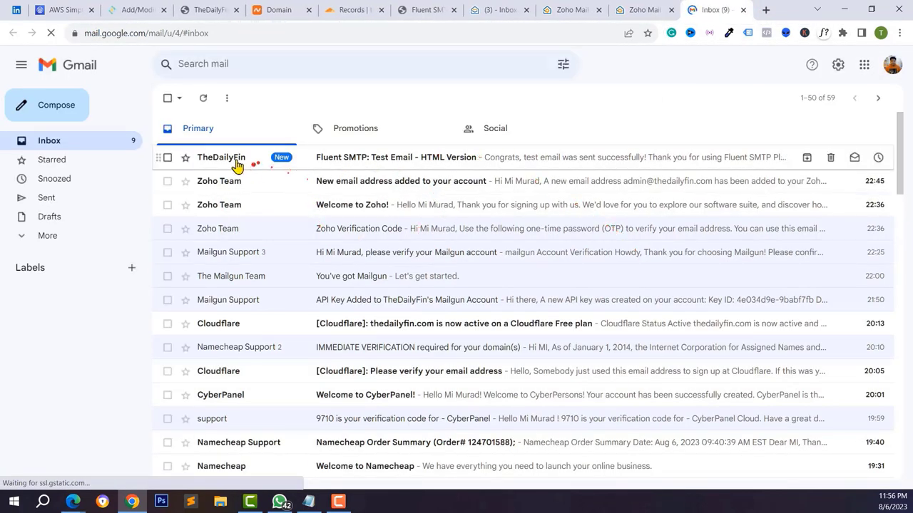
{"action": "left_click", "coordinate": [230, 158]}
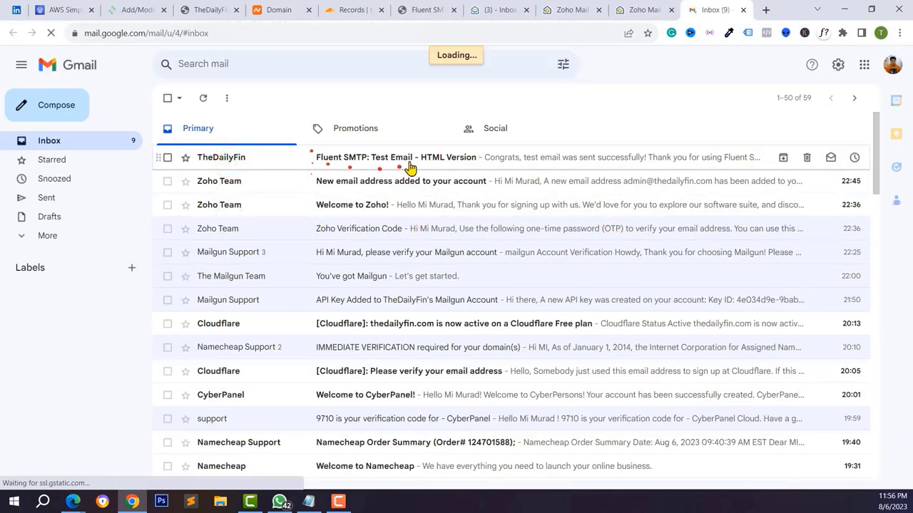
{"action": "scroll", "coordinate": [421, 271], "scroll_direction": "down", "scroll_amount": 3}
{"action": "scroll", "coordinate": [398, 218], "scroll_direction": "up", "scroll_amount": 1}
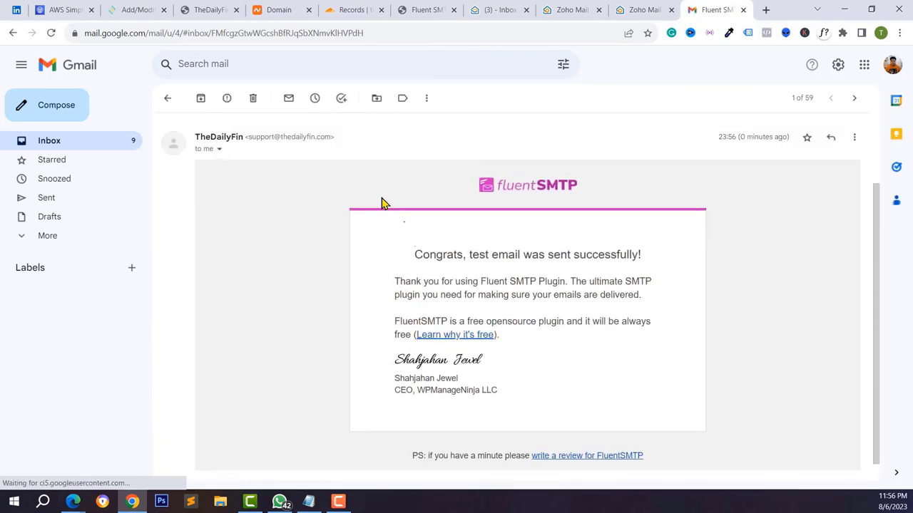
{"action": "scroll", "coordinate": [381, 203], "scroll_direction": "up", "scroll_amount": 1}
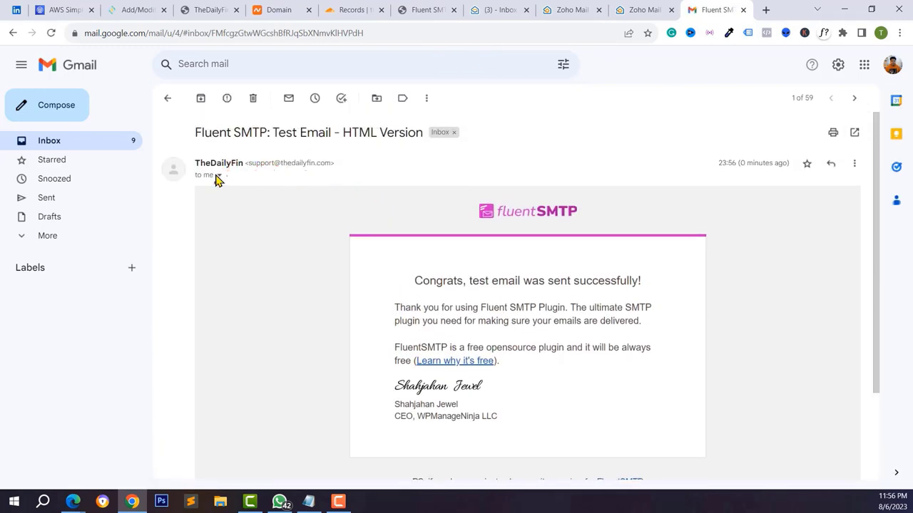
- Check the sender details: mailed-by and signed by thedailyfin.com with standard TLS encryption
{"action": "left_click", "coordinate": [218, 176]}
{"action": "left_click_drag", "start_coordinate": [330, 196], "coordinate": [425, 197]}
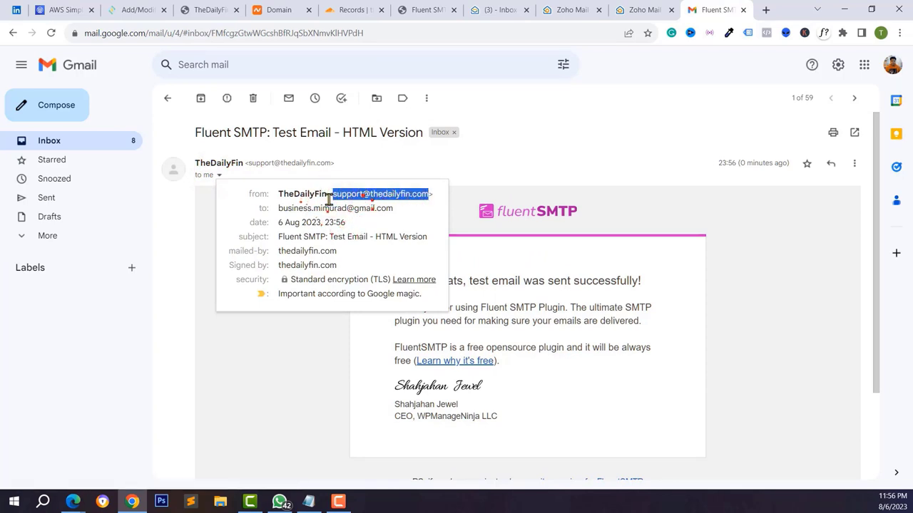
{"action": "left_click", "coordinate": [558, 266]}
{"action": "scroll", "coordinate": [464, 310], "scroll_direction": "down", "scroll_amount": 1}
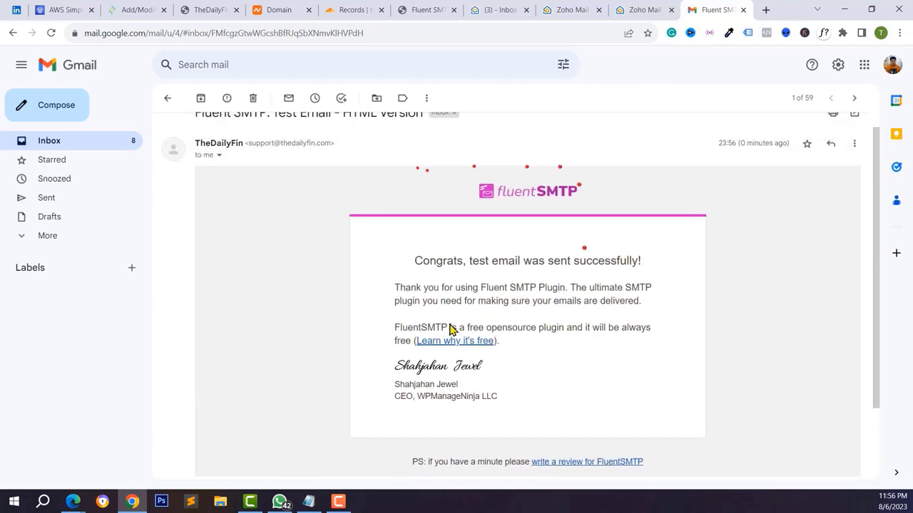
{"action": "scroll", "coordinate": [248, 253], "scroll_direction": "up", "scroll_amount": 1}
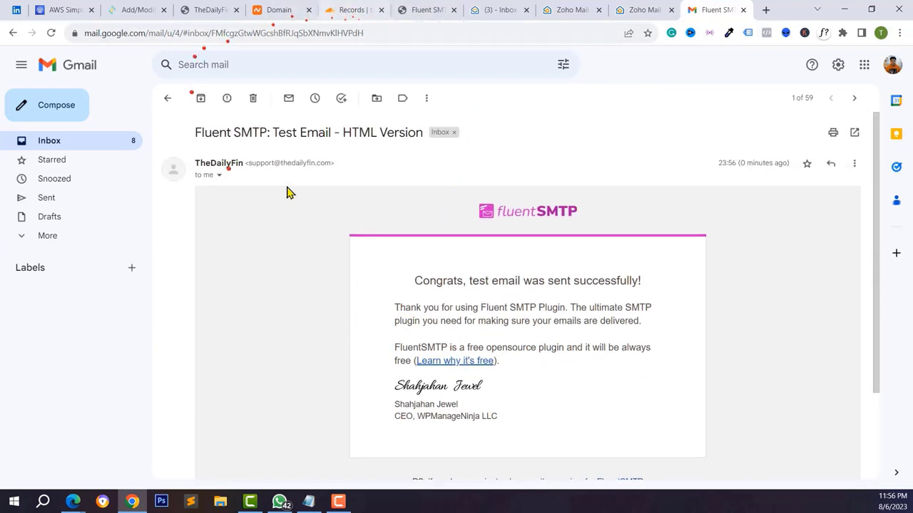
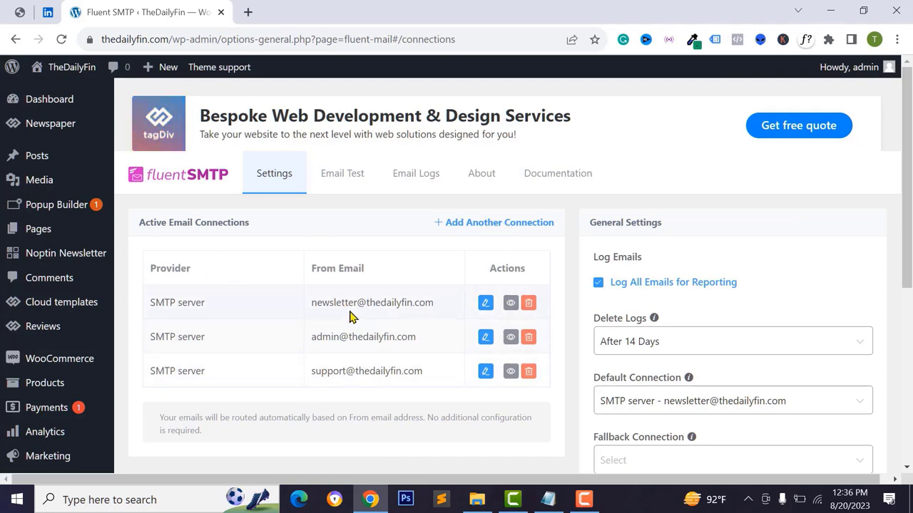
{"action": "left_click_drag", "start_coordinate": [327, 369], "coordinate": [419, 369]}
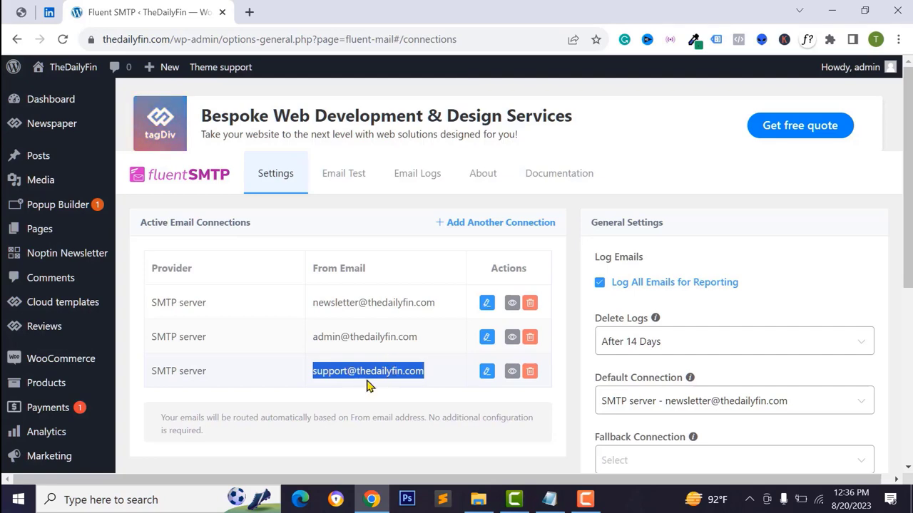
{"action": "mouse_move", "coordinate": [21, 357]}
{"action": "scroll", "coordinate": [21, 356], "scroll_direction": "down", "scroll_amount": 1}
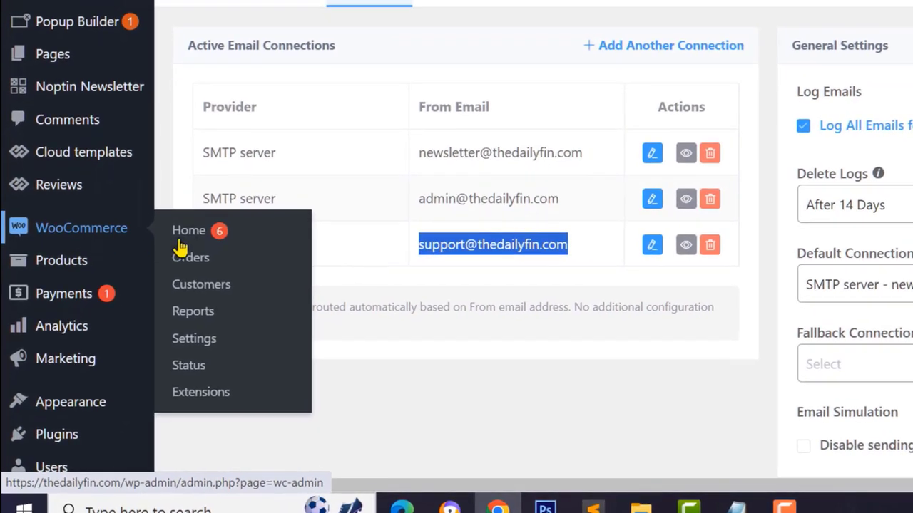
{"action": "left_click", "coordinate": [197, 341]}
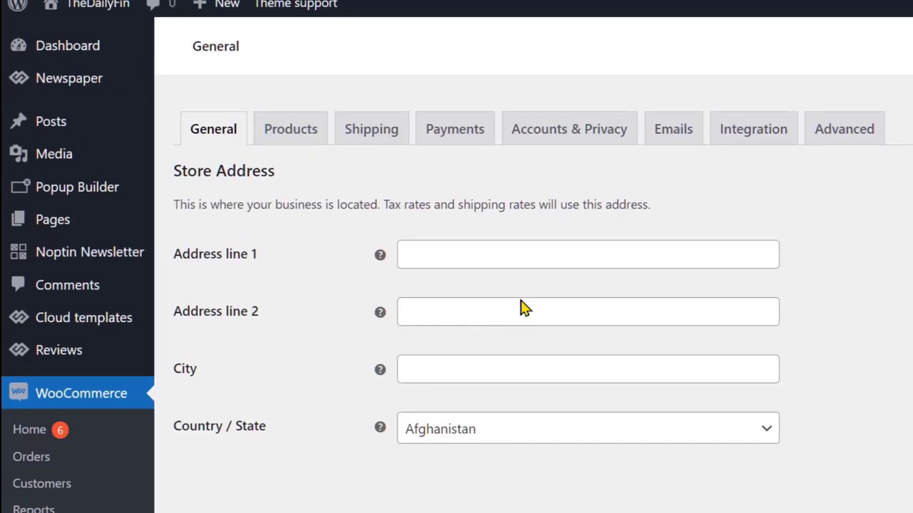
{"action": "left_click", "coordinate": [667, 135]}
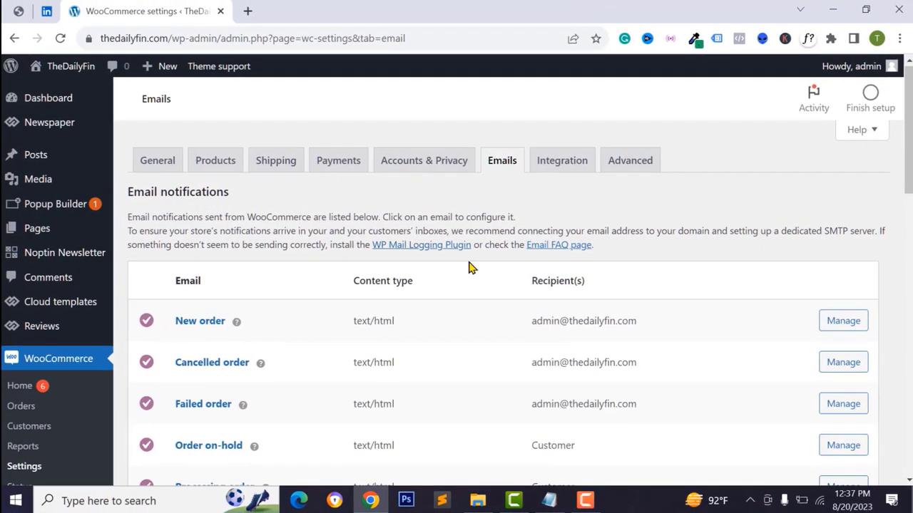
{"action": "scroll", "coordinate": [728, 219], "scroll_direction": "down", "scroll_amount": 2}
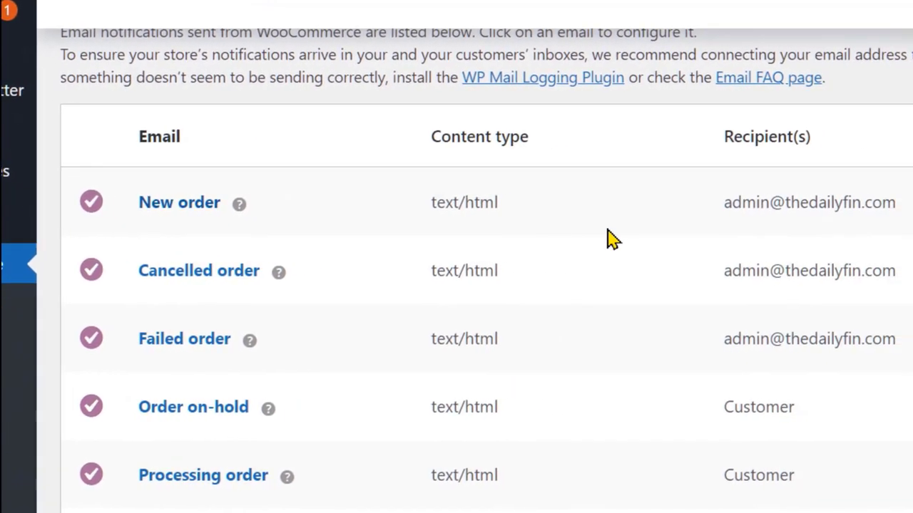
{"action": "left_click_drag", "start_coordinate": [691, 201], "coordinate": [878, 207]}
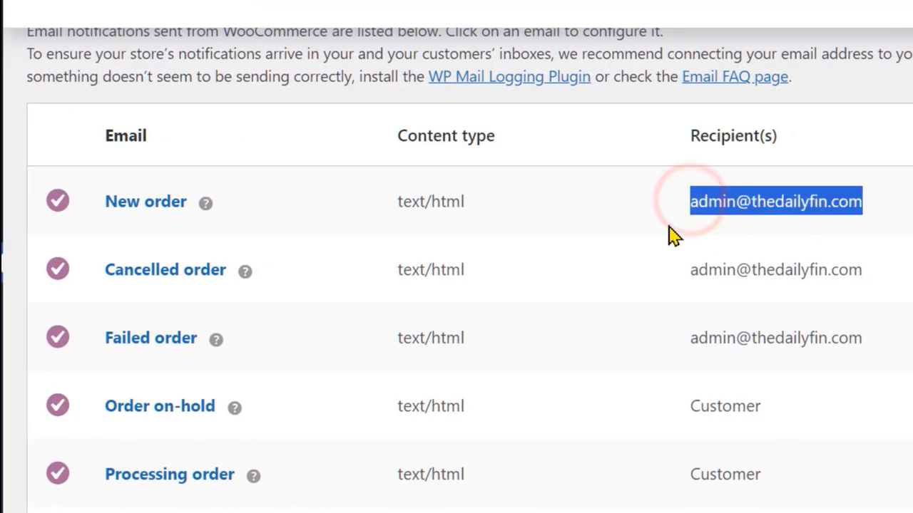
{"action": "scroll", "coordinate": [766, 274], "scroll_direction": "down", "scroll_amount": 8}
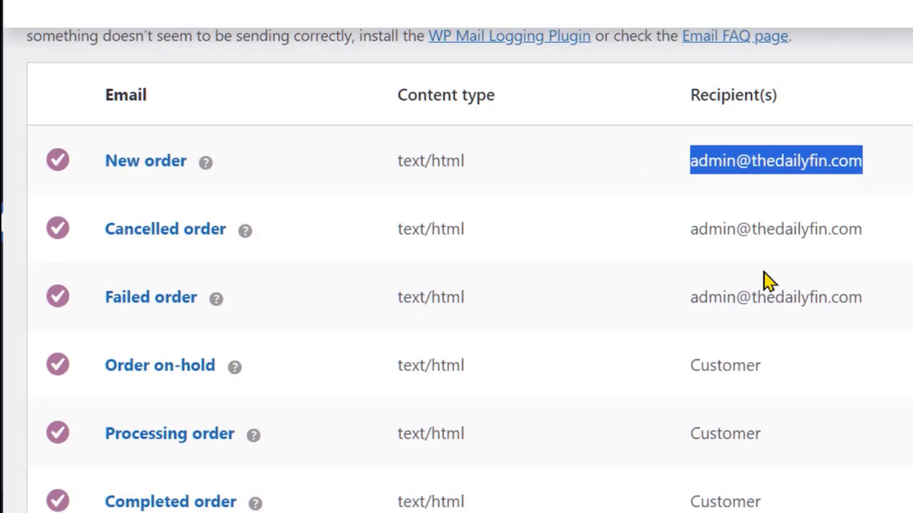
{"action": "scroll", "coordinate": [362, 351], "scroll_direction": "down", "scroll_amount": 4}
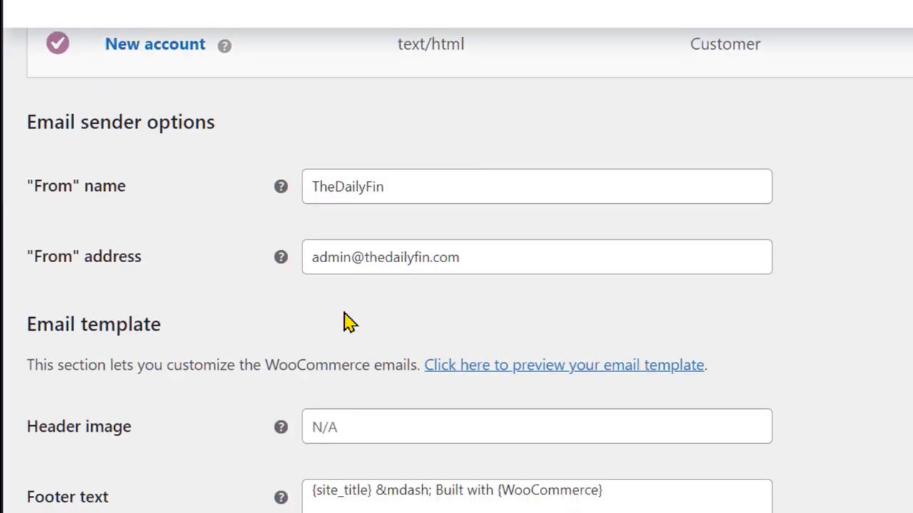
{"action": "scroll", "coordinate": [214, 235], "scroll_direction": "up", "scroll_amount": 1}
{"action": "double_click", "coordinate": [36, 160]}
{"action": "left_click", "coordinate": [212, 163]}
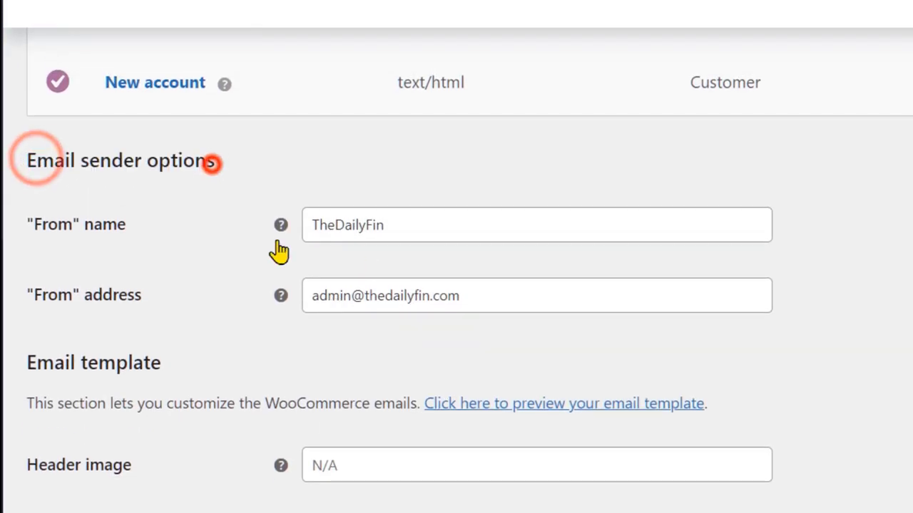
{"action": "left_click", "coordinate": [405, 295]}
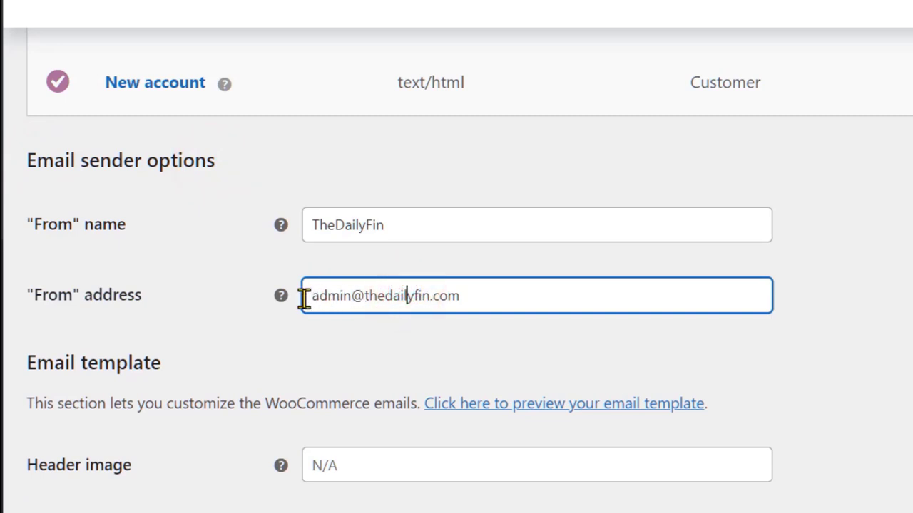
{"action": "left_click_drag", "start_coordinate": [303, 297], "coordinate": [455, 336]}
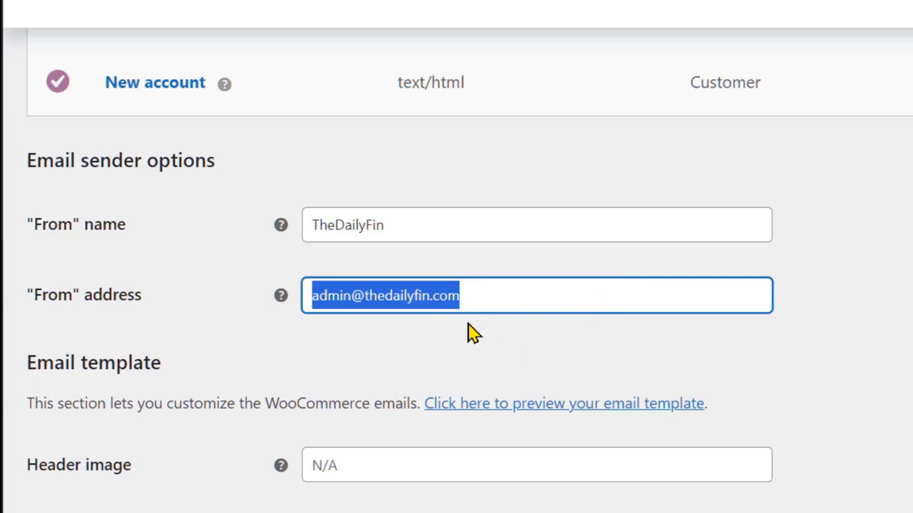
{"action": "left_click", "coordinate": [330, 294]}
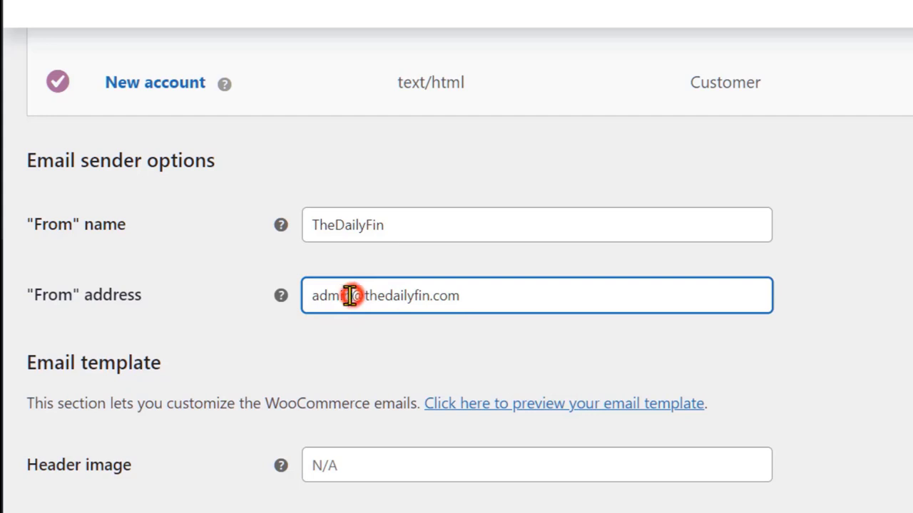
{"action": "left_click_drag", "start_coordinate": [351, 295], "coordinate": [305, 307]}
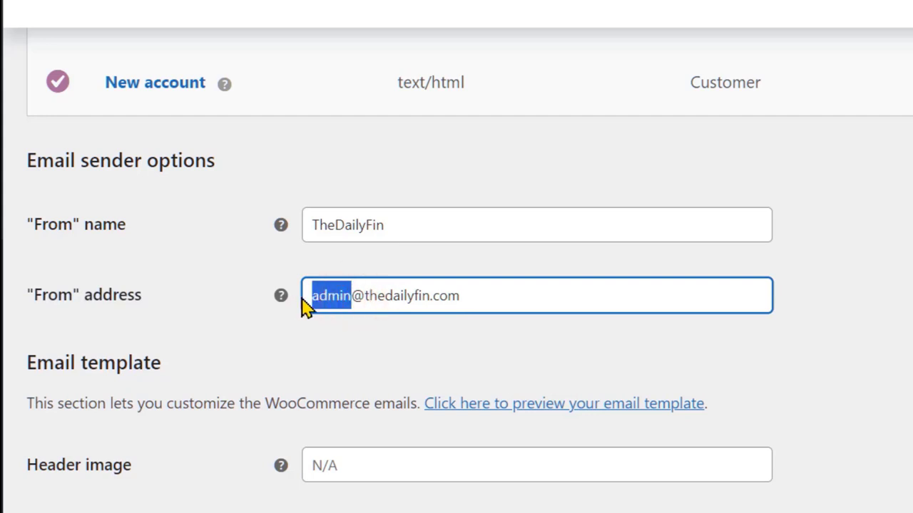
{"action": "type", "text": "order"}
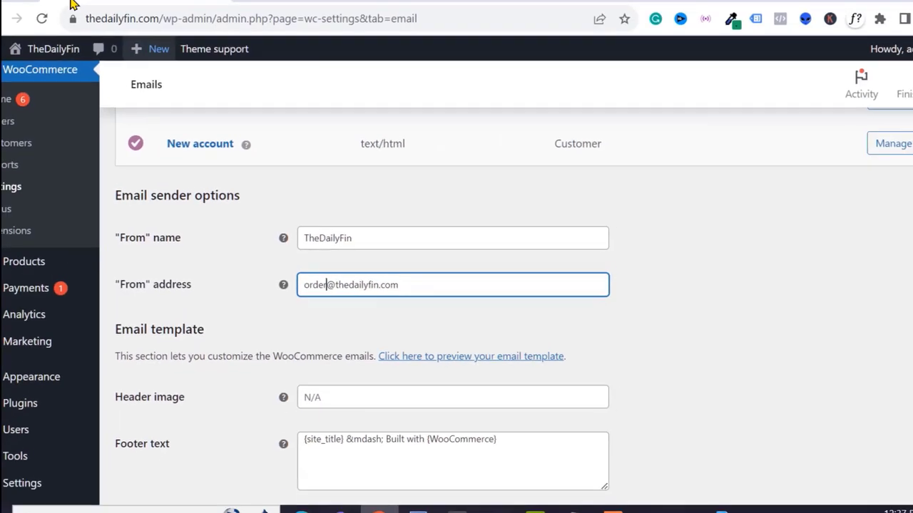
{"action": "scroll", "coordinate": [17, 418], "scroll_direction": "down", "scroll_amount": 2}
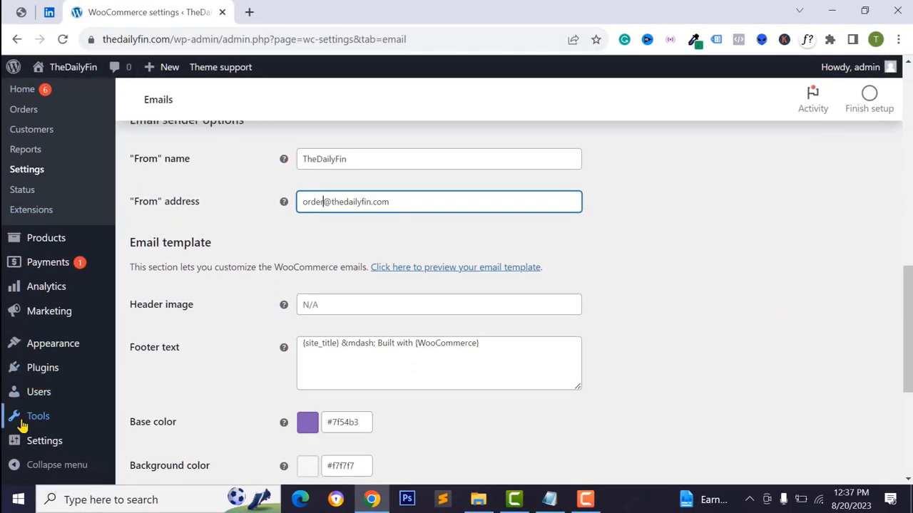
{"action": "mouse_move", "coordinate": [41, 442]}
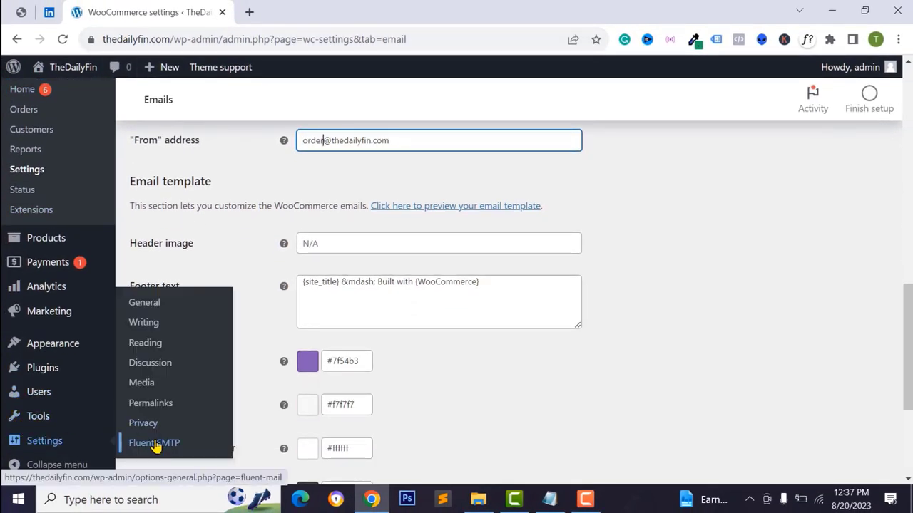
{"action": "scroll", "coordinate": [395, 340], "scroll_direction": "up", "scroll_amount": 2}
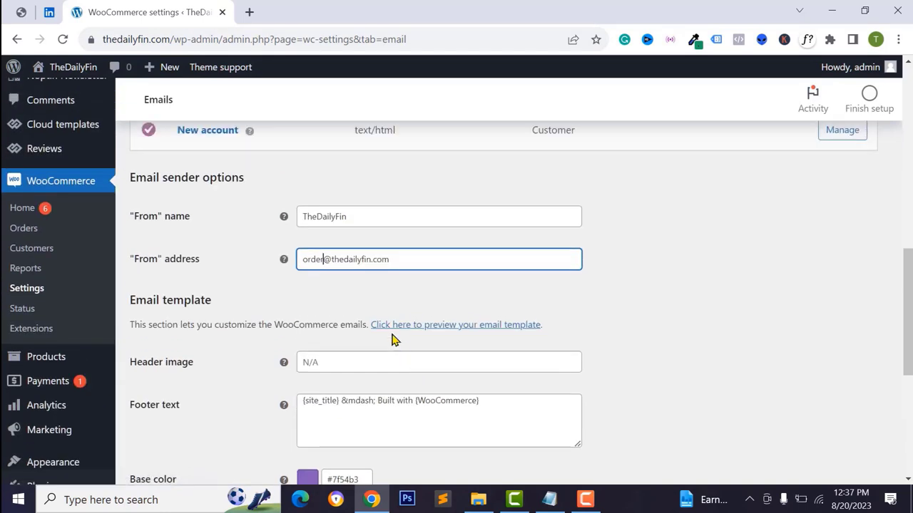
{"action": "left_click", "coordinate": [352, 258]}
{"action": "type", "text": "spport"}
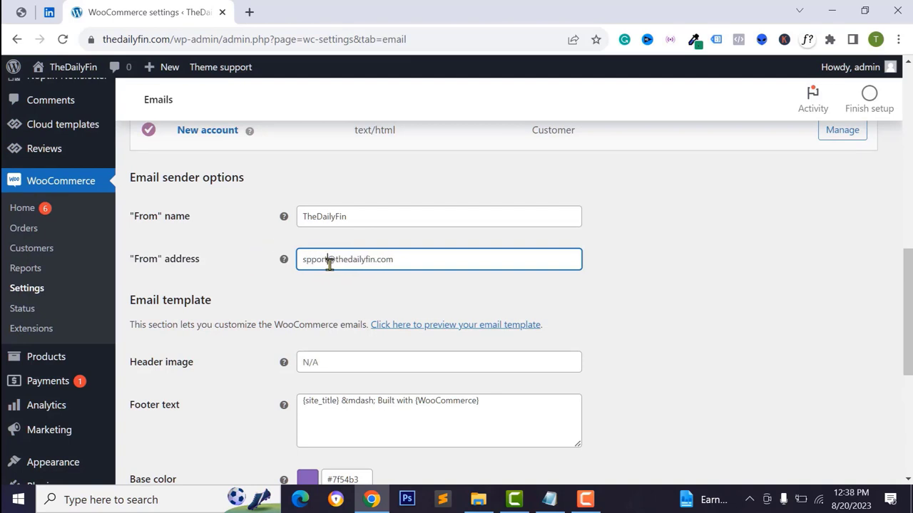
{"action": "left_click", "coordinate": [320, 217]}
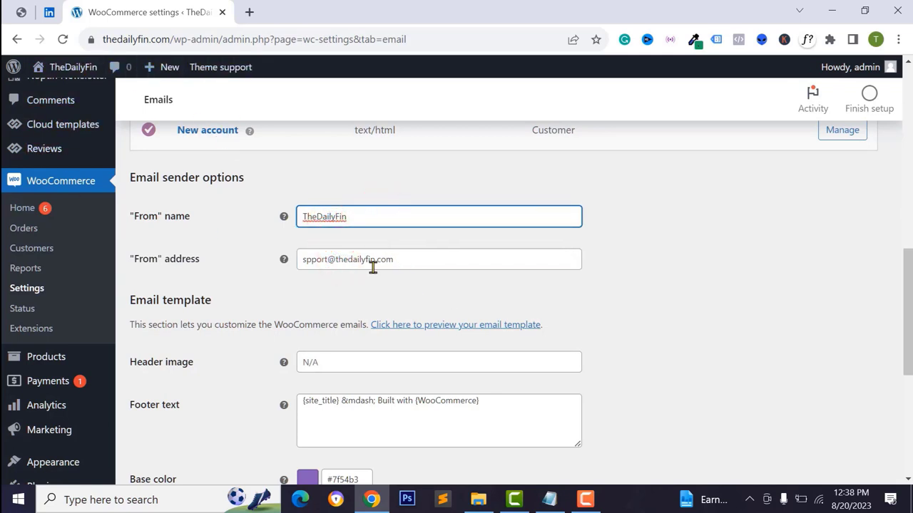
{"action": "scroll", "coordinate": [349, 313], "scroll_direction": "down", "scroll_amount": 2}
{"action": "scroll", "coordinate": [37, 316], "scroll_direction": "up", "scroll_amount": 2}
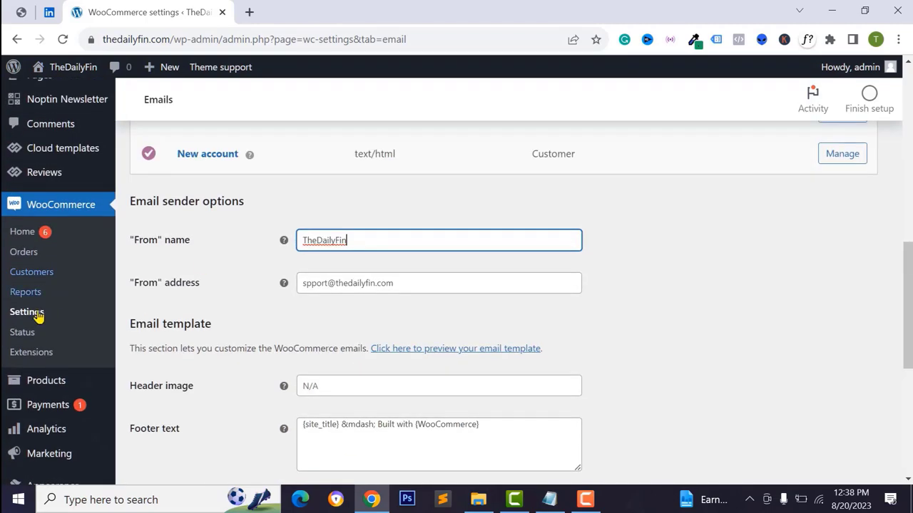
{"action": "scroll", "coordinate": [32, 357], "scroll_direction": "down", "scroll_amount": 2}
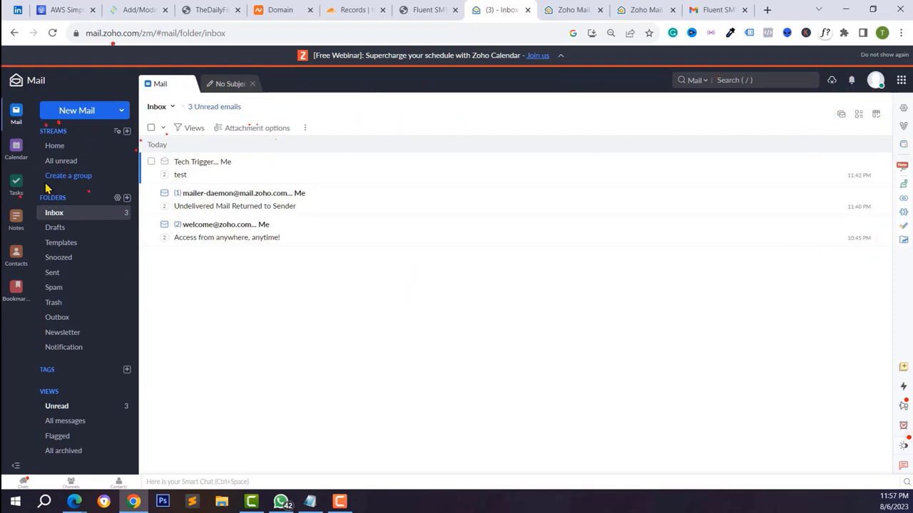
- Check the FluentSMTP test email from the support address in the Gmail inbox
{"action": "left_click", "coordinate": [562, 11]}
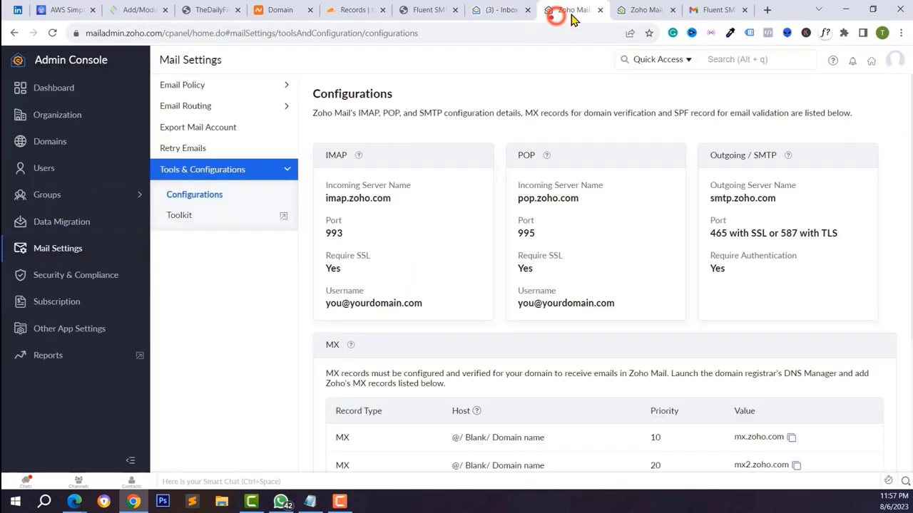
{"action": "left_click", "coordinate": [623, 10]}
{"action": "left_click", "coordinate": [716, 11]}
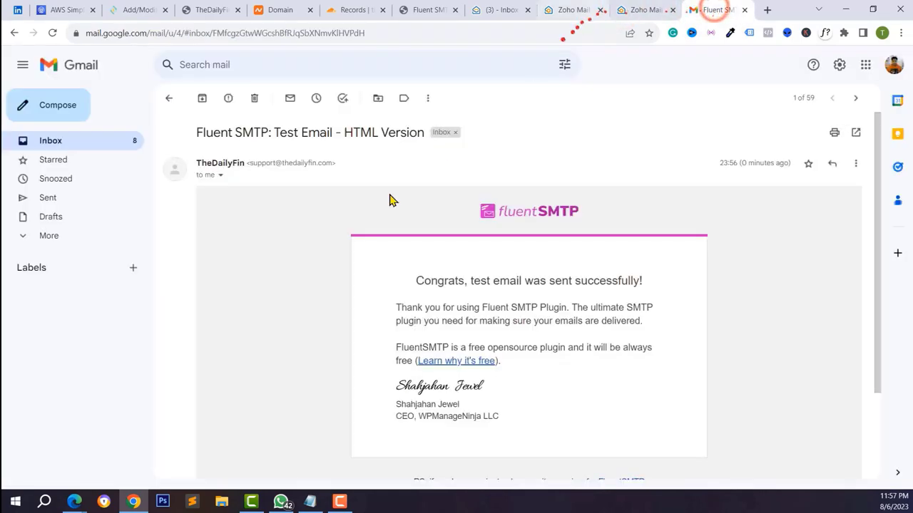